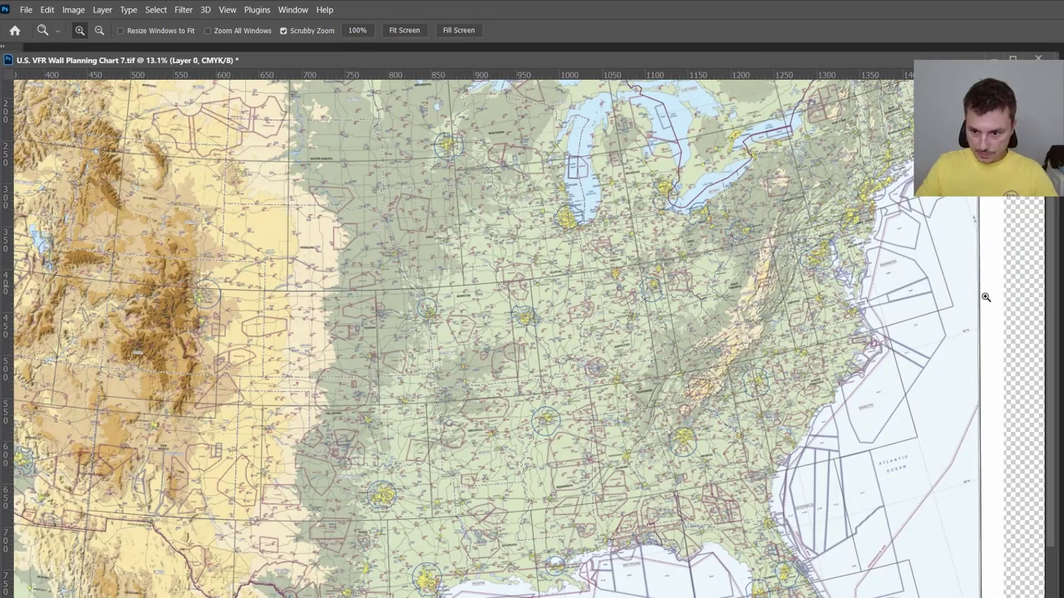
- Examine the VFR wall planning chart from the Great Lakes to the Atlantic coast to find a suitable map area
{"action": "scroll", "coordinate": [987, 297], "scroll_direction": "up", "scroll_amount": 1}
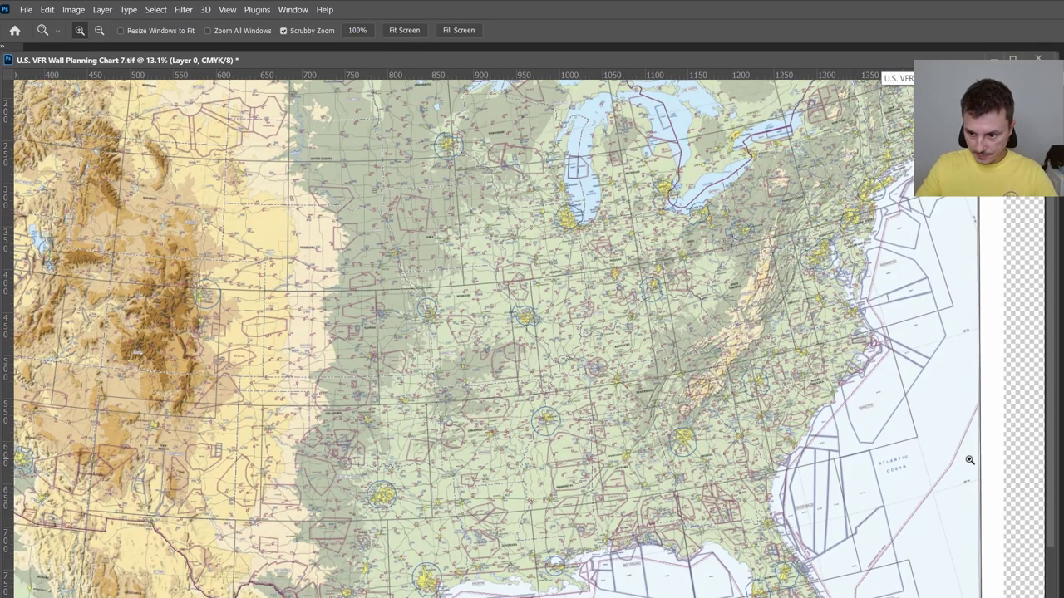
{"action": "scroll", "coordinate": [956, 456], "scroll_direction": "up", "scroll_amount": 1}
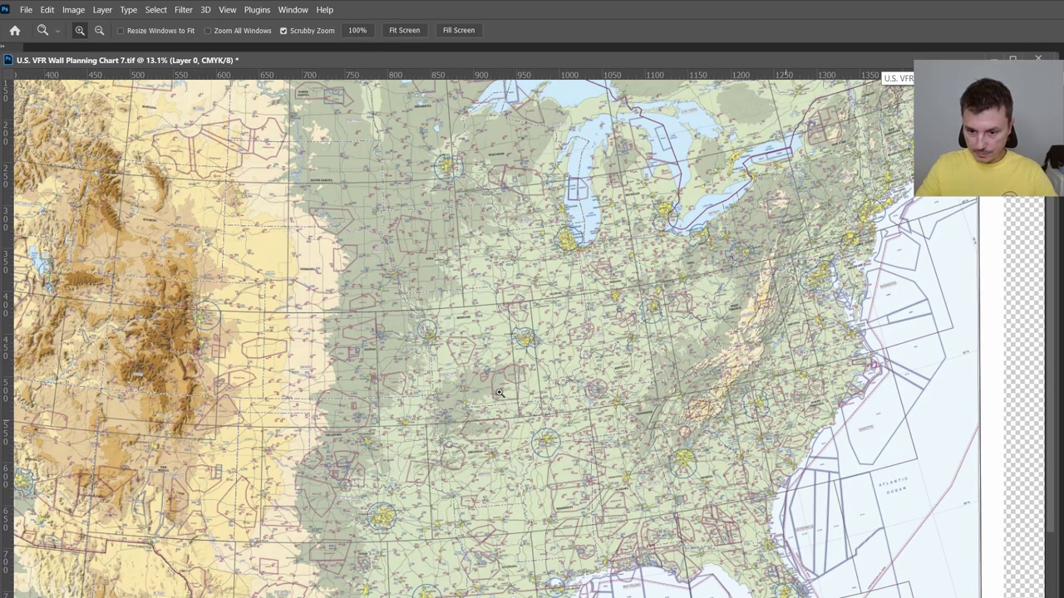
{"action": "left_click_drag", "start_coordinate": [842, 276], "coordinate": [844, 283]}
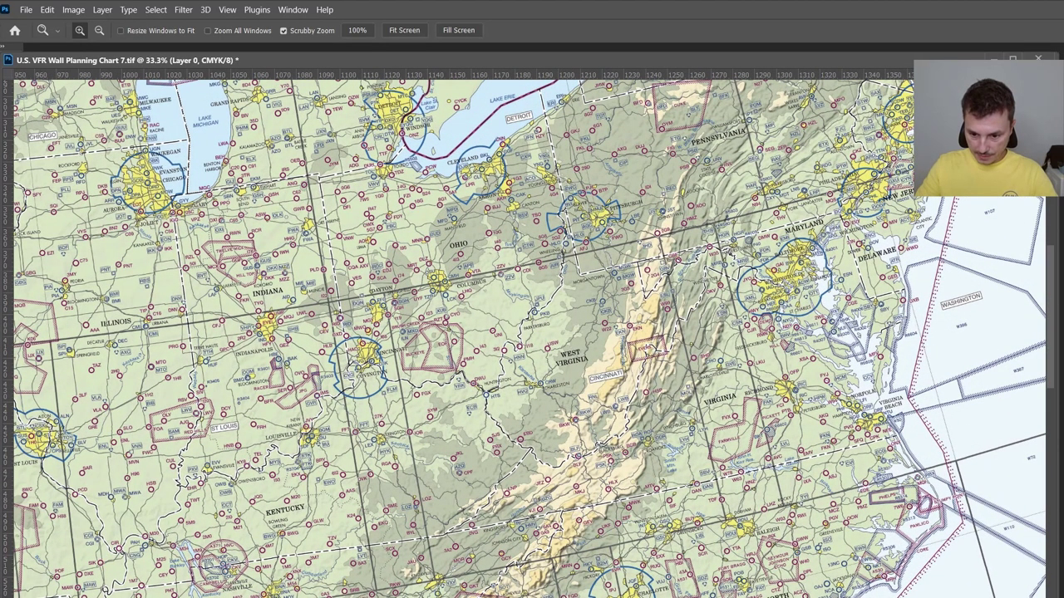
{"action": "scroll", "coordinate": [805, 485], "scroll_direction": "right", "scroll_amount": 8}
{"action": "scroll", "coordinate": [805, 485], "scroll_direction": "left", "scroll_amount": 6}
{"action": "scroll", "coordinate": [805, 485], "scroll_direction": "right", "scroll_amount": 2}
{"action": "scroll", "coordinate": [805, 485], "scroll_direction": "up", "scroll_amount": 2}
{"action": "scroll", "coordinate": [805, 485], "scroll_direction": "up", "scroll_amount": 5}
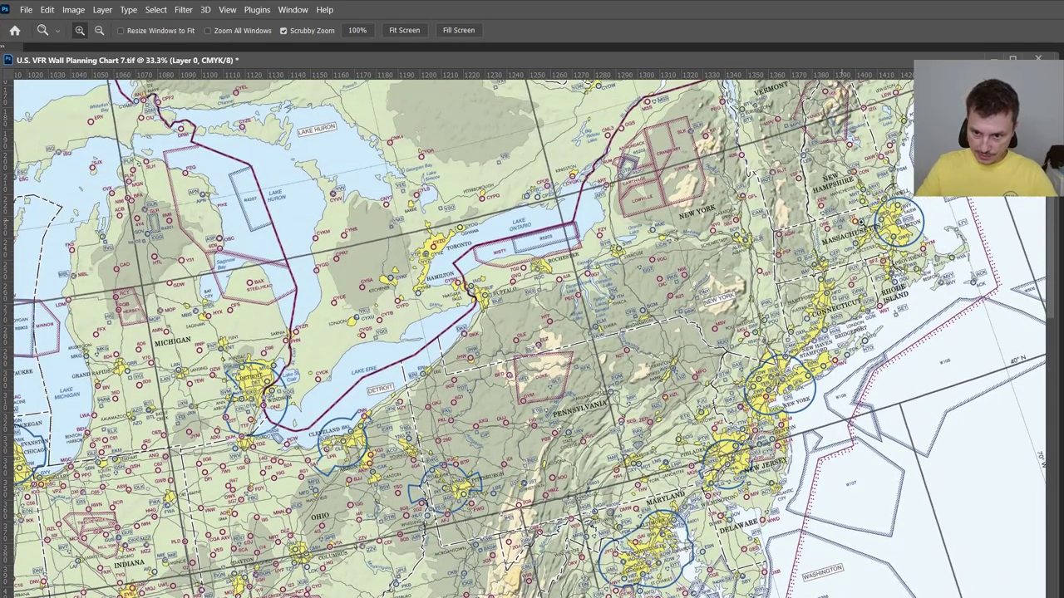
{"action": "scroll", "coordinate": [883, 207], "scroll_direction": "up", "scroll_amount": 2}
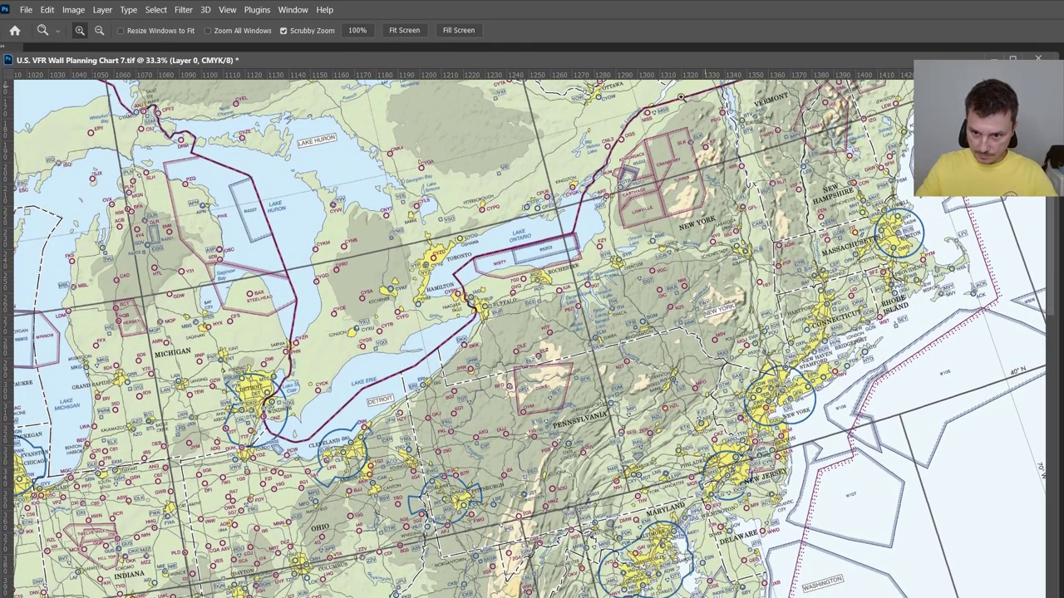
{"action": "scroll", "coordinate": [464, 555], "scroll_direction": "down", "scroll_amount": 2}
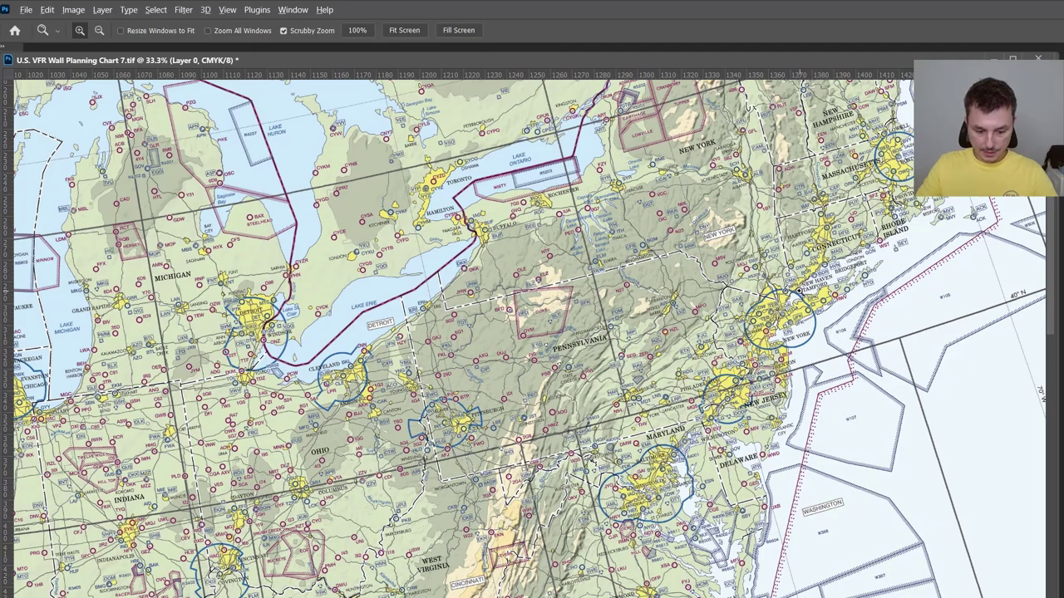
{"action": "scroll", "coordinate": [799, 290], "scroll_direction": "down", "scroll_amount": 10}
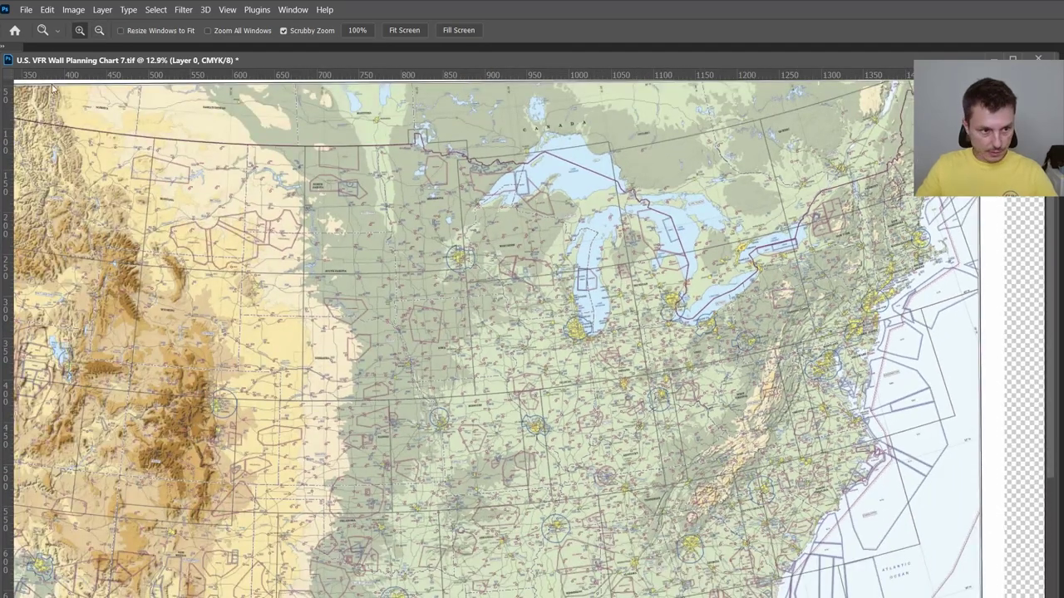
- Copy a rectangular marquee selection about 444 × 350 mm covering the Great Lakes and the northeastern coast of the chart
{"action": "left_click_drag", "start_coordinate": [62, 63], "coordinate": [88, 59]}
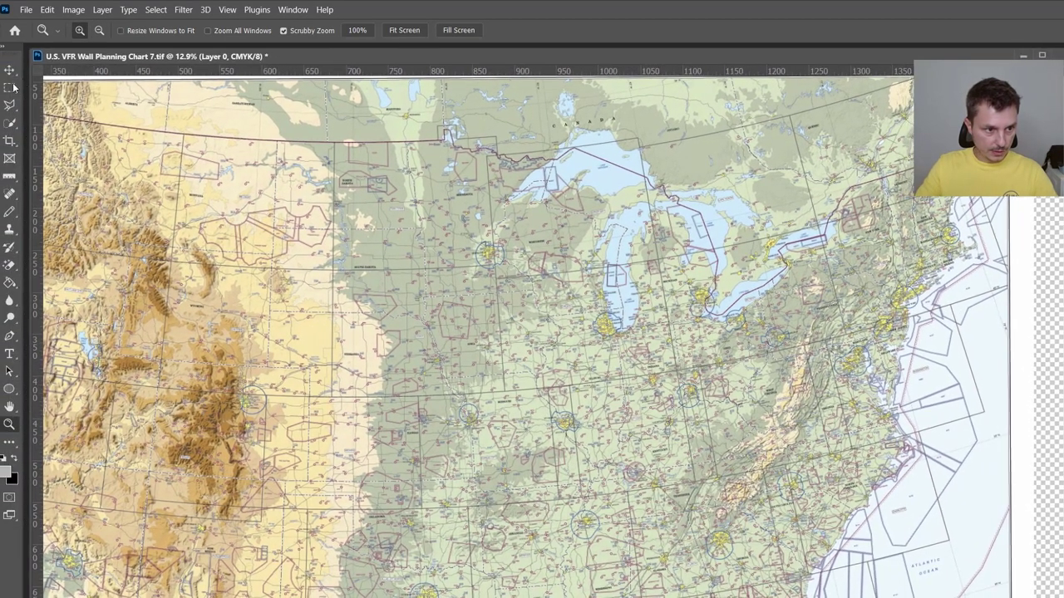
{"action": "left_click", "coordinate": [8, 88]}
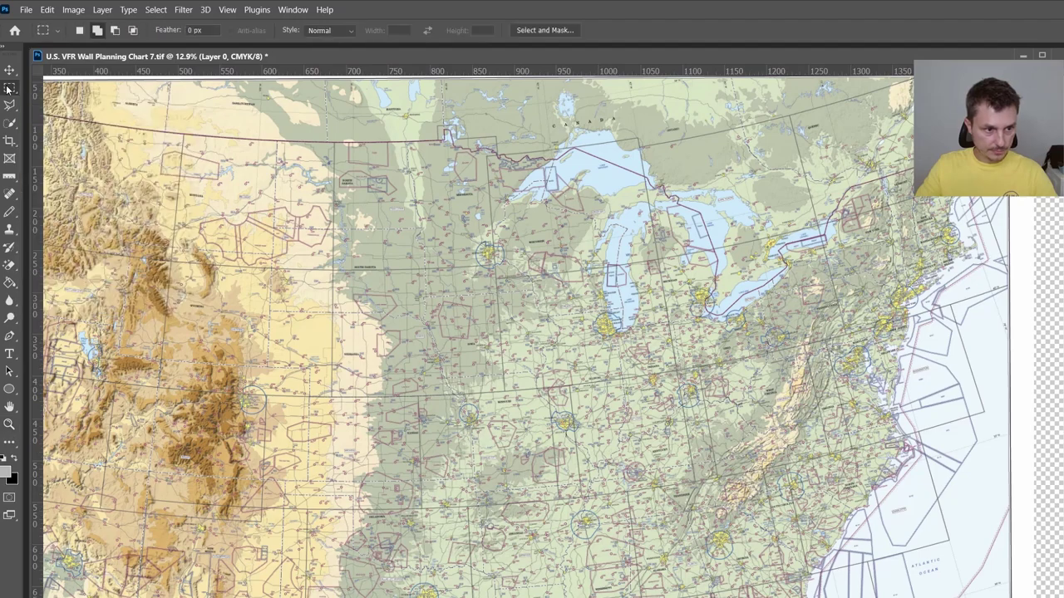
{"action": "left_click_drag", "start_coordinate": [633, 156], "coordinate": [1006, 451]}
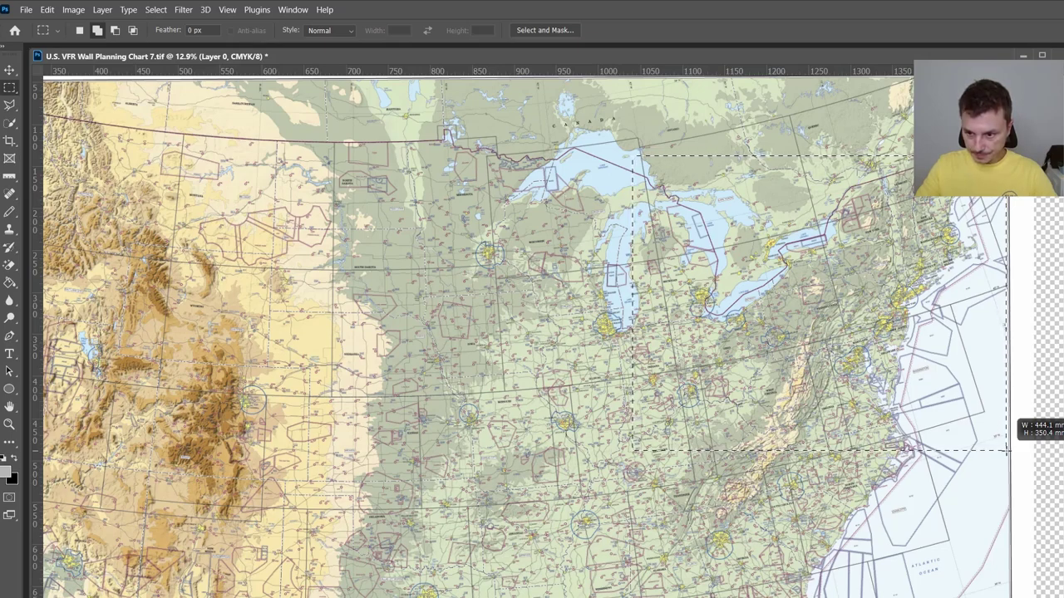
{"action": "left_click_drag", "start_coordinate": [1006, 450], "coordinate": [1006, 451]}
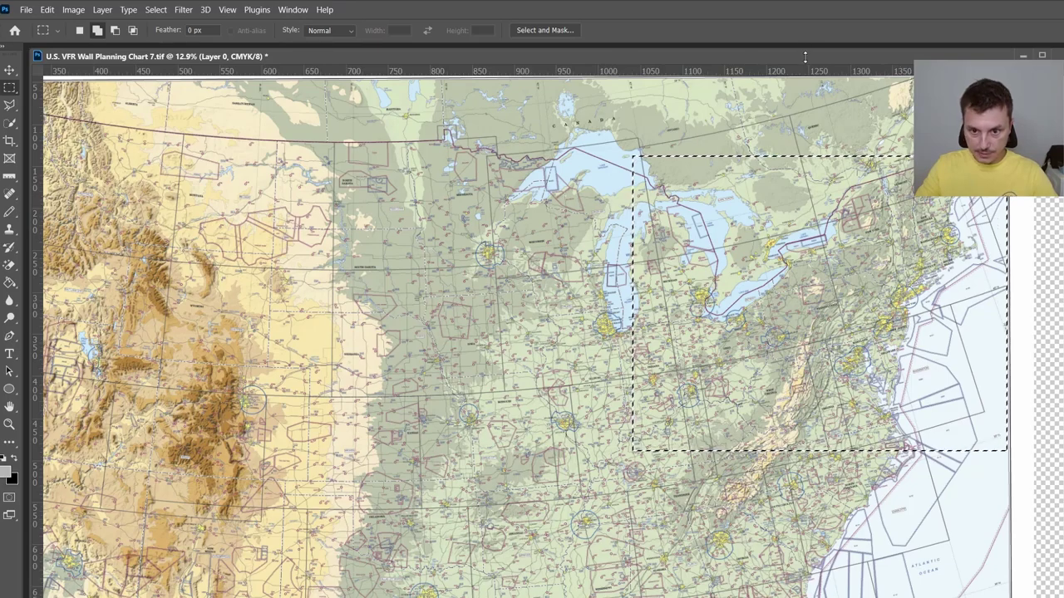
- Create a new 25 × 25 cm document at 300 ppi in CMYK Color with a white background
{"action": "left_click", "coordinate": [26, 10]}
{"action": "left_click", "coordinate": [38, 23]}
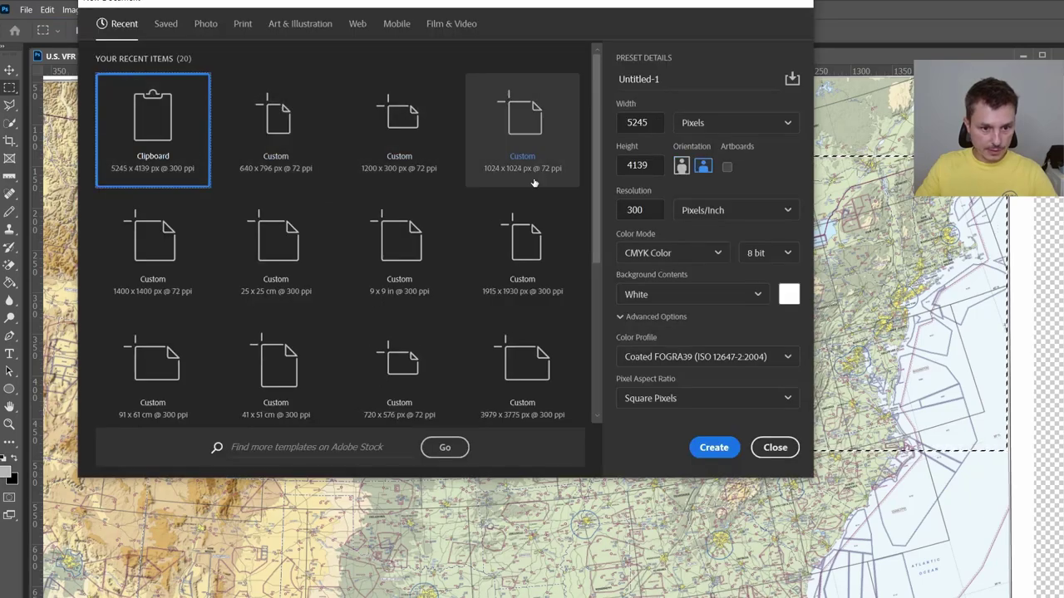
{"action": "left_click", "coordinate": [256, 299]}
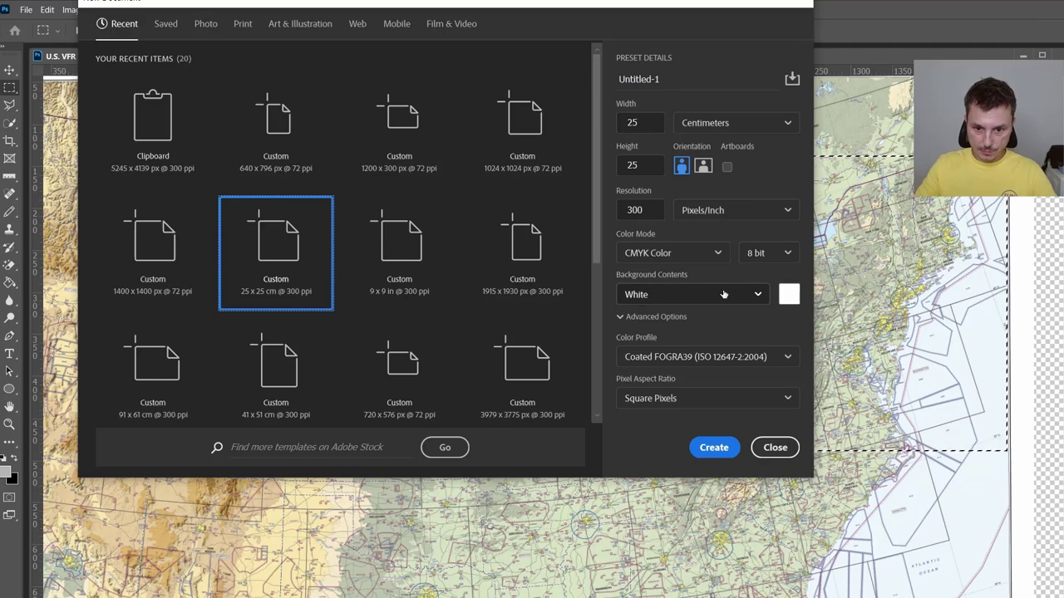
{"action": "left_click", "coordinate": [713, 451]}
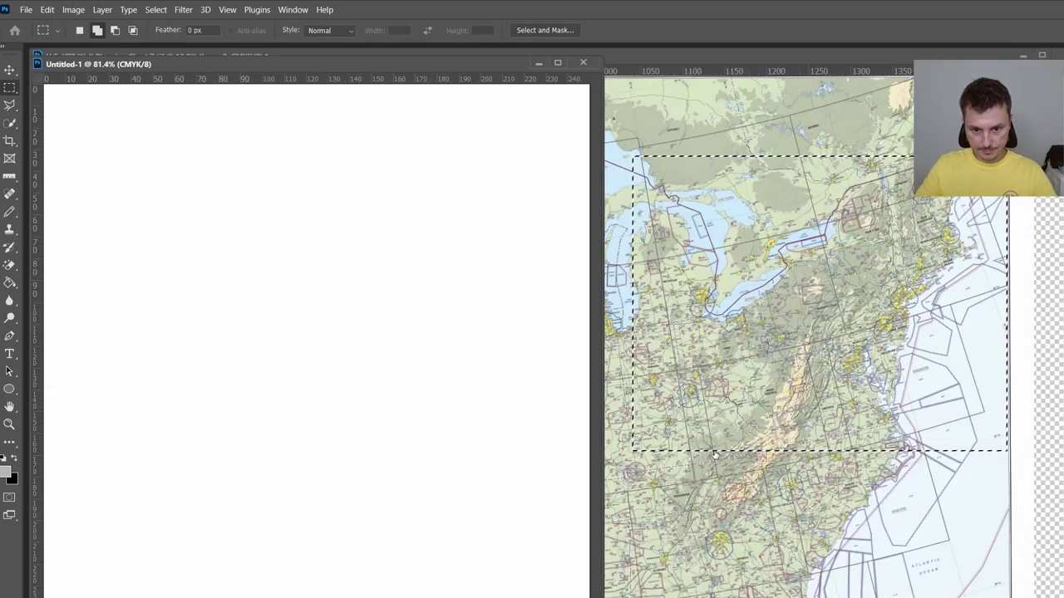
{"action": "left_click_drag", "start_coordinate": [293, 66], "coordinate": [433, 46]}
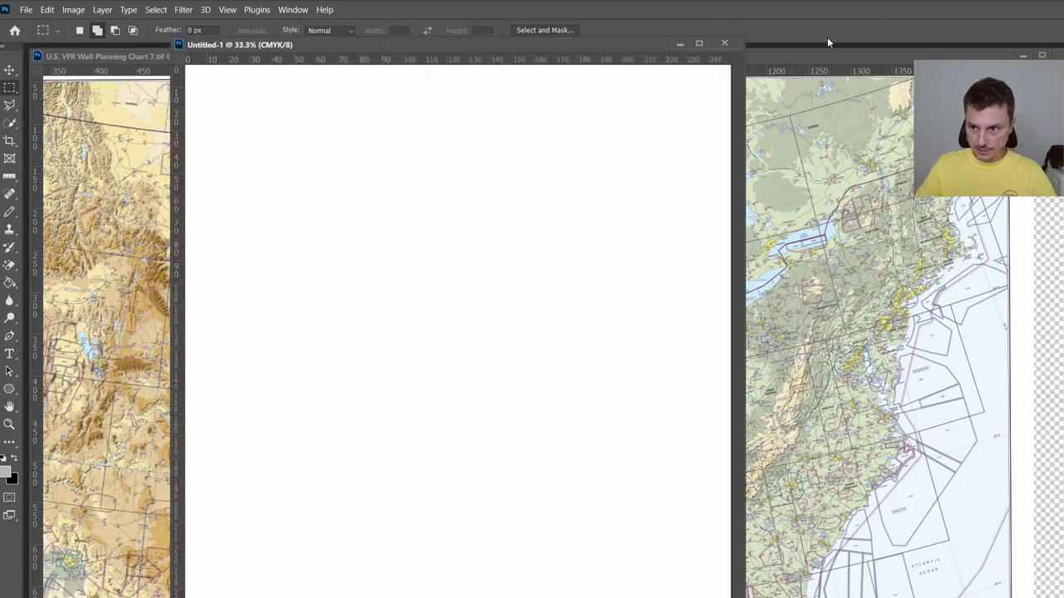
- Paste the copied chart into the blank document and move it so the northeastern states and the Atlantic coast fill the canvas
{"action": "left_click", "coordinate": [10, 70]}
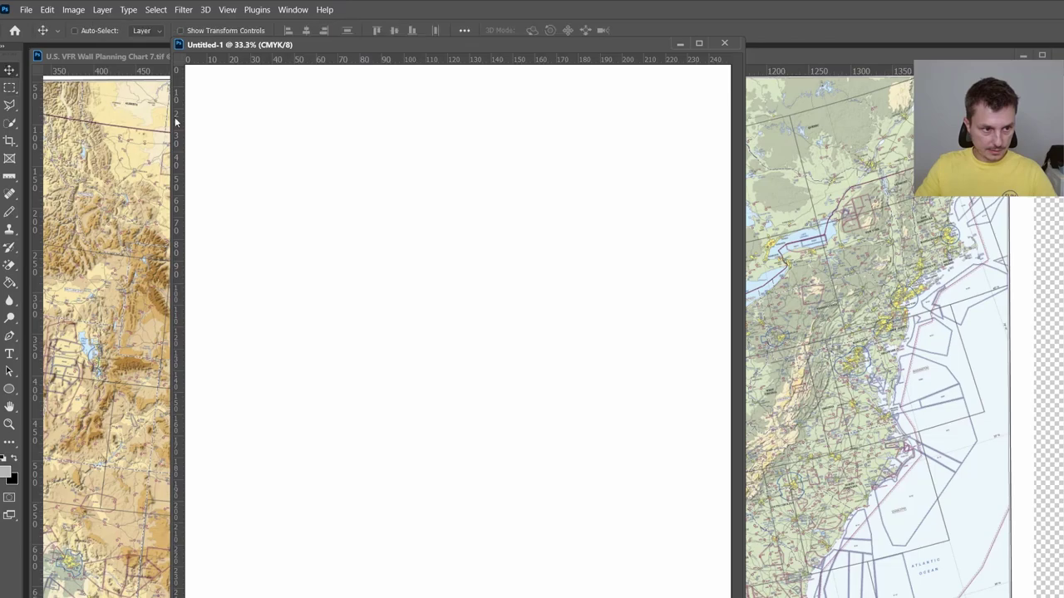
{"action": "left_click_drag", "start_coordinate": [348, 48], "coordinate": [353, 41]}
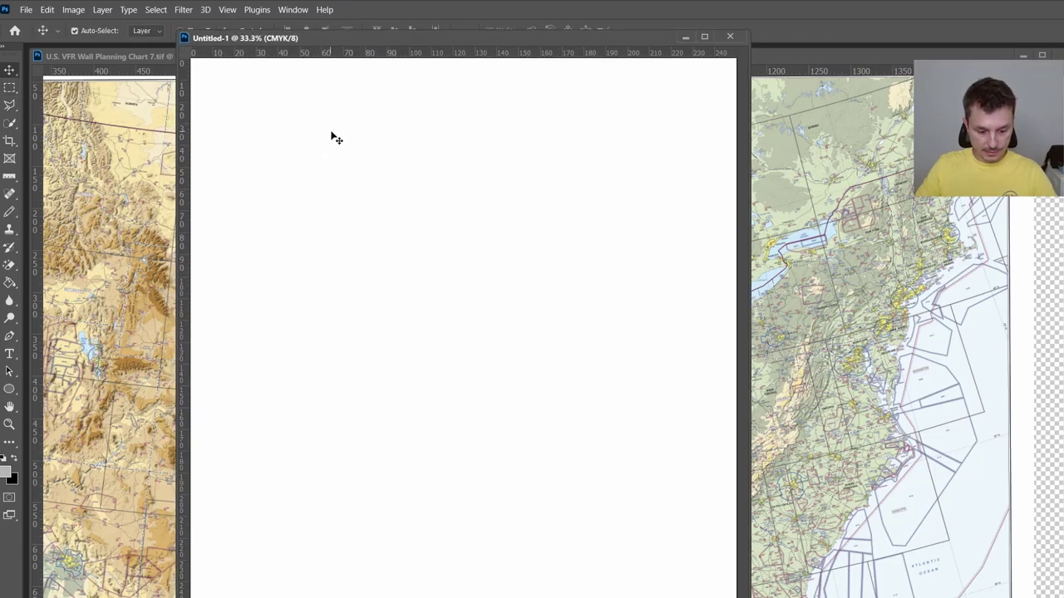
{"action": "key", "text": "ctrl+v"}
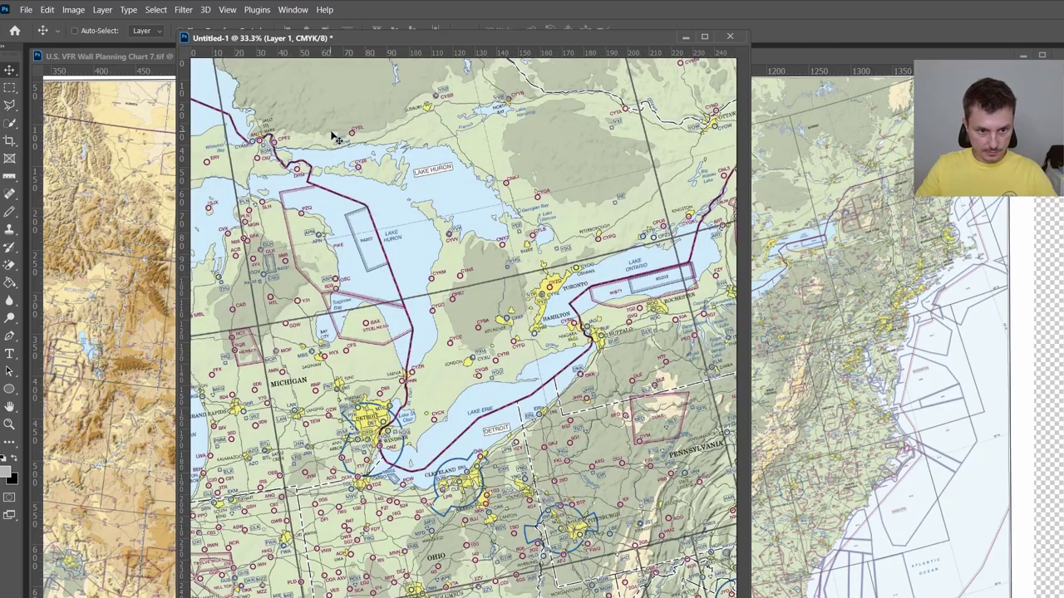
{"action": "left_click_drag", "start_coordinate": [646, 455], "coordinate": [396, 287]}
{"action": "left_click_drag", "start_coordinate": [583, 347], "coordinate": [449, 430]}
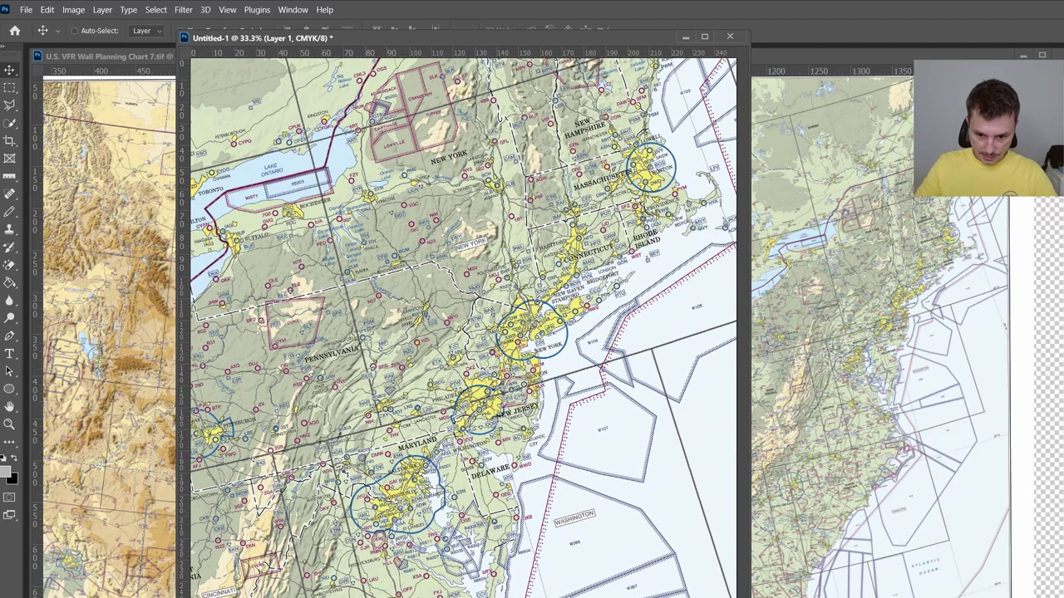
- Place a horizontal guide 10 mm below the canvas's top edge and a vertical guide 10 mm inside its left edge
{"action": "left_click_drag", "start_coordinate": [748, 474], "coordinate": [813, 477]}
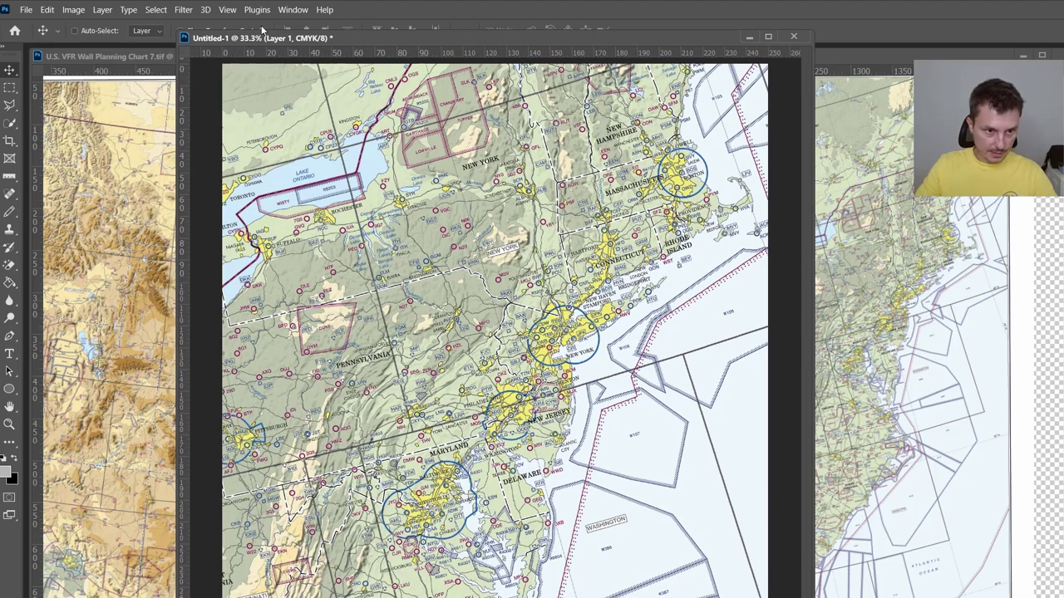
{"action": "left_click", "coordinate": [221, 11]}
{"action": "left_click", "coordinate": [221, 10]}
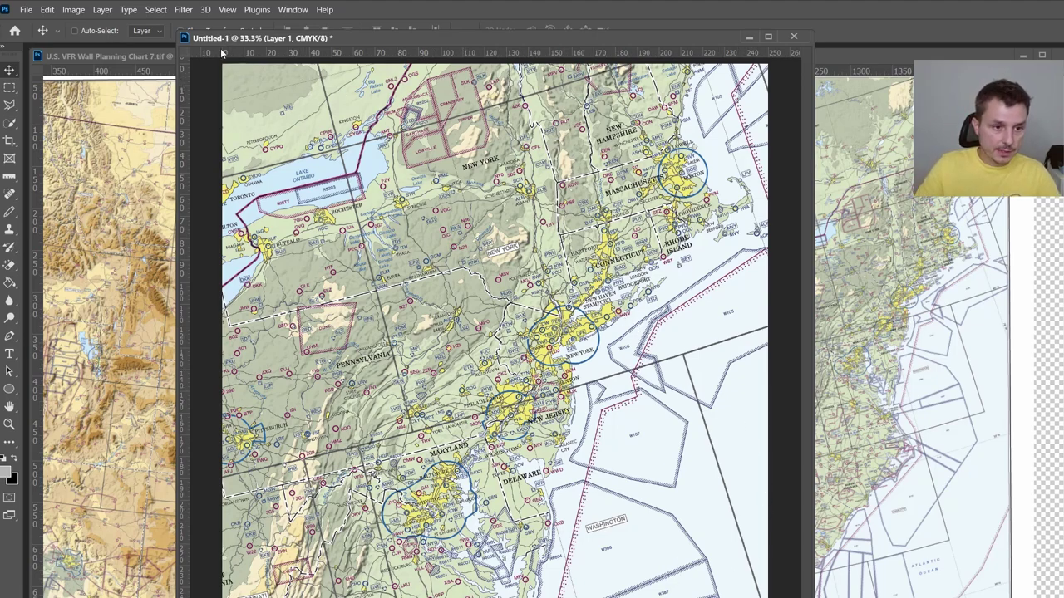
{"action": "left_click_drag", "start_coordinate": [246, 58], "coordinate": [265, 87]}
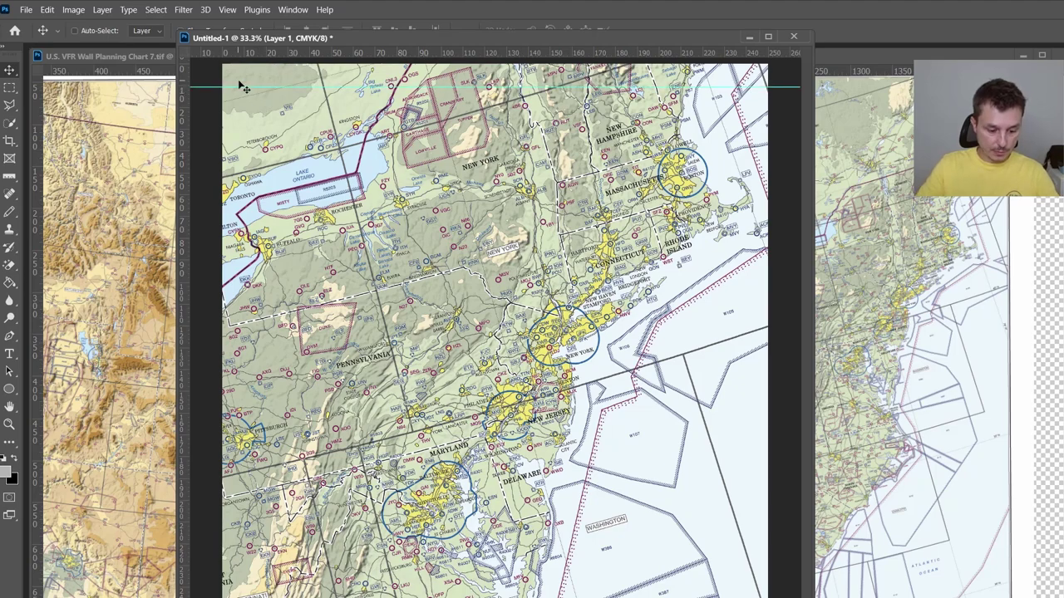
{"action": "scroll", "coordinate": [259, 94], "scroll_direction": "up", "scroll_amount": 3}
{"action": "scroll", "coordinate": [241, 87], "scroll_direction": "up", "scroll_amount": 2}
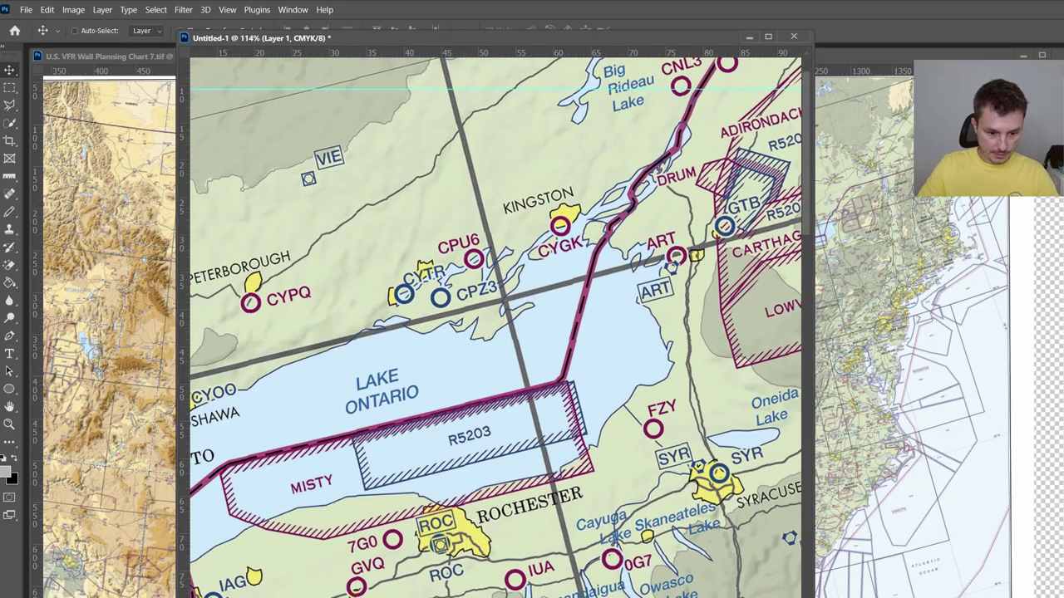
{"action": "scroll", "coordinate": [237, 93], "scroll_direction": "up", "scroll_amount": 1}
{"action": "left_click_drag", "start_coordinate": [232, 88], "coordinate": [265, 75]}
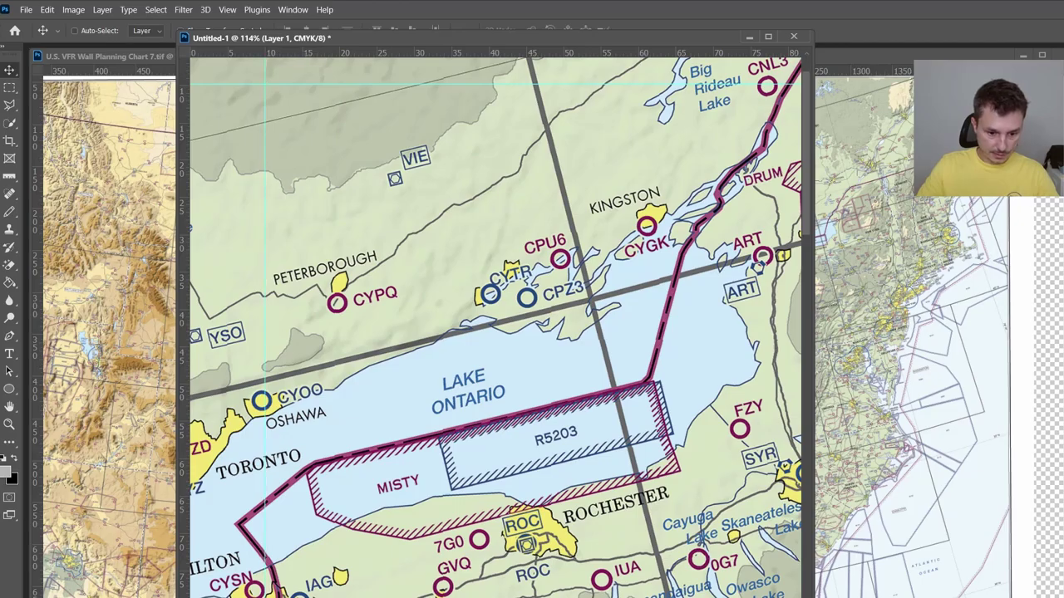
- Add a vertical and a horizontal guide at 240 mm, 10 mm inside the canvas's right and bottom edges
{"action": "scroll", "coordinate": [495, 327], "scroll_direction": "right", "scroll_amount": 10}
{"action": "scroll", "coordinate": [806, 199], "scroll_direction": "down", "scroll_amount": 15}
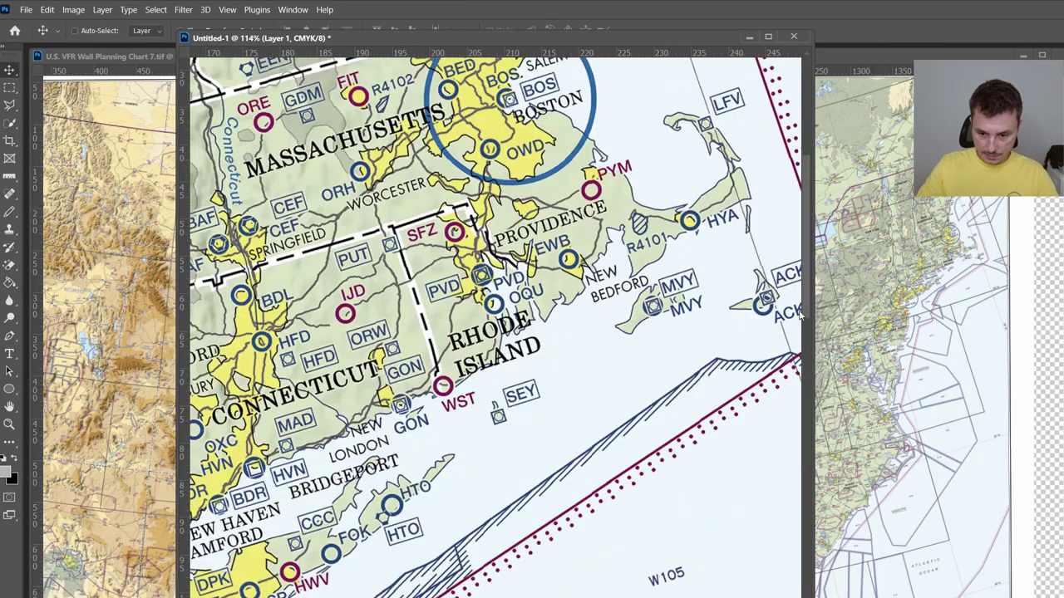
{"action": "left_click_drag", "start_coordinate": [179, 171], "coordinate": [728, 133]}
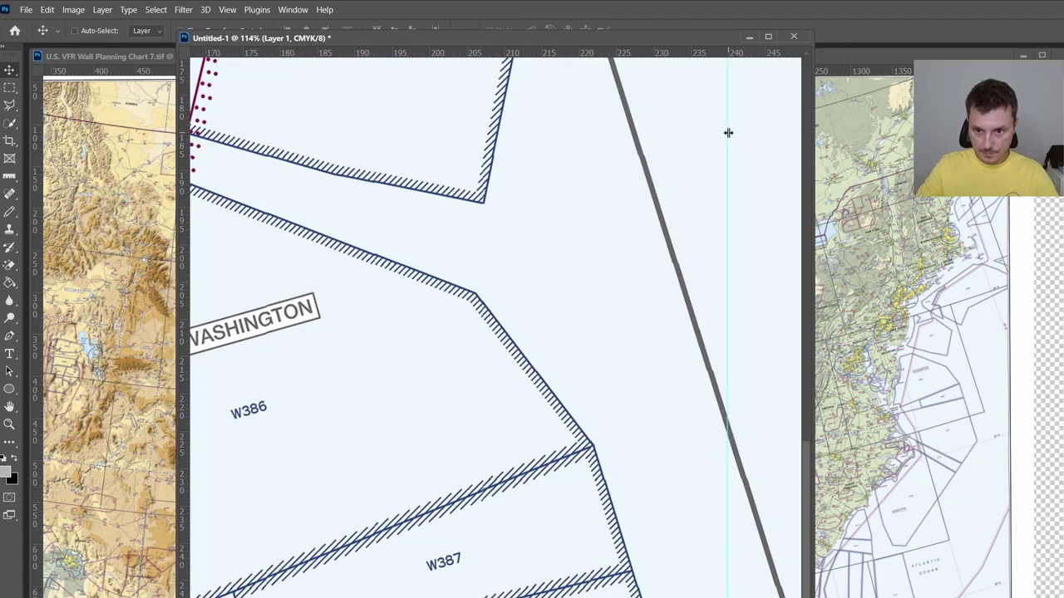
{"action": "left_click_drag", "start_coordinate": [786, 54], "coordinate": [696, 545]}
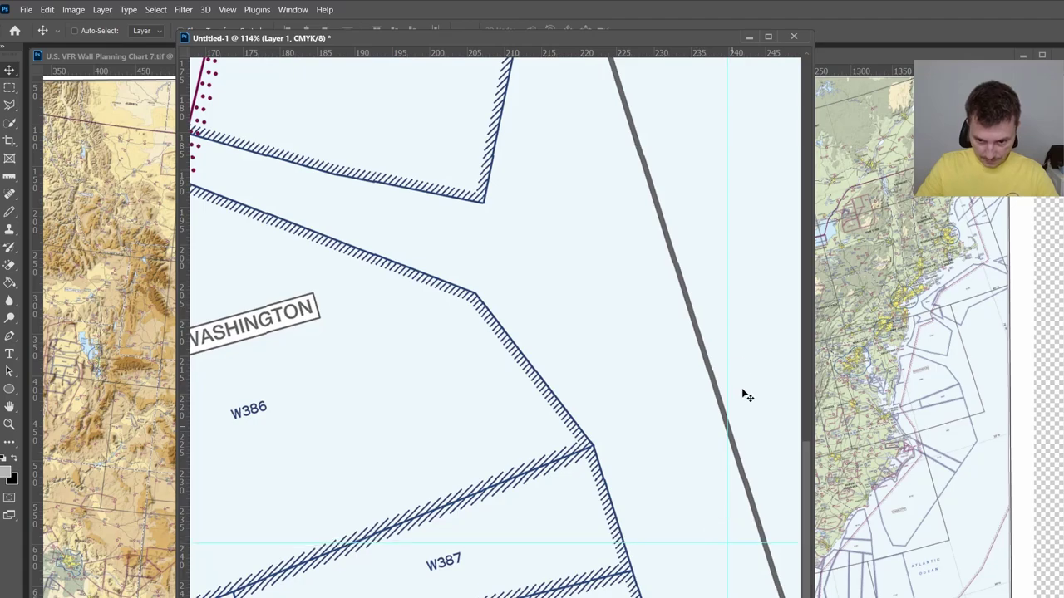
{"action": "key", "text": "ctrl+0"}
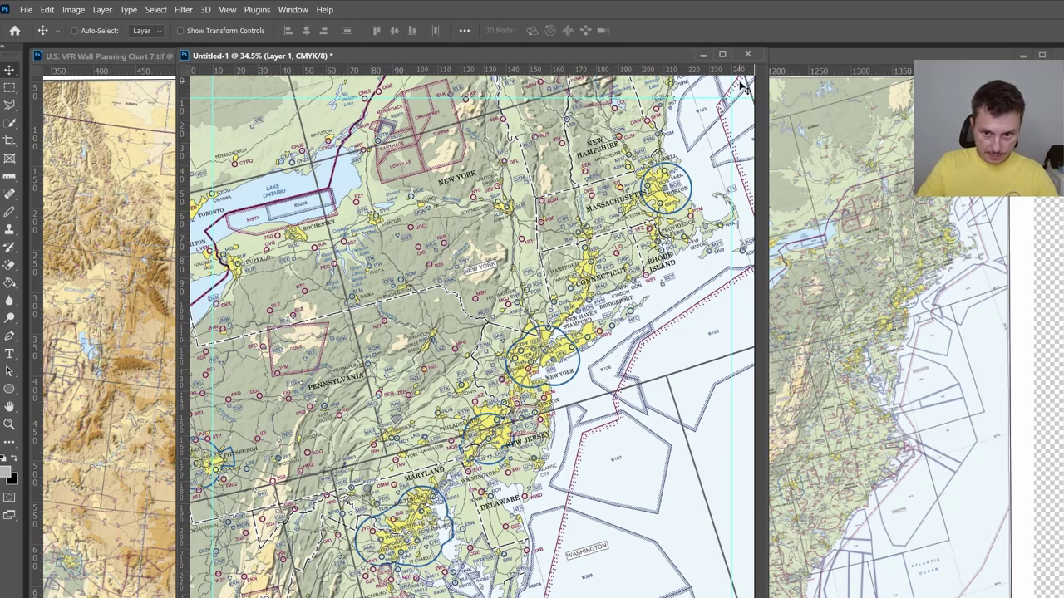
{"action": "left_click_drag", "start_coordinate": [658, 53], "coordinate": [672, 14]}
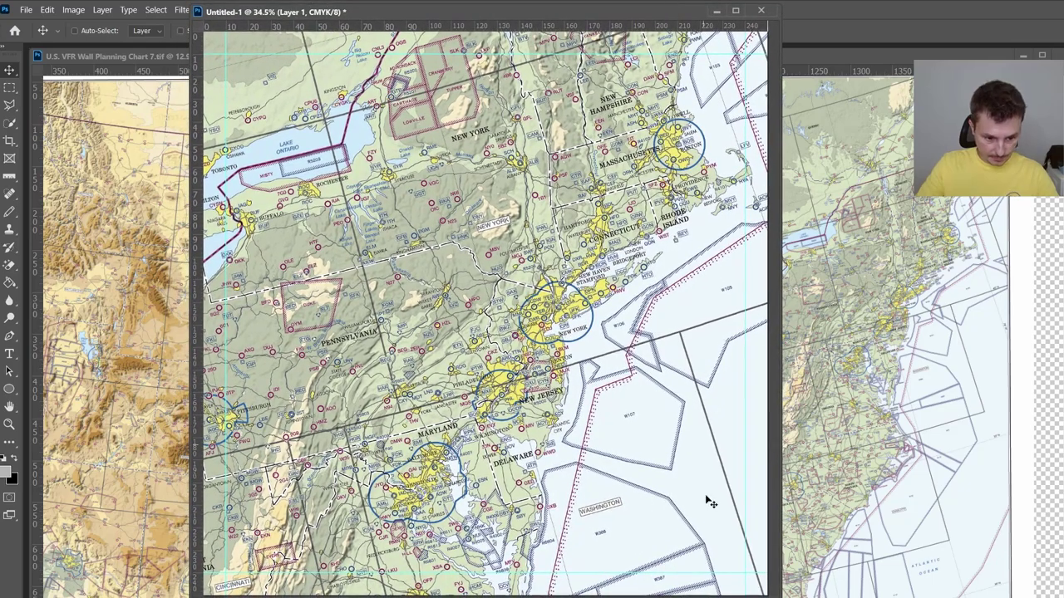
- Move the chart layer up and to the right so Virginia Beach sits just inside the bottom guide
{"action": "left_click_drag", "start_coordinate": [563, 374], "coordinate": [602, 327]}
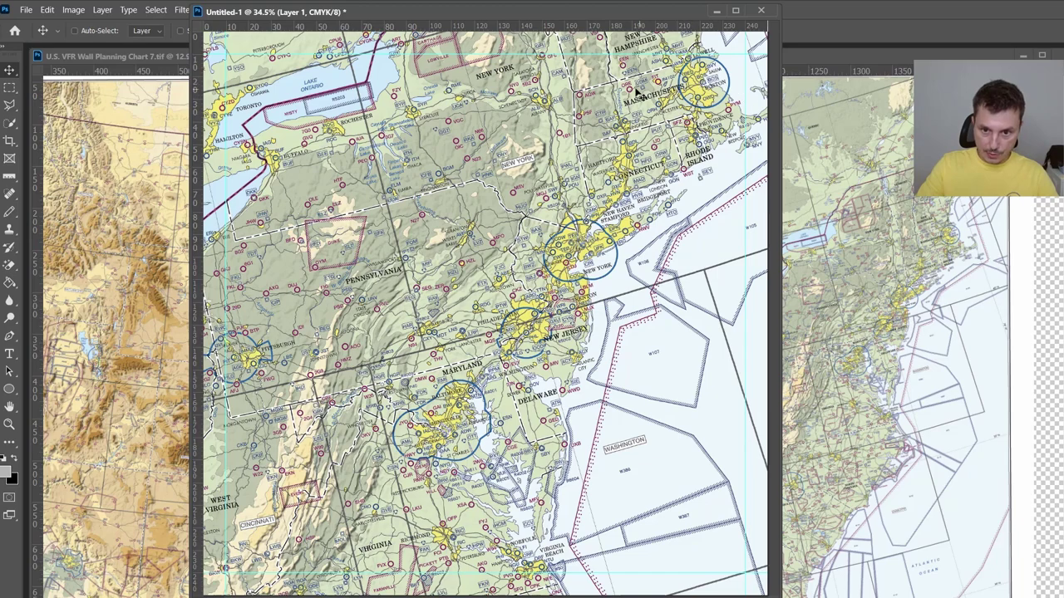
{"action": "left_click_drag", "start_coordinate": [646, 55], "coordinate": [646, 61]}
{"action": "left_click_drag", "start_coordinate": [640, 86], "coordinate": [640, 80]}
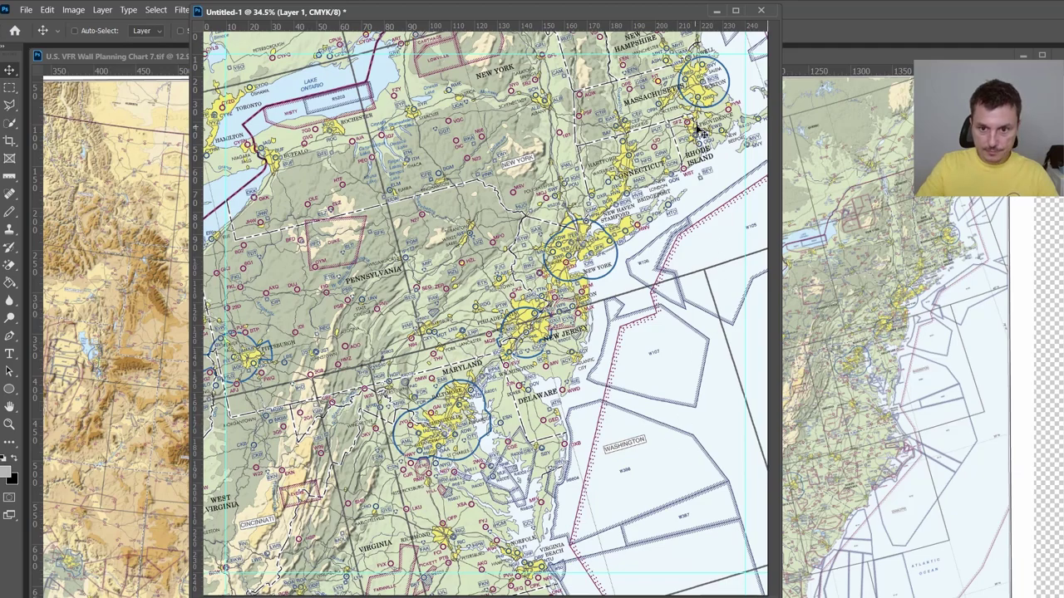
- Nudge the chart layer slightly to the right and fine-tune its vertical position within the guides
{"action": "key", "text": "Right"}
{"action": "key", "text": "Right"}
{"action": "key", "text": "Right"}
{"action": "key", "text": "Right"}
{"action": "key", "text": "Right"}
{"action": "key", "text": "Right"}
{"action": "key", "text": "Right"}
{"action": "key", "text": "Right"}
{"action": "key", "text": "Right"}
{"action": "key", "text": "Right"}
{"action": "key", "text": "Right"}
{"action": "key", "text": "Right"}
{"action": "key", "text": "Right"}
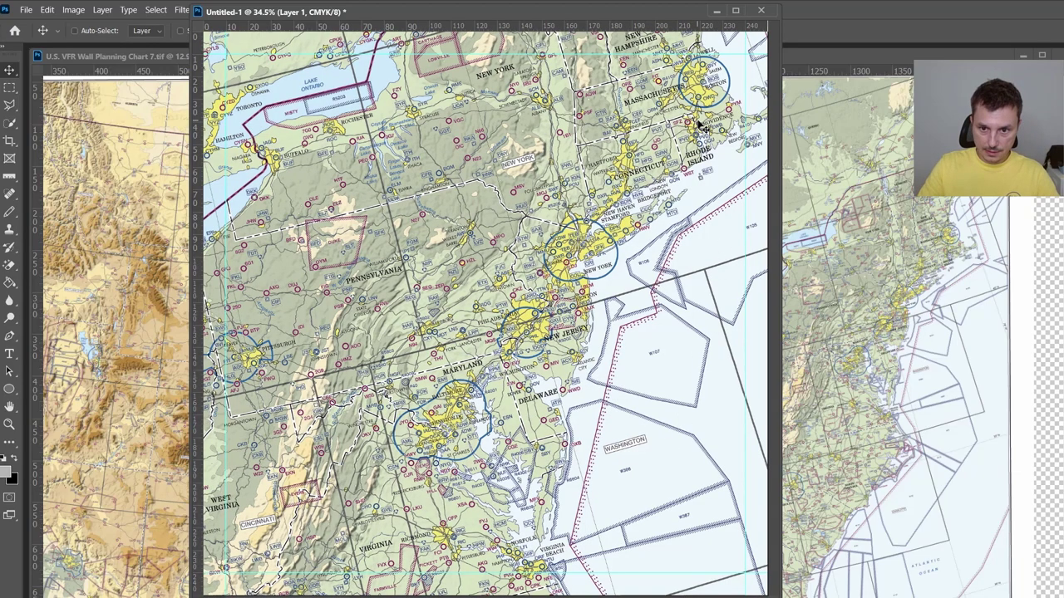
{"action": "key", "text": "Right"}
{"action": "key", "text": "Right"}
{"action": "key", "text": "Right"}
{"action": "key", "text": "Right"}
{"action": "key", "text": "Right"}
{"action": "key", "text": "Right"}
{"action": "key", "text": "Right"}
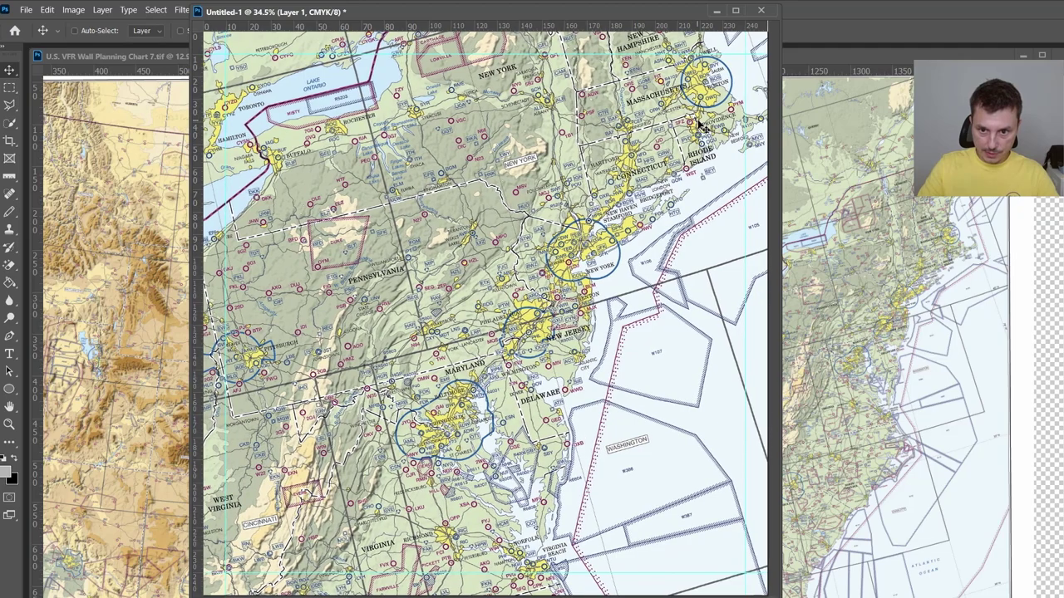
{"action": "key", "text": "Down"}
{"action": "key", "text": "Down"}
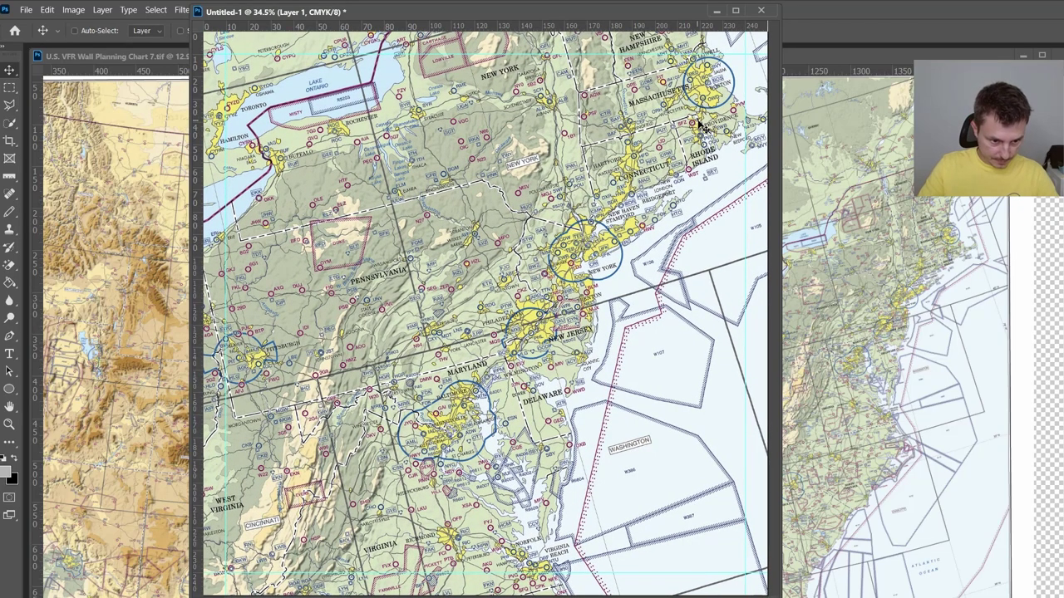
{"action": "key", "text": "Up"}
{"action": "key", "text": "Up"}
{"action": "key", "text": "Up"}
{"action": "key", "text": "Up"}
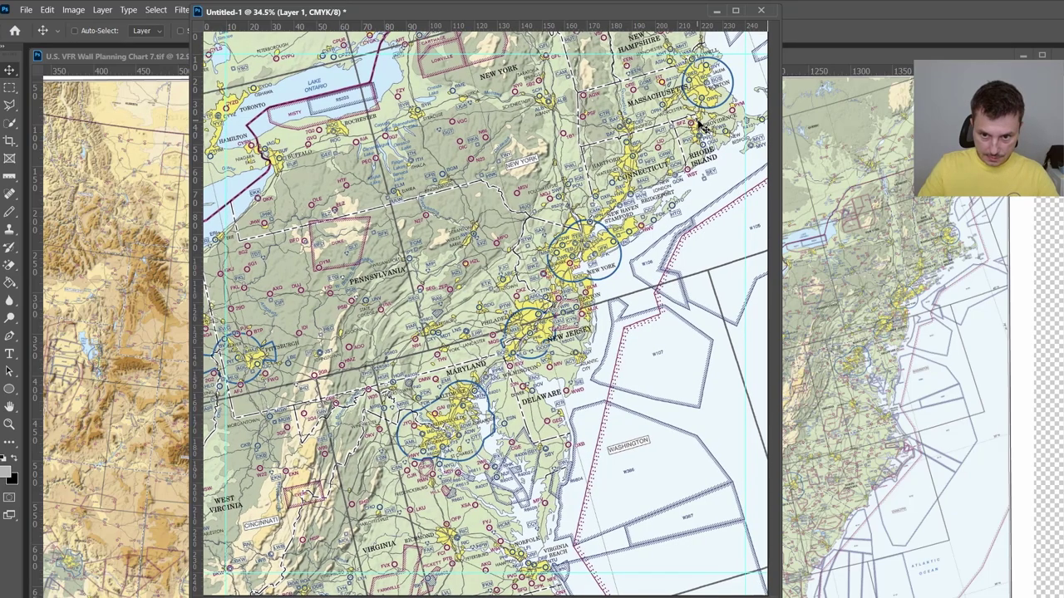
- Nudge the chart layer a little farther right and adjust its height against the margin guides
{"action": "key", "text": "Right"}
{"action": "key", "text": "Right"}
{"action": "key", "text": "Right"}
{"action": "key", "text": "Right"}
{"action": "key", "text": "Right"}
{"action": "key", "text": "Right"}
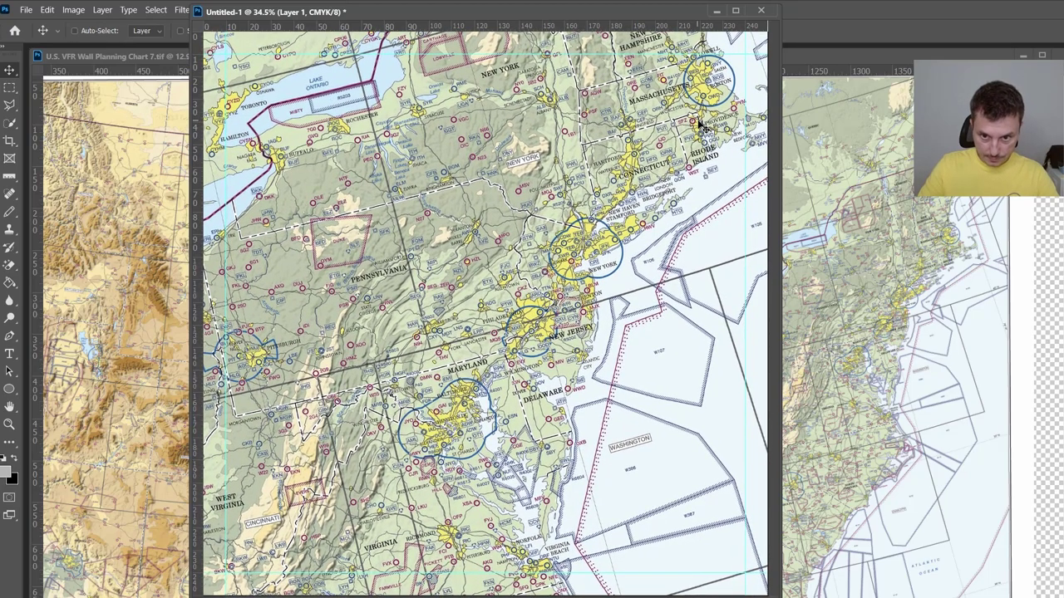
{"action": "key", "text": "Up"}
{"action": "key", "text": "Up"}
{"action": "key", "text": "Up"}
{"action": "key", "text": "Up"}
{"action": "key", "text": "Up"}
{"action": "key", "text": "Up"}
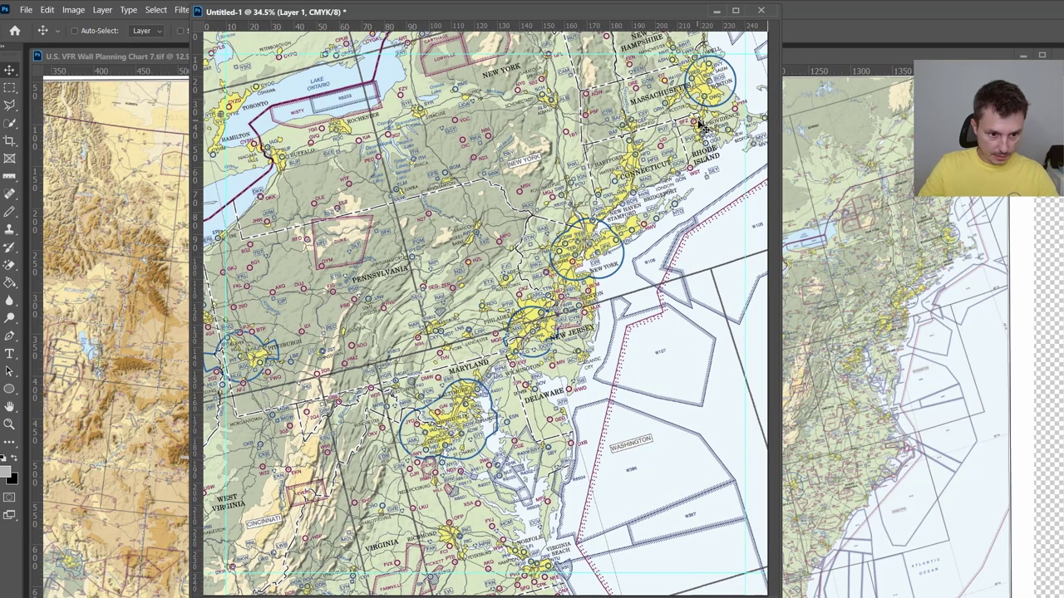
{"action": "key", "text": "Right"}
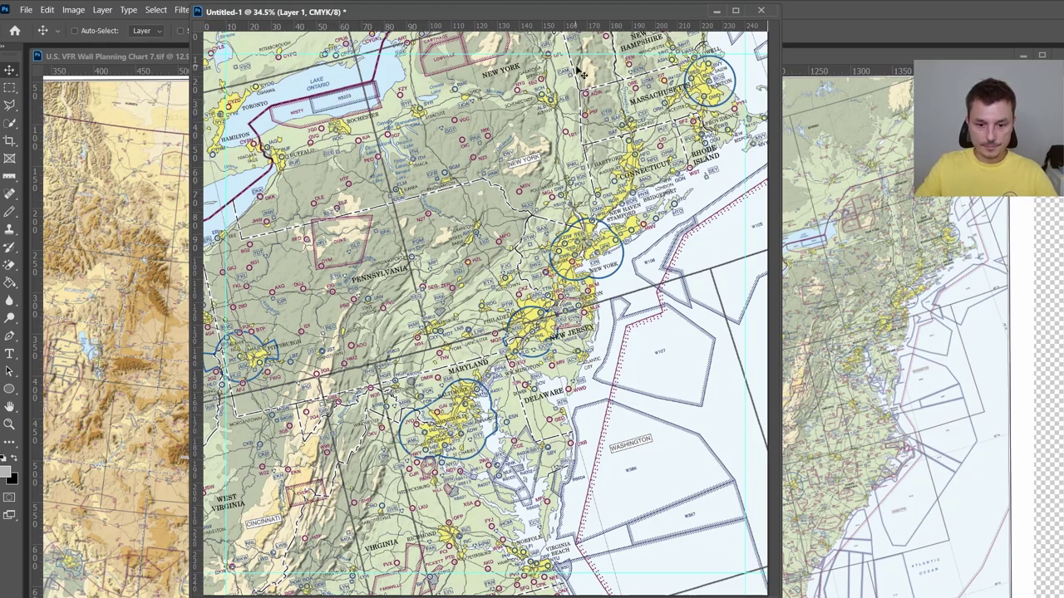
- Enlarge the document window, select the whole canvas, and paste a copy of the canvas-sized chart area as a new layer
{"action": "left_click_drag", "start_coordinate": [780, 596], "coordinate": [808, 597]}
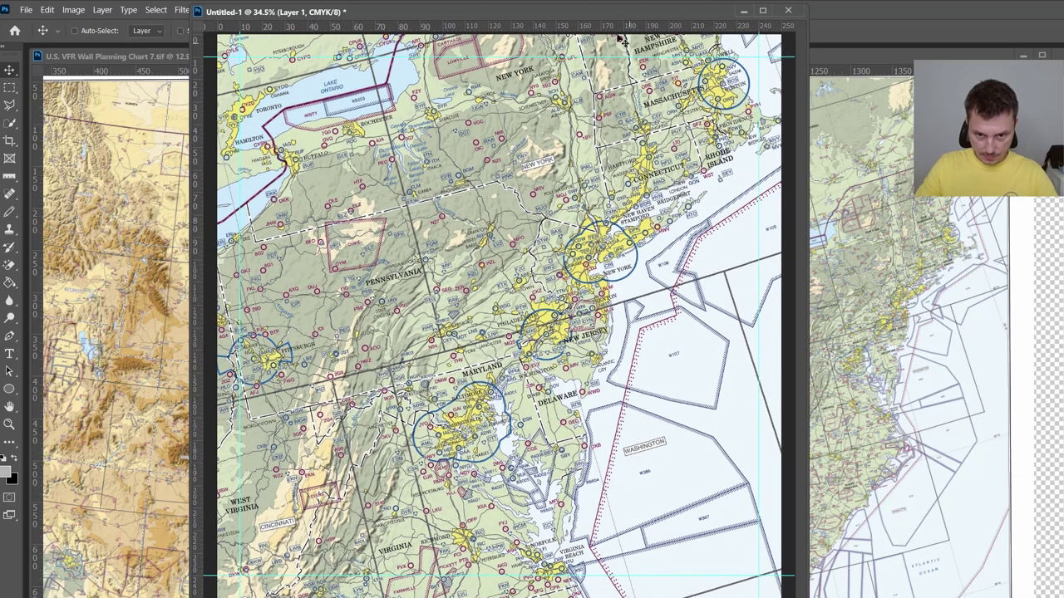
{"action": "left_click_drag", "start_coordinate": [610, 17], "coordinate": [643, 16]}
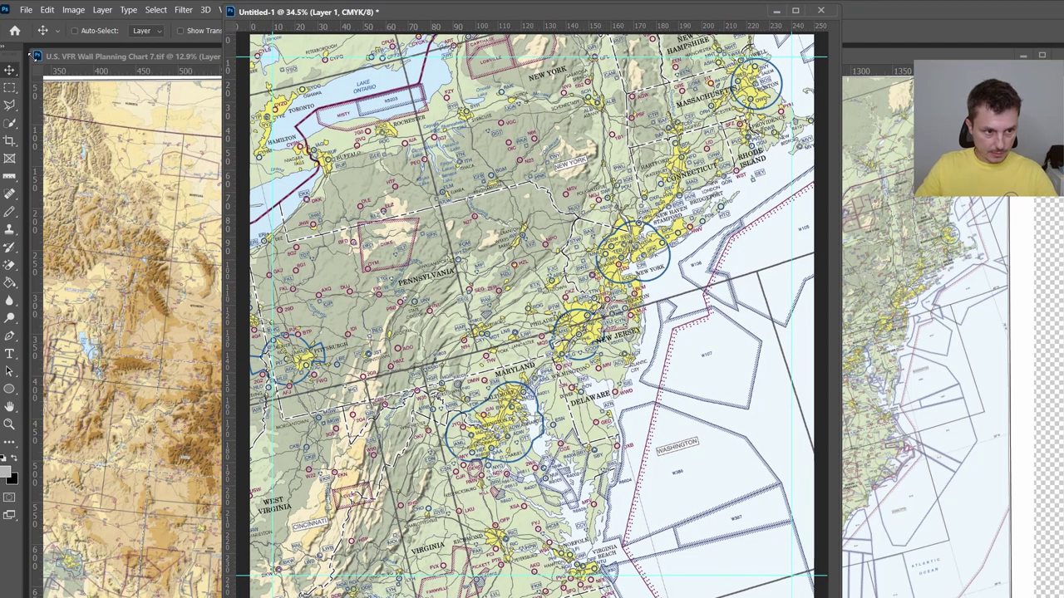
{"action": "left_click", "coordinate": [10, 88]}
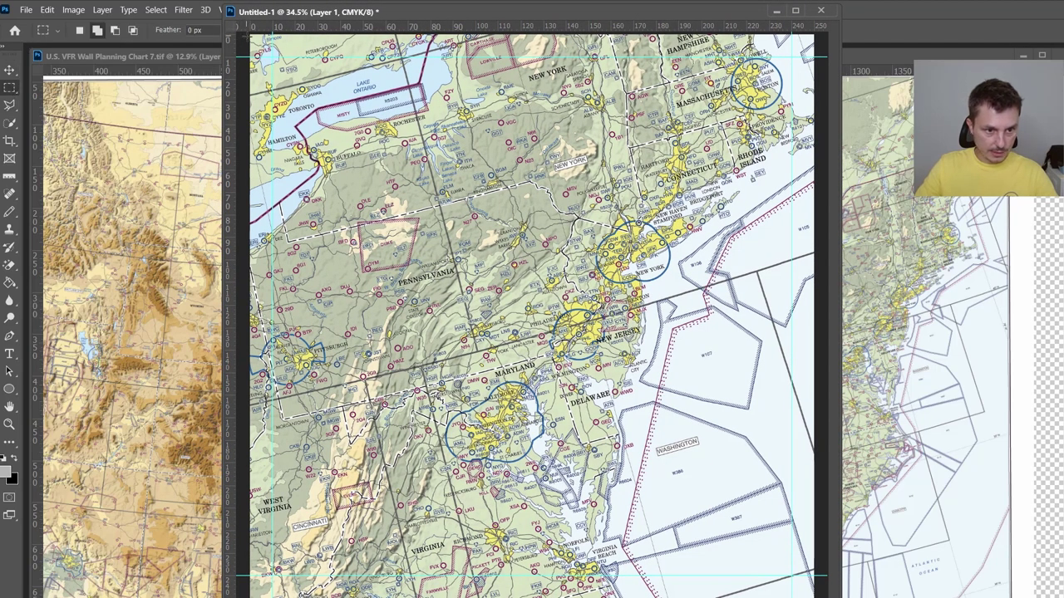
{"action": "left_click_drag", "start_coordinate": [251, 35], "coordinate": [882, 597]}
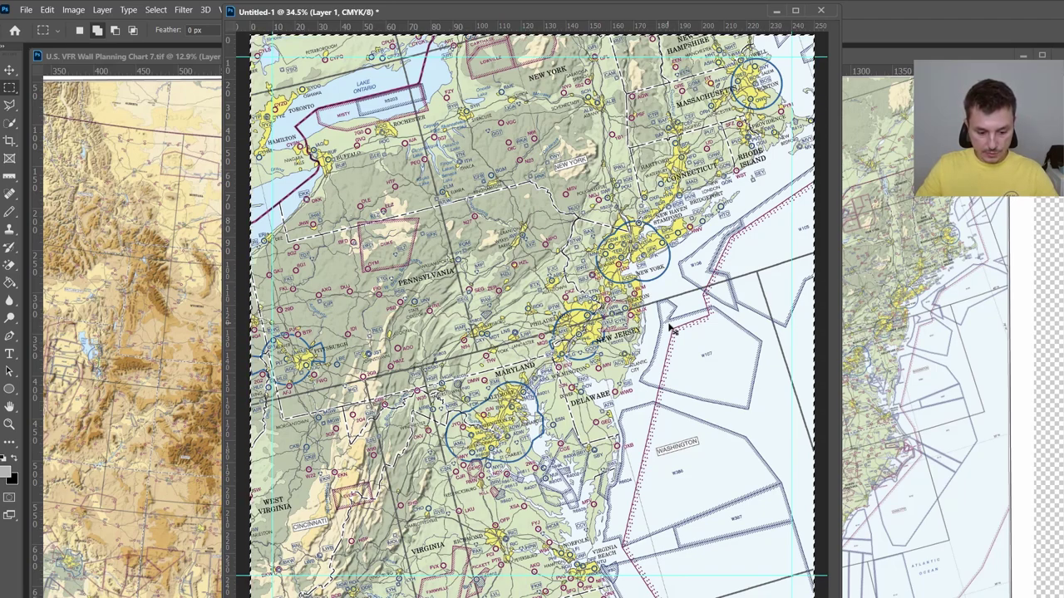
{"action": "key", "text": "ctrl+d"}
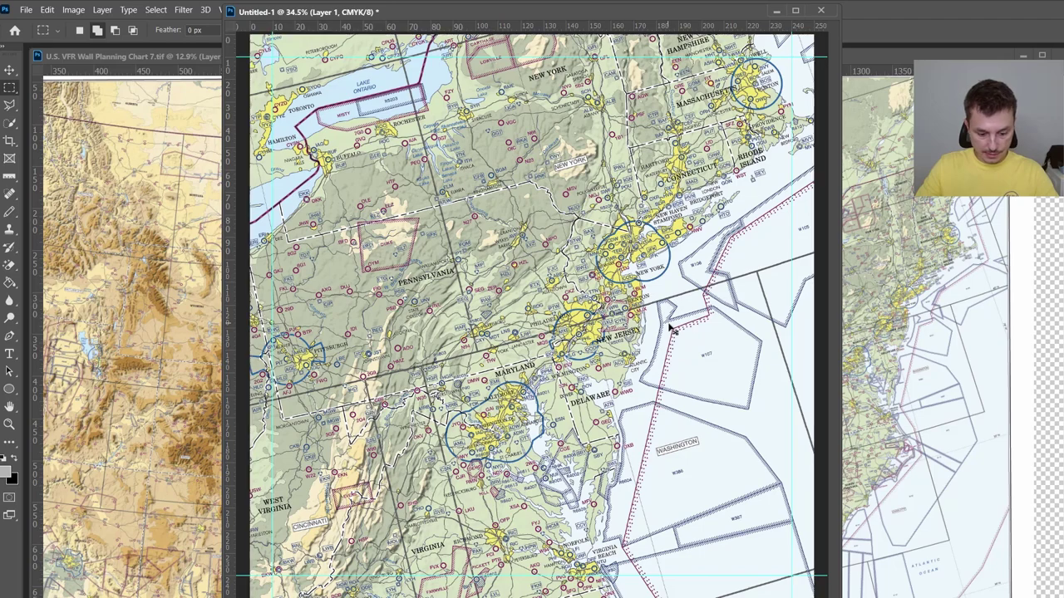
{"action": "key", "text": "ctrl+v"}
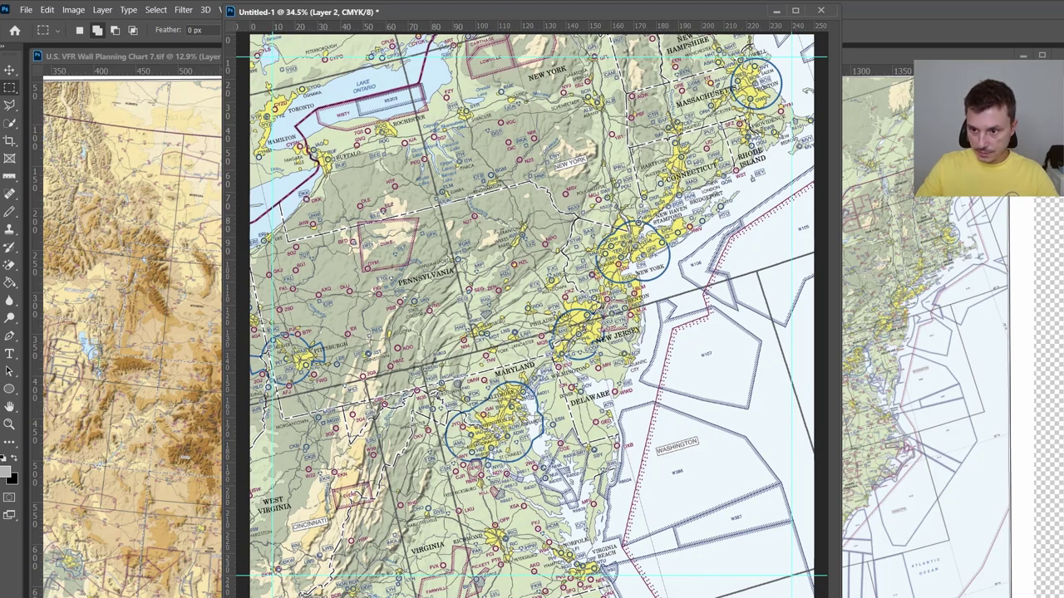
- Hide Layer 1 so only the cropped chart copy on Layer 2 shows, and select the whole canvas for copying
{"action": "key", "text": "ctrl+z"}
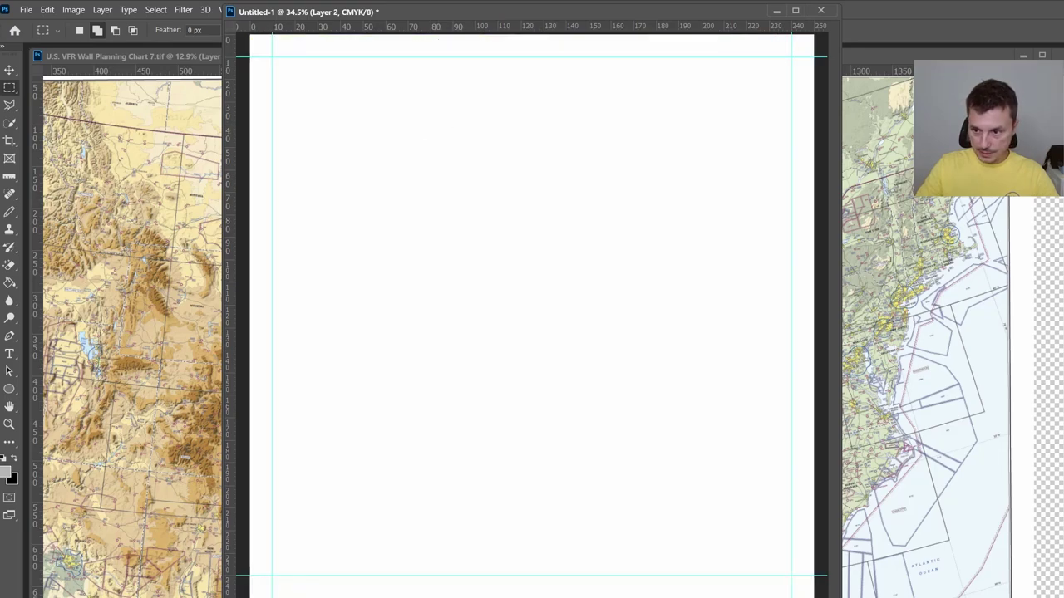
{"action": "key", "text": "ctrl+shift+z"}
{"action": "key", "text": "F7"}
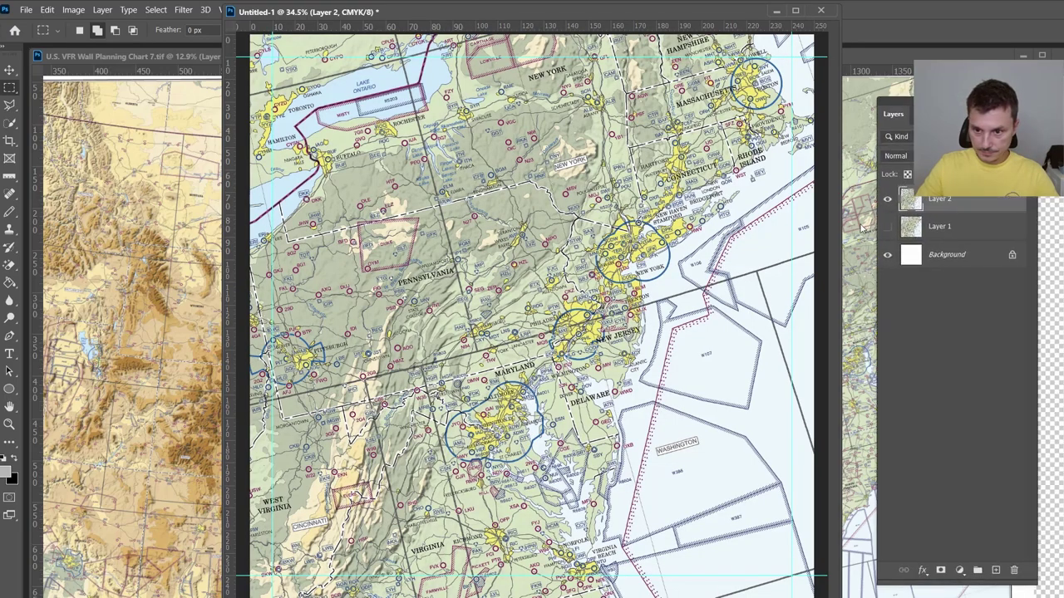
{"action": "key", "text": "v"}
{"action": "mouse_move", "coordinate": [328, 133]}
{"action": "left_mouse_down"}
{"action": "mouse_move", "coordinate": [401, 188]}
{"action": "mouse_move", "coordinate": [352, 176]}
{"action": "mouse_move", "coordinate": [323, 148]}
{"action": "mouse_move", "coordinate": [337, 125]}
{"action": "mouse_move", "coordinate": [327, 128]}
{"action": "left_mouse_up"}
{"action": "key", "text": "ctrl+a"}
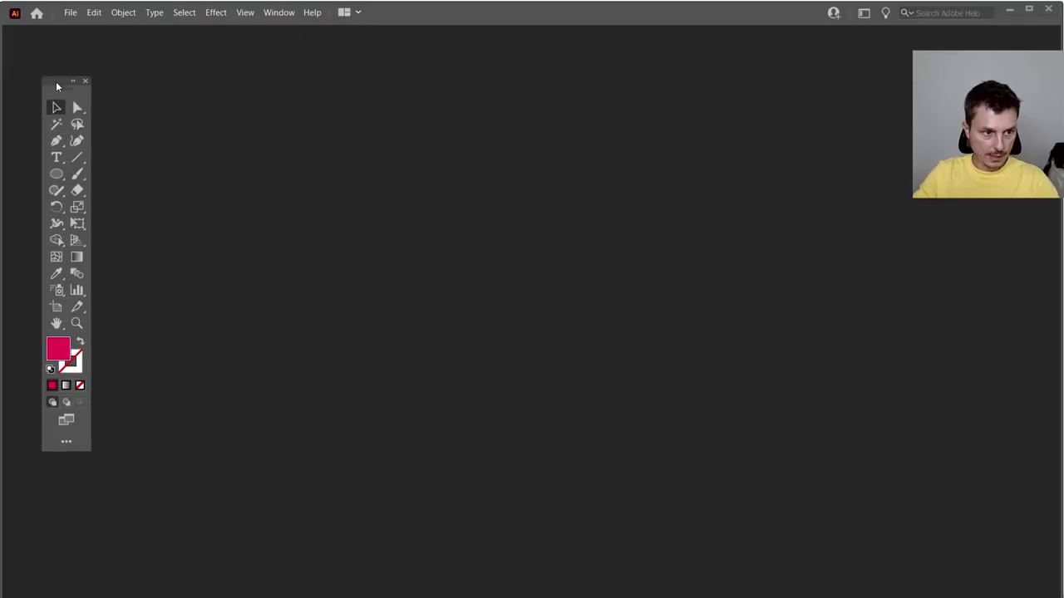
- Switch to Illustrator and create a 250 × 250 mm print document in CMYK Color with 300 ppi raster effects
{"action": "left_click_drag", "start_coordinate": [57, 86], "coordinate": [28, 75]}
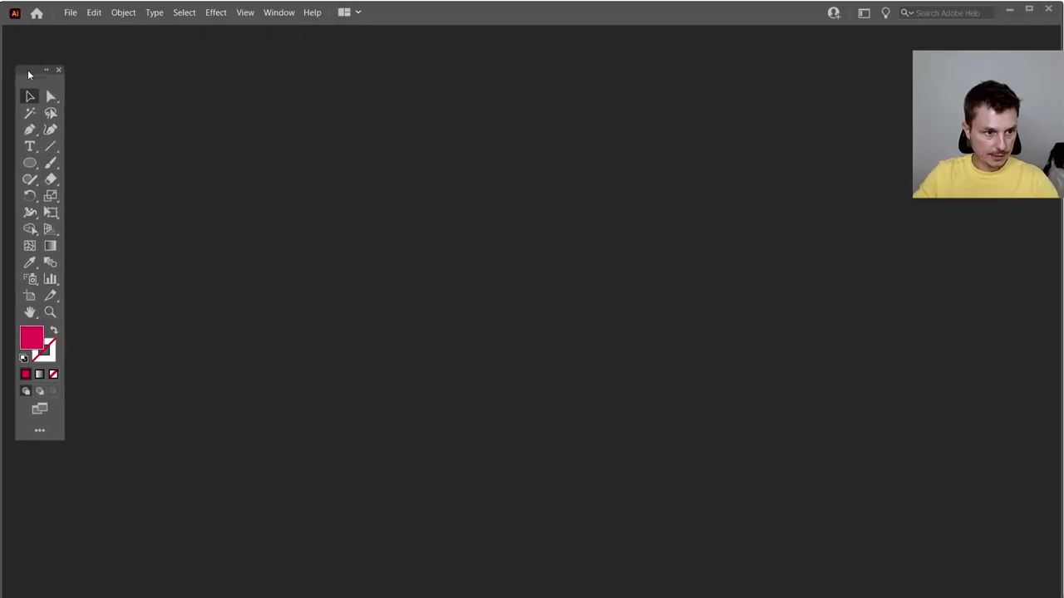
{"action": "left_click", "coordinate": [71, 12]}
{"action": "left_click", "coordinate": [75, 27]}
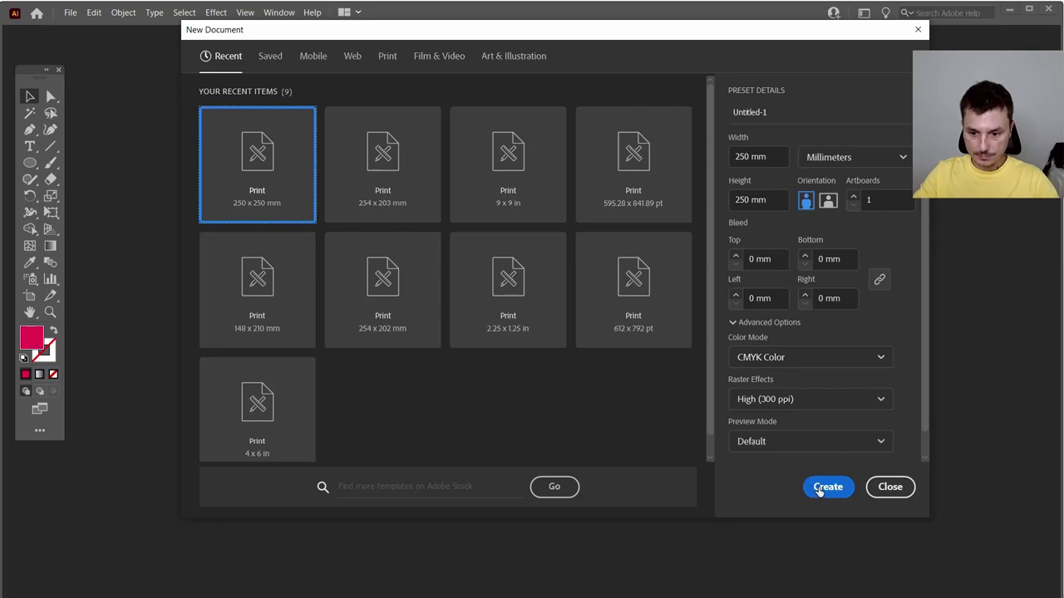
{"action": "left_click", "coordinate": [828, 487]}
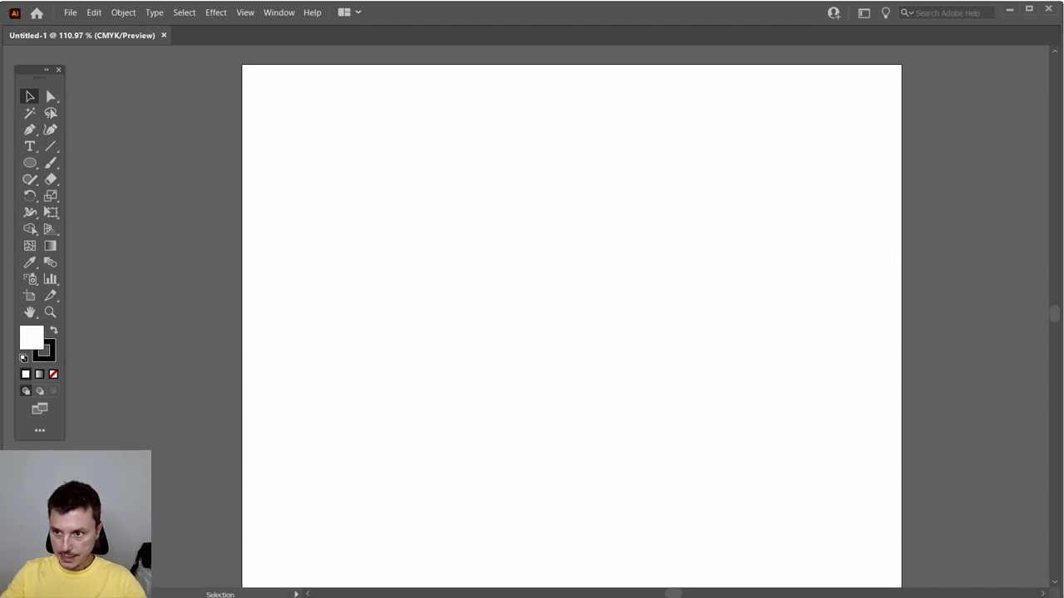
- Rename the new document's Layer 1 as map
{"action": "scroll", "coordinate": [896, 220], "scroll_direction": "down", "scroll_amount": 1}
{"action": "scroll", "coordinate": [896, 221], "scroll_direction": "up", "scroll_amount": 1}
{"action": "key", "text": "ctrl+1"}
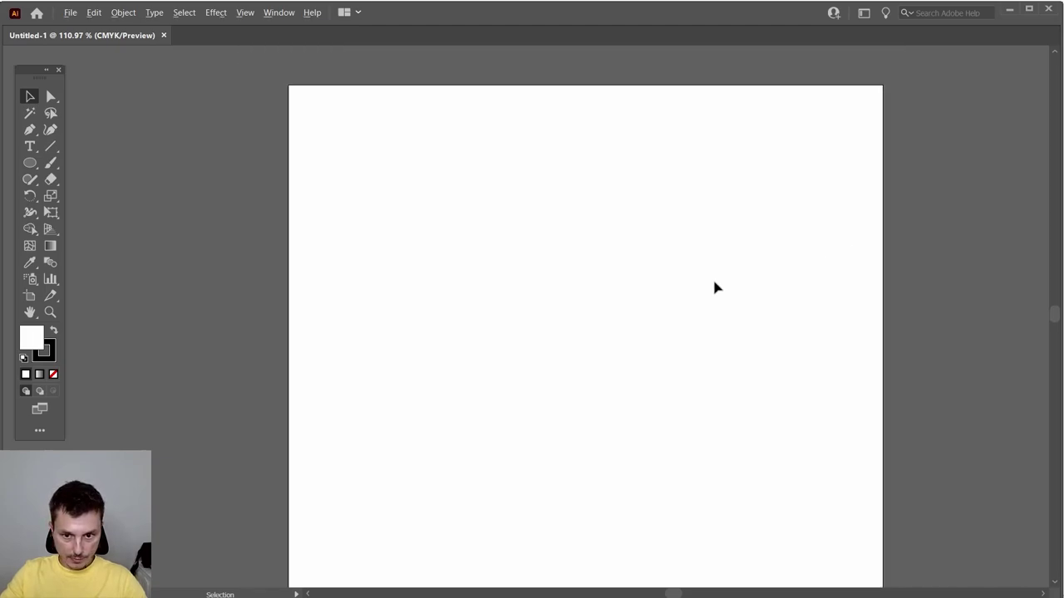
{"action": "left_click_drag", "start_coordinate": [1063, 83], "coordinate": [968, 120]}
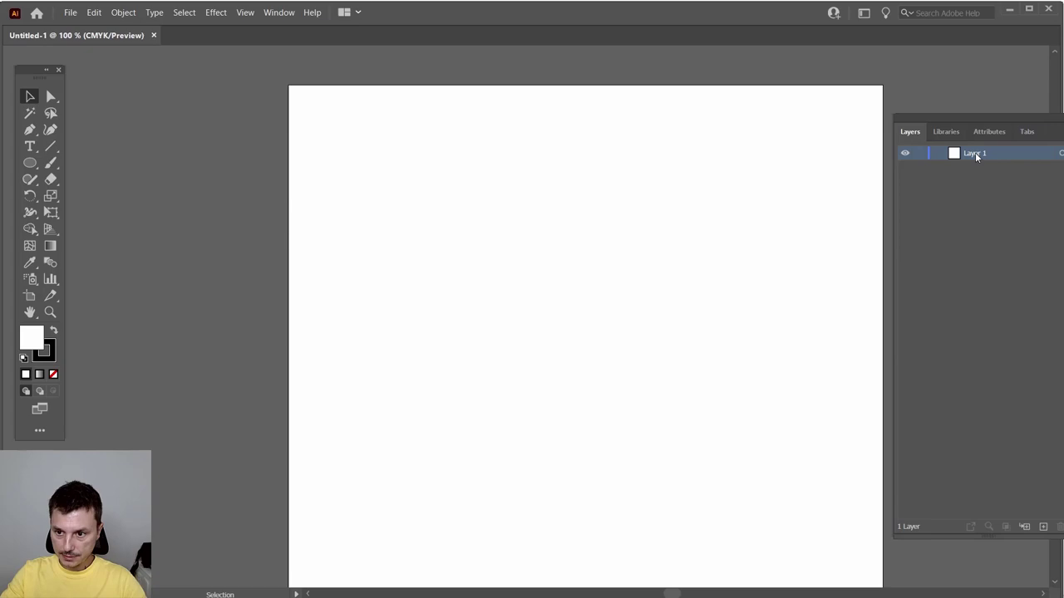
{"action": "double_click", "coordinate": [977, 154]}
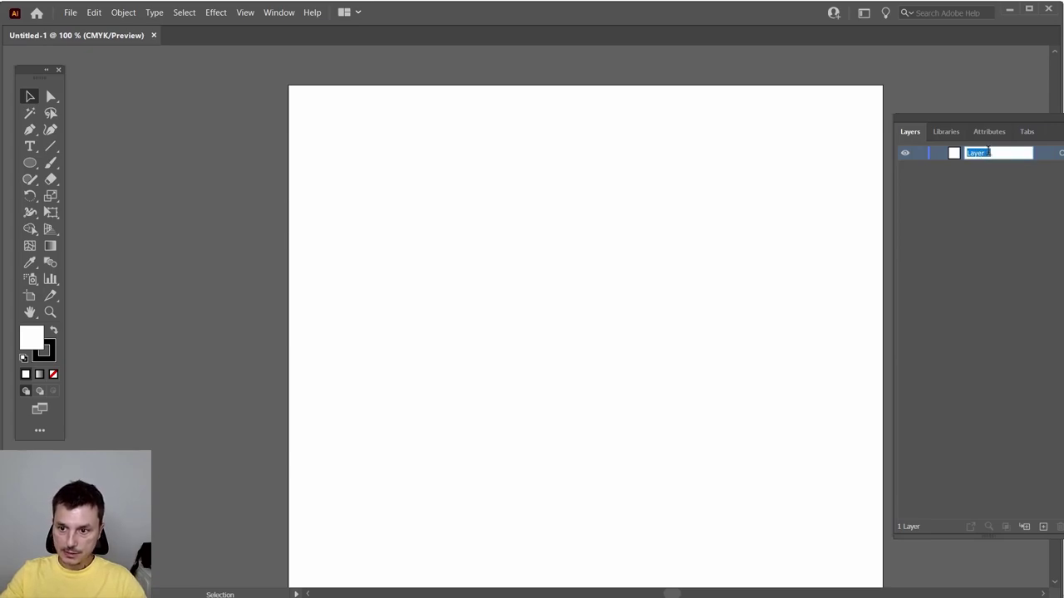
{"action": "type", "text": "m"}
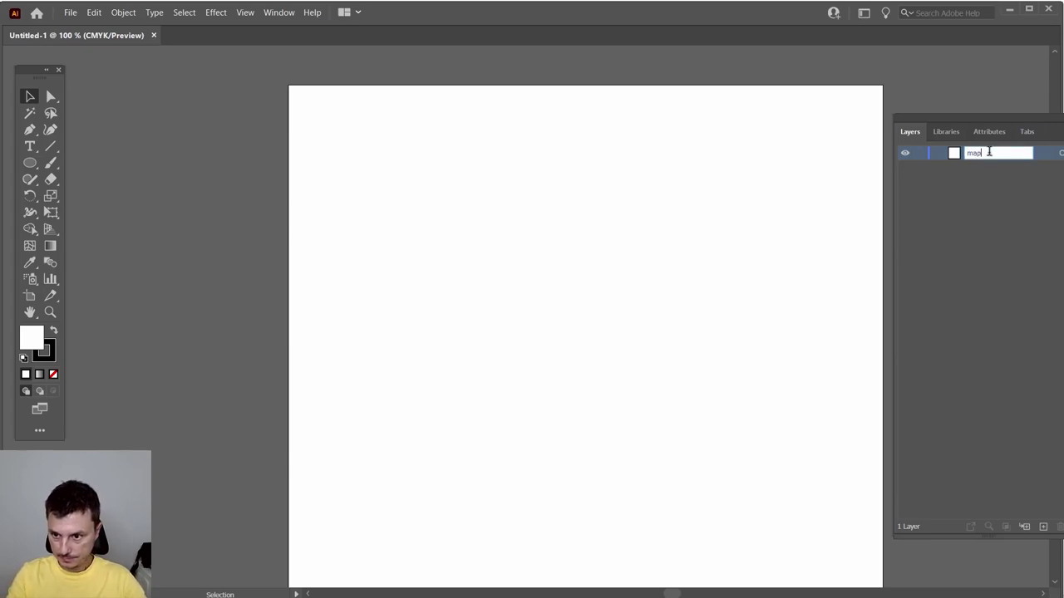
{"action": "type", "text": "ap"}
{"action": "key", "text": "Return"}
{"action": "left_click_drag", "start_coordinate": [991, 129], "coordinate": [1011, 126]}
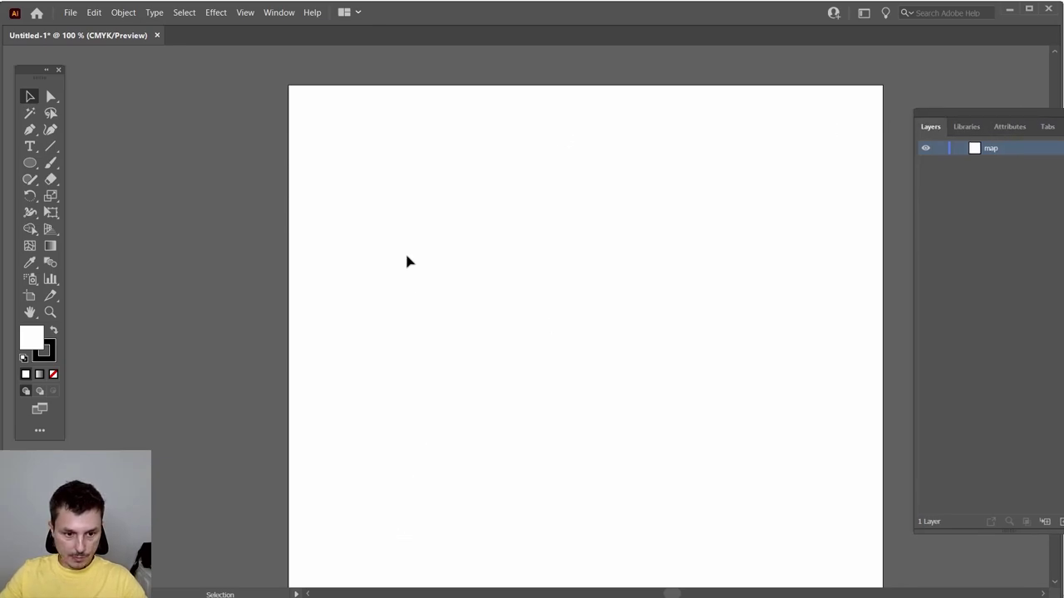
{"action": "scroll", "coordinate": [407, 230], "scroll_direction": "down", "scroll_amount": 1}
{"action": "scroll", "coordinate": [406, 230], "scroll_direction": "up", "scroll_amount": 1}
{"action": "scroll", "coordinate": [406, 237], "scroll_direction": "down", "scroll_amount": 1}
{"action": "scroll", "coordinate": [405, 241], "scroll_direction": "up", "scroll_amount": 1}
{"action": "scroll", "coordinate": [405, 241], "scroll_direction": "up", "scroll_amount": 1}
{"action": "scroll", "coordinate": [406, 242], "scroll_direction": "down", "scroll_amount": 1}
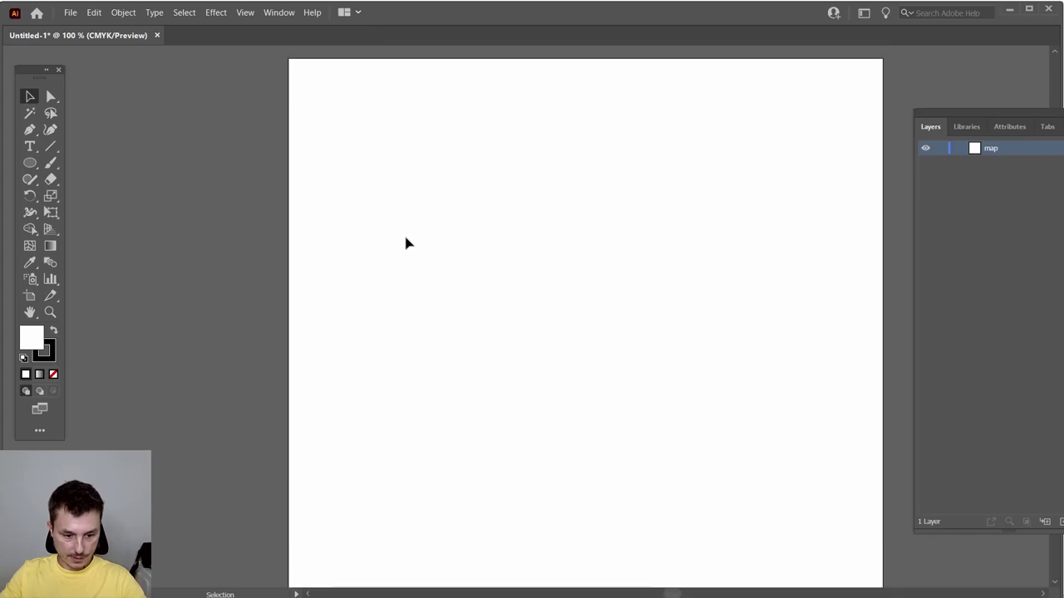
{"action": "scroll", "coordinate": [409, 240], "scroll_direction": "up", "scroll_amount": 1}
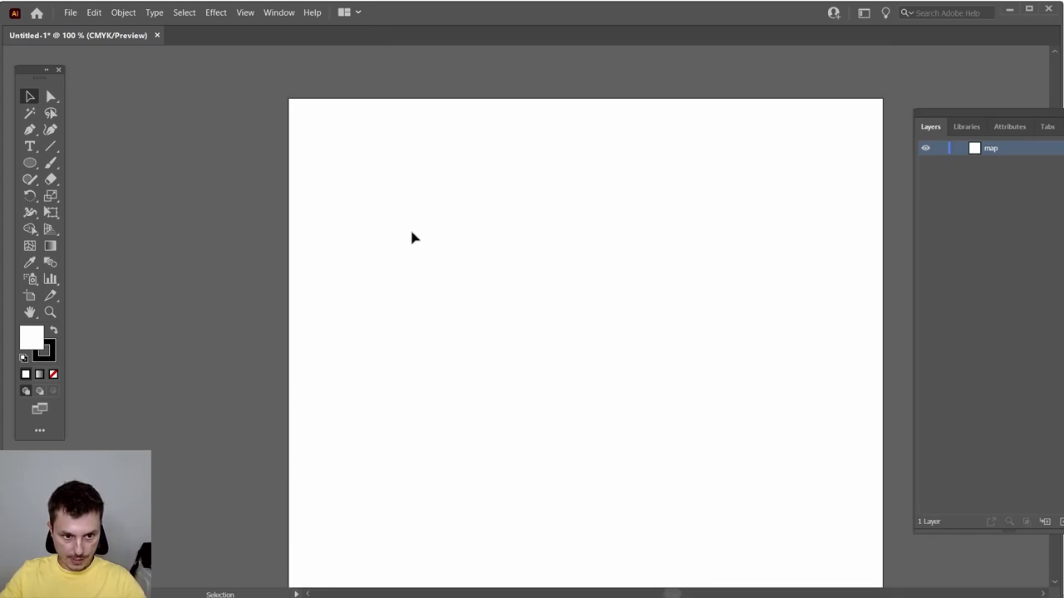
- Paste the copied chart section onto the map layer and align it with the artboard edges
{"action": "key", "text": "a"}
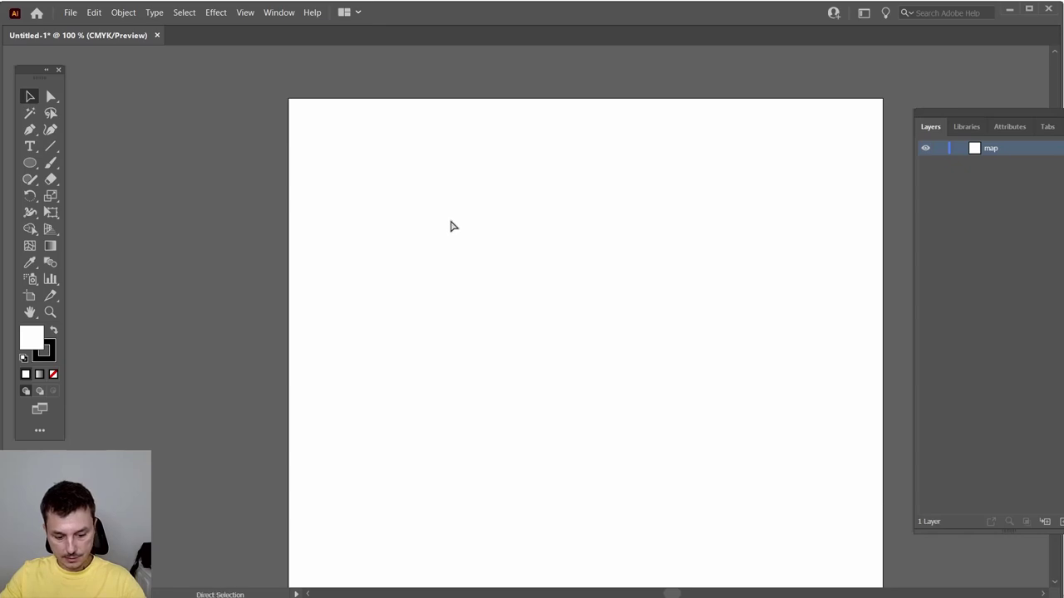
{"action": "key", "text": "ctrl+v"}
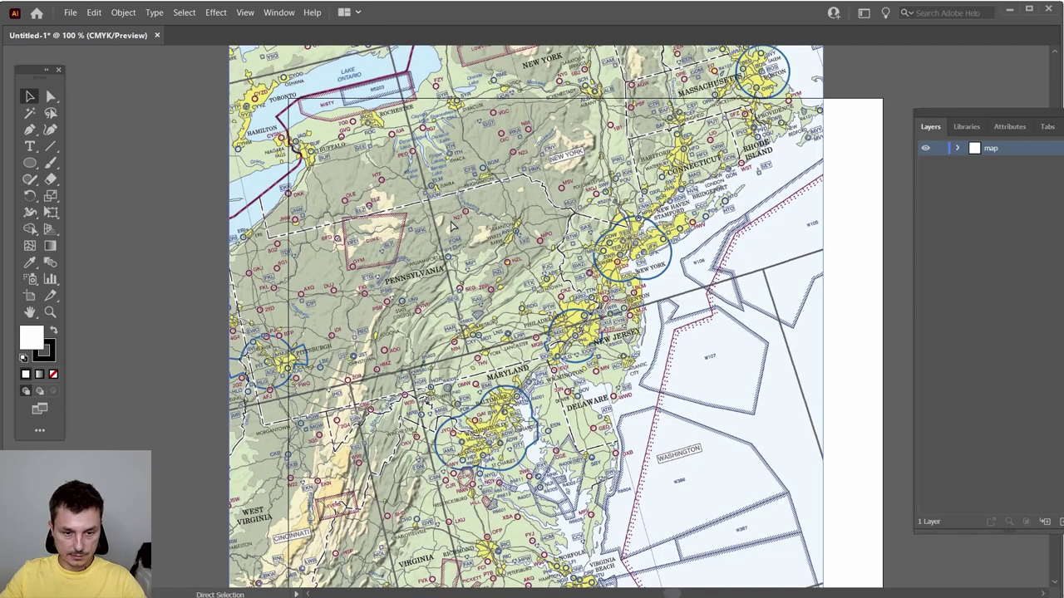
{"action": "key", "text": "v"}
{"action": "left_click_drag", "start_coordinate": [372, 156], "coordinate": [452, 228]}
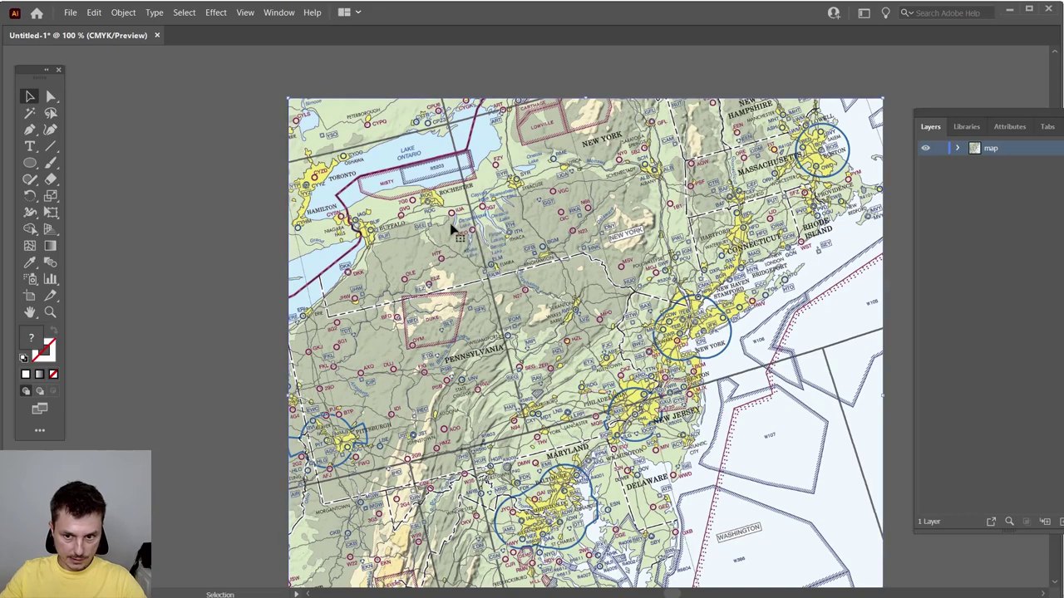
{"action": "scroll", "coordinate": [451, 228], "scroll_direction": "down", "scroll_amount": 5}
{"action": "scroll", "coordinate": [451, 229], "scroll_direction": "up", "scroll_amount": 2}
{"action": "scroll", "coordinate": [451, 230], "scroll_direction": "down", "scroll_amount": 4}
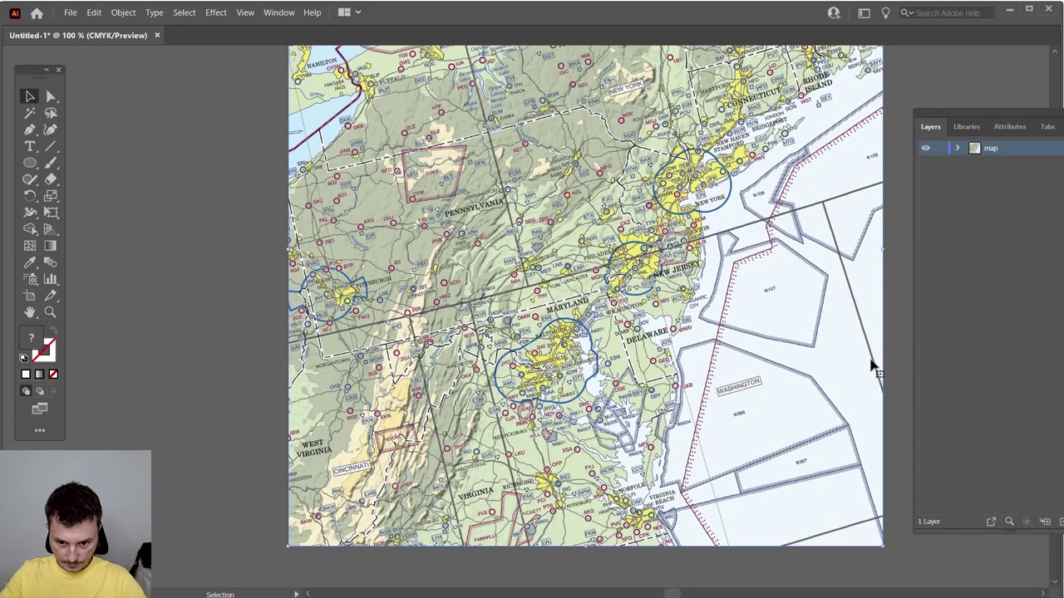
{"action": "scroll", "coordinate": [873, 364], "scroll_direction": "up", "scroll_amount": 5}
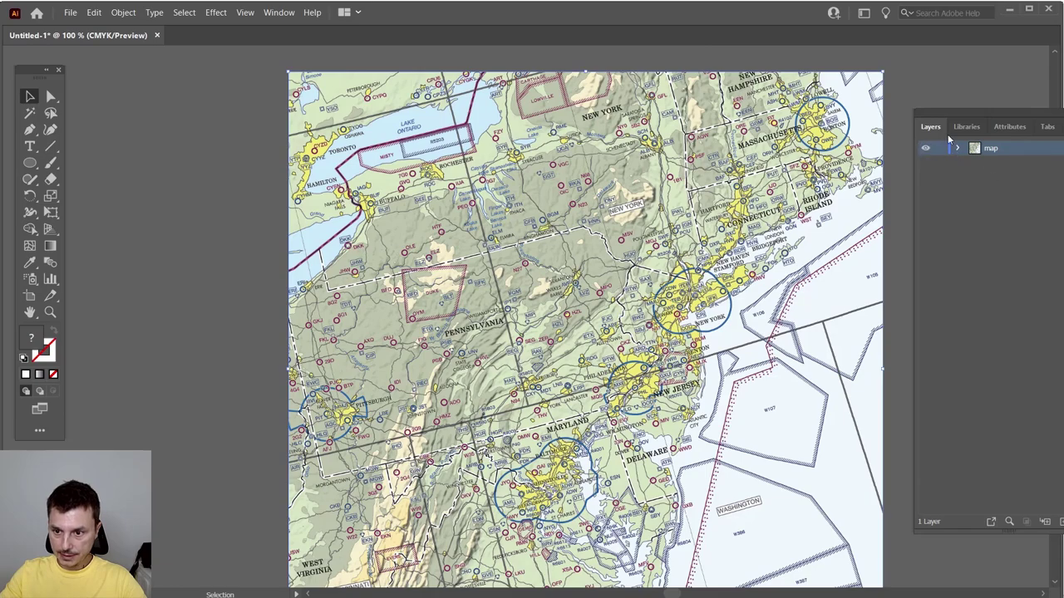
- Lock the map layer and add a new layer above it named guides
{"action": "left_click_drag", "start_coordinate": [964, 115], "coordinate": [949, 84]}
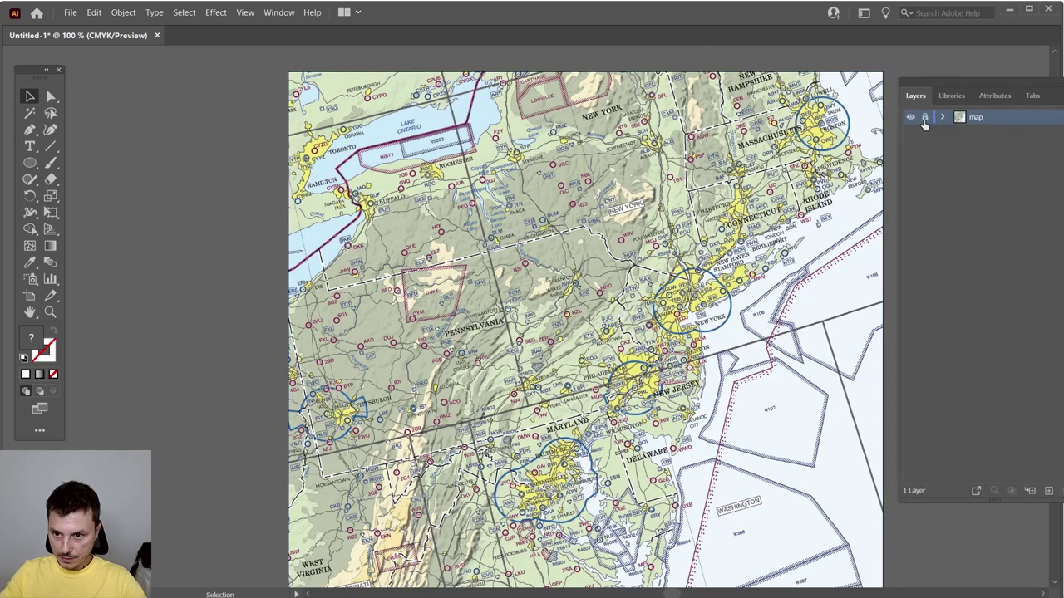
{"action": "left_click", "coordinate": [924, 119]}
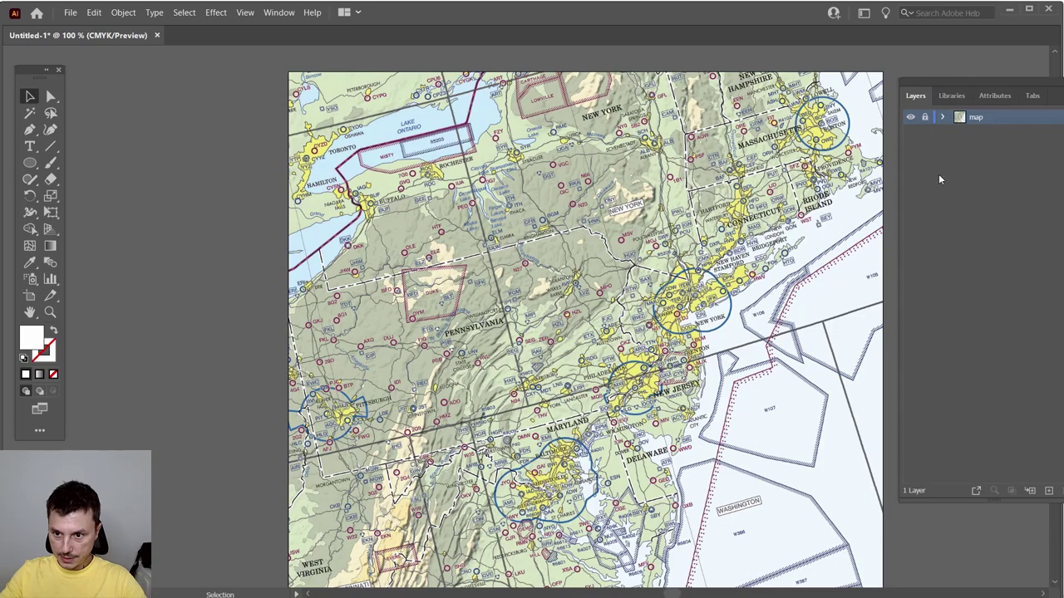
{"action": "left_click", "coordinate": [1049, 491]}
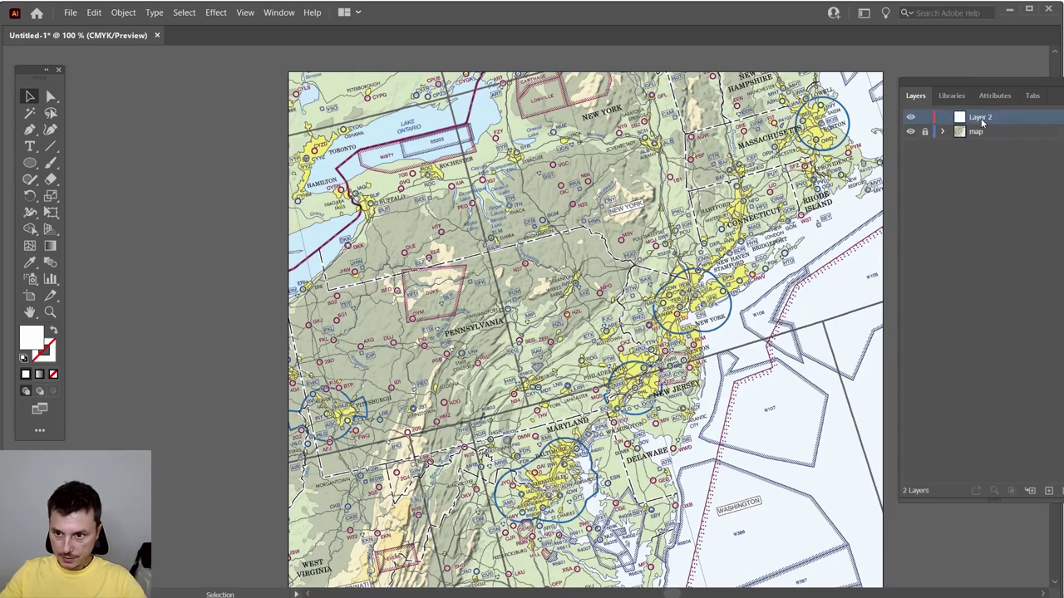
{"action": "double_click", "coordinate": [982, 119]}
{"action": "type", "text": "d"}
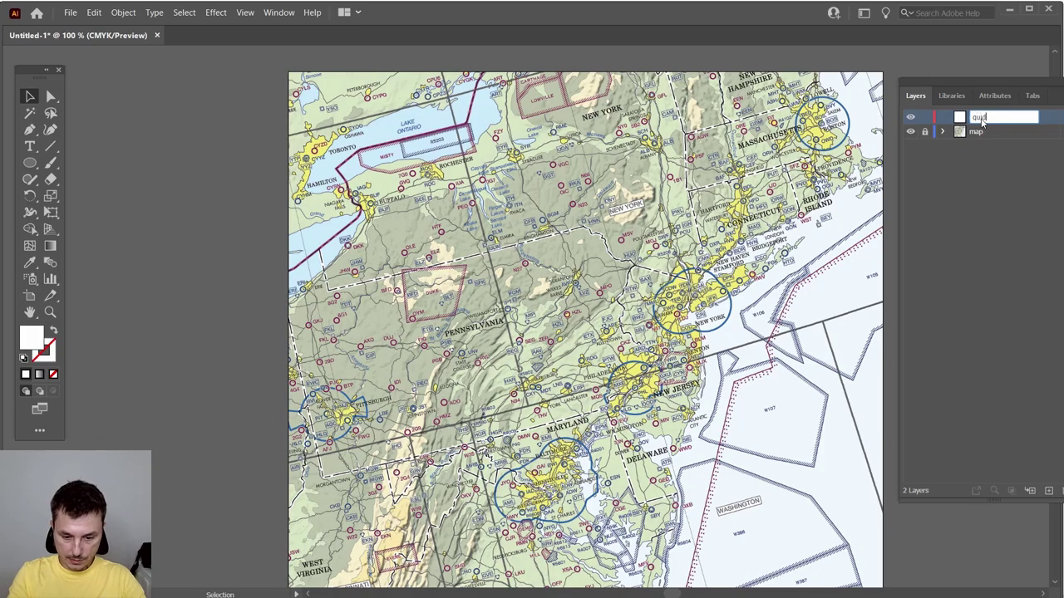
{"action": "type", "text": "uides"}
{"action": "key", "text": "Return"}
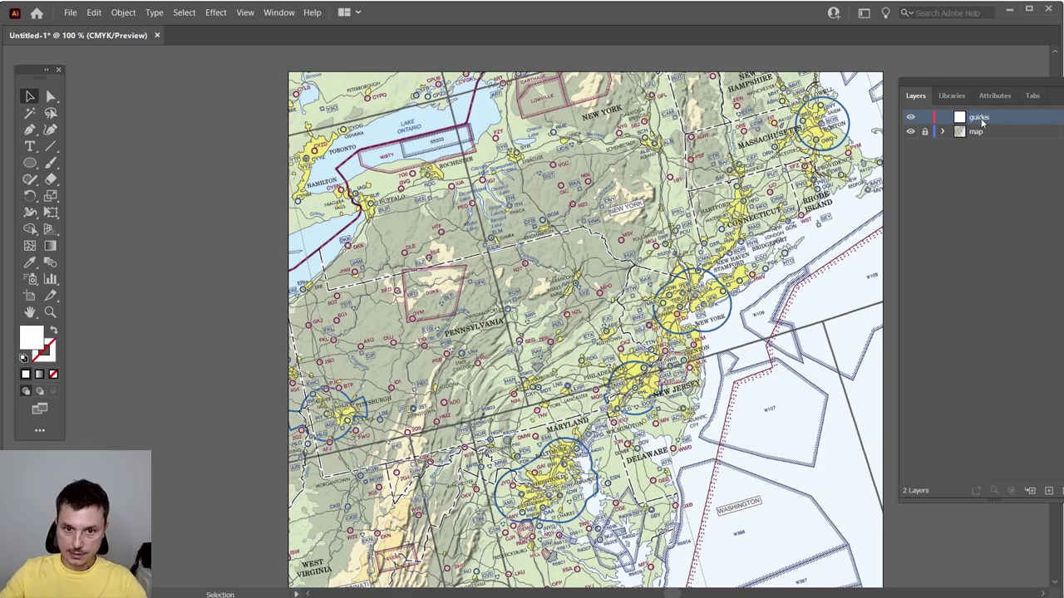
- Show the rulers around the artboard
{"action": "left_click", "coordinate": [246, 13]}
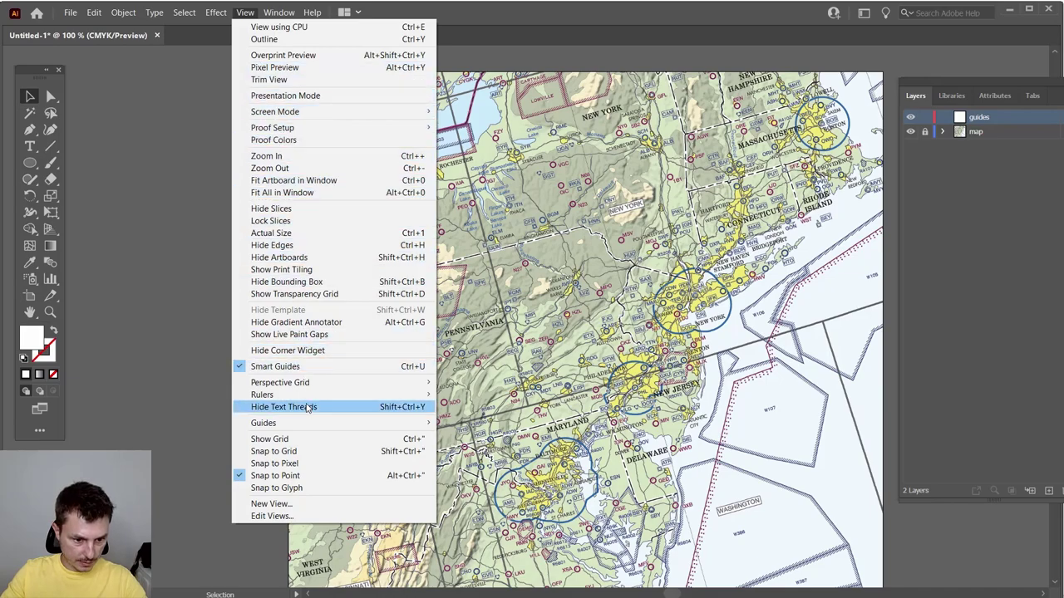
{"action": "mouse_move", "coordinate": [348, 396]}
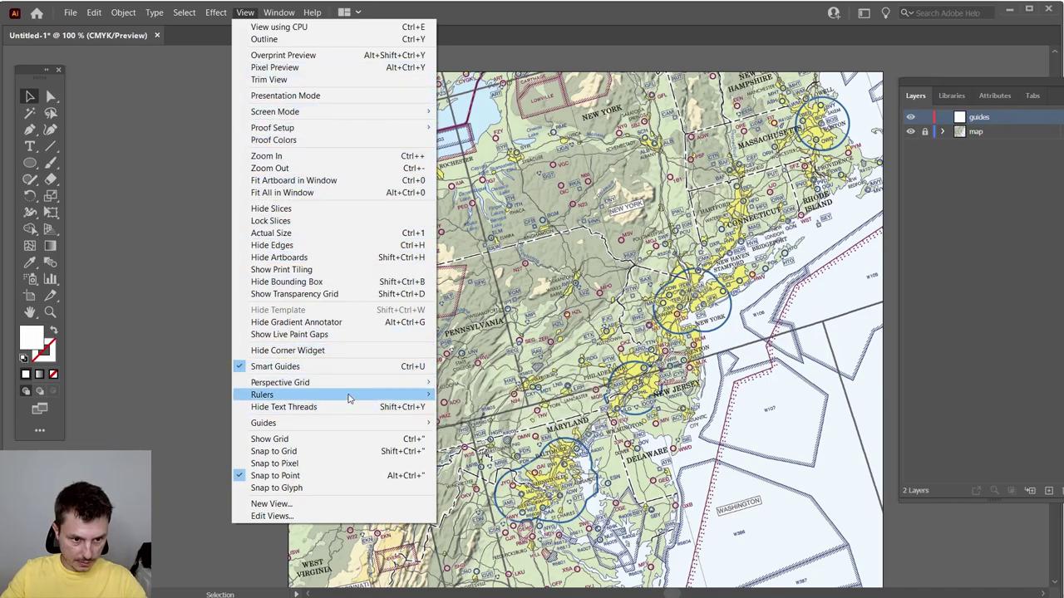
{"action": "left_click", "coordinate": [466, 395]}
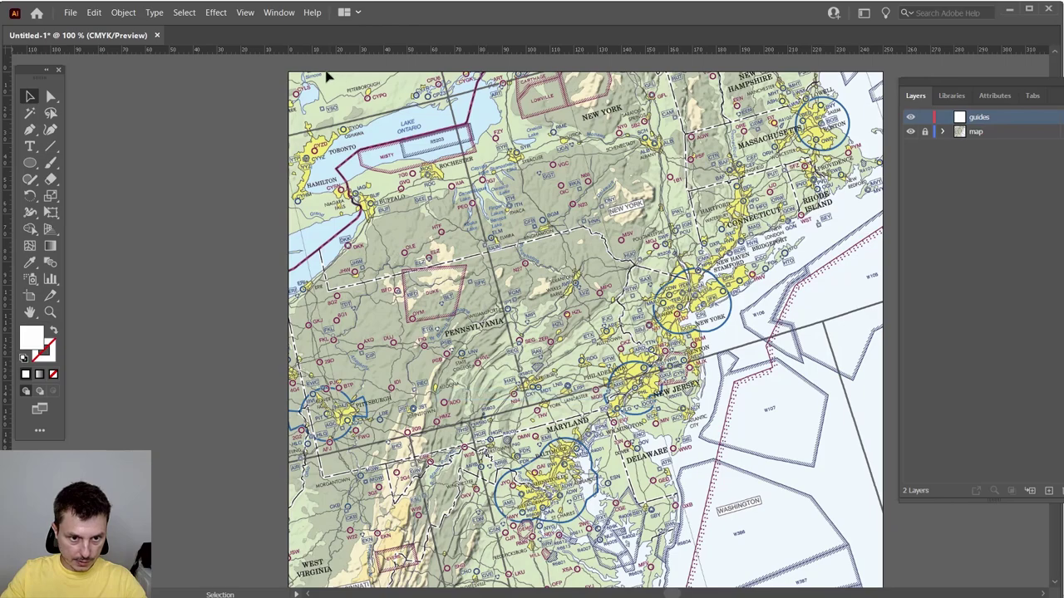
- Add a horizontal guide near the artboard's upper edge and set its Y position to 10 mm
{"action": "left_click_drag", "start_coordinate": [326, 52], "coordinate": [332, 97]}
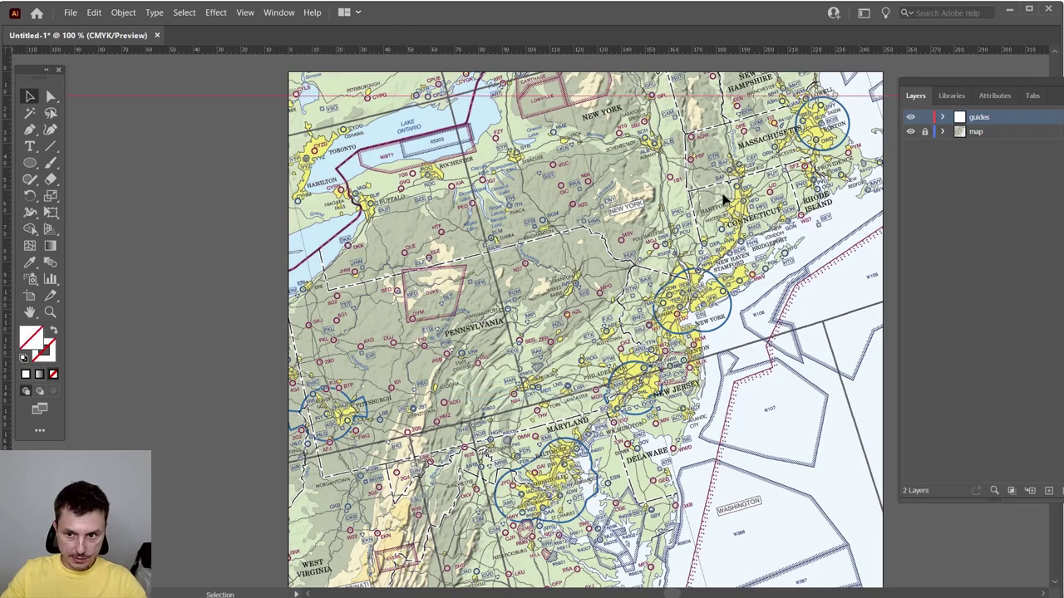
{"action": "mouse_move", "coordinate": [1063, 116]}
{"action": "left_mouse_down"}
{"action": "mouse_move", "coordinate": [976, 158]}
{"action": "mouse_move", "coordinate": [700, 128]}
{"action": "left_mouse_up"}
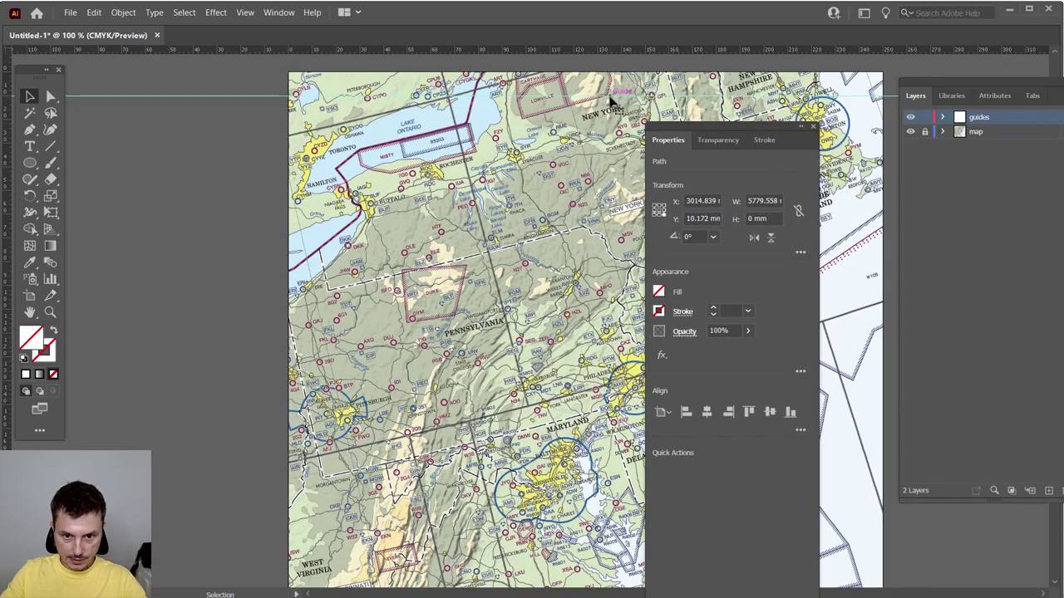
{"action": "left_click", "coordinate": [262, 96]}
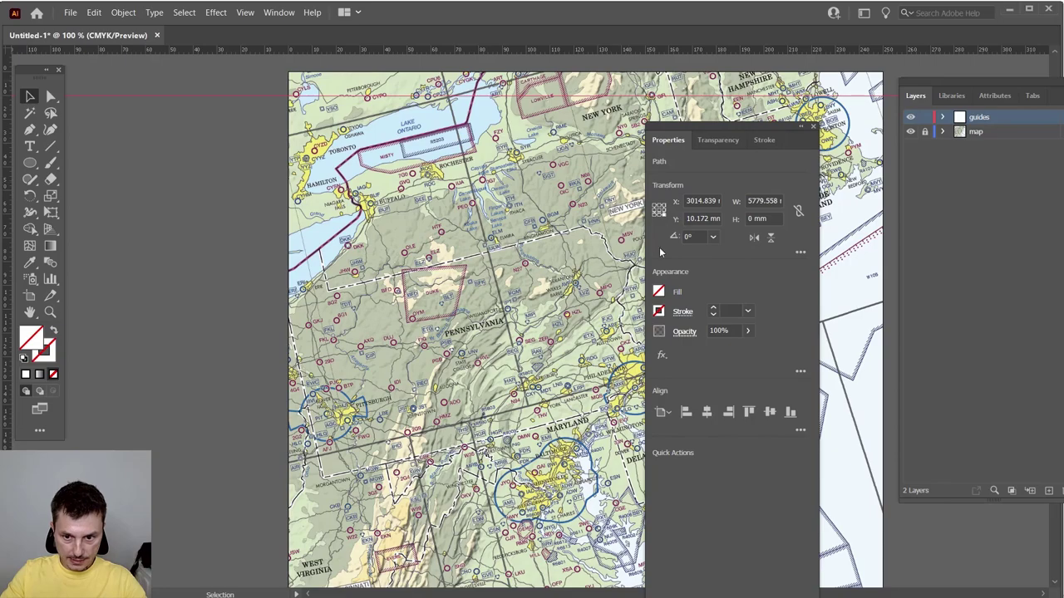
{"action": "left_click", "coordinate": [267, 106]}
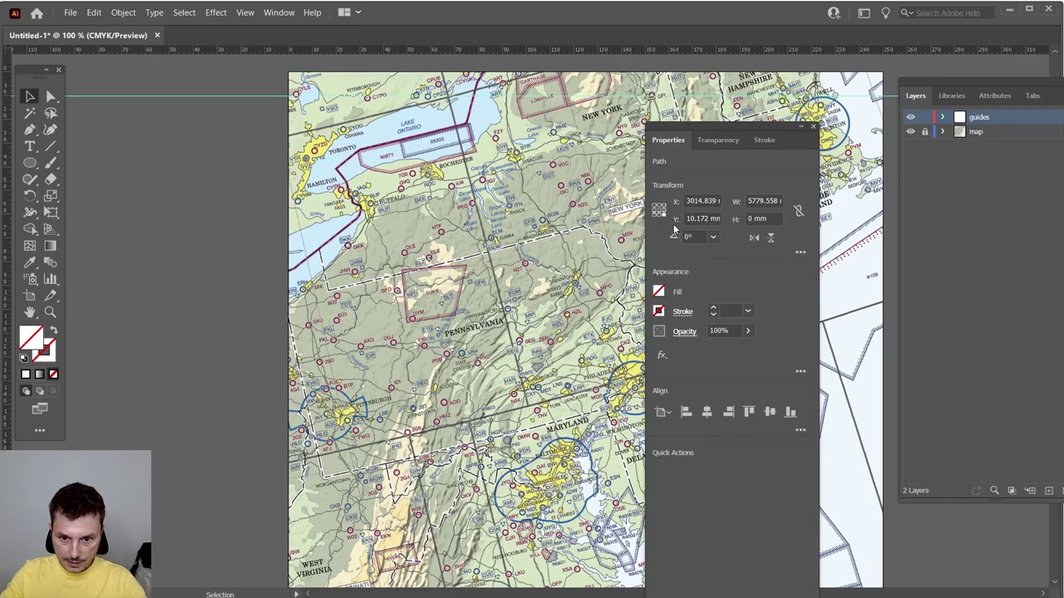
{"action": "left_click_drag", "start_coordinate": [723, 130], "coordinate": [728, 119]}
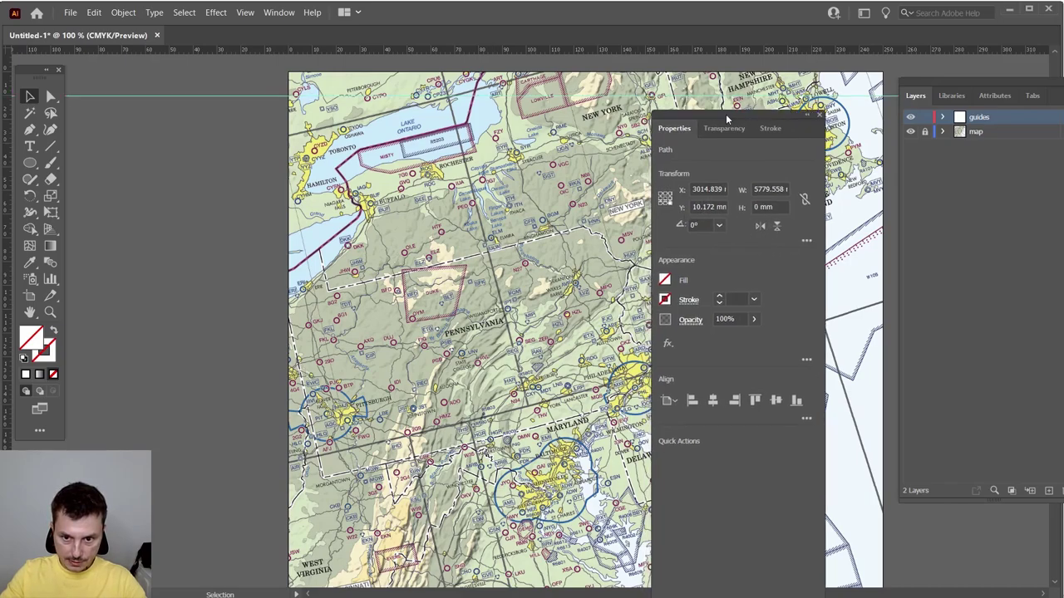
{"action": "double_click", "coordinate": [699, 206]}
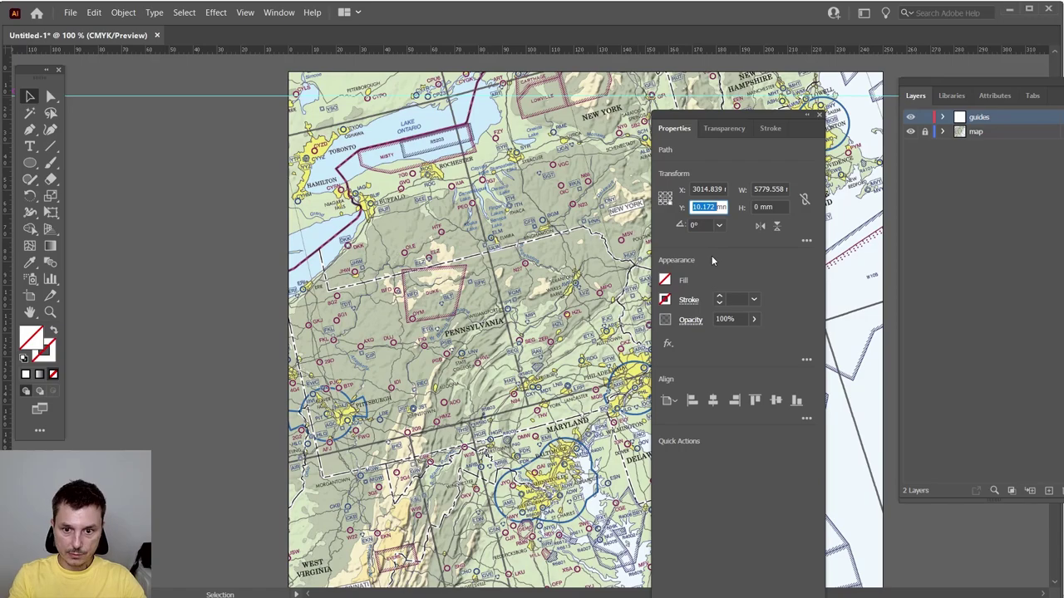
{"action": "type", "text": "10"}
{"action": "key", "text": "Return"}
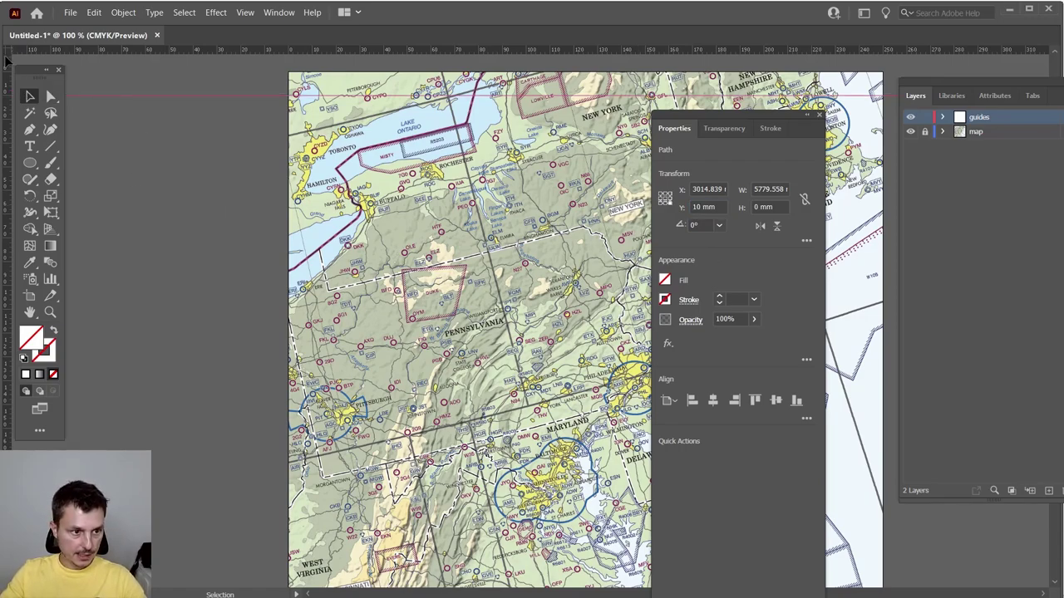
- Add a vertical guide near the artboard's left edge and set its X position to 10 mm
{"action": "left_click_drag", "start_coordinate": [294, 83], "coordinate": [298, 83]}
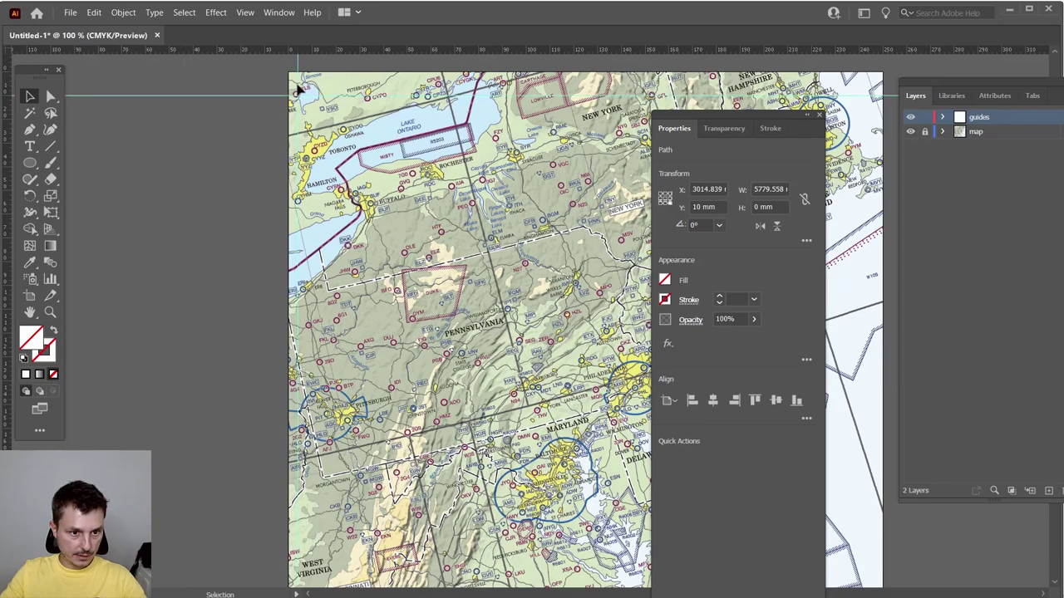
{"action": "double_click", "coordinate": [708, 189]}
{"action": "type", "text": "10"}
{"action": "key", "text": "Return"}
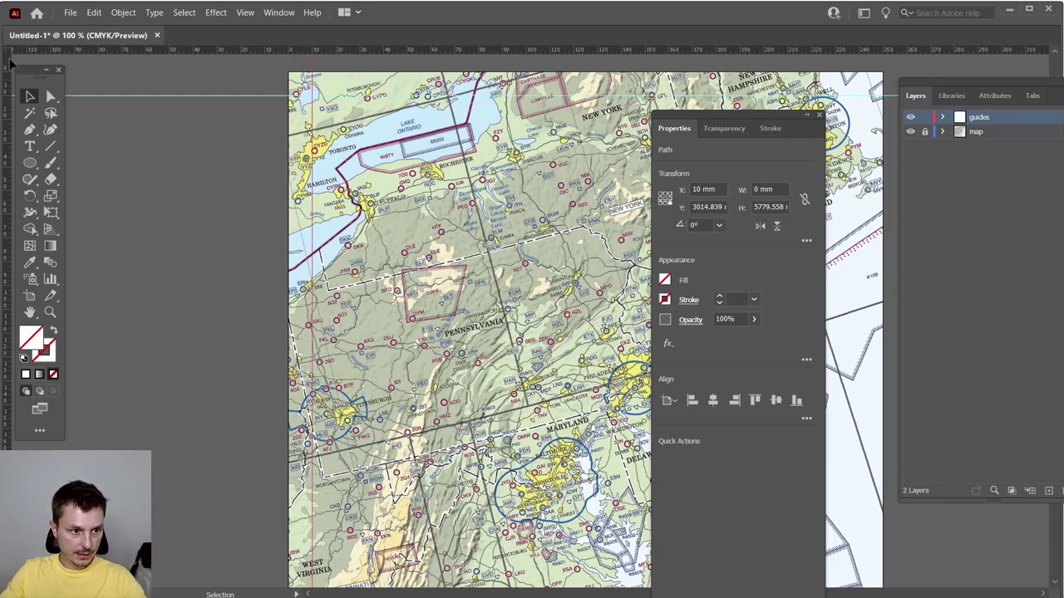
- Add a vertical guide near the artboard's right edge and set its X position to 240 mm
{"action": "left_click_drag", "start_coordinate": [802, 86], "coordinate": [861, 91]}
{"action": "left_click", "coordinate": [703, 189]}
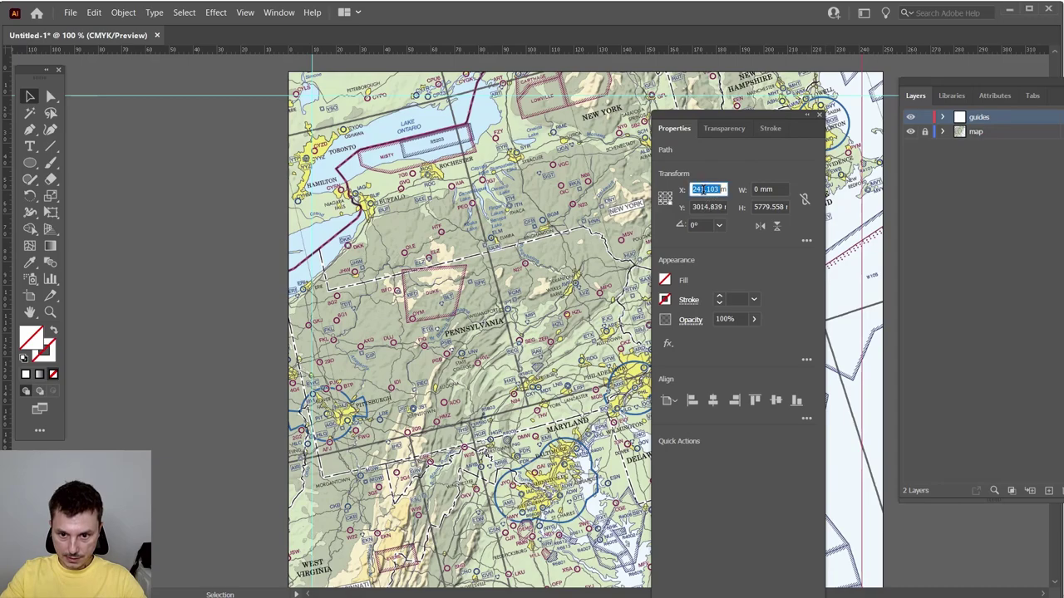
{"action": "type", "text": "240"}
{"action": "key", "text": "Return"}
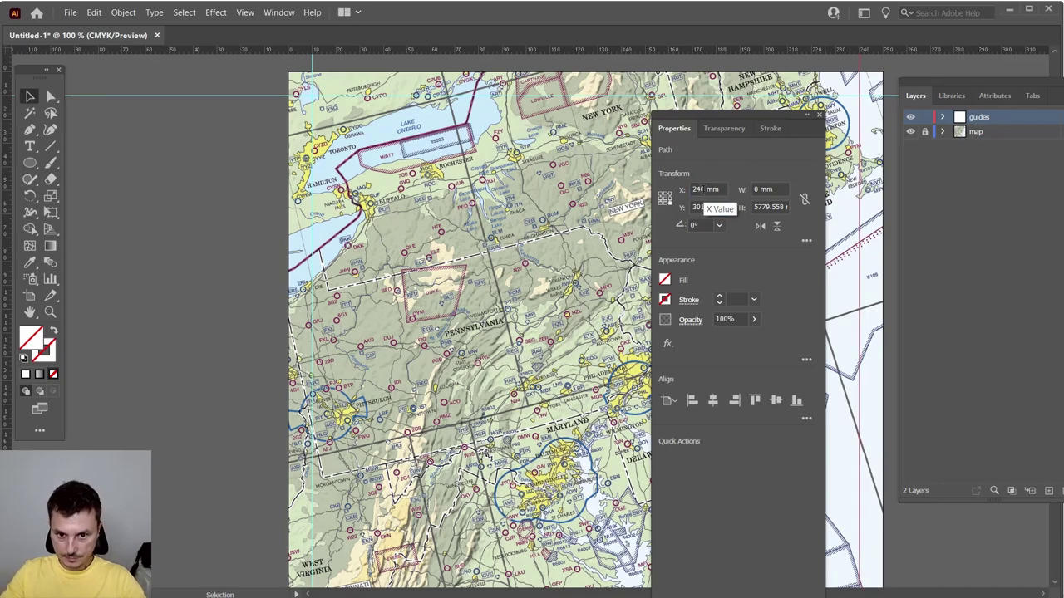
- Add a second horizontal guide across the map and set its Y position to 240 mm
{"action": "left_click_drag", "start_coordinate": [389, 47], "coordinate": [379, 355]}
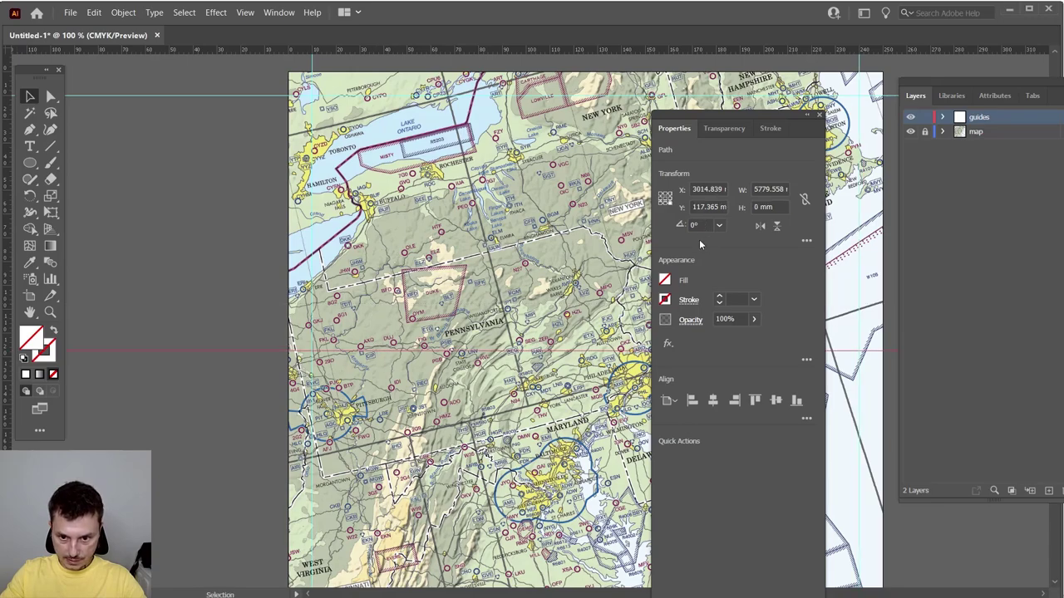
{"action": "left_click", "coordinate": [702, 207]}
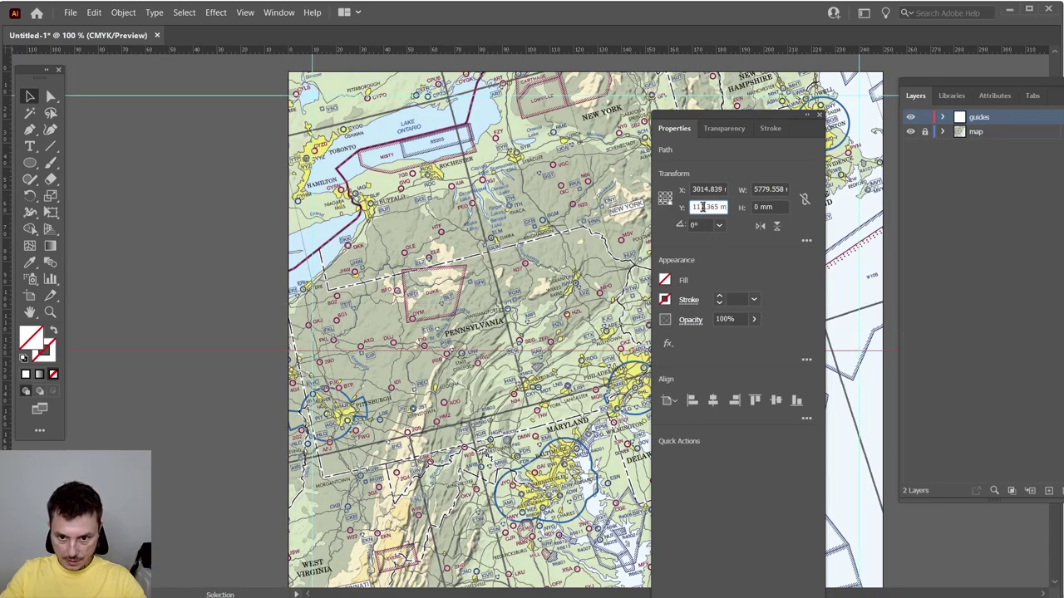
{"action": "type", "text": "240"}
{"action": "key", "text": "Return"}
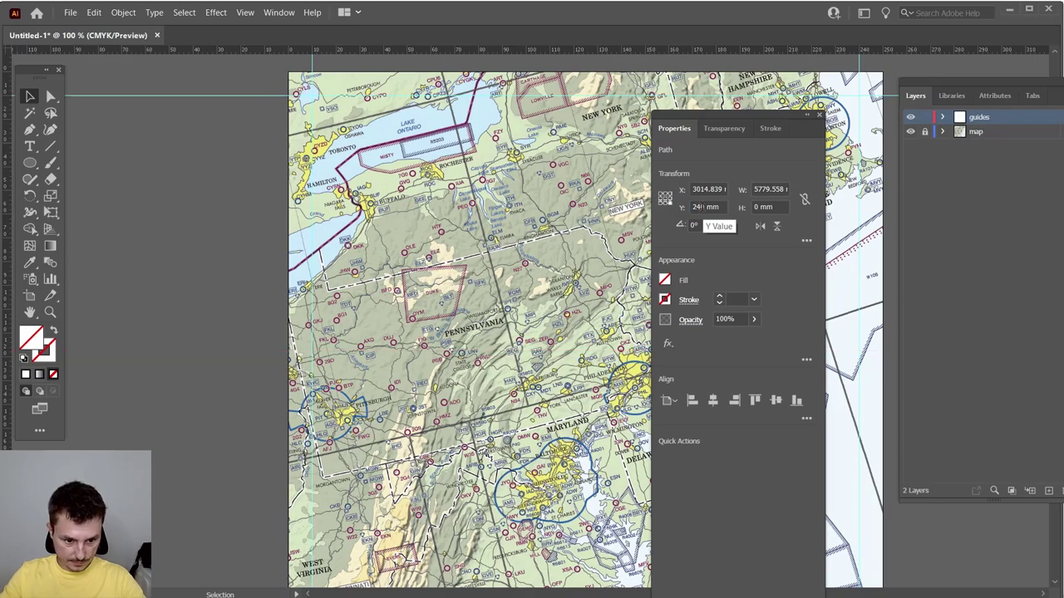
{"action": "scroll", "coordinate": [475, 401], "scroll_direction": "down", "scroll_amount": 3}
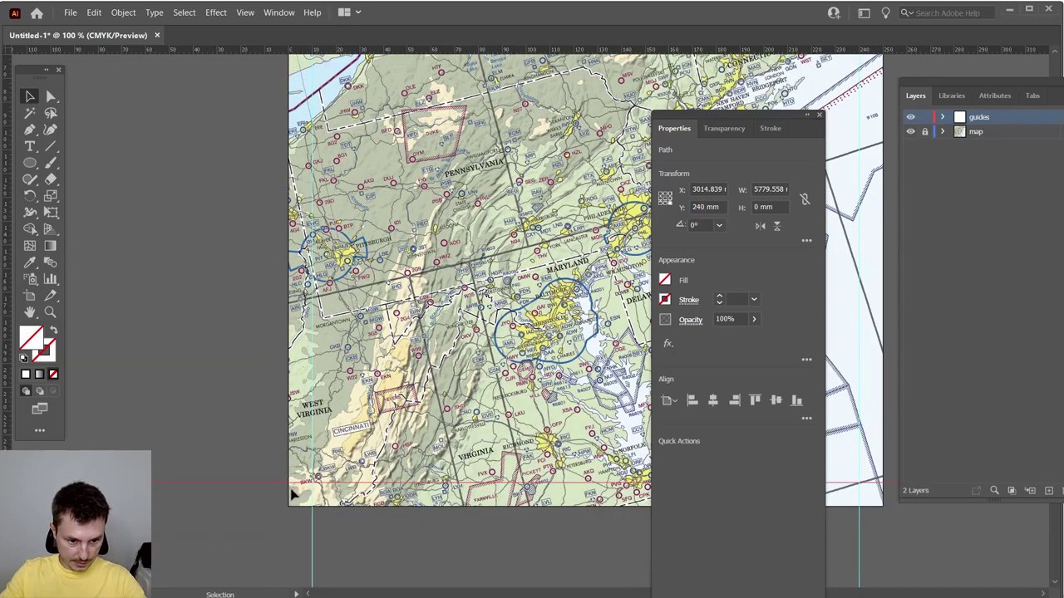
- Hide the guide's transform properties and lock the guides layer
{"action": "left_click", "coordinate": [819, 114]}
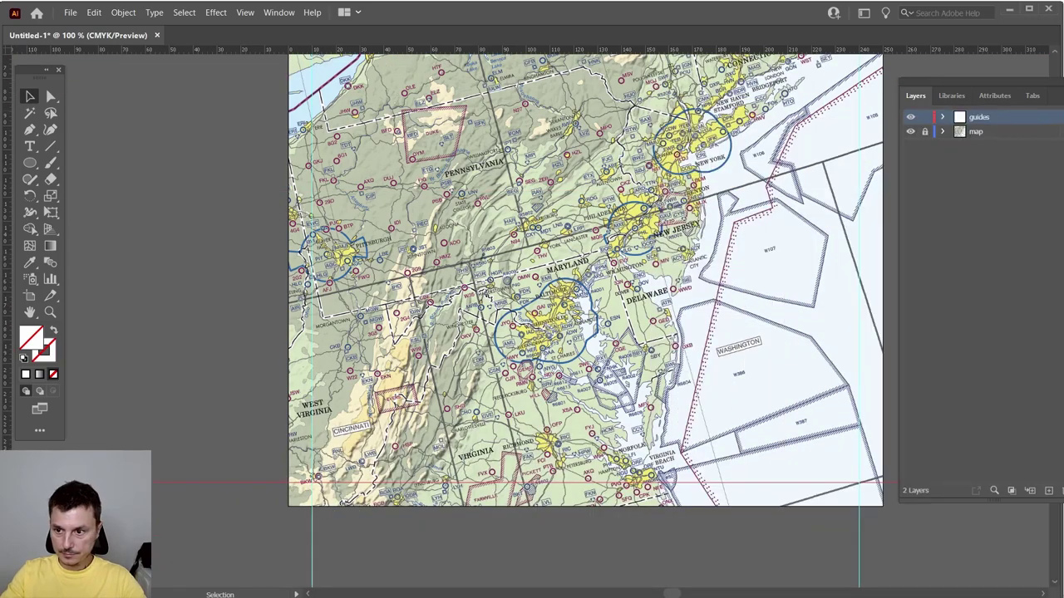
{"action": "scroll", "coordinate": [739, 308], "scroll_direction": "up", "scroll_amount": 3}
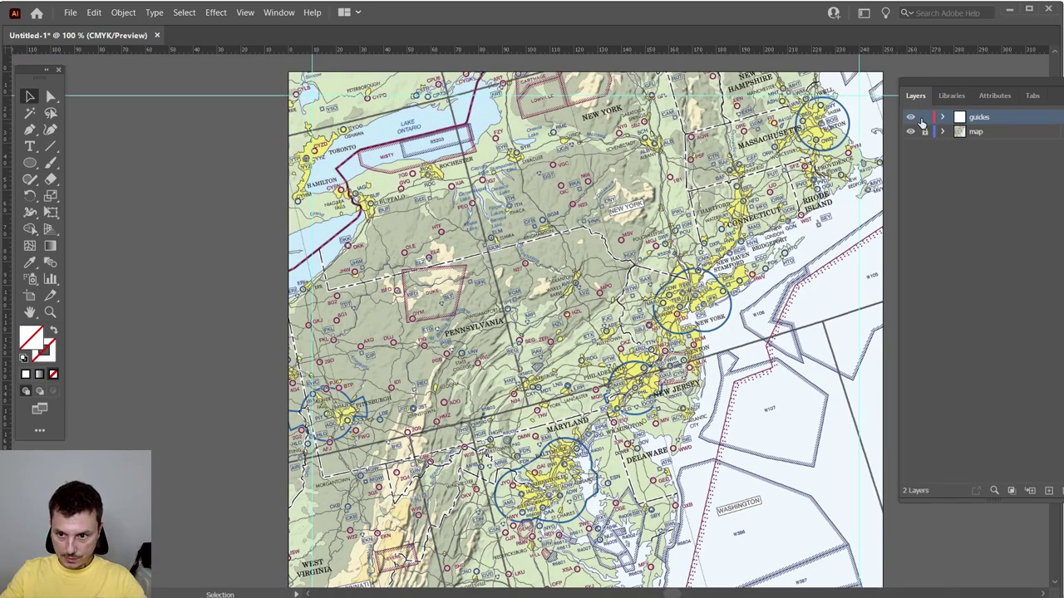
{"action": "left_click", "coordinate": [924, 118]}
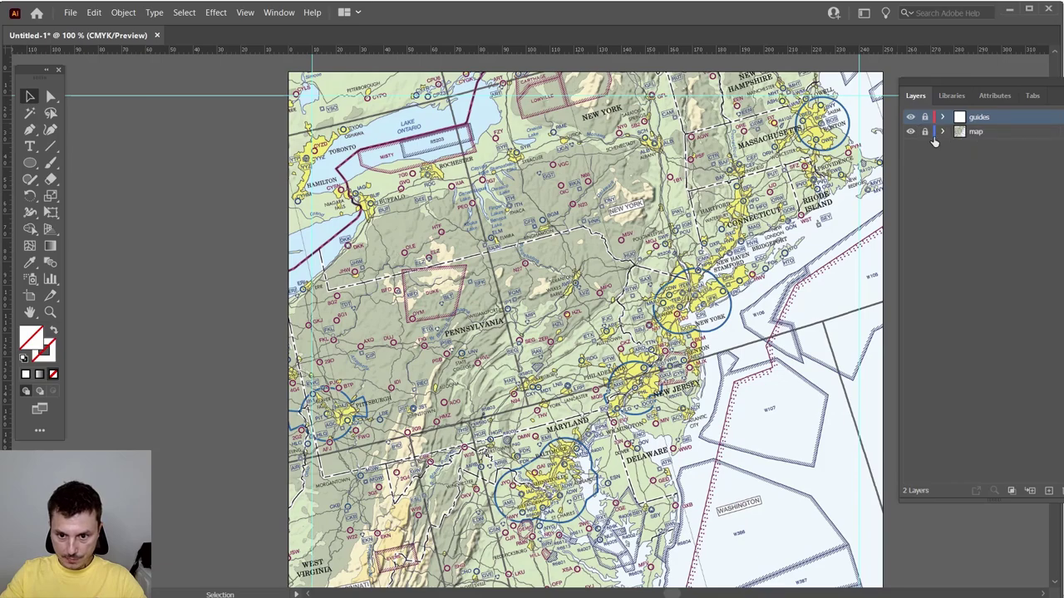
- Add a new layer above the guides layer and name it airports
{"action": "scroll", "coordinate": [689, 364], "scroll_direction": "down", "scroll_amount": 2}
{"action": "scroll", "coordinate": [687, 356], "scroll_direction": "down", "scroll_amount": 1}
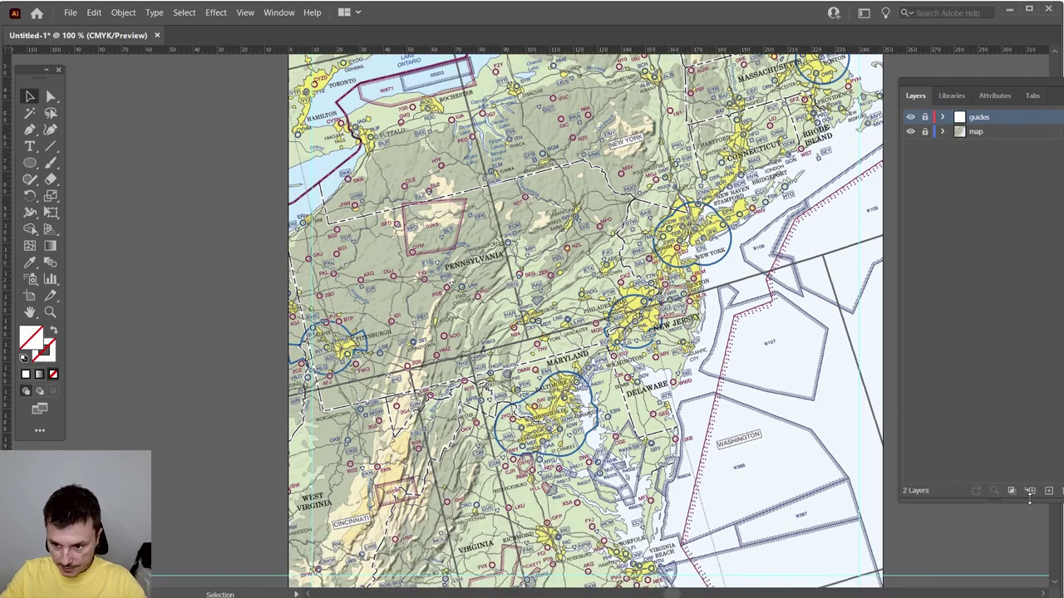
{"action": "mouse_move", "coordinate": [974, 80]}
{"action": "left_mouse_down"}
{"action": "mouse_move", "coordinate": [951, 82]}
{"action": "mouse_move", "coordinate": [966, 81]}
{"action": "left_mouse_up"}
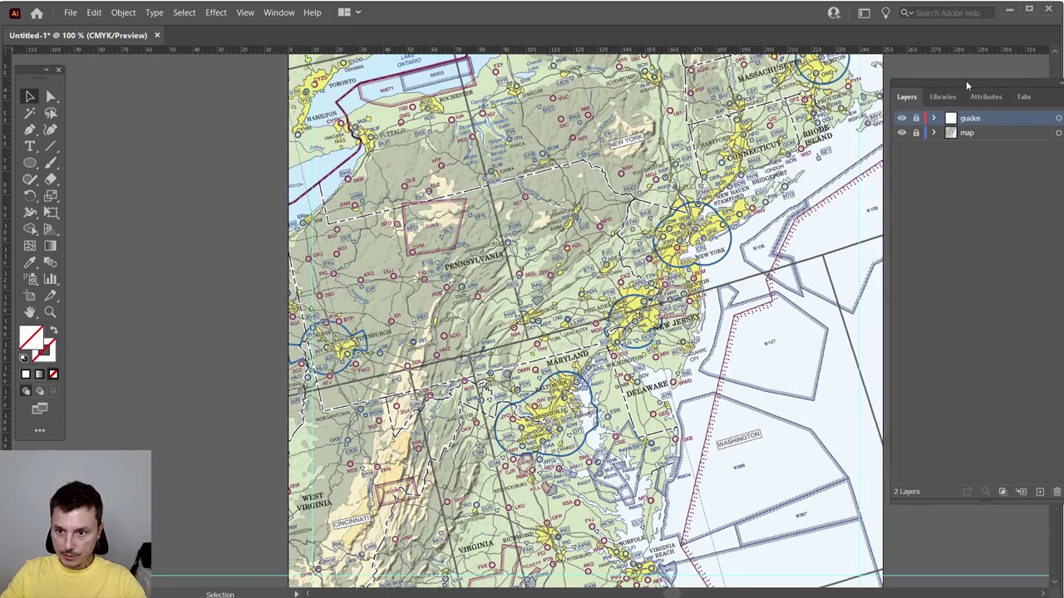
{"action": "left_click", "coordinate": [1039, 492]}
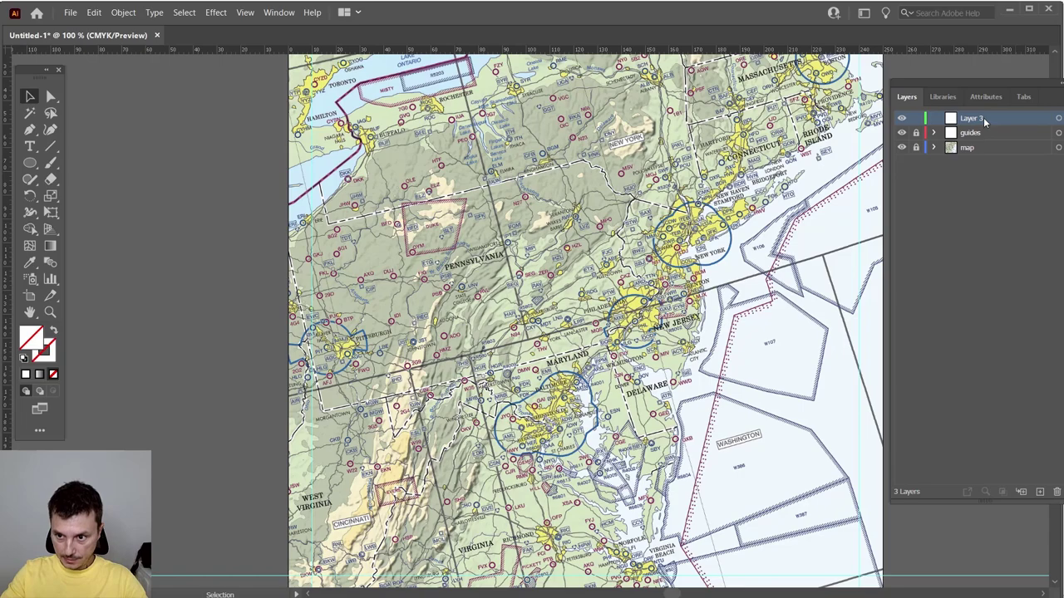
{"action": "double_click", "coordinate": [983, 117]}
{"action": "type", "text": "air"}
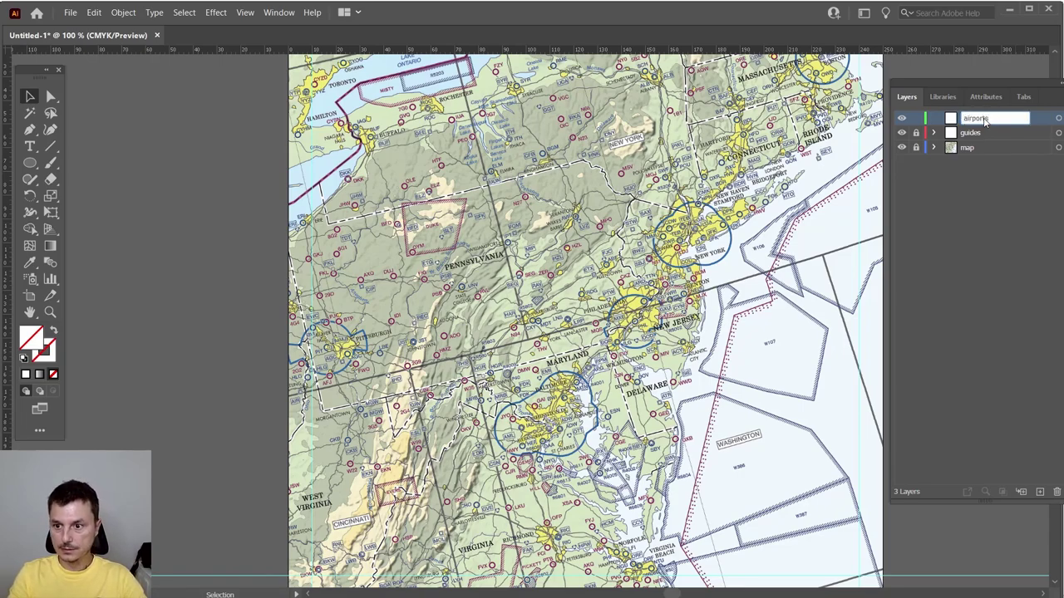
{"action": "type", "text": "ports"}
{"action": "key", "text": "Return"}
- Examine the airport symbols and identifiers across the map, closely around Pennsylvania, West Virginia, Maryland and Washington DC
{"action": "scroll", "coordinate": [609, 399], "scroll_direction": "down", "scroll_amount": 3}
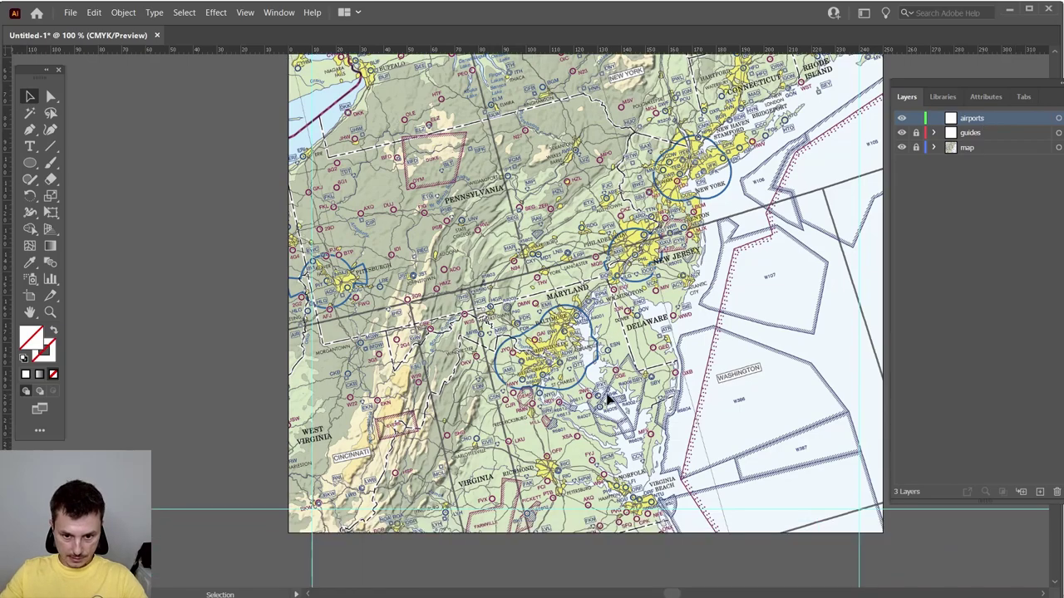
{"action": "scroll", "coordinate": [609, 399], "scroll_direction": "down", "scroll_amount": 1}
{"action": "scroll", "coordinate": [610, 399], "scroll_direction": "up", "scroll_amount": 4}
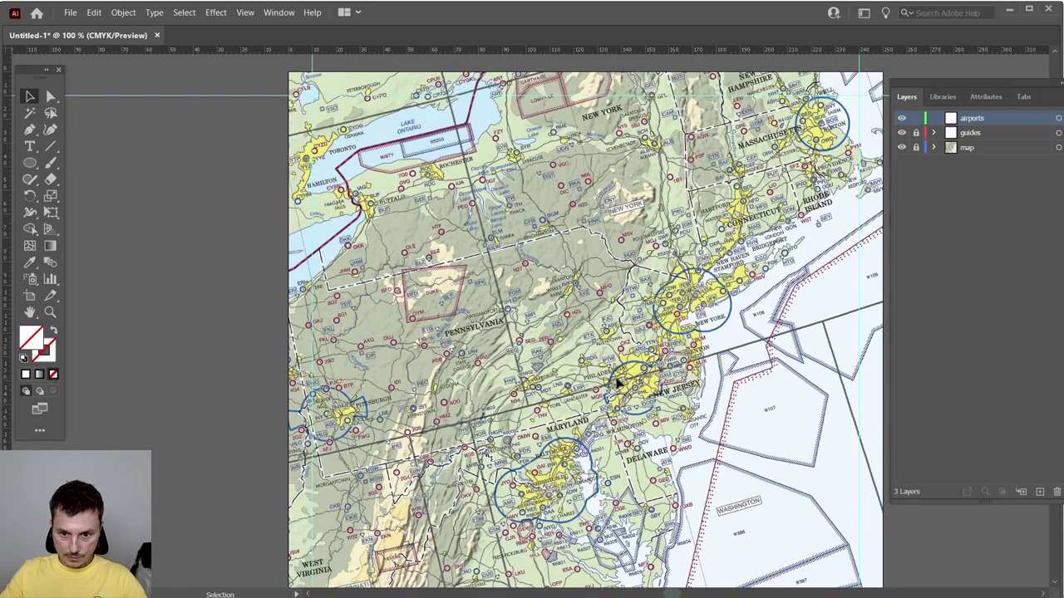
{"action": "scroll", "coordinate": [737, 369], "scroll_direction": "down", "scroll_amount": 2}
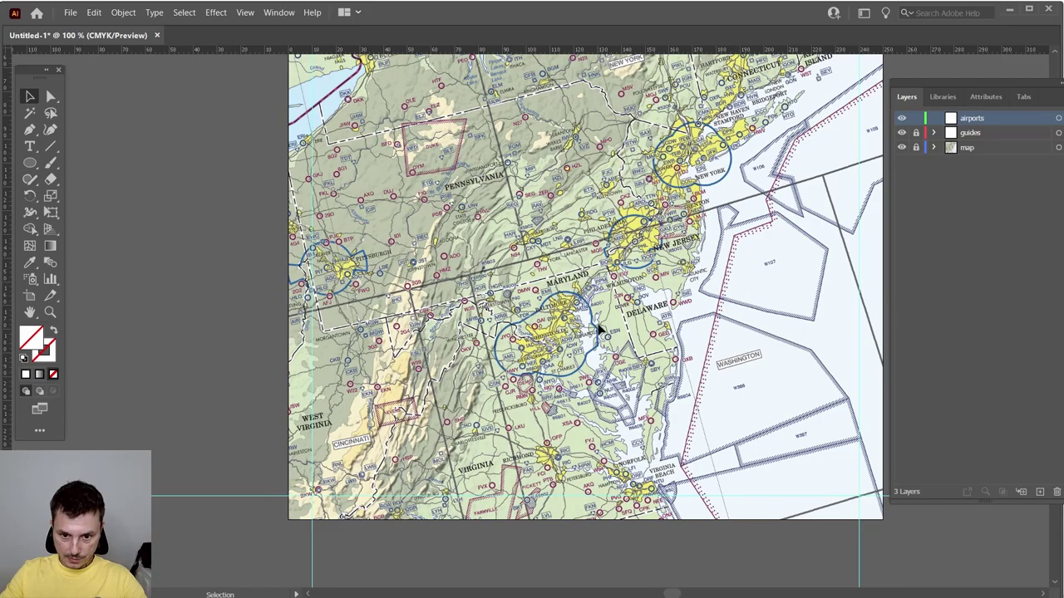
{"action": "scroll", "coordinate": [605, 337], "scroll_direction": "up", "scroll_amount": 3}
{"action": "scroll", "coordinate": [482, 333], "scroll_direction": "up", "scroll_amount": 1}
{"action": "scroll", "coordinate": [480, 394], "scroll_direction": "down", "scroll_amount": 1}
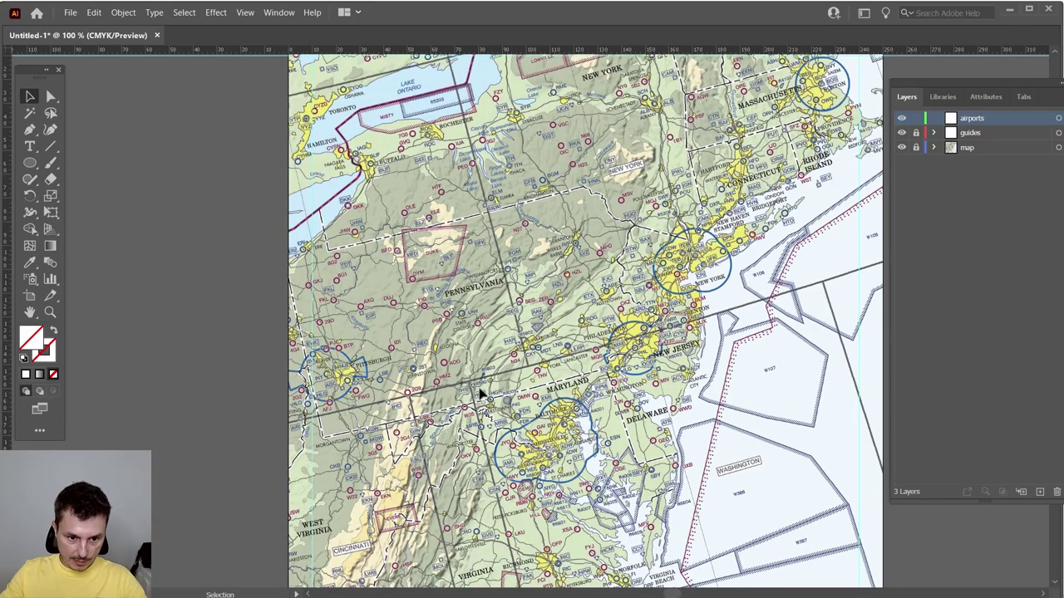
{"action": "scroll", "coordinate": [476, 380], "scroll_direction": "up", "scroll_amount": 2}
{"action": "scroll", "coordinate": [482, 378], "scroll_direction": "up", "scroll_amount": 1}
{"action": "scroll", "coordinate": [482, 379], "scroll_direction": "down", "scroll_amount": 2}
{"action": "scroll", "coordinate": [482, 380], "scroll_direction": "up", "scroll_amount": 2}
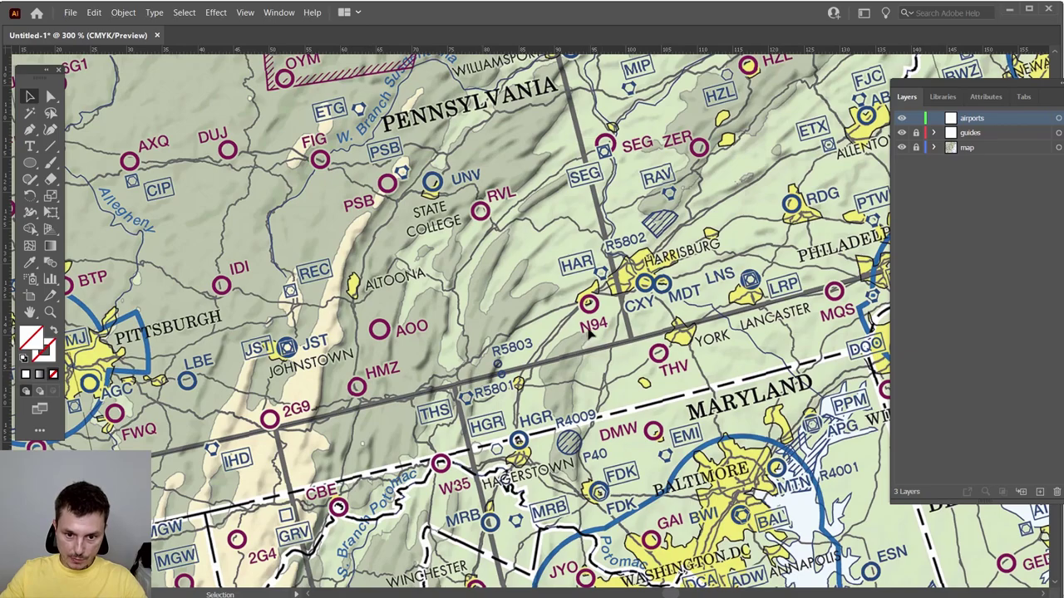
{"action": "scroll", "coordinate": [341, 399], "scroll_direction": "down", "scroll_amount": 3}
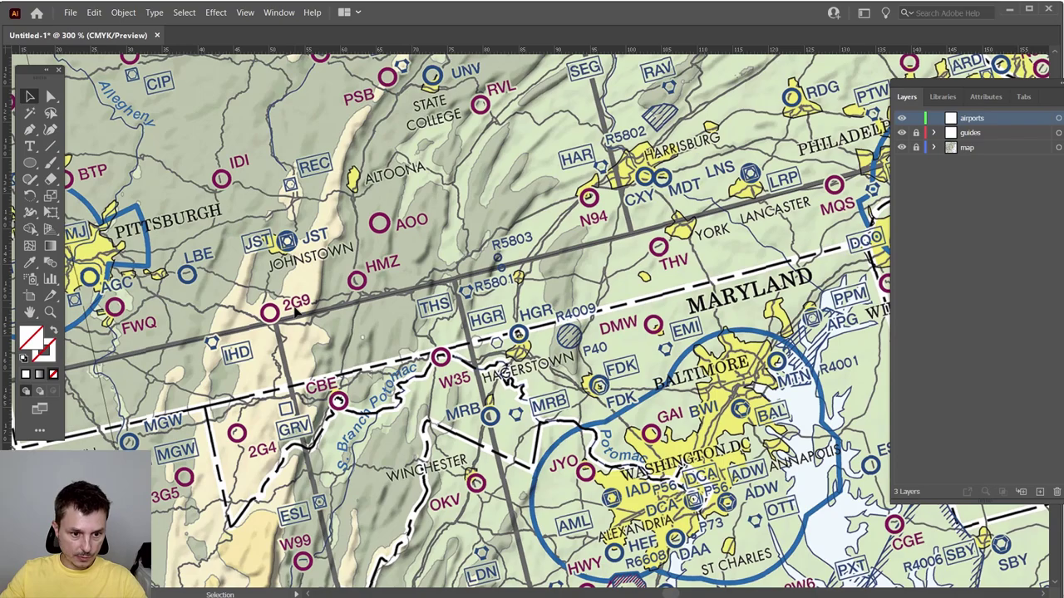
{"action": "scroll", "coordinate": [258, 386], "scroll_direction": "down", "scroll_amount": 2}
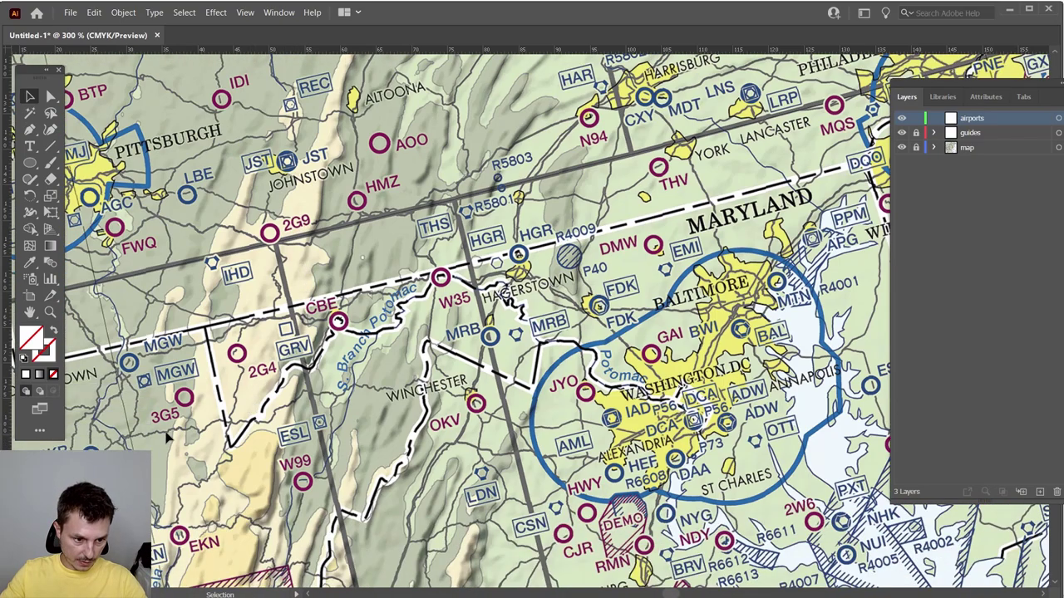
{"action": "scroll", "coordinate": [166, 441], "scroll_direction": "down", "scroll_amount": 3}
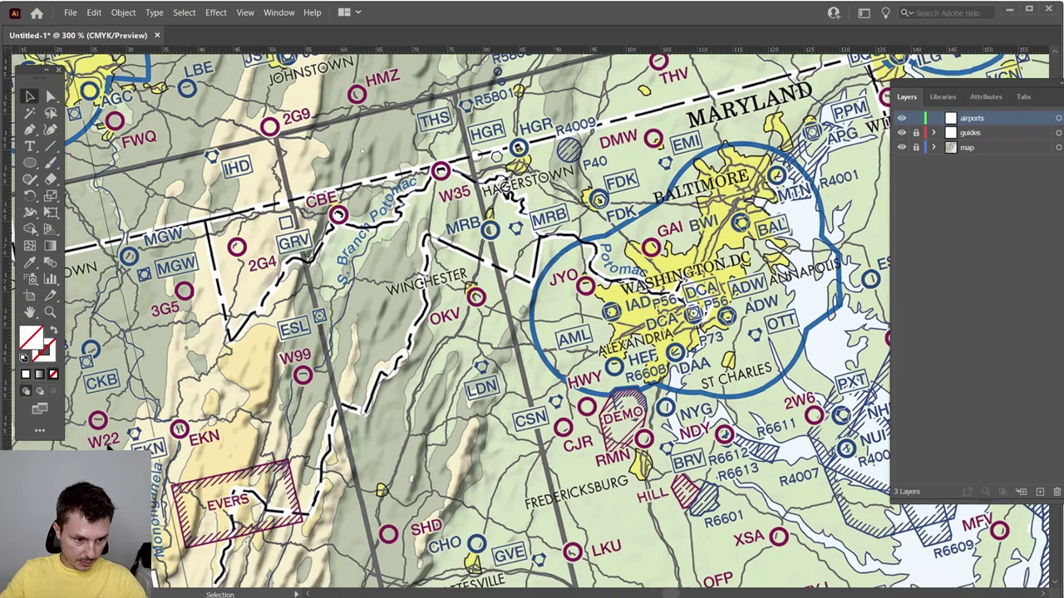
{"action": "scroll", "coordinate": [297, 372], "scroll_direction": "up", "scroll_amount": 10}
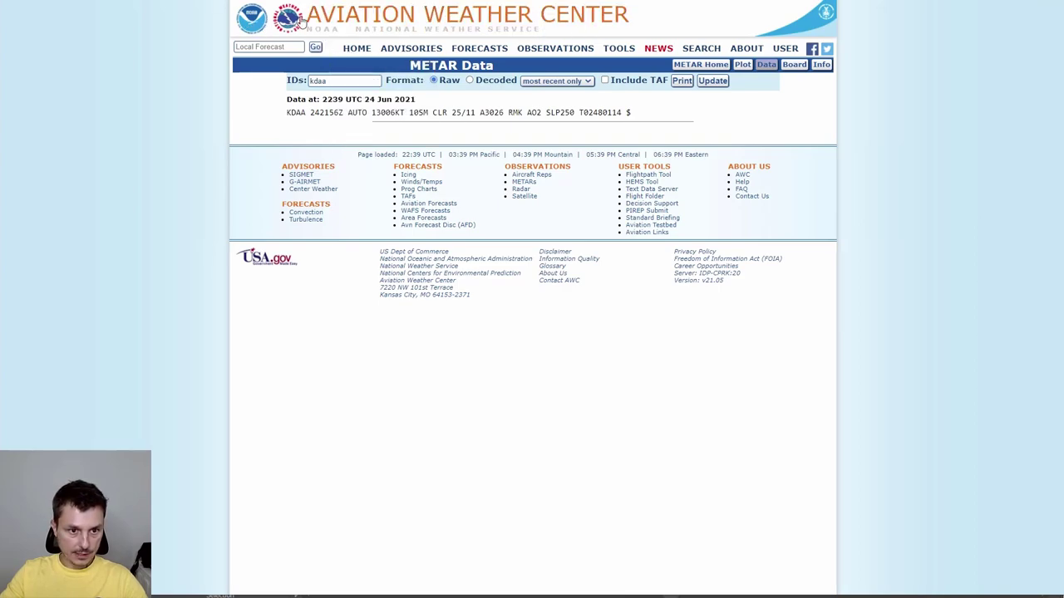
- Request the most recent raw METAR data for airport W22 on the Aviation Weather Center site
{"action": "left_click", "coordinate": [353, 21]}
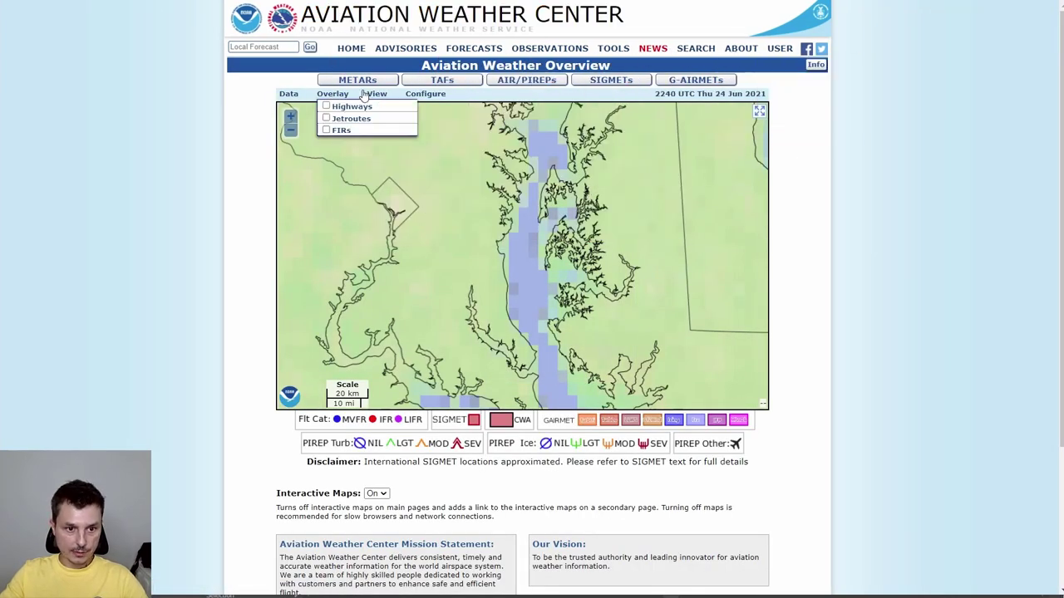
{"action": "left_click", "coordinate": [356, 81]}
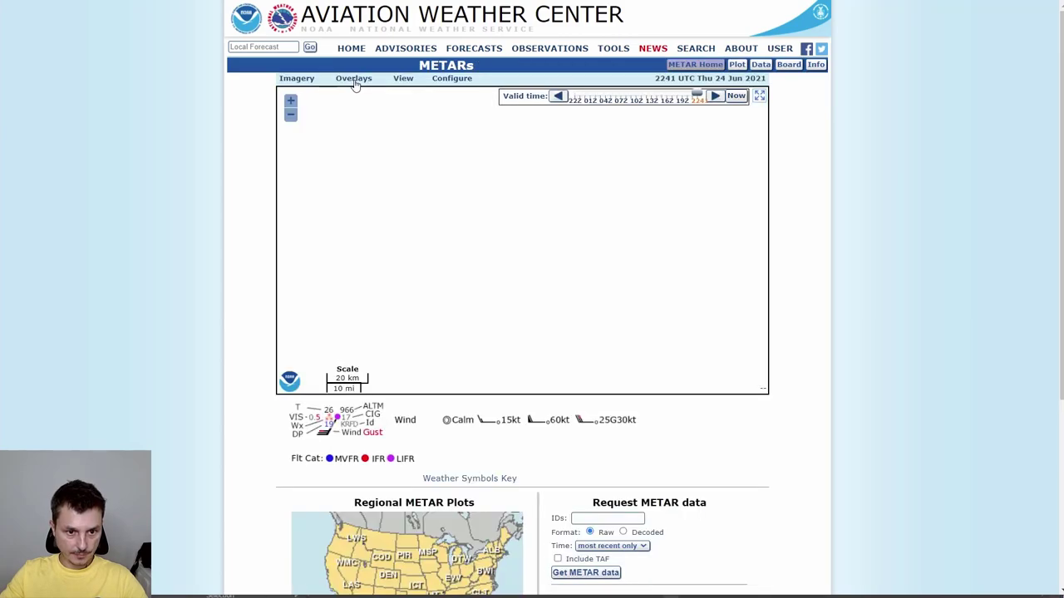
{"action": "scroll", "coordinate": [638, 319], "scroll_direction": "down", "scroll_amount": 3}
{"action": "scroll", "coordinate": [638, 319], "scroll_direction": "down", "scroll_amount": 1}
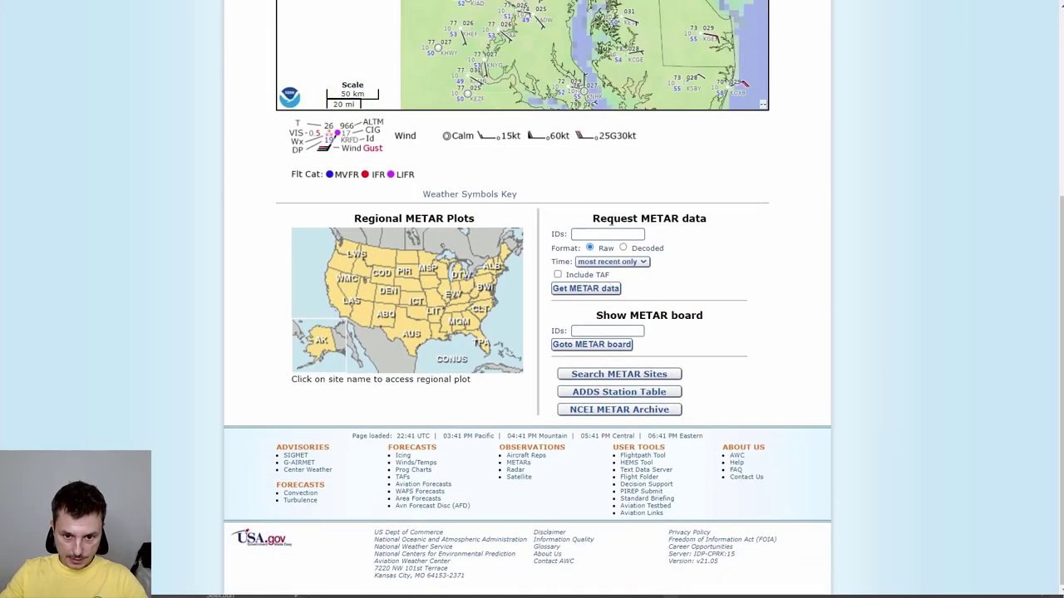
{"action": "left_click", "coordinate": [594, 233]}
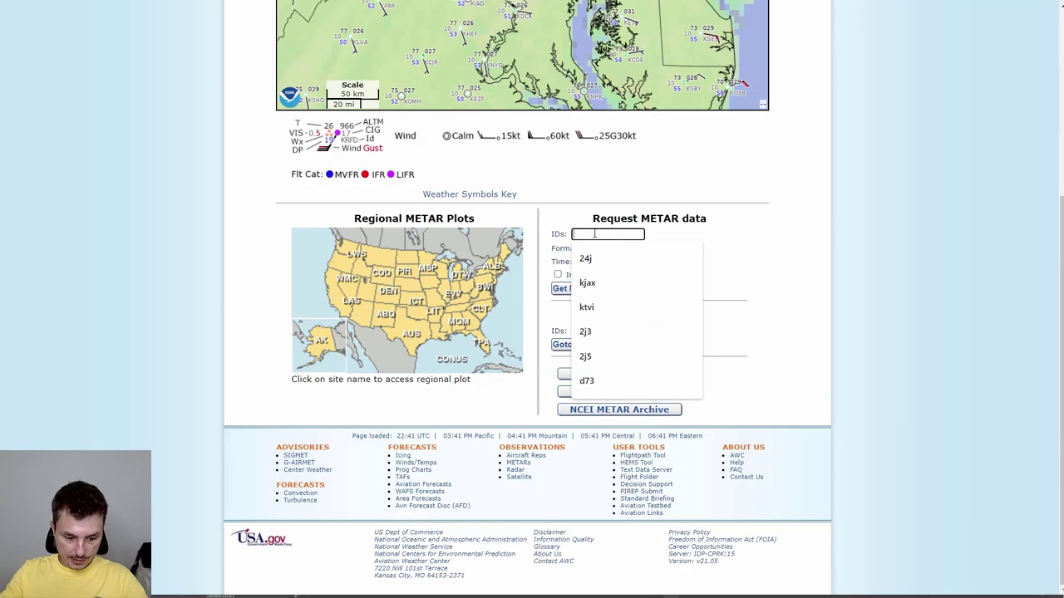
{"action": "type", "text": "w22"}
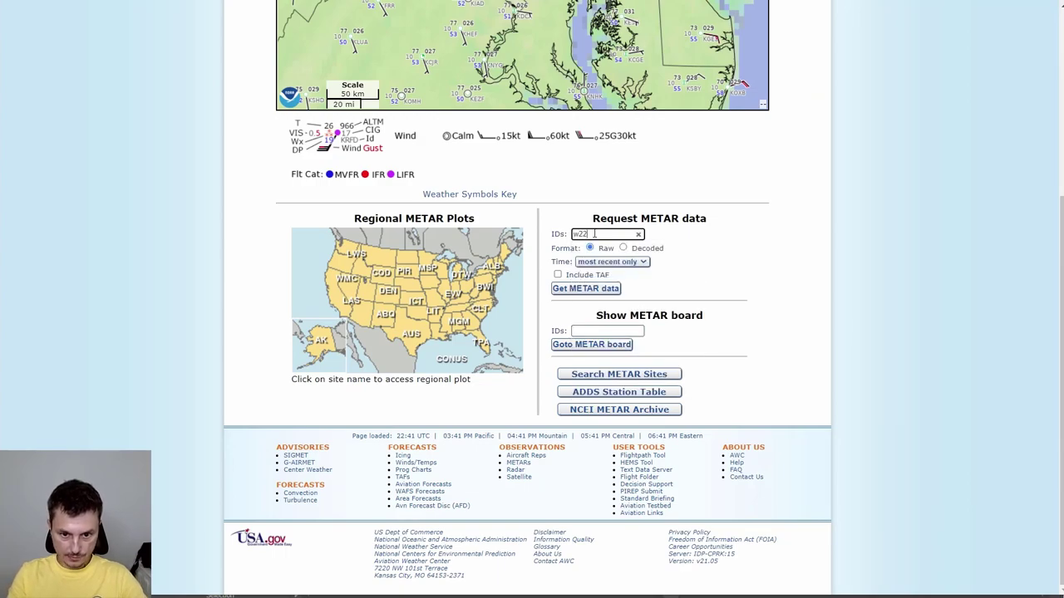
{"action": "key", "text": "Return"}
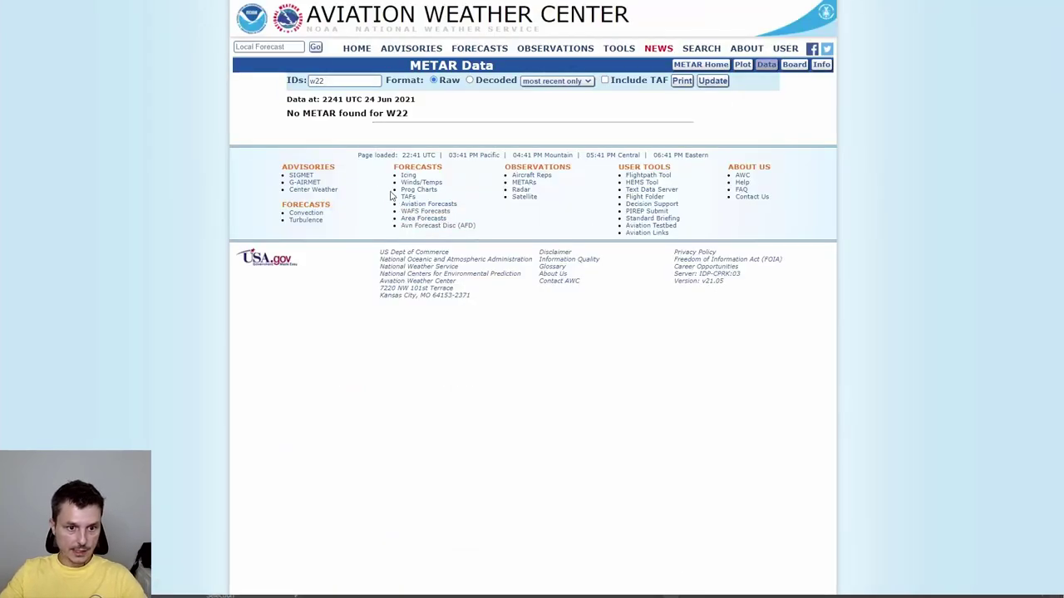
{"action": "left_click_drag", "start_coordinate": [304, 112], "coordinate": [442, 117]}
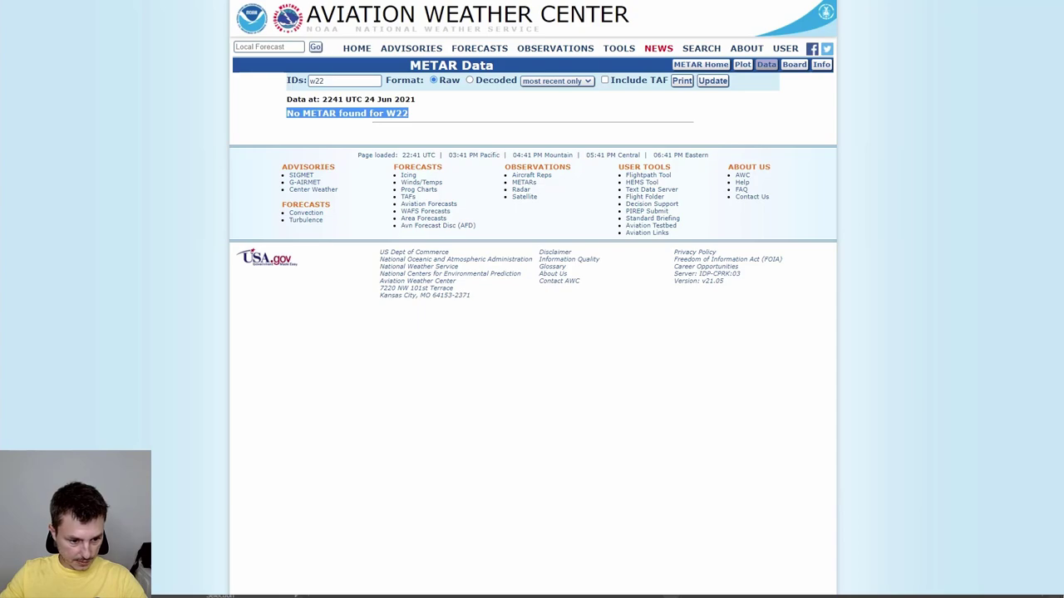
- Look up the raw METAR report for airport KFDK
{"action": "key", "text": "alt+Tab"}
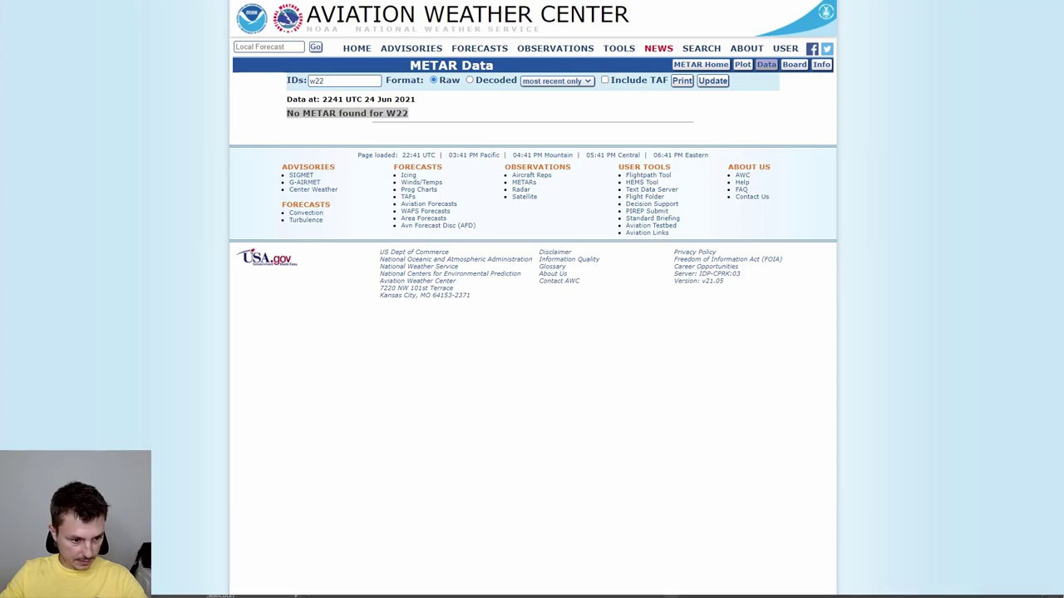
{"action": "scroll", "coordinate": [592, 287], "scroll_direction": "down", "scroll_amount": 3}
{"action": "scroll", "coordinate": [704, 318], "scroll_direction": "down", "scroll_amount": 3}
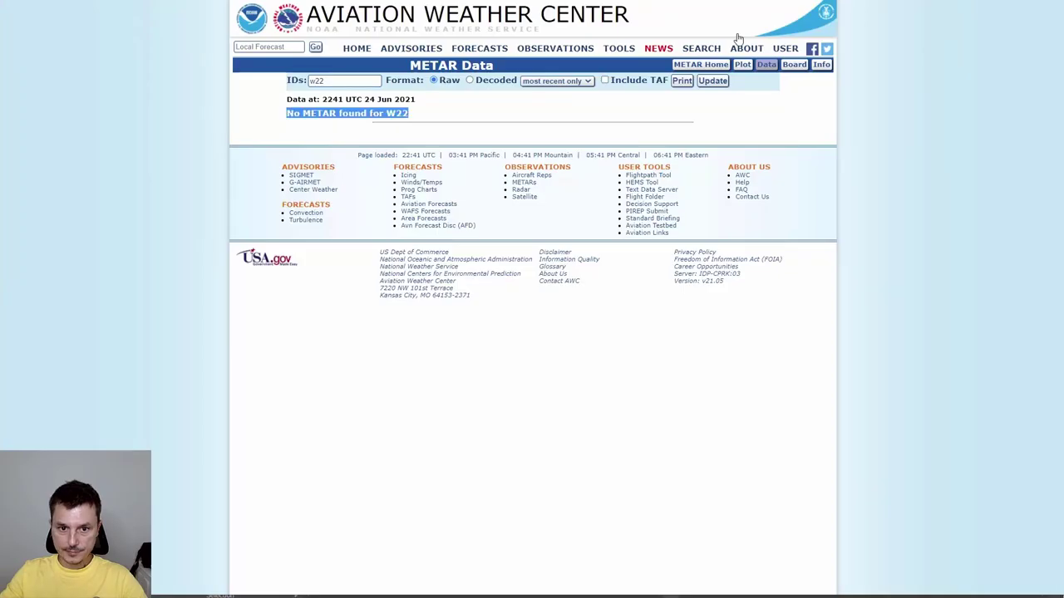
{"action": "left_click_drag", "start_coordinate": [366, 82], "coordinate": [296, 81]}
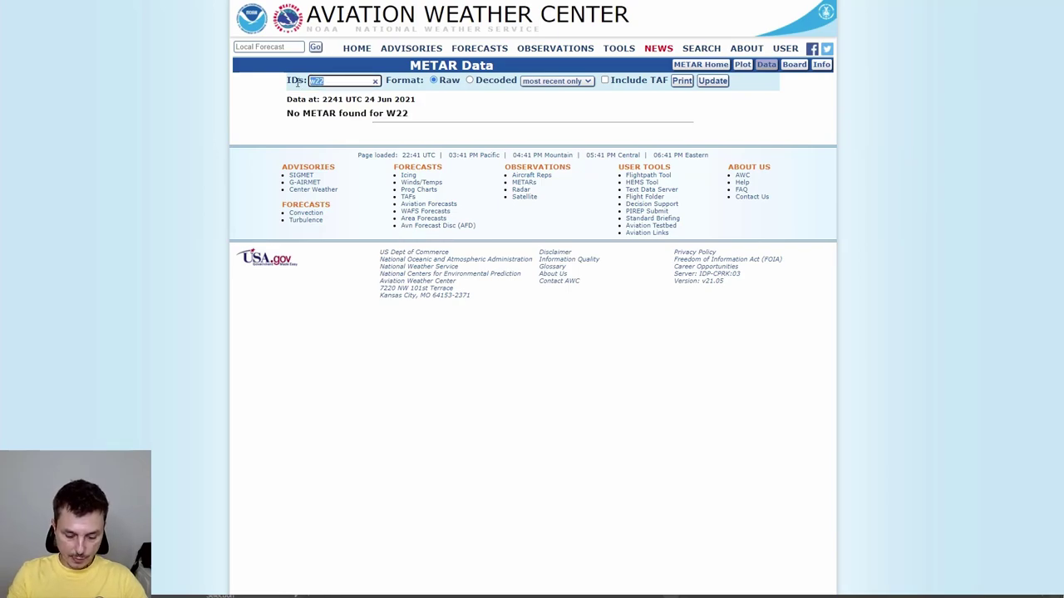
{"action": "type", "text": "kf"}
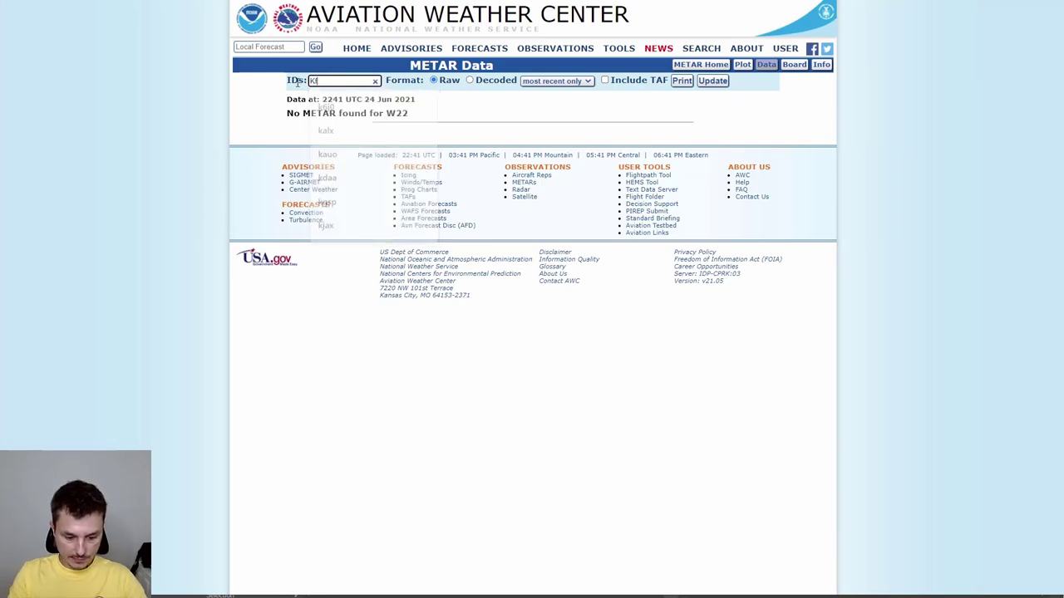
{"action": "type", "text": "dk"}
{"action": "key", "text": "Return"}
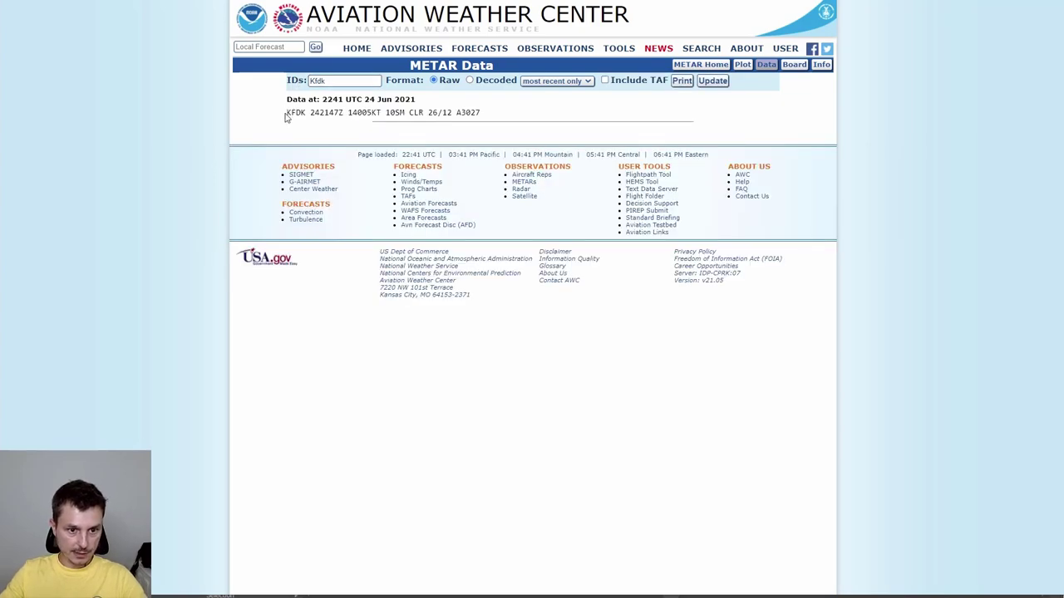
{"action": "triple_click", "coordinate": [478, 112]}
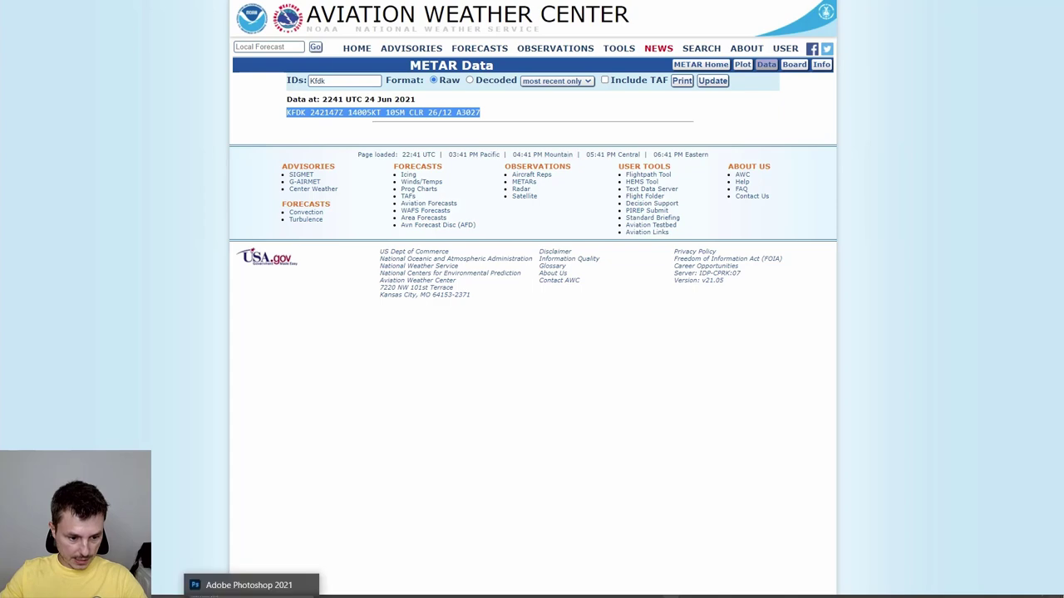
- Switch to the online aeronautical map and examine the airport weather markers around Philadelphia, Baltimore, Washington DC and the New Jersey coast
{"action": "mouse_move", "coordinate": [251, 596]}
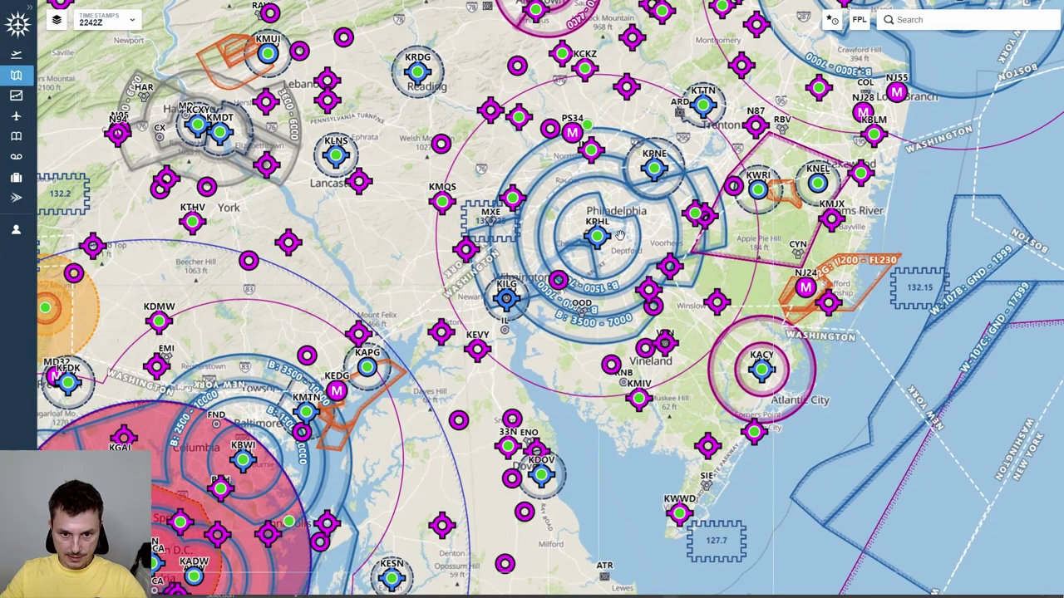
{"action": "left_click_drag", "start_coordinate": [577, 367], "coordinate": [588, 294]}
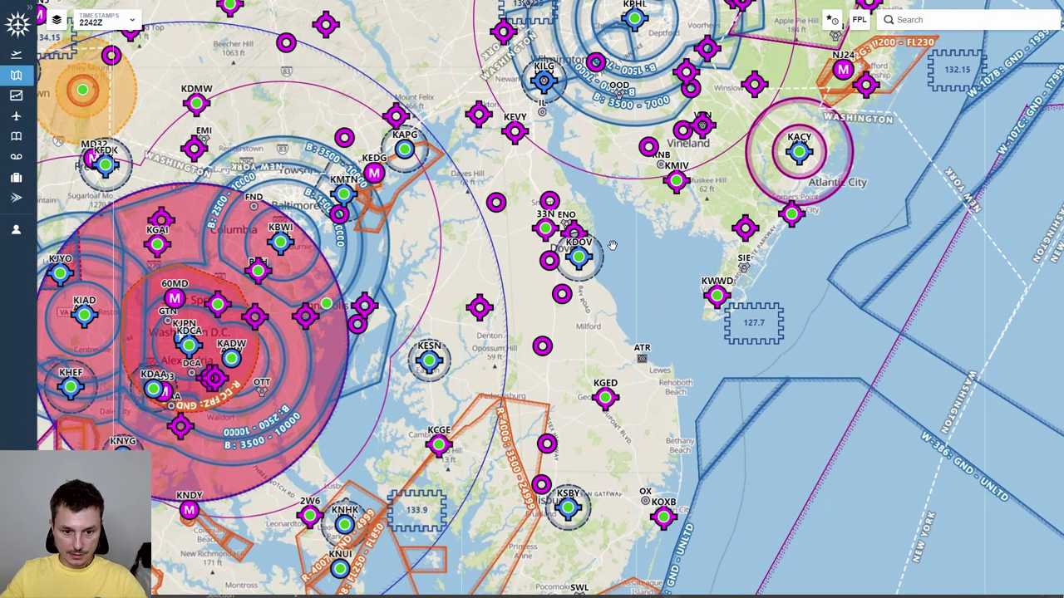
{"action": "left_click_drag", "start_coordinate": [517, 316], "coordinate": [697, 384]}
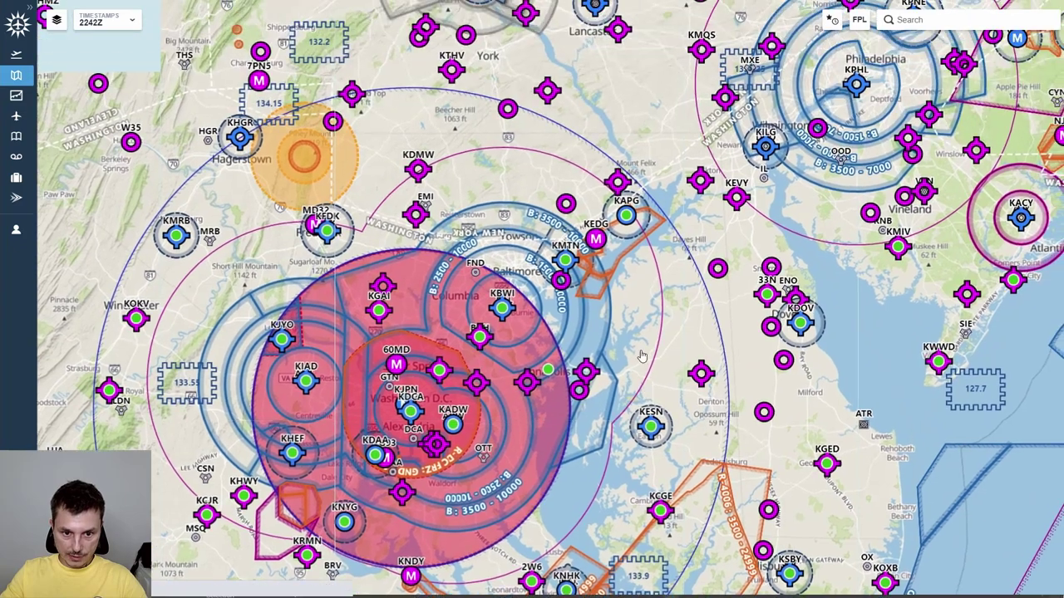
{"action": "left_click_drag", "start_coordinate": [823, 215], "coordinate": [639, 349]}
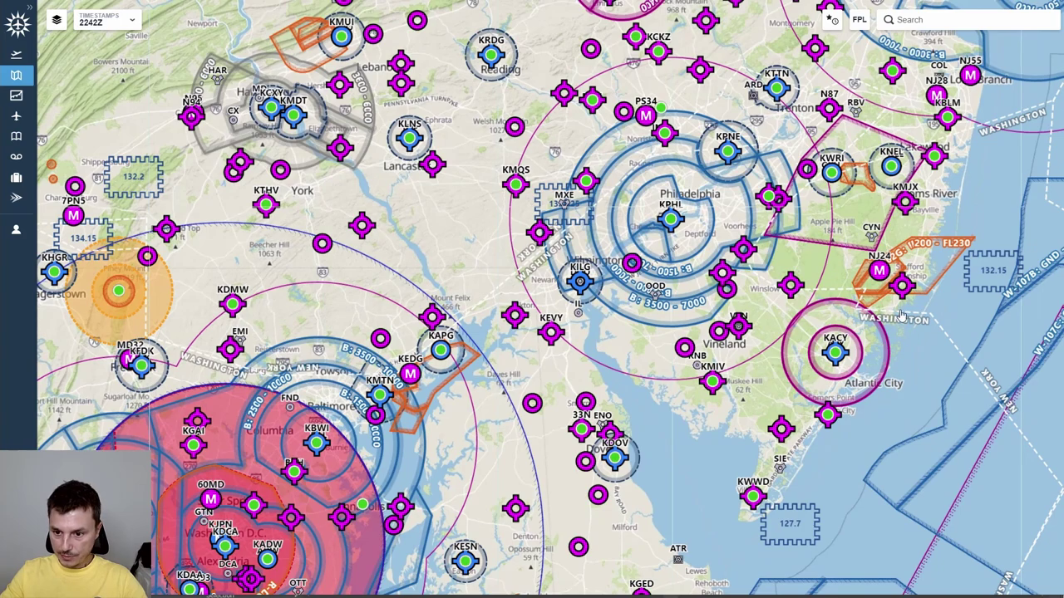
{"action": "left_click_drag", "start_coordinate": [896, 172], "coordinate": [849, 280]}
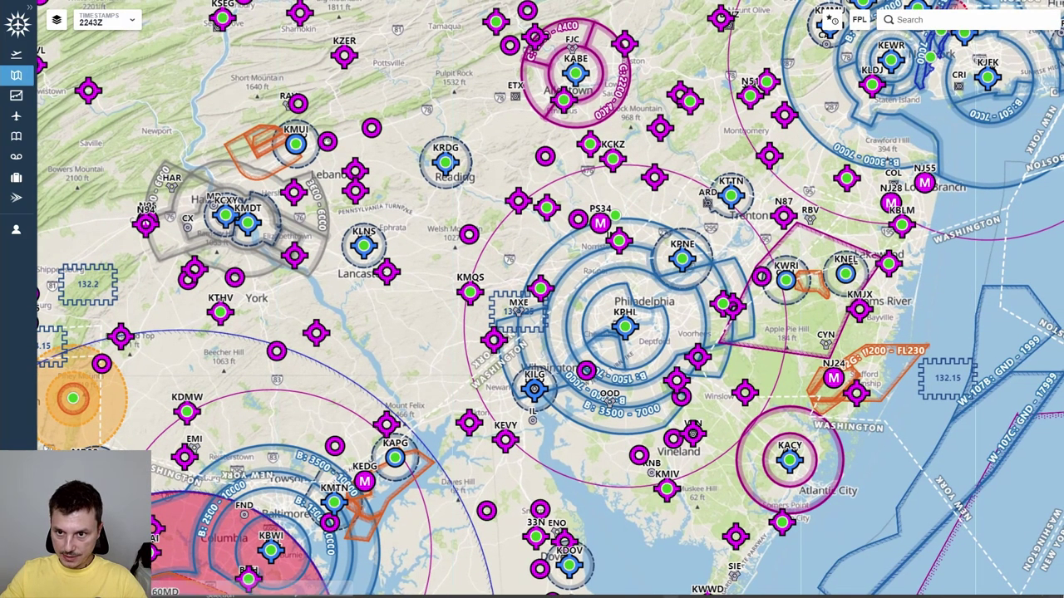
- Switch back to Illustrator and draw a circle about 3.4 mm across on the airports layer, just west of Winchester
{"action": "key", "text": "ctrl+Tab"}
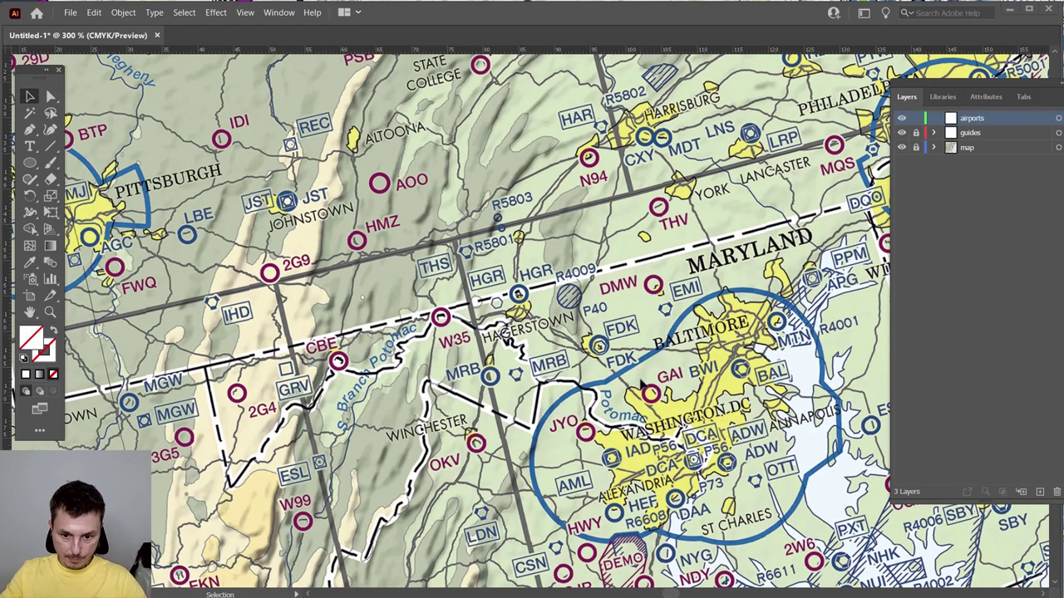
{"action": "scroll", "coordinate": [642, 381], "scroll_direction": "down", "scroll_amount": 2}
{"action": "scroll", "coordinate": [641, 376], "scroll_direction": "down", "scroll_amount": 10}
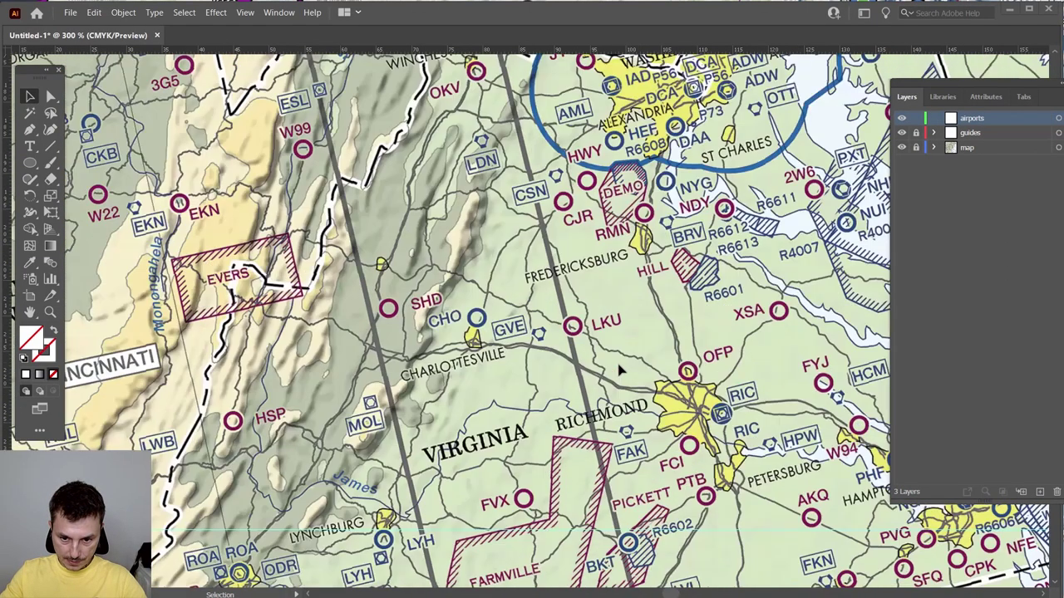
{"action": "scroll", "coordinate": [615, 374], "scroll_direction": "up", "scroll_amount": 7}
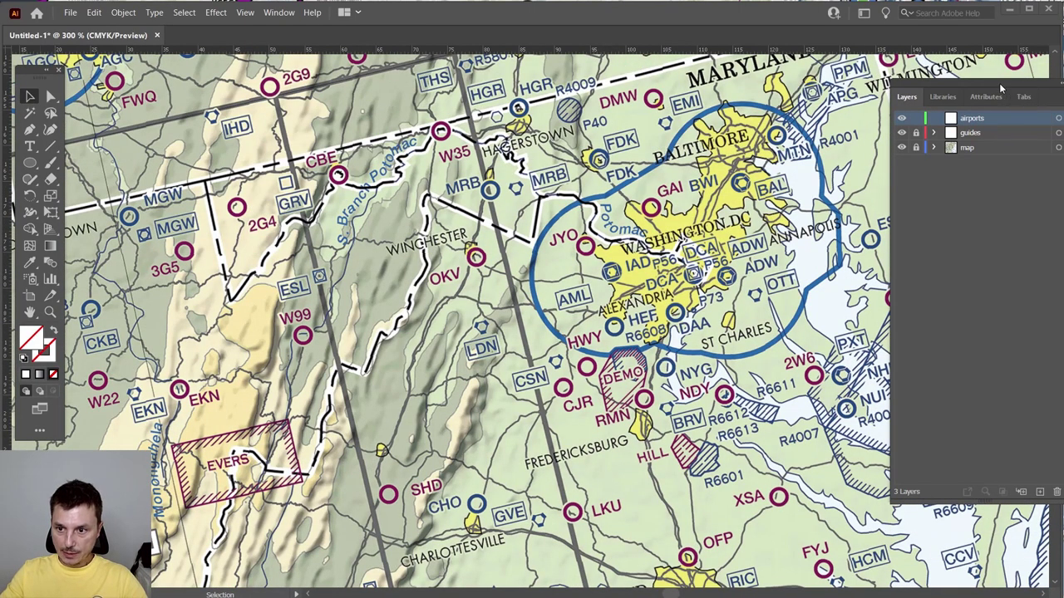
{"action": "left_click_drag", "start_coordinate": [1004, 85], "coordinate": [1026, 80]}
{"action": "left_click", "coordinate": [30, 163]}
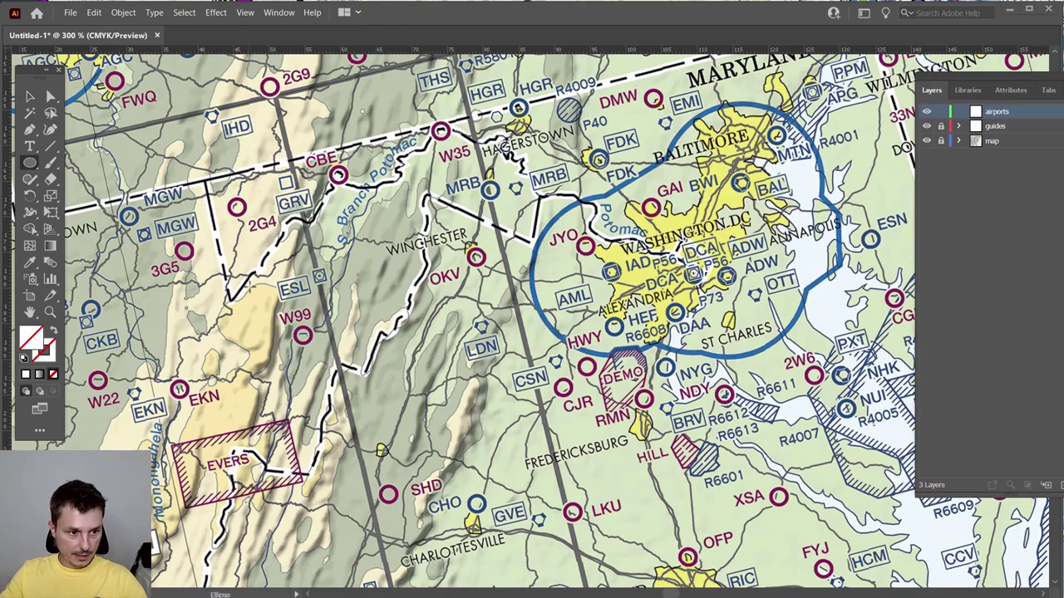
{"action": "left_click", "coordinate": [30, 164]}
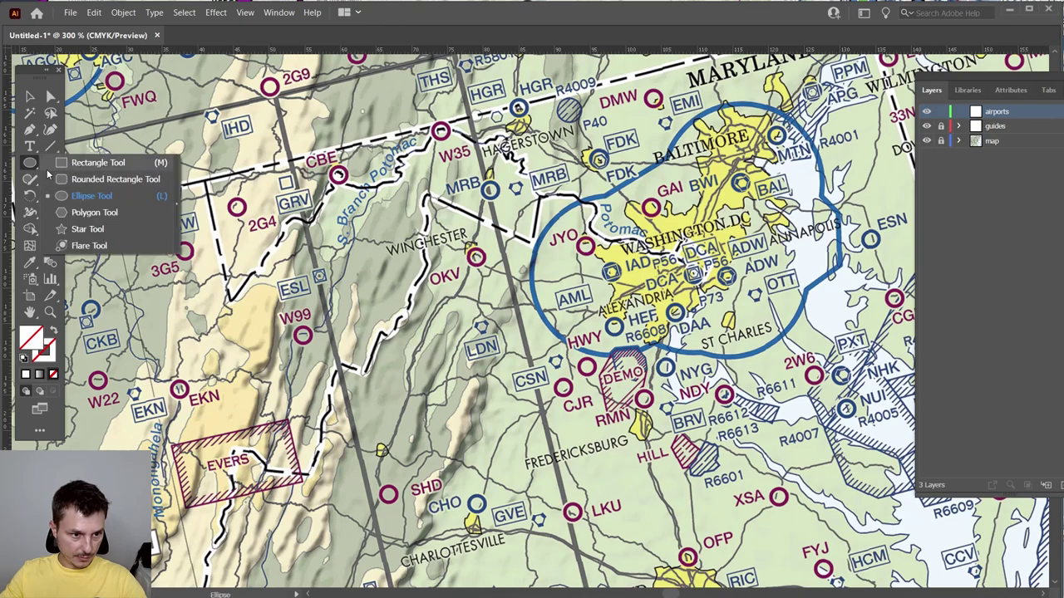
{"action": "left_click", "coordinate": [34, 168]}
{"action": "left_click", "coordinate": [33, 167]}
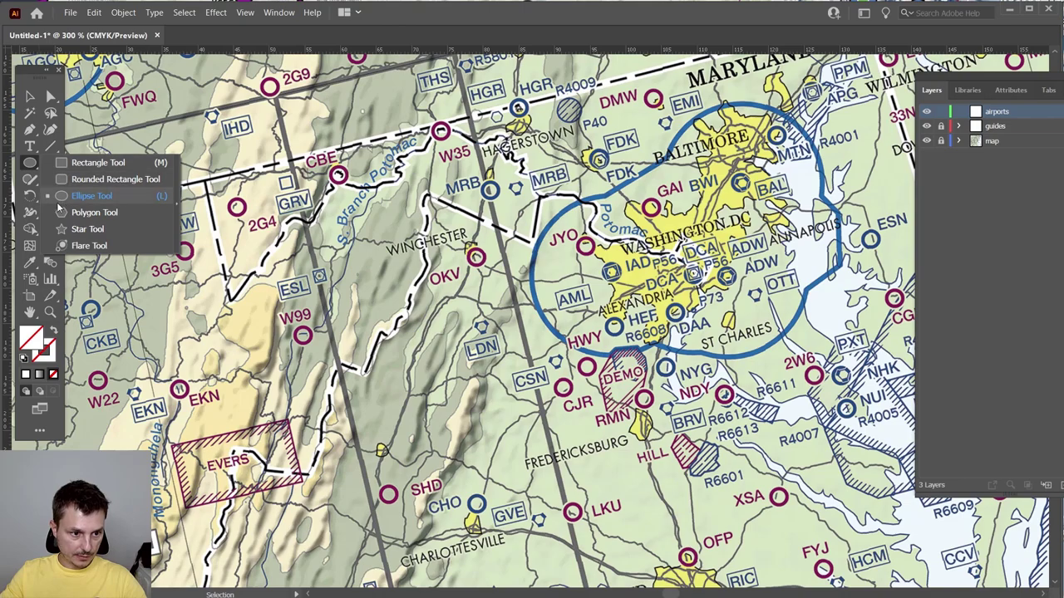
{"action": "left_click", "coordinate": [91, 201]}
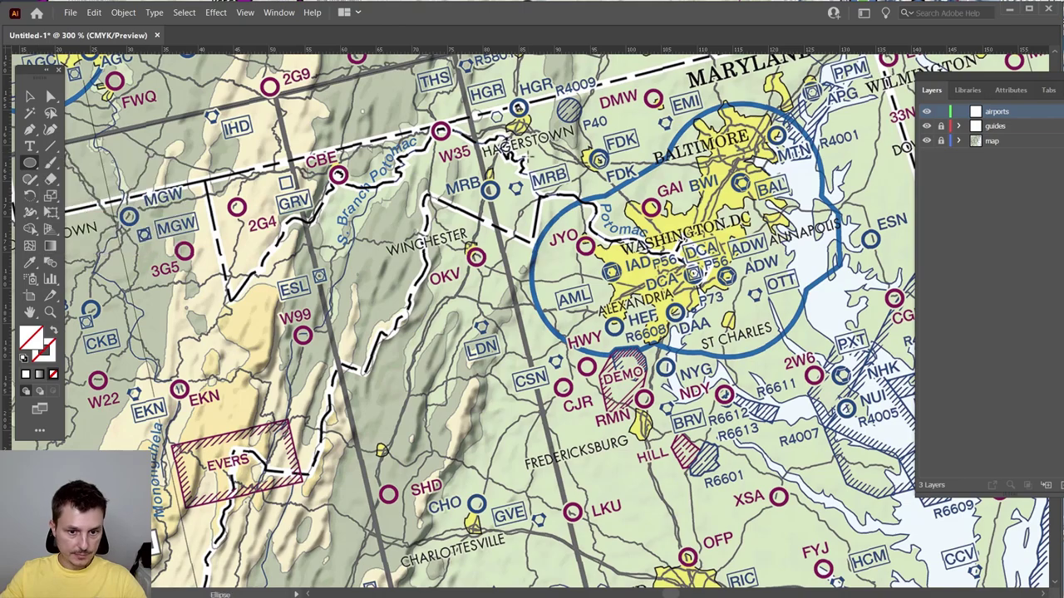
{"action": "left_click_drag", "start_coordinate": [383, 222], "coordinate": [405, 241]}
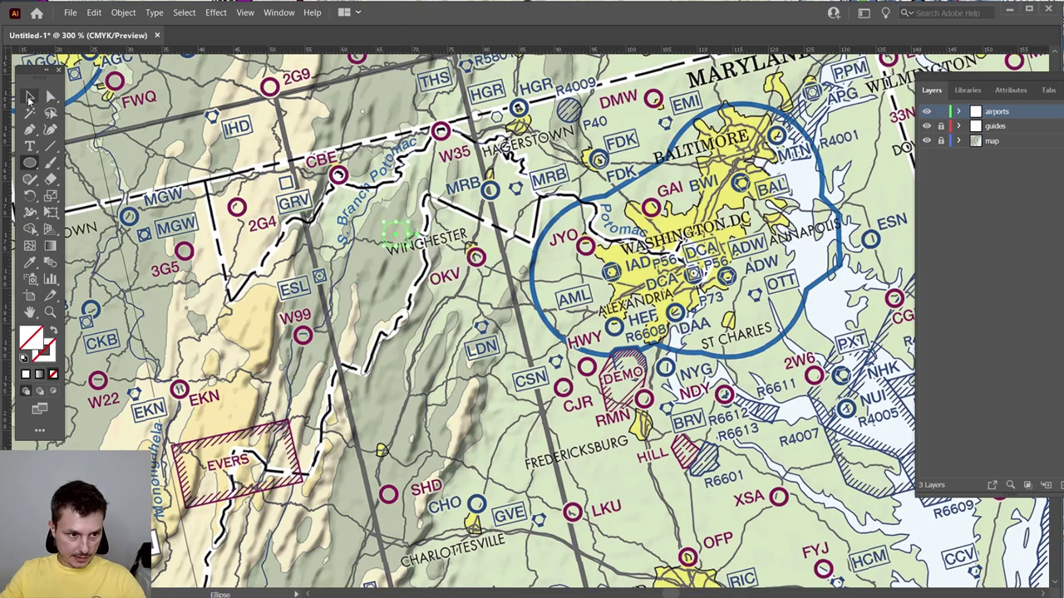
- Fill the new circle near Winchester with red, FF0000
{"action": "left_click", "coordinate": [29, 98]}
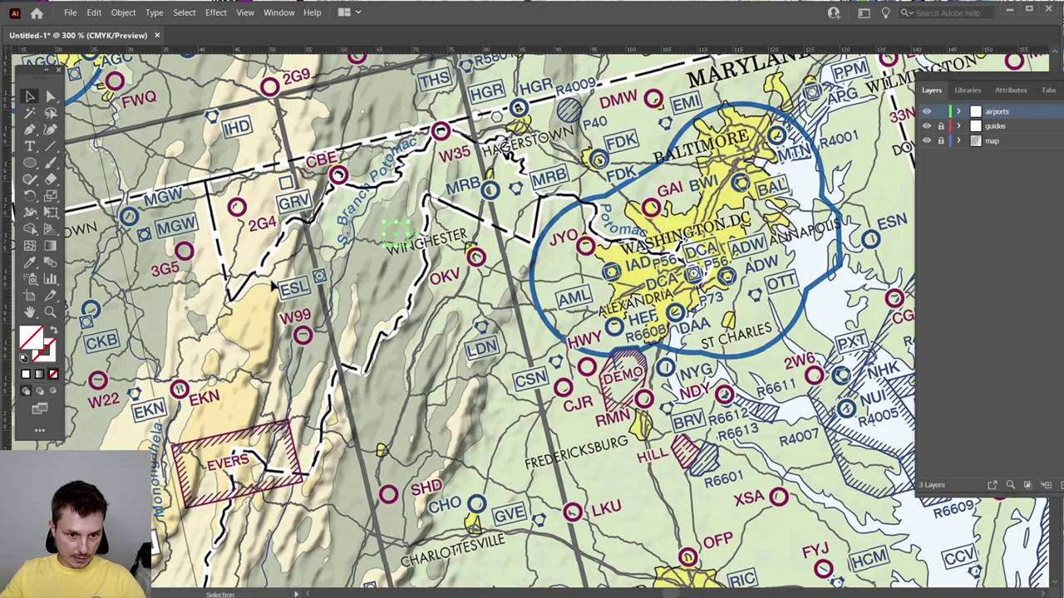
{"action": "double_click", "coordinate": [32, 339]}
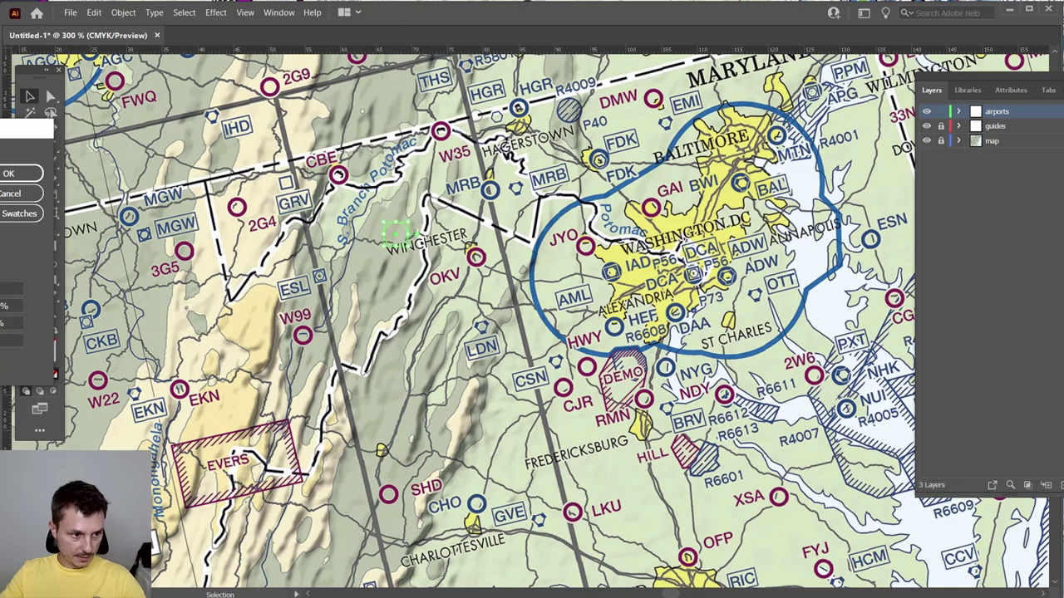
{"action": "left_click_drag", "start_coordinate": [16, 130], "coordinate": [395, 297]}
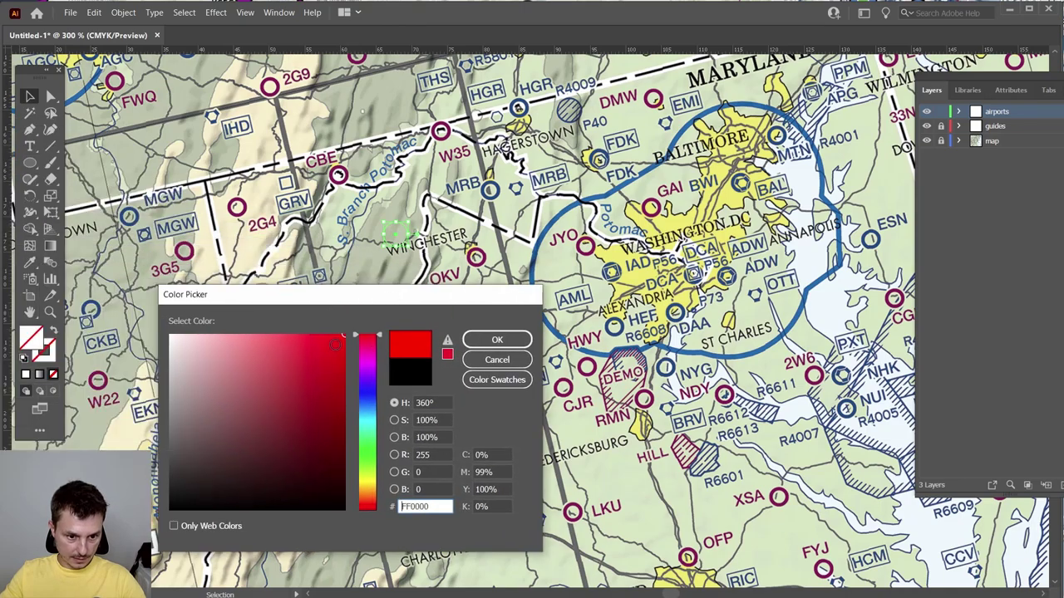
{"action": "left_click", "coordinate": [521, 340]}
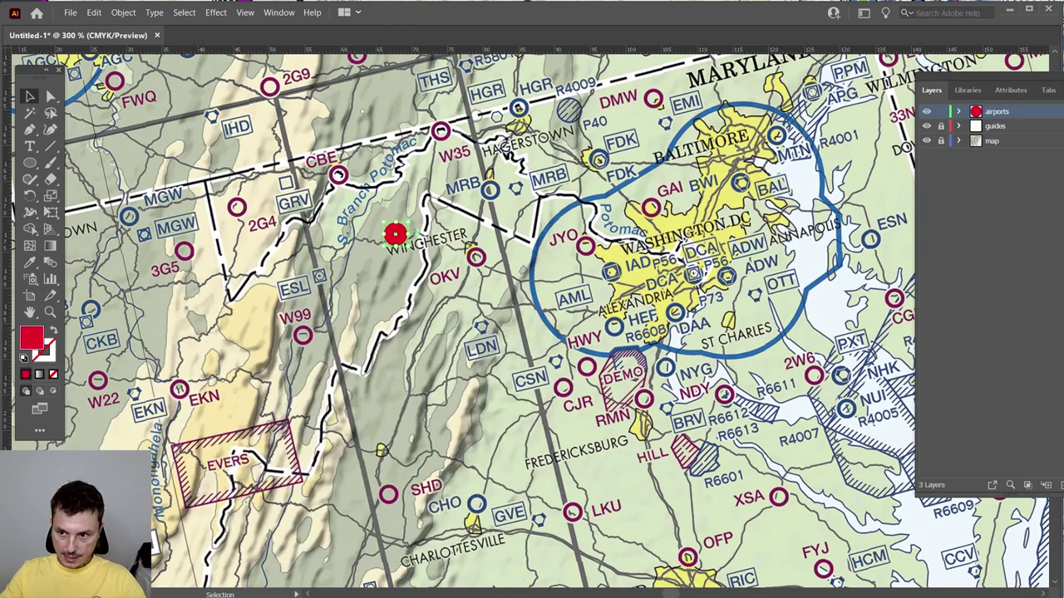
- Set the red circle's width and height to 2 mm each and hide its properties
{"action": "left_click_drag", "start_coordinate": [1063, 125], "coordinate": [599, 173]}
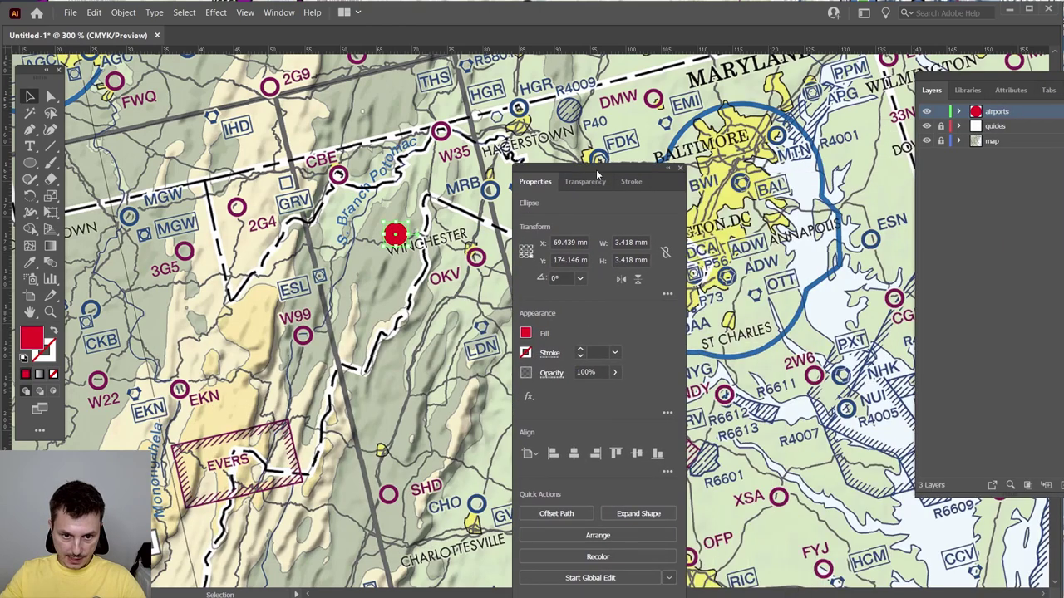
{"action": "double_click", "coordinate": [620, 242]}
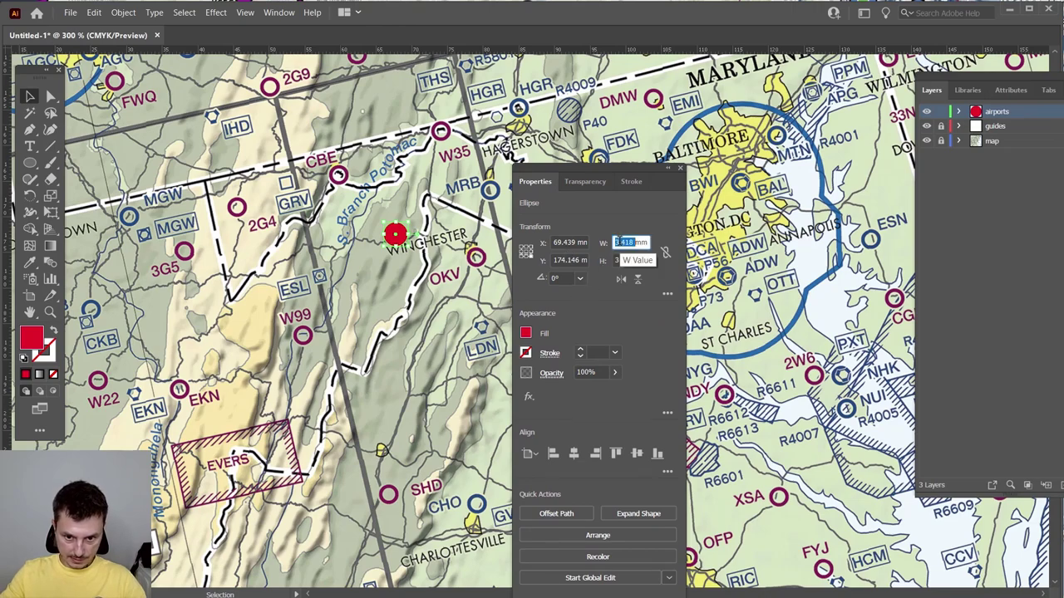
{"action": "type", "text": "2"}
{"action": "key", "text": "Return"}
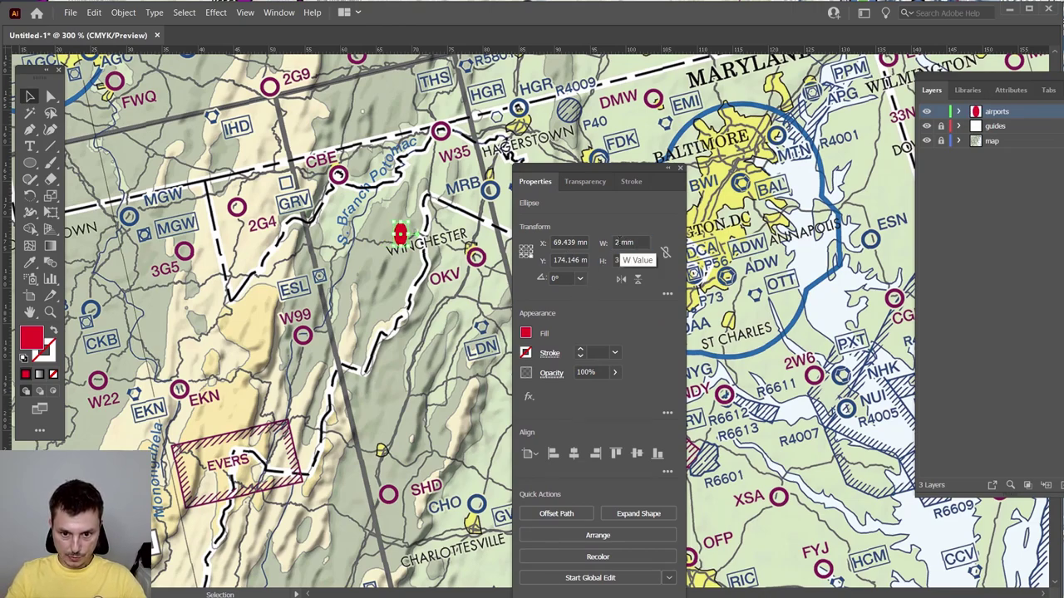
{"action": "double_click", "coordinate": [617, 260]}
{"action": "type", "text": "2"}
{"action": "type", "text": "2"}
{"action": "key", "text": "Return"}
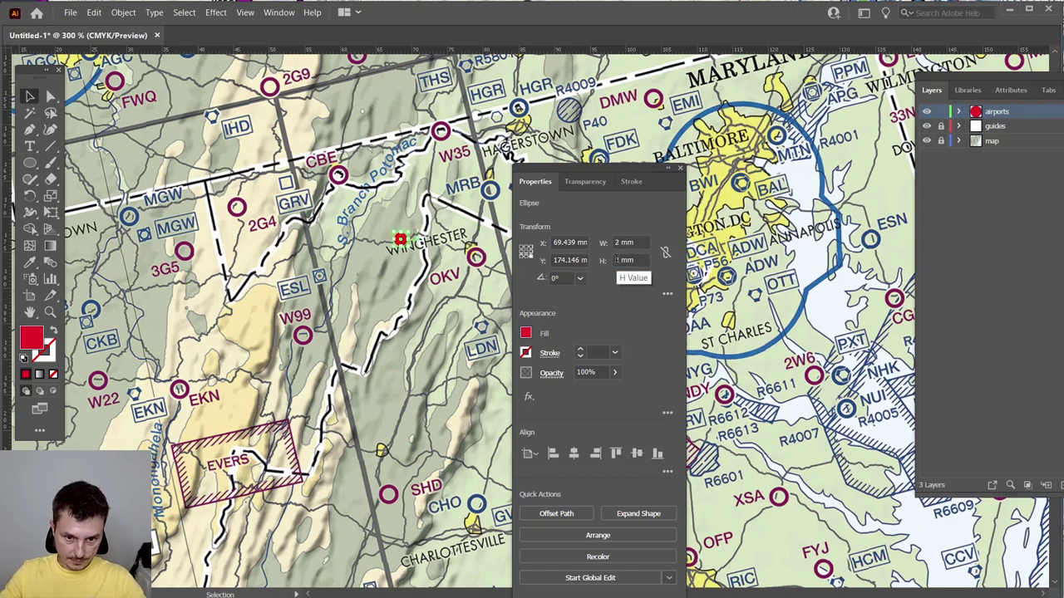
{"action": "left_click", "coordinate": [680, 168]}
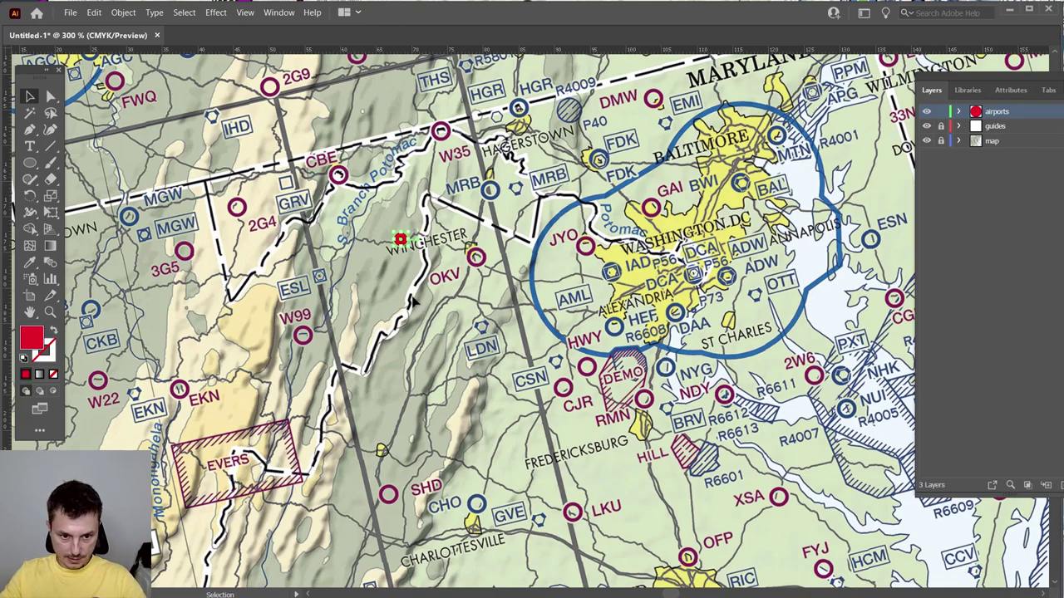
- Move the red circle onto the OKV airport marker and place a copy of it just southwest of the MRB marker
{"action": "left_click_drag", "start_coordinate": [403, 245], "coordinate": [476, 259]}
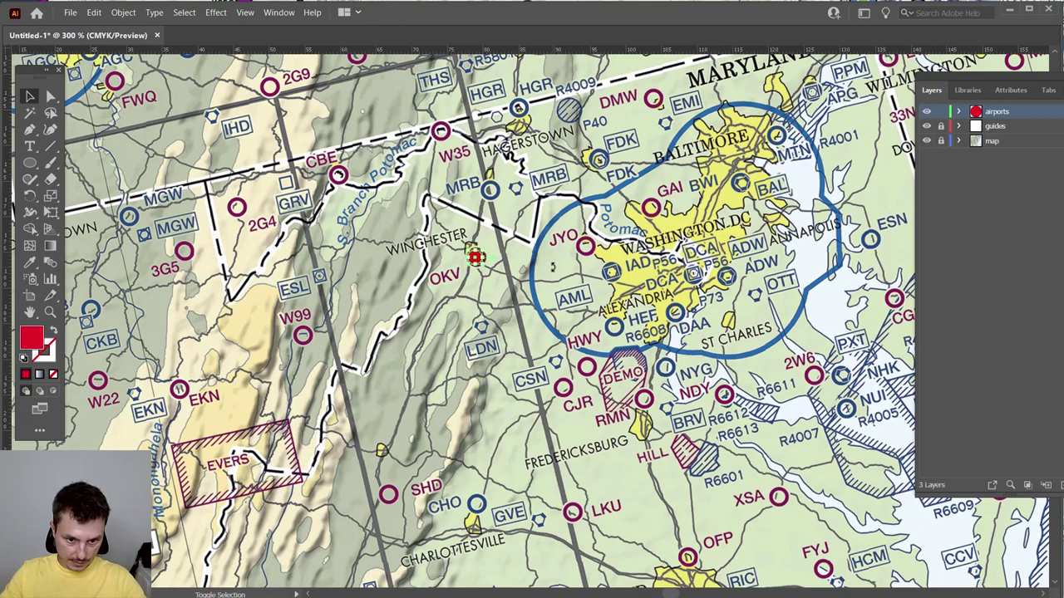
{"action": "left_click", "coordinate": [507, 284]}
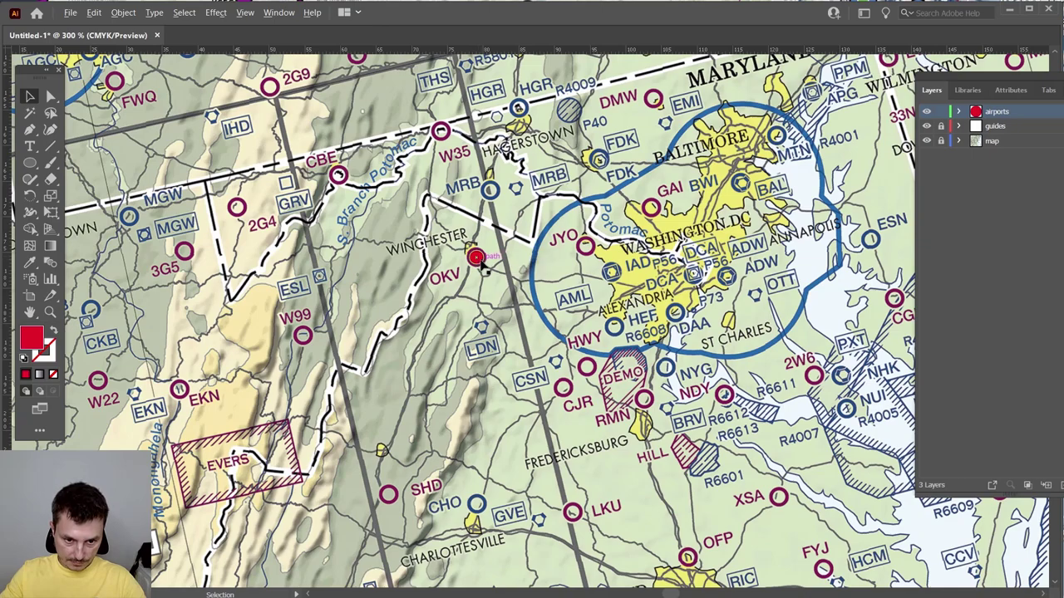
{"action": "left_click_drag", "start_coordinate": [482, 264], "coordinate": [468, 216]}
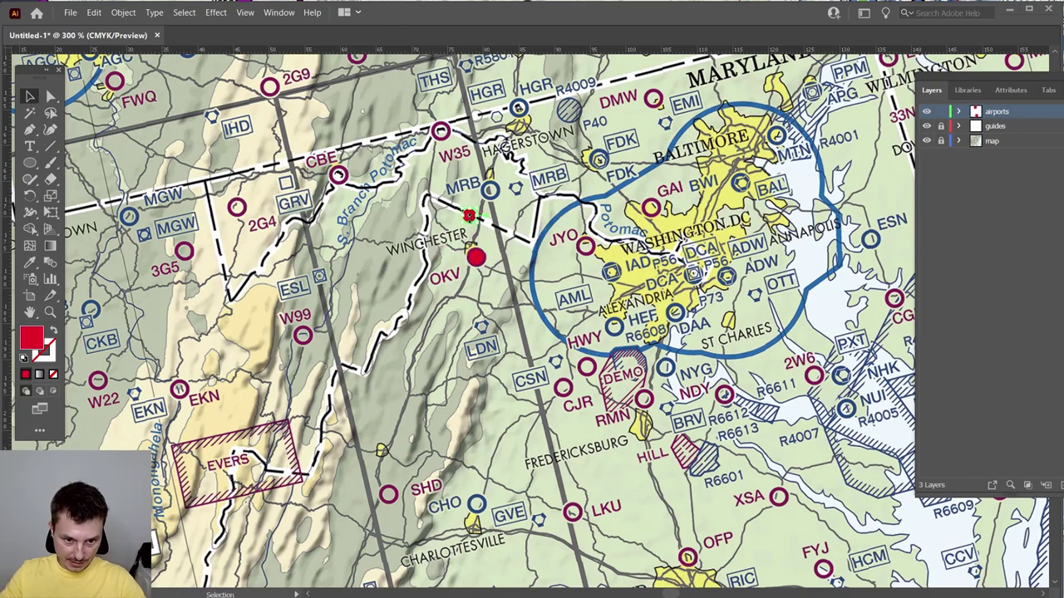
{"action": "scroll", "coordinate": [470, 218], "scroll_direction": "up", "scroll_amount": 3, "text": "alt"}
{"action": "left_click_drag", "start_coordinate": [485, 217], "coordinate": [867, 508]}
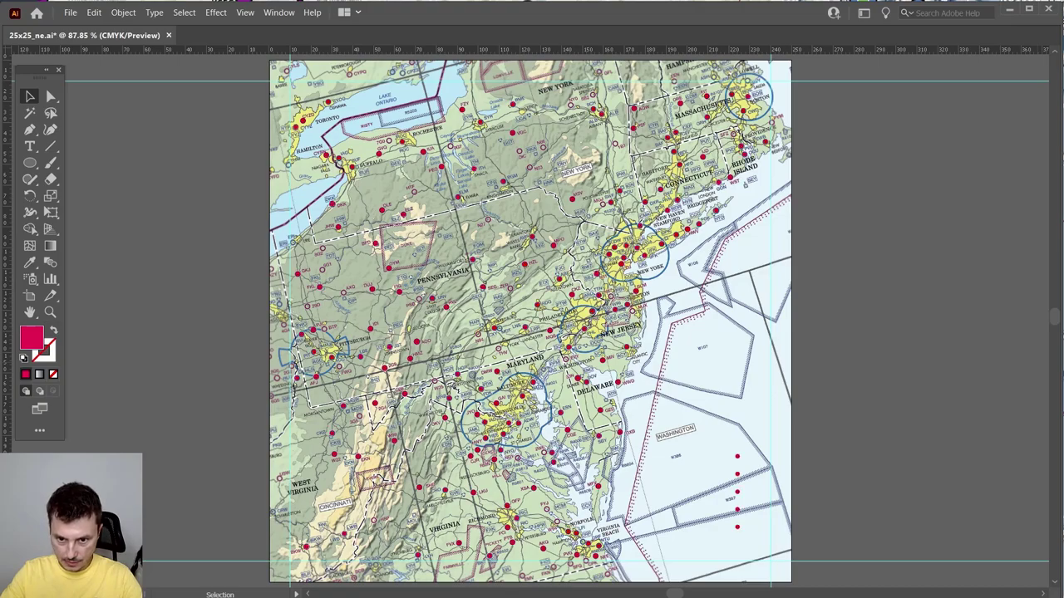
- In the 25x25_ne.ai map, bring back the VFR, MVFR, IFR, LIFR and INVALID legend by undoing the last change
{"action": "scroll", "coordinate": [716, 285], "scroll_direction": "down", "scroll_amount": 1}
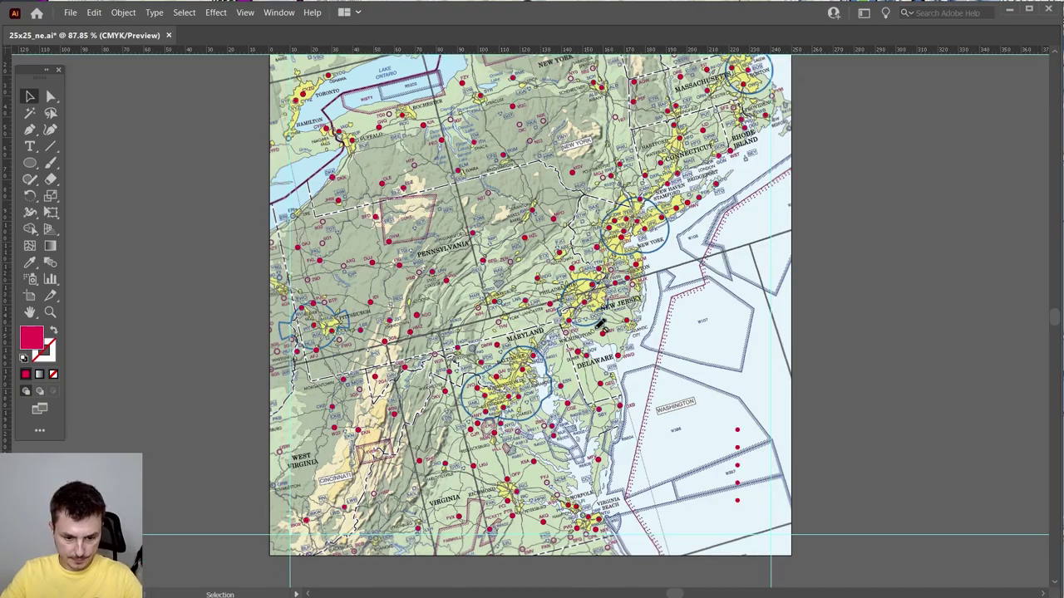
{"action": "scroll", "coordinate": [594, 326], "scroll_direction": "up", "scroll_amount": 1}
{"action": "scroll", "coordinate": [594, 327], "scroll_direction": "up", "scroll_amount": 1}
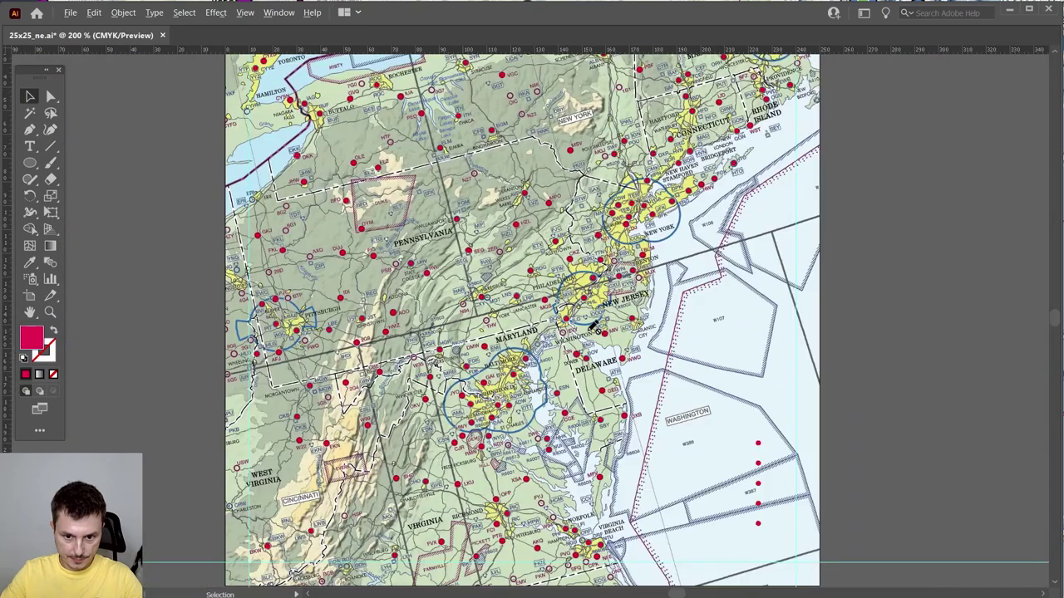
{"action": "scroll", "coordinate": [594, 326], "scroll_direction": "down", "scroll_amount": 1}
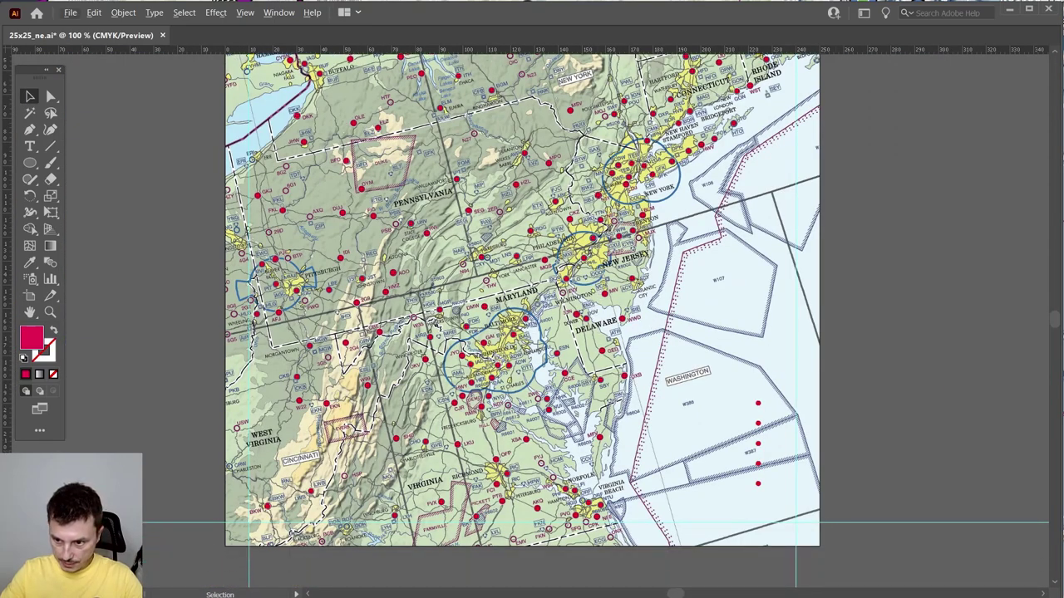
{"action": "key", "text": "ctrl+z"}
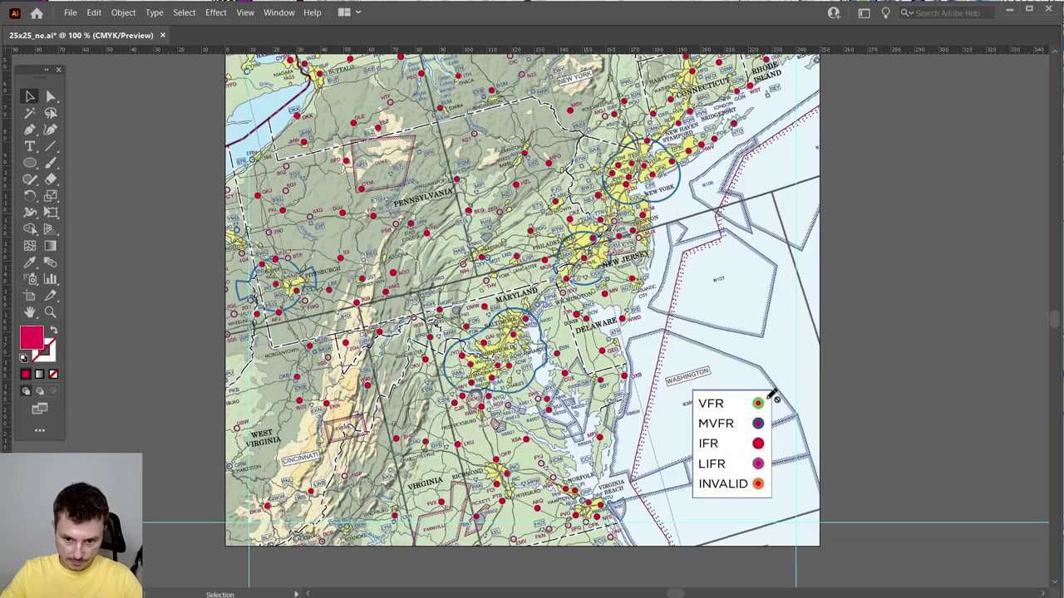
{"action": "scroll", "coordinate": [752, 426], "scroll_direction": "up", "scroll_amount": 2}
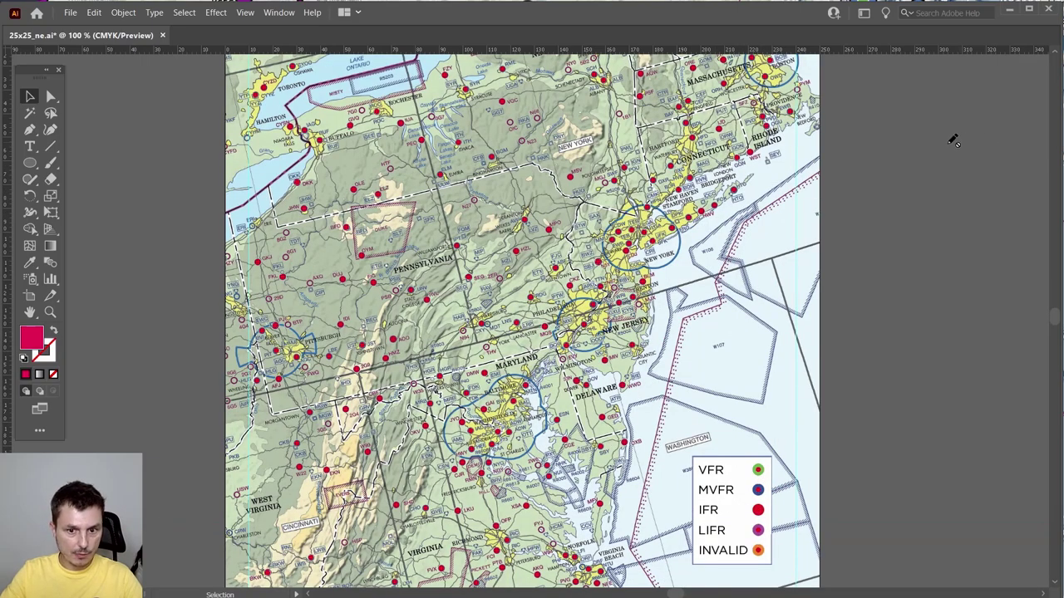
- Arrange the document information and the layer list one above the other beside the map
{"action": "left_click_drag", "start_coordinate": [1063, 140], "coordinate": [947, 141]}
{"action": "left_click", "coordinate": [277, 17]}
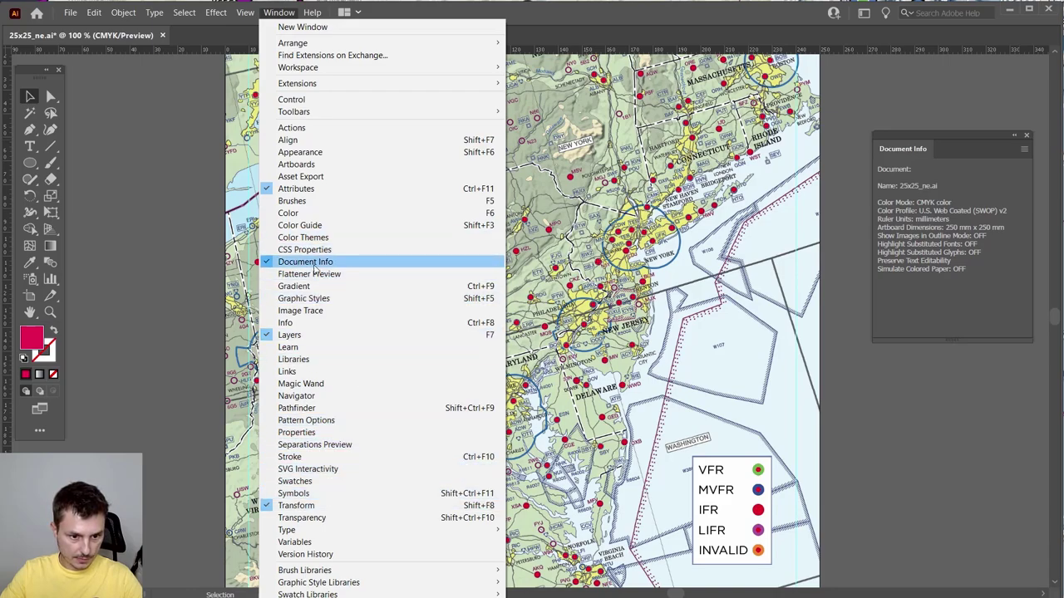
{"action": "left_click", "coordinate": [918, 135]}
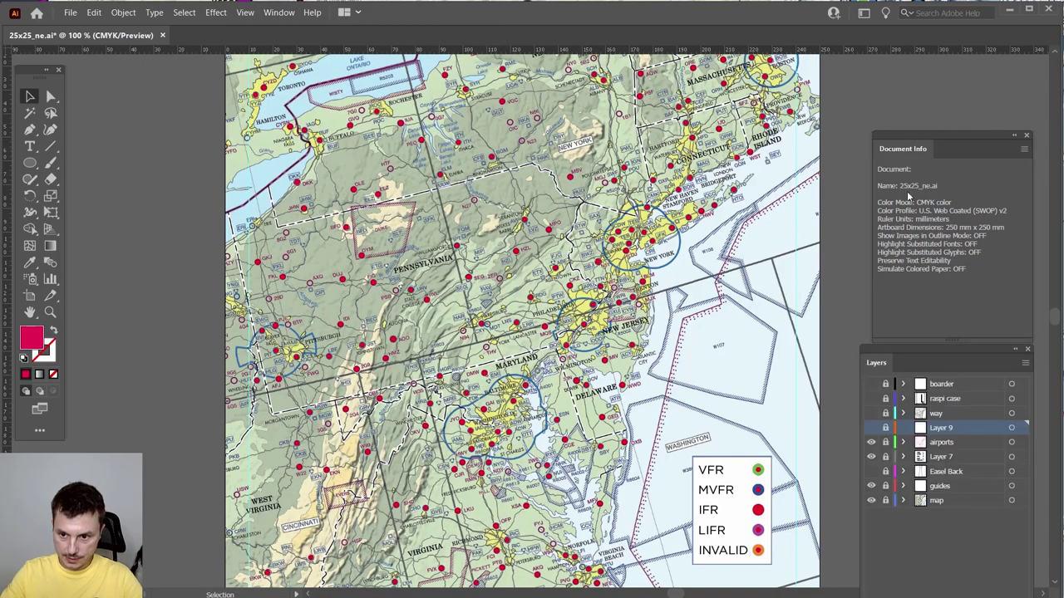
{"action": "left_click_drag", "start_coordinate": [932, 129], "coordinate": [908, 58]}
{"action": "left_click_drag", "start_coordinate": [905, 353], "coordinate": [897, 280]}
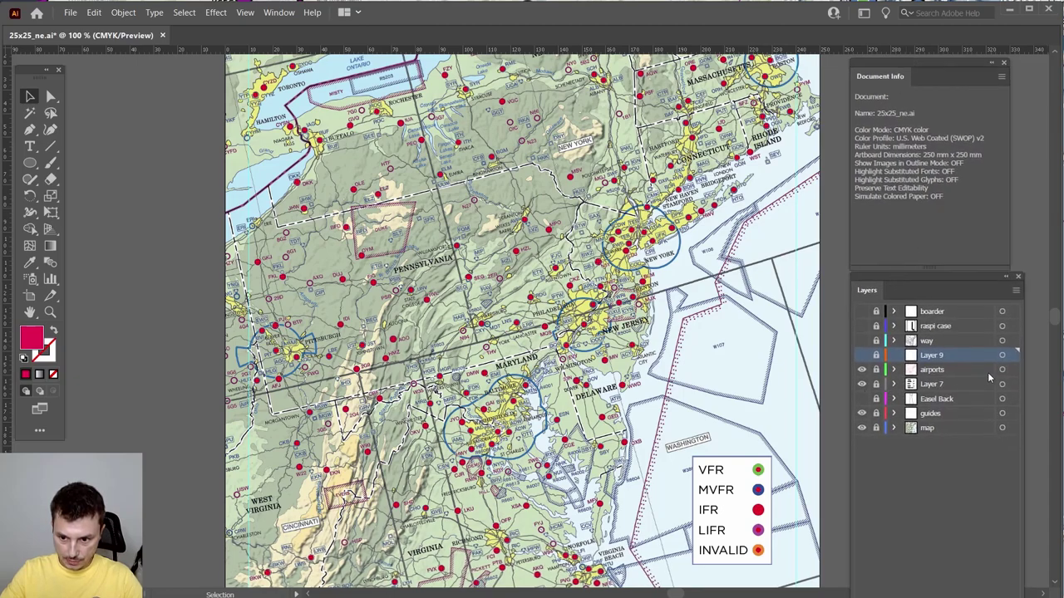
- Unlock the airports layer, select all its circles and check their number in the Objects information
{"action": "left_click", "coordinate": [945, 373]}
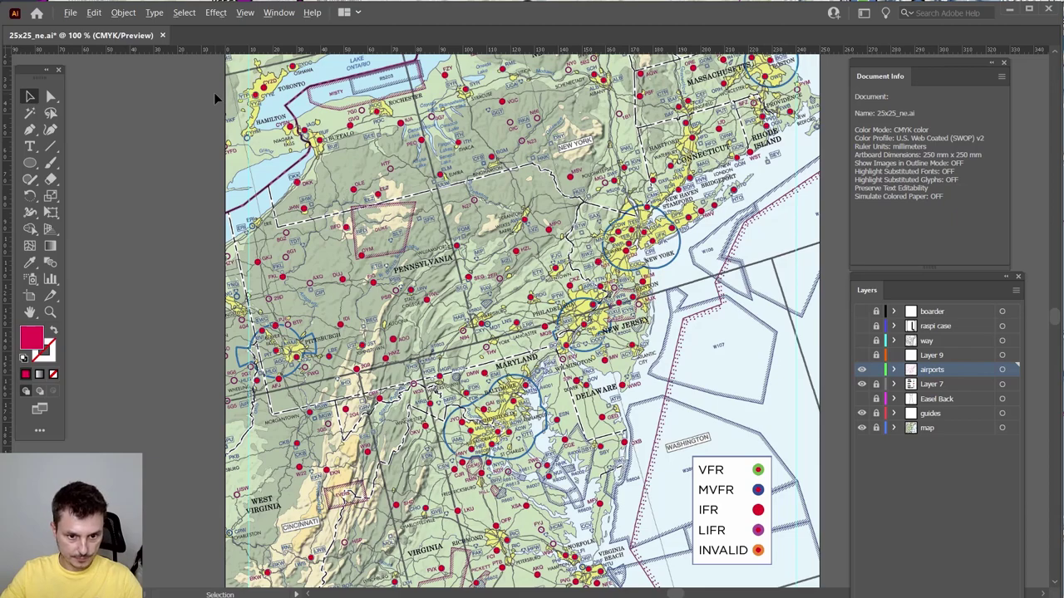
{"action": "scroll", "coordinate": [215, 93], "scroll_direction": "down", "scroll_amount": 1}
{"action": "scroll", "coordinate": [213, 106], "scroll_direction": "up", "scroll_amount": 3}
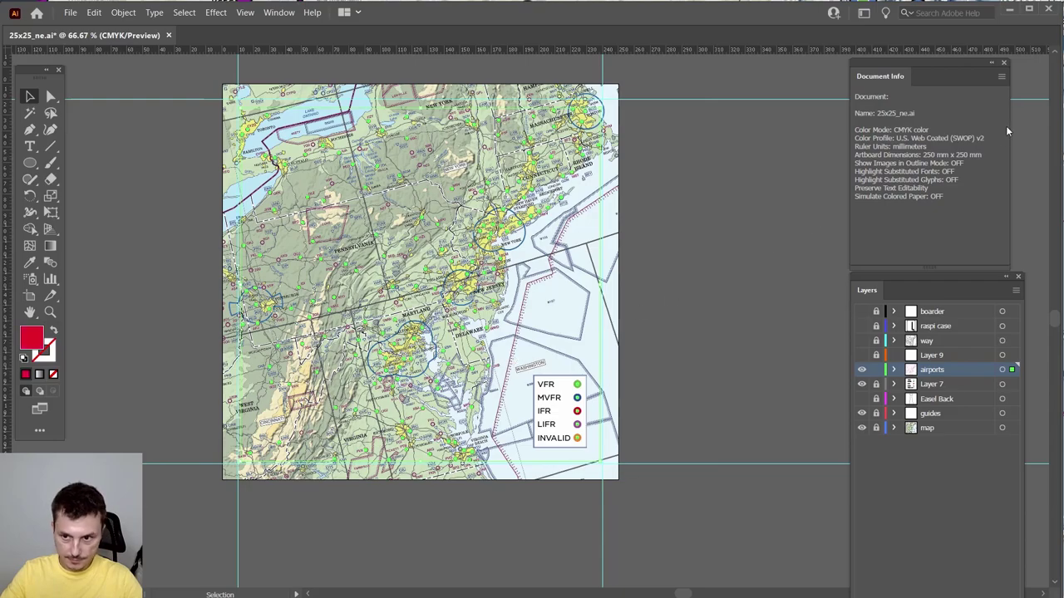
{"action": "left_click", "coordinate": [1000, 77]}
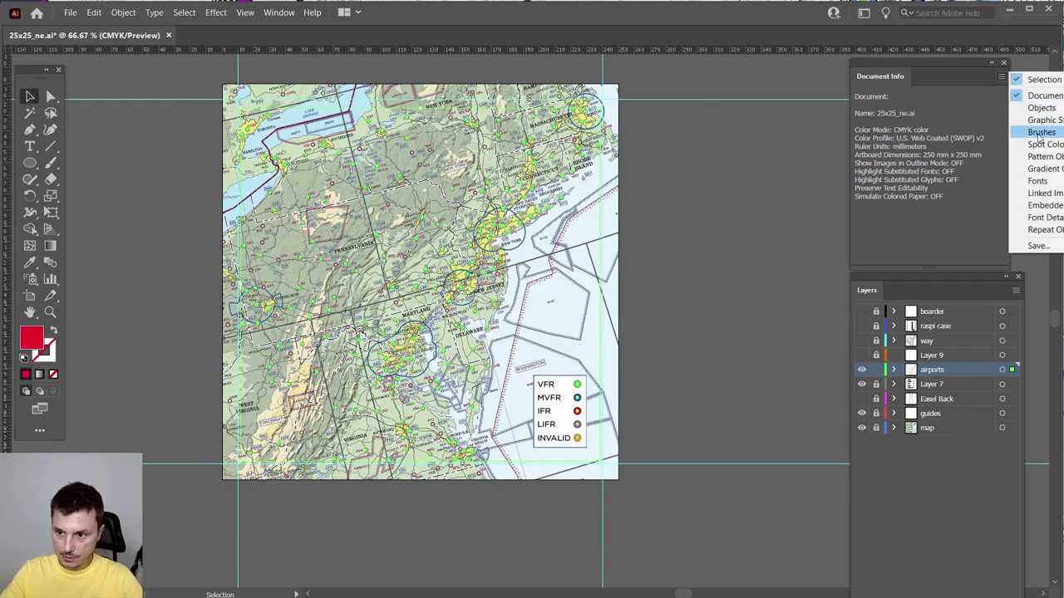
{"action": "left_click", "coordinate": [1041, 108]}
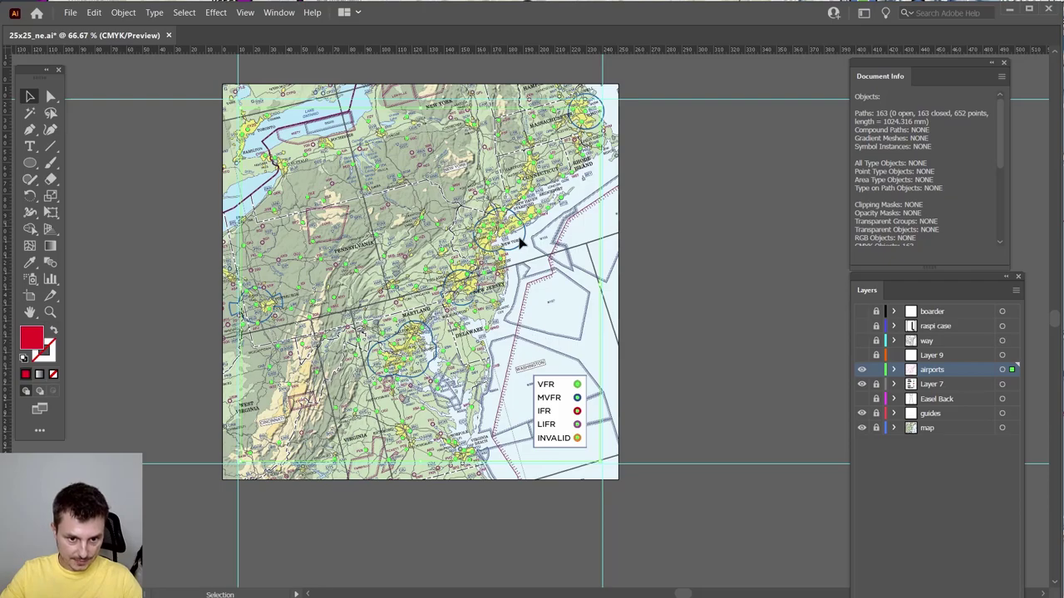
{"action": "left_click", "coordinate": [532, 317]}
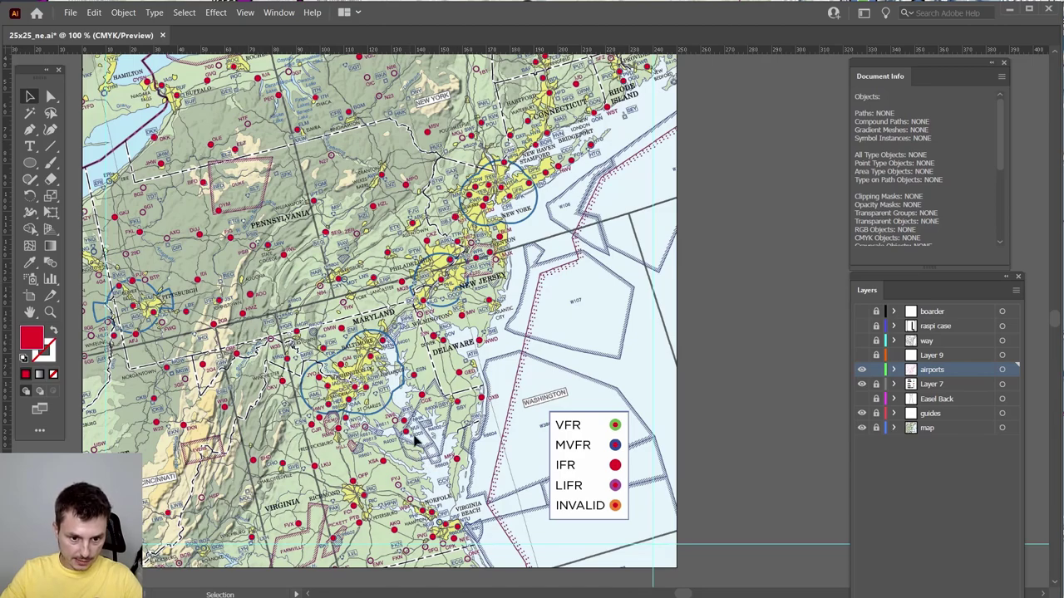
- Hide the map layer and the legend on Layer 7, leaving the airport circles displayed
{"action": "key", "text": "ctrl+0"}
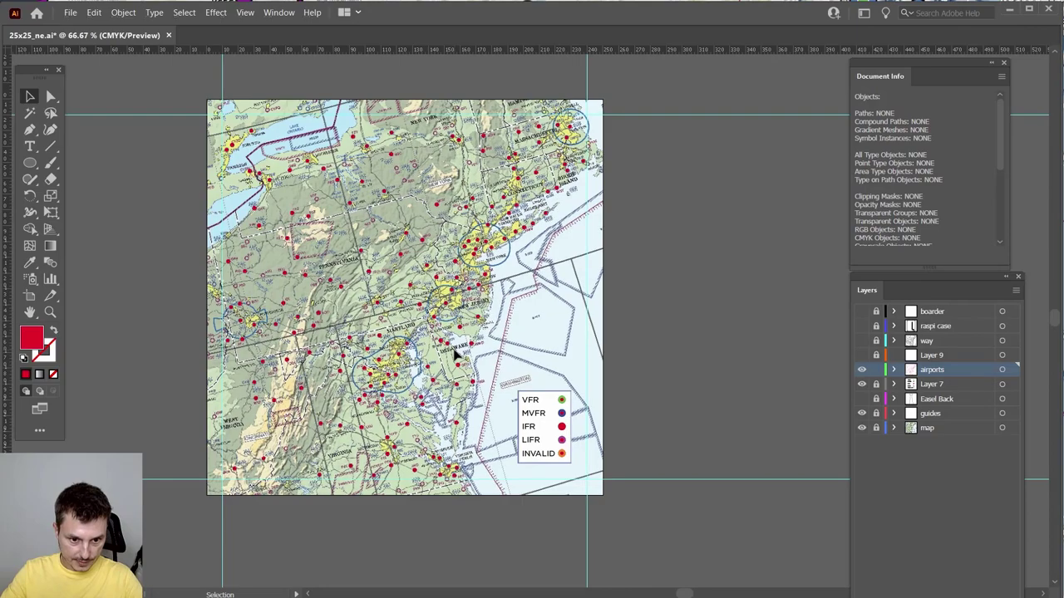
{"action": "key", "text": "ctrl+1"}
{"action": "key", "text": "ctrl+minus"}
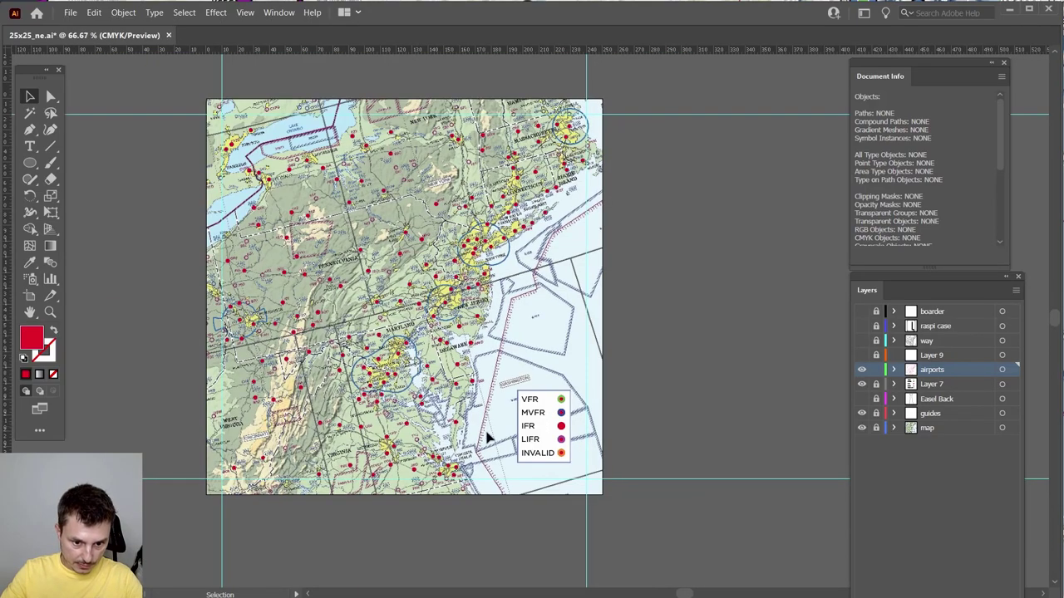
{"action": "key", "text": "ctrl+1"}
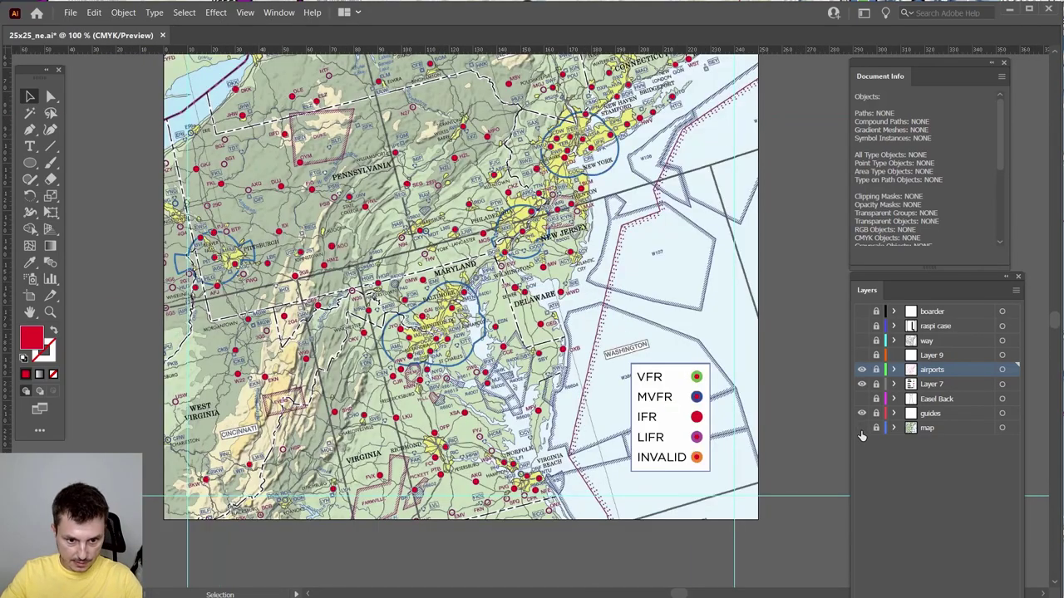
{"action": "left_click", "coordinate": [862, 427]}
{"action": "scroll", "coordinate": [549, 380], "scroll_direction": "up", "scroll_amount": 2}
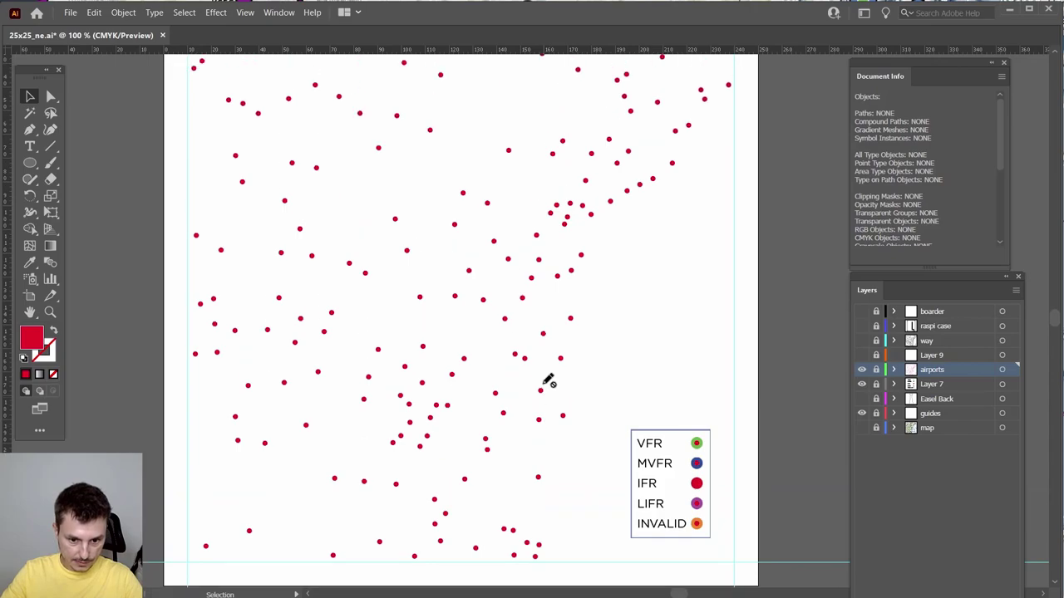
{"action": "key", "text": "ctrl+minus"}
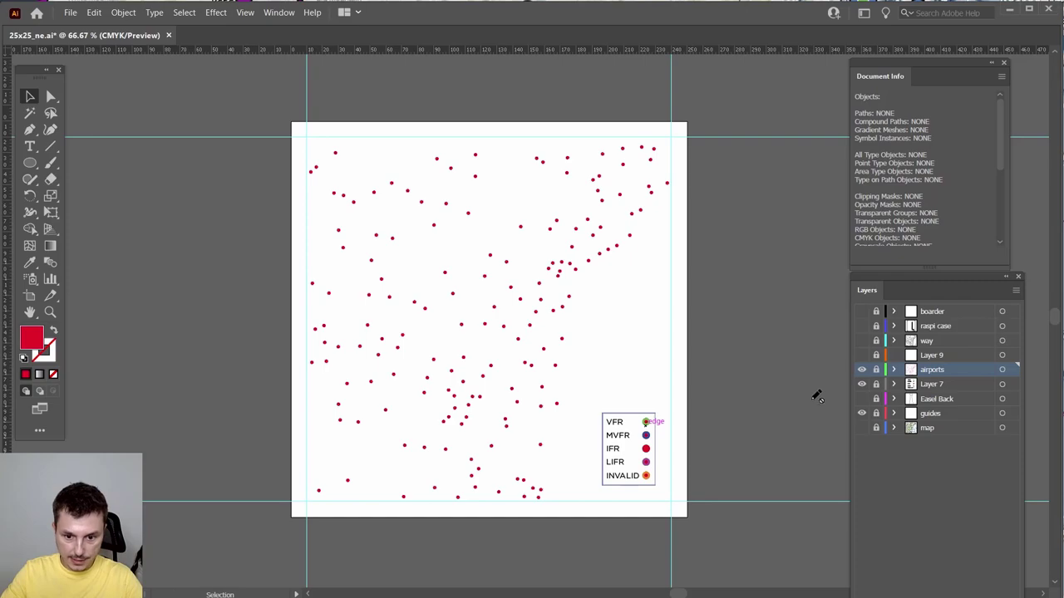
{"action": "left_click", "coordinate": [864, 385]}
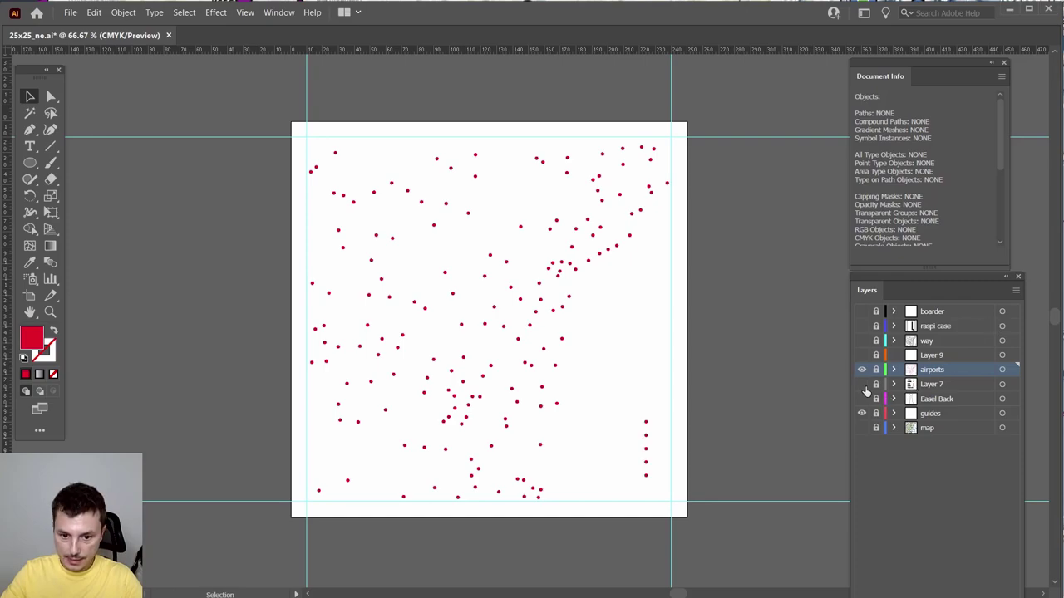
- Show the way layer with the lines connecting the airport circles
{"action": "left_click", "coordinate": [931, 342]}
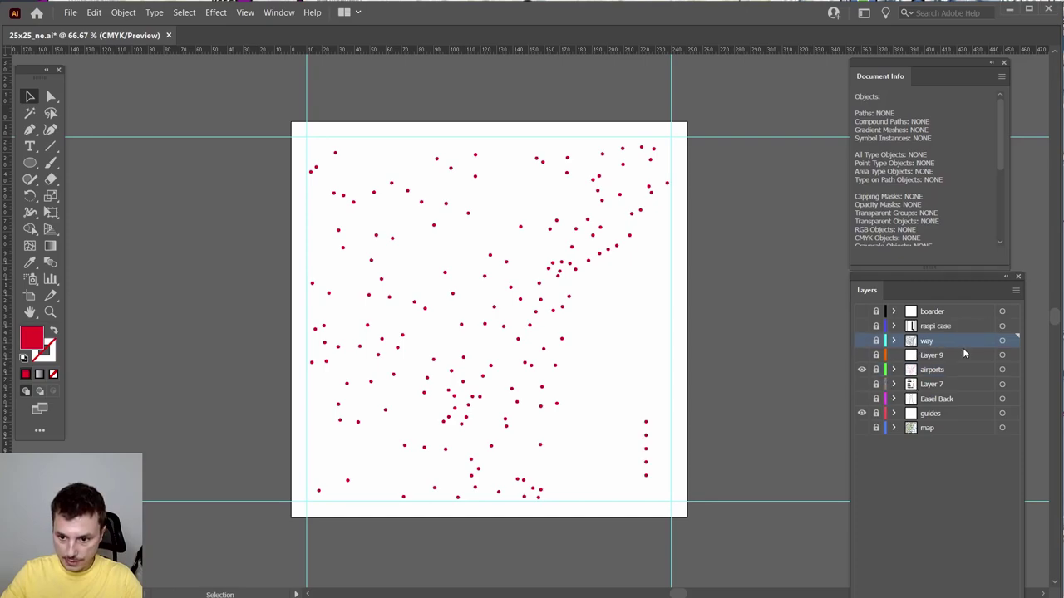
{"action": "left_click", "coordinate": [862, 342]}
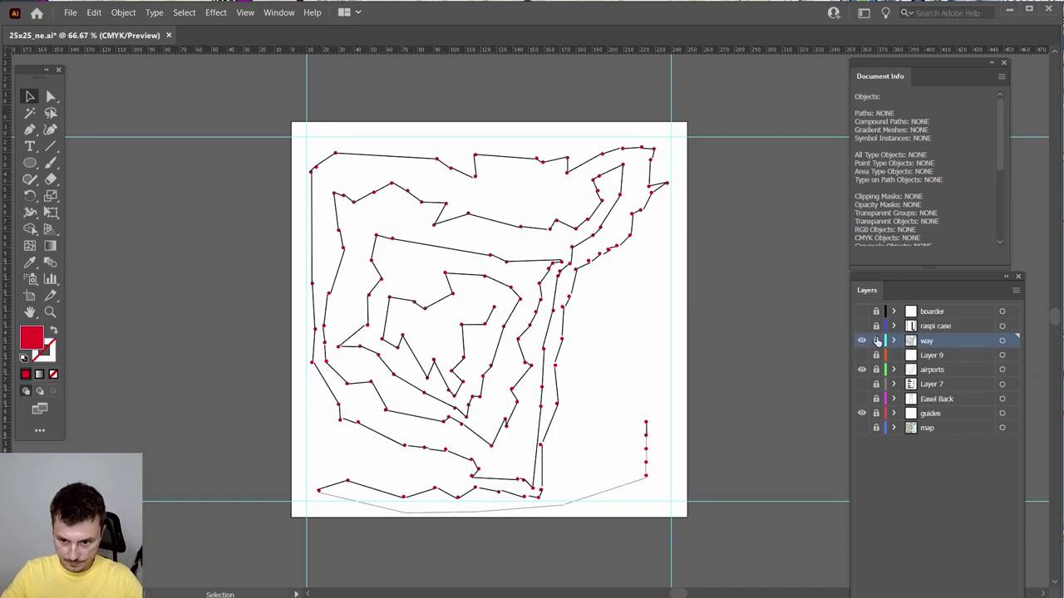
{"action": "scroll", "coordinate": [674, 390], "scroll_direction": "down", "scroll_amount": 1}
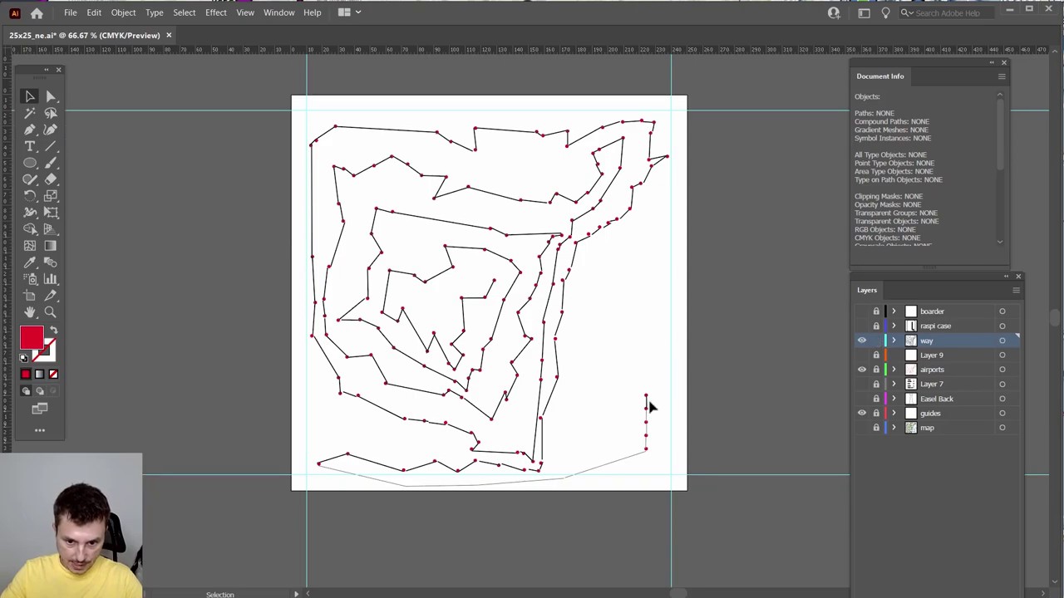
{"action": "scroll", "coordinate": [607, 467], "scroll_direction": "up", "scroll_amount": 3}
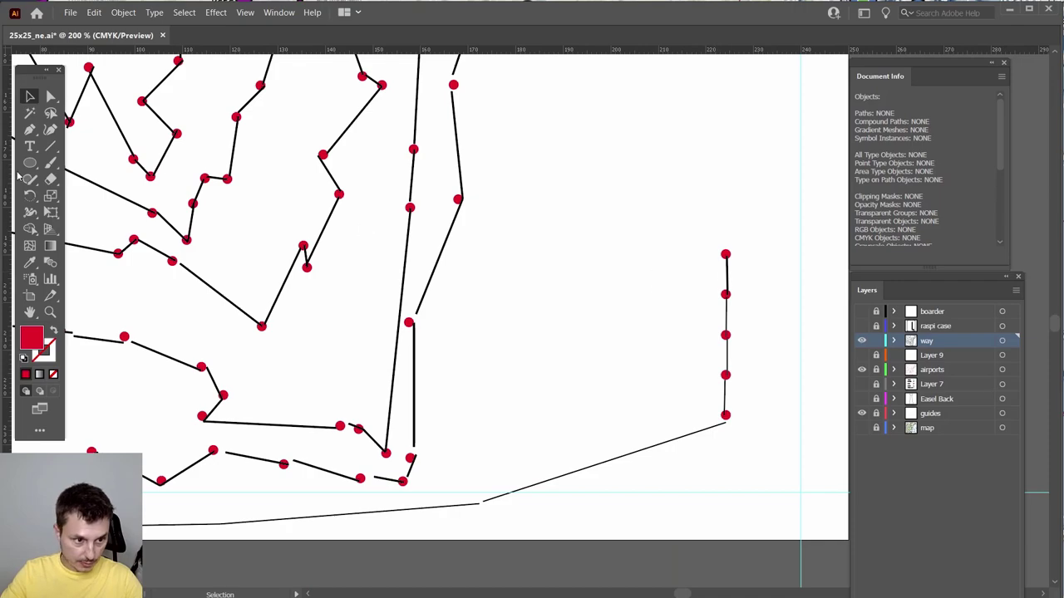
- With the Line Segment tool, follow the route from the five legend circles along the lower edge and through the airports to its inner end
{"action": "left_click", "coordinate": [50, 145]}
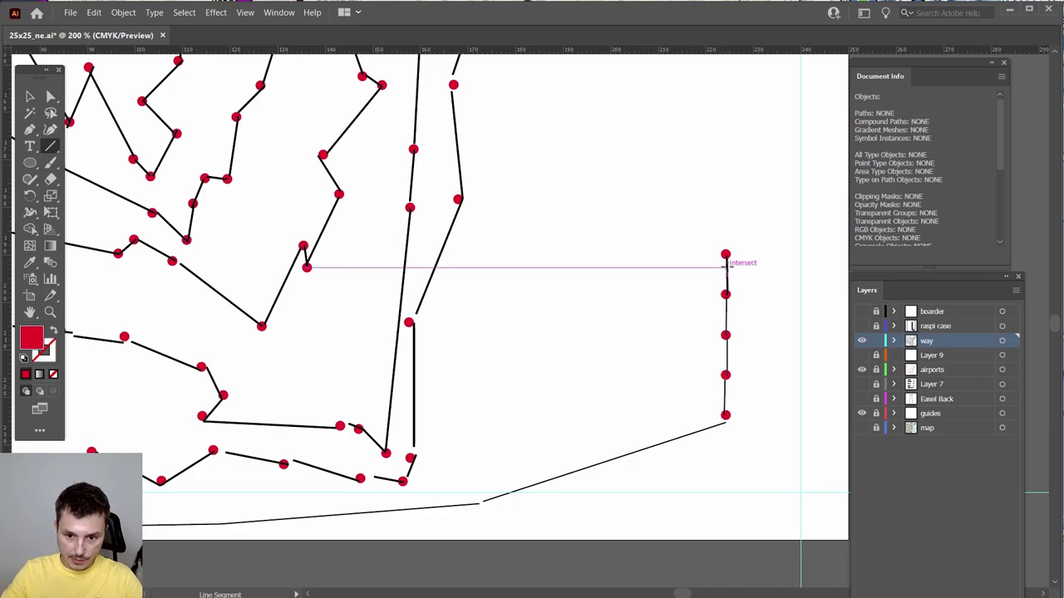
{"action": "scroll", "coordinate": [71, 150], "scroll_direction": "down", "scroll_amount": 2}
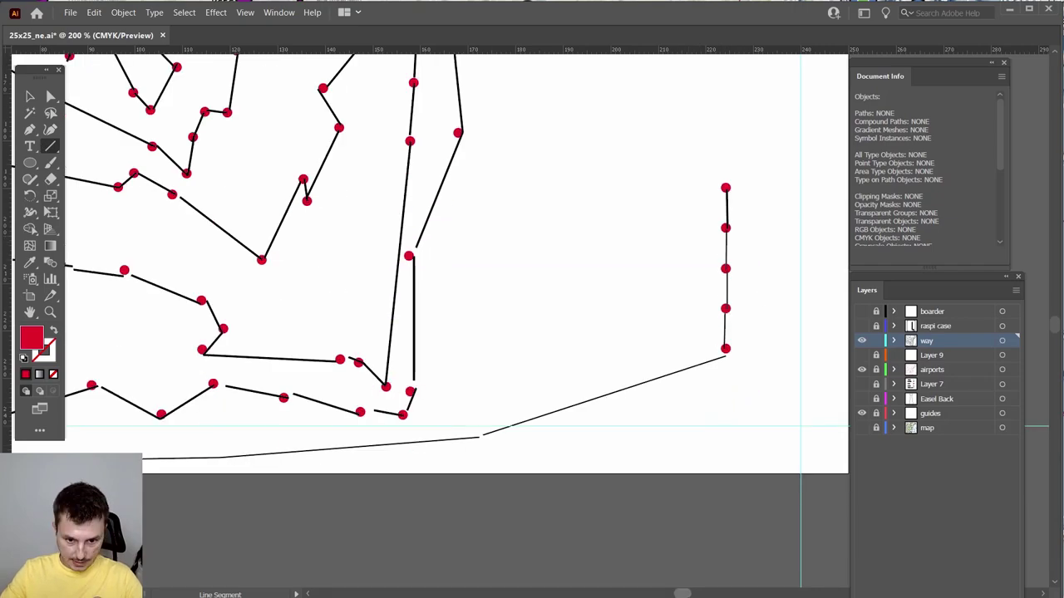
{"action": "scroll", "coordinate": [718, 512], "scroll_direction": "left", "scroll_amount": 5}
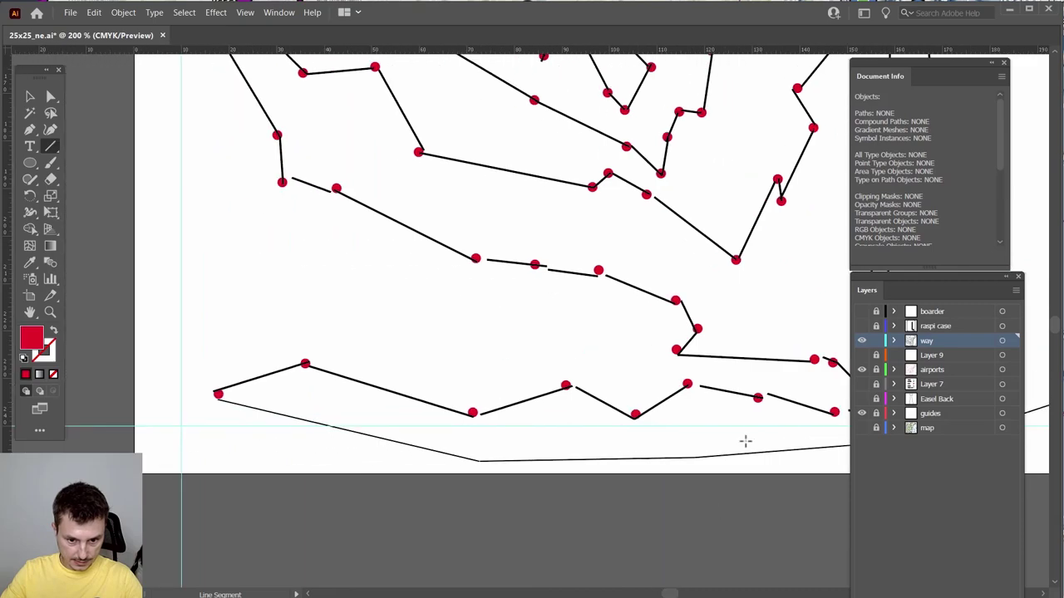
{"action": "scroll", "coordinate": [622, 366], "scroll_direction": "down", "scroll_amount": 1}
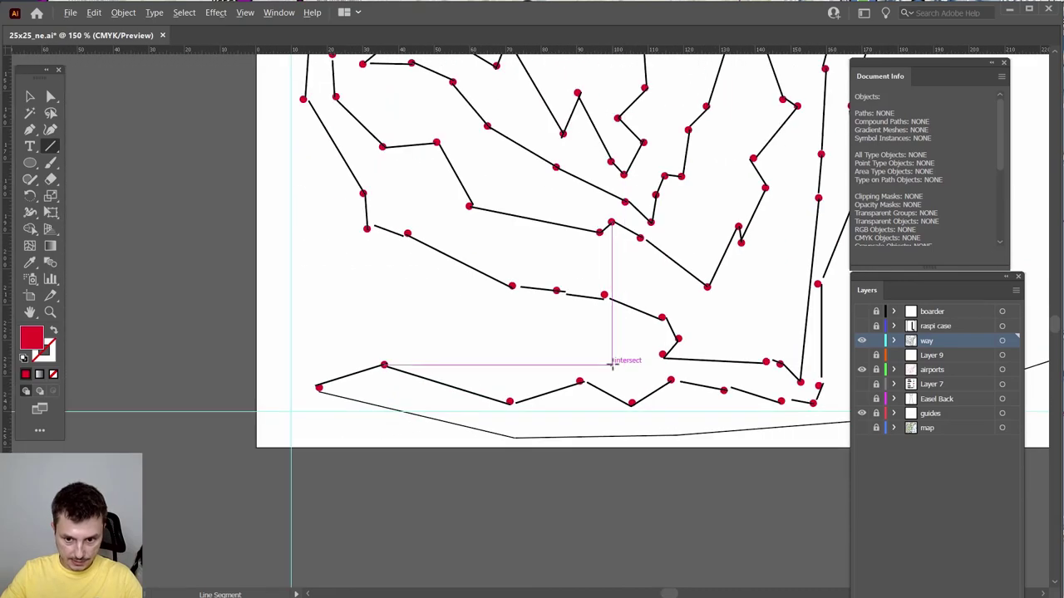
{"action": "scroll", "coordinate": [613, 363], "scroll_direction": "down", "scroll_amount": 1}
{"action": "left_click_drag", "start_coordinate": [624, 344], "coordinate": [434, 434]}
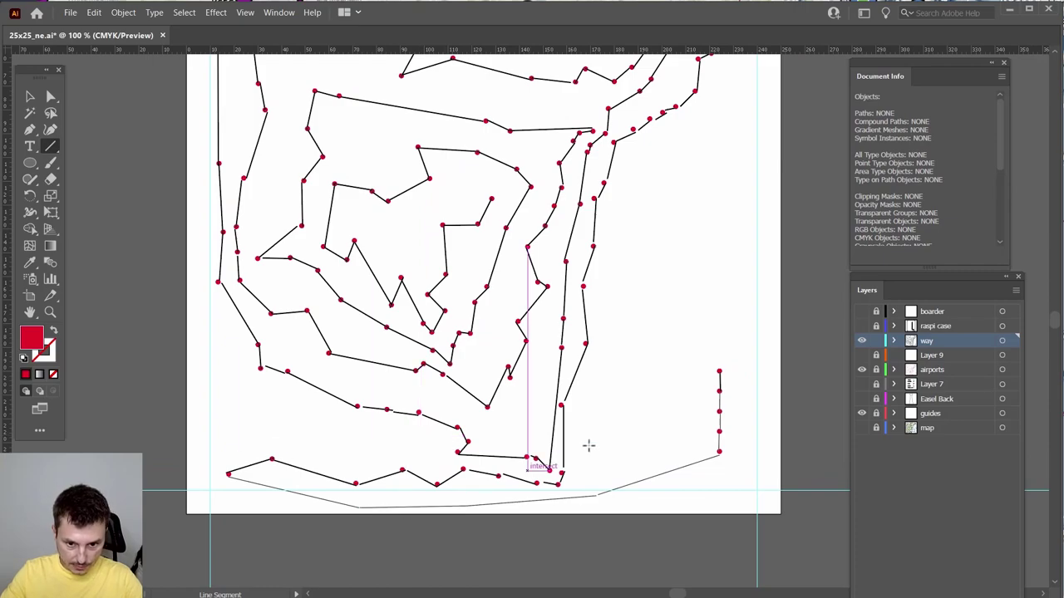
{"action": "left_click_drag", "start_coordinate": [637, 219], "coordinate": [614, 328]}
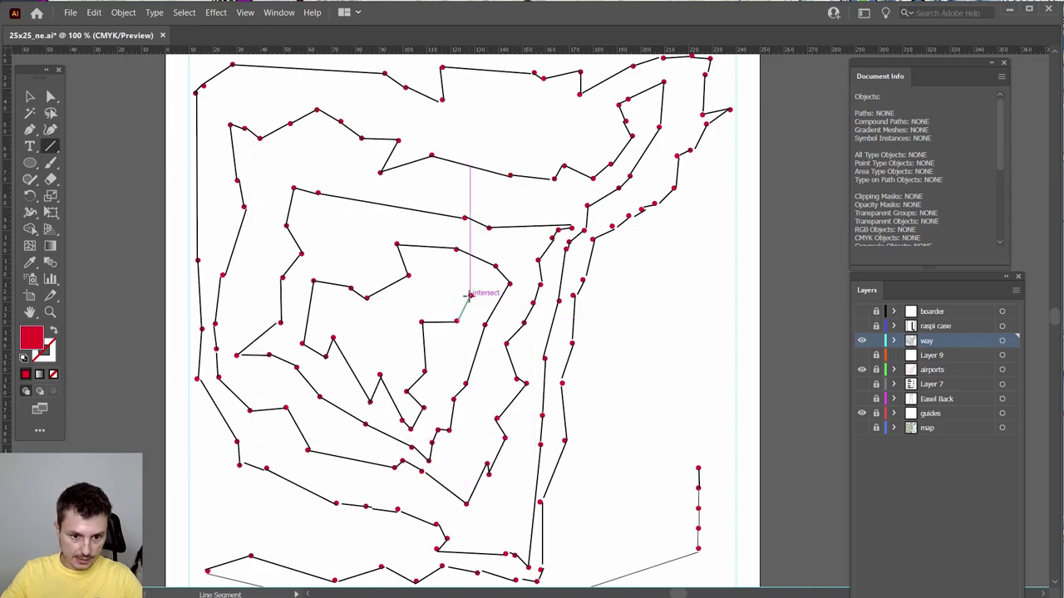
- Show the raspi case layer over the lower-right part of the artwork
{"action": "scroll", "coordinate": [469, 295], "scroll_direction": "down", "scroll_amount": 1}
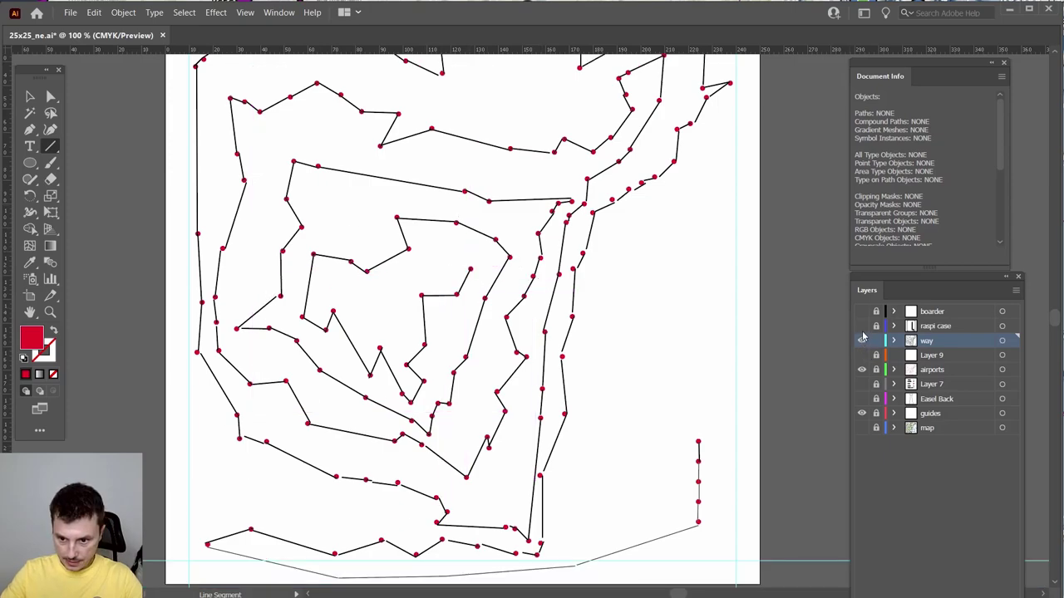
{"action": "left_click", "coordinate": [862, 326]}
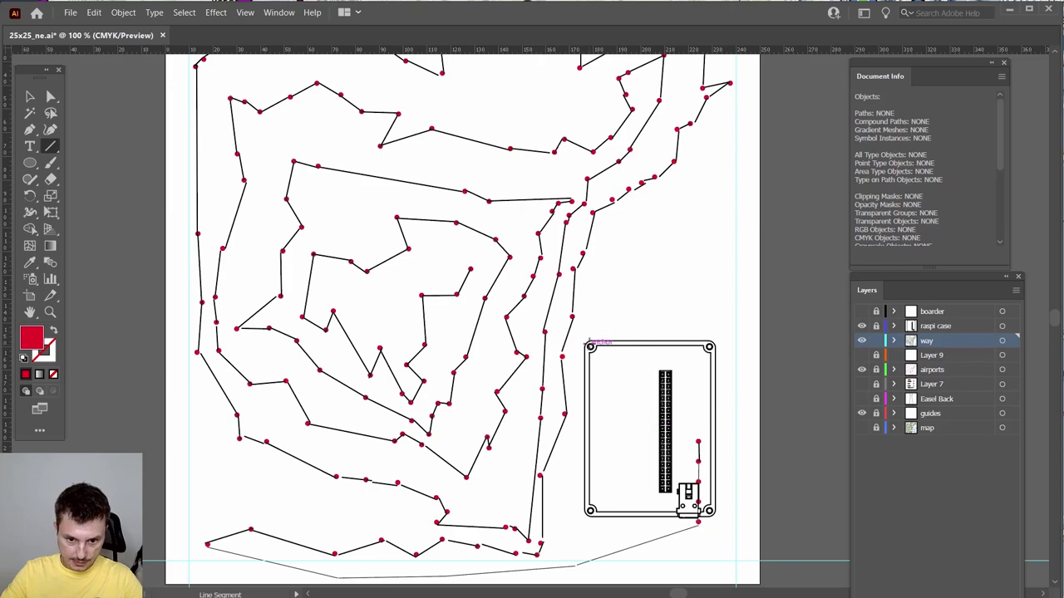
- Make the raspi case layer active and move the Raspberry Pi case outline about 8 mm left, beside the column of legend circles
{"action": "scroll", "coordinate": [656, 435], "scroll_direction": "down", "scroll_amount": 1}
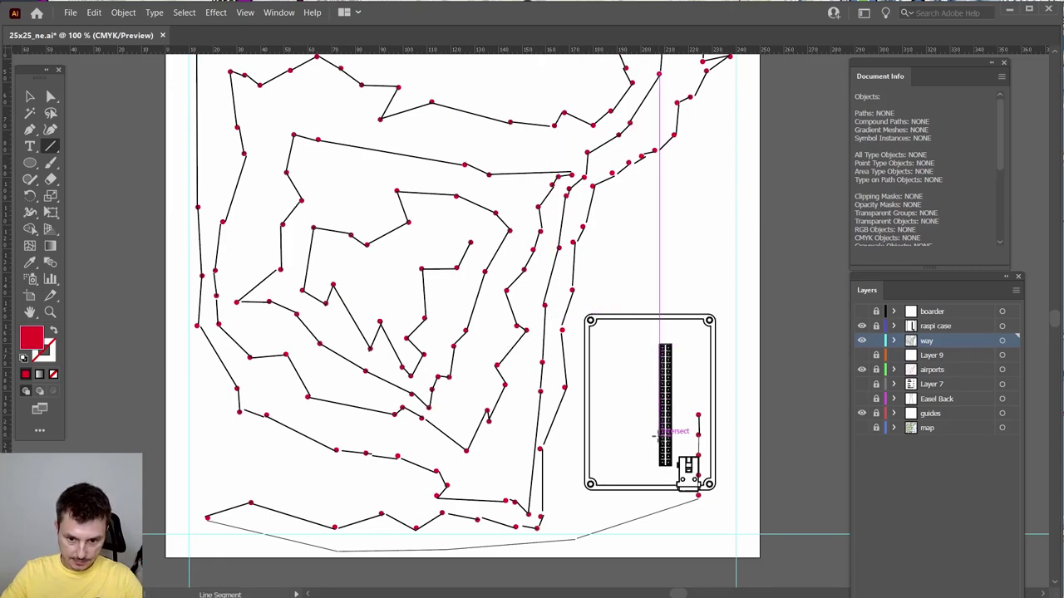
{"action": "left_click", "coordinate": [951, 328]}
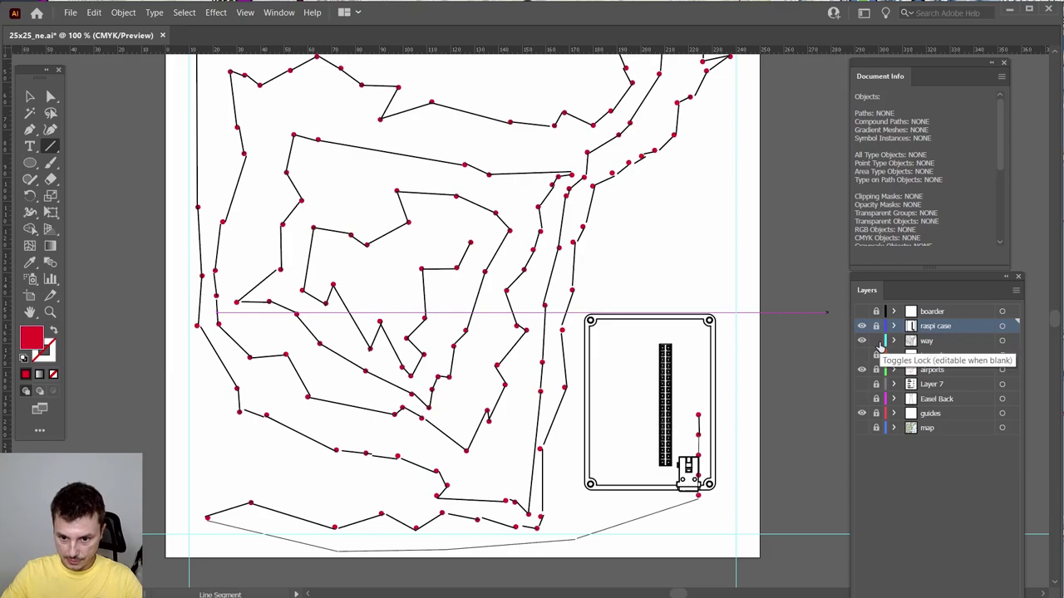
{"action": "key", "text": "v"}
{"action": "mouse_move", "coordinate": [642, 492]}
{"action": "left_mouse_down"}
{"action": "mouse_move", "coordinate": [599, 466]}
{"action": "mouse_move", "coordinate": [623, 486]}
{"action": "left_mouse_up"}
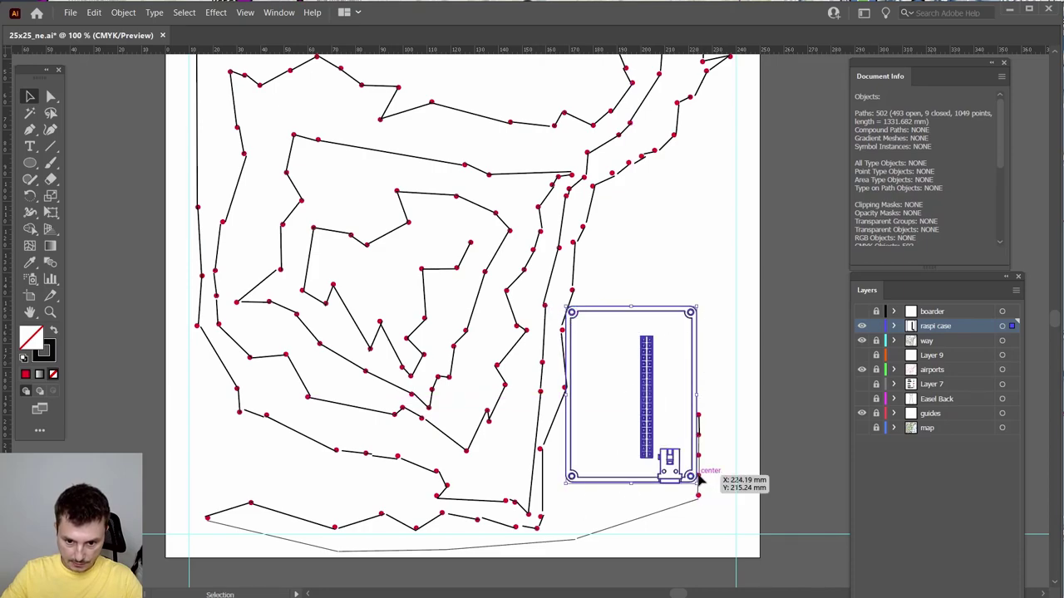
{"action": "left_click", "coordinate": [620, 427]}
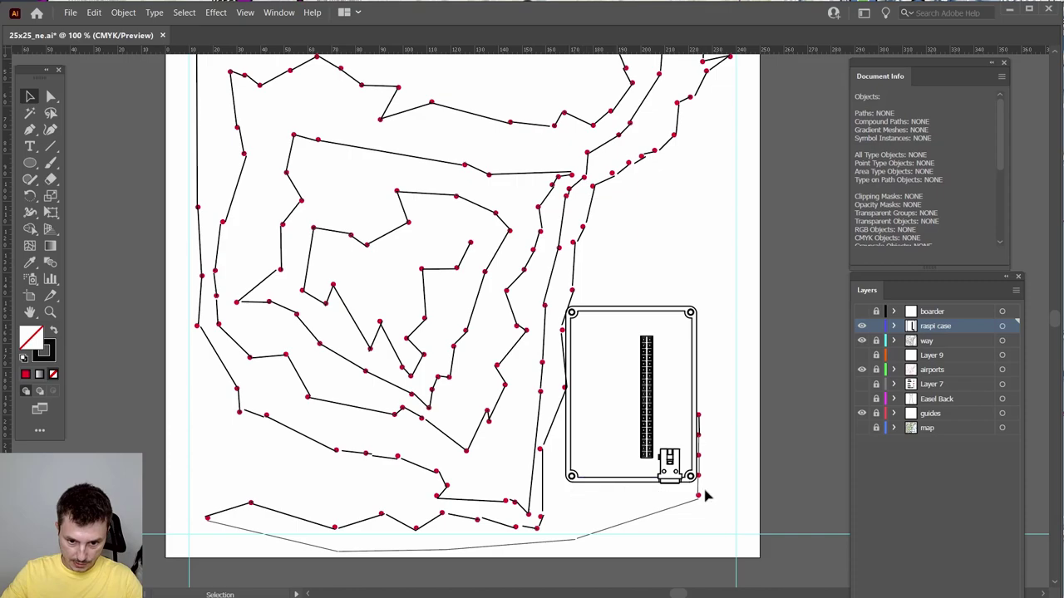
- Reposition the complete Raspberry Pi case outline above the legend circles, then shift it left toward the airport route
{"action": "left_click_drag", "start_coordinate": [531, 286], "coordinate": [726, 522]}
{"action": "left_click_drag", "start_coordinate": [605, 403], "coordinate": [623, 324]}
{"action": "left_click_drag", "start_coordinate": [563, 300], "coordinate": [717, 514]}
{"action": "left_click_drag", "start_coordinate": [665, 487], "coordinate": [695, 402]}
{"action": "left_click", "coordinate": [662, 461]}
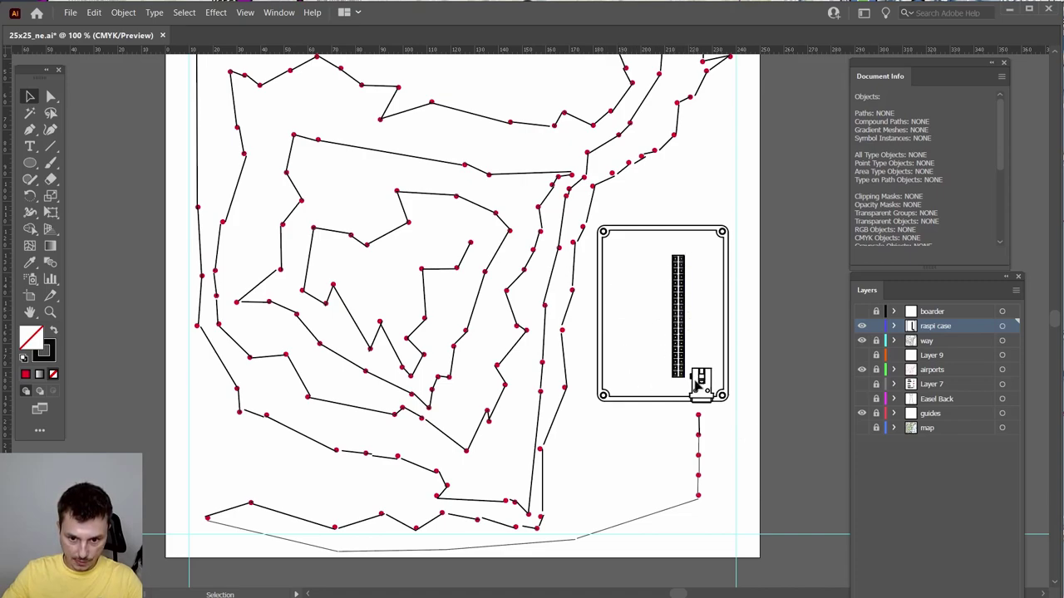
{"action": "left_click_drag", "start_coordinate": [595, 218], "coordinate": [744, 421]}
{"action": "left_click_drag", "start_coordinate": [649, 408], "coordinate": [596, 398]}
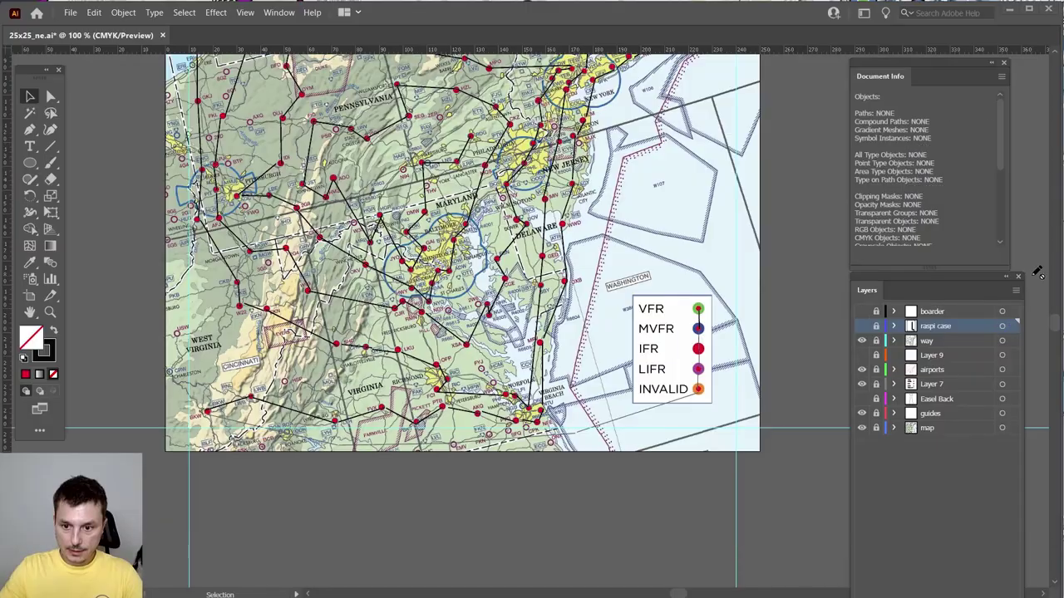
- Examine the LED route across the chart, from the legend circles up to the northern airports
{"action": "scroll", "coordinate": [701, 368], "scroll_direction": "up", "scroll_amount": 9}
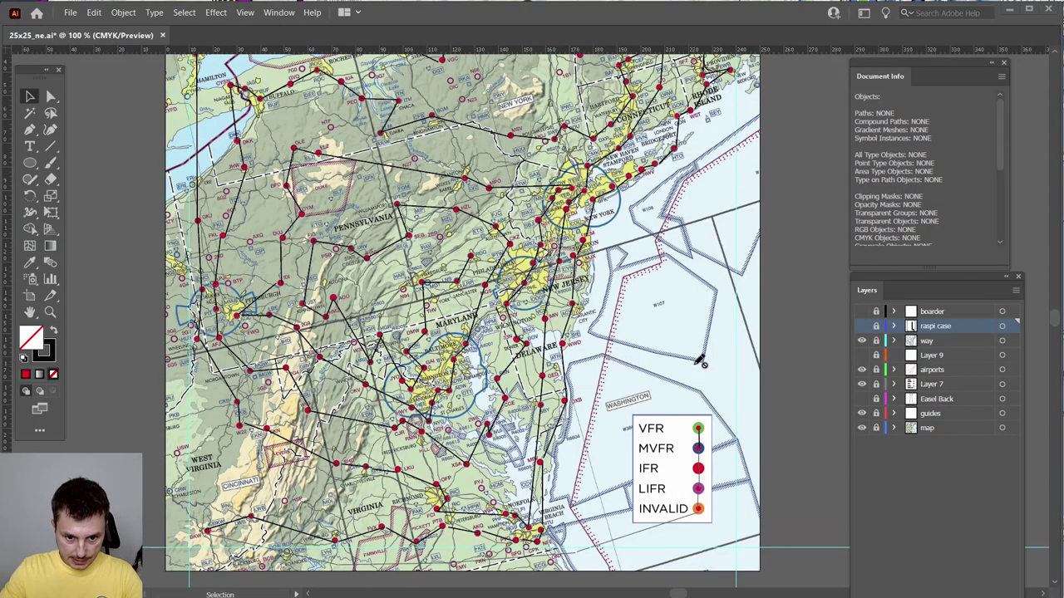
{"action": "scroll", "coordinate": [698, 361], "scroll_direction": "down", "scroll_amount": 5}
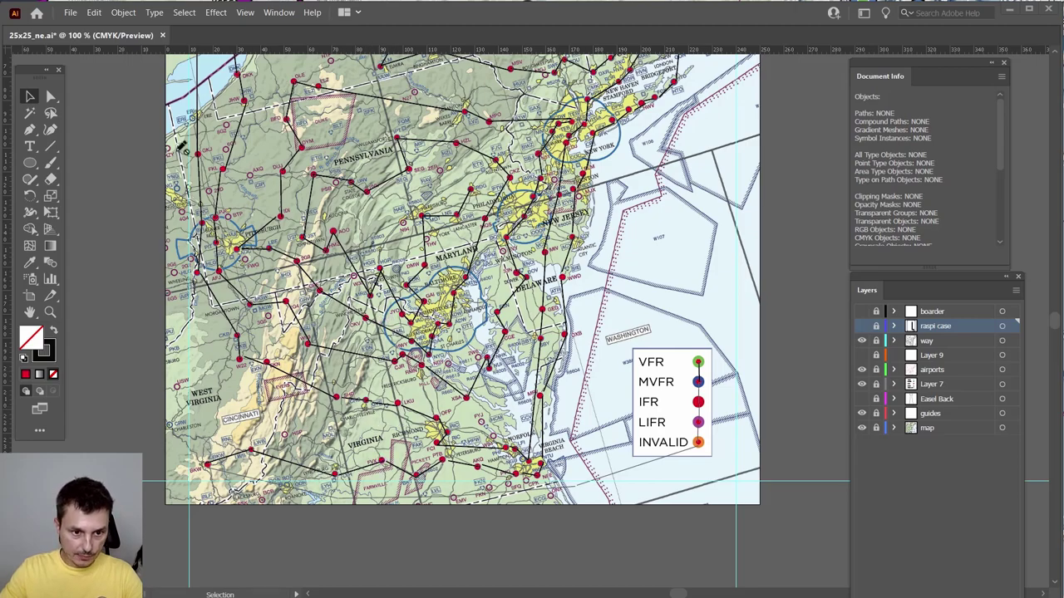
{"action": "scroll", "coordinate": [481, 260], "scroll_direction": "up", "scroll_amount": 3}
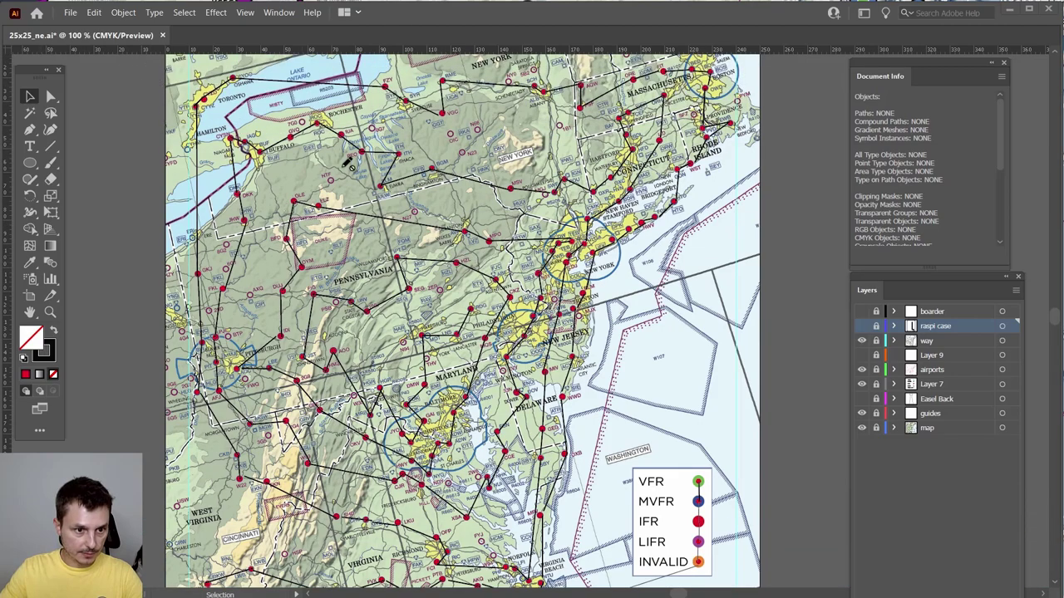
{"action": "scroll", "coordinate": [579, 247], "scroll_direction": "down", "scroll_amount": 2}
{"action": "scroll", "coordinate": [576, 249], "scroll_direction": "down", "scroll_amount": 1}
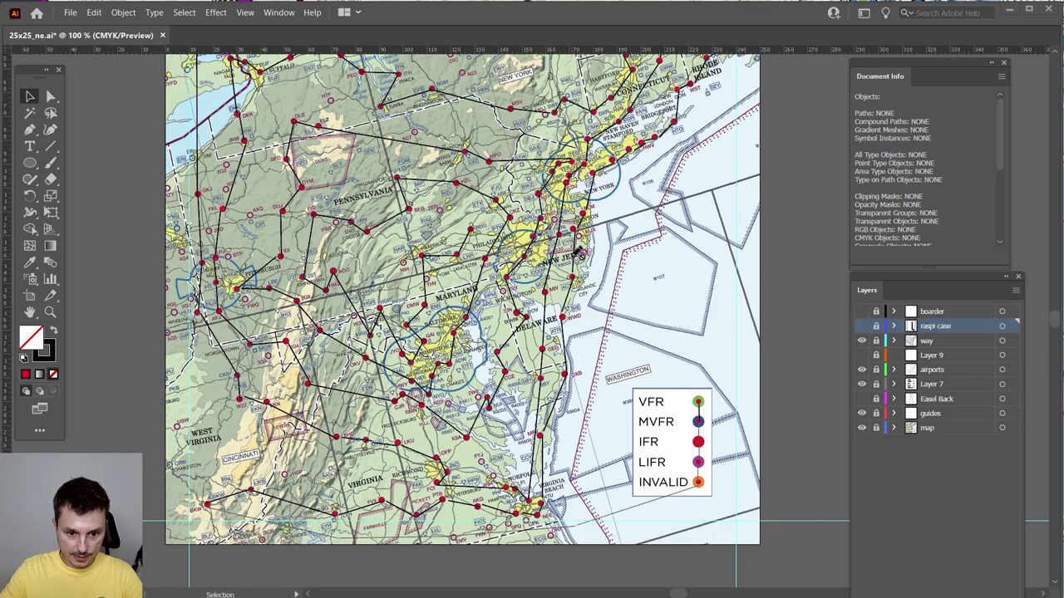
- Bring the Excel airport list beside the chart and compare KBKW, KLWB and KLYH with the first airports on the route
{"action": "left_click_drag", "start_coordinate": [1063, 92], "coordinate": [719, 74]}
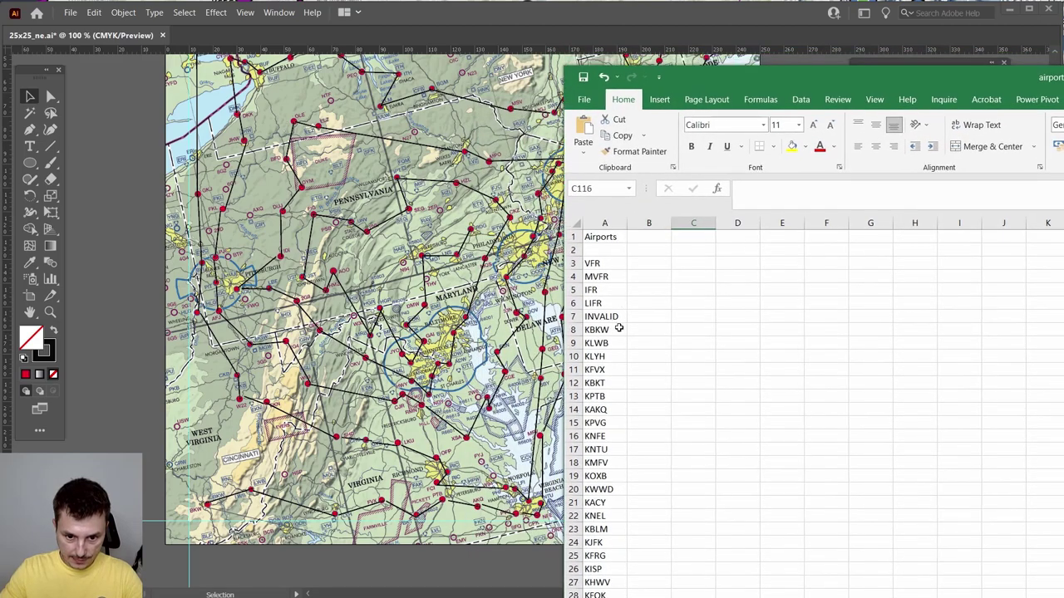
{"action": "left_click_drag", "start_coordinate": [828, 82], "coordinate": [1057, 110]}
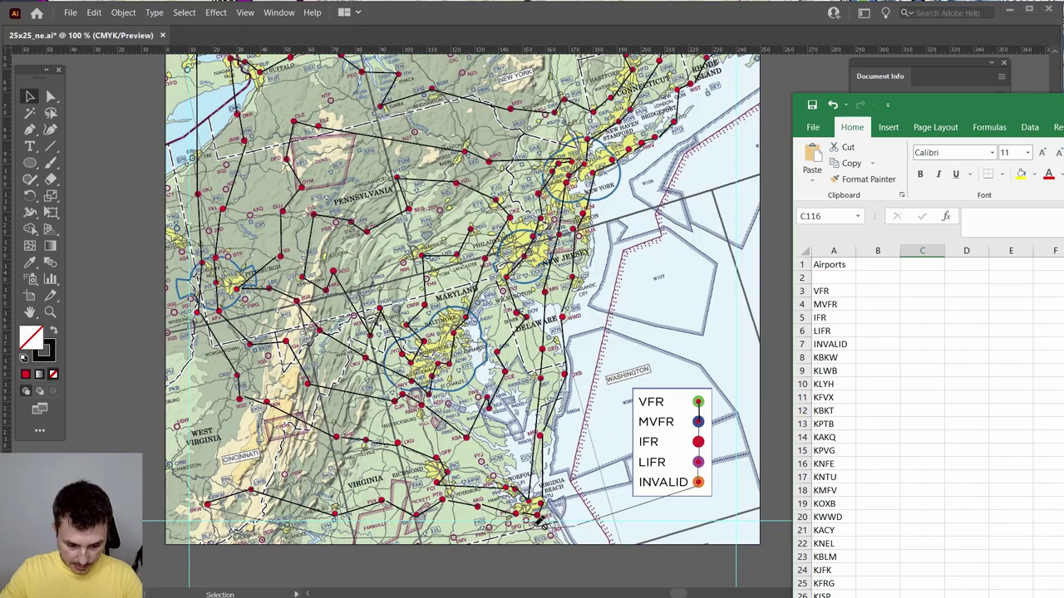
{"action": "scroll", "coordinate": [539, 522], "scroll_direction": "up", "scroll_amount": 2}
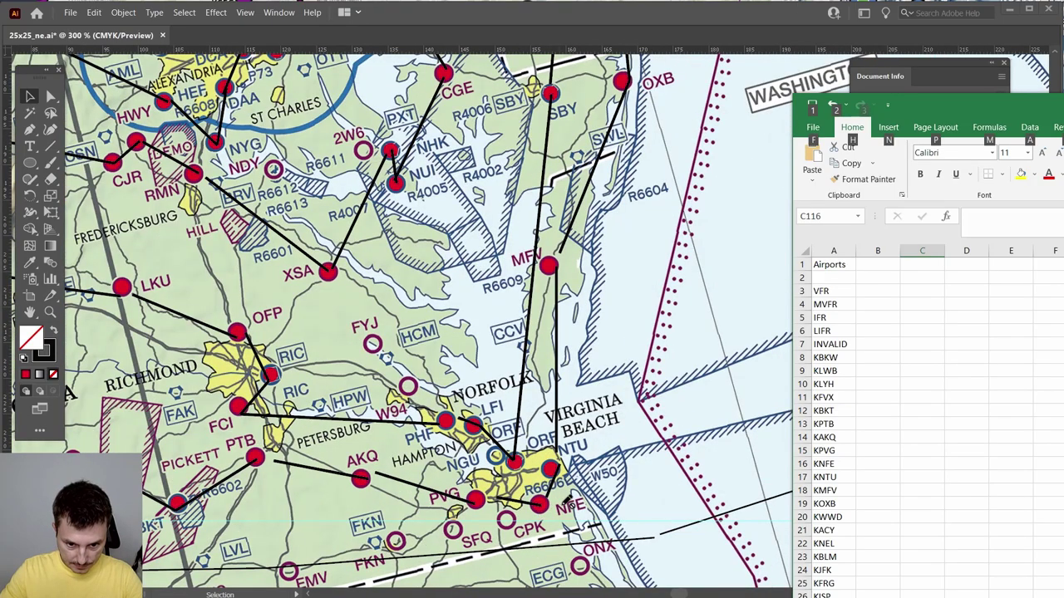
{"action": "key", "text": "alt+Tab"}
{"action": "left_click_drag", "start_coordinate": [260, 446], "coordinate": [884, 290]}
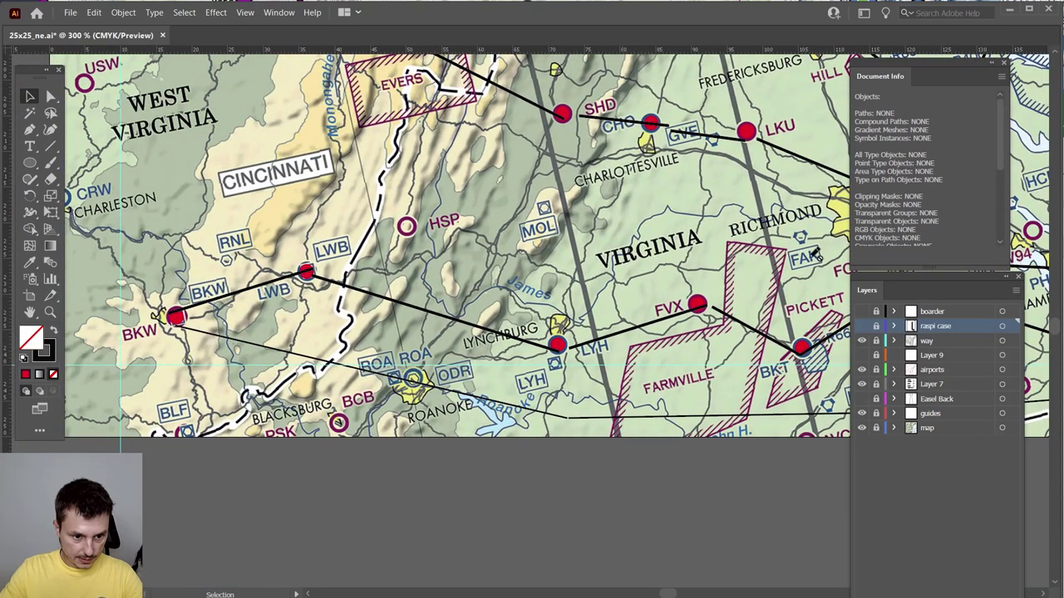
{"action": "key", "text": "alt+Tab"}
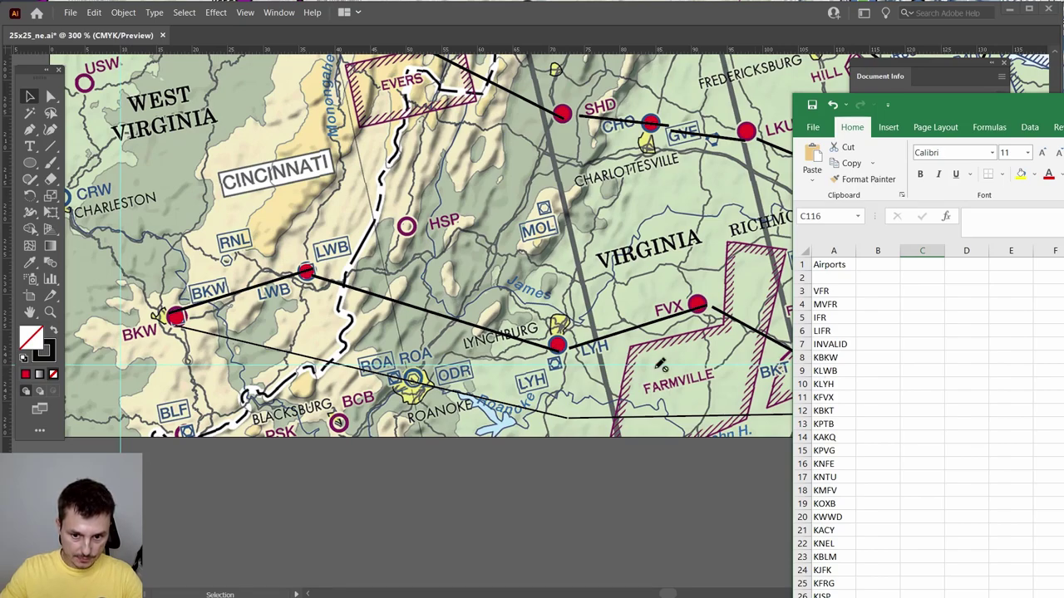
{"action": "left_click", "coordinate": [820, 359]}
{"action": "left_click", "coordinate": [822, 371]}
{"action": "left_click", "coordinate": [823, 384]}
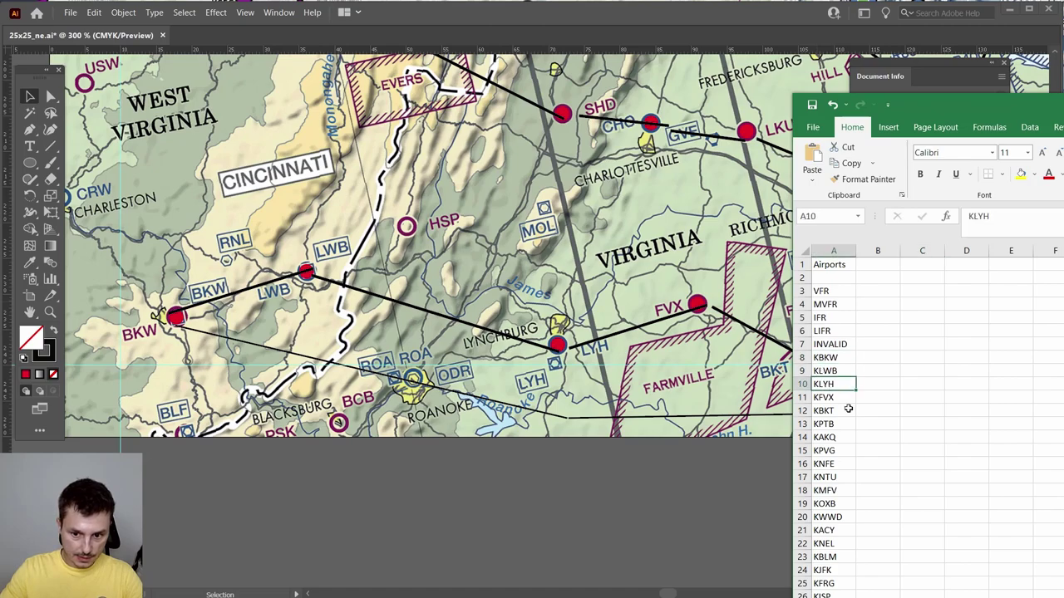
- Look through the Airports column to its last entry, KRDG in row 165, and return to the top of the list
{"action": "mouse_move", "coordinate": [897, 104]}
{"action": "left_mouse_down"}
{"action": "mouse_move", "coordinate": [946, 113]}
{"action": "mouse_move", "coordinate": [911, 108]}
{"action": "left_mouse_up"}
{"action": "scroll", "coordinate": [857, 365], "scroll_direction": "down", "scroll_amount": 20}
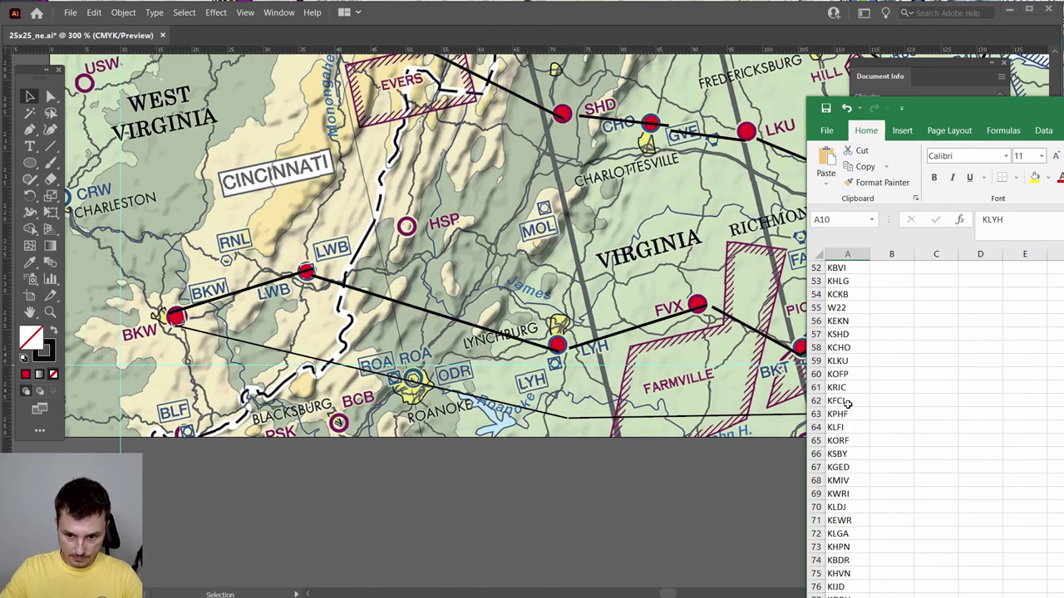
{"action": "scroll", "coordinate": [846, 403], "scroll_direction": "down", "scroll_amount": 20}
{"action": "scroll", "coordinate": [840, 411], "scroll_direction": "up", "scroll_amount": 10}
{"action": "left_click", "coordinate": [838, 455]}
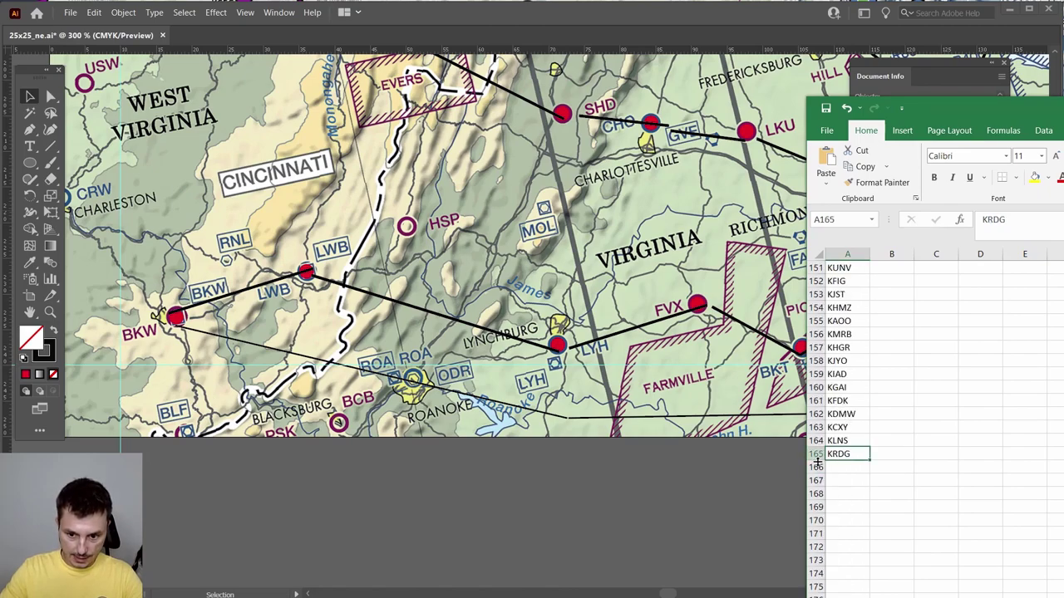
{"action": "scroll", "coordinate": [835, 440], "scroll_direction": "up", "scroll_amount": 20}
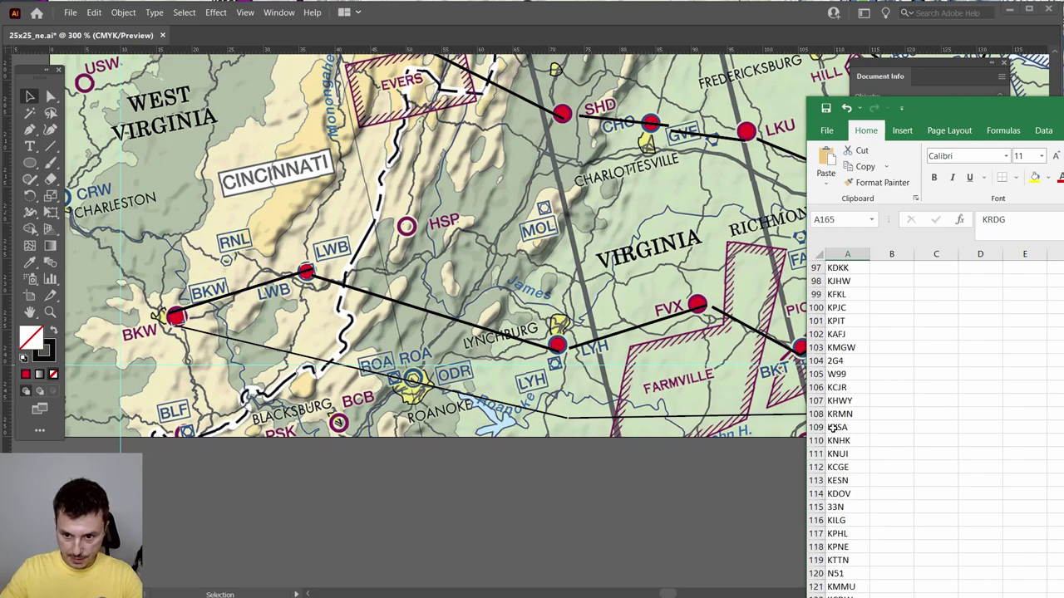
{"action": "scroll", "coordinate": [832, 424], "scroll_direction": "up", "scroll_amount": 15}
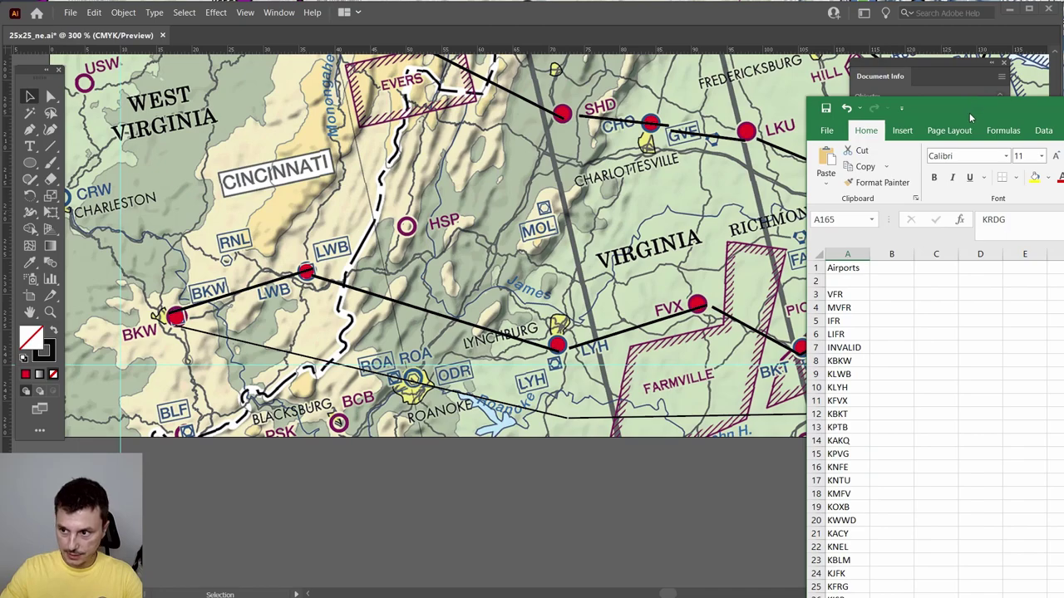
- Follow the chart to the route's inner end at RDG and compare it with the end of the Excel airport list
{"action": "left_click_drag", "start_coordinate": [970, 116], "coordinate": [1063, 155]}
{"action": "left_click", "coordinate": [945, 79]}
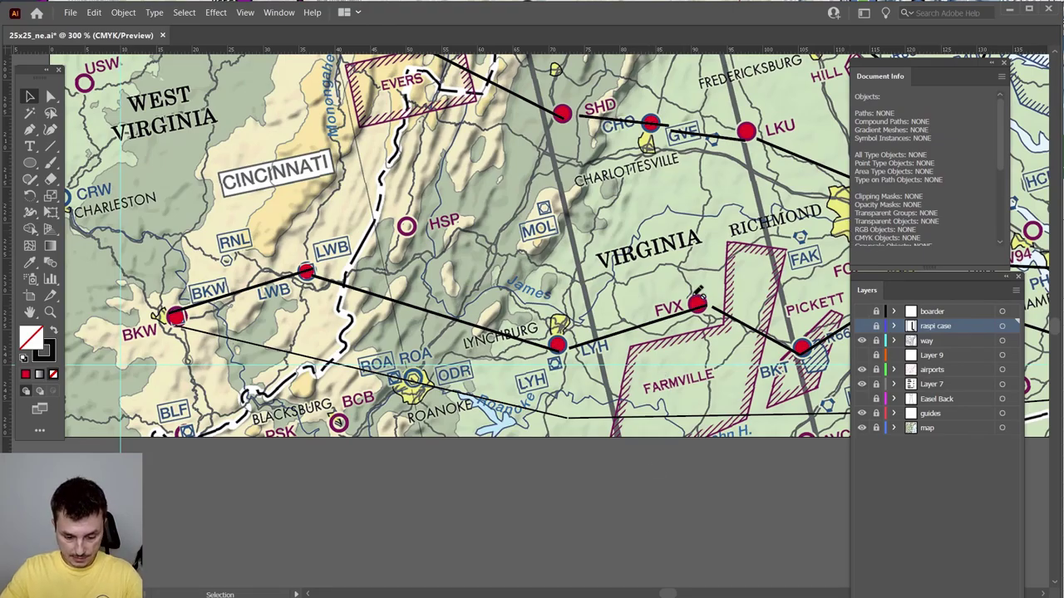
{"action": "left_click_drag", "start_coordinate": [675, 154], "coordinate": [382, 546]}
{"action": "left_click_drag", "start_coordinate": [578, 130], "coordinate": [532, 428]}
{"action": "left_click_drag", "start_coordinate": [522, 165], "coordinate": [447, 219]}
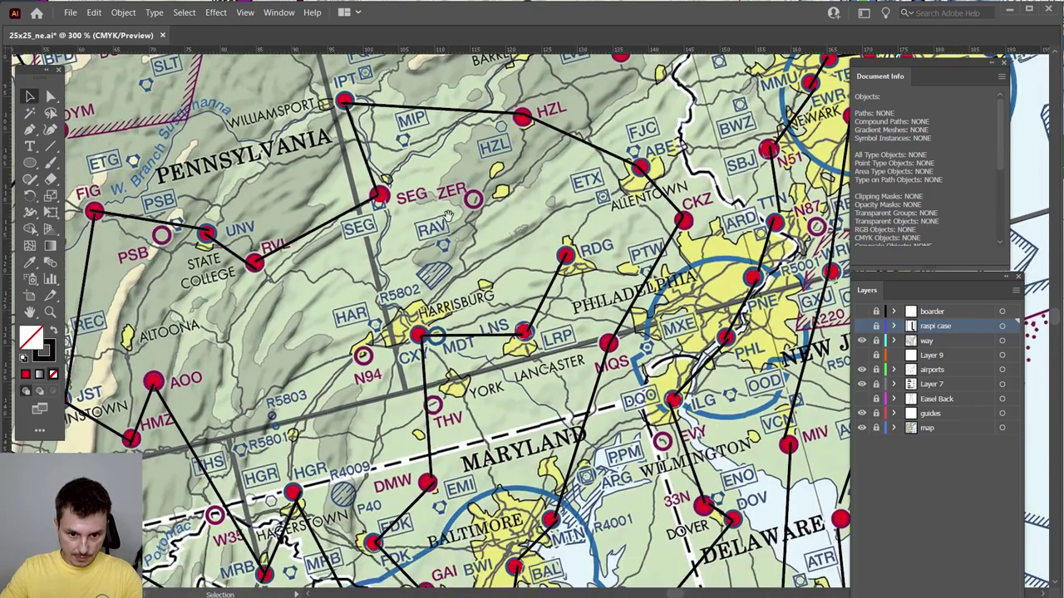
{"action": "left_click_drag", "start_coordinate": [1063, 150], "coordinate": [899, 77]}
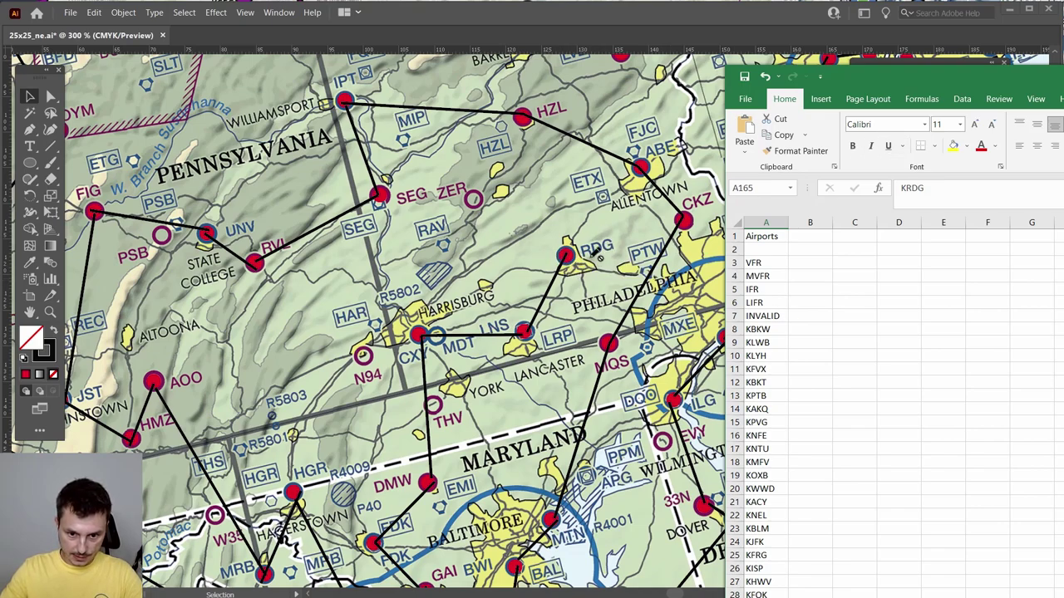
{"action": "scroll", "coordinate": [814, 325], "scroll_direction": "down", "scroll_amount": 20}
{"action": "scroll", "coordinate": [802, 363], "scroll_direction": "up", "scroll_amount": 6}
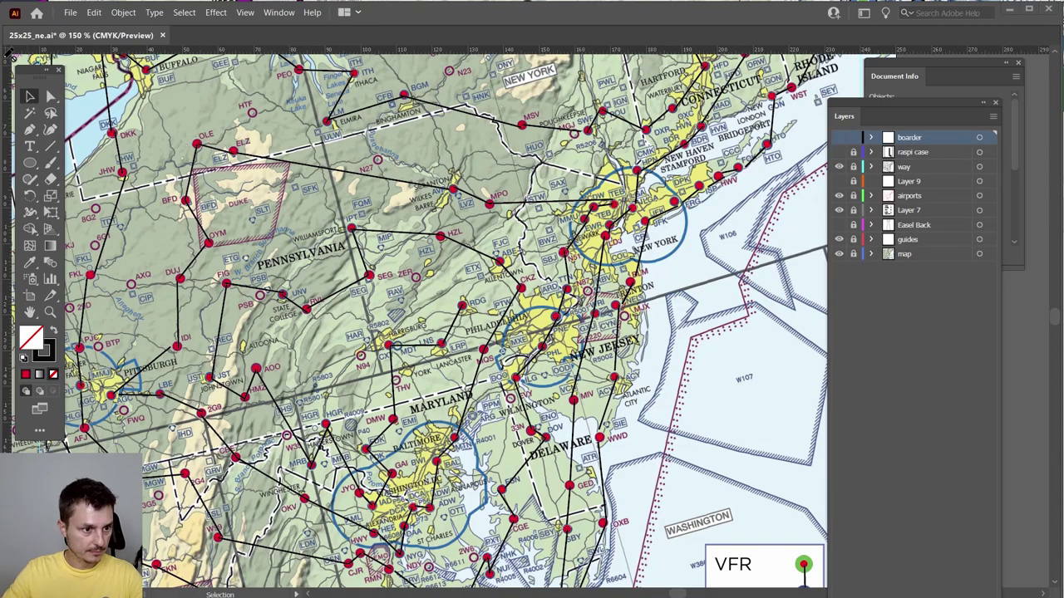
- Return to the full artboard view in Illustrator and create a new layer above the boarder layer
{"action": "scroll", "coordinate": [303, 145], "scroll_direction": "down", "scroll_amount": 3}
{"action": "scroll", "coordinate": [303, 145], "scroll_direction": "up", "scroll_amount": 1}
{"action": "scroll", "coordinate": [304, 146], "scroll_direction": "up", "scroll_amount": 2}
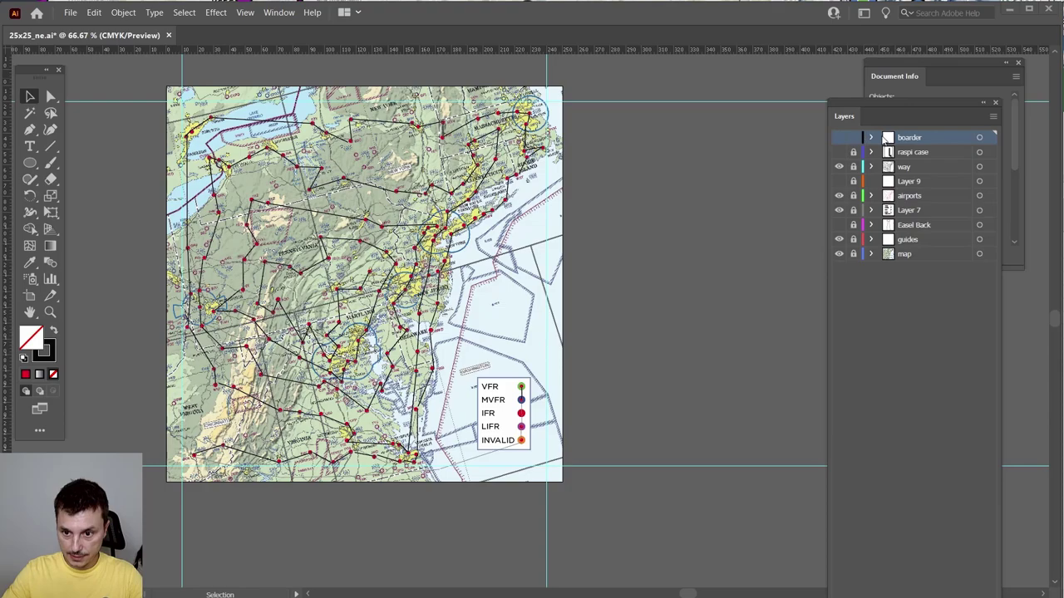
{"action": "left_click_drag", "start_coordinate": [921, 112], "coordinate": [885, 60]}
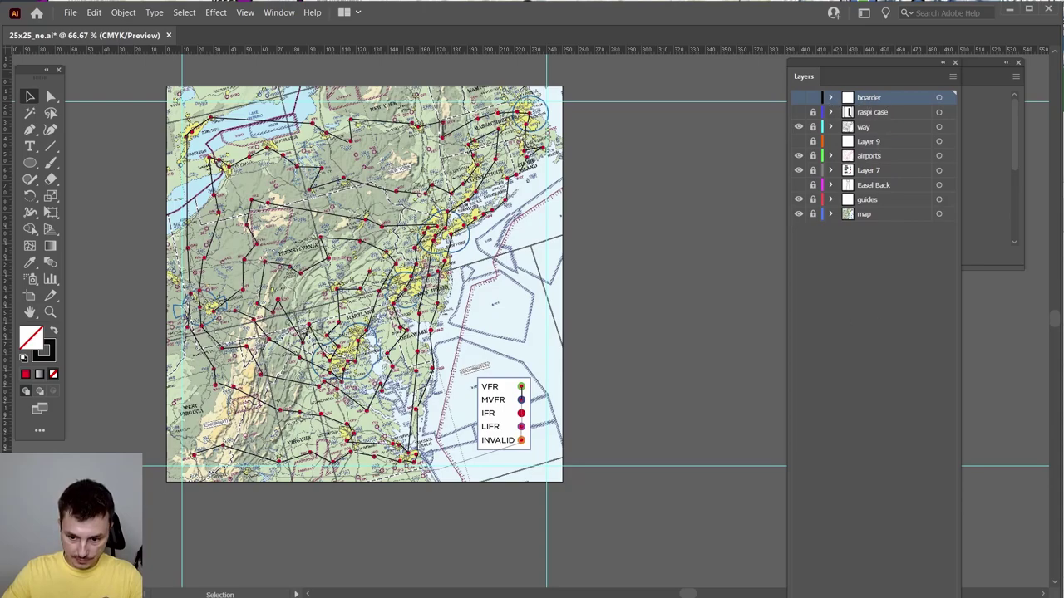
{"action": "key", "text": "ctrl+l"}
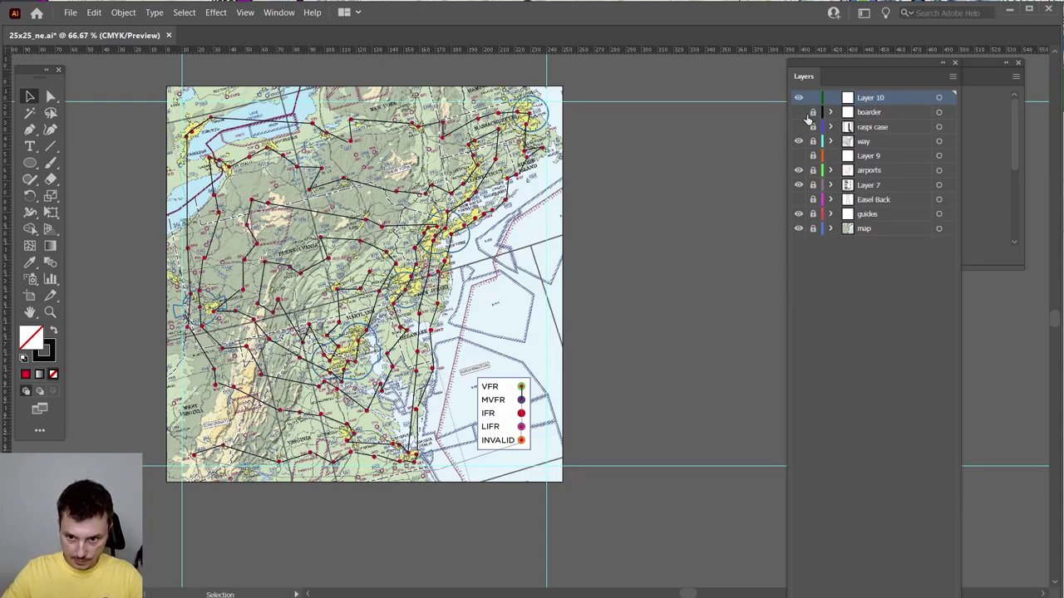
- Draw an unfilled, black-stroked rectangle from the artboard's upper-left corner and enlarge it to about 74 × 58 mm
{"action": "left_click", "coordinate": [31, 170]}
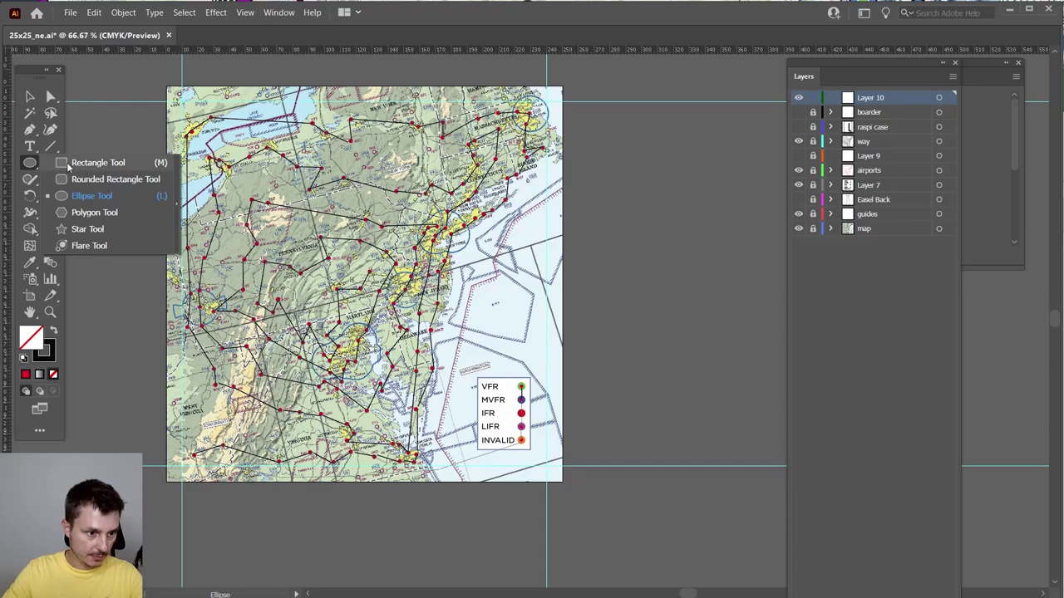
{"action": "left_click", "coordinate": [90, 163]}
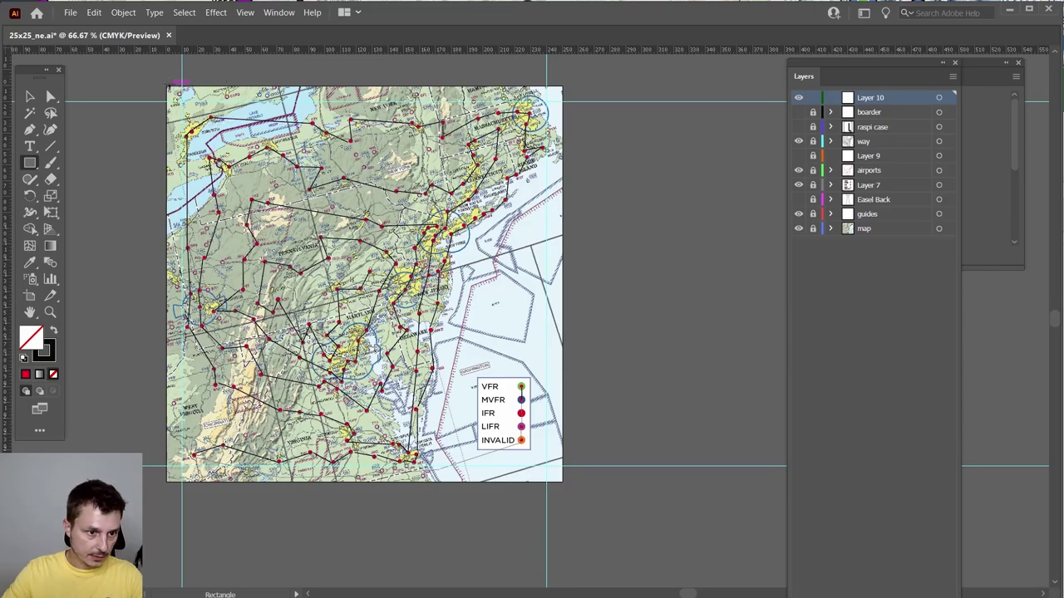
{"action": "scroll", "coordinate": [157, 85], "scroll_direction": "up", "scroll_amount": 5}
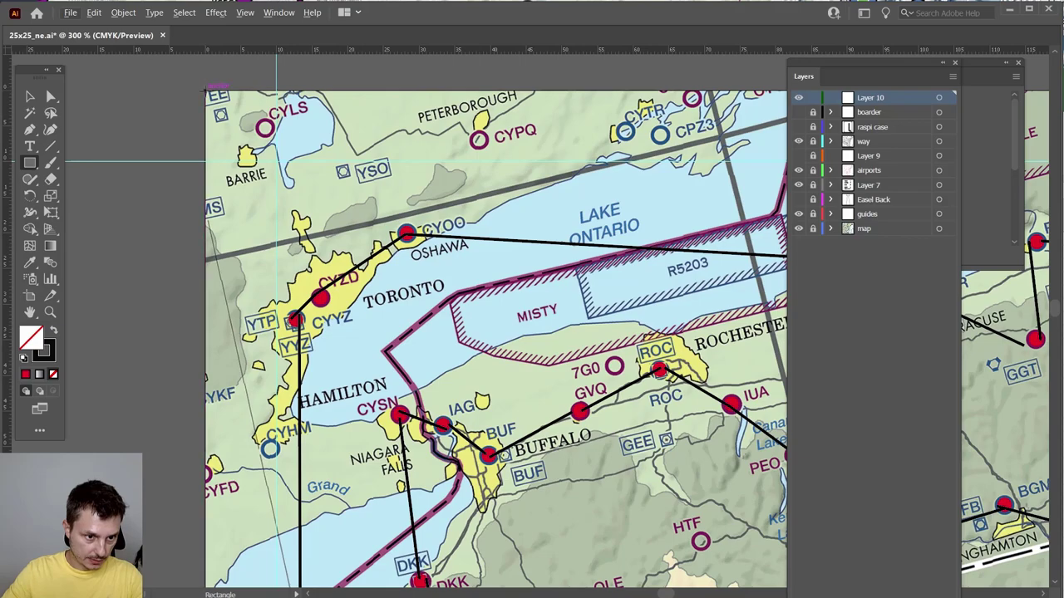
{"action": "mouse_move", "coordinate": [206, 90]}
{"action": "left_mouse_down"}
{"action": "mouse_move", "coordinate": [293, 151]}
{"action": "mouse_move", "coordinate": [293, 177]}
{"action": "left_mouse_up"}
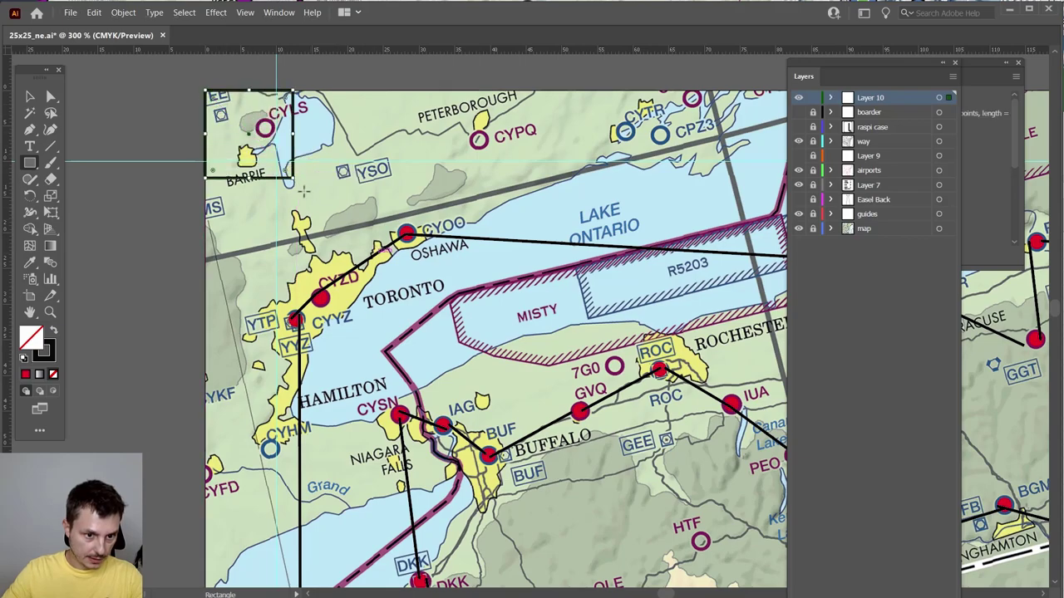
{"action": "key", "text": "v"}
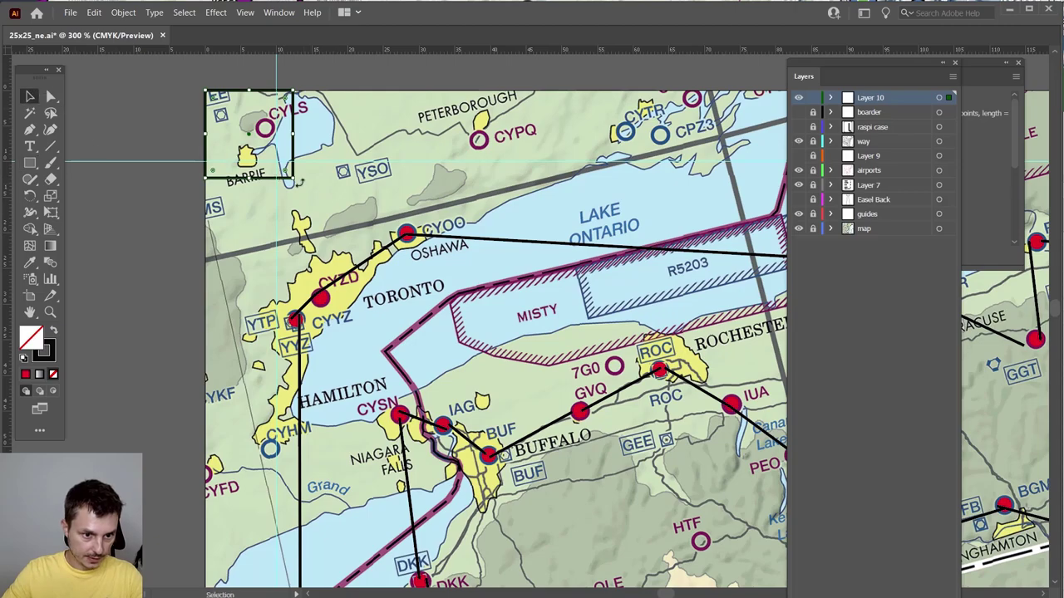
{"action": "left_click_drag", "start_coordinate": [292, 177], "coordinate": [734, 506]}
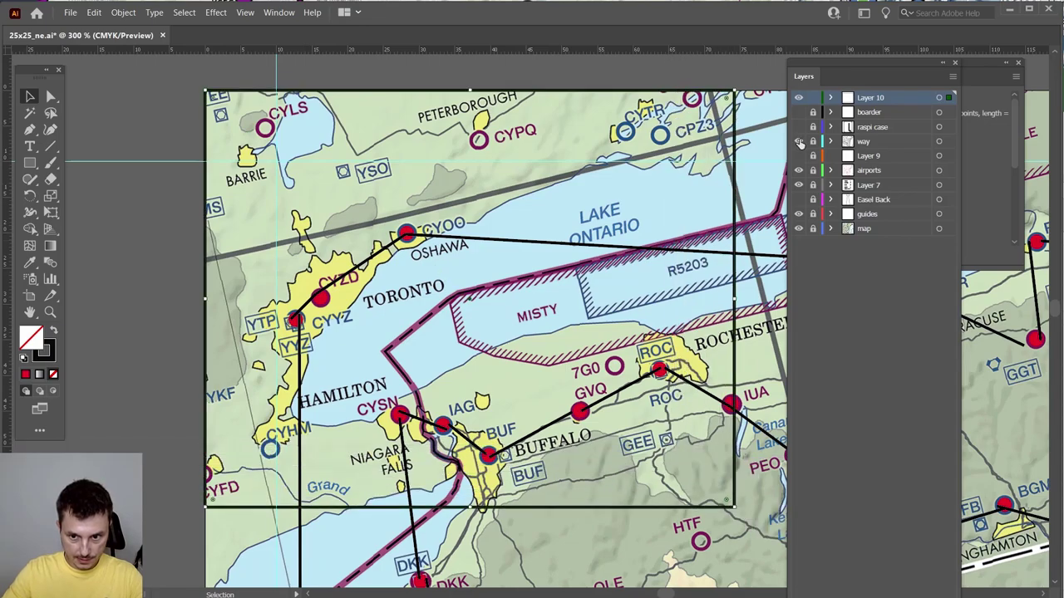
- Set the new rectangle's width and height to 250 mm each, clearing the floating panels out of the way
{"action": "left_click_drag", "start_coordinate": [887, 64], "coordinate": [994, 191]}
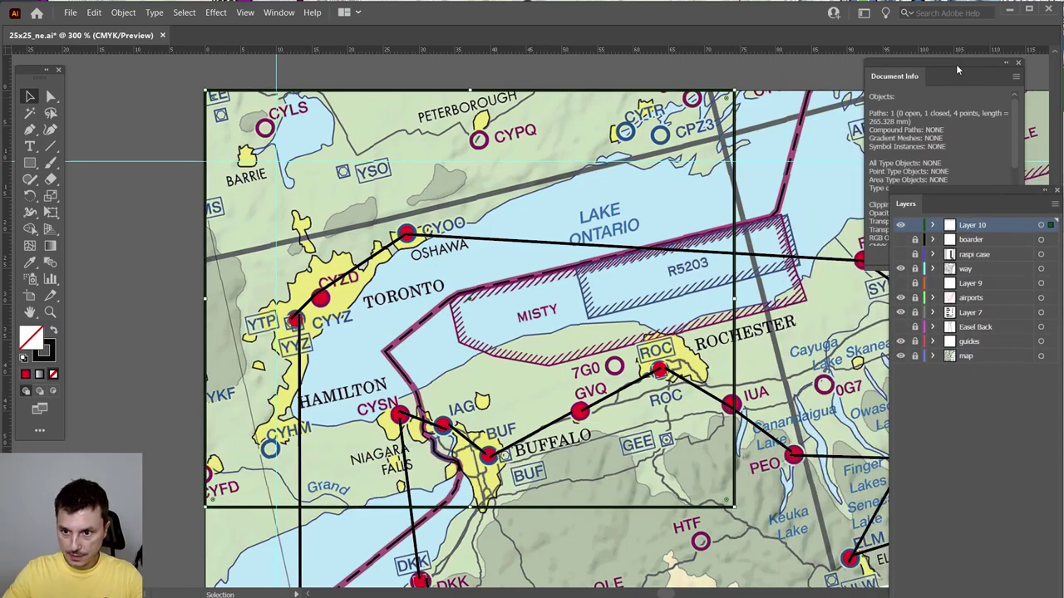
{"action": "left_click_drag", "start_coordinate": [1063, 98], "coordinate": [756, 97]}
{"action": "left_click", "coordinate": [815, 167]}
{"action": "type", "text": "25mm"}
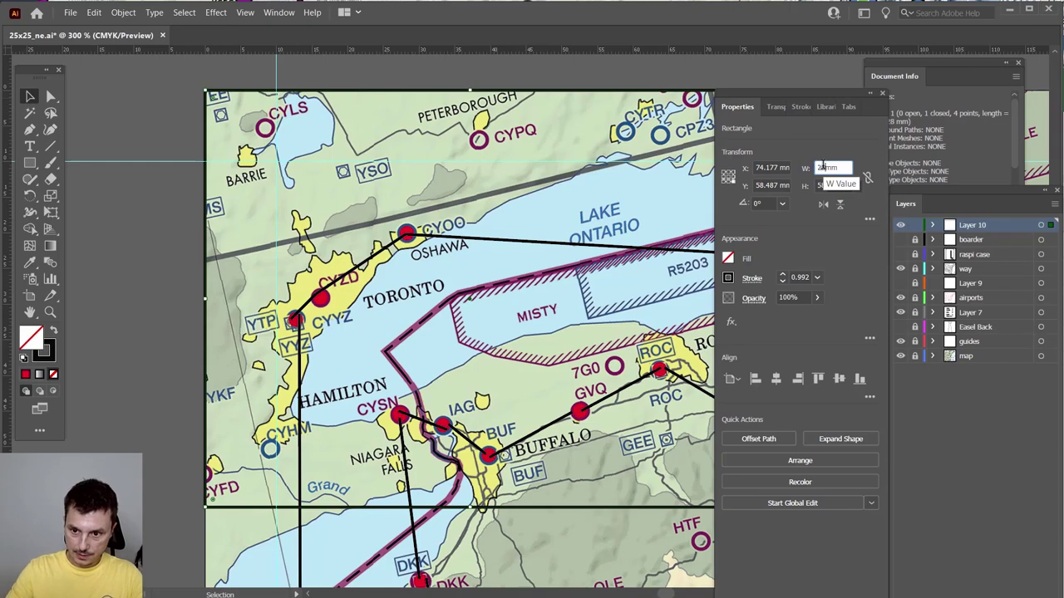
{"action": "key", "text": "Tab"}
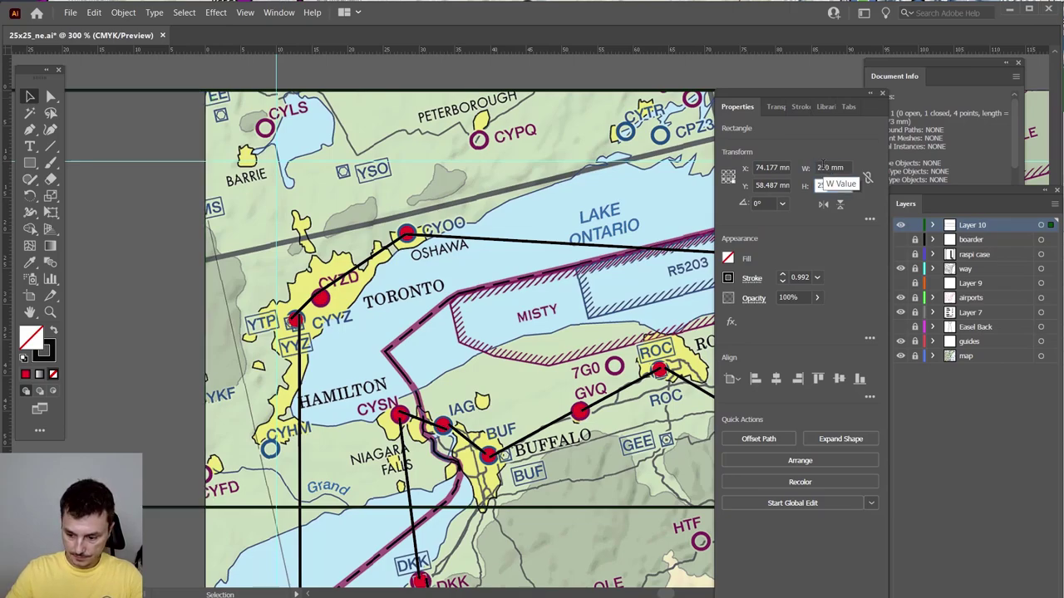
{"action": "type", "text": "25mm"}
{"action": "key", "text": "Return"}
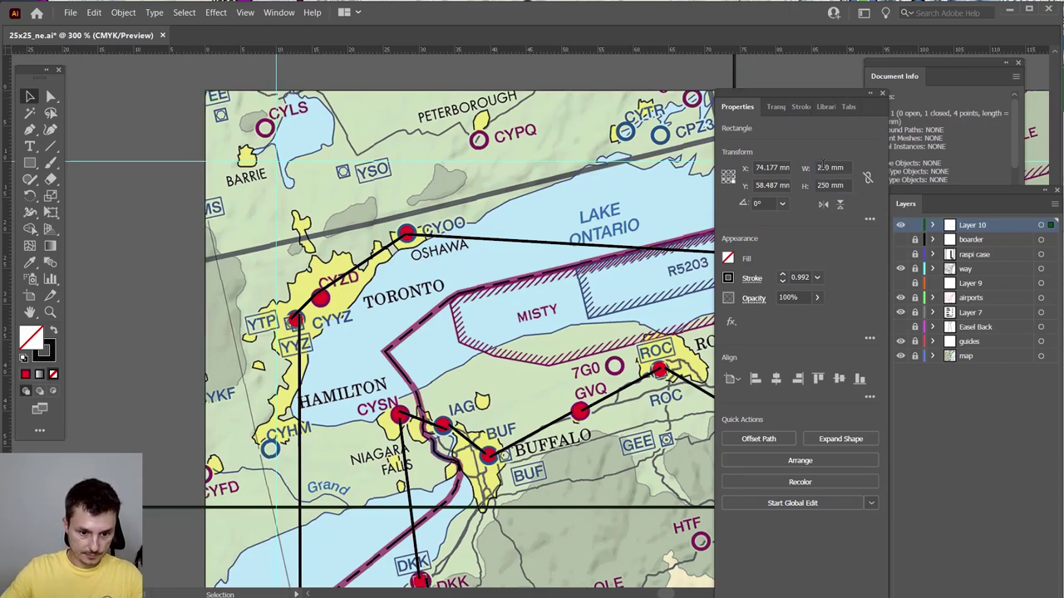
{"action": "left_click_drag", "start_coordinate": [788, 95], "coordinate": [1063, 94]}
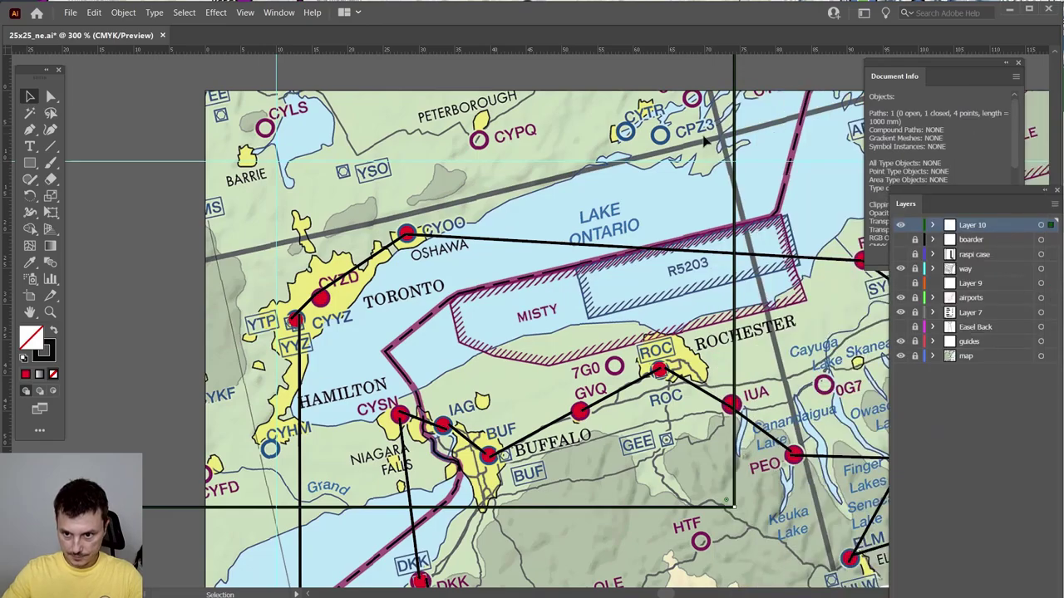
- Move the 250 mm square onto the chart so its upper-left corner sits at the artboard's upper-left corner
{"action": "scroll", "coordinate": [611, 354], "scroll_direction": "down", "scroll_amount": 5}
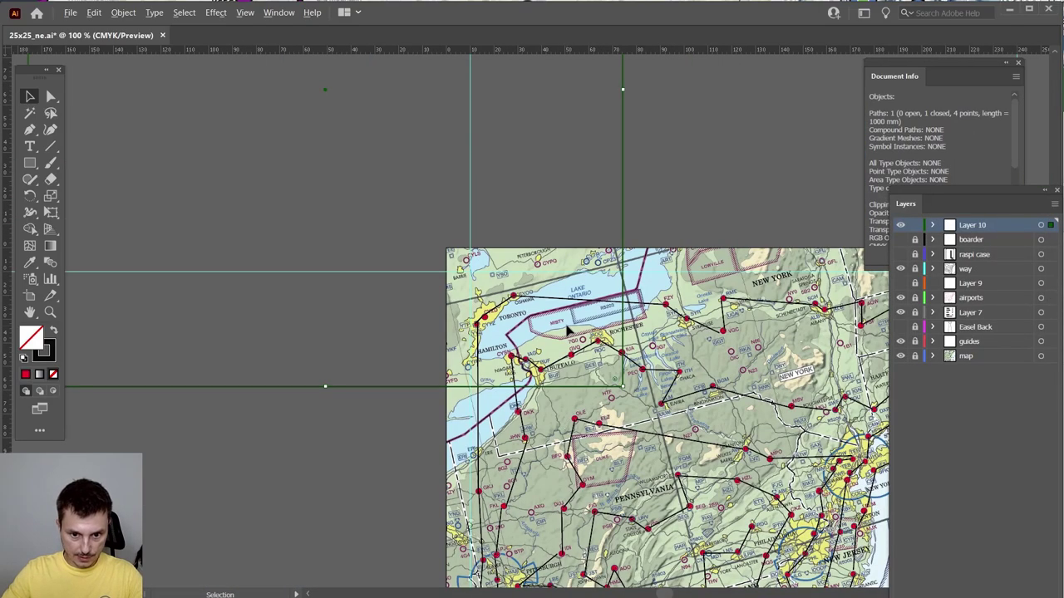
{"action": "left_click_drag", "start_coordinate": [407, 61], "coordinate": [619, 291]}
{"action": "scroll", "coordinate": [566, 310], "scroll_direction": "up", "scroll_amount": 6}
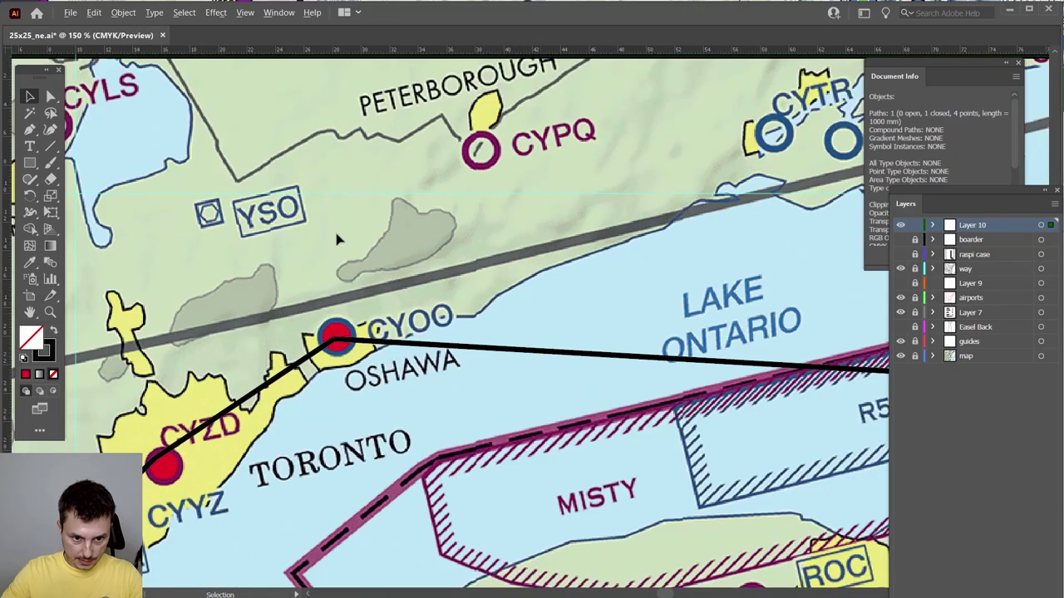
{"action": "scroll", "coordinate": [352, 242], "scroll_direction": "down", "scroll_amount": 2}
{"action": "left_click_drag", "start_coordinate": [238, 170], "coordinate": [214, 177]}
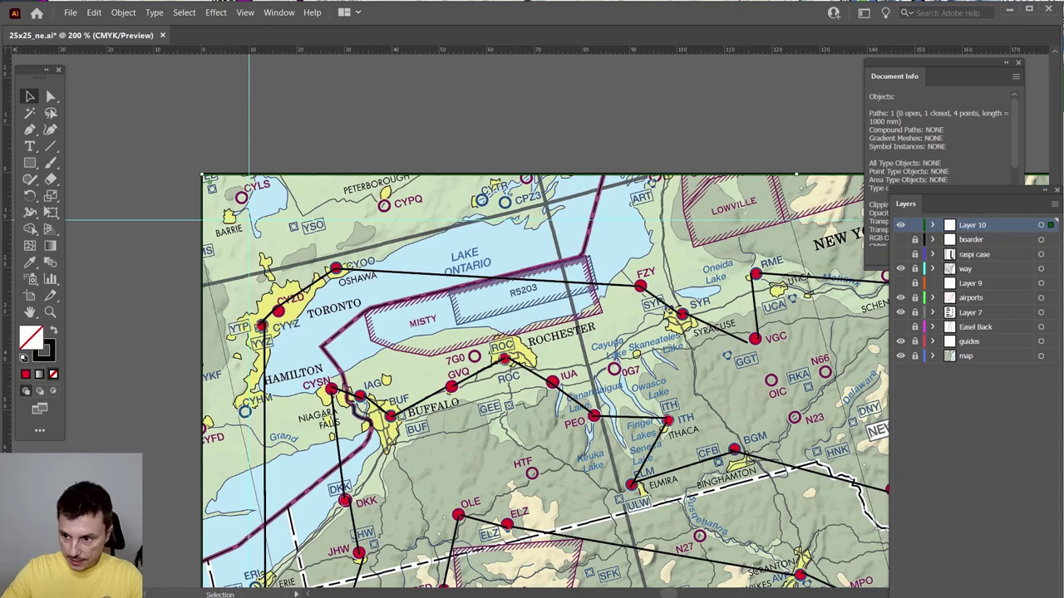
- Reduce the square's stroke weight to 0.01 pt
{"action": "left_click_drag", "start_coordinate": [1061, 125], "coordinate": [753, 66]}
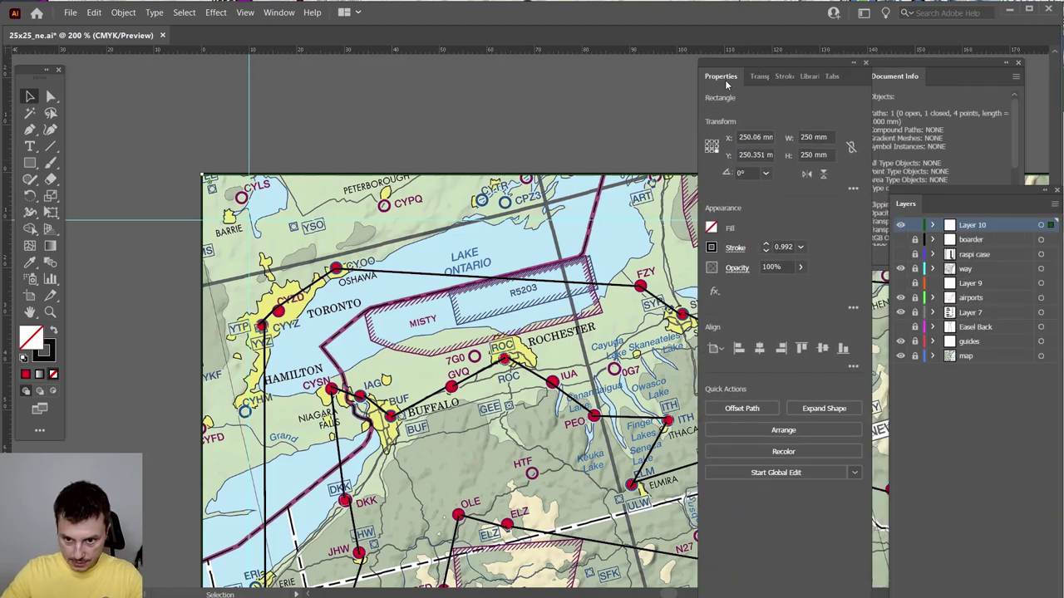
{"action": "left_click", "coordinate": [767, 252]}
{"action": "left_click", "coordinate": [766, 252]}
{"action": "left_click", "coordinate": [766, 252]}
{"action": "left_click", "coordinate": [775, 248]}
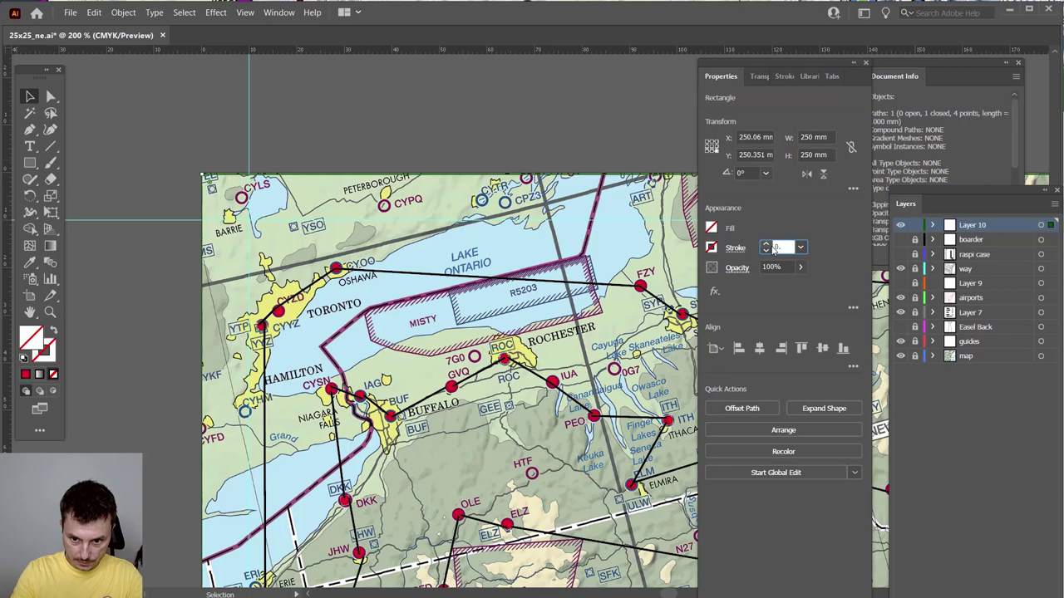
{"action": "key", "text": "Return"}
- Fine-align the thin-stroked square to the artboard's upper-left corner so its lower-right reference point is at X 250 mm, Y 250 mm
{"action": "left_click_drag", "start_coordinate": [292, 177], "coordinate": [290, 175]}
{"action": "scroll", "coordinate": [210, 186], "scroll_direction": "up", "scroll_amount": 7}
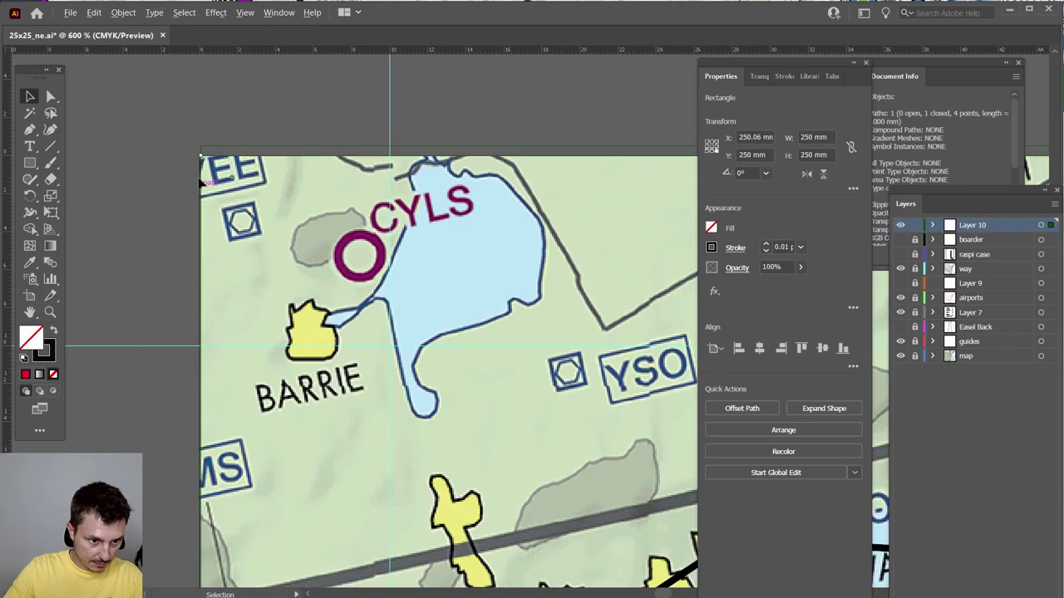
{"action": "left_click_drag", "start_coordinate": [249, 109], "coordinate": [246, 108]}
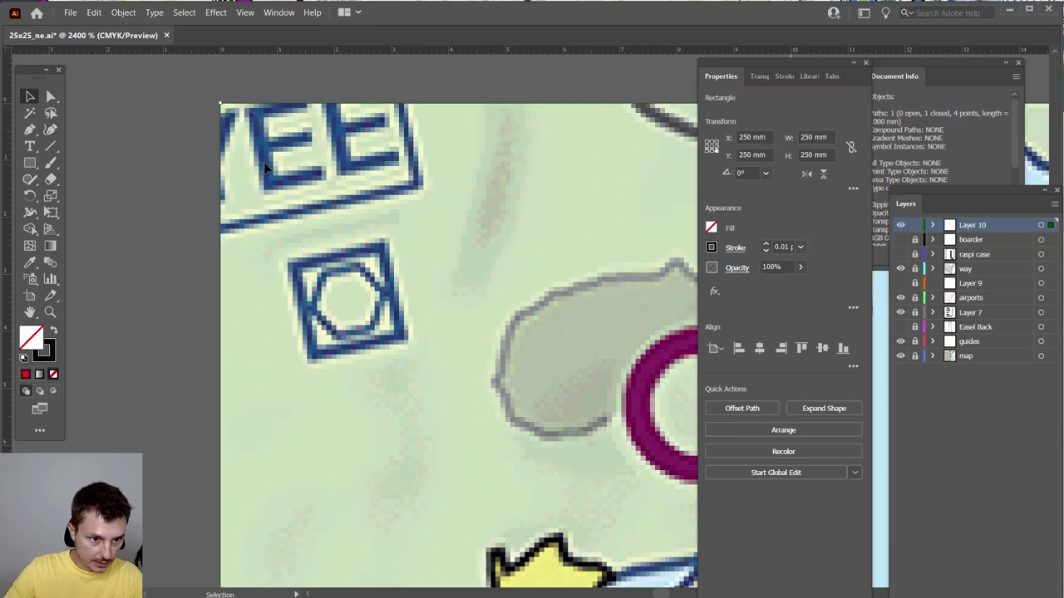
- Stretch the square's lower-right corner slightly outward to the artboard edge, making it about 250.02 × 250.02 mm
{"action": "scroll", "coordinate": [503, 435], "scroll_direction": "down", "scroll_amount": 7}
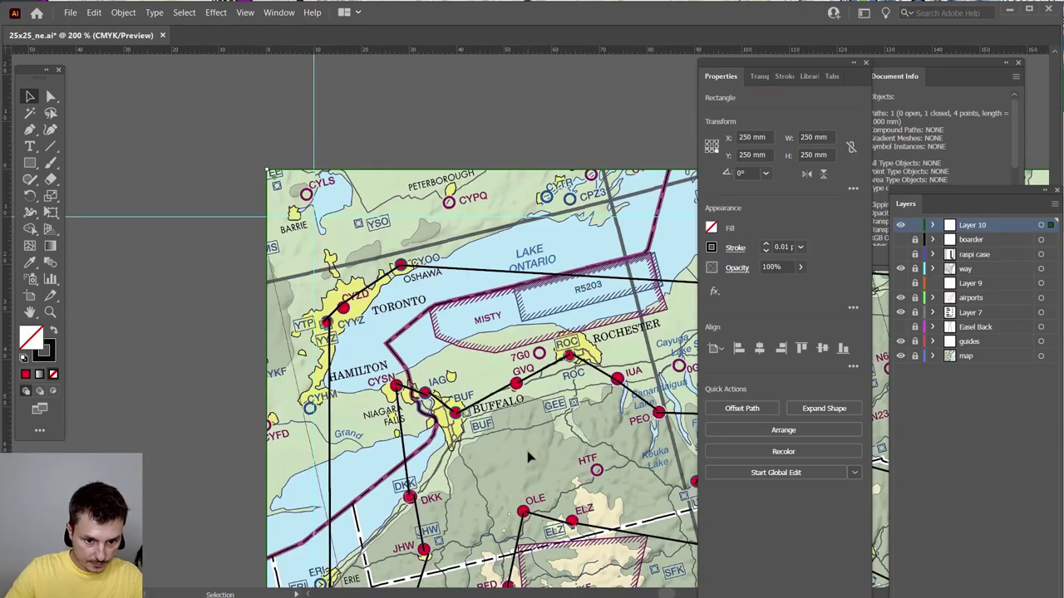
{"action": "left_click_drag", "start_coordinate": [583, 457], "coordinate": [104, 89]}
{"action": "left_click_drag", "start_coordinate": [690, 582], "coordinate": [464, 318]}
{"action": "left_click_drag", "start_coordinate": [554, 451], "coordinate": [214, 116]}
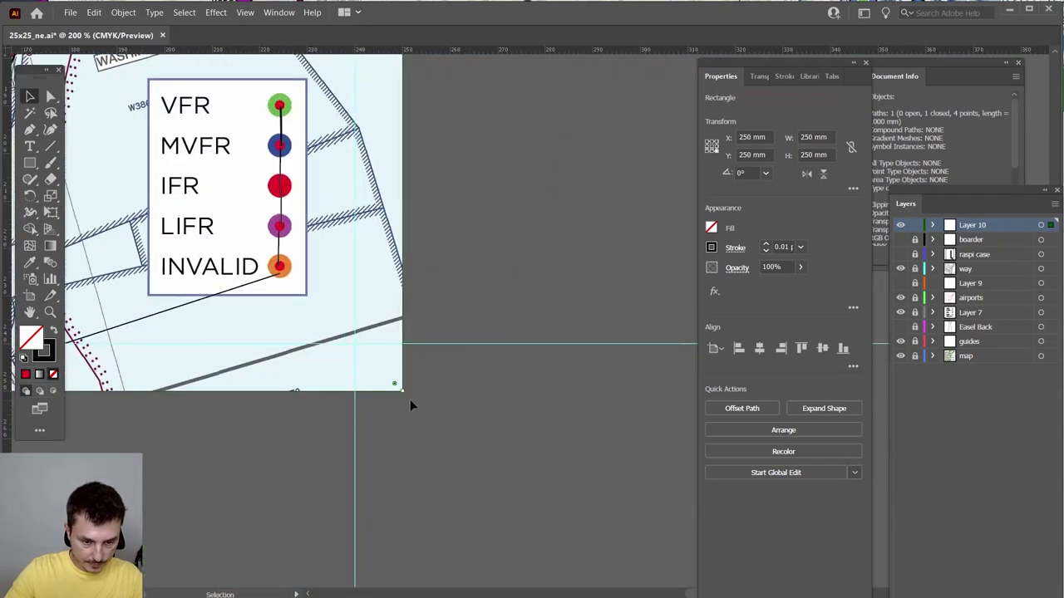
{"action": "scroll", "coordinate": [399, 404], "scroll_direction": "up", "scroll_amount": 10}
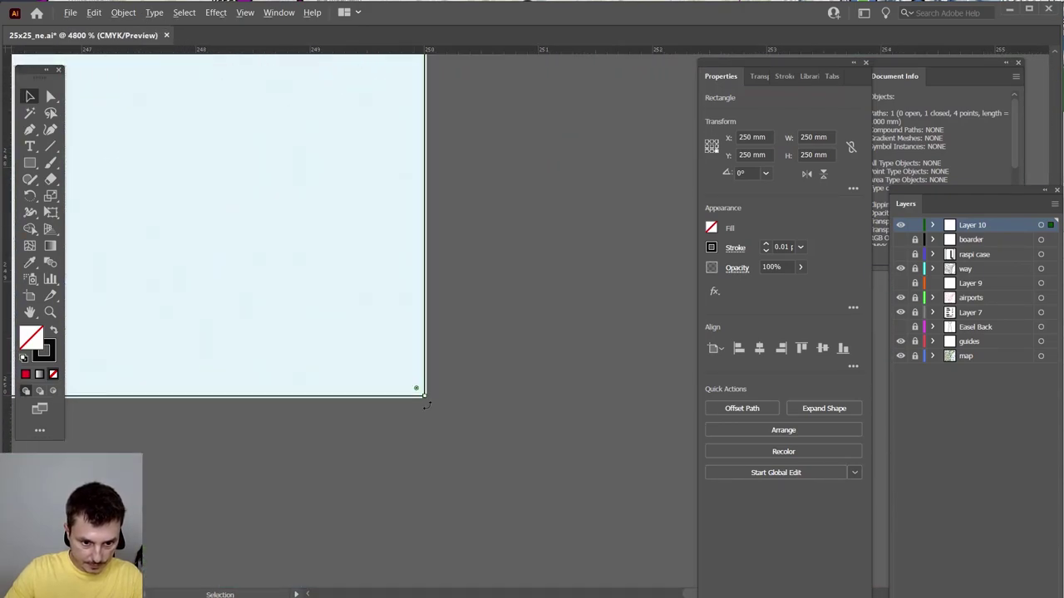
{"action": "left_click_drag", "start_coordinate": [424, 395], "coordinate": [429, 399]}
{"action": "left_click", "coordinate": [487, 404]}
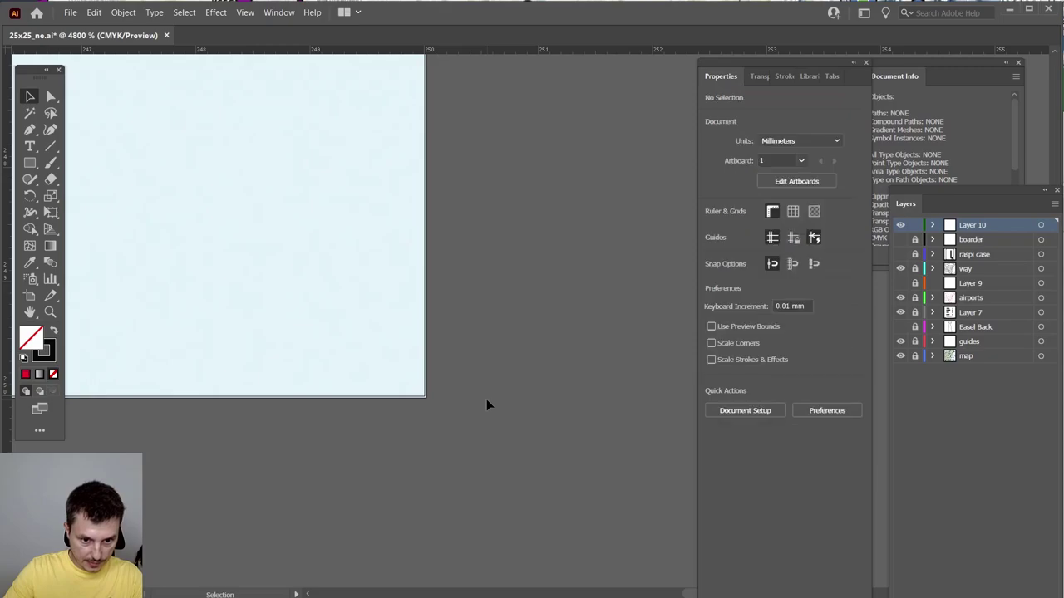
{"action": "left_click", "coordinate": [422, 398]}
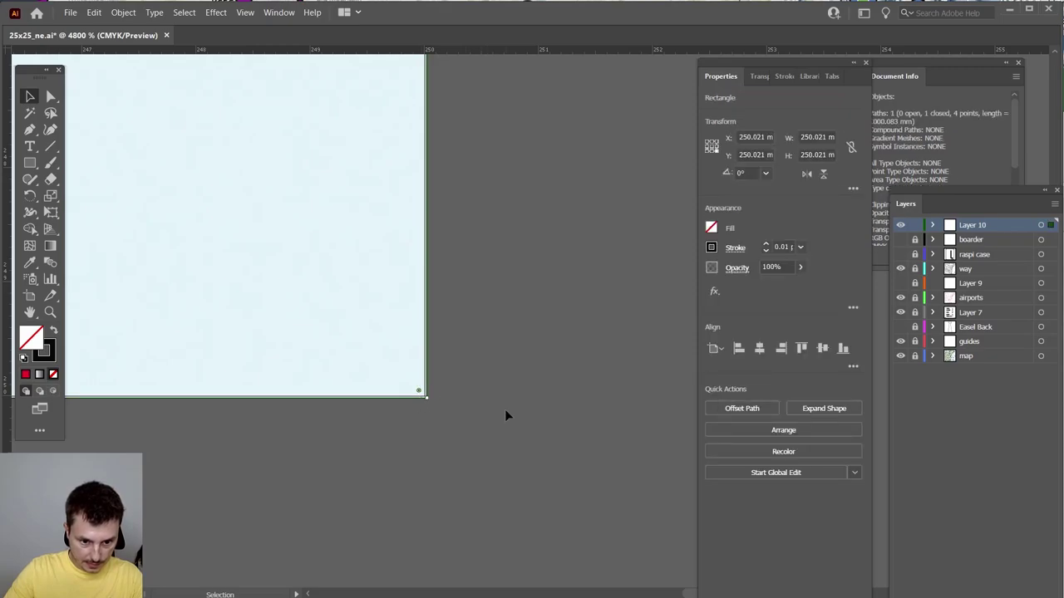
- Inspect the square's upper-left corner up close against the artboard's corner
{"action": "scroll", "coordinate": [425, 381], "scroll_direction": "down", "scroll_amount": 1}
{"action": "scroll", "coordinate": [427, 381], "scroll_direction": "down", "scroll_amount": 4}
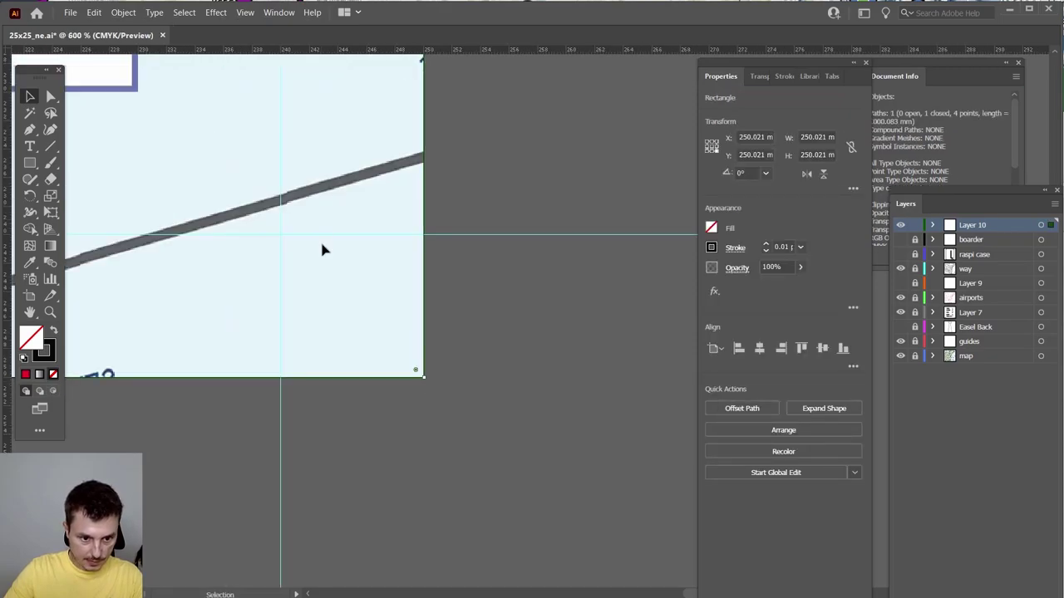
{"action": "scroll", "coordinate": [320, 241], "scroll_direction": "down", "scroll_amount": 4}
{"action": "scroll", "coordinate": [321, 248], "scroll_direction": "down", "scroll_amount": 1}
{"action": "left_click_drag", "start_coordinate": [232, 171], "coordinate": [568, 562]}
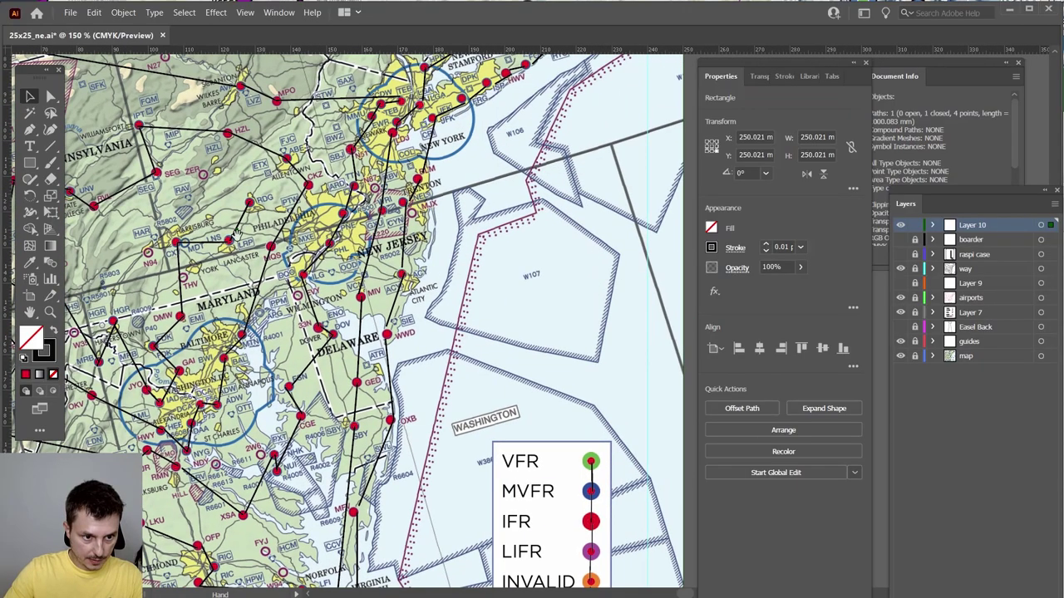
{"action": "left_click_drag", "start_coordinate": [275, 225], "coordinate": [564, 479]}
{"action": "scroll", "coordinate": [264, 197], "scroll_direction": "up", "scroll_amount": 5}
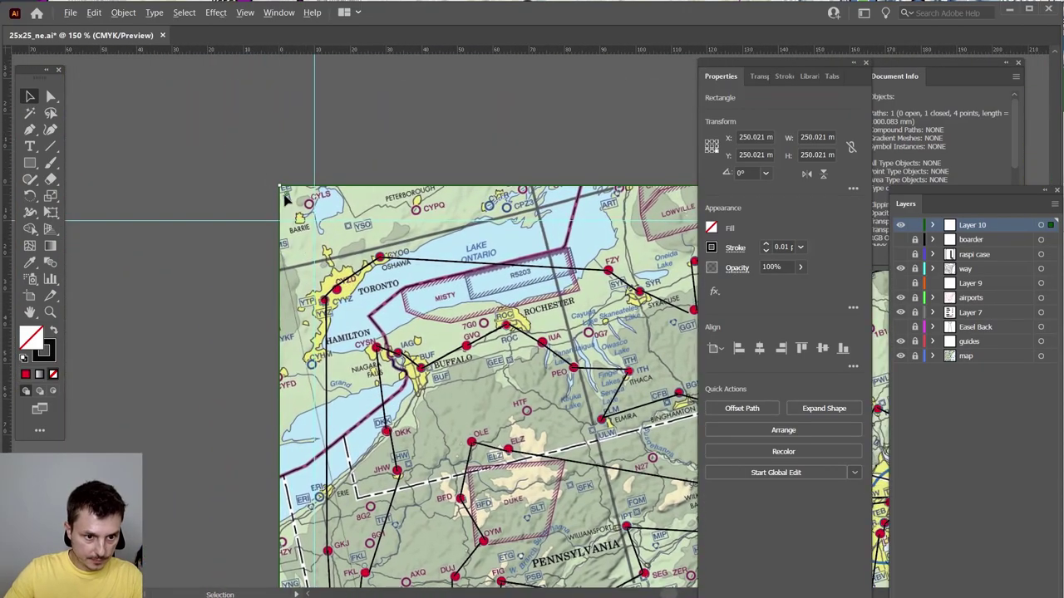
{"action": "scroll", "coordinate": [280, 200], "scroll_direction": "down", "scroll_amount": 3}
{"action": "scroll", "coordinate": [261, 171], "scroll_direction": "up", "scroll_amount": 6}
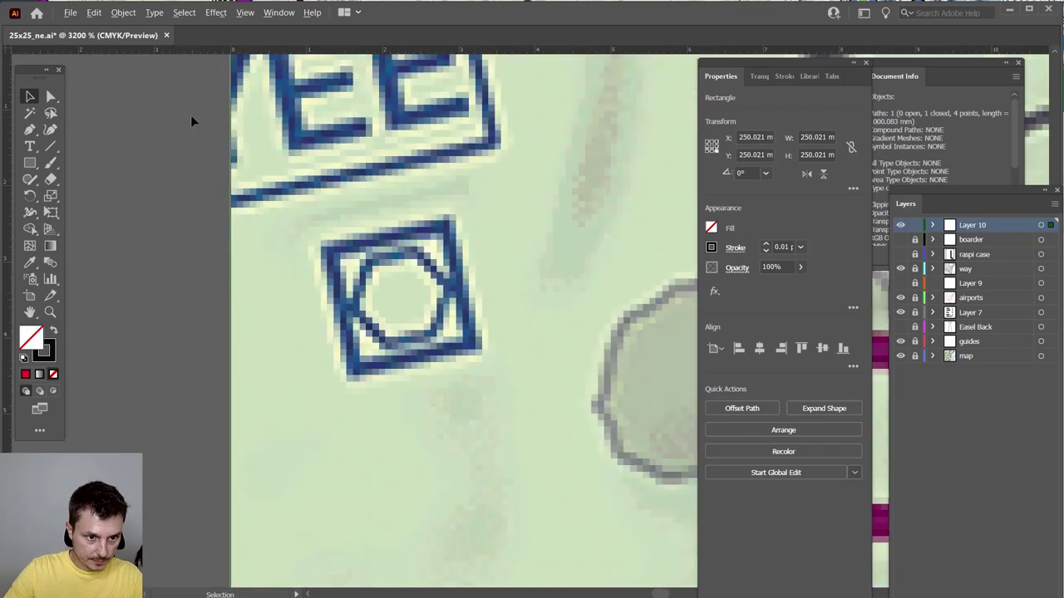
{"action": "scroll", "coordinate": [200, 186], "scroll_direction": "up", "scroll_amount": 3}
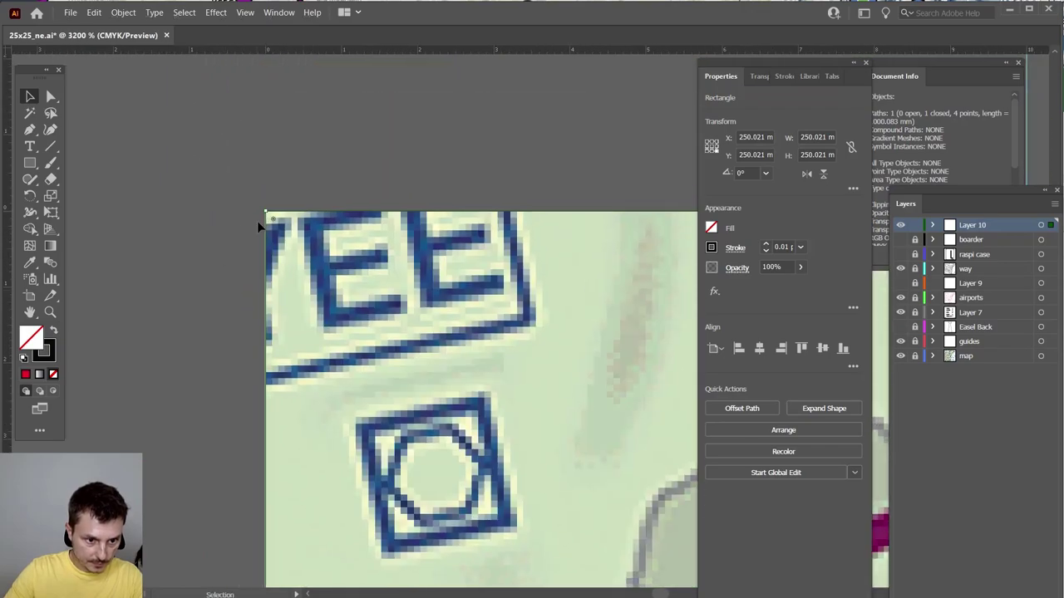
{"action": "scroll", "coordinate": [263, 266], "scroll_direction": "up", "scroll_amount": 1}
{"action": "scroll", "coordinate": [262, 270], "scroll_direction": "down", "scroll_amount": 2}
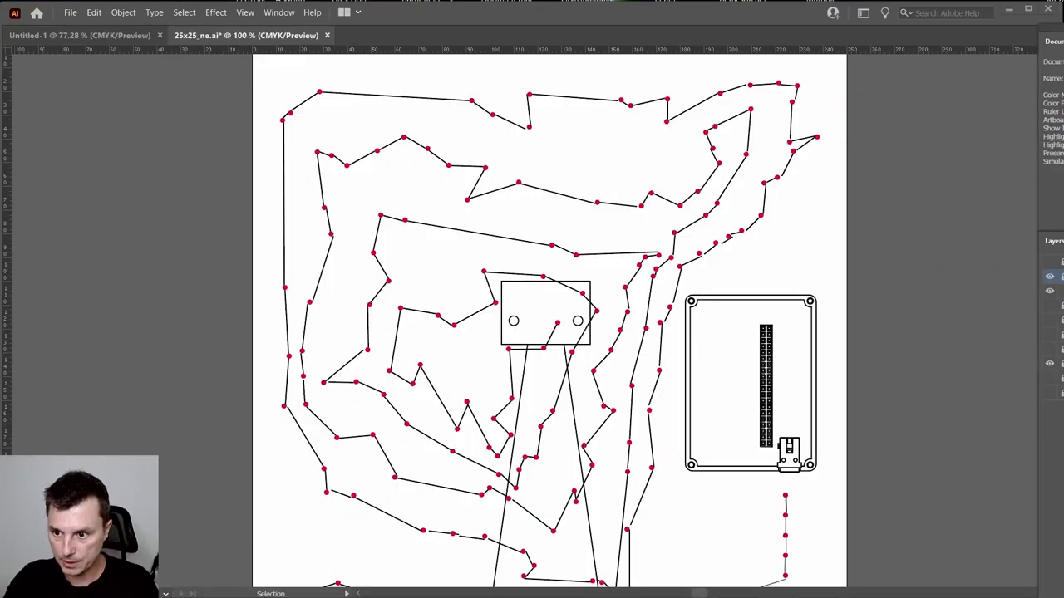
- Compare the back layout with the map layer and look over the copied LED route, easel back and Raspberry Pi case
{"action": "left_click_drag", "start_coordinate": [1053, 240], "coordinate": [921, 87]}
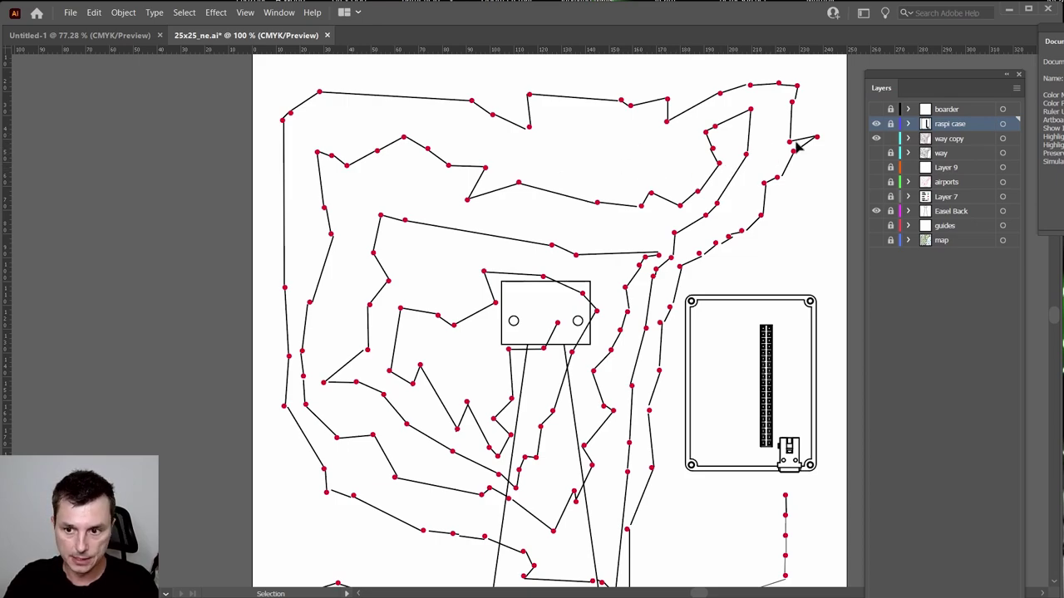
{"action": "left_click", "coordinate": [876, 242]}
{"action": "left_click", "coordinate": [876, 242]}
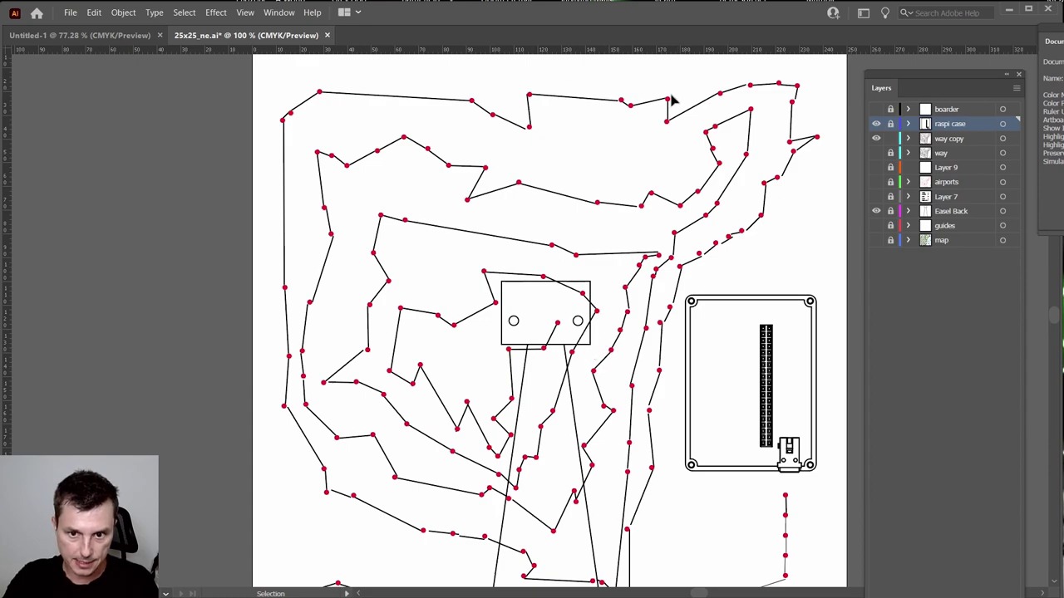
{"action": "scroll", "coordinate": [800, 551], "scroll_direction": "down", "scroll_amount": 1}
{"action": "scroll", "coordinate": [801, 551], "scroll_direction": "down", "scroll_amount": 5}
{"action": "scroll", "coordinate": [499, 440], "scroll_direction": "up", "scroll_amount": 5}
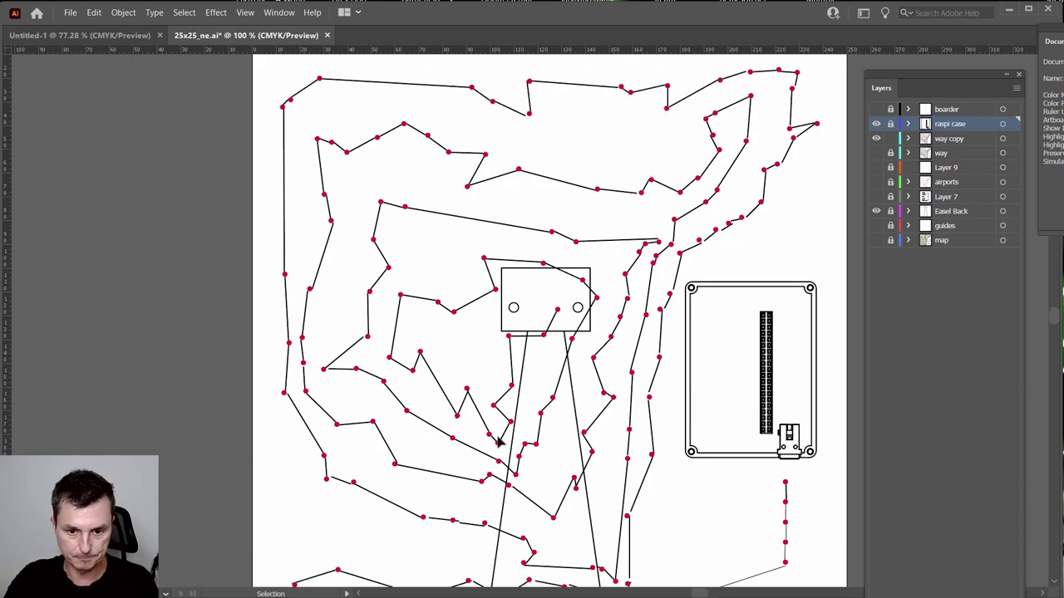
{"action": "scroll", "coordinate": [499, 441], "scroll_direction": "up", "scroll_amount": 2}
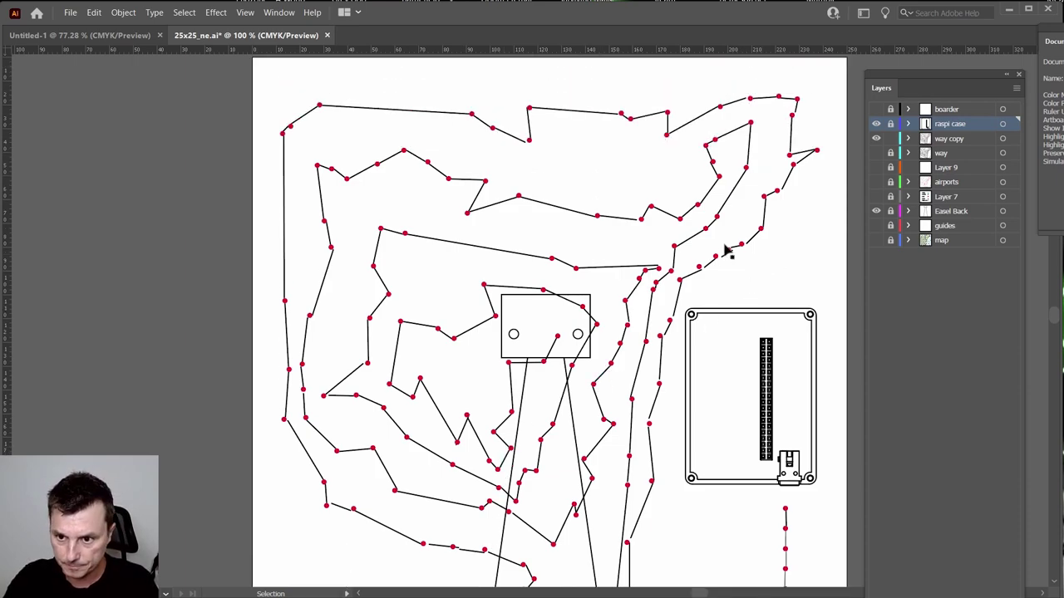
{"action": "scroll", "coordinate": [599, 227], "scroll_direction": "down", "scroll_amount": 2}
{"action": "scroll", "coordinate": [598, 227], "scroll_direction": "down", "scroll_amount": 1}
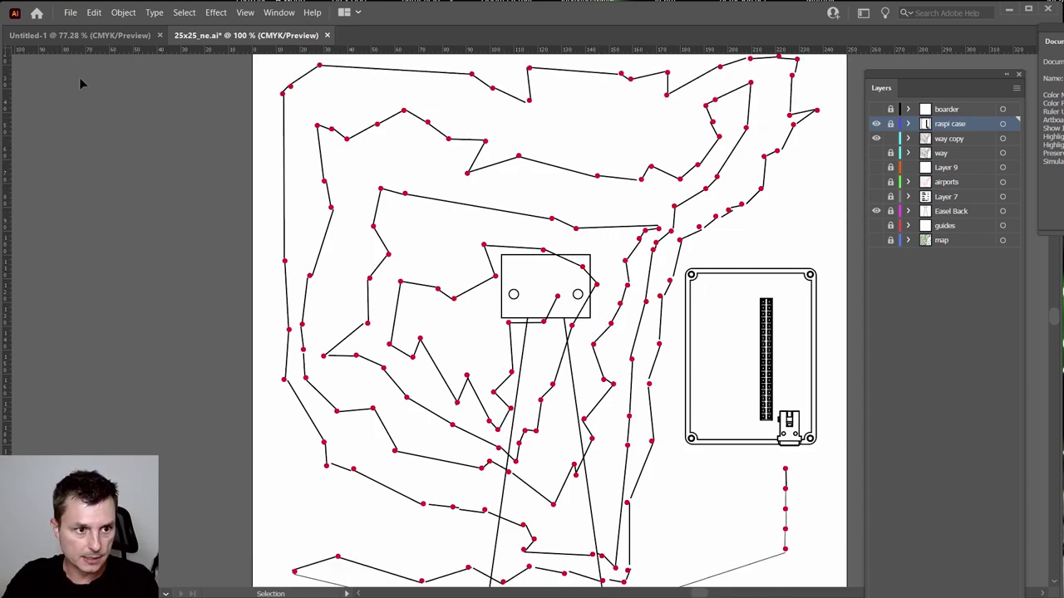
- Export the back layout as 25x25_ne.png at High (300 ppi) with Type Optimized anti-aliasing and a transparent background, replacing the existing file
{"action": "left_click", "coordinate": [70, 13]}
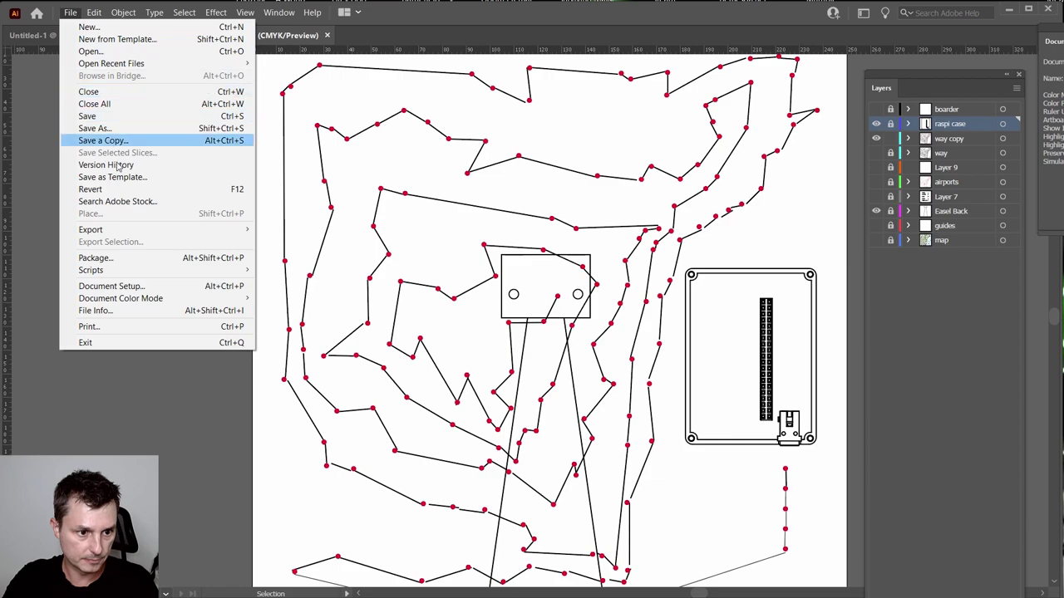
{"action": "mouse_move", "coordinate": [185, 236]}
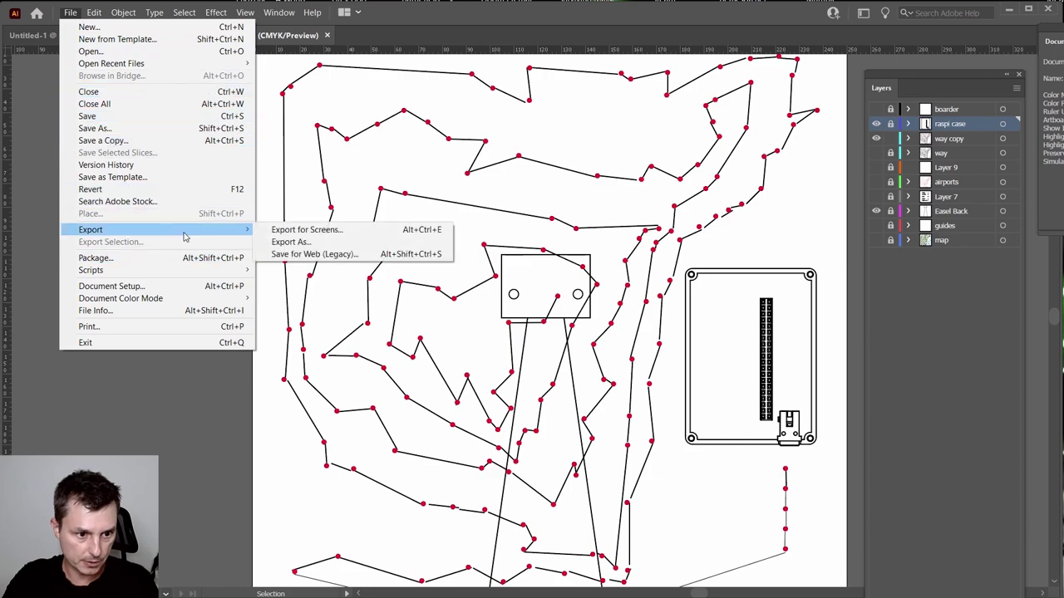
{"action": "left_click", "coordinate": [288, 243]}
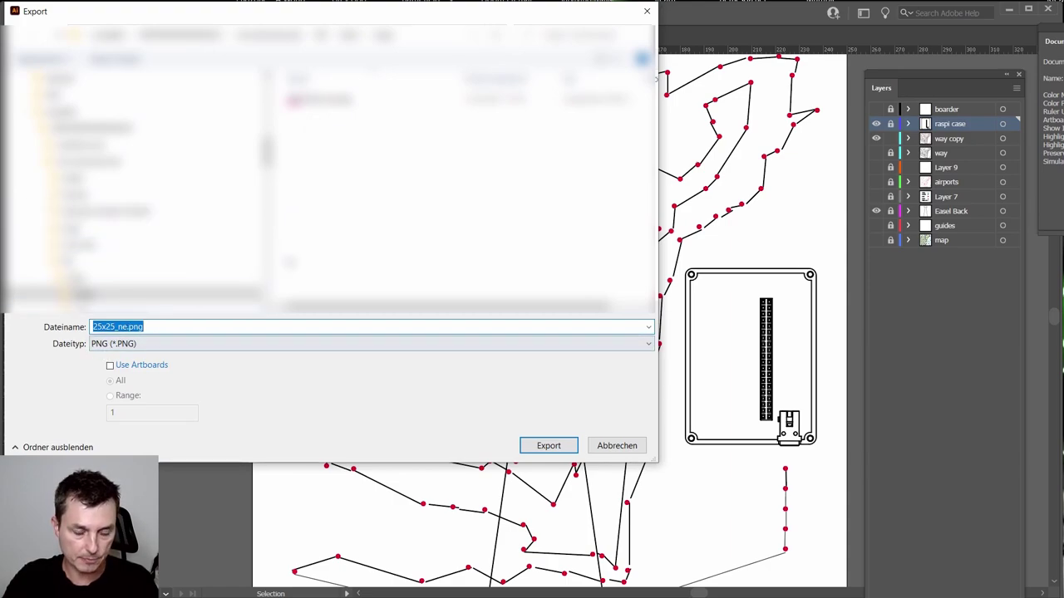
{"action": "left_click", "coordinate": [542, 448]}
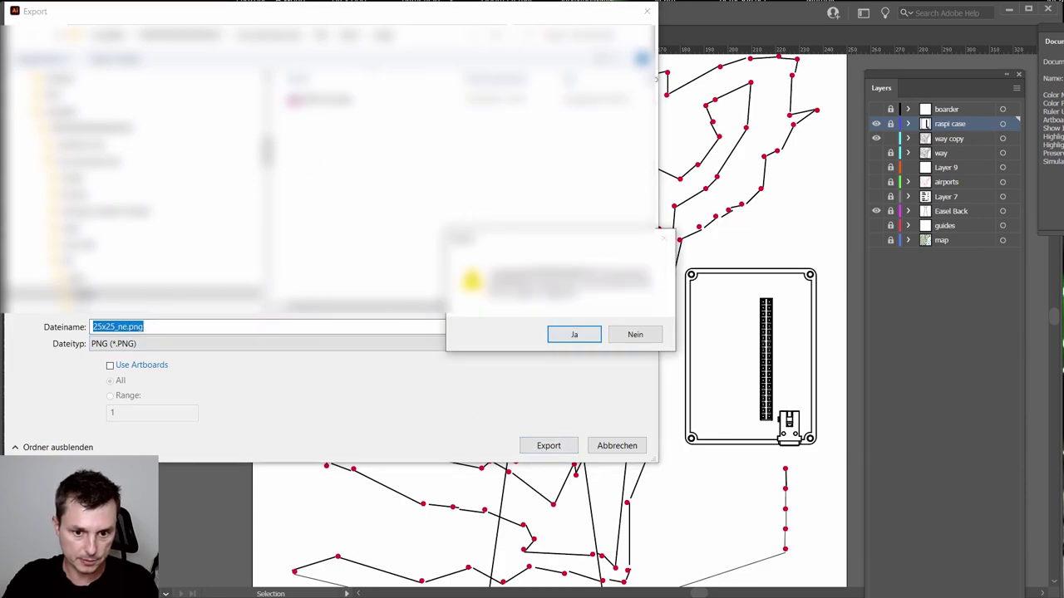
{"action": "left_click", "coordinate": [574, 336]}
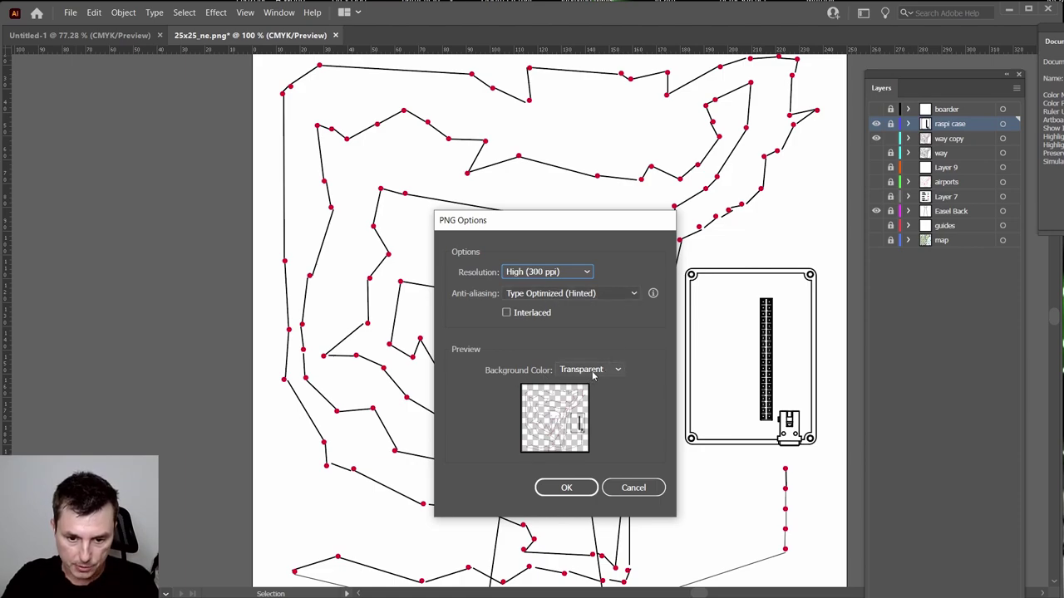
{"action": "left_click", "coordinate": [569, 494]}
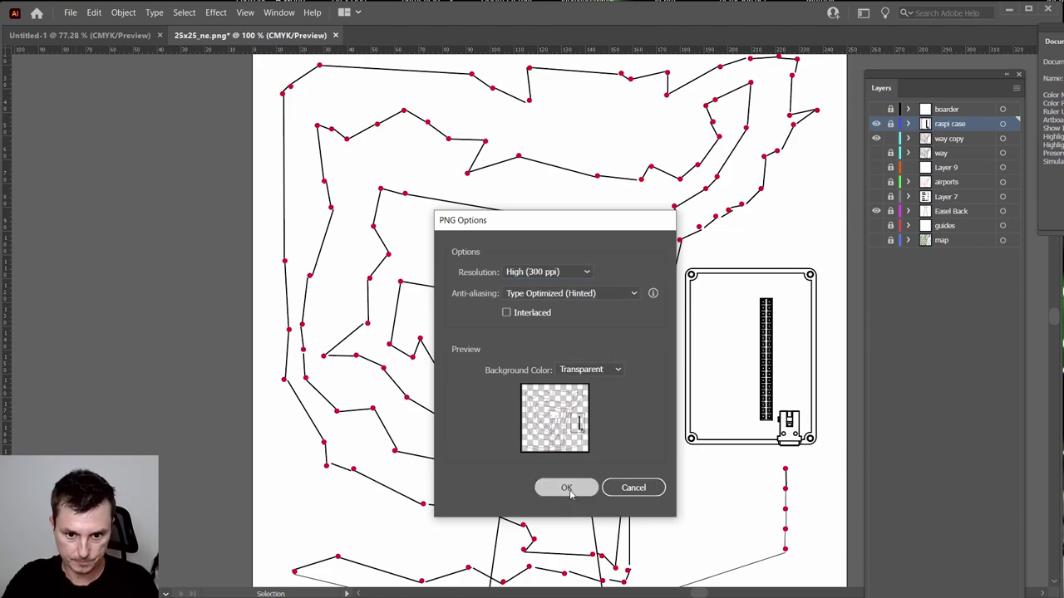
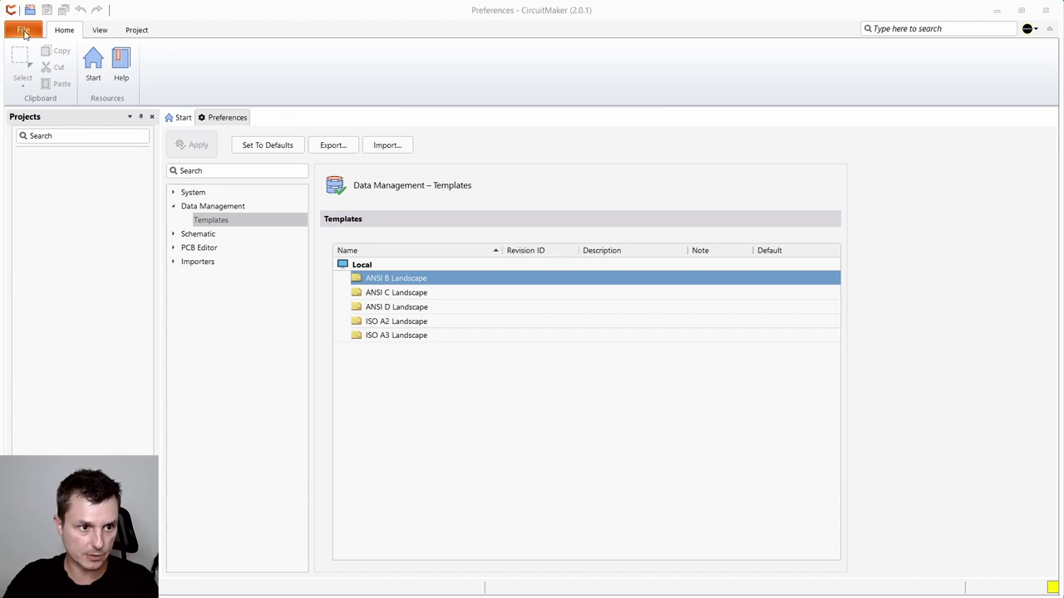
- Switch to CircuitMaker and create a new PCB project named North-East-Map
{"action": "left_click", "coordinate": [23, 32]}
{"action": "left_click", "coordinate": [256, 56]}
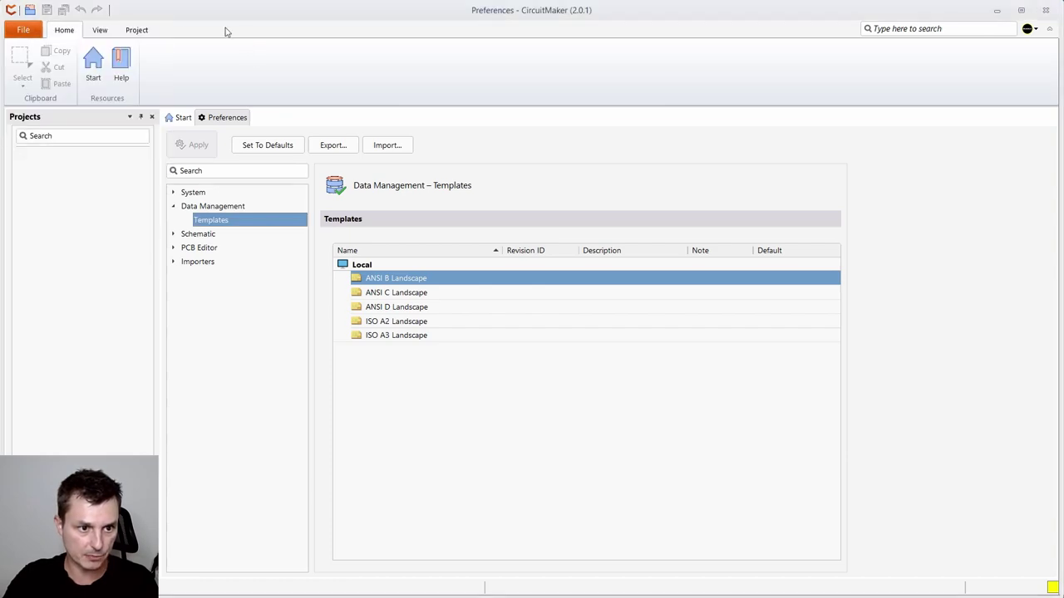
{"action": "left_click", "coordinate": [23, 30]}
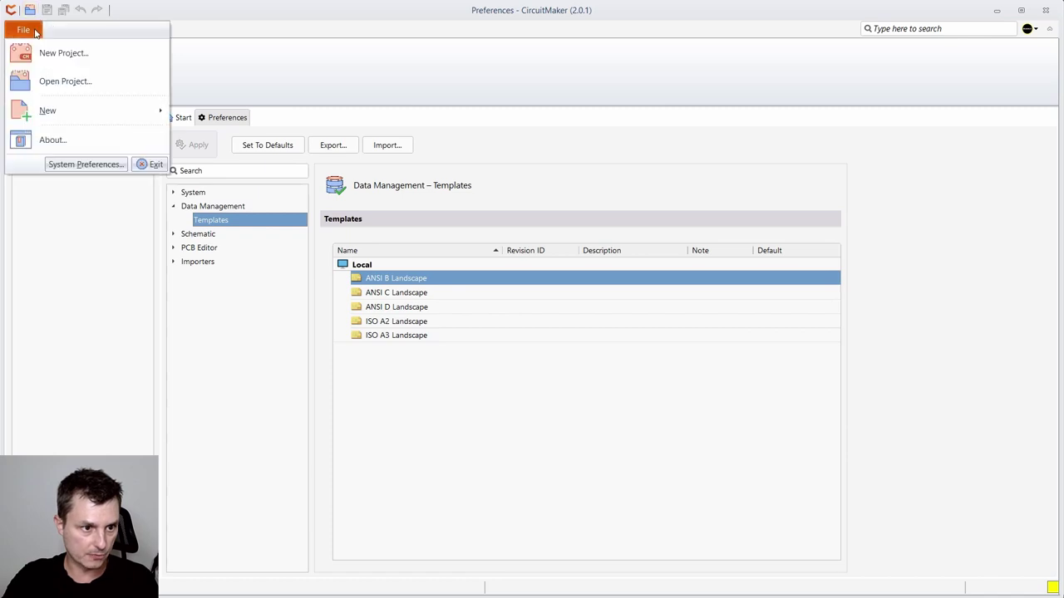
{"action": "left_click", "coordinate": [50, 54]}
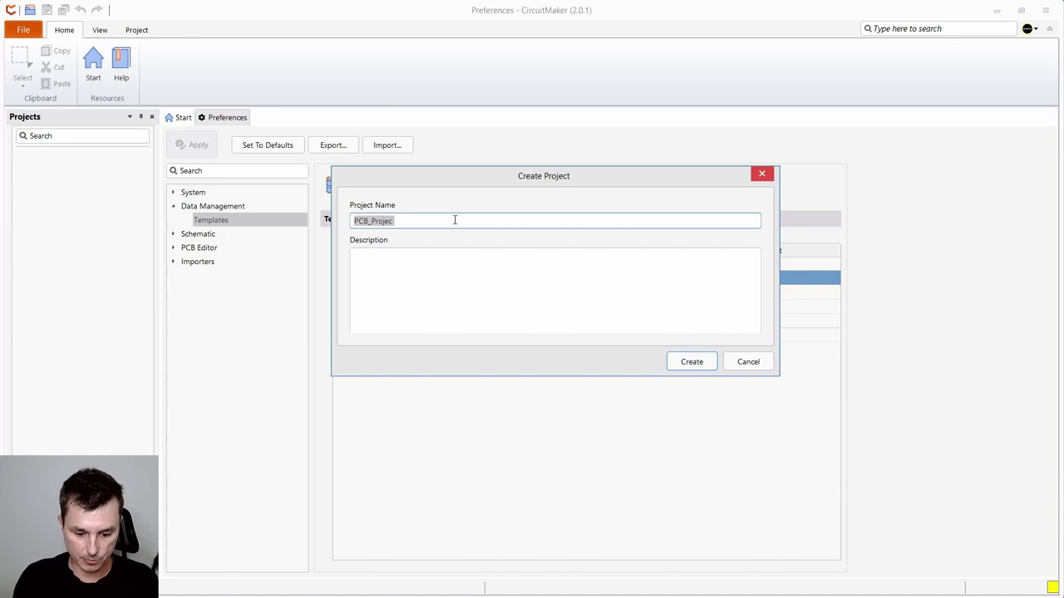
{"action": "type", "text": "North-East-Map"}
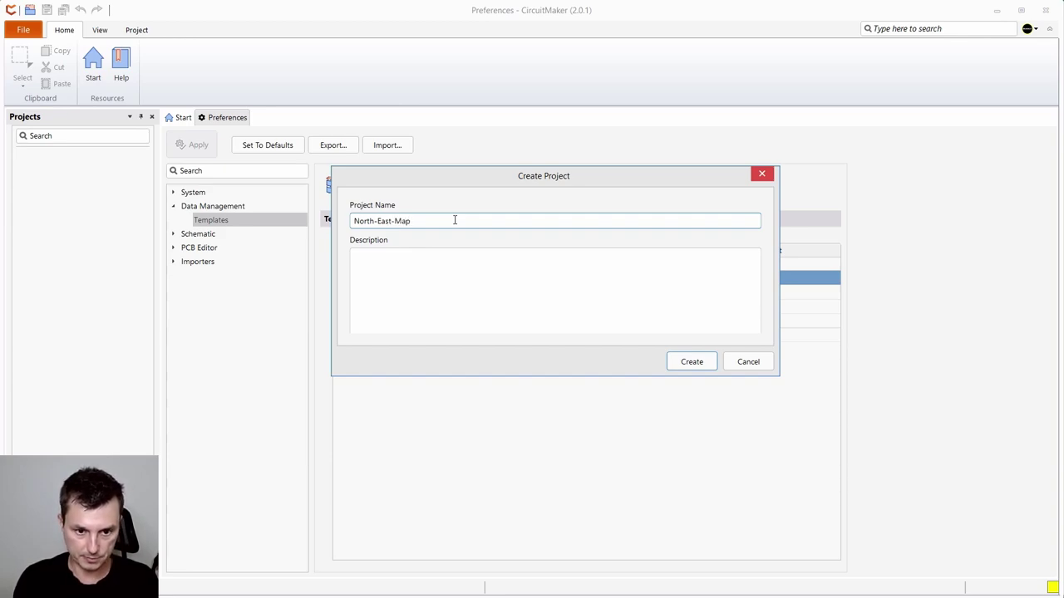
{"action": "left_click", "coordinate": [685, 364]}
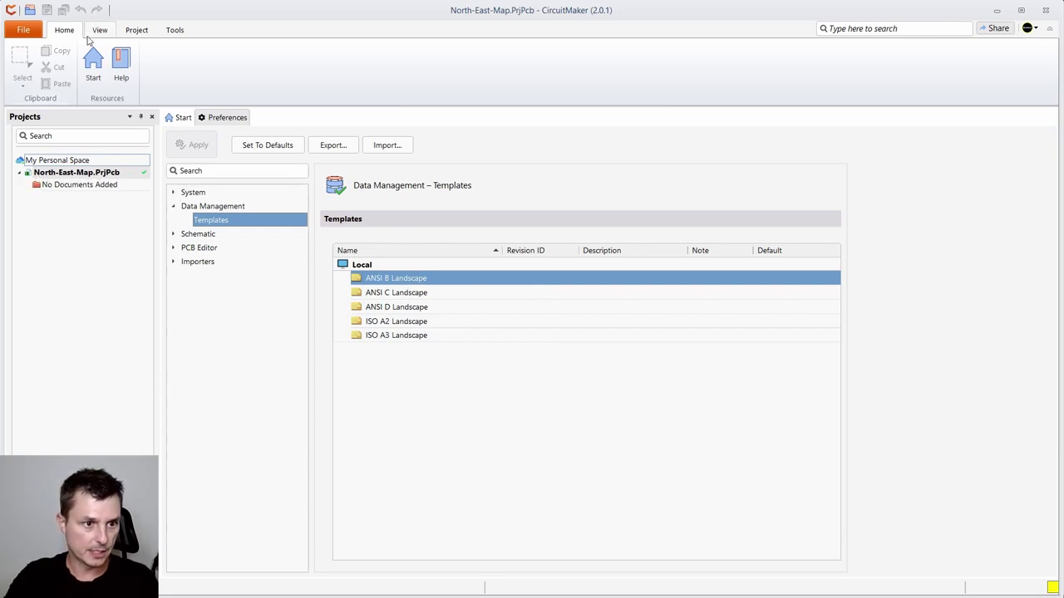
- Add a new schematic document named North_east_map.SchDoc to the North-East-Map project
{"action": "left_click", "coordinate": [81, 176]}
{"action": "right_click", "coordinate": [81, 176]}
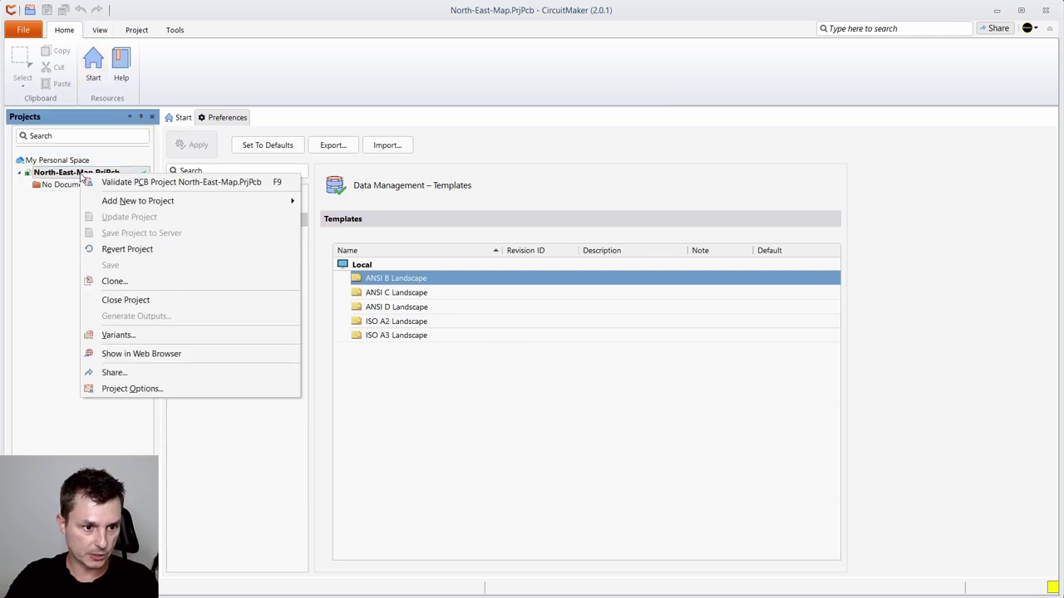
{"action": "mouse_move", "coordinate": [109, 203]}
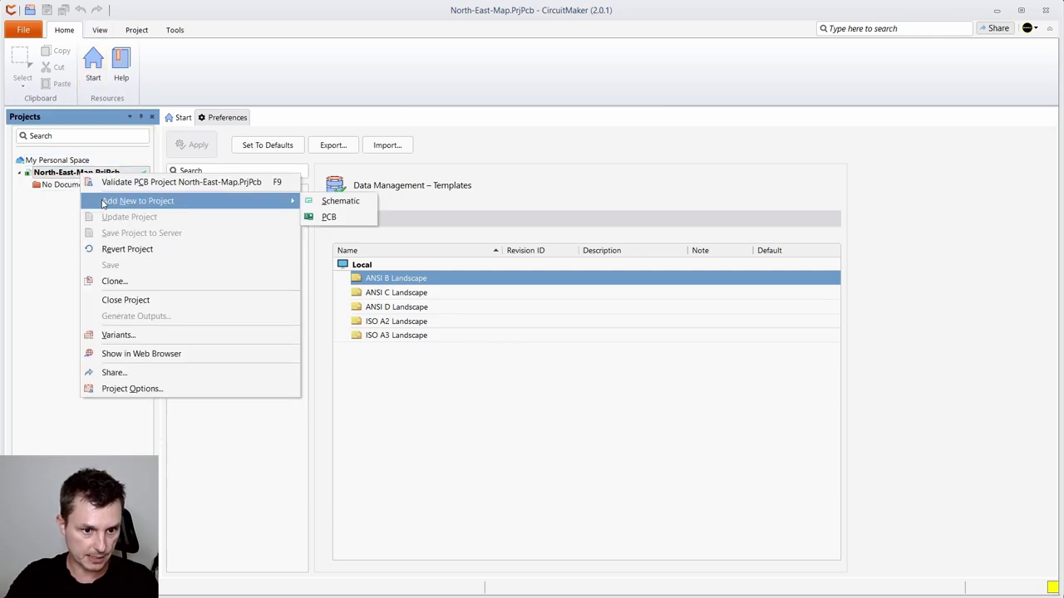
{"action": "right_click", "coordinate": [64, 177]}
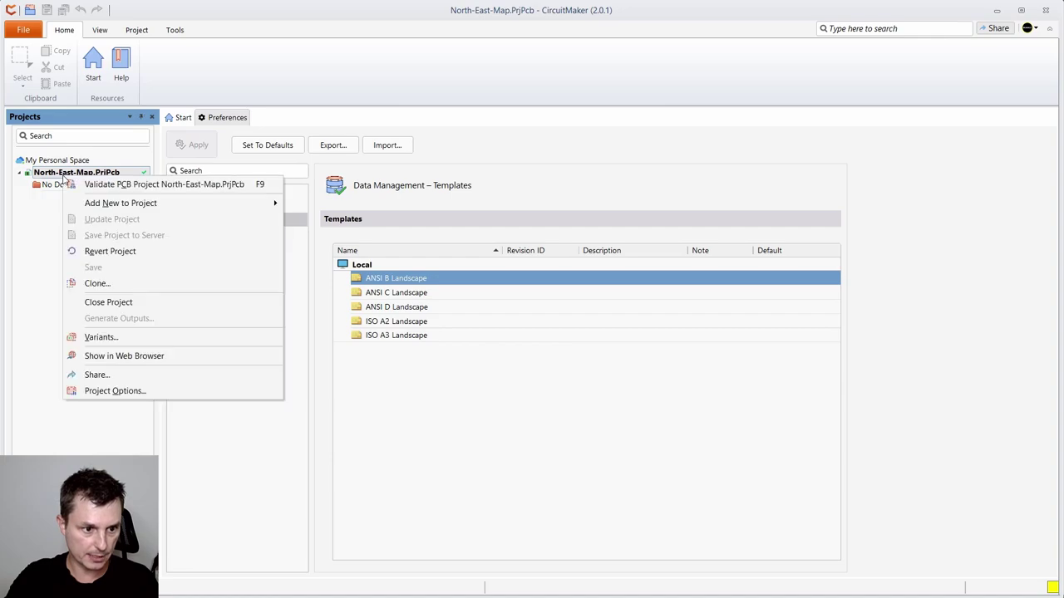
{"action": "mouse_move", "coordinate": [136, 208]}
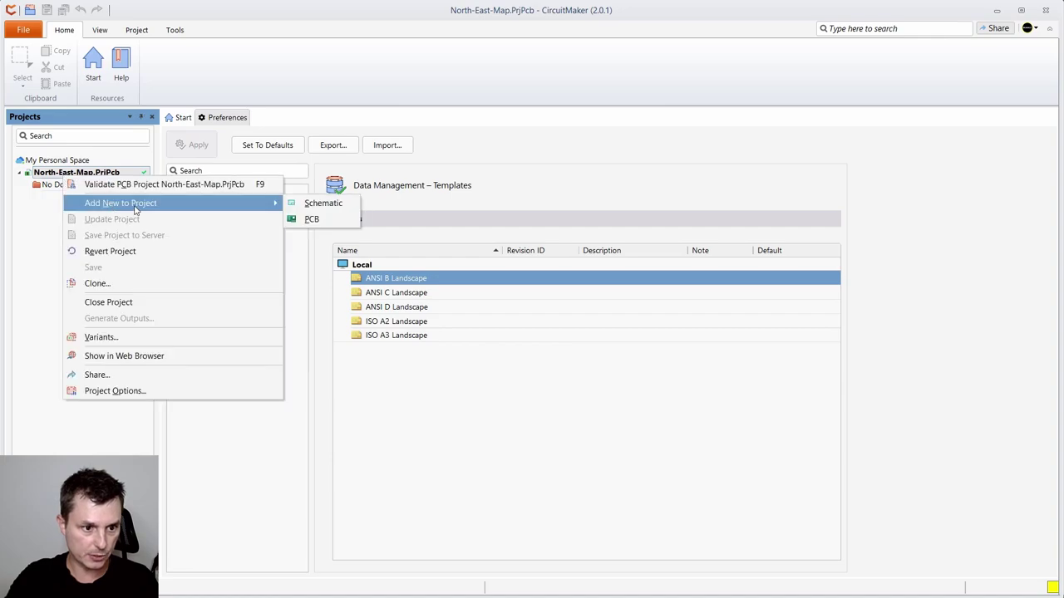
{"action": "left_click", "coordinate": [319, 204]}
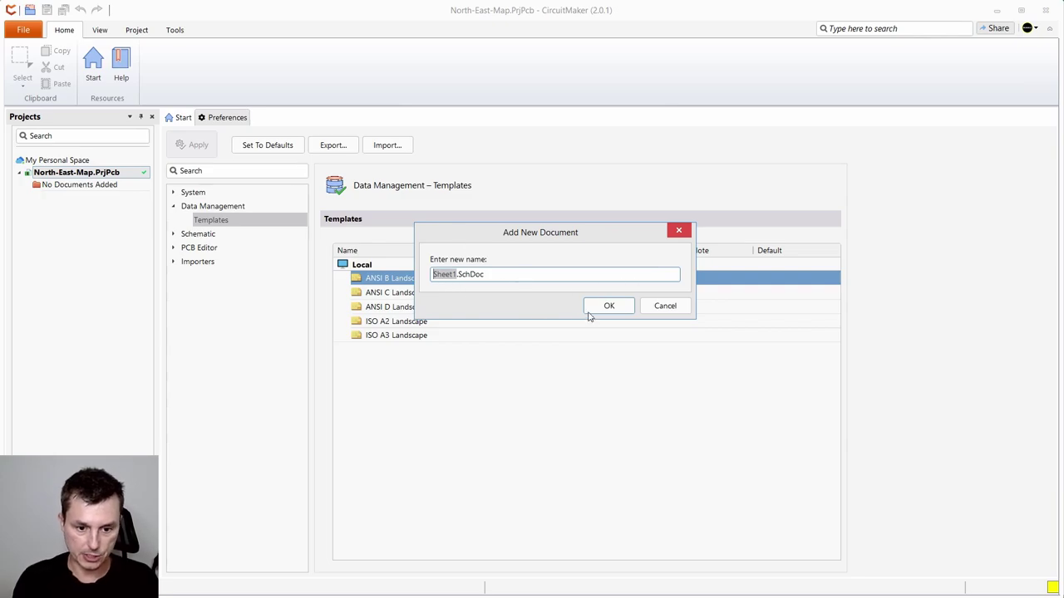
{"action": "type", "text": "N"}
{"action": "type", "text": "orth"}
{"action": "type", "text": "_east"}
{"action": "type", "text": "_map"}
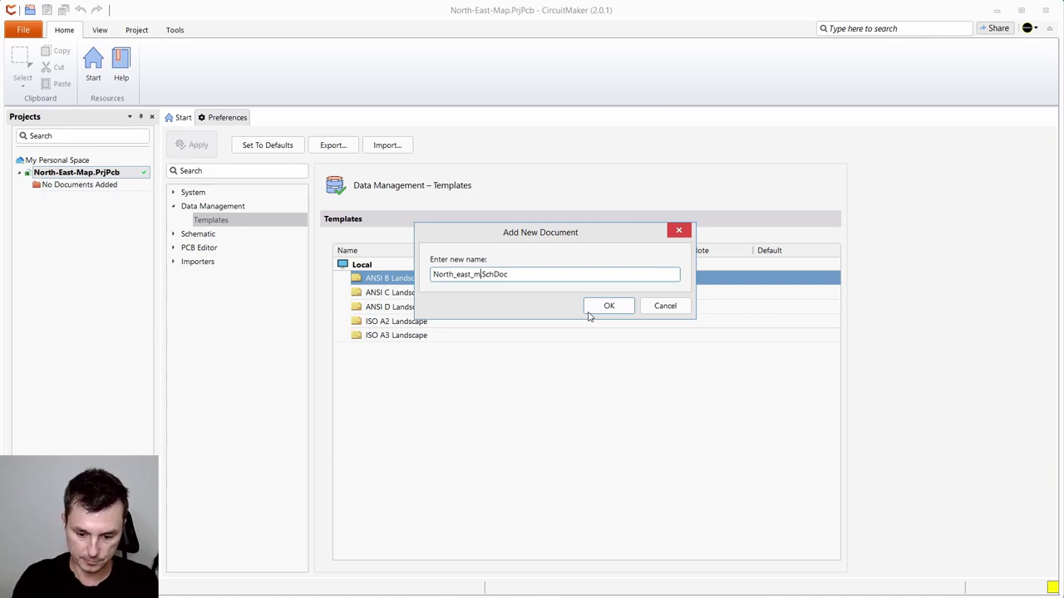
{"action": "left_click", "coordinate": [588, 311]}
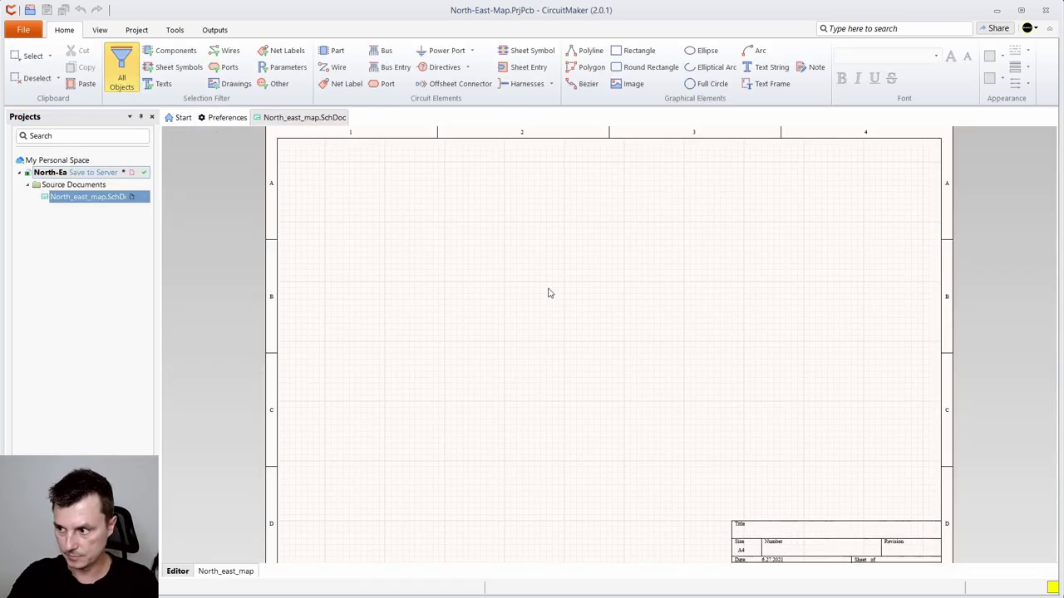
- Look over the empty schematic sheet, its borders and the title block to judge the sheet size
{"action": "scroll", "coordinate": [725, 456], "scroll_direction": "down", "scroll_amount": 1}
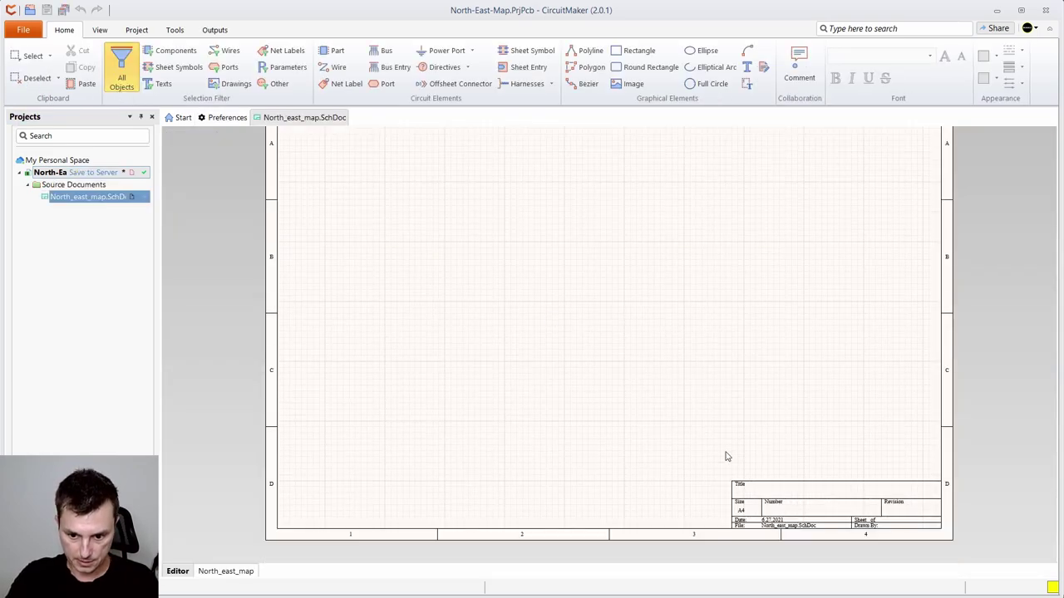
{"action": "scroll", "coordinate": [681, 430], "scroll_direction": "up", "scroll_amount": 2}
{"action": "scroll", "coordinate": [668, 425], "scroll_direction": "down", "scroll_amount": 1}
{"action": "scroll", "coordinate": [668, 426], "scroll_direction": "up", "scroll_amount": 1}
{"action": "scroll", "coordinate": [666, 424], "scroll_direction": "down", "scroll_amount": 1}
{"action": "scroll", "coordinate": [613, 389], "scroll_direction": "up", "scroll_amount": 1}
{"action": "scroll", "coordinate": [613, 389], "scroll_direction": "down", "scroll_amount": 2}
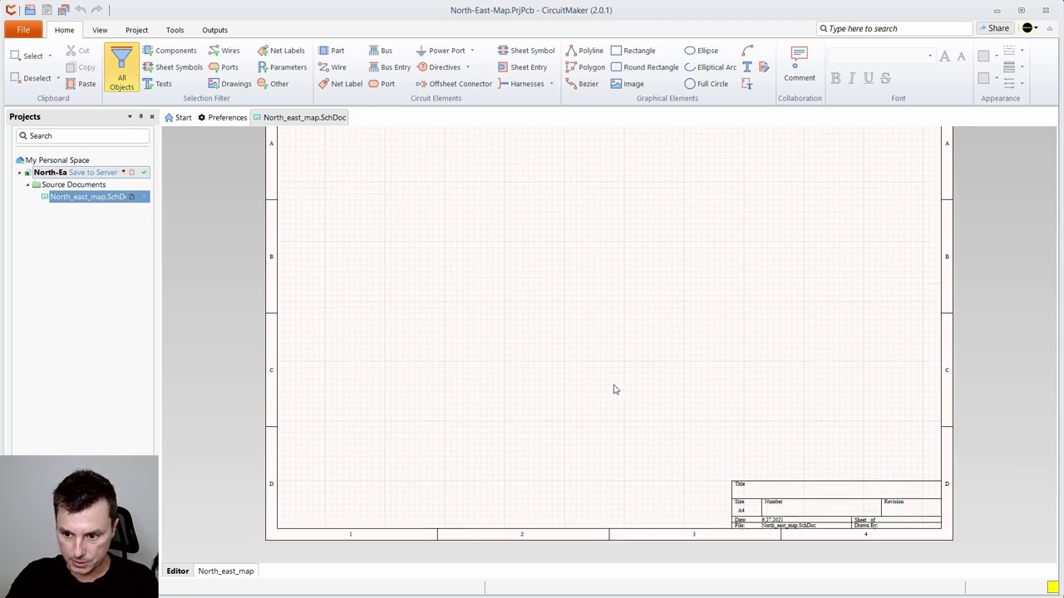
{"action": "scroll", "coordinate": [614, 389], "scroll_direction": "up", "scroll_amount": 2}
{"action": "scroll", "coordinate": [613, 389], "scroll_direction": "up", "scroll_amount": 1}
{"action": "scroll", "coordinate": [565, 370], "scroll_direction": "down", "scroll_amount": 2}
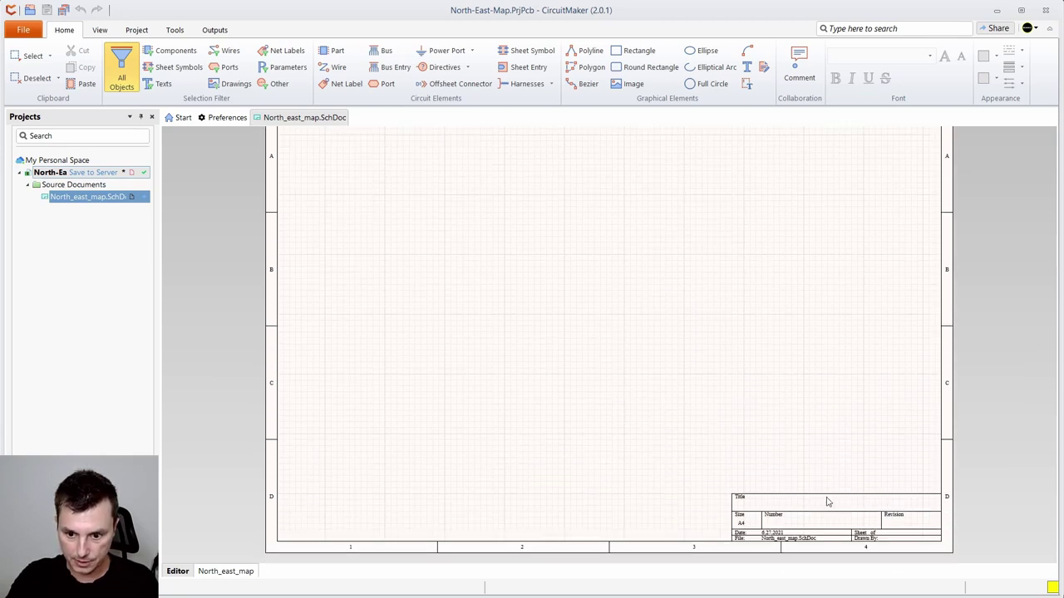
{"action": "scroll", "coordinate": [744, 538], "scroll_direction": "down", "scroll_amount": 1}
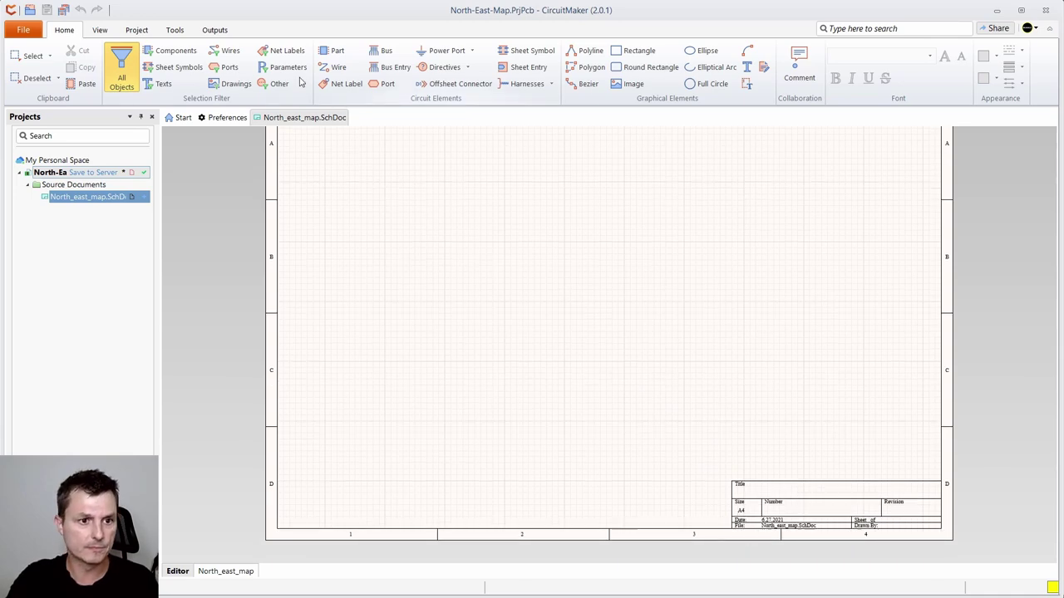
{"action": "left_click", "coordinate": [174, 30]}
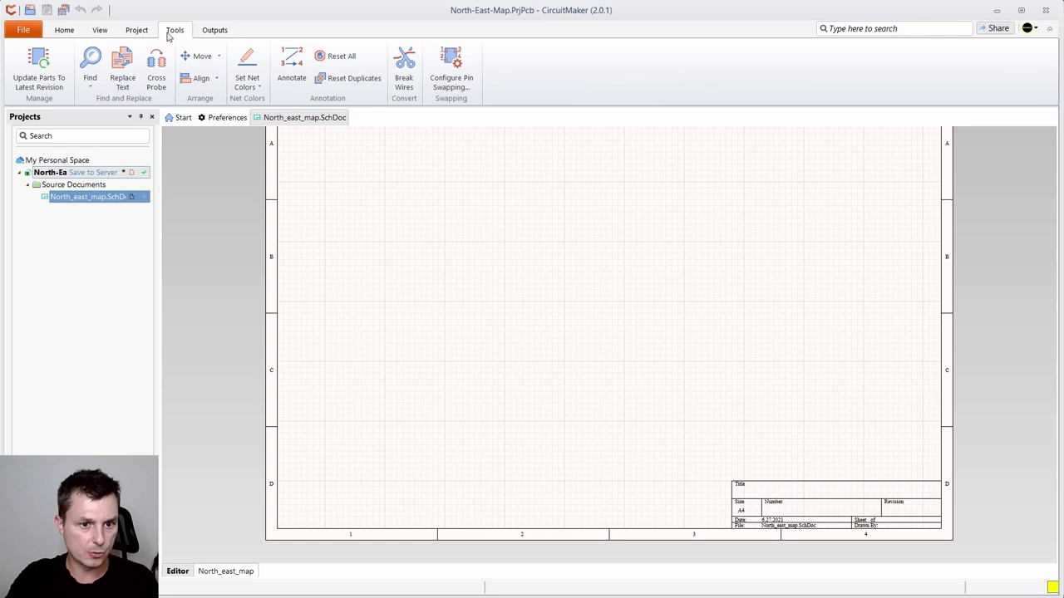
{"action": "left_click", "coordinate": [127, 31]}
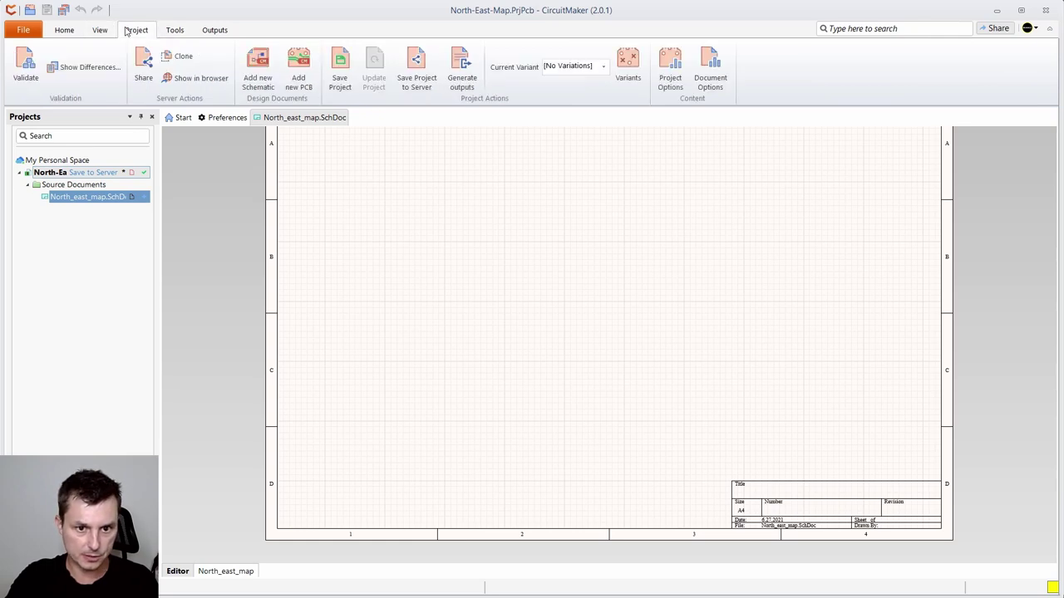
{"action": "left_click", "coordinate": [98, 31]}
{"action": "left_click", "coordinate": [78, 31]}
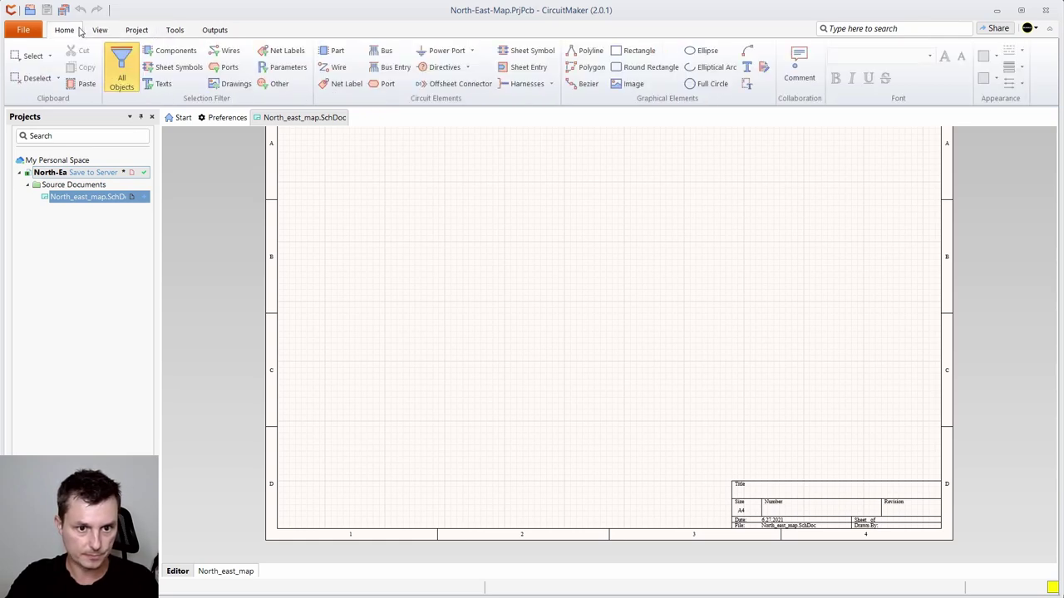
{"action": "left_click", "coordinate": [215, 30]}
{"action": "left_click", "coordinate": [184, 31]}
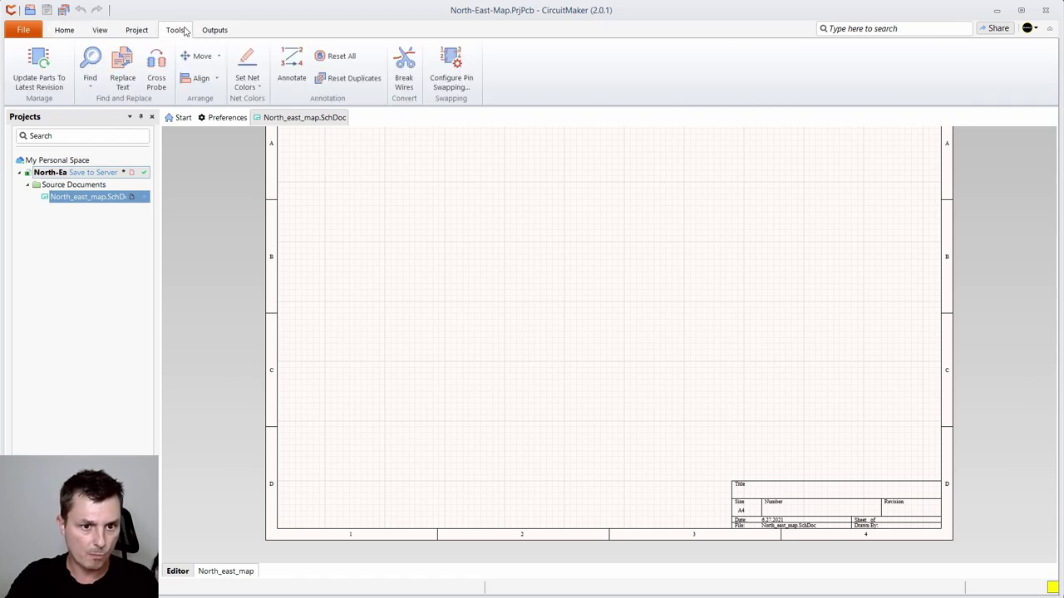
- Set the schematic's standard sheet size to A1 in the document options and move the Inspector off the sheet
{"action": "left_click", "coordinate": [145, 33]}
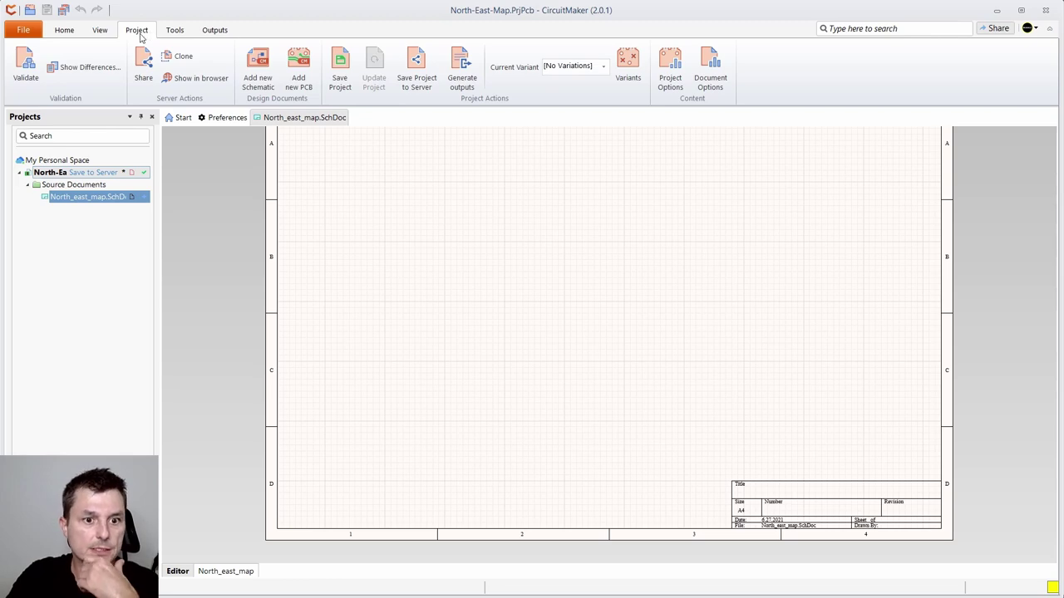
{"action": "left_click", "coordinate": [720, 83]}
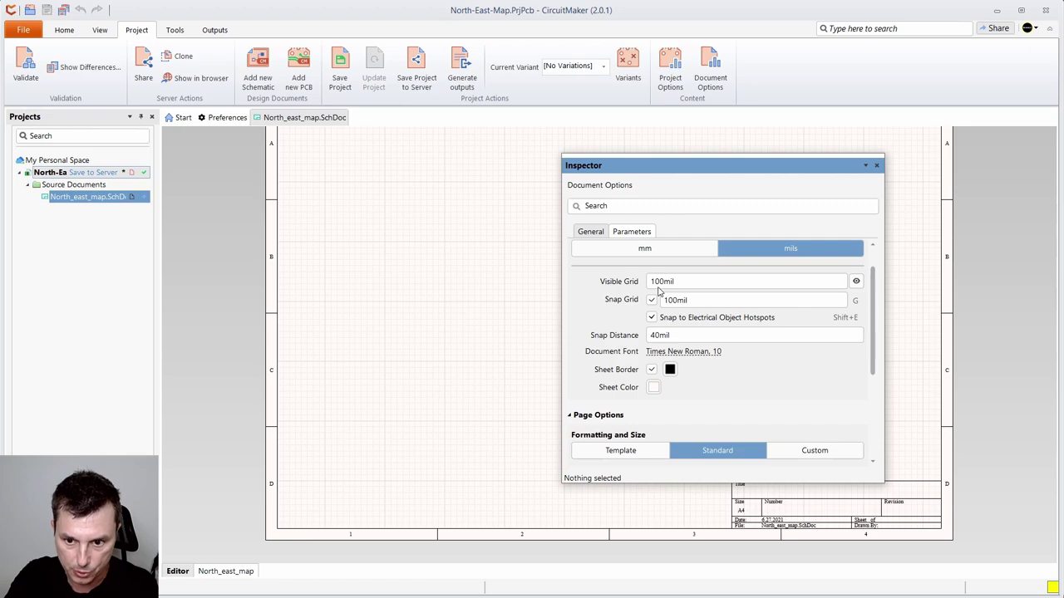
{"action": "scroll", "coordinate": [658, 289], "scroll_direction": "up", "scroll_amount": 1}
{"action": "scroll", "coordinate": [658, 289], "scroll_direction": "down", "scroll_amount": 4}
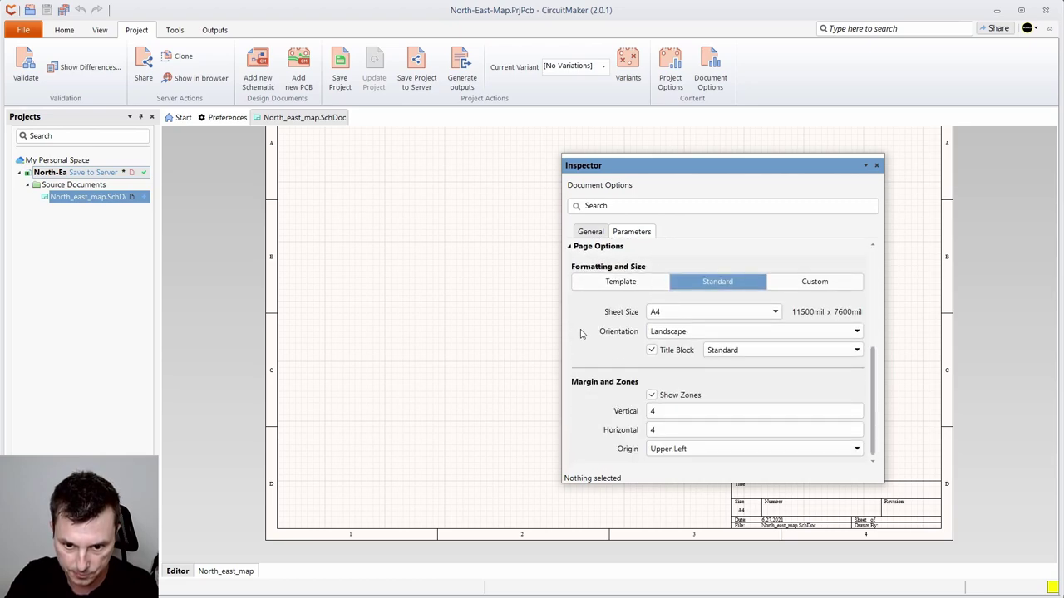
{"action": "left_click", "coordinate": [681, 314]}
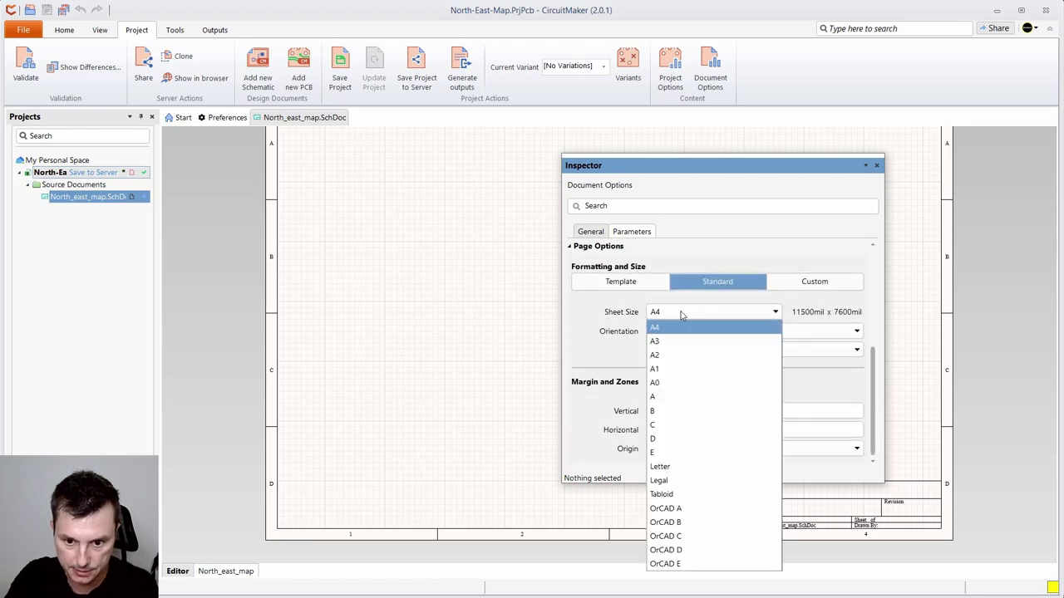
{"action": "left_click", "coordinate": [664, 370]}
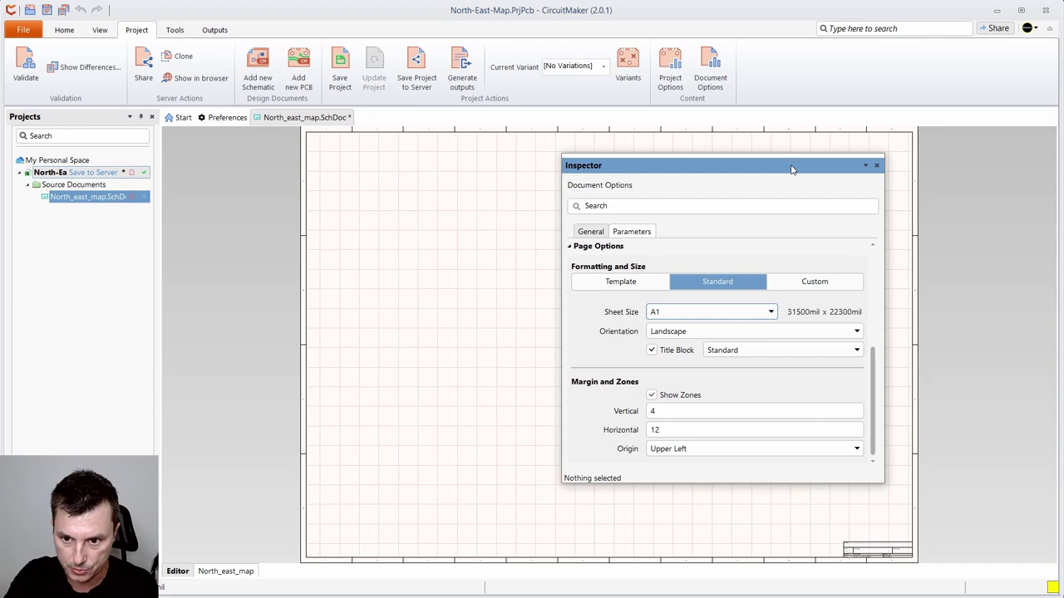
{"action": "left_click_drag", "start_coordinate": [791, 162], "coordinate": [1063, 170]}
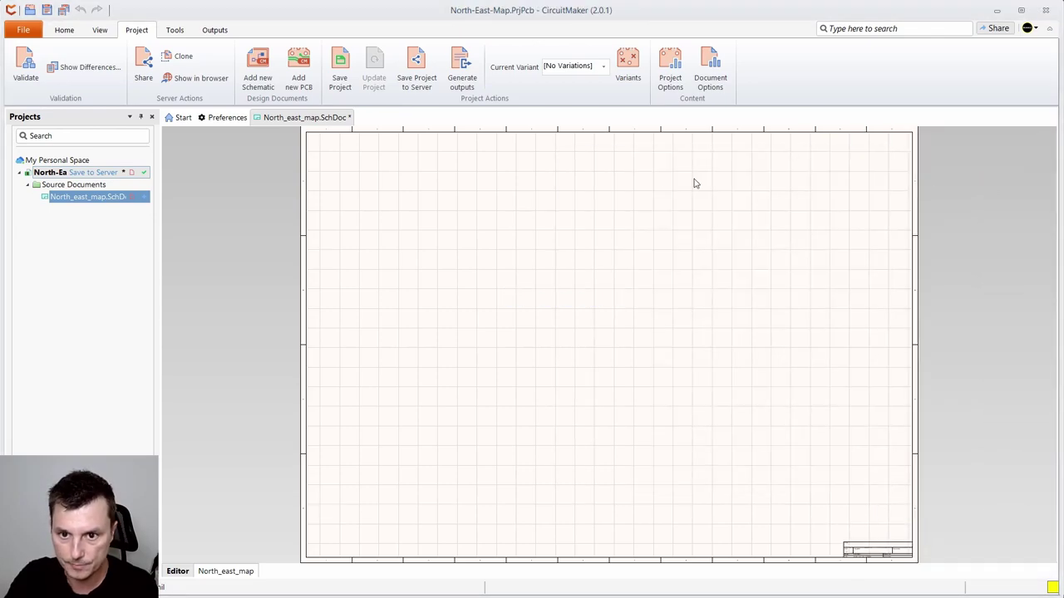
{"action": "scroll", "coordinate": [652, 420], "scroll_direction": "down", "scroll_amount": 1}
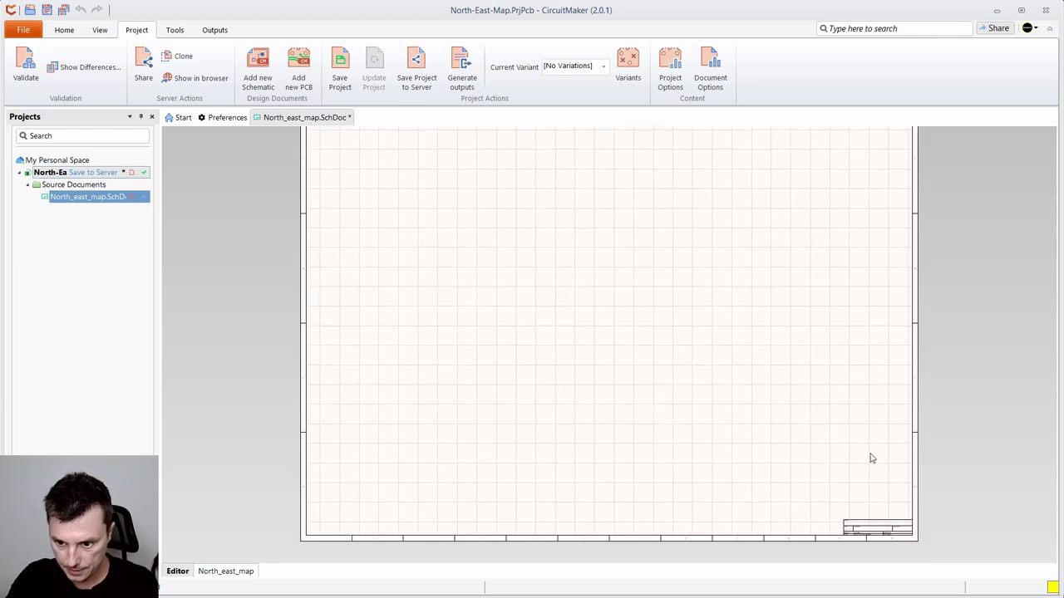
{"action": "scroll", "coordinate": [871, 458], "scroll_direction": "up", "scroll_amount": 1}
{"action": "scroll", "coordinate": [871, 458], "scroll_direction": "down", "scroll_amount": 1}
{"action": "left_click_drag", "start_coordinate": [482, 334], "coordinate": [523, 386]}
{"action": "left_click_drag", "start_coordinate": [419, 266], "coordinate": [396, 263]}
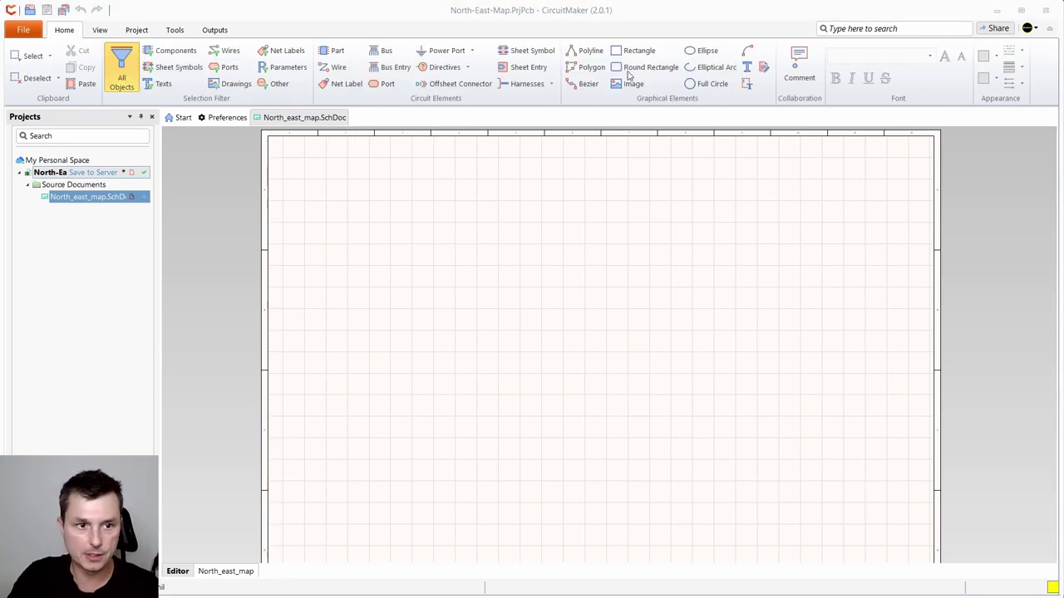
- Show the Libraries panel and bring it into view beside the schematic sheet
{"action": "left_click", "coordinate": [98, 33]}
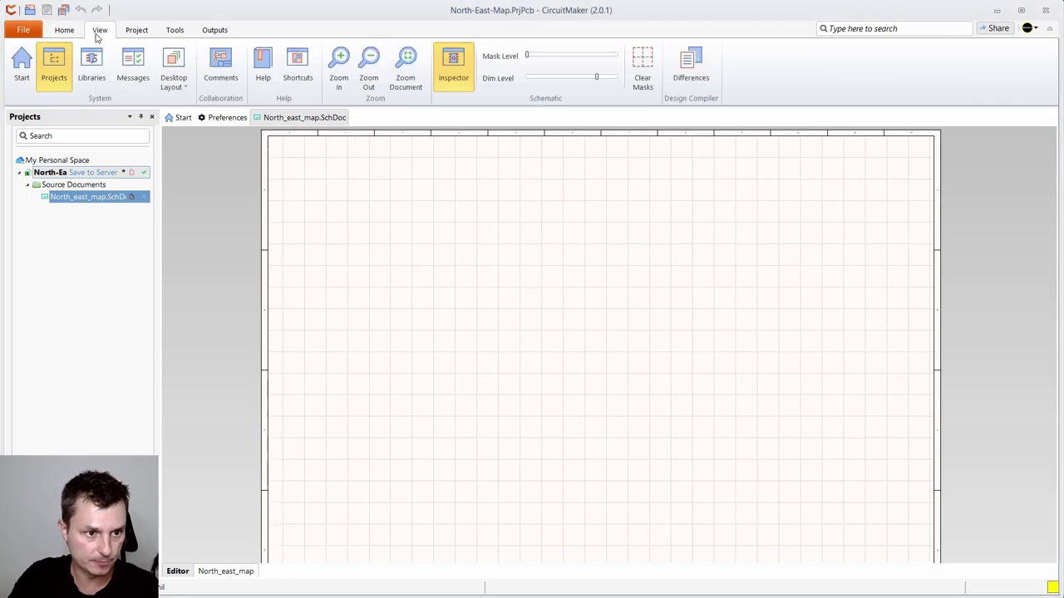
{"action": "left_click", "coordinate": [88, 75]}
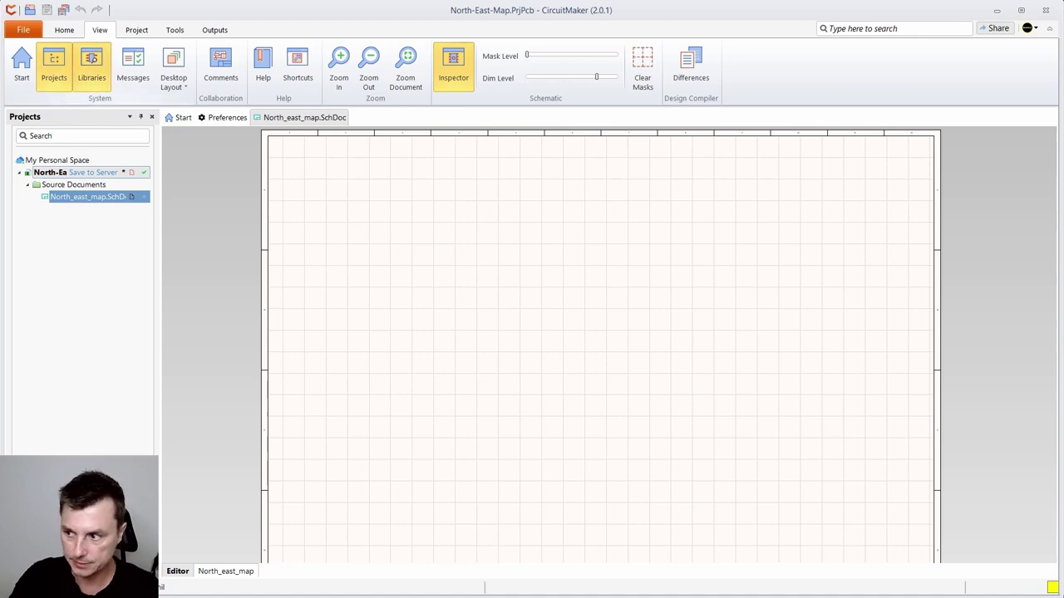
{"action": "left_click_drag", "start_coordinate": [1063, 205], "coordinate": [696, 118]}
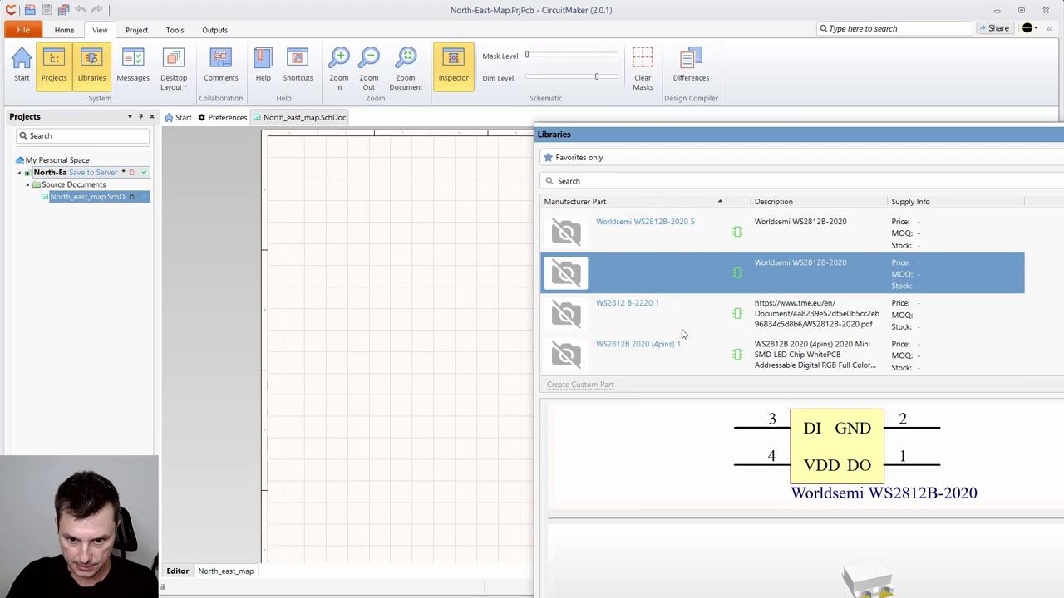
- Compare the Worldsemi WS2812B-2020 5 and 6 library parts and inspect the latter's symbol and 3D footprint from another angle
{"action": "left_click", "coordinate": [827, 223]}
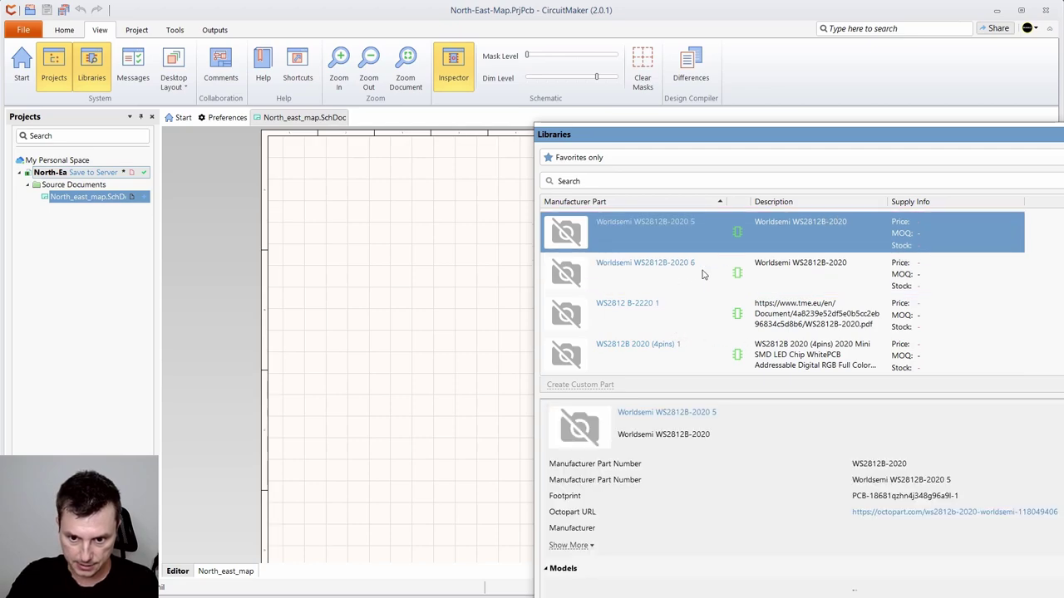
{"action": "left_click", "coordinate": [772, 272]}
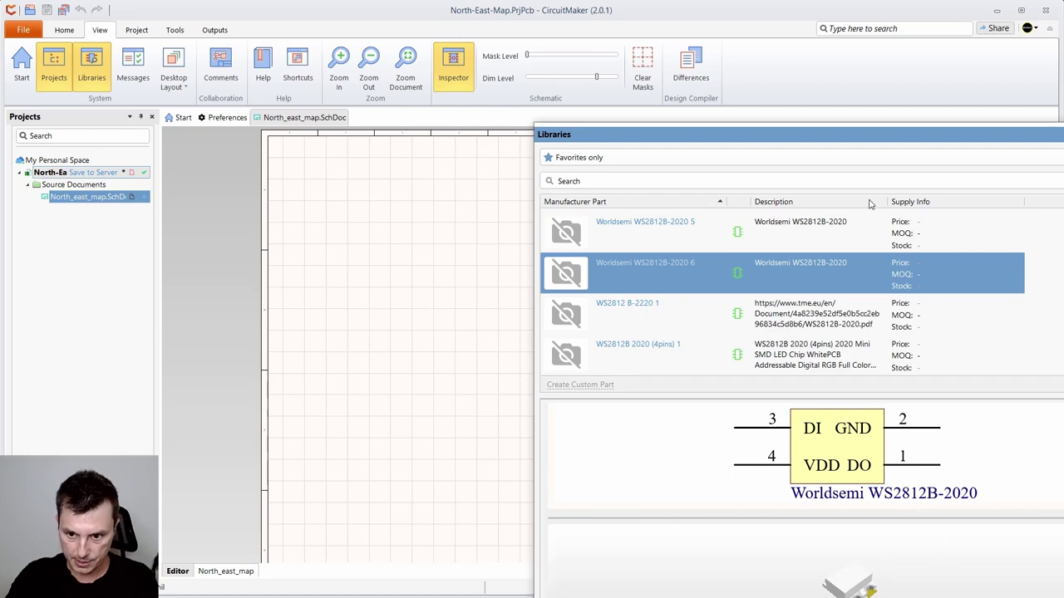
{"action": "left_click_drag", "start_coordinate": [862, 131], "coordinate": [861, 73]}
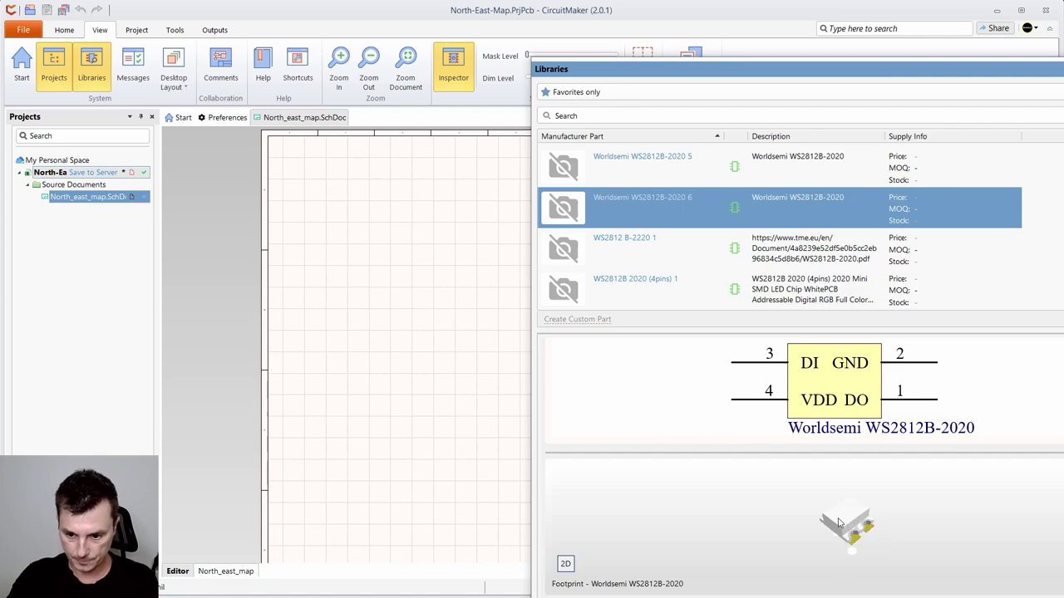
{"action": "left_click_drag", "start_coordinate": [836, 522], "coordinate": [766, 569]}
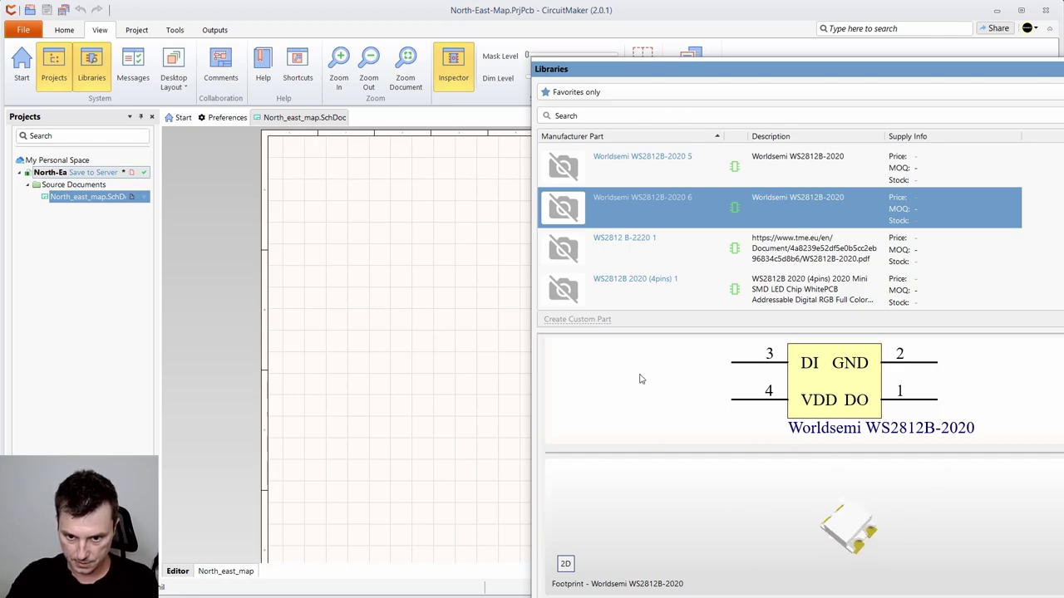
{"action": "left_click_drag", "start_coordinate": [735, 213], "coordinate": [376, 231]}
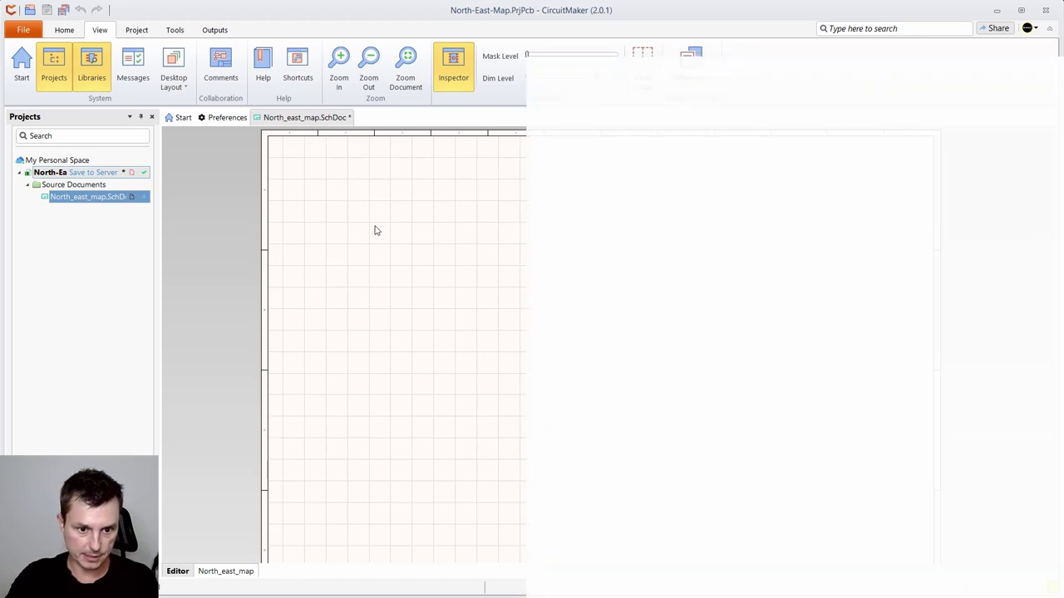
{"action": "scroll", "coordinate": [705, 286], "scroll_direction": "down", "scroll_amount": 2}
{"action": "scroll", "coordinate": [705, 287], "scroll_direction": "up", "scroll_amount": 3}
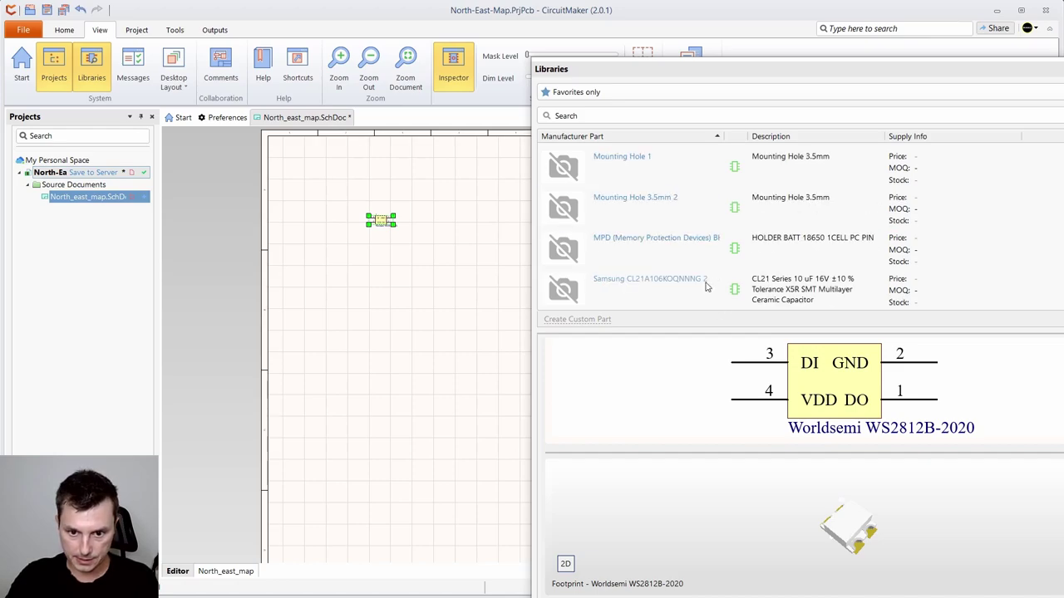
{"action": "scroll", "coordinate": [705, 287], "scroll_direction": "up", "scroll_amount": 2}
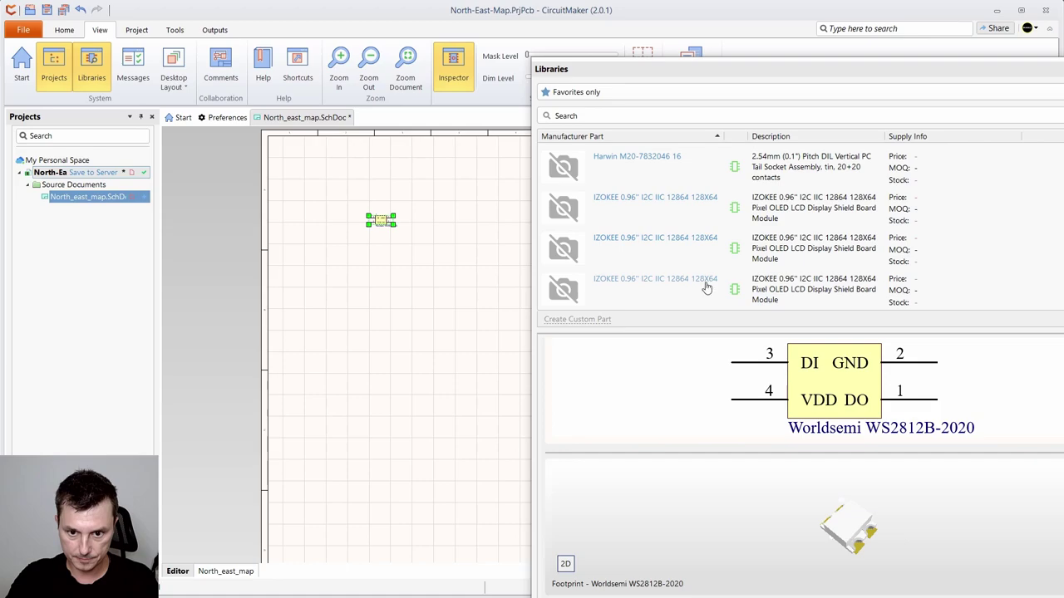
{"action": "scroll", "coordinate": [706, 287], "scroll_direction": "up", "scroll_amount": 1}
{"action": "left_click", "coordinate": [674, 285]}
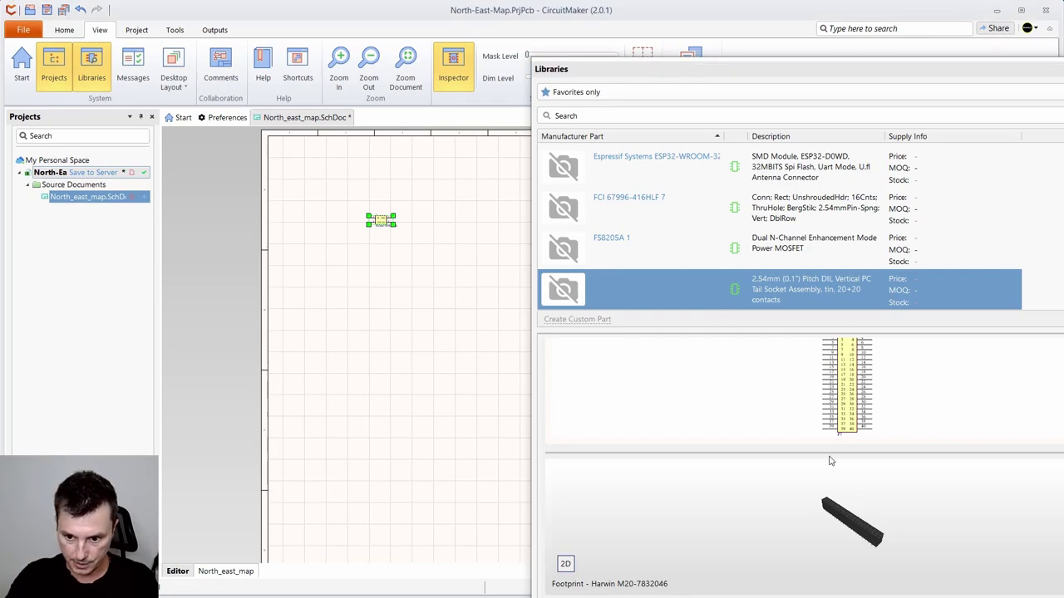
{"action": "left_click_drag", "start_coordinate": [736, 292], "coordinate": [453, 303]}
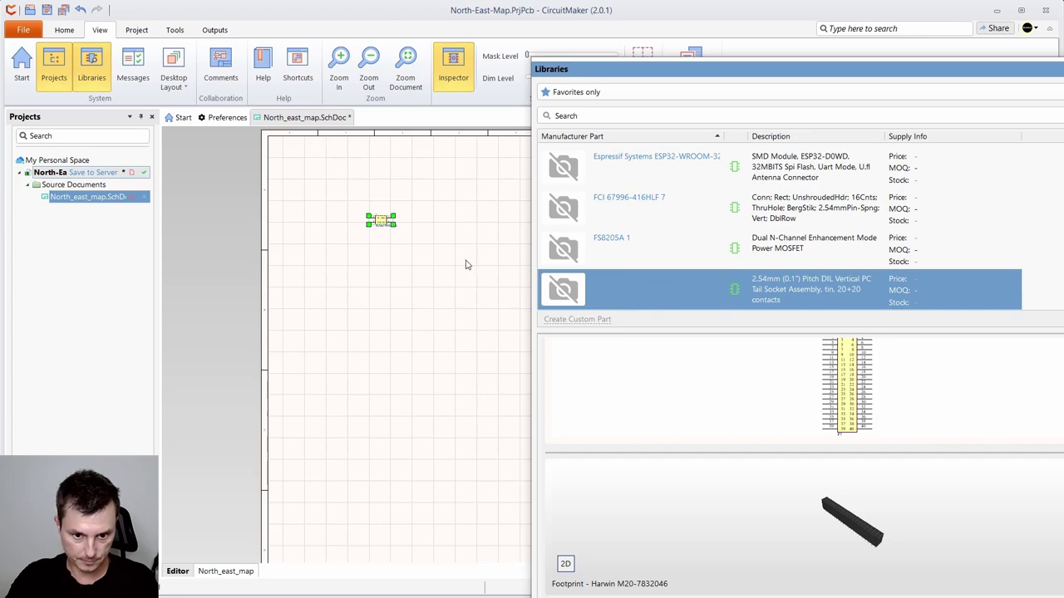
{"action": "left_click_drag", "start_coordinate": [735, 287], "coordinate": [461, 267]}
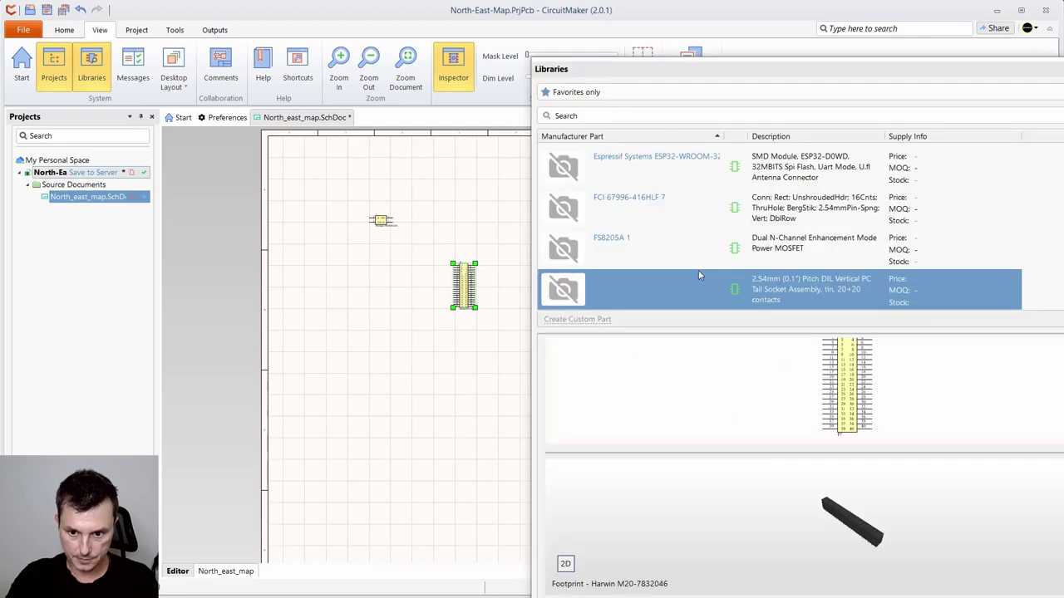
- Find the Texas Instruments SN74AHCT125DR and 14TSSOP SN74AHCT125 buffers in the library and place both below the socket connector
{"action": "scroll", "coordinate": [728, 287], "scroll_direction": "up", "scroll_amount": 1}
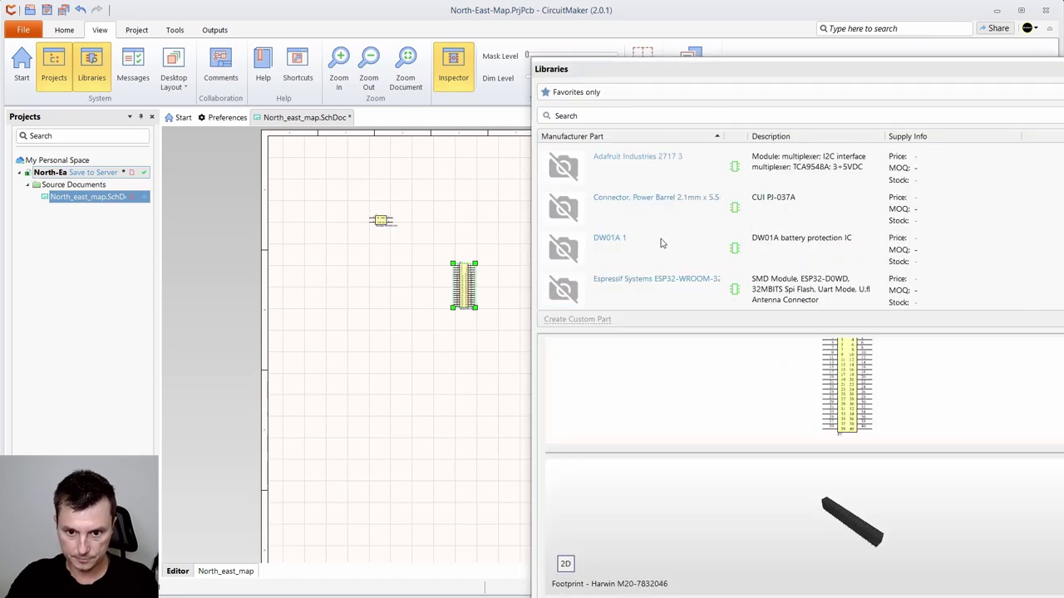
{"action": "scroll", "coordinate": [662, 243], "scroll_direction": "down", "scroll_amount": 6}
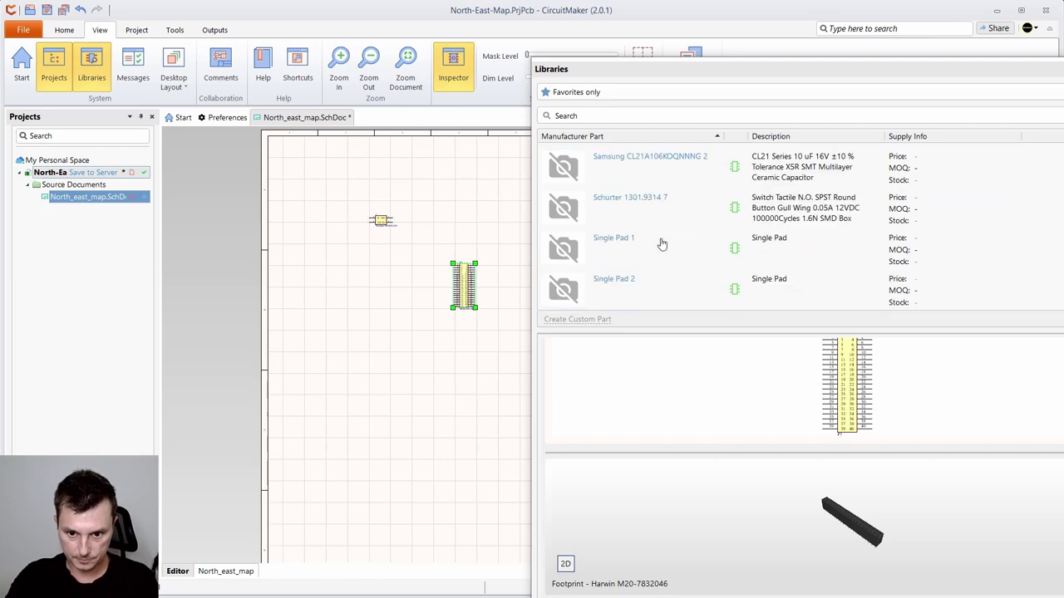
{"action": "scroll", "coordinate": [662, 243], "scroll_direction": "down", "scroll_amount": 5}
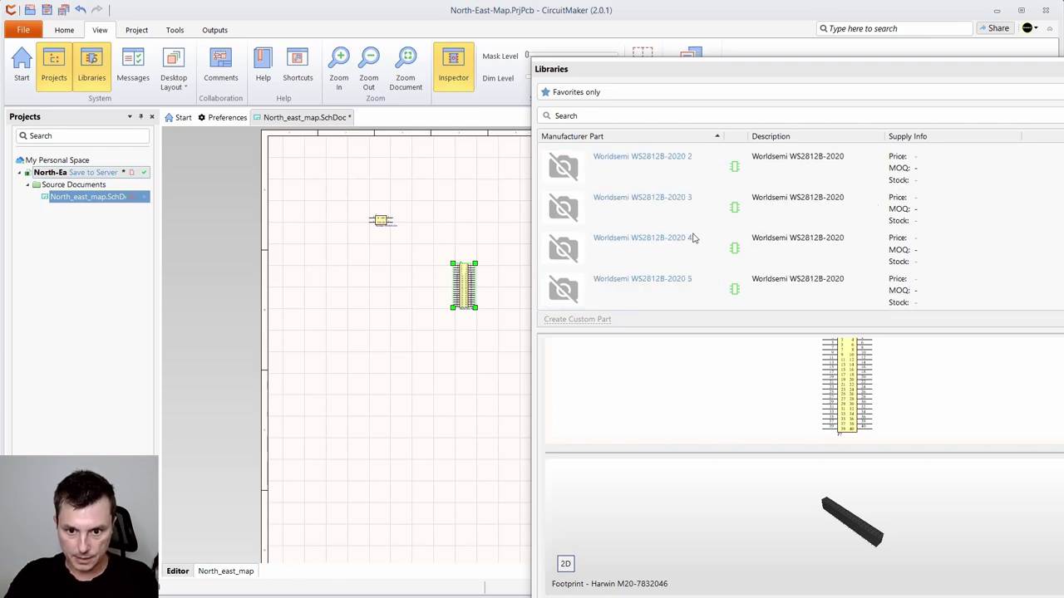
{"action": "scroll", "coordinate": [693, 240], "scroll_direction": "up", "scroll_amount": 4}
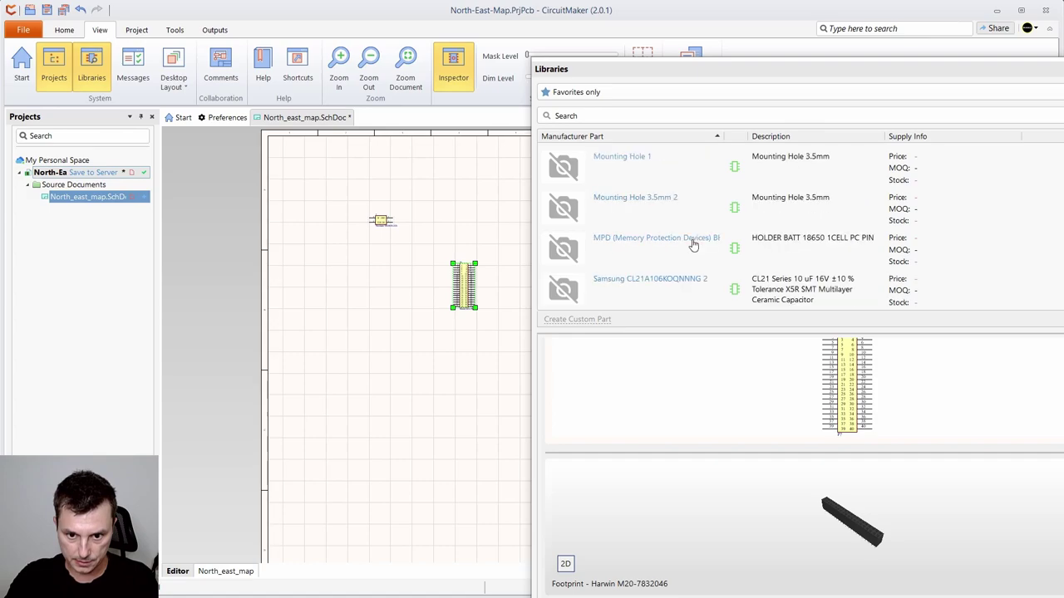
{"action": "scroll", "coordinate": [697, 250], "scroll_direction": "down", "scroll_amount": 1}
{"action": "scroll", "coordinate": [698, 253], "scroll_direction": "up", "scroll_amount": 8}
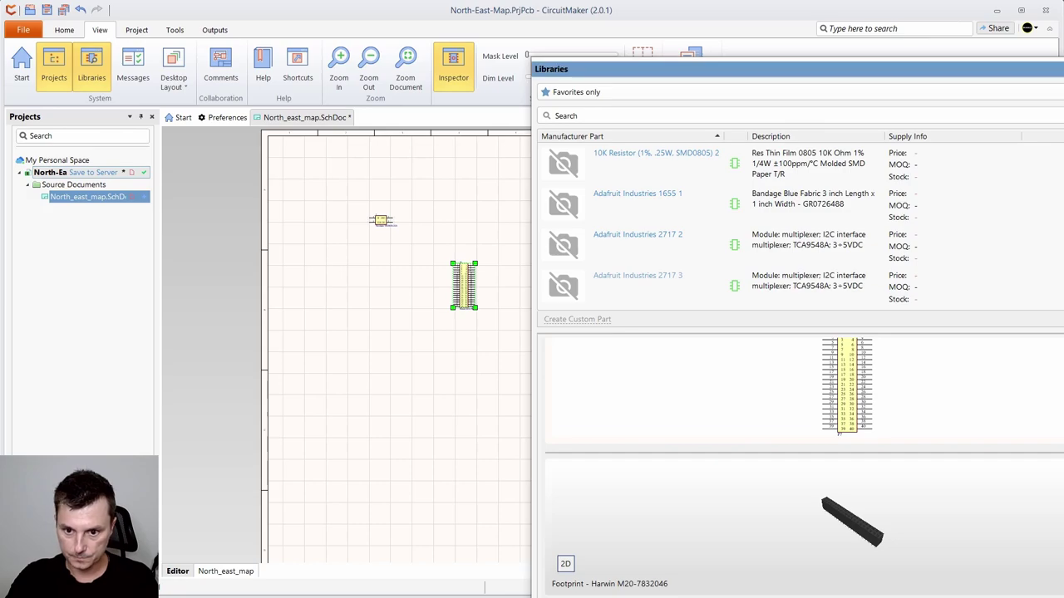
{"action": "scroll", "coordinate": [723, 229], "scroll_direction": "down", "scroll_amount": 4}
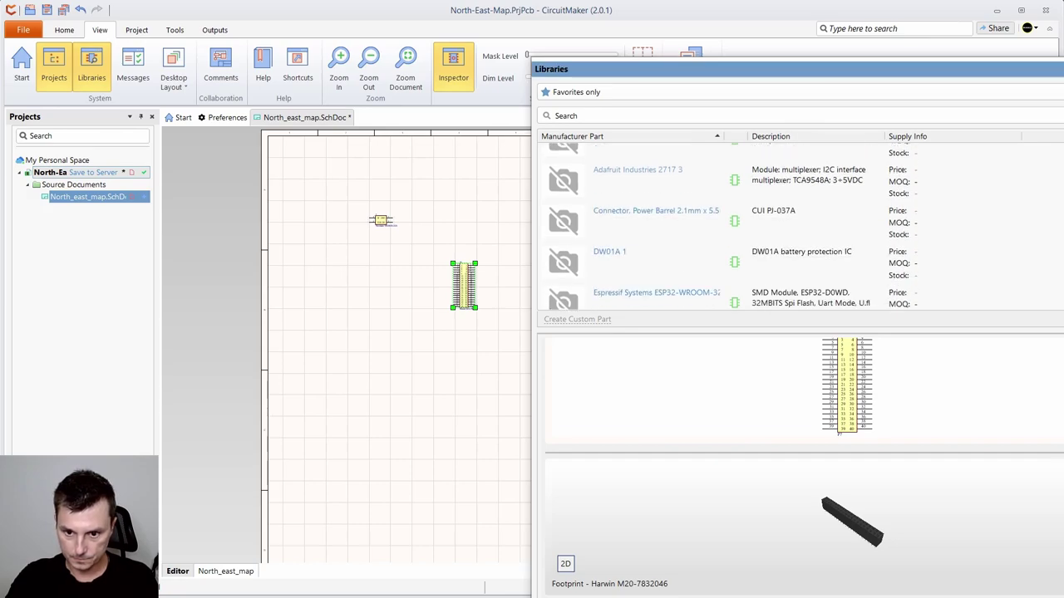
{"action": "scroll", "coordinate": [780, 227], "scroll_direction": "down", "scroll_amount": 10}
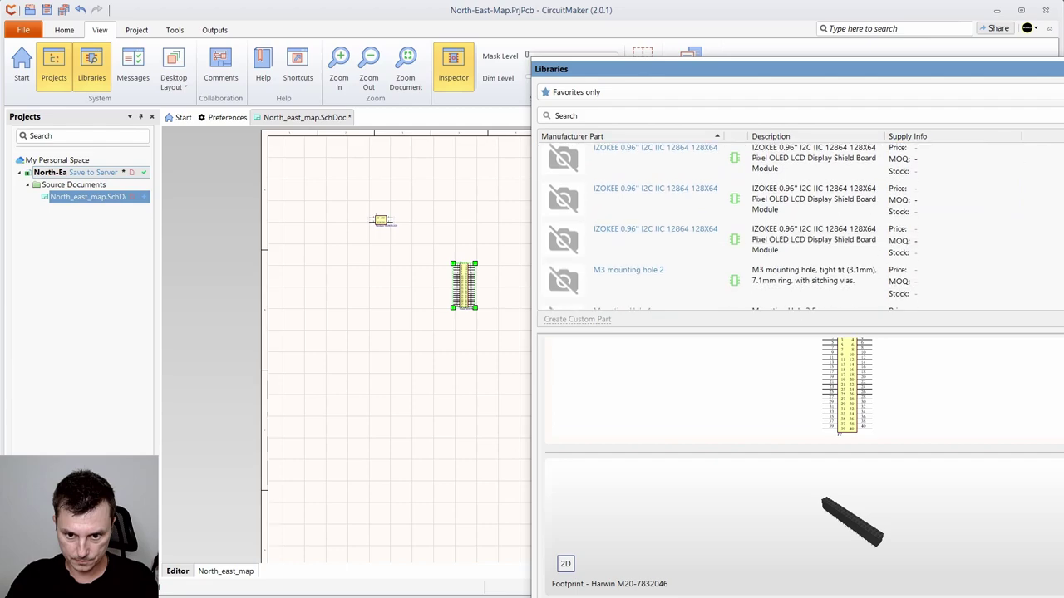
{"action": "scroll", "coordinate": [604, 213], "scroll_direction": "down", "scroll_amount": 5}
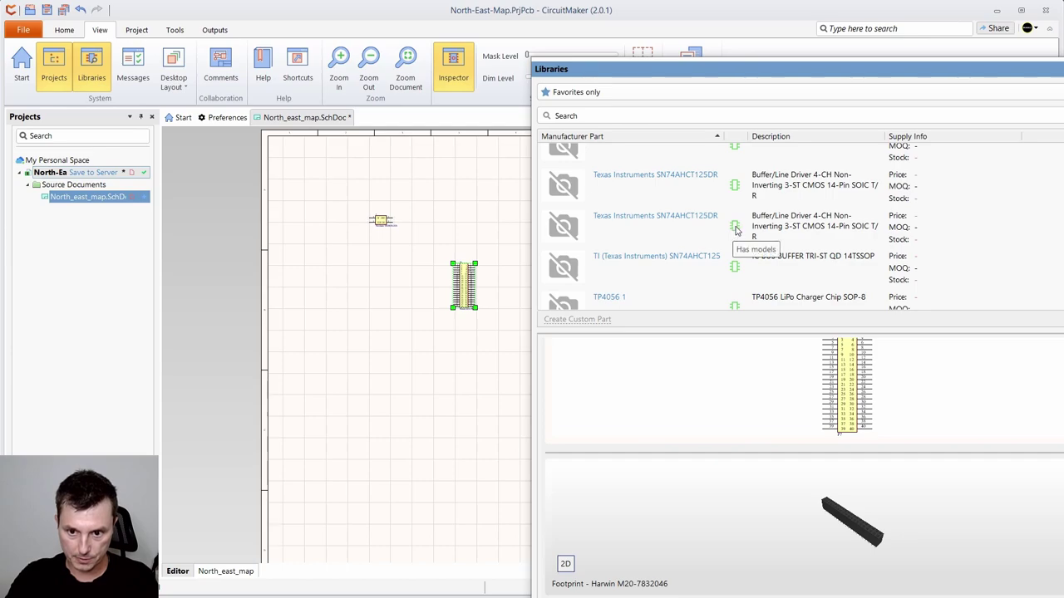
{"action": "left_click_drag", "start_coordinate": [736, 231], "coordinate": [455, 378]}
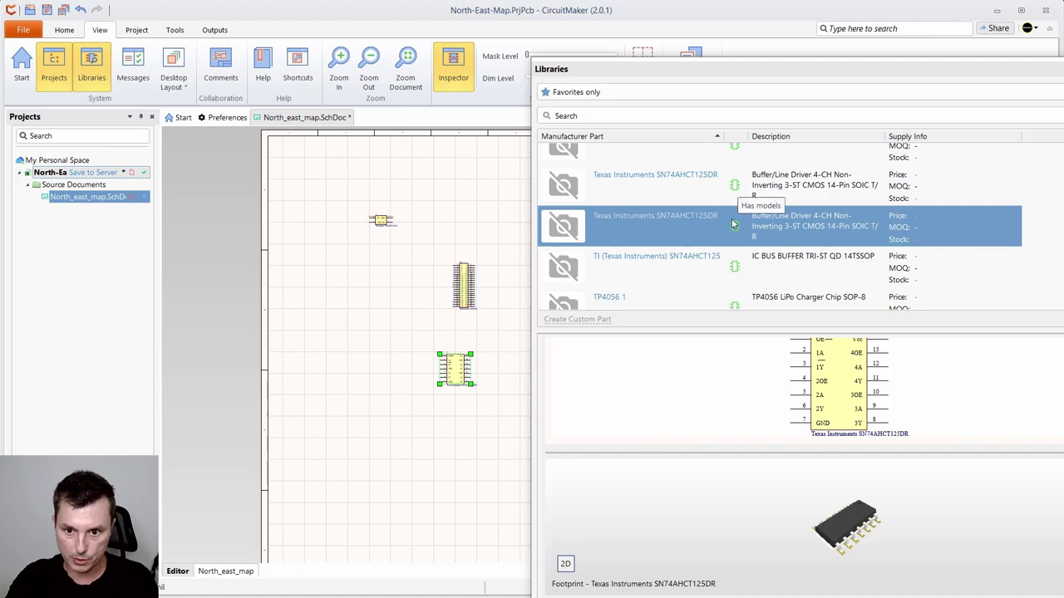
{"action": "left_click", "coordinate": [742, 262]}
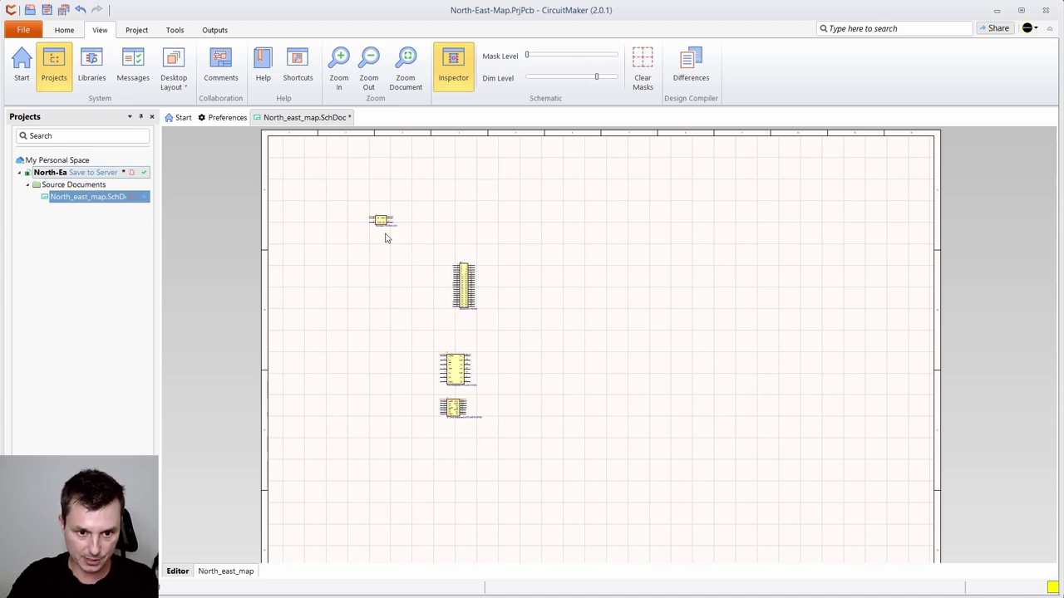
- Move the socket connector and both buffer ICs together to the far right part of the sheet
{"action": "left_click_drag", "start_coordinate": [415, 245], "coordinate": [551, 455]}
{"action": "left_click", "coordinate": [552, 455]}
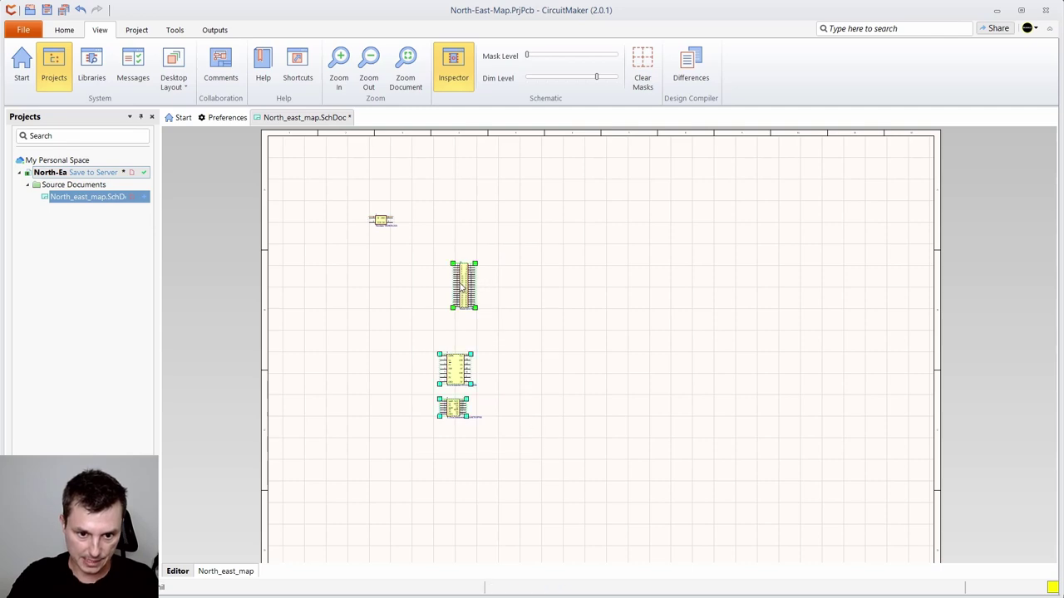
{"action": "left_click_drag", "start_coordinate": [463, 287], "coordinate": [651, 320]}
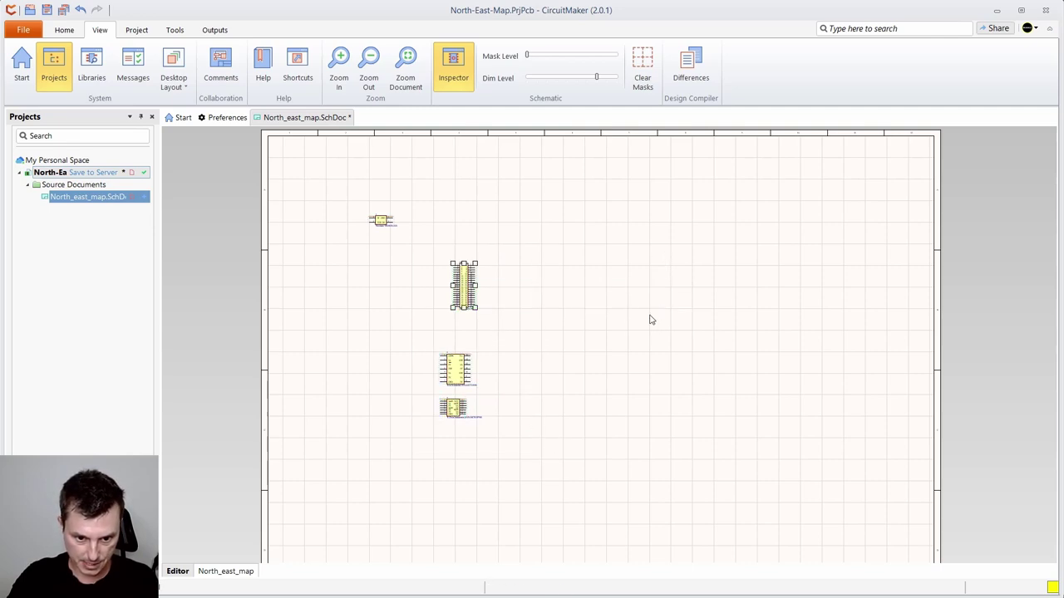
{"action": "left_click_drag", "start_coordinate": [415, 253], "coordinate": [533, 494]}
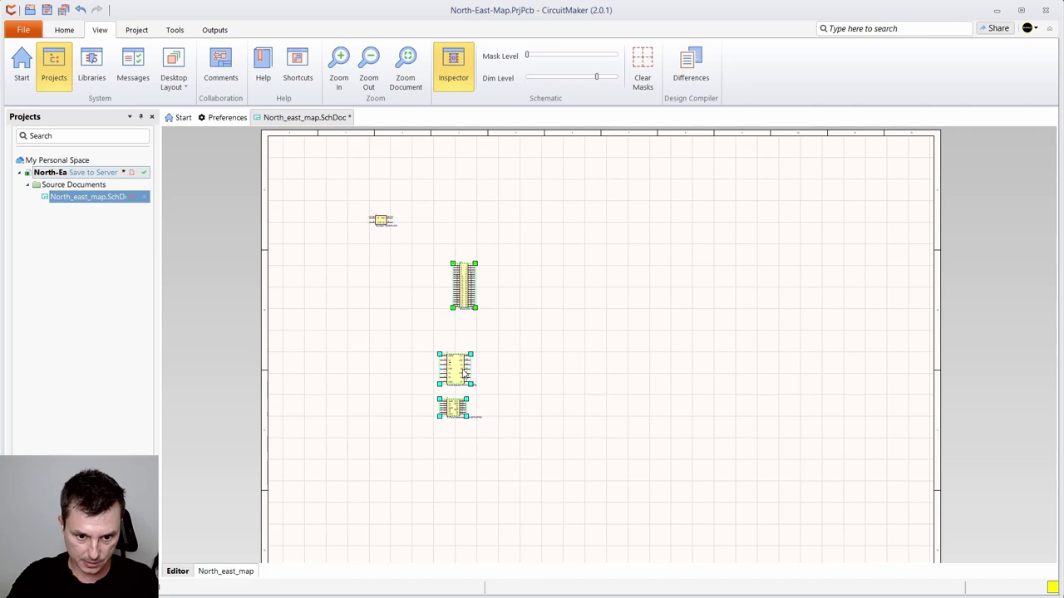
{"action": "left_click_drag", "start_coordinate": [464, 372], "coordinate": [864, 376]}
- Move the WS2812B-2020 LED into the upper-left corner of the sheet, just inside the border
{"action": "scroll", "coordinate": [372, 222], "scroll_direction": "up", "scroll_amount": 2}
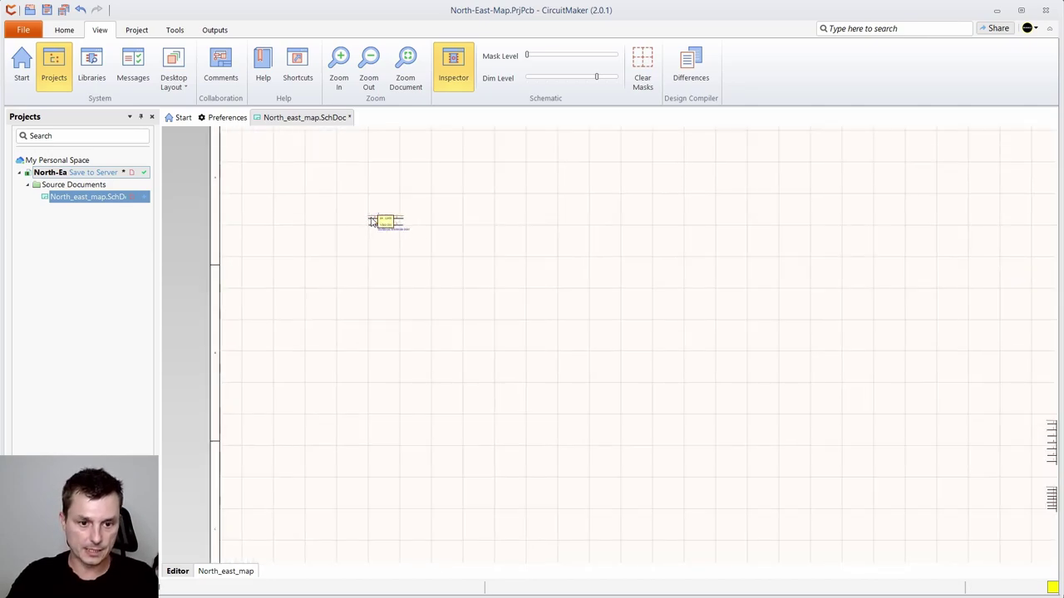
{"action": "scroll", "coordinate": [372, 222], "scroll_direction": "up", "scroll_amount": 3}
{"action": "left_click_drag", "start_coordinate": [341, 280], "coordinate": [589, 473]}
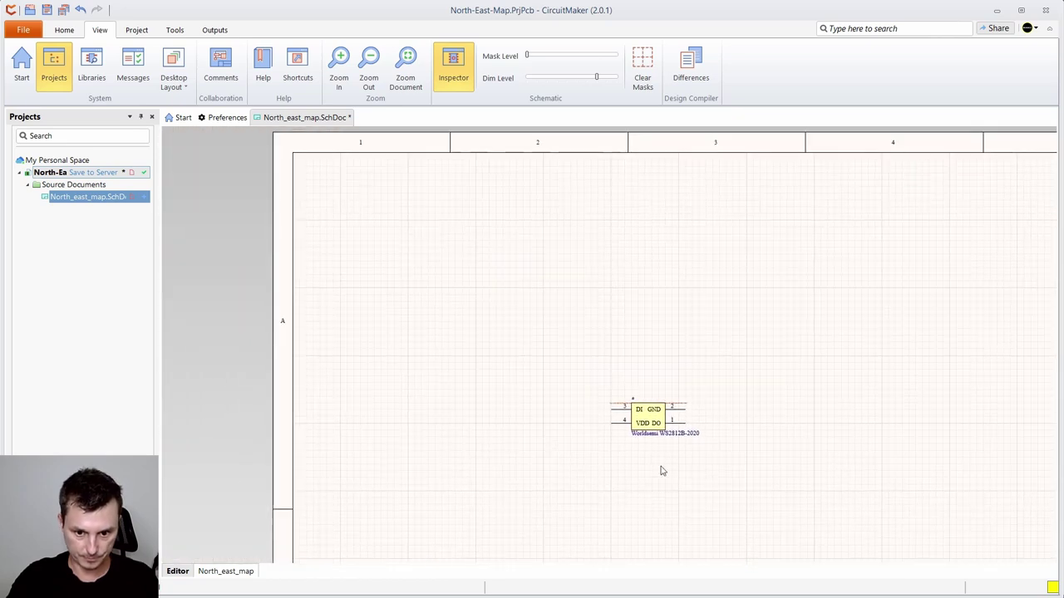
{"action": "left_click_drag", "start_coordinate": [613, 428], "coordinate": [341, 195]}
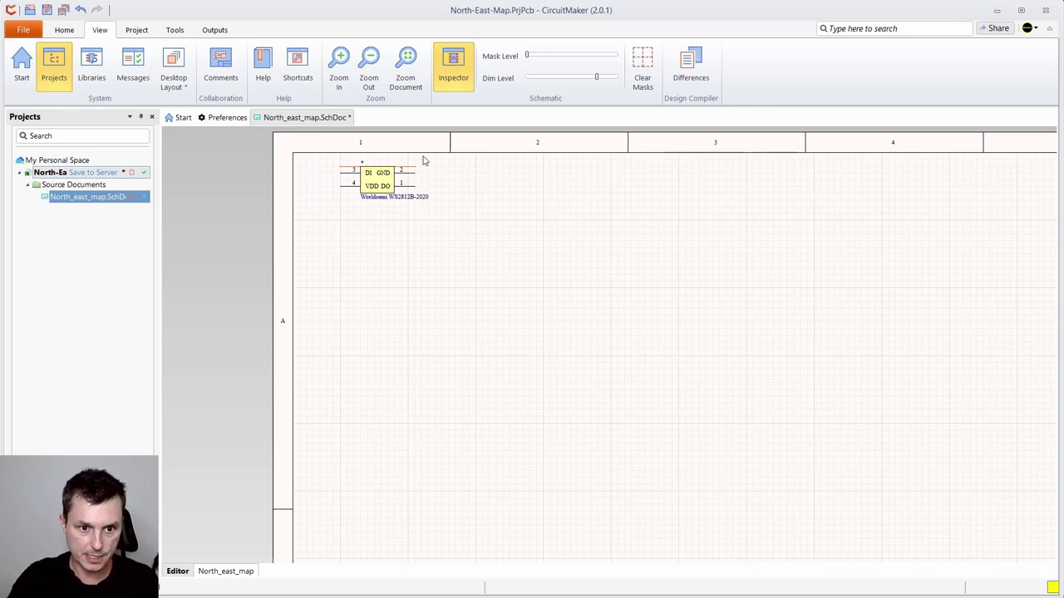
{"action": "left_click", "coordinate": [379, 196]}
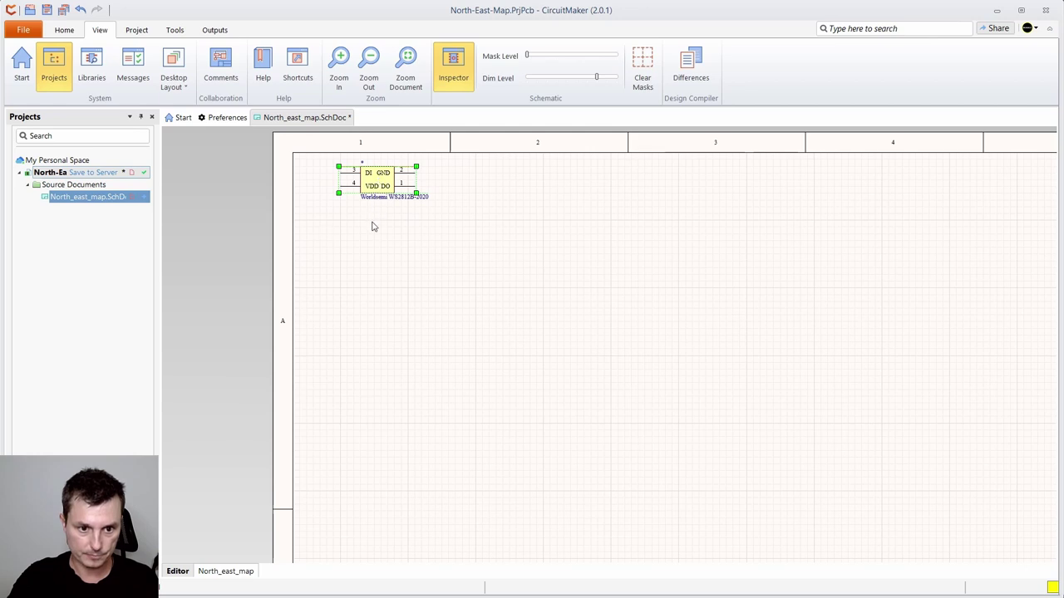
{"action": "left_click", "coordinate": [400, 218]}
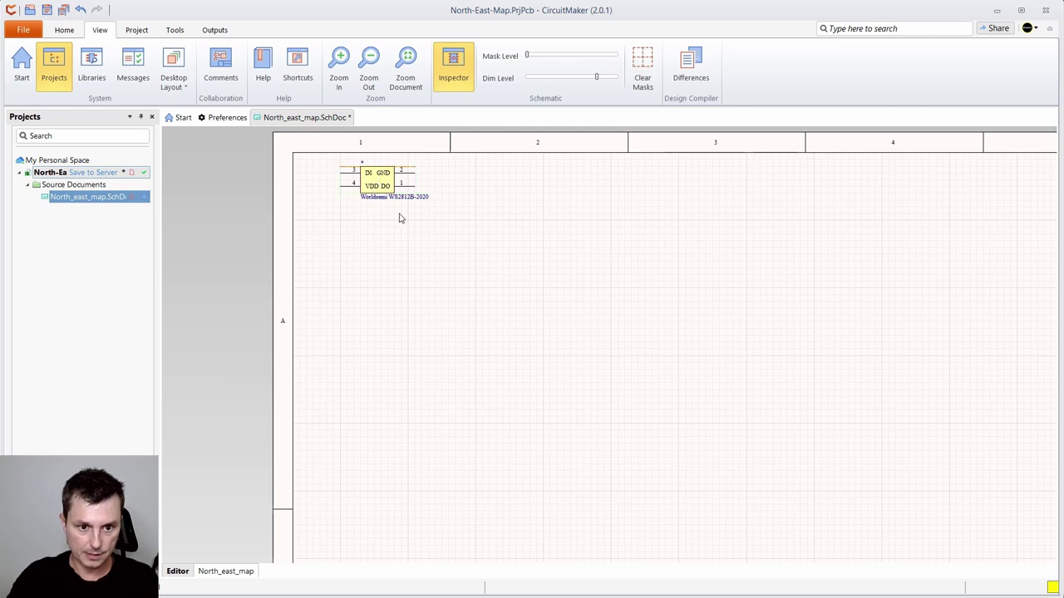
- Copy the WS2812B-2020 LED and paste two copies in a column aligned directly below it
{"action": "left_click", "coordinate": [374, 183]}
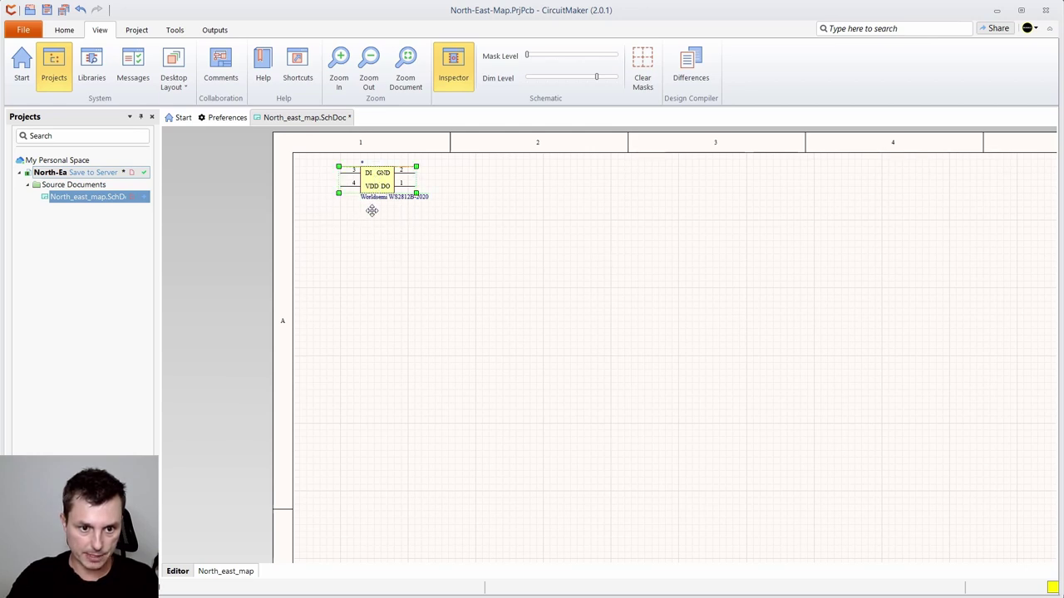
{"action": "key", "text": "ctrl+v"}
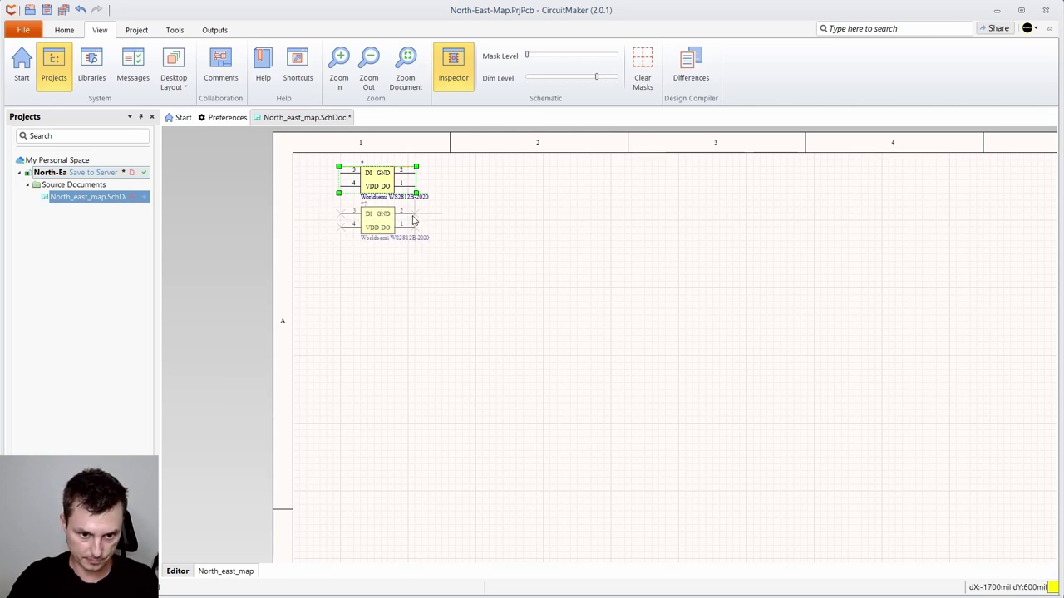
{"action": "left_click", "coordinate": [415, 220]}
{"action": "key", "text": "ctrl+v"}
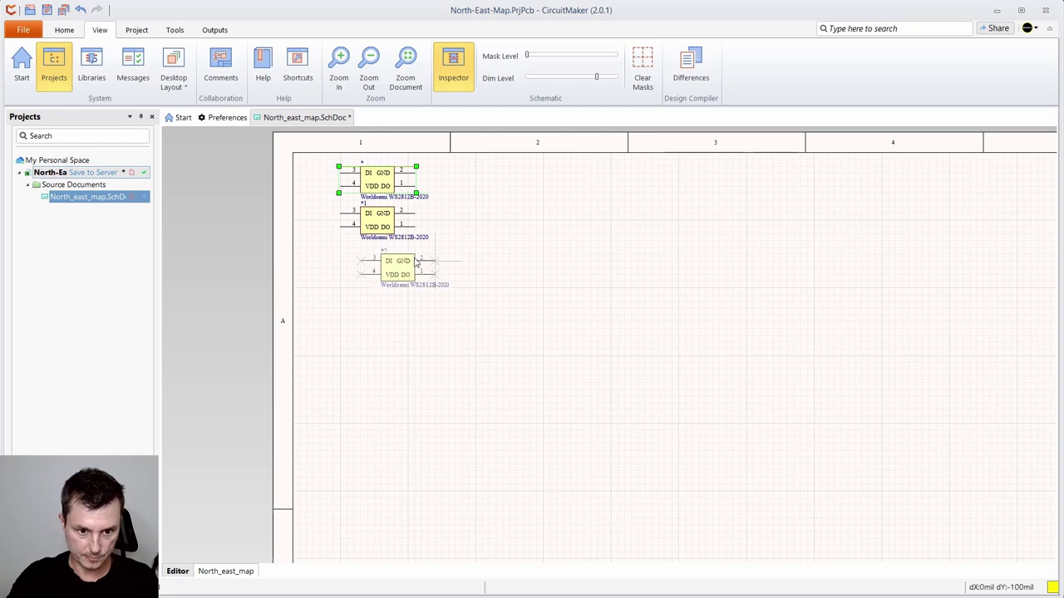
{"action": "left_click", "coordinate": [415, 259]}
- Move the two LED copies together one grid step down to widen the gap below the first LED
{"action": "scroll", "coordinate": [369, 220], "scroll_direction": "up", "scroll_amount": 1}
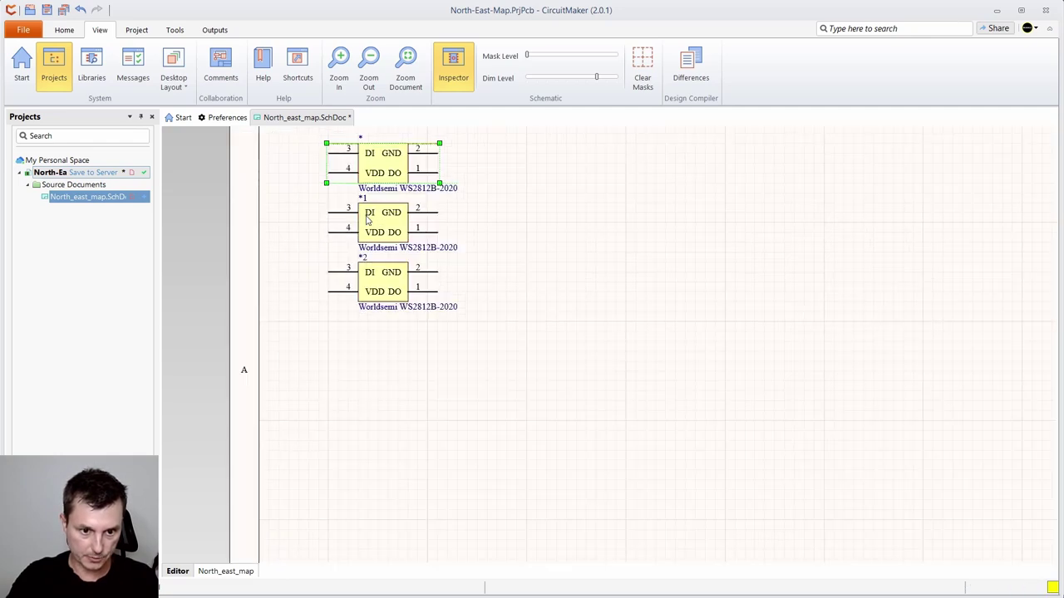
{"action": "scroll", "coordinate": [366, 218], "scroll_direction": "up", "scroll_amount": 1}
{"action": "left_click_drag", "start_coordinate": [495, 203], "coordinate": [512, 290]}
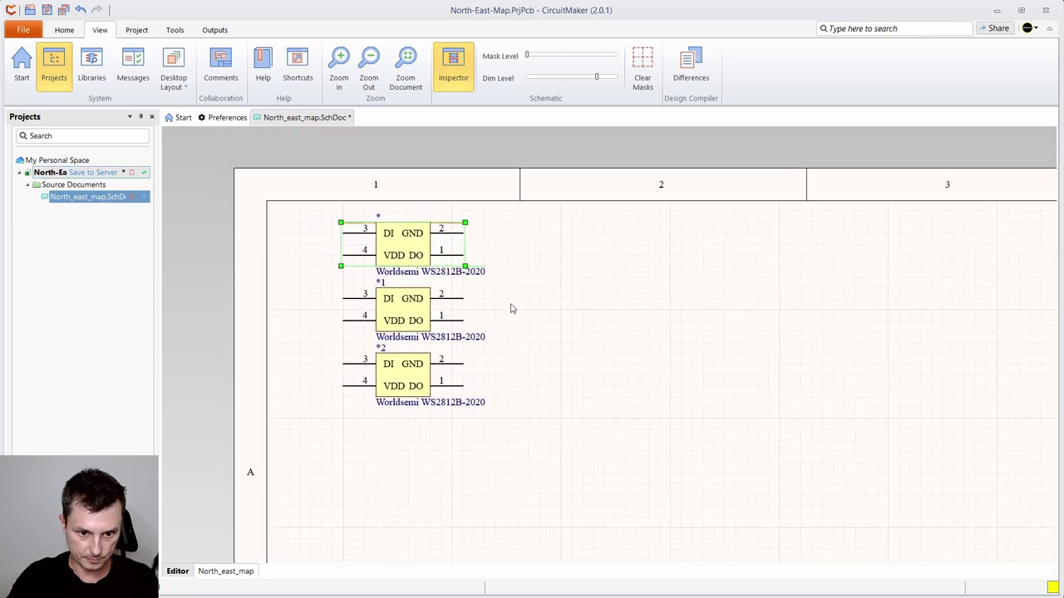
{"action": "scroll", "coordinate": [466, 366], "scroll_direction": "up", "scroll_amount": 1}
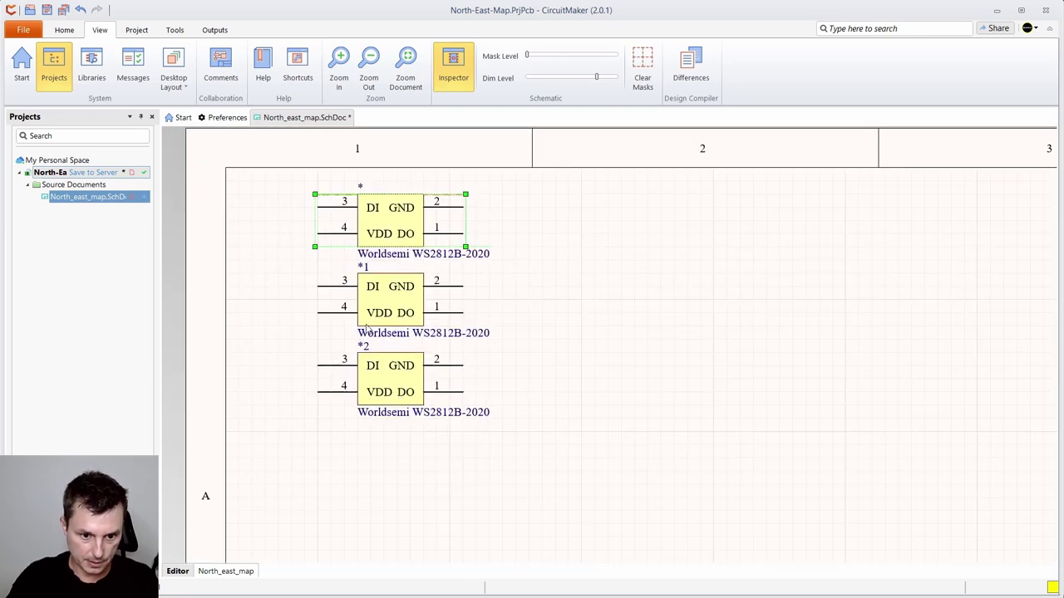
{"action": "left_click_drag", "start_coordinate": [271, 269], "coordinate": [497, 460]}
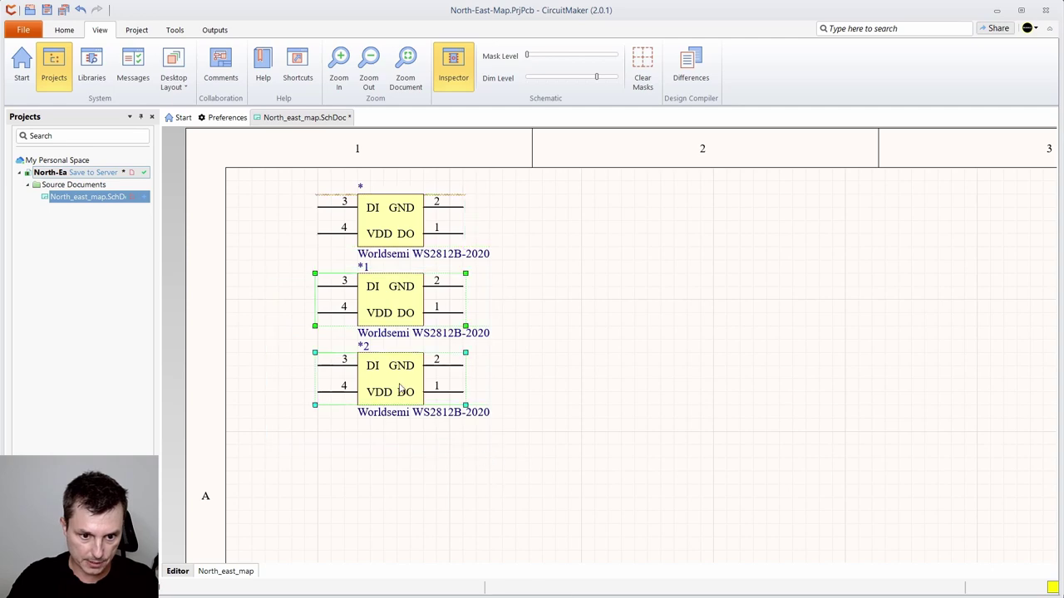
{"action": "left_click_drag", "start_coordinate": [465, 399], "coordinate": [455, 411]}
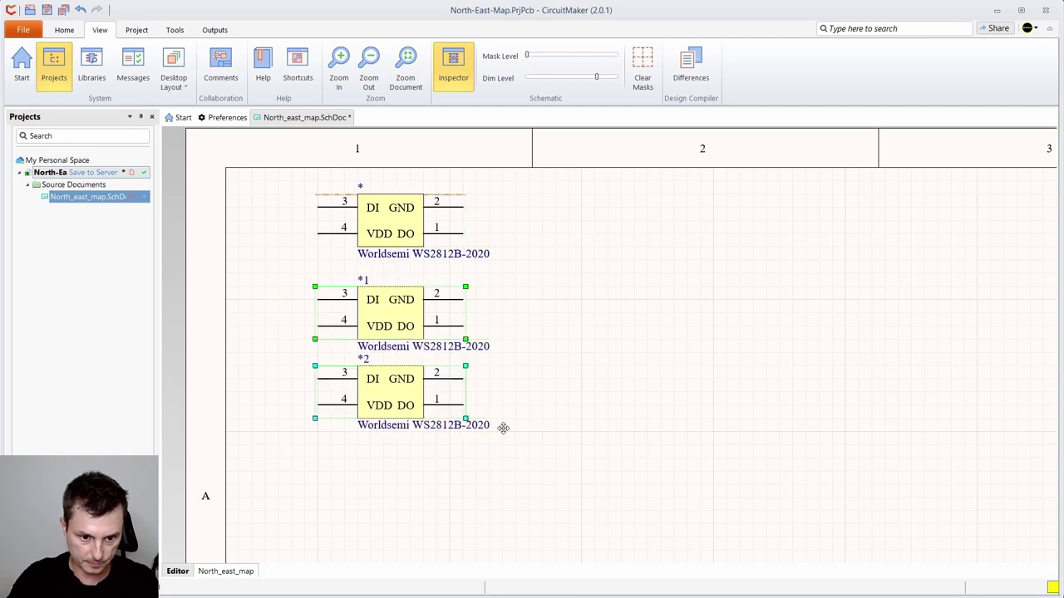
- Move the lowest LED copy one grid step down so the three LEDs are evenly spaced
{"action": "left_click", "coordinate": [384, 427]}
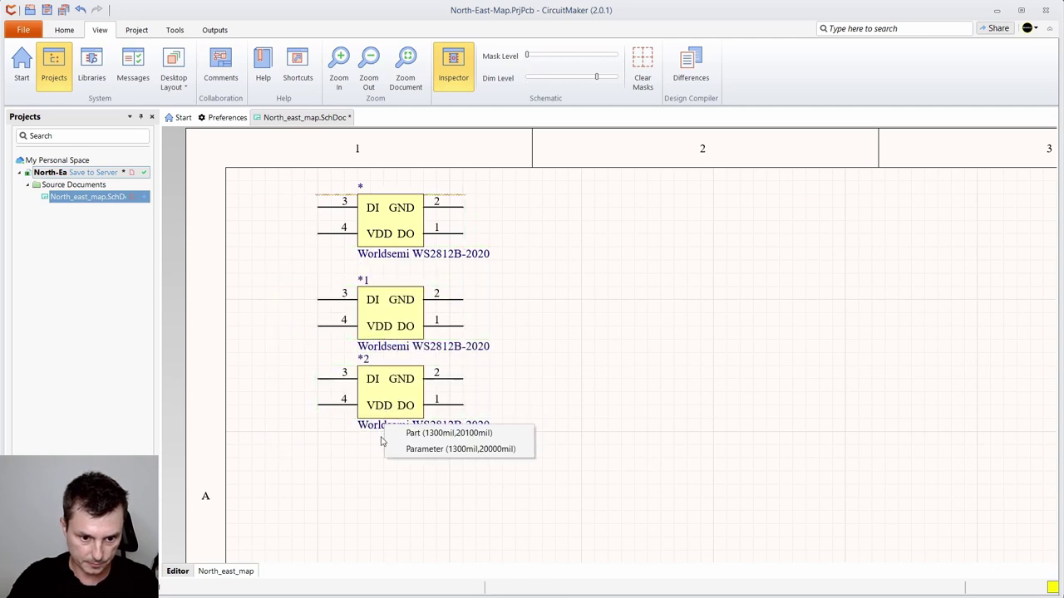
{"action": "left_click", "coordinate": [448, 433]}
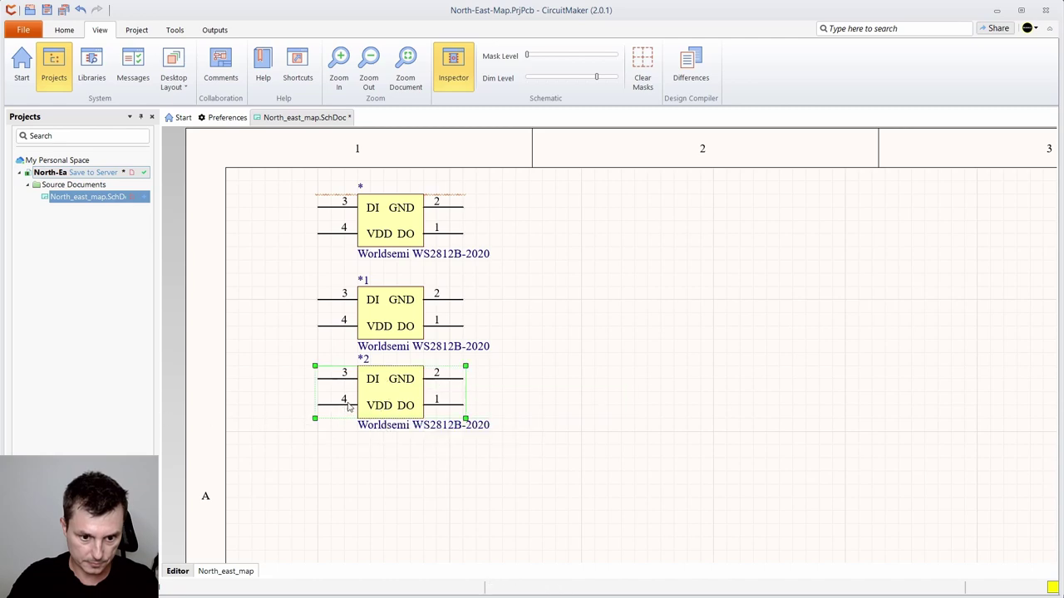
{"action": "left_click_drag", "start_coordinate": [380, 387], "coordinate": [316, 399]}
{"action": "left_click", "coordinate": [597, 312]}
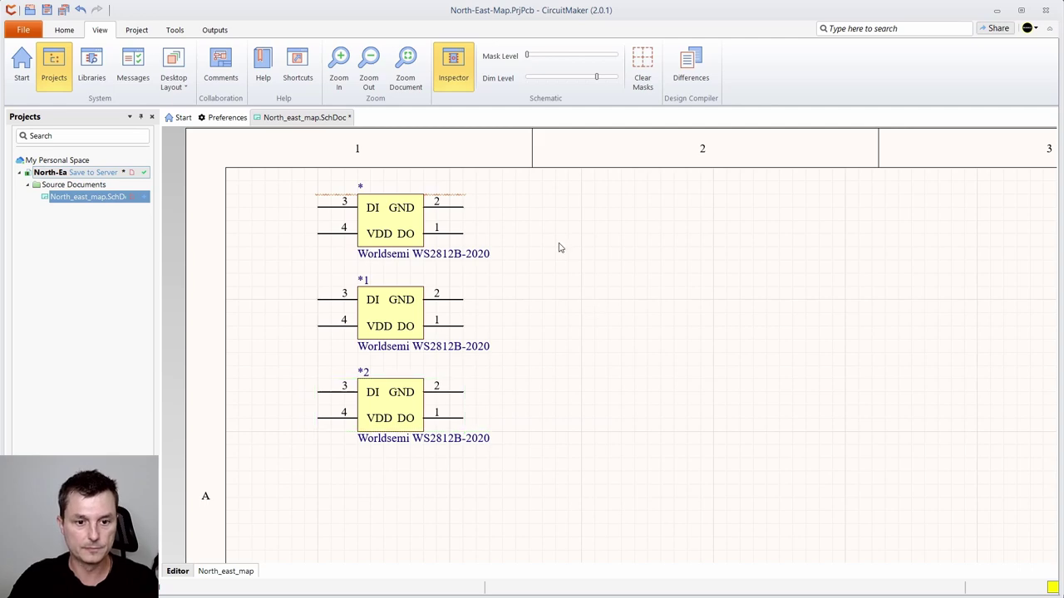
- Wire the DO pin of each of the upper two LEDs to the DI pin of the LED directly below it
{"action": "left_click", "coordinate": [64, 34]}
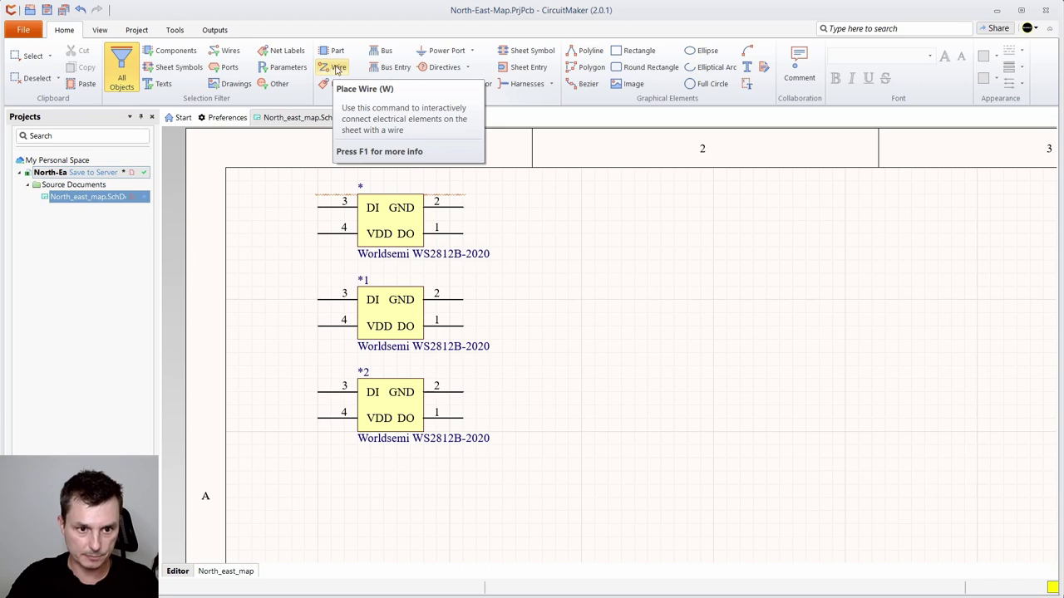
{"action": "left_click", "coordinate": [336, 68]}
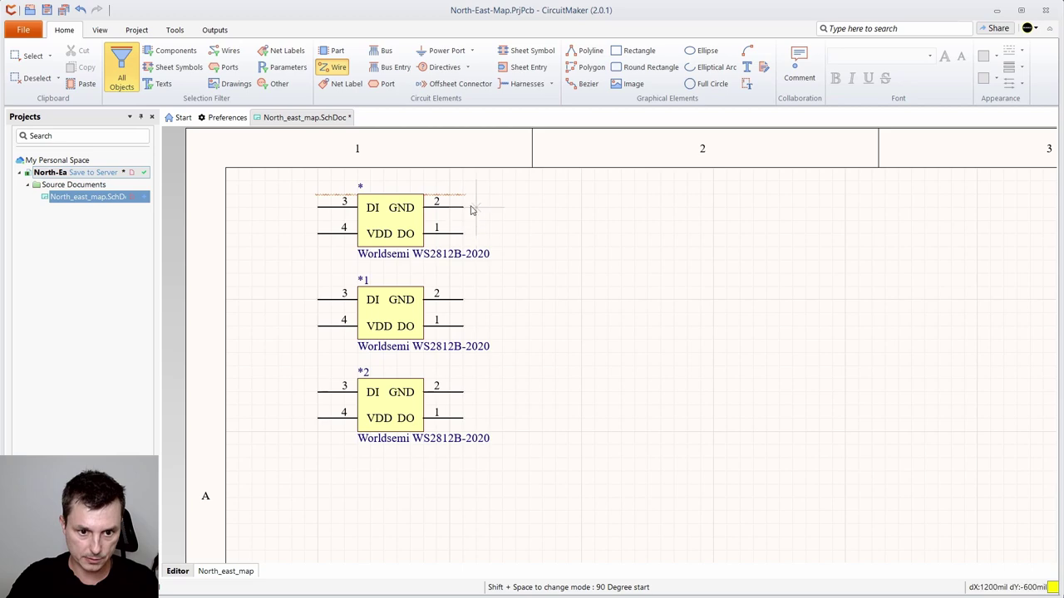
{"action": "left_click", "coordinate": [462, 233]}
{"action": "left_click", "coordinate": [464, 274]}
{"action": "left_click", "coordinate": [317, 299]}
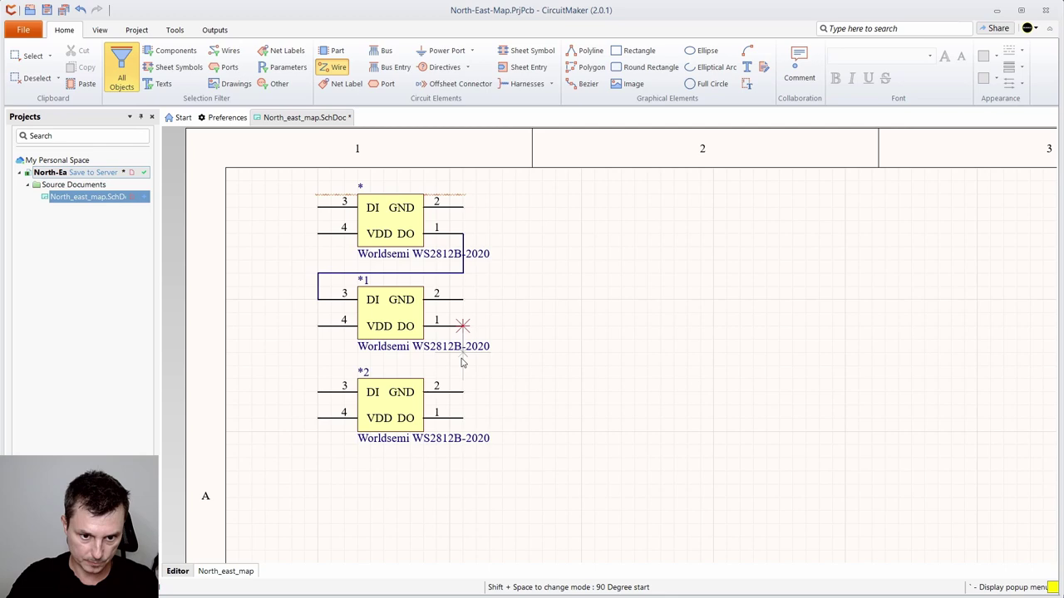
{"action": "left_click", "coordinate": [462, 363]}
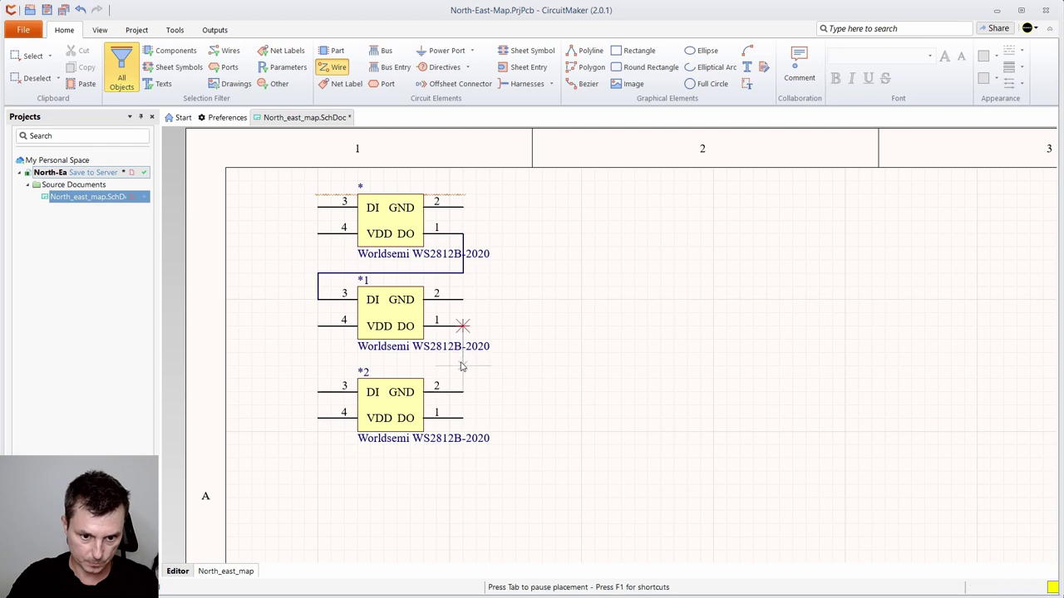
{"action": "left_click", "coordinate": [317, 386]}
{"action": "key", "text": "Escape"}
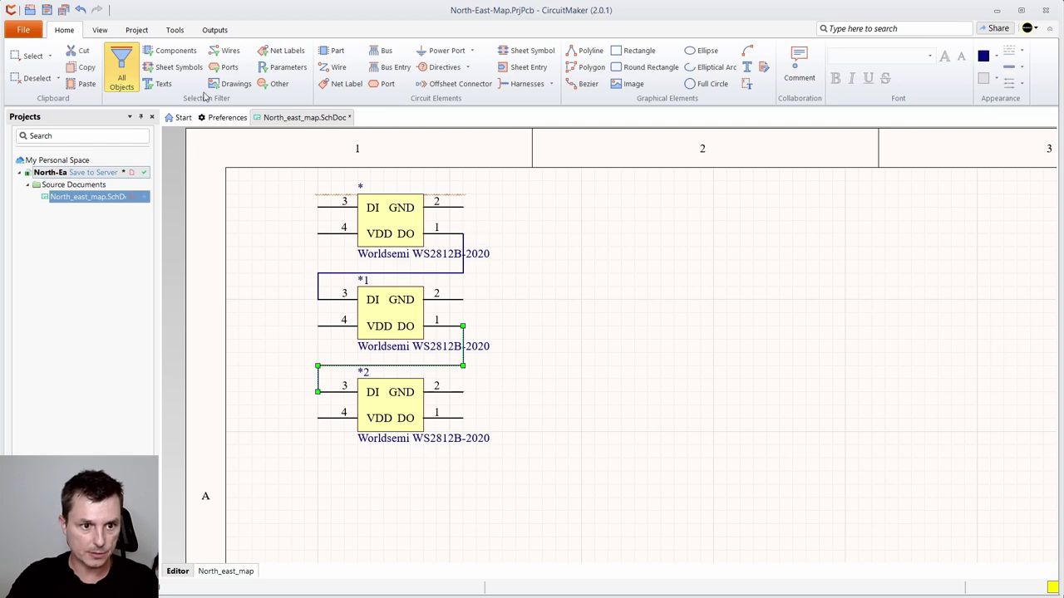
- Place net labels on the GND and VDD pin ends of all three WS2812B-2020 LEDs
{"action": "left_click", "coordinate": [291, 52]}
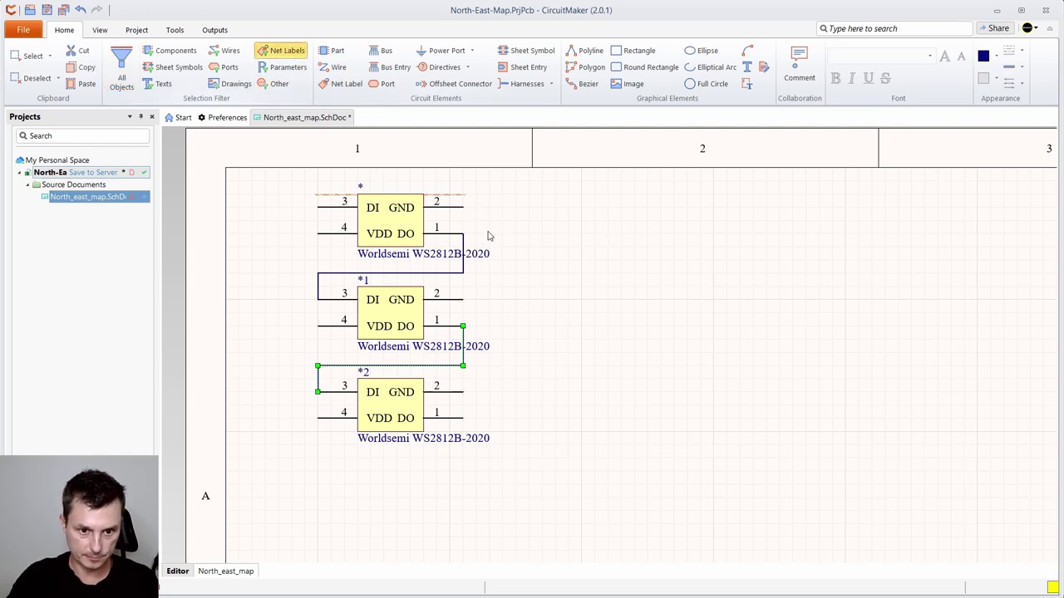
{"action": "left_click", "coordinate": [462, 214]}
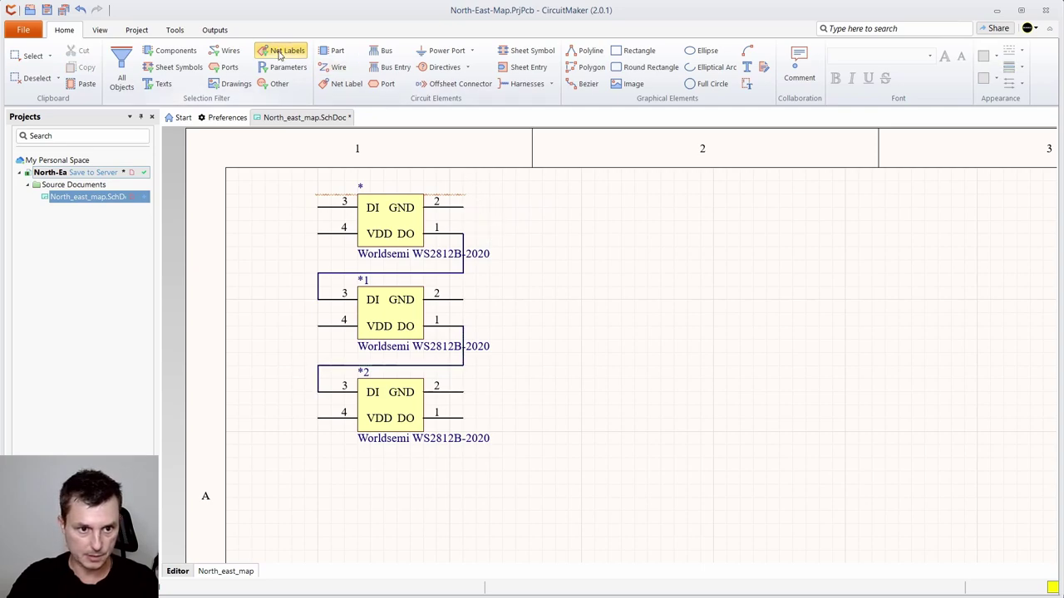
{"action": "left_click", "coordinate": [347, 84]}
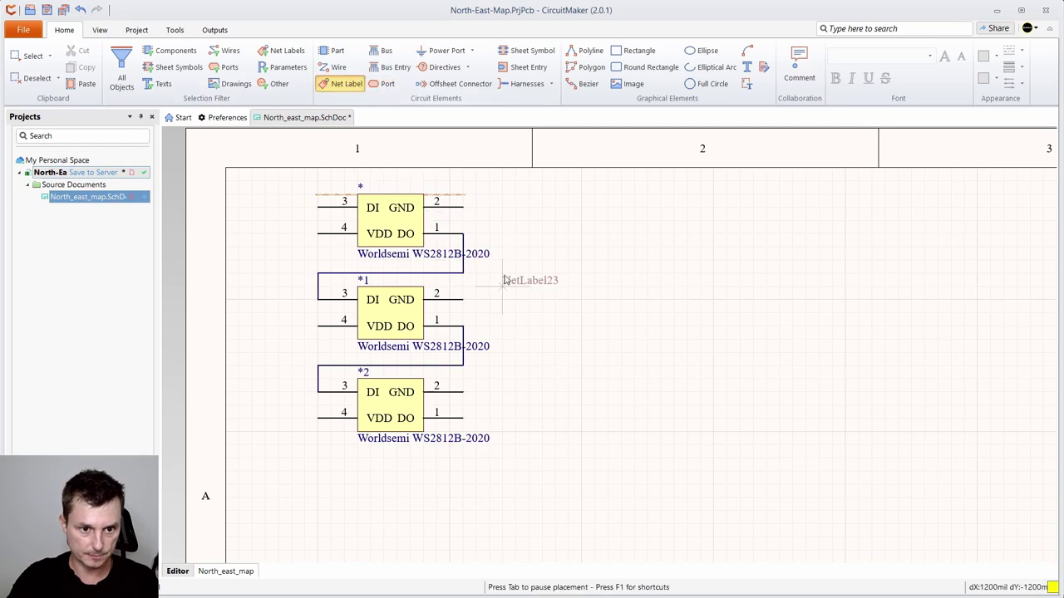
{"action": "left_click", "coordinate": [463, 206]}
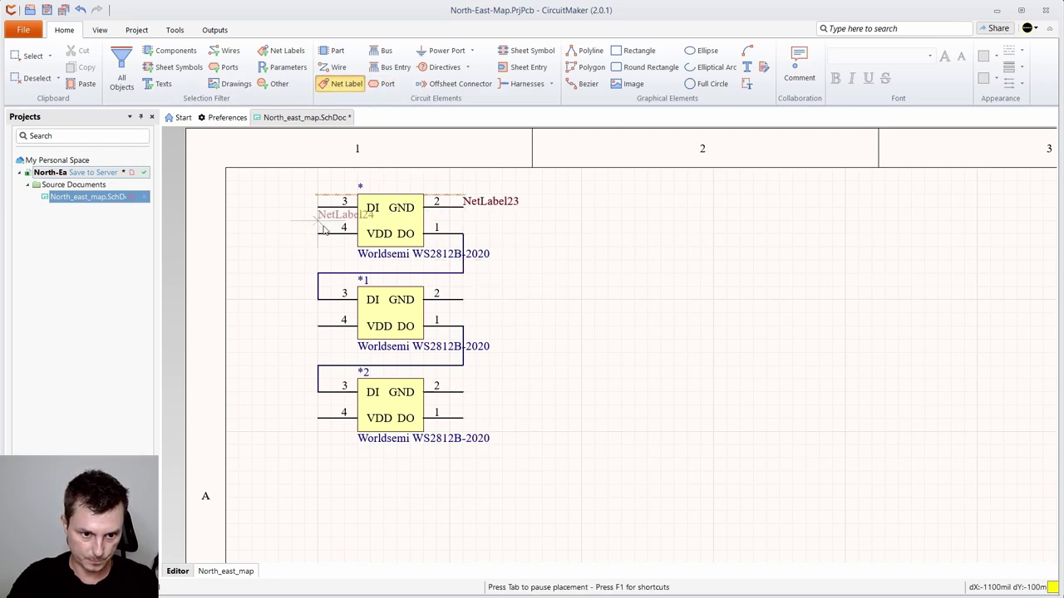
{"action": "left_click", "coordinate": [319, 325]}
{"action": "left_click", "coordinate": [463, 300]}
{"action": "left_click", "coordinate": [464, 391]}
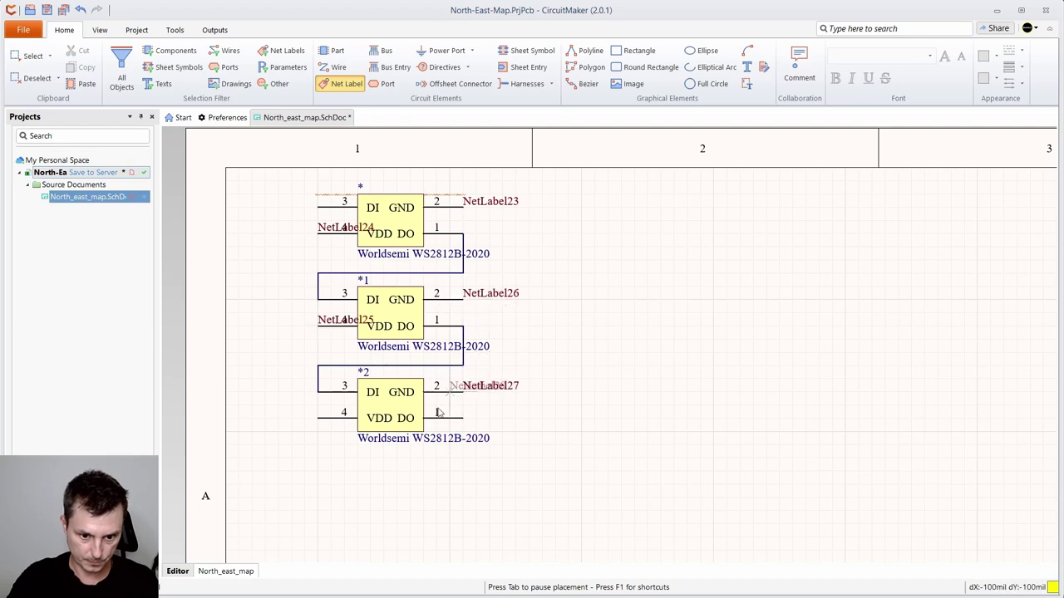
{"action": "left_click", "coordinate": [318, 418]}
{"action": "right_click", "coordinate": [554, 388]}
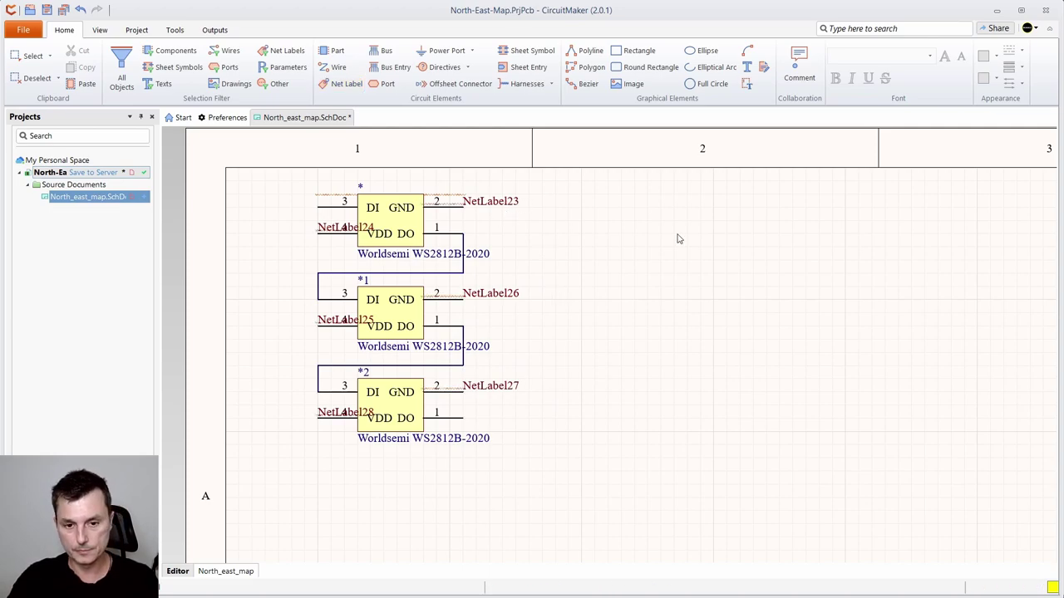
- Show the Inspector and set the net name of the label on the first LED's GND pin to GND
{"action": "left_click_drag", "start_coordinate": [1032, 199], "coordinate": [795, 220]}
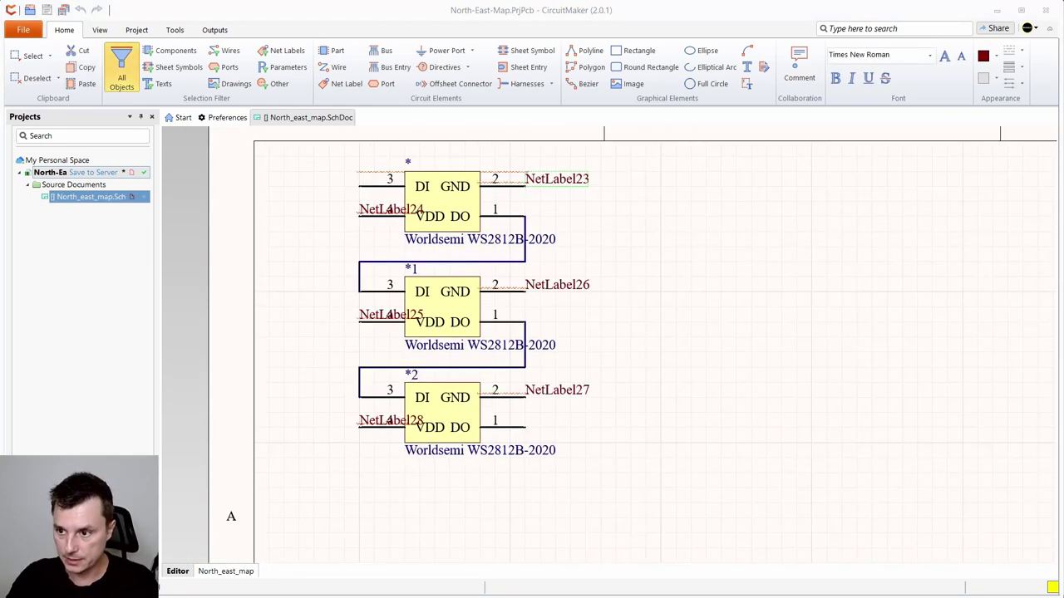
{"action": "key", "text": "F11"}
{"action": "left_click_drag", "start_coordinate": [815, 208], "coordinate": [790, 185]}
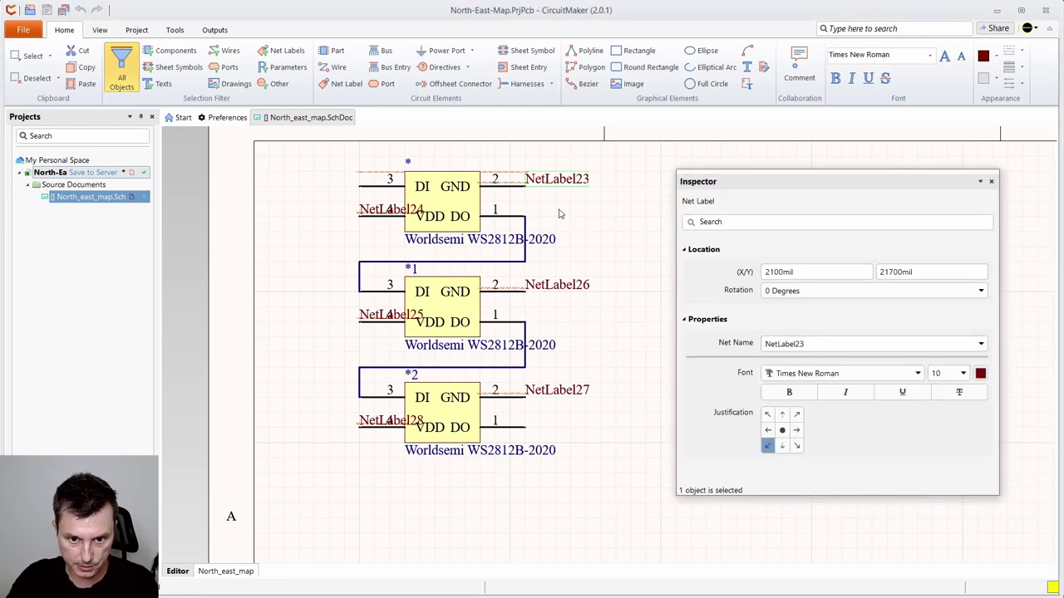
{"action": "left_click", "coordinate": [594, 207]}
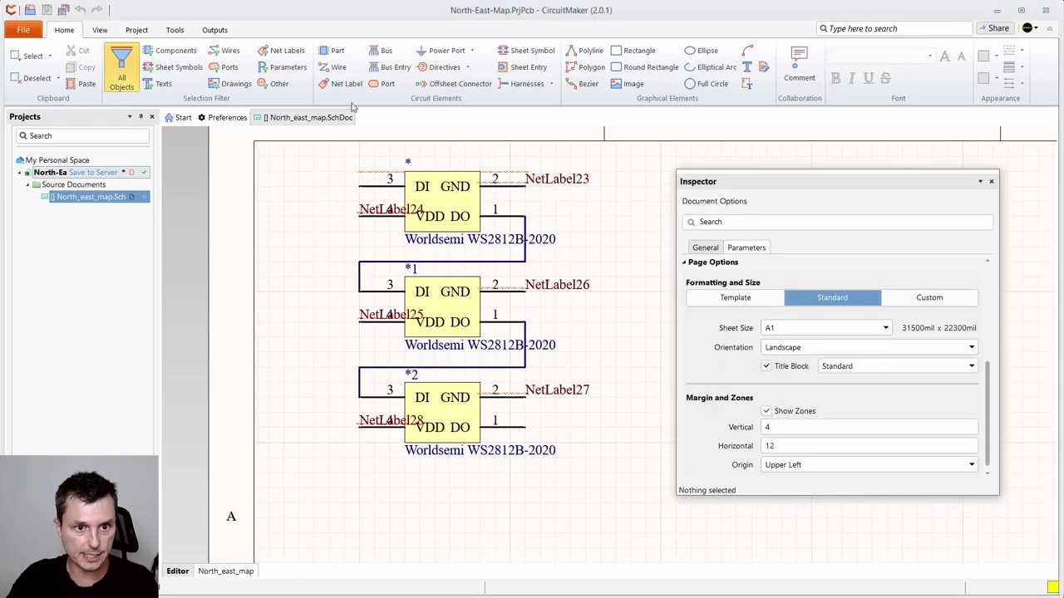
{"action": "double_click", "coordinate": [558, 180]}
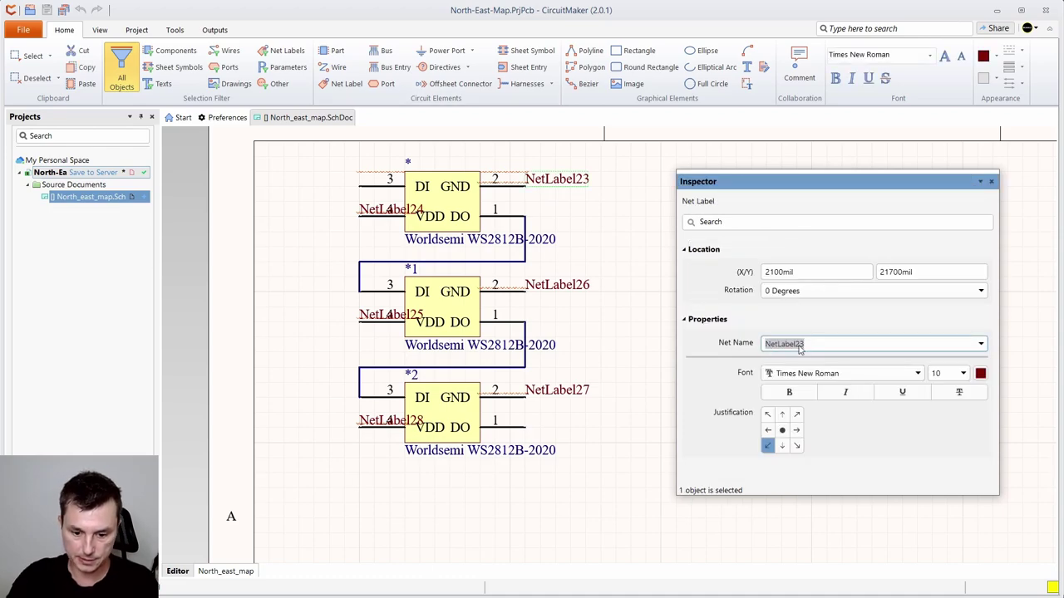
{"action": "type", "text": "GND"}
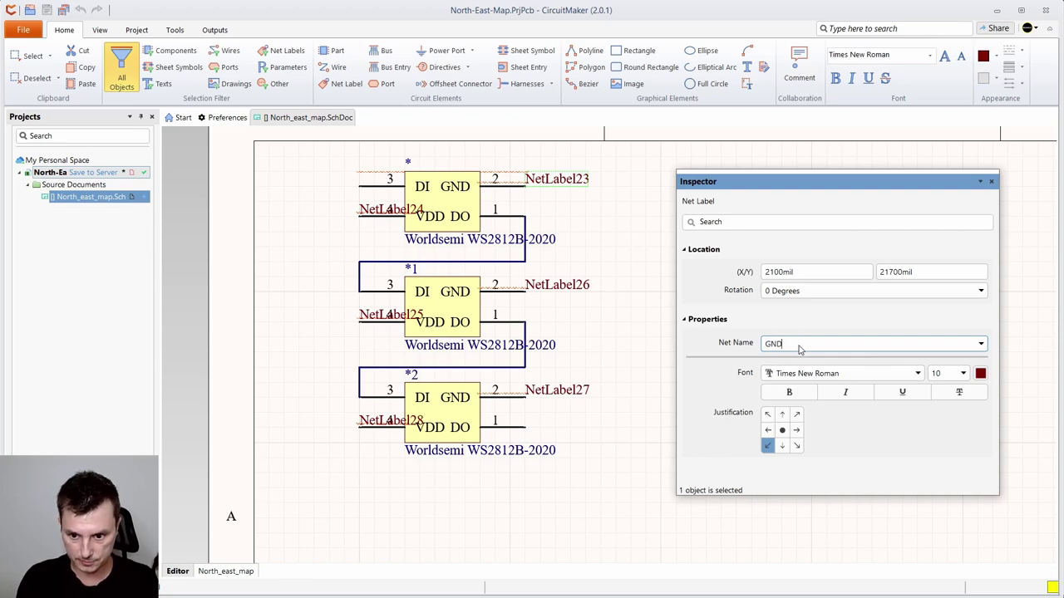
{"action": "key", "text": "Return"}
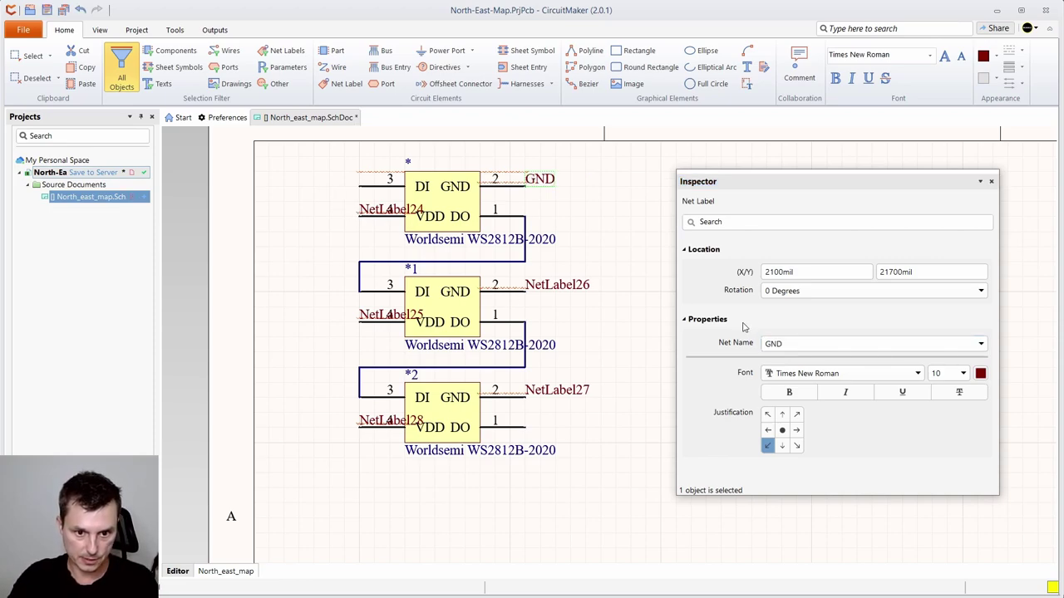
- Set the net name of the label on the first LED's VDD pin to VCC
{"action": "left_click", "coordinate": [806, 344]}
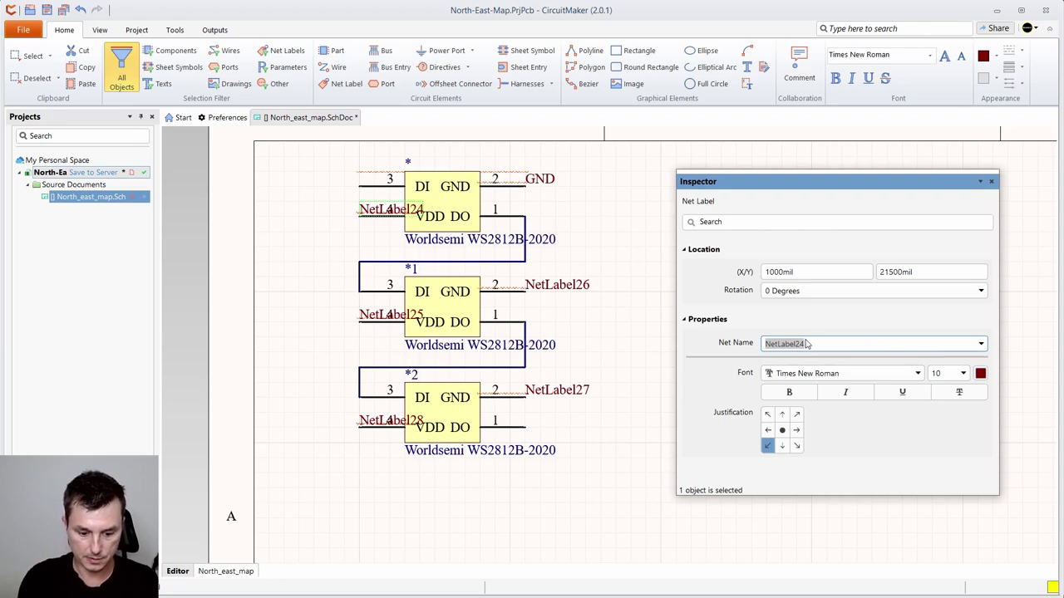
{"action": "type", "text": "VCC"}
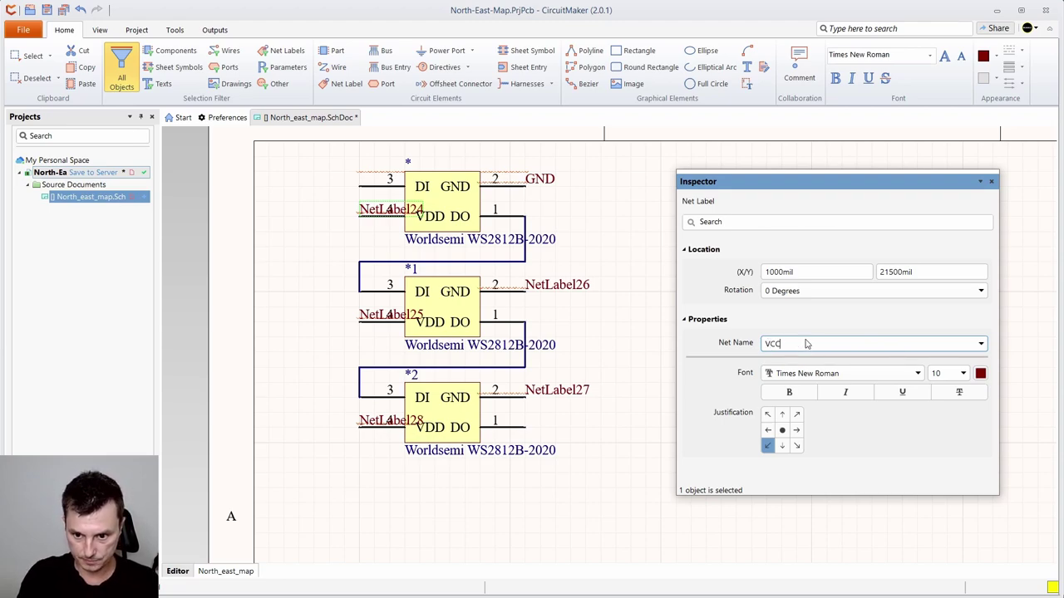
{"action": "key", "text": "Return"}
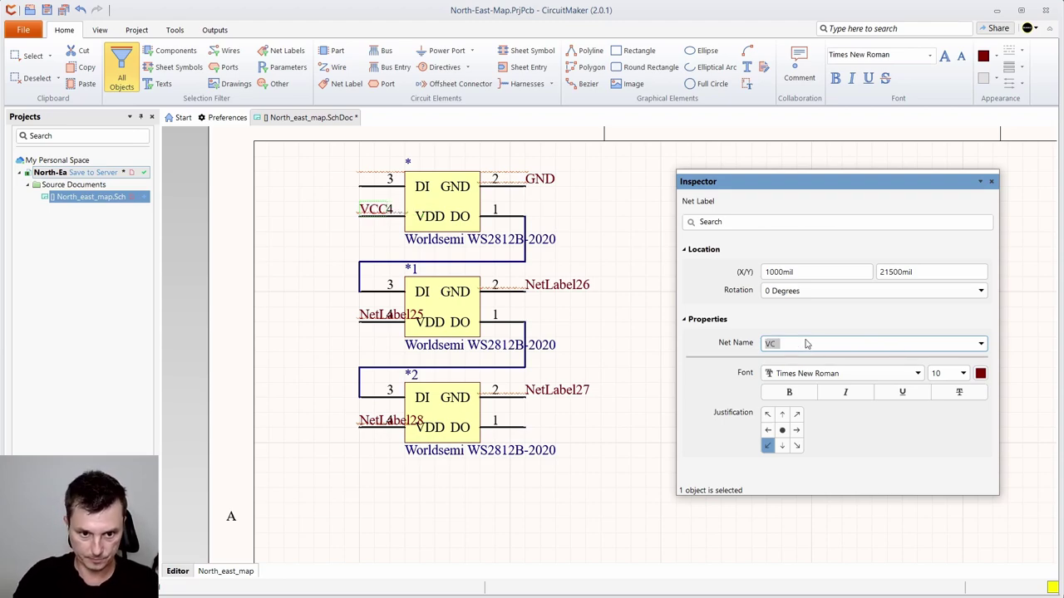
- Assign the existing GND net name to the label on the middle LED's GND pin
{"action": "left_click", "coordinate": [546, 291]}
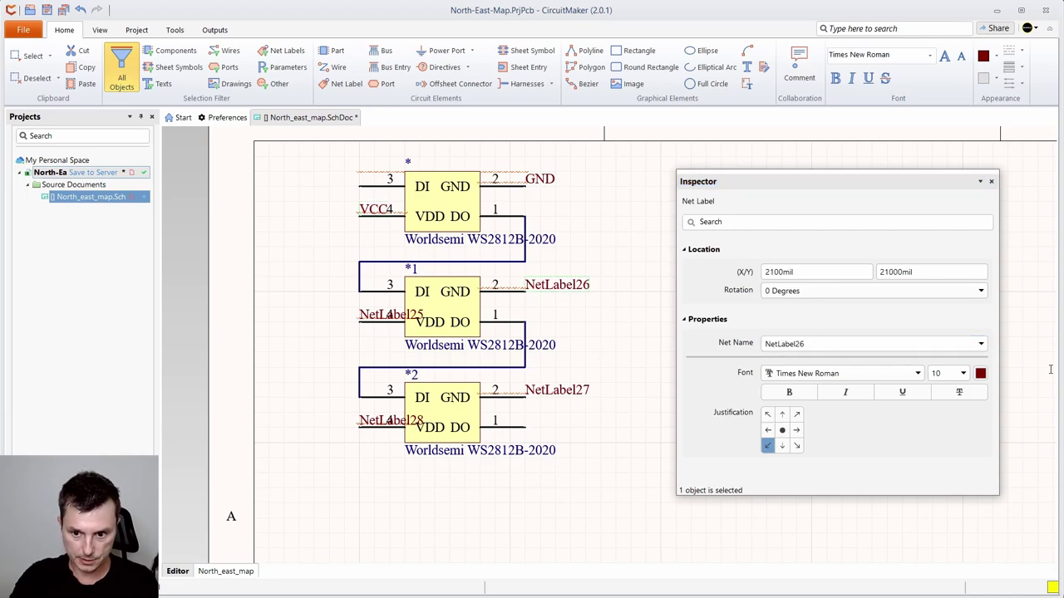
{"action": "left_click", "coordinate": [980, 345]}
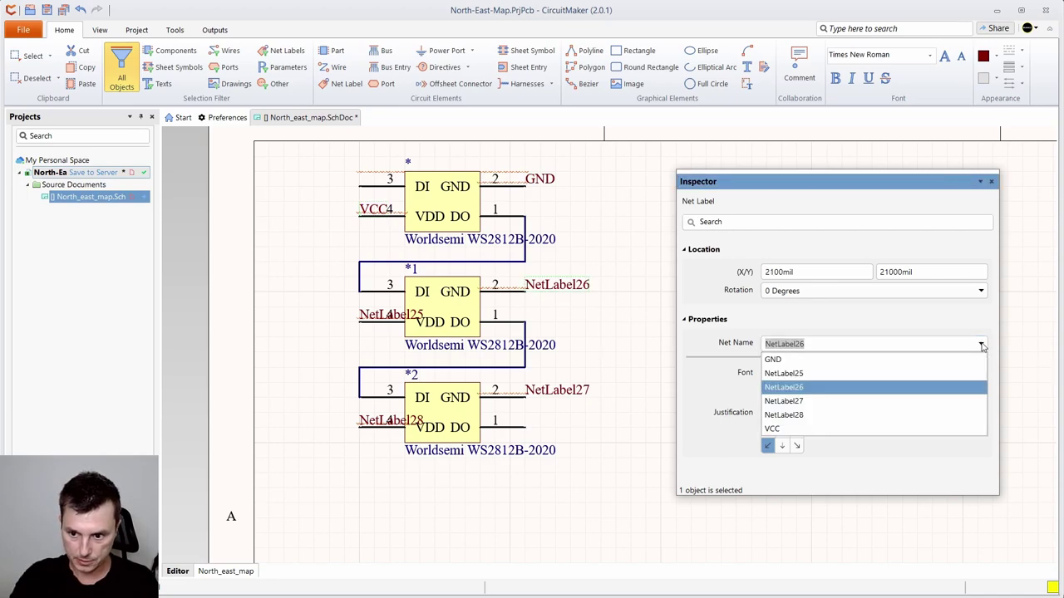
{"action": "left_click", "coordinate": [780, 360]}
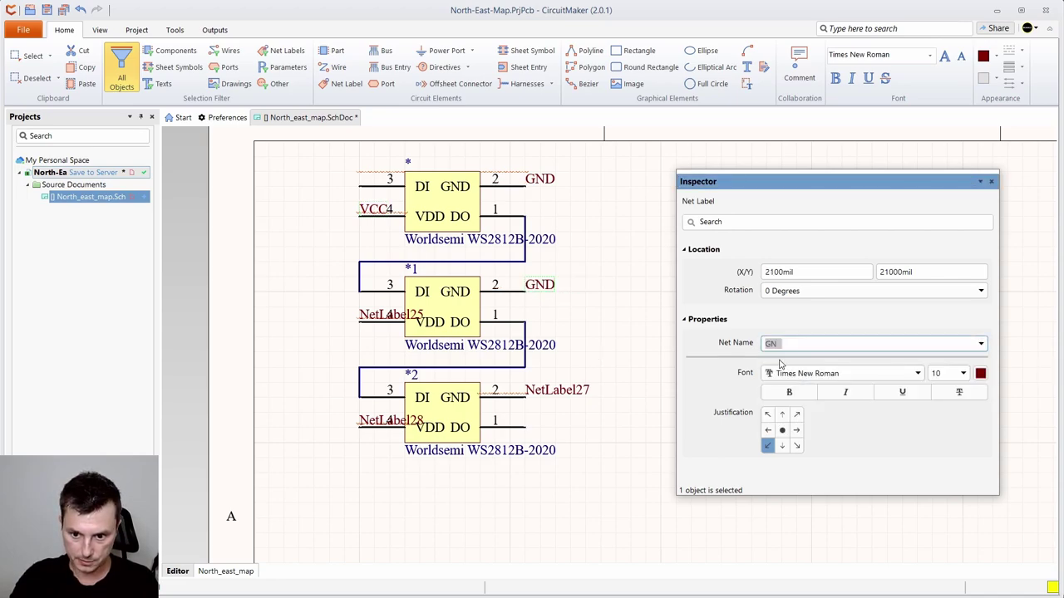
- Assign the existing VCC net name to the VDD pin labels of the middle and lowest LEDs together
{"action": "left_click", "coordinate": [378, 319]}
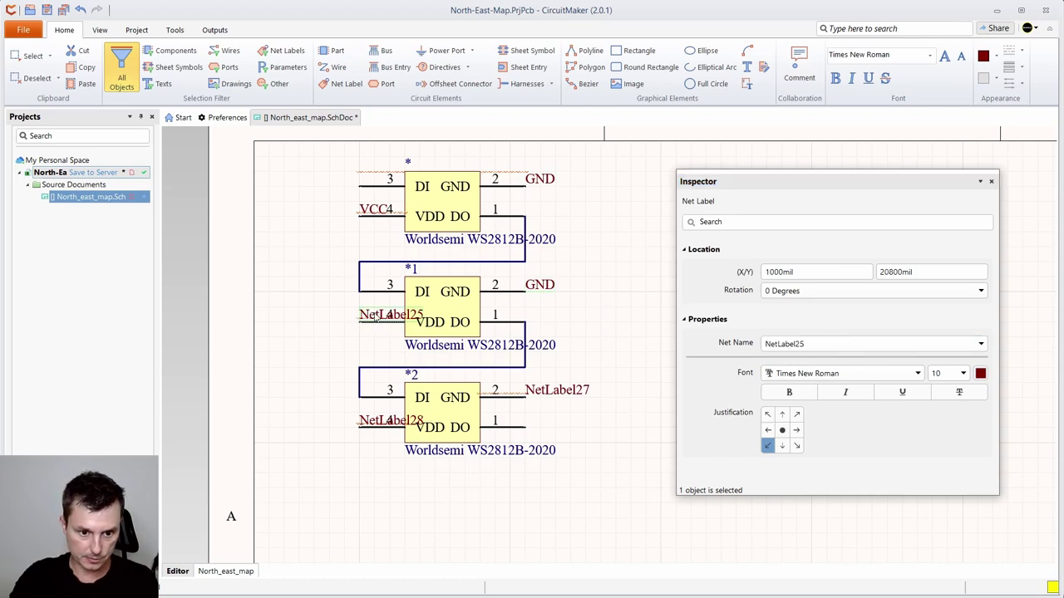
{"action": "left_click", "coordinate": [371, 425], "text": "shift"}
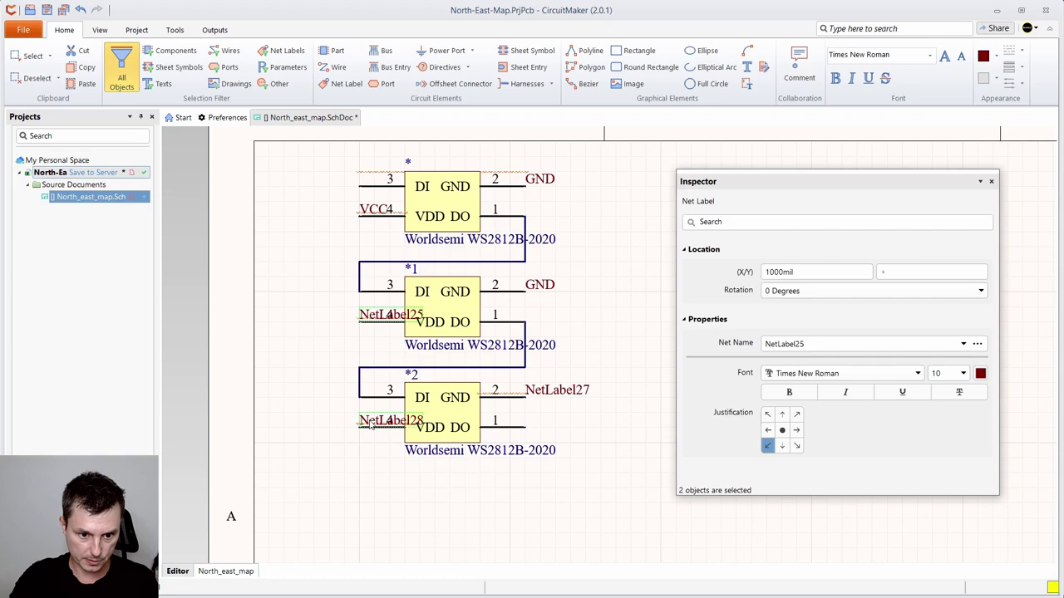
{"action": "left_click", "coordinate": [964, 345]}
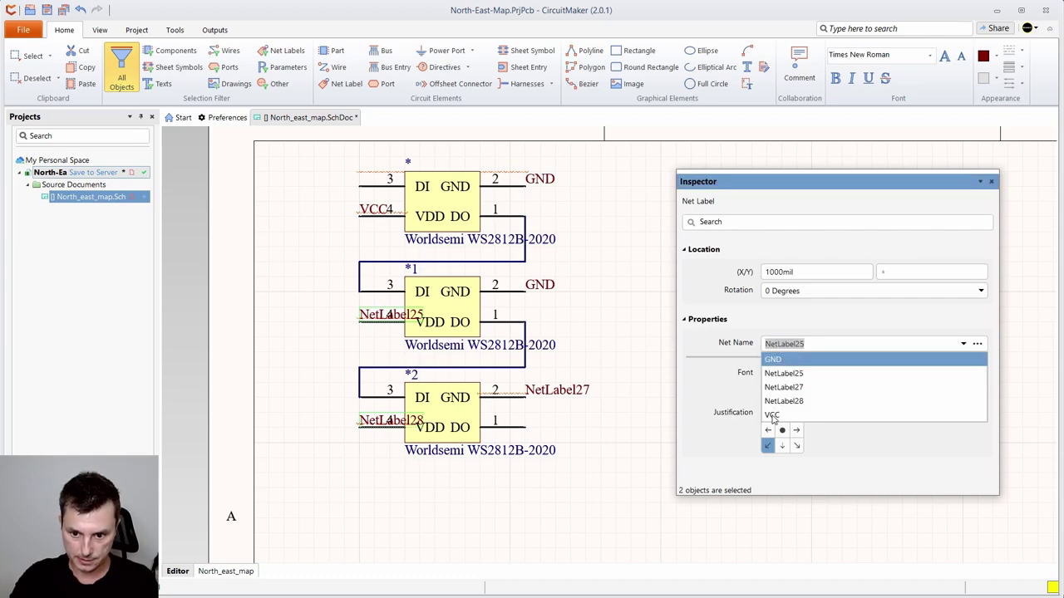
{"action": "left_click", "coordinate": [772, 415]}
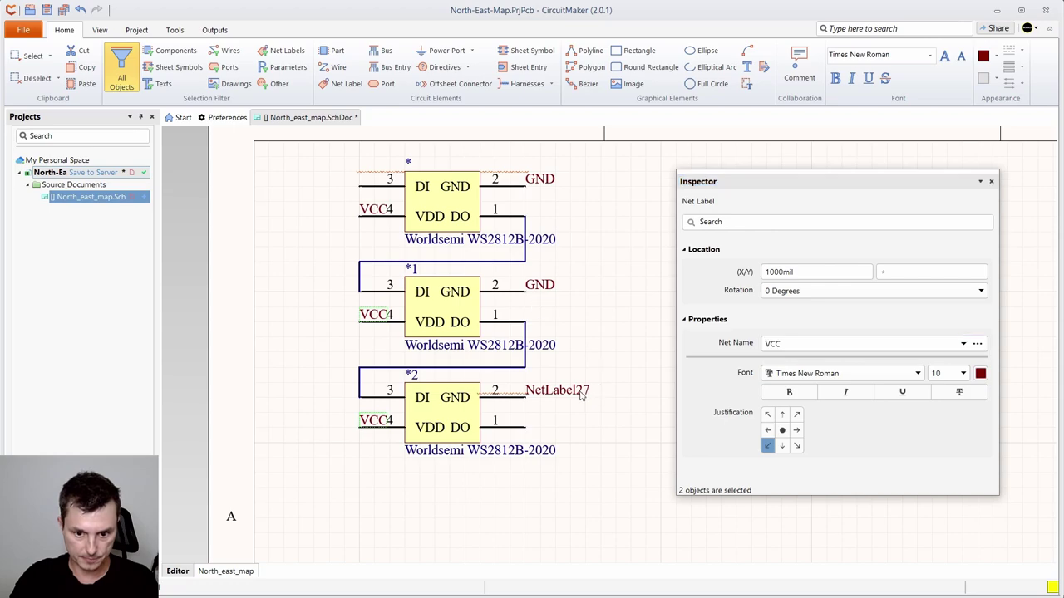
- Assign the existing GND net name to the label on the lowest LED's GND pin
{"action": "left_click", "coordinate": [553, 398]}
{"action": "left_click", "coordinate": [981, 344]}
{"action": "left_click", "coordinate": [782, 359]}
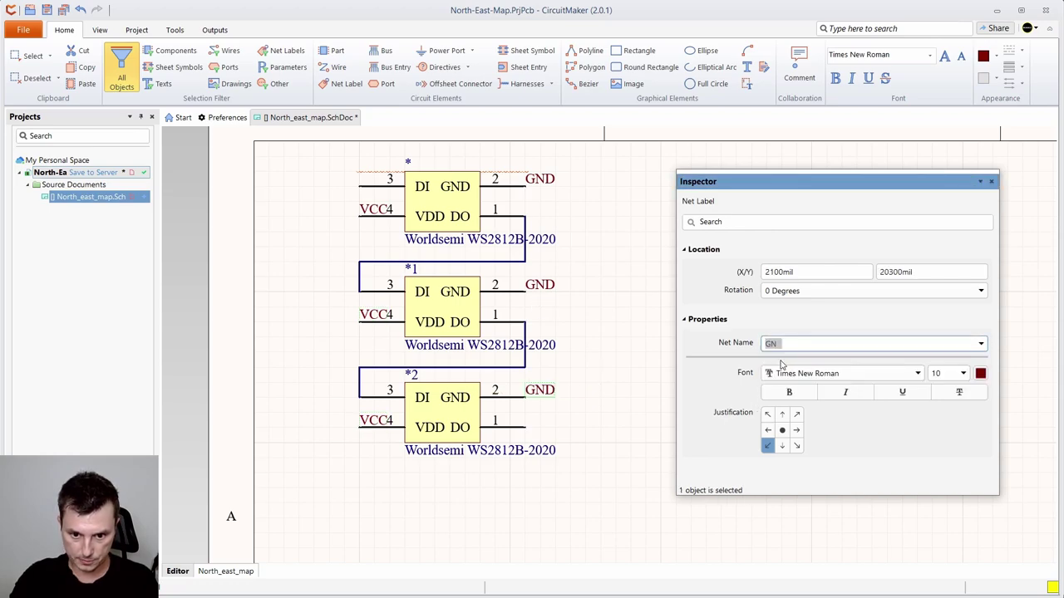
{"action": "left_click", "coordinate": [661, 366]}
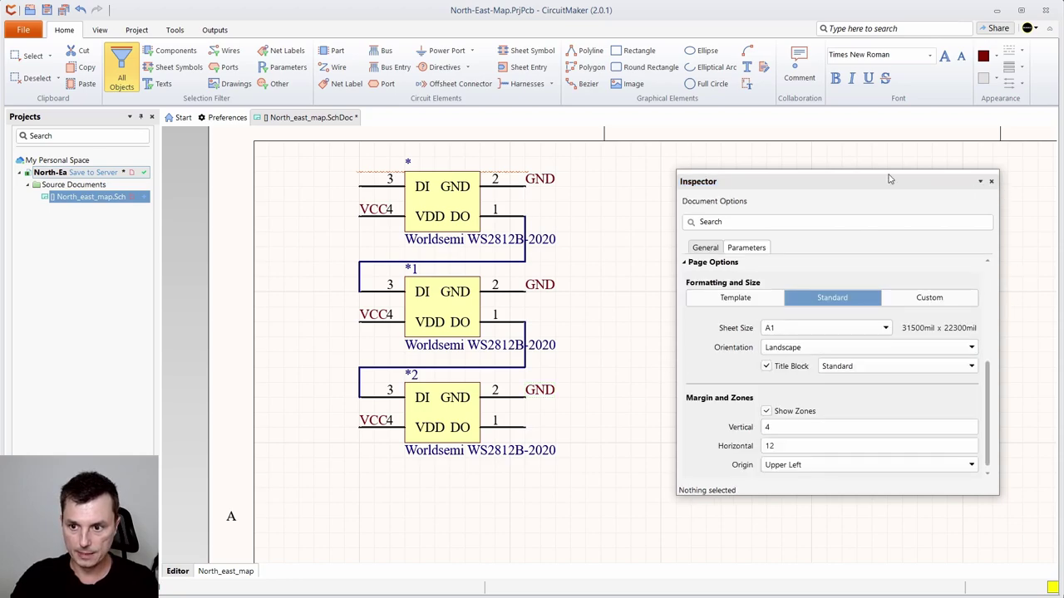
- Move the three VCC net labels together away from the LEDs to X 900mil, clear of the pin numbers
{"action": "left_click", "coordinate": [375, 213]}
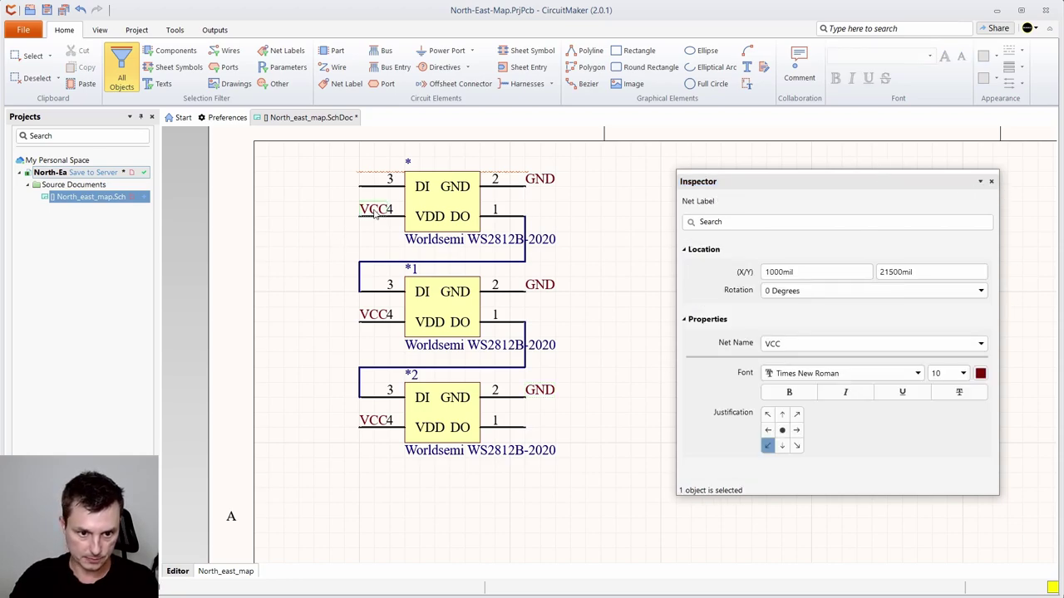
{"action": "left_click", "coordinate": [373, 322], "text": "shift"}
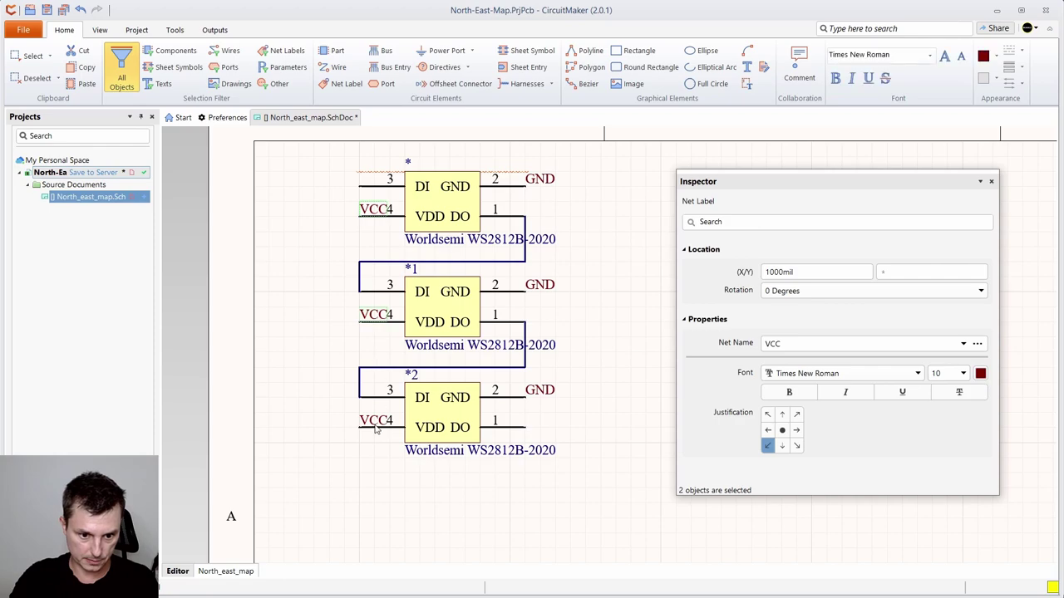
{"action": "left_click_drag", "start_coordinate": [364, 211], "coordinate": [344, 214]}
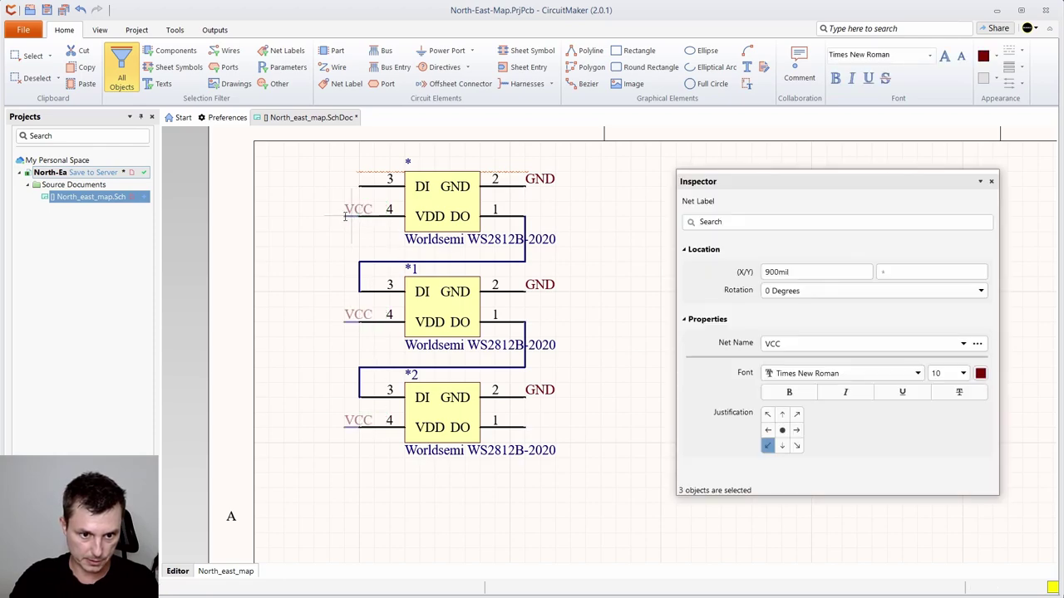
{"action": "left_click", "coordinate": [592, 231]}
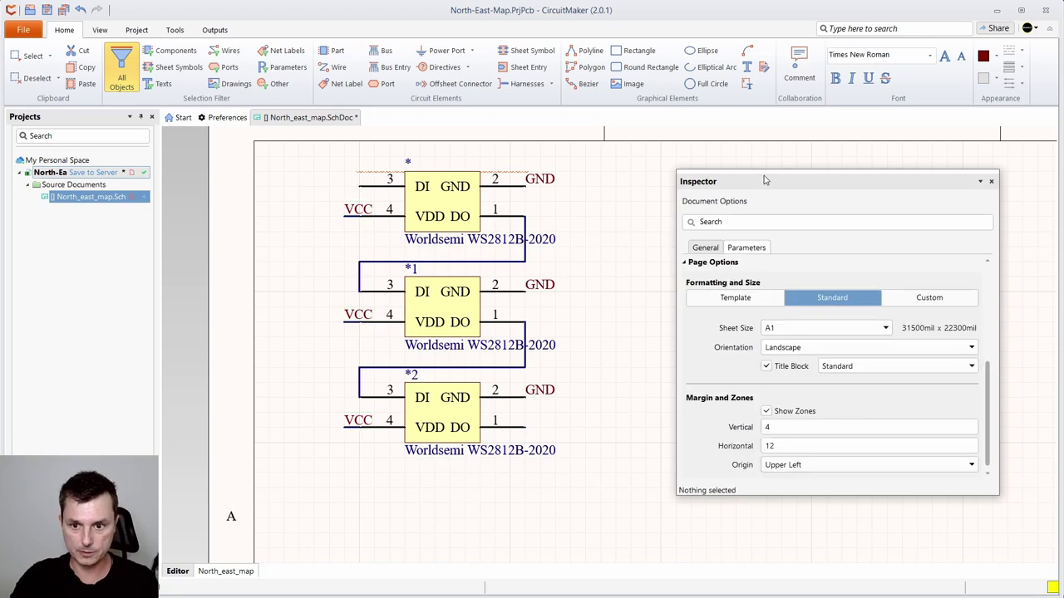
{"action": "left_click_drag", "start_coordinate": [765, 180], "coordinate": [886, 186]}
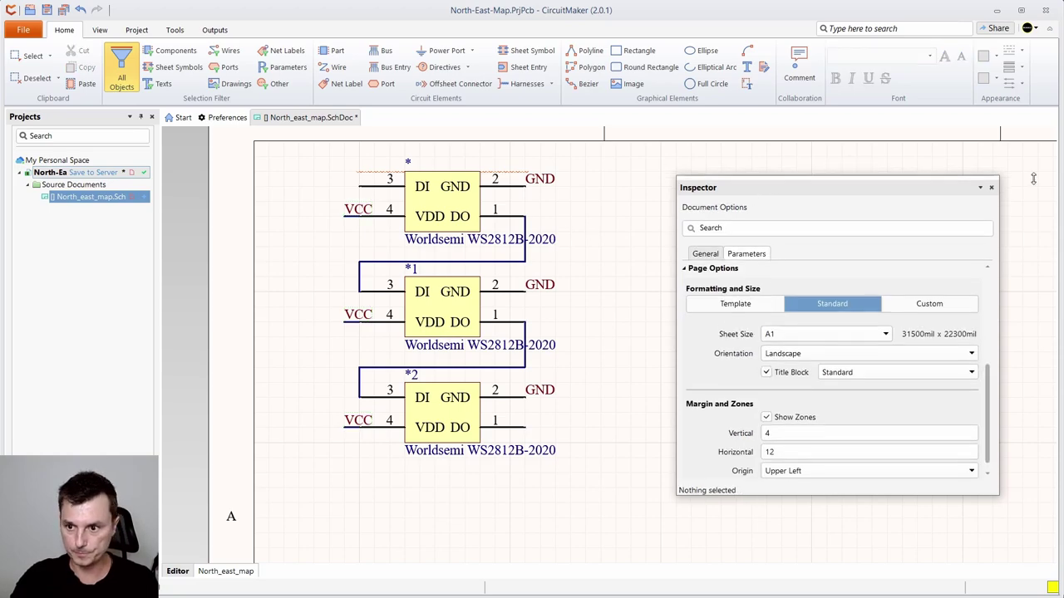
{"action": "left_click", "coordinate": [886, 186]}
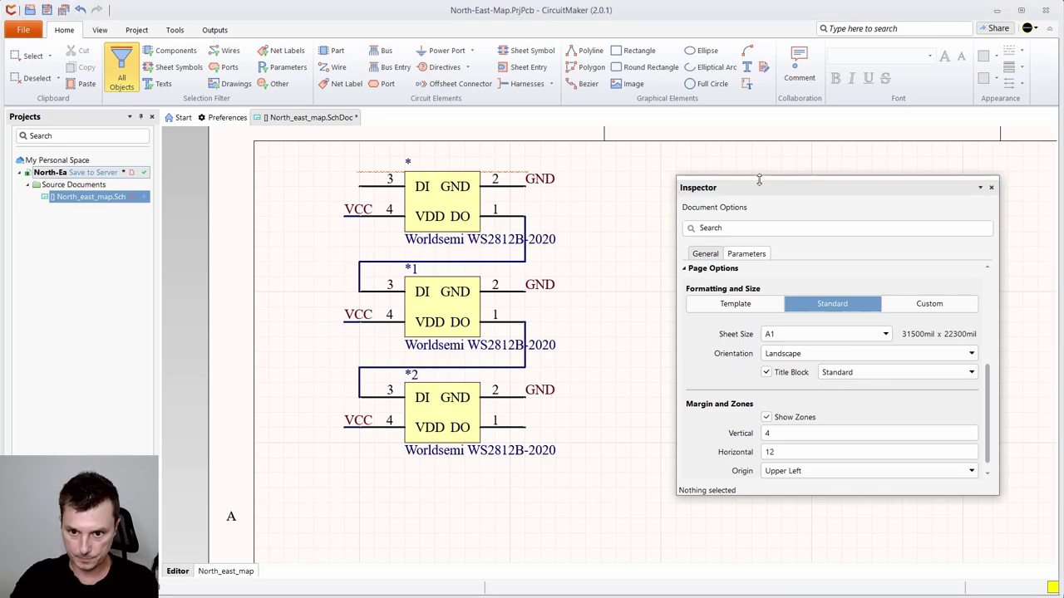
- Move the Inspector panel aside to free up the sheet area beside the LED chain
{"action": "left_click_drag", "start_coordinate": [758, 186], "coordinate": [988, 198]}
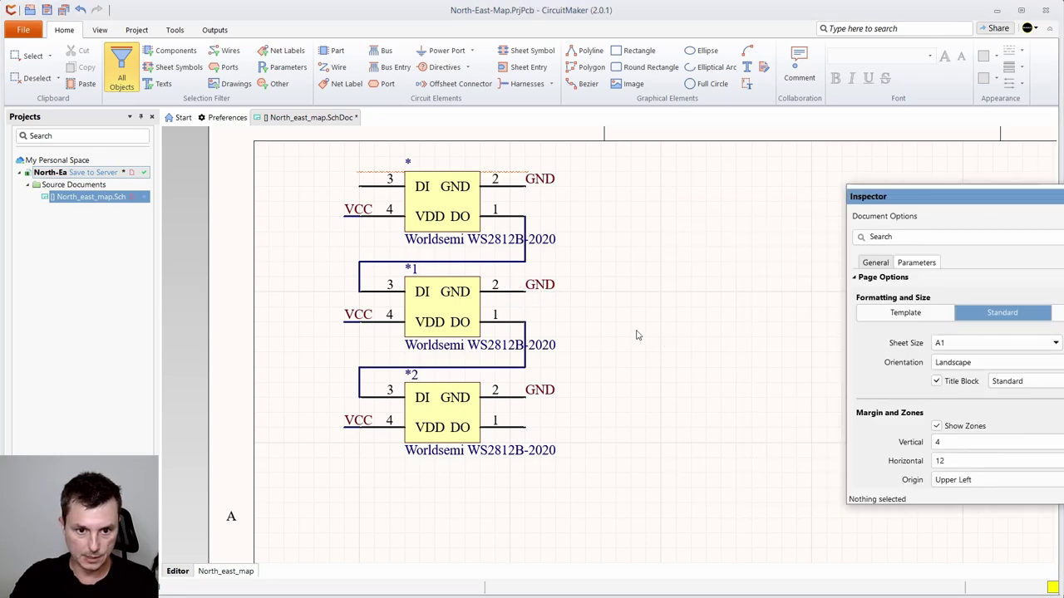
{"action": "scroll", "coordinate": [636, 335], "scroll_direction": "down", "scroll_amount": 3}
{"action": "left_click_drag", "start_coordinate": [655, 291], "coordinate": [681, 187]}
{"action": "left_click_drag", "start_coordinate": [673, 252], "coordinate": [630, 324]}
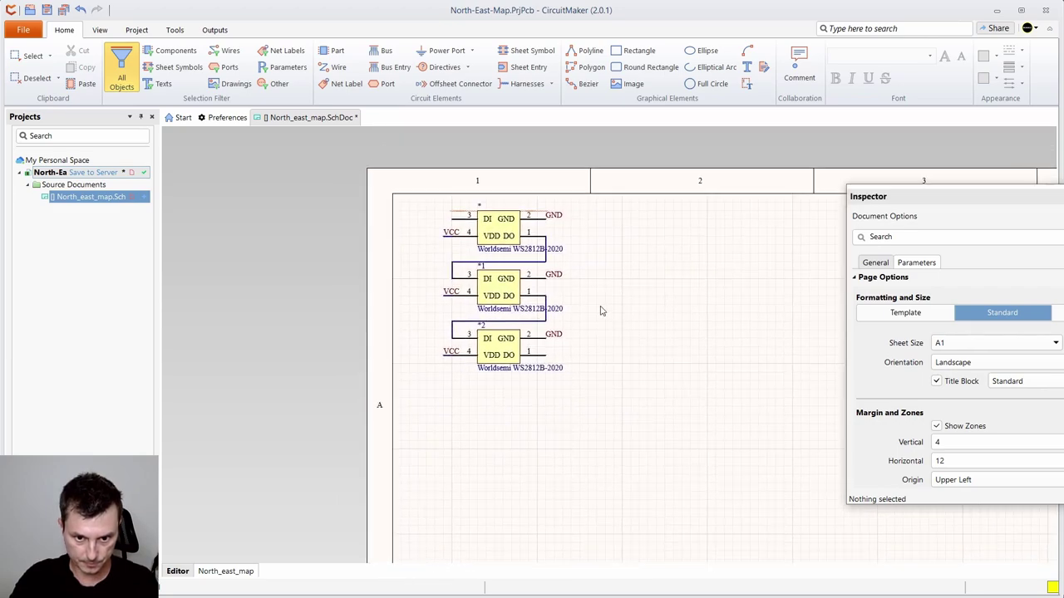
- Copy the three chained LEDs with their wires and VCC/GND labels and paste the copy directly beneath, aligned in the same column
{"action": "left_click_drag", "start_coordinate": [428, 206], "coordinate": [602, 390]}
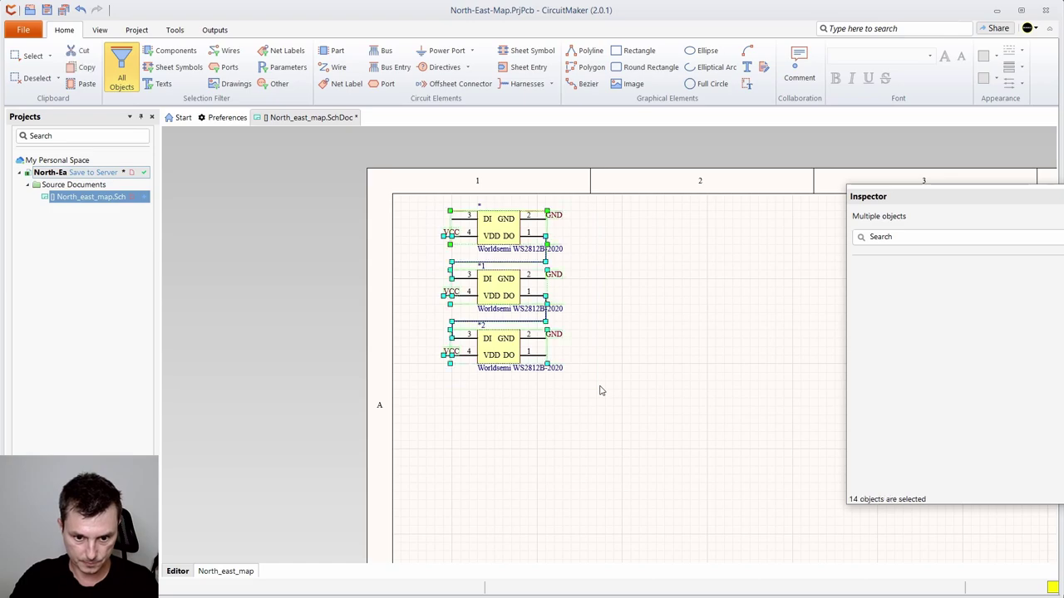
{"action": "left_click", "coordinate": [603, 390]}
{"action": "left_click_drag", "start_coordinate": [419, 206], "coordinate": [621, 414]}
{"action": "key", "text": "ctrl+v"}
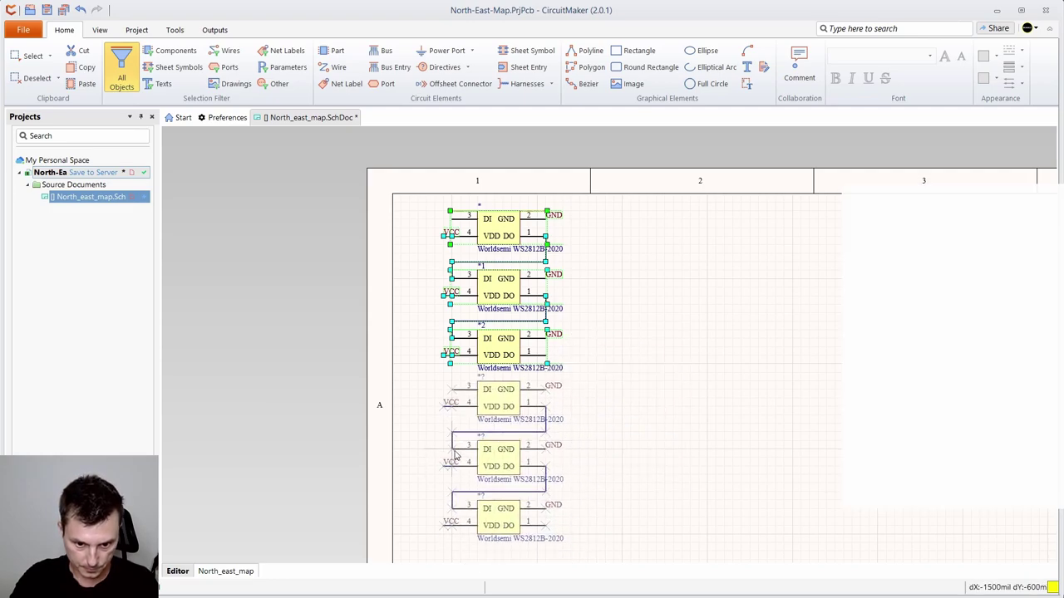
{"action": "left_click", "coordinate": [456, 464]}
{"action": "scroll", "coordinate": [655, 422], "scroll_direction": "down", "scroll_amount": 2}
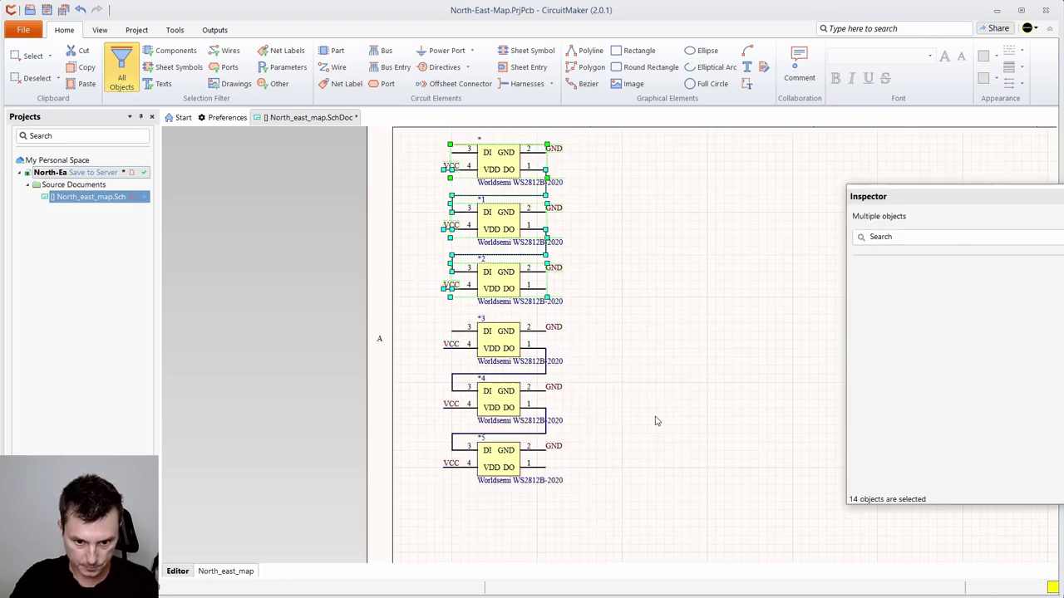
- Copy all six LEDs with their wires and labels and paste the block below LED *5, aligned in the same column
{"action": "left_click", "coordinate": [655, 422]}
{"action": "left_click_drag", "start_coordinate": [411, 147], "coordinate": [595, 533]}
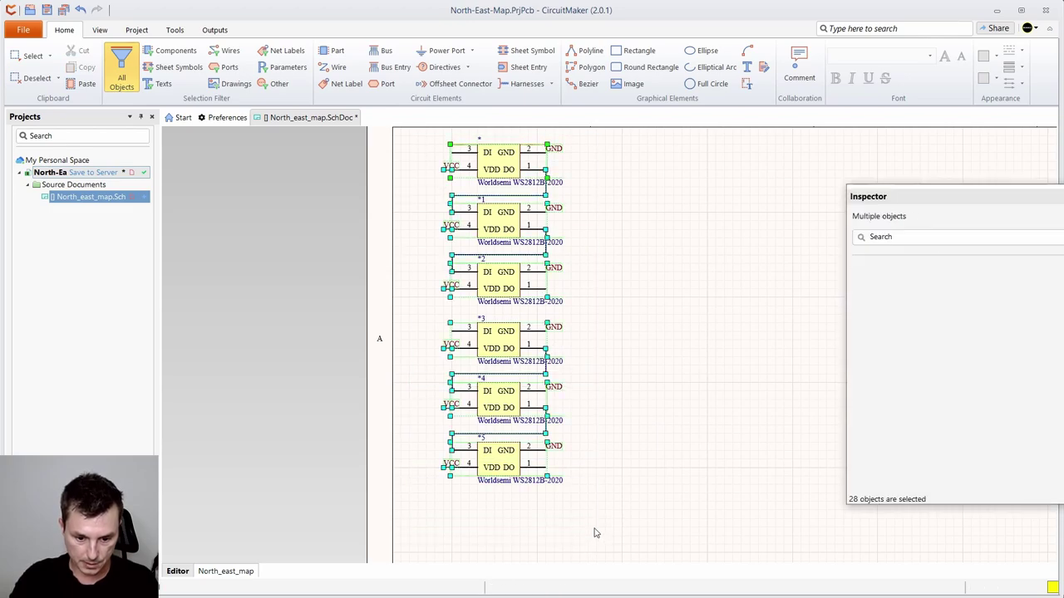
{"action": "scroll", "coordinate": [594, 521], "scroll_direction": "down", "scroll_amount": 2}
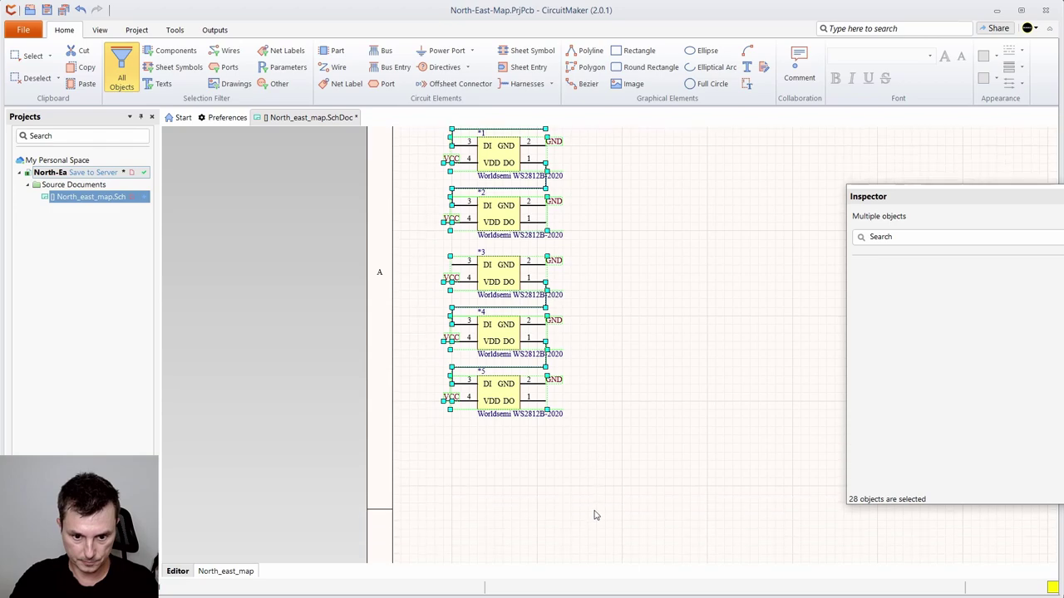
{"action": "scroll", "coordinate": [595, 507], "scroll_direction": "down", "scroll_amount": 2}
{"action": "key", "text": "ctrl+c"}
{"action": "key", "text": "ctrl+v"}
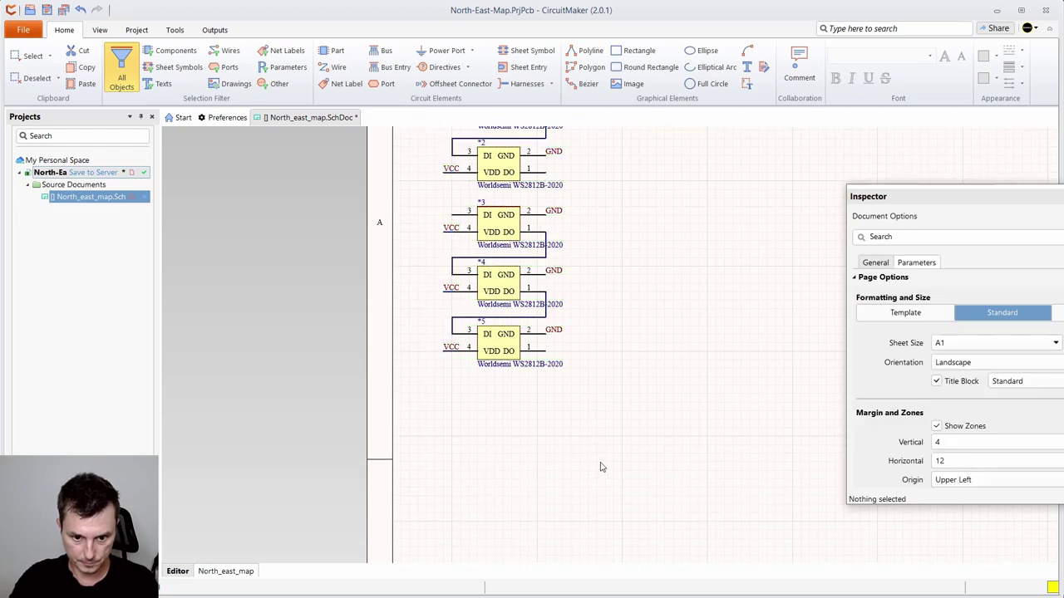
{"action": "scroll", "coordinate": [514, 500], "scroll_direction": "down", "scroll_amount": 2}
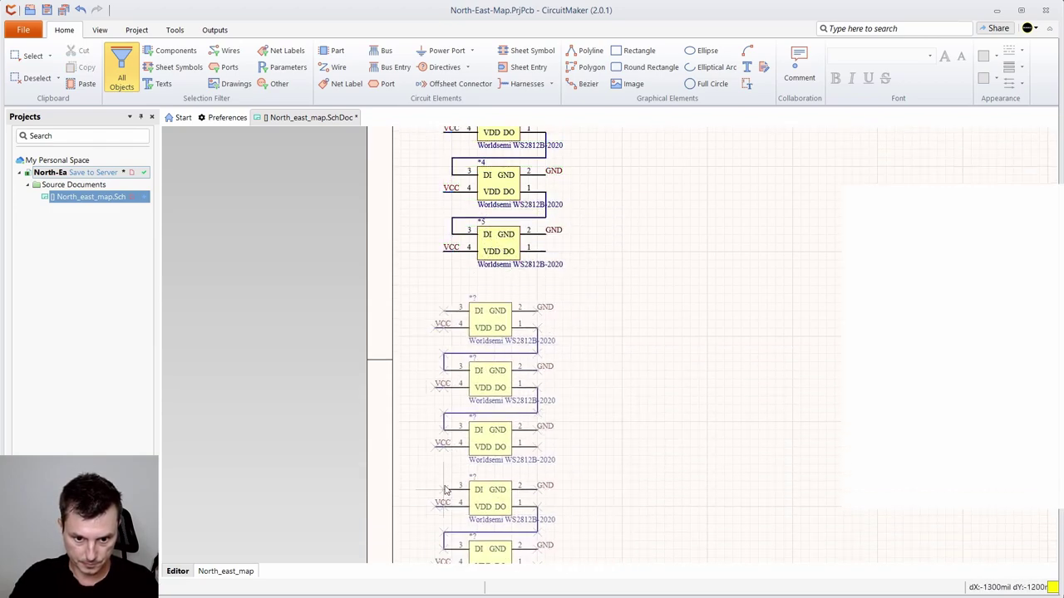
{"action": "left_click", "coordinate": [450, 482]}
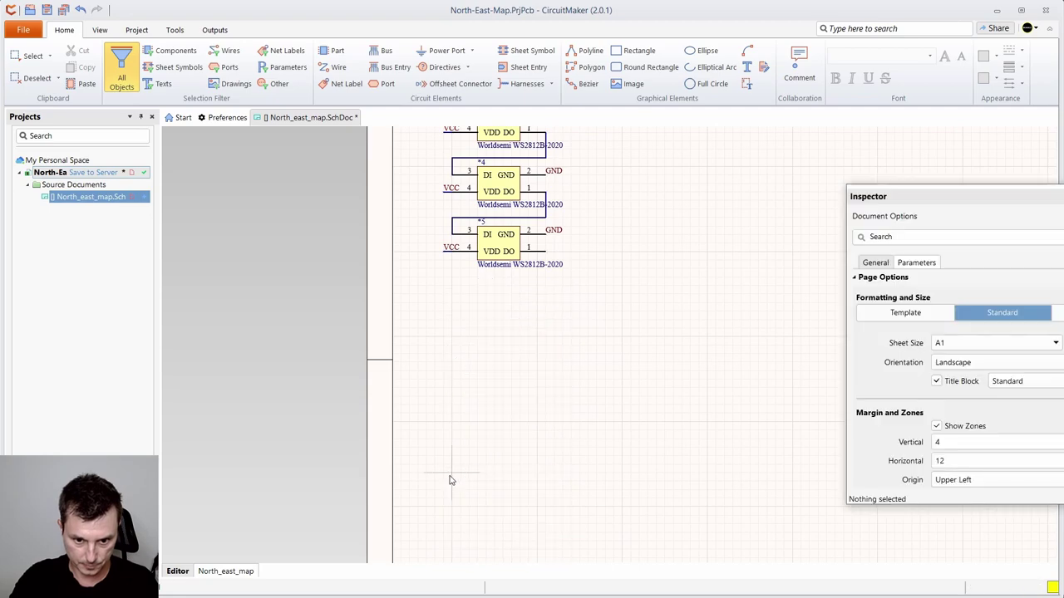
- Paste the six-LED block once more below LED *11, continuing the same column
{"action": "scroll", "coordinate": [551, 289], "scroll_direction": "down", "scroll_amount": 5}
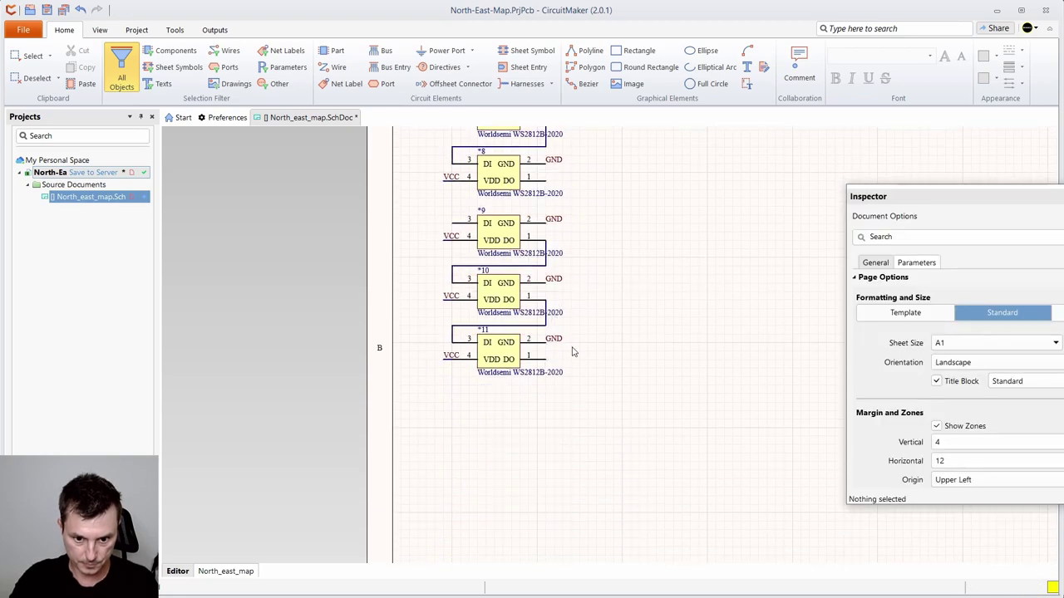
{"action": "scroll", "coordinate": [571, 351], "scroll_direction": "down", "scroll_amount": 1}
{"action": "key", "text": "ctrl+v"}
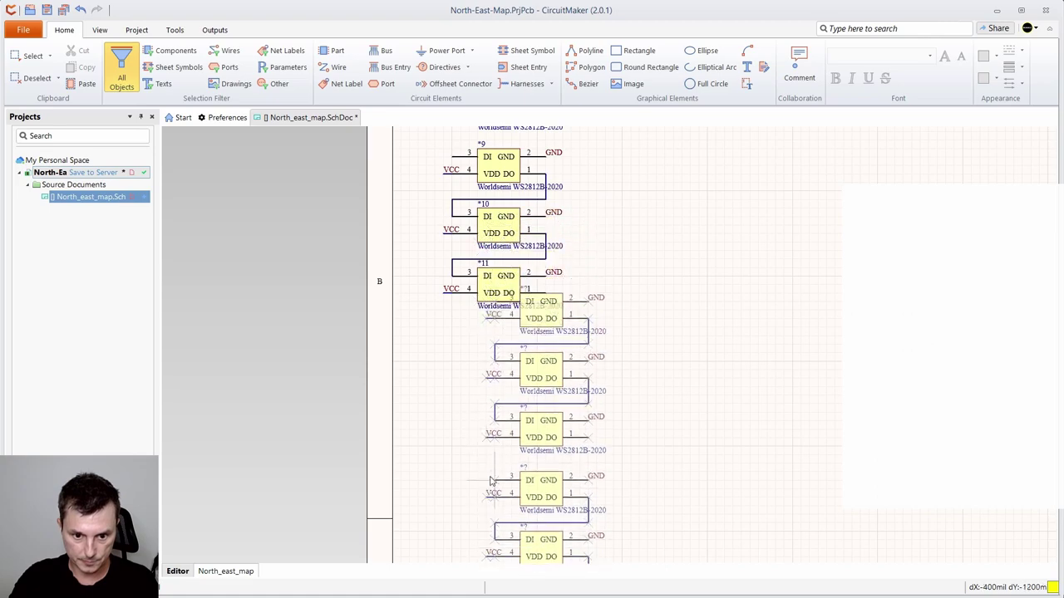
{"action": "scroll", "coordinate": [499, 453], "scroll_direction": "down", "scroll_amount": 2}
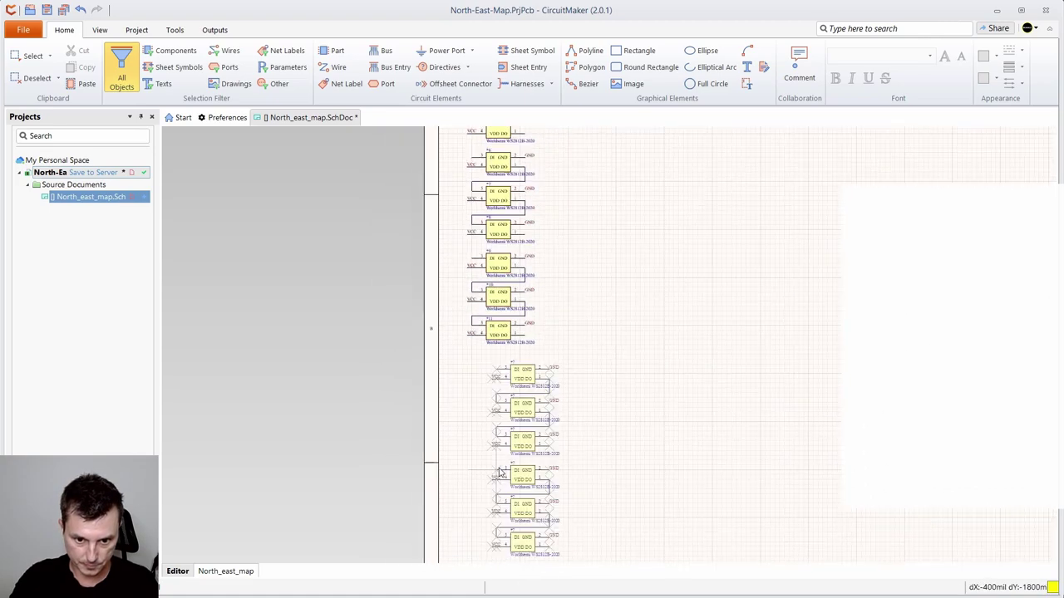
{"action": "left_click", "coordinate": [477, 413]}
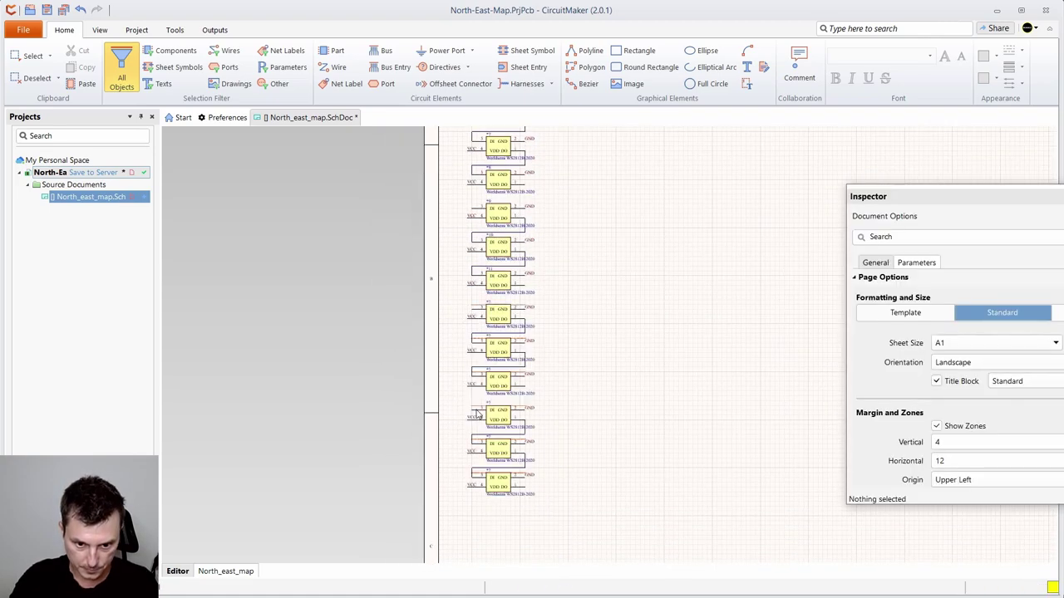
- Wire the DO pin of LED *2 to the DI pin of LED *3, routed between the two parts
{"action": "scroll", "coordinate": [556, 273], "scroll_direction": "up", "scroll_amount": 3}
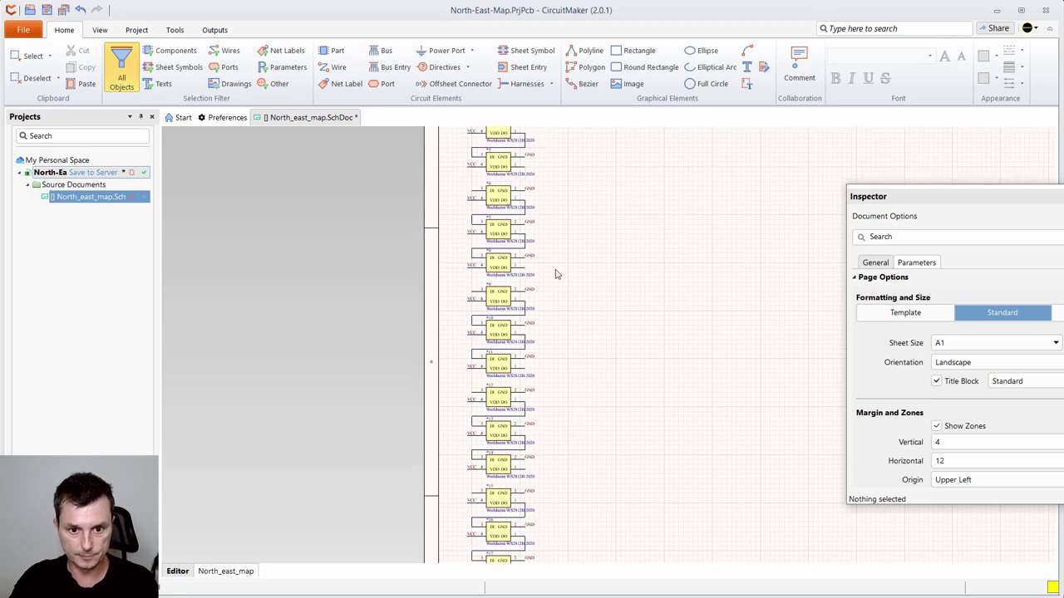
{"action": "scroll", "coordinate": [513, 316], "scroll_direction": "up", "scroll_amount": 1}
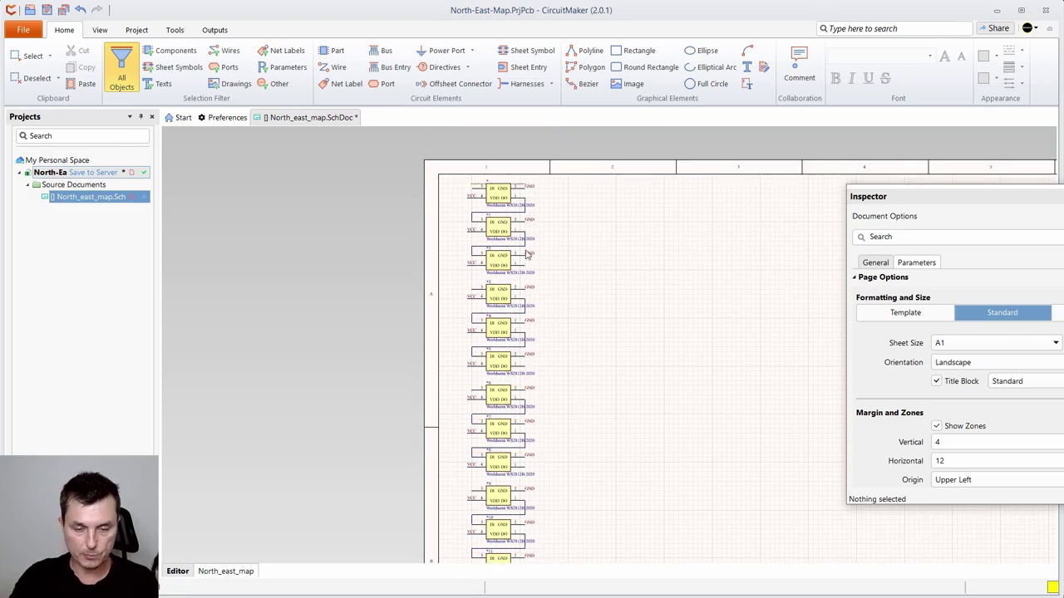
{"action": "scroll", "coordinate": [509, 277], "scroll_direction": "up", "scroll_amount": 5}
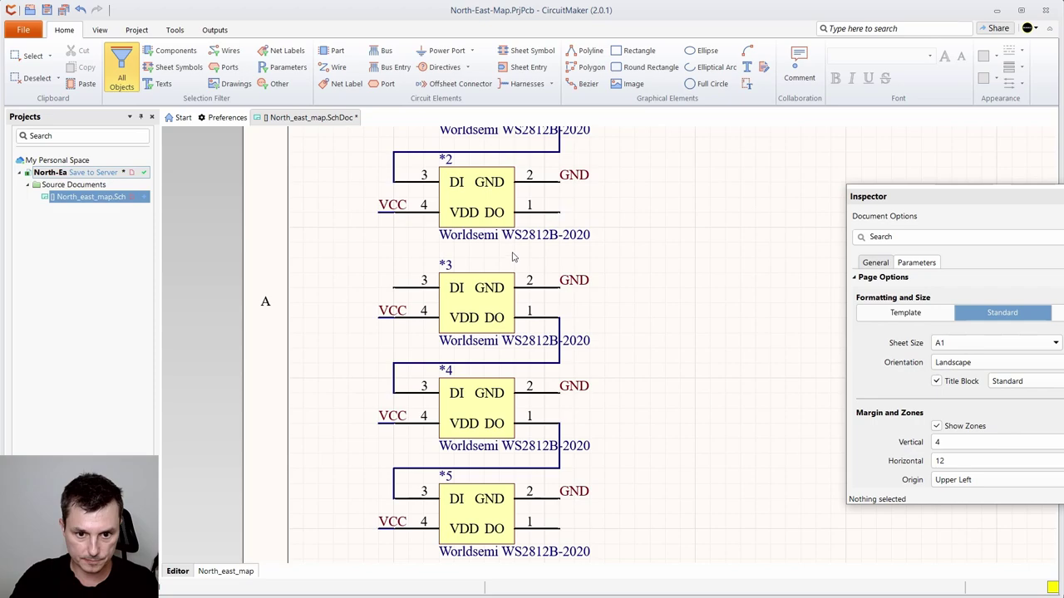
{"action": "left_click", "coordinate": [225, 51]}
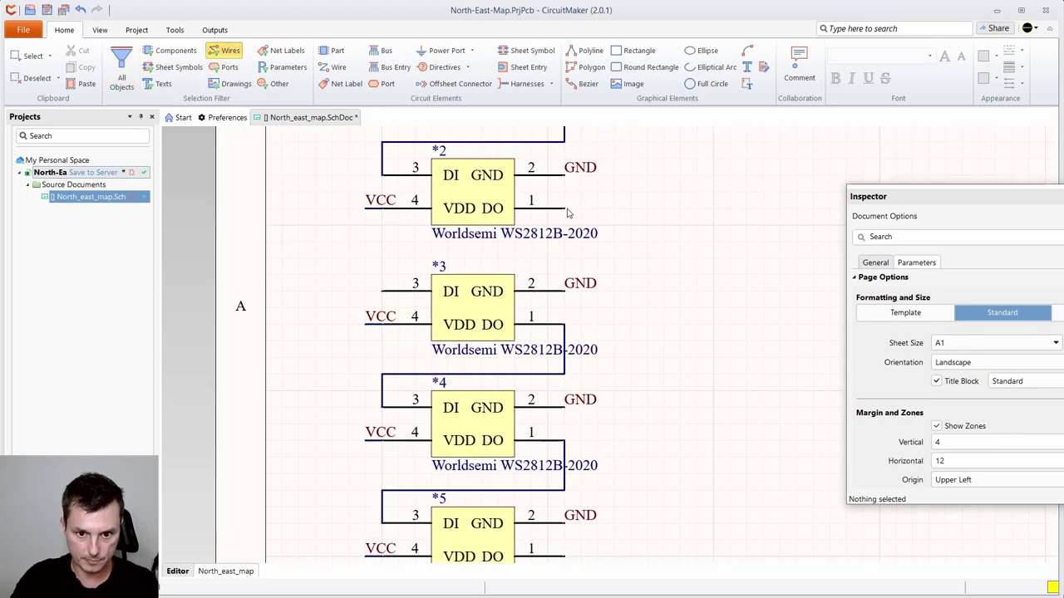
{"action": "left_click", "coordinate": [225, 50]}
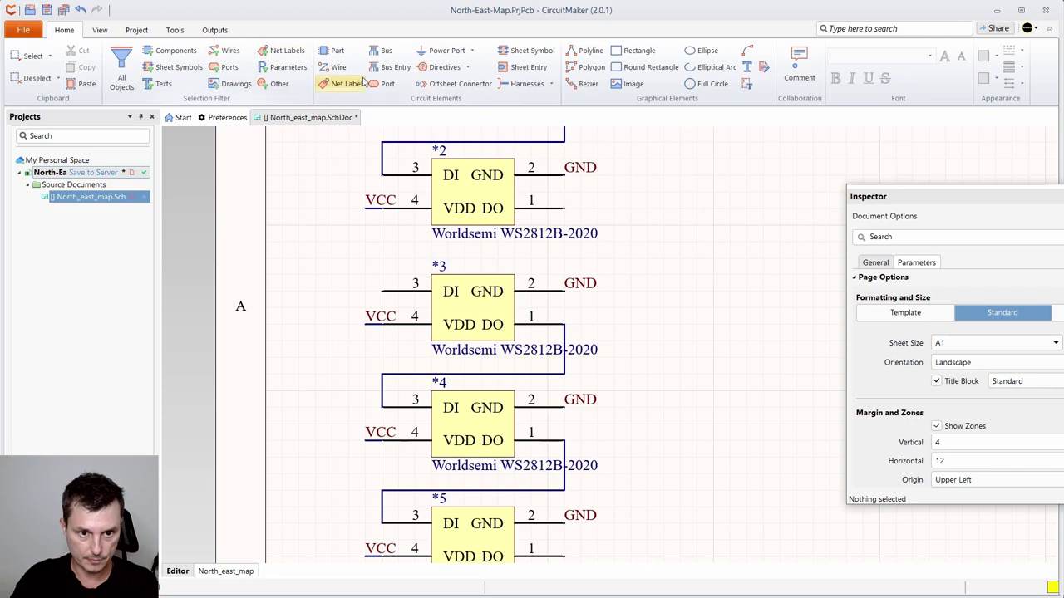
{"action": "left_click", "coordinate": [328, 68]}
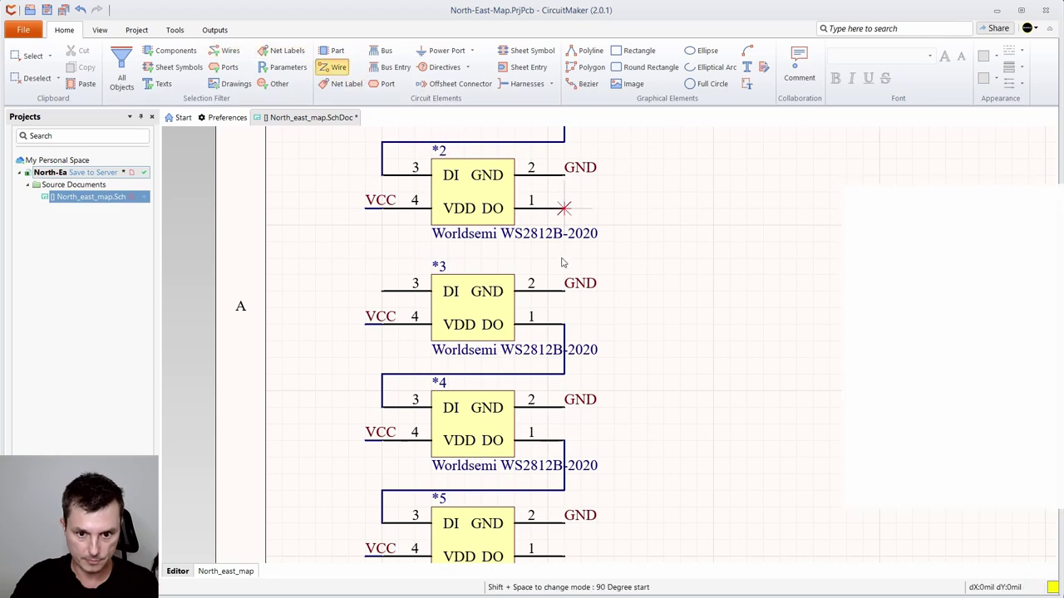
{"action": "left_click", "coordinate": [564, 208]}
{"action": "key", "text": "space"}
{"action": "left_click", "coordinate": [381, 283]}
- Wire the DO pin of LED *5 to the DI pin of LED *6
{"action": "scroll", "coordinate": [615, 372], "scroll_direction": "down", "scroll_amount": 2}
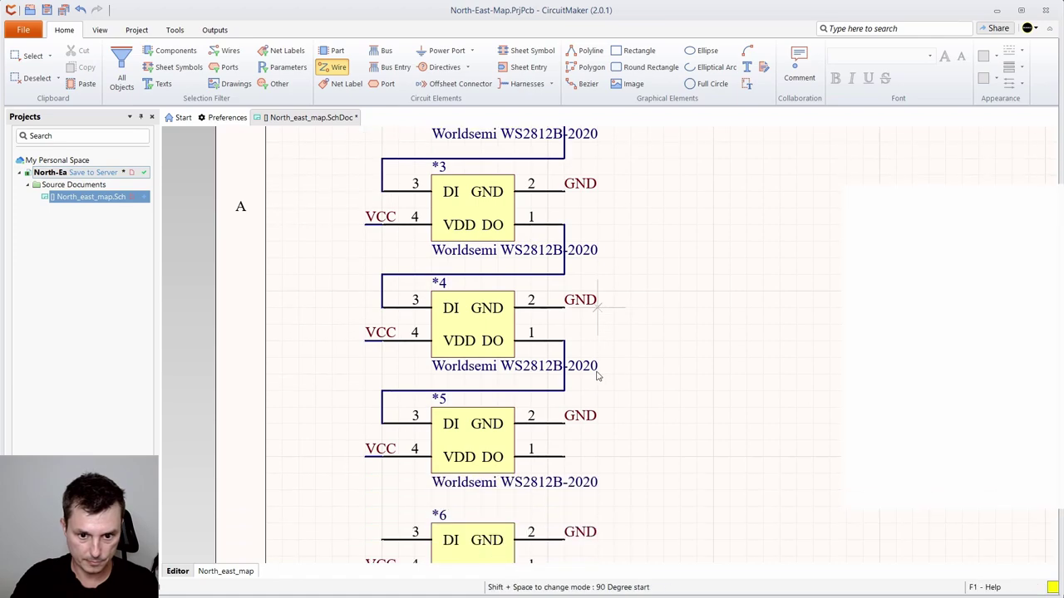
{"action": "scroll", "coordinate": [596, 377], "scroll_direction": "down", "scroll_amount": 3}
{"action": "left_click", "coordinate": [564, 308]}
{"action": "key", "text": "space"}
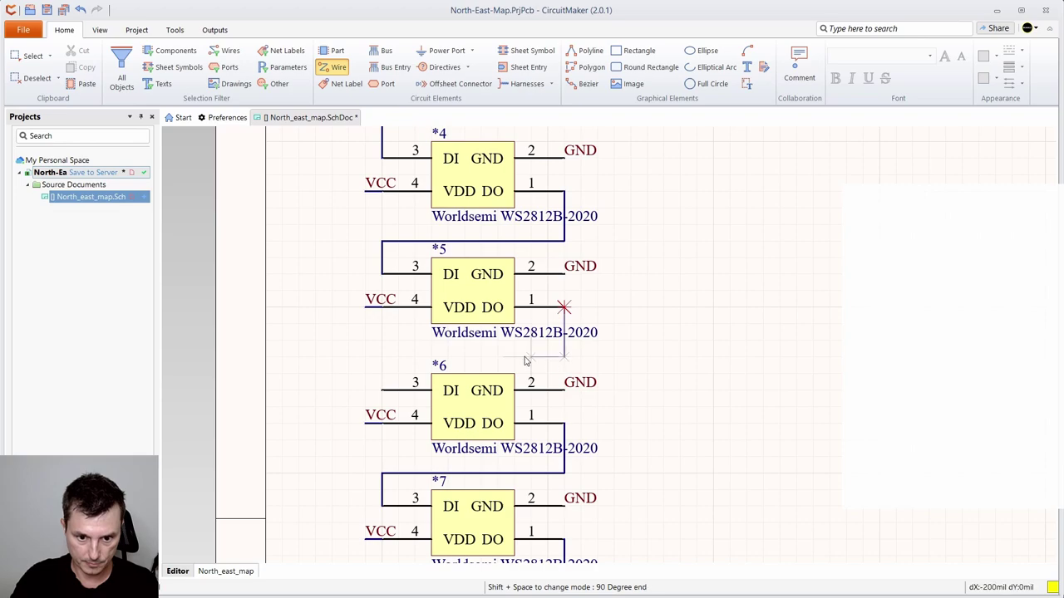
{"action": "left_click", "coordinate": [381, 382]}
- Wire the DO pin of LED *8 to the DI pin of LED *9
{"action": "scroll", "coordinate": [657, 399], "scroll_direction": "down", "scroll_amount": 2}
{"action": "scroll", "coordinate": [676, 410], "scroll_direction": "down", "scroll_amount": 2}
{"action": "scroll", "coordinate": [676, 410], "scroll_direction": "down", "scroll_amount": 2}
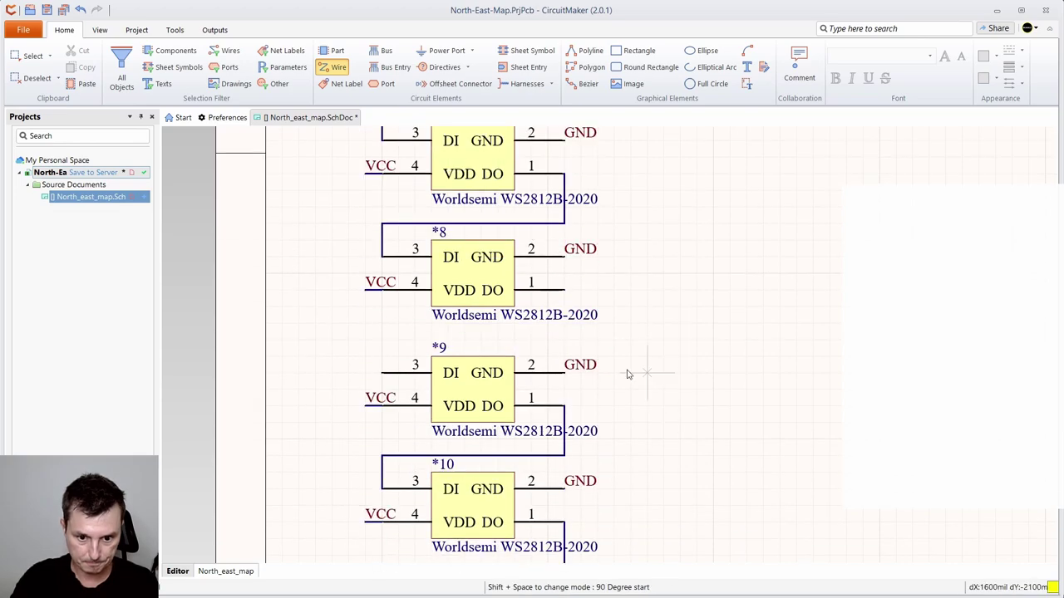
{"action": "left_click", "coordinate": [565, 340]}
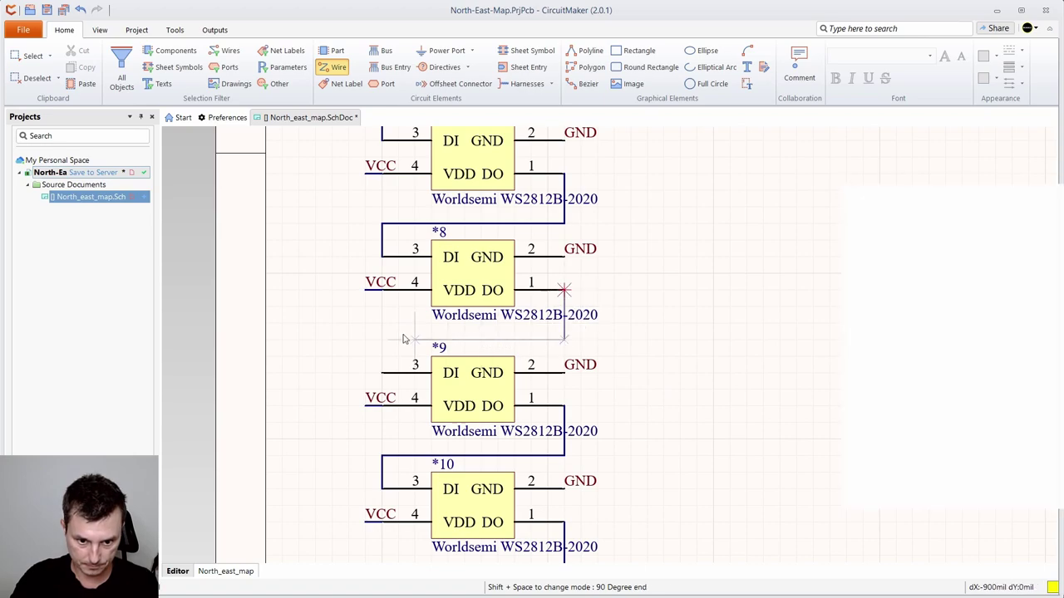
{"action": "left_click", "coordinate": [381, 372]}
- Wire the DO pin of LED *11 to the DI pin of LED *12
{"action": "scroll", "coordinate": [656, 390], "scroll_direction": "down", "scroll_amount": 6}
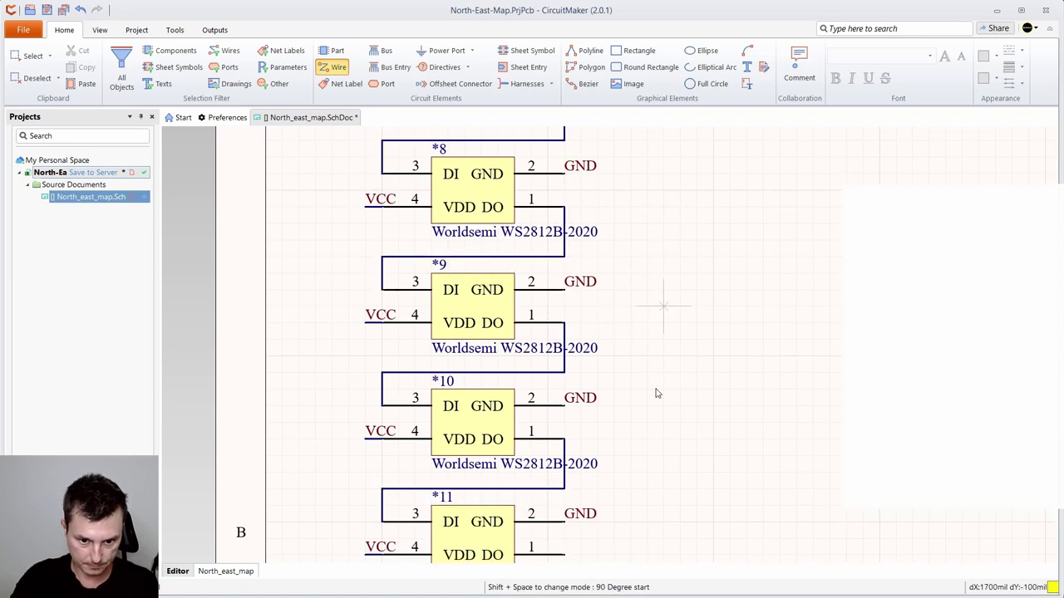
{"action": "left_click", "coordinate": [564, 306]}
{"action": "key", "text": "space"}
{"action": "left_click", "coordinate": [381, 355]}
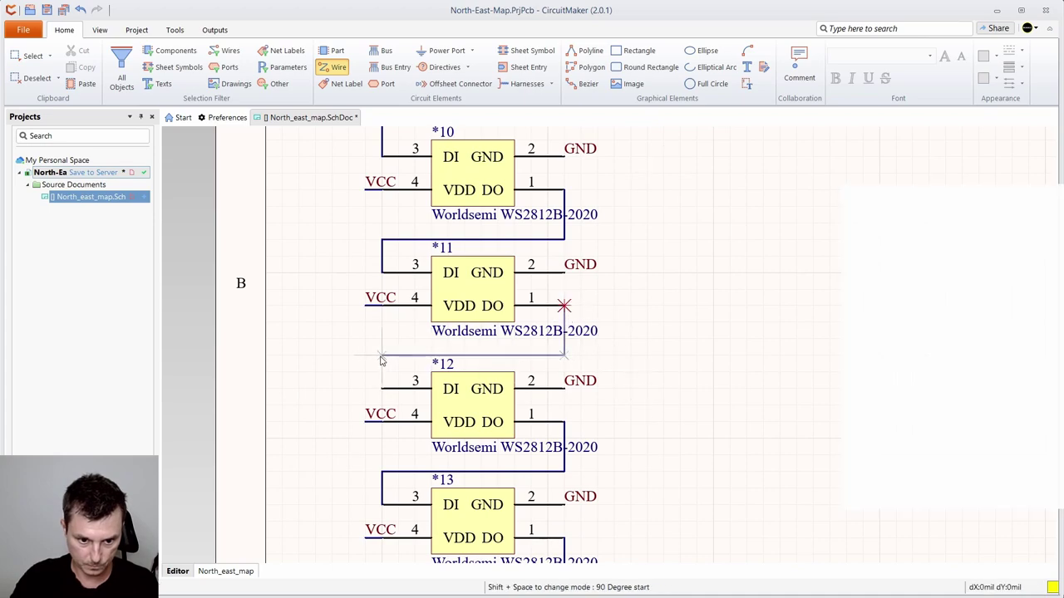
{"action": "left_click", "coordinate": [382, 389]}
- Wire the DO pin of LED *14 to the DI pin of LED *15 and finish wiring
{"action": "scroll", "coordinate": [629, 414], "scroll_direction": "down", "scroll_amount": 1}
{"action": "scroll", "coordinate": [629, 414], "scroll_direction": "down", "scroll_amount": 3}
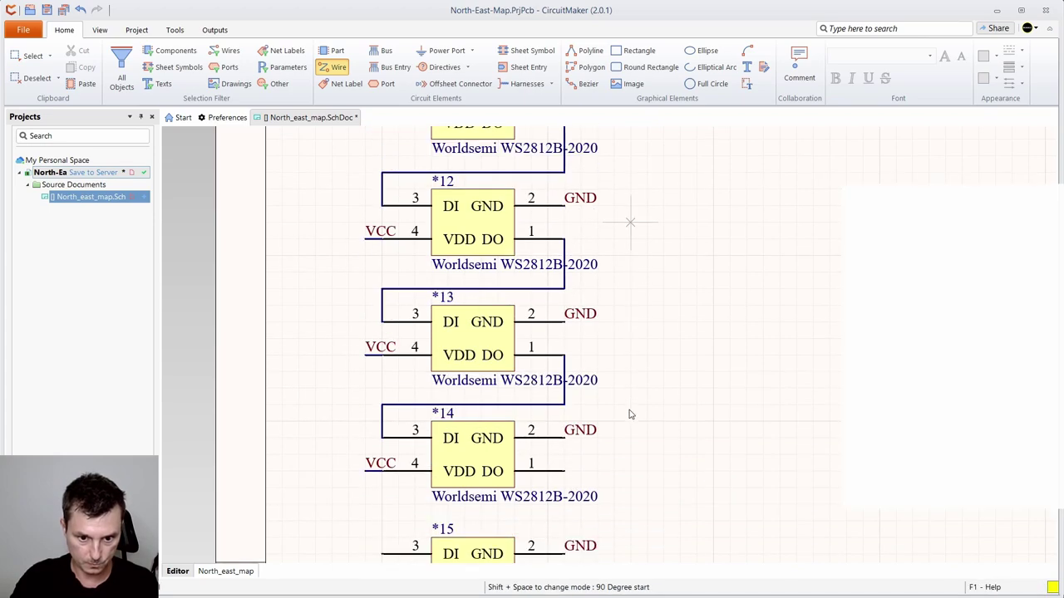
{"action": "left_click", "coordinate": [565, 306]}
{"action": "left_click", "coordinate": [565, 356]}
{"action": "left_click", "coordinate": [382, 389]}
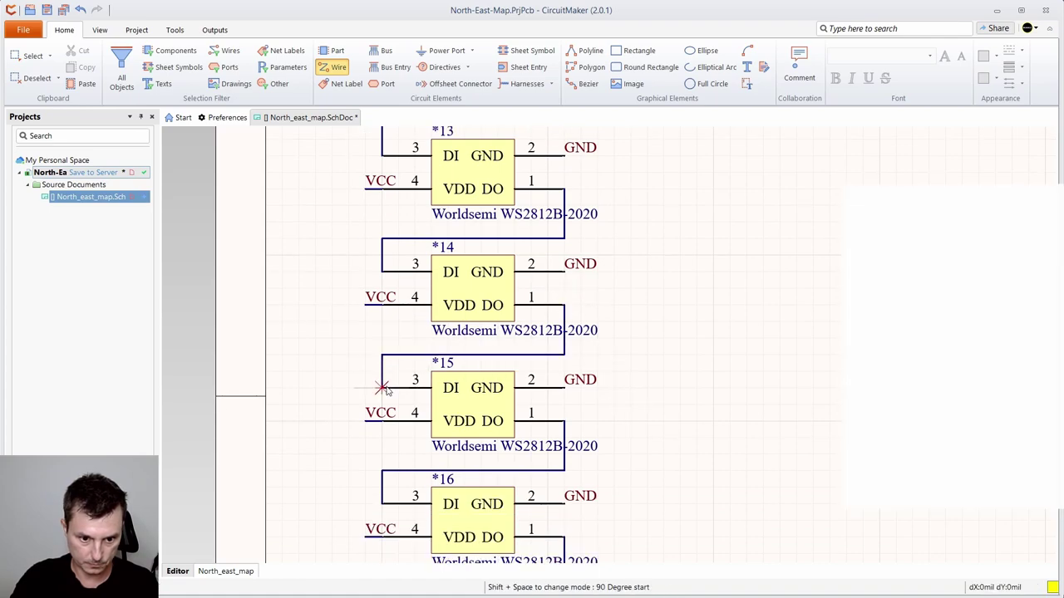
{"action": "scroll", "coordinate": [627, 407], "scroll_direction": "down", "scroll_amount": 3}
{"action": "scroll", "coordinate": [626, 407], "scroll_direction": "down", "scroll_amount": 6}
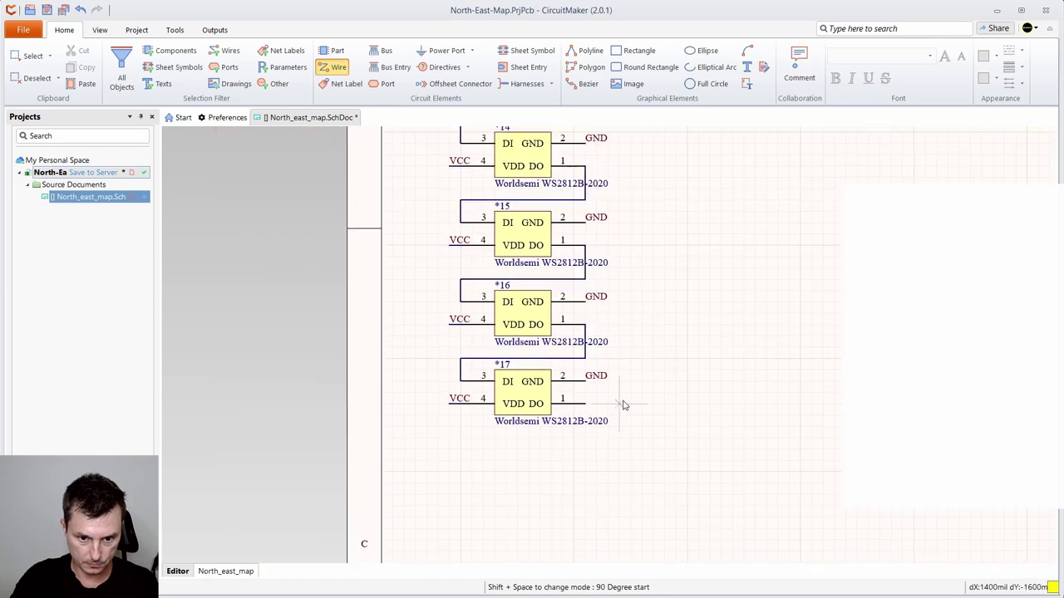
{"action": "key", "text": "Escape"}
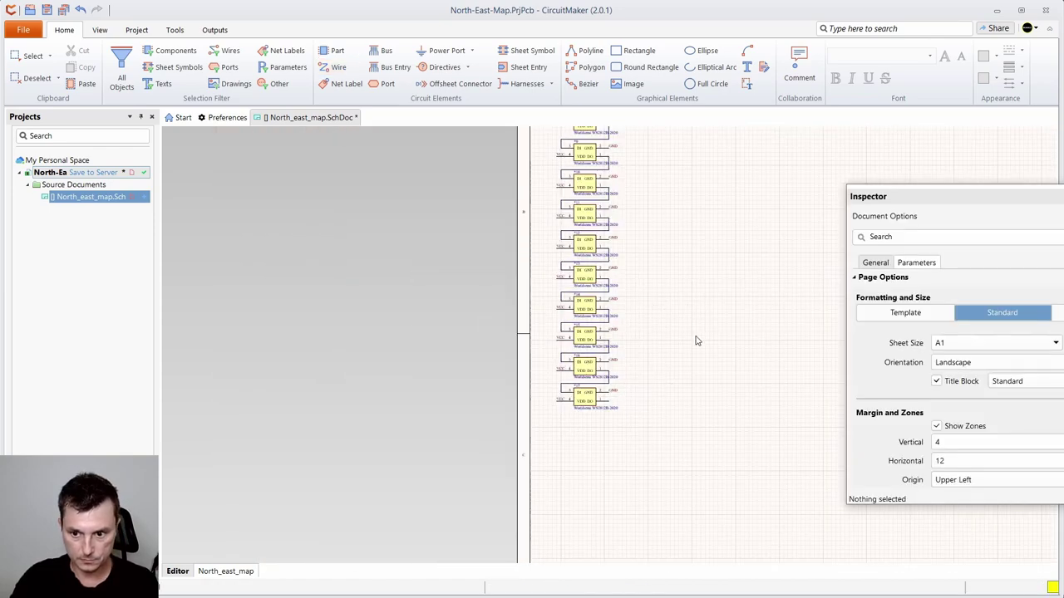
- Try to select the whole column of chained LEDs with its wires and net labels
{"action": "scroll", "coordinate": [697, 335], "scroll_direction": "down", "scroll_amount": 3}
{"action": "left_click_drag", "start_coordinate": [710, 325], "coordinate": [556, 334]}
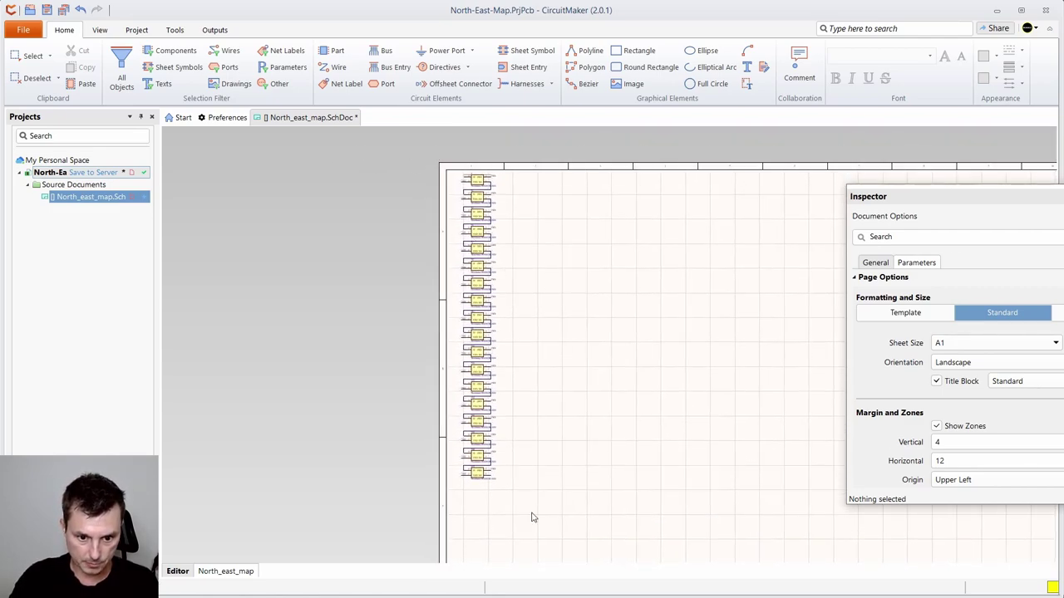
{"action": "left_click_drag", "start_coordinate": [510, 490], "coordinate": [453, 172]}
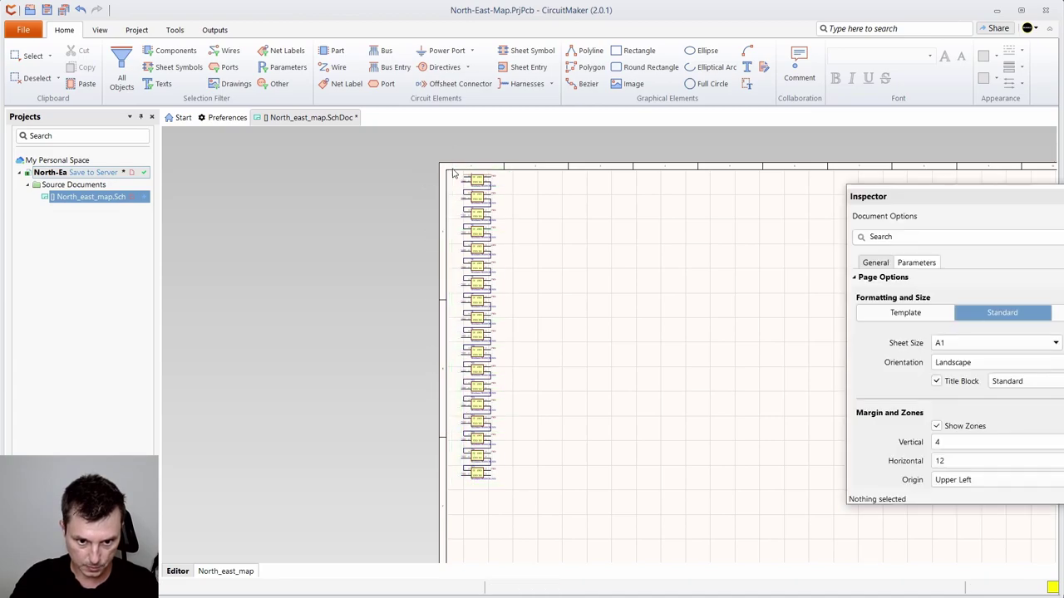
{"action": "scroll", "coordinate": [460, 217], "scroll_direction": "up", "scroll_amount": 1}
{"action": "left_click_drag", "start_coordinate": [504, 520], "coordinate": [454, 180]}
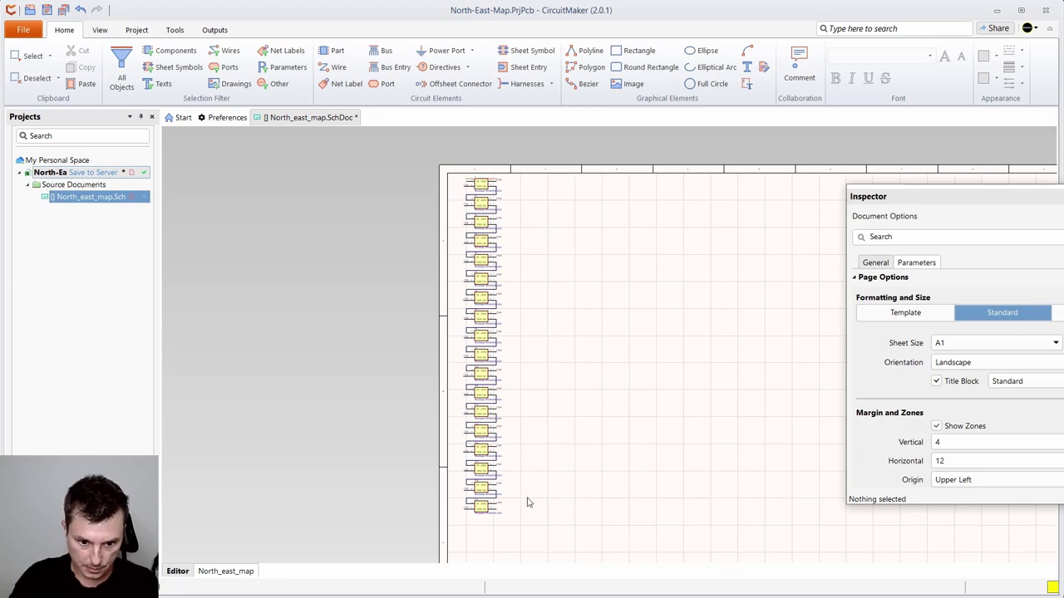
{"action": "scroll", "coordinate": [527, 499], "scroll_direction": "down", "scroll_amount": 1}
{"action": "scroll", "coordinate": [524, 487], "scroll_direction": "up", "scroll_amount": 3}
{"action": "left_click_drag", "start_coordinate": [501, 491], "coordinate": [379, 156]}
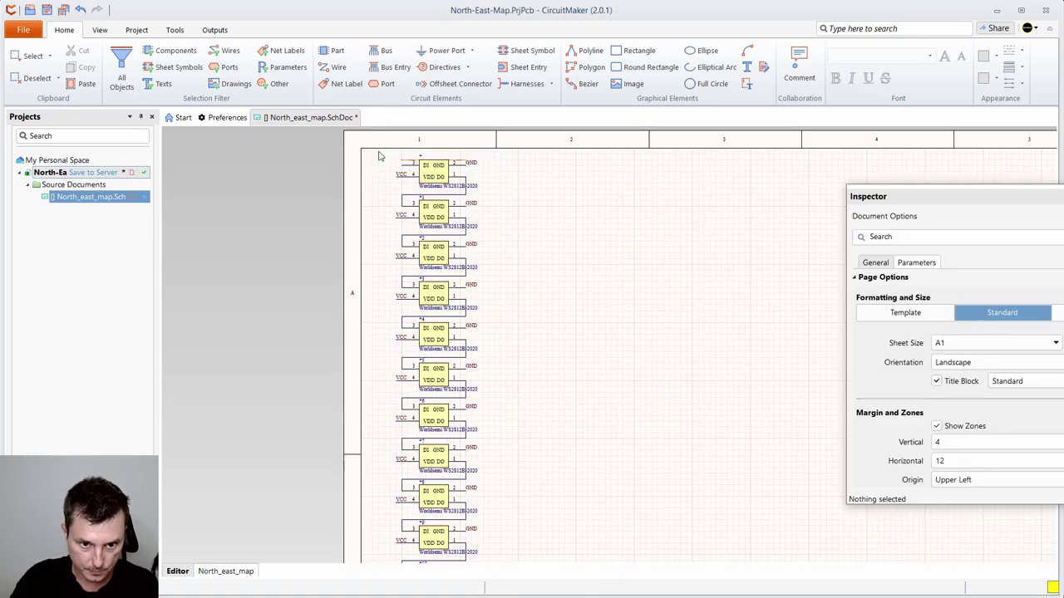
{"action": "right_click", "coordinate": [501, 192]}
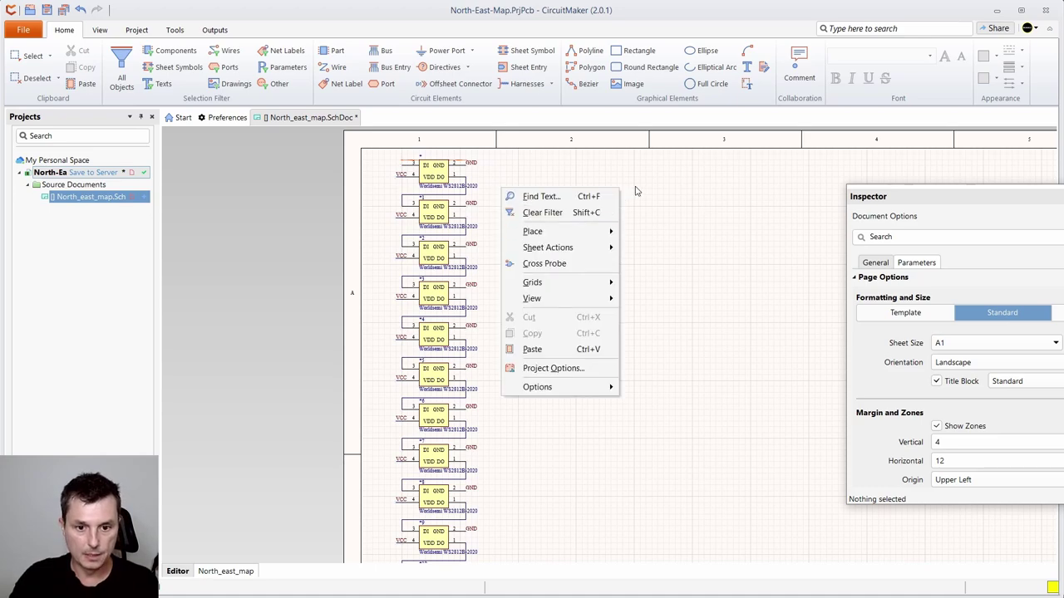
{"action": "key", "text": "Escape"}
- Save the North_east_map.SchDoc schematic, then close and reopen it
{"action": "key", "text": "ctrl+s"}
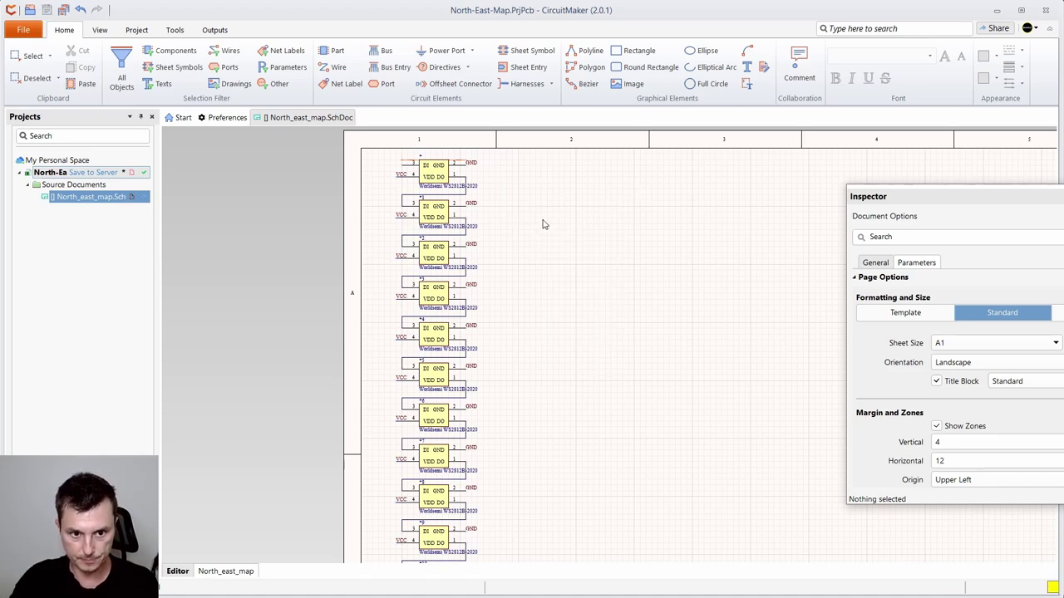
{"action": "right_click", "coordinate": [312, 124]}
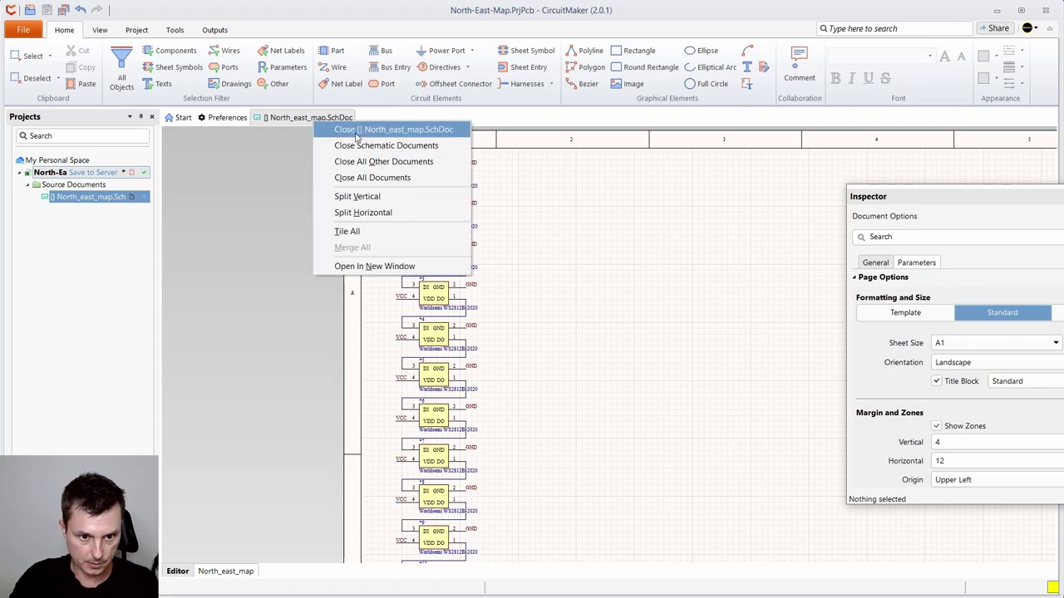
{"action": "left_click", "coordinate": [355, 131]}
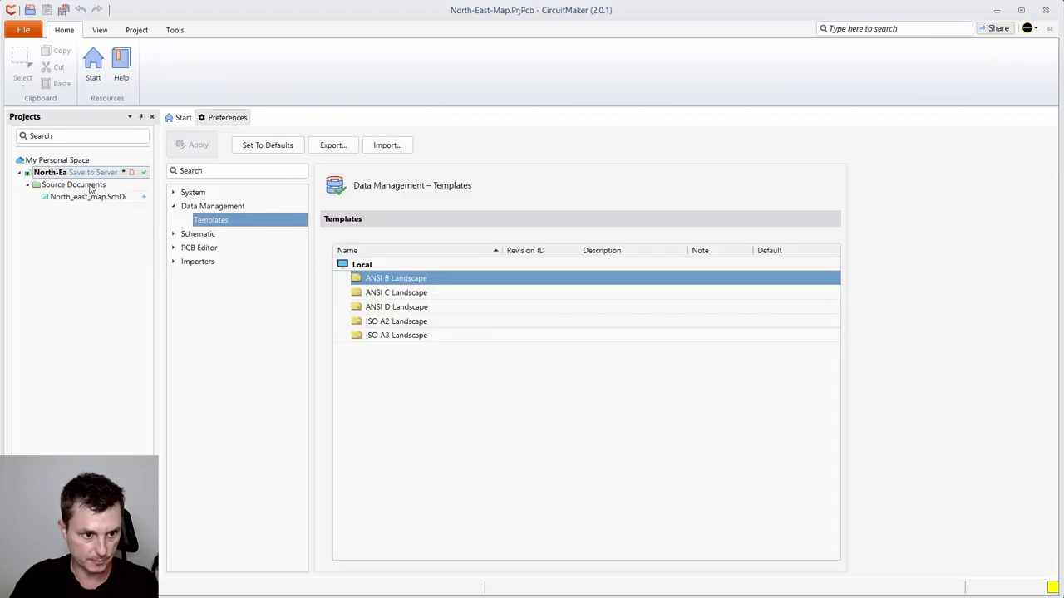
{"action": "double_click", "coordinate": [88, 199]}
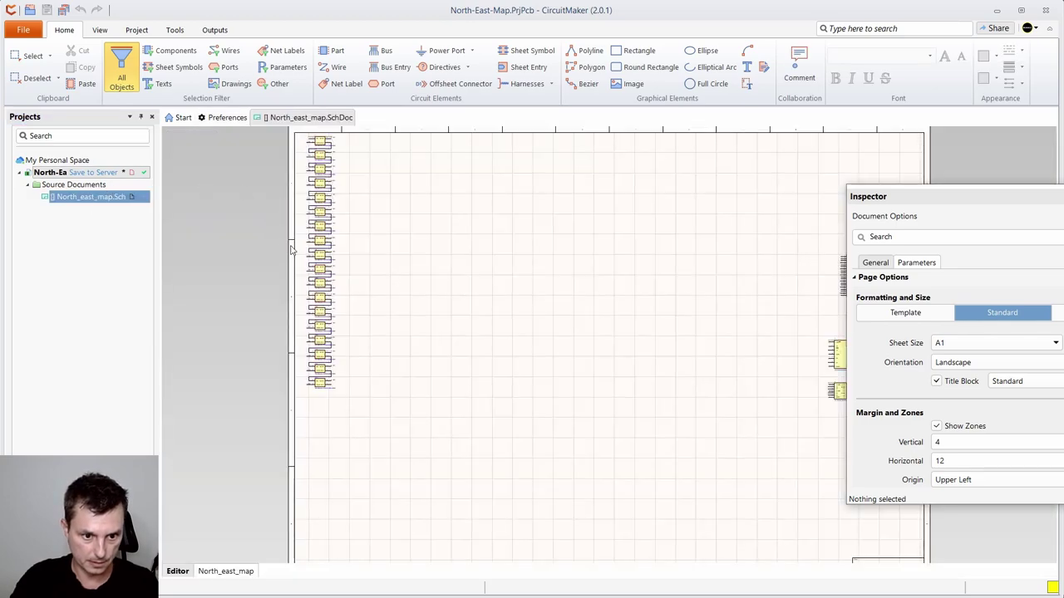
- Duplicate the whole chained LED column with its wires and labels, placing the copy alongside it as a second column aligned in height
{"action": "scroll", "coordinate": [303, 260], "scroll_direction": "up", "scroll_amount": 2}
{"action": "left_click_drag", "start_coordinate": [375, 388], "coordinate": [445, 418]}
{"action": "left_click_drag", "start_coordinate": [425, 550], "coordinate": [357, 167]}
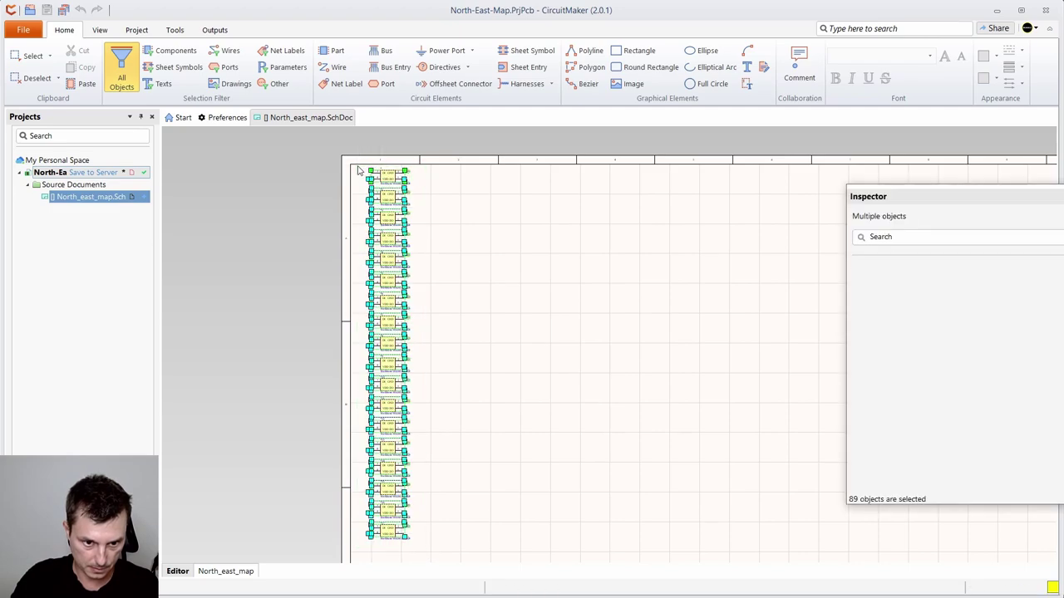
{"action": "scroll", "coordinate": [468, 354], "scroll_direction": "down", "scroll_amount": 3}
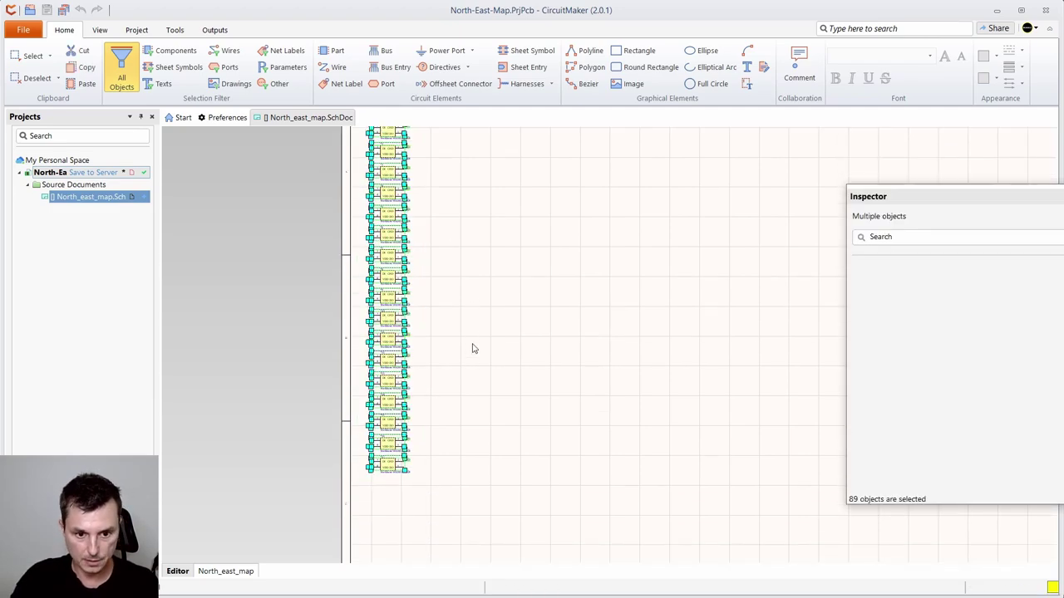
{"action": "key", "text": "ctrl+v"}
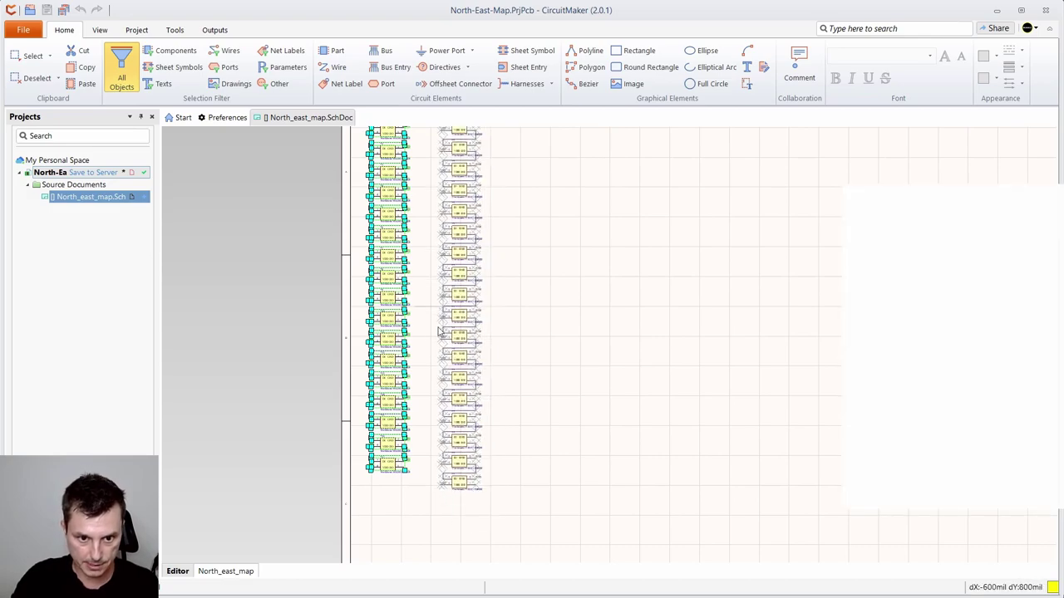
{"action": "scroll", "coordinate": [440, 333], "scroll_direction": "up", "scroll_amount": 2}
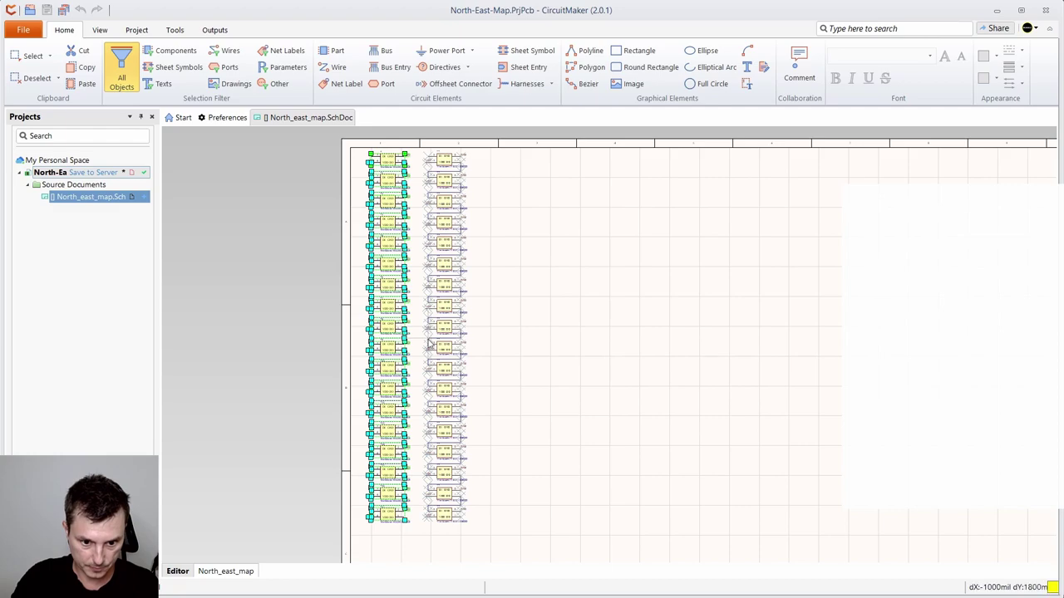
{"action": "left_click", "coordinate": [429, 344]}
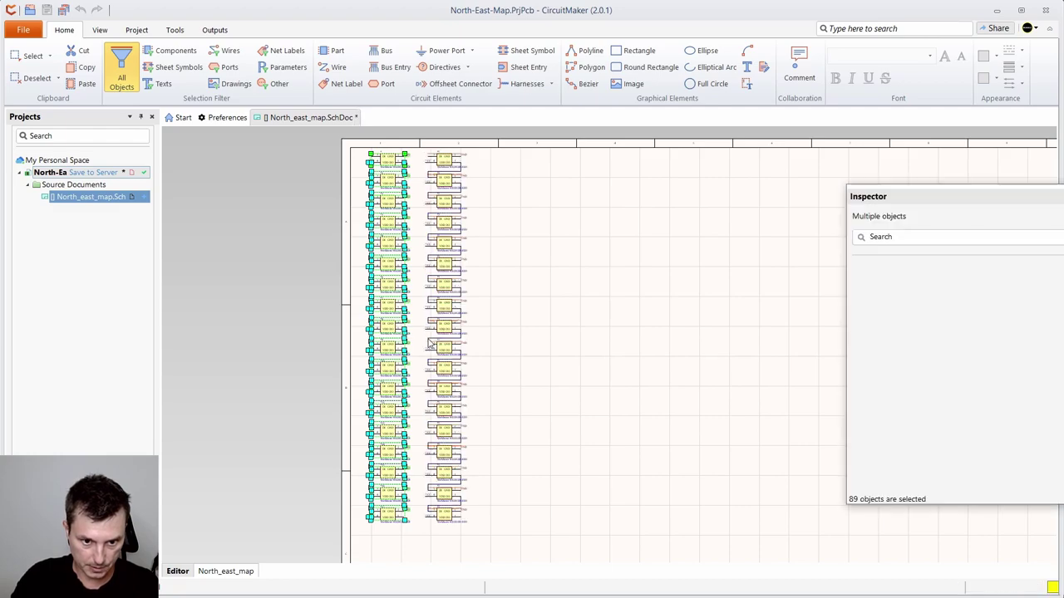
- Clear the selection and wire the DO pin of LED *17 up between the columns to the DI pin of LED *18
{"action": "left_click", "coordinate": [507, 310]}
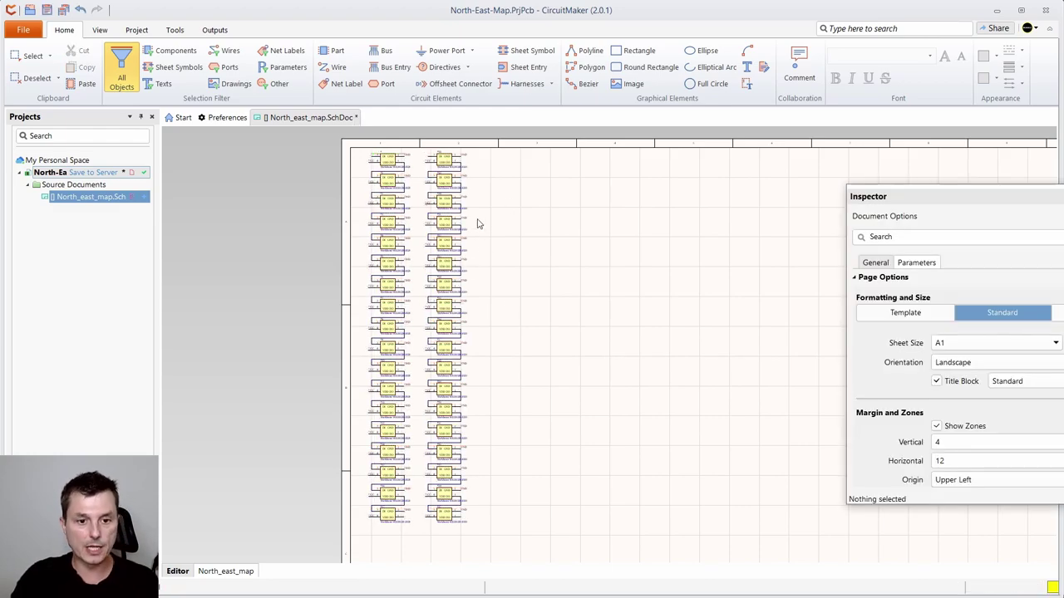
{"action": "scroll", "coordinate": [508, 197], "scroll_direction": "up", "scroll_amount": 1}
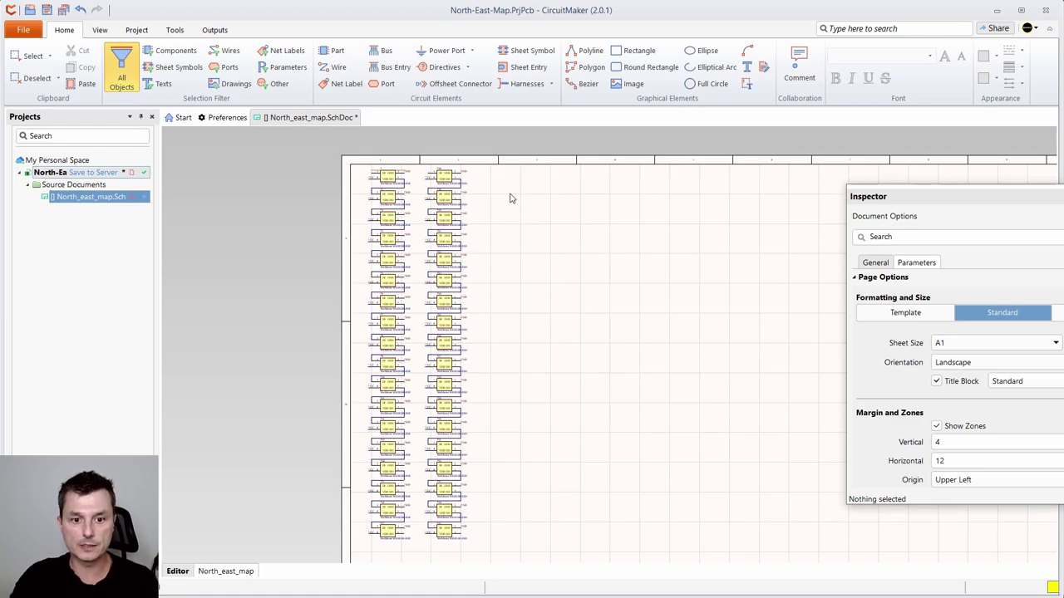
{"action": "scroll", "coordinate": [494, 344], "scroll_direction": "down", "scroll_amount": 3}
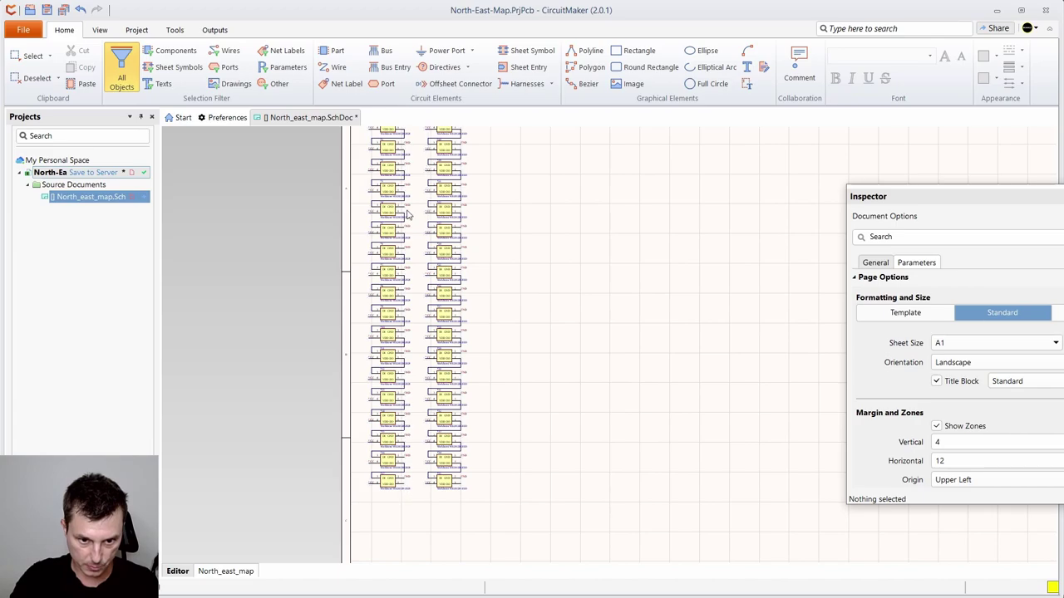
{"action": "scroll", "coordinate": [392, 490], "scroll_direction": "up", "scroll_amount": 6}
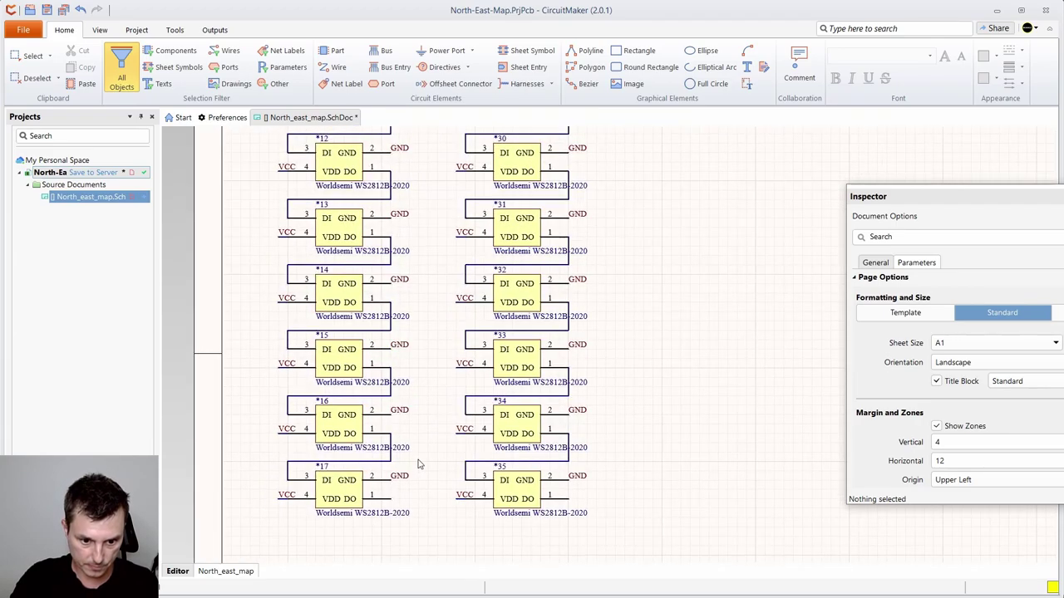
{"action": "left_click", "coordinate": [333, 67]}
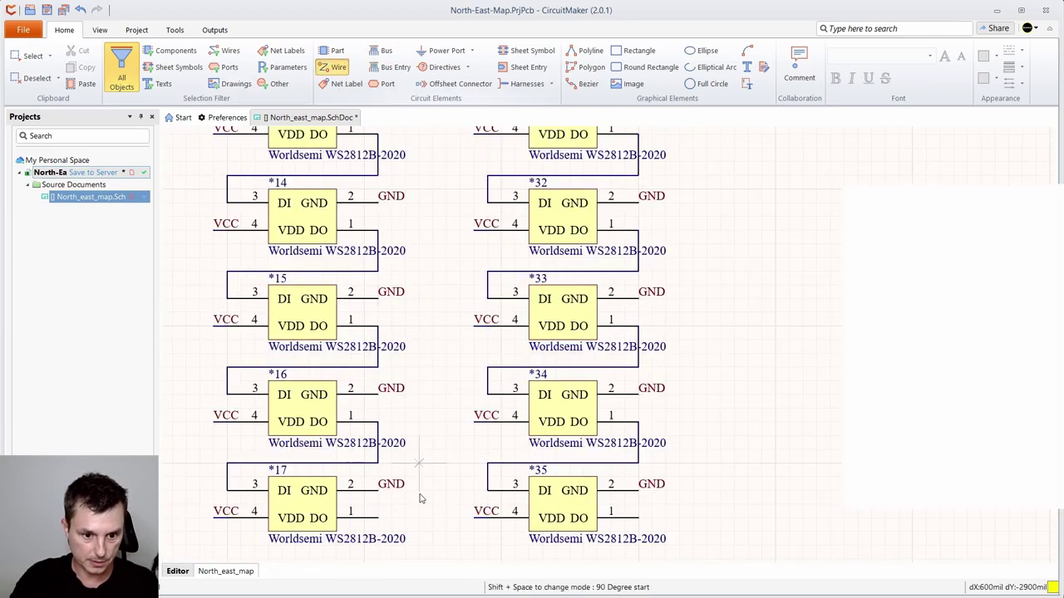
{"action": "left_click", "coordinate": [378, 518]}
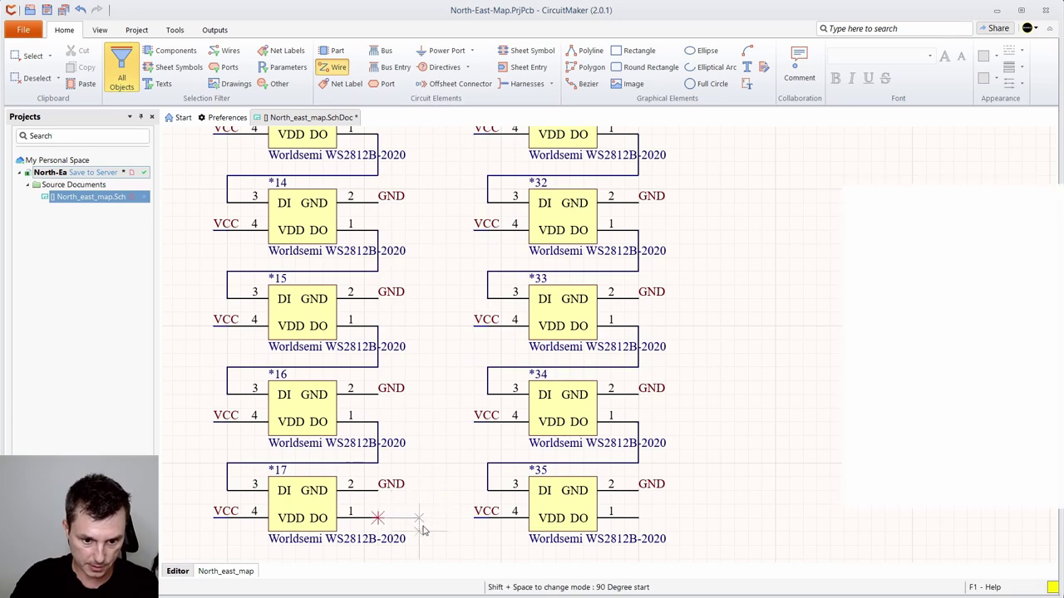
{"action": "key", "text": "space"}
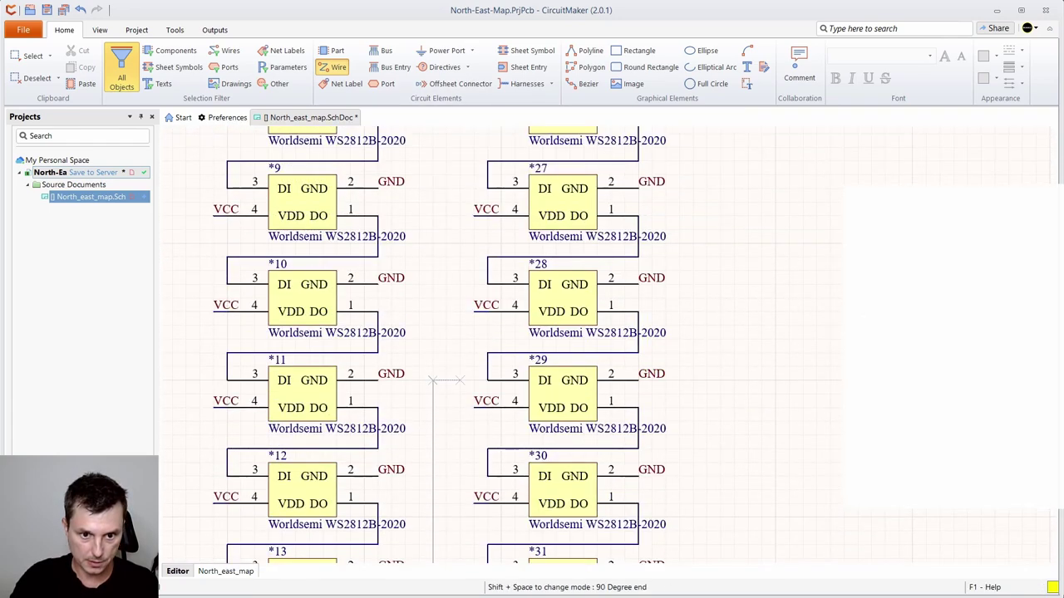
{"action": "scroll", "coordinate": [434, 199], "scroll_direction": "up", "scroll_amount": 5}
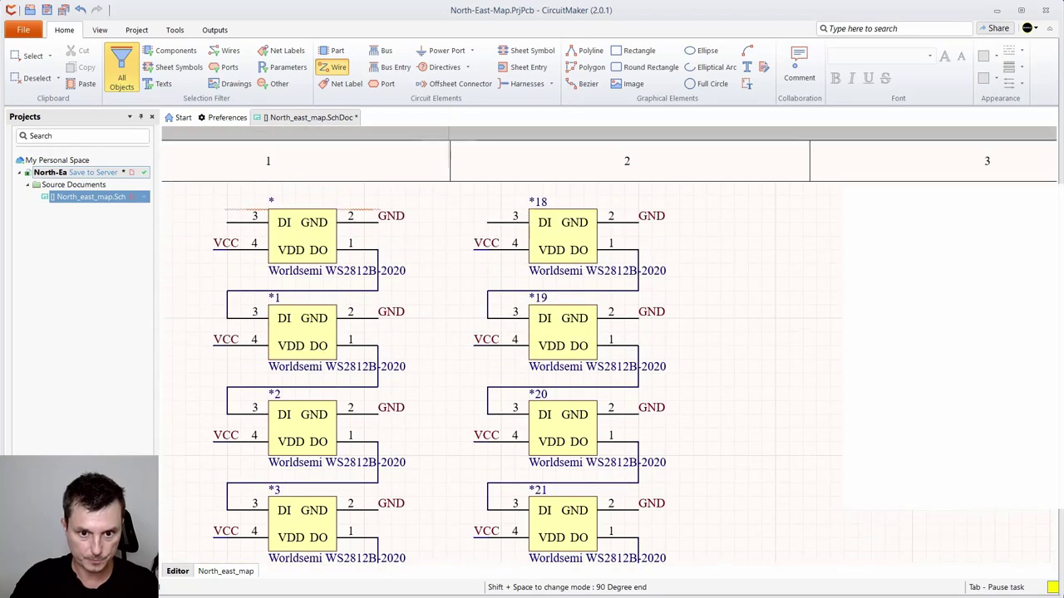
{"action": "left_click", "coordinate": [433, 222]}
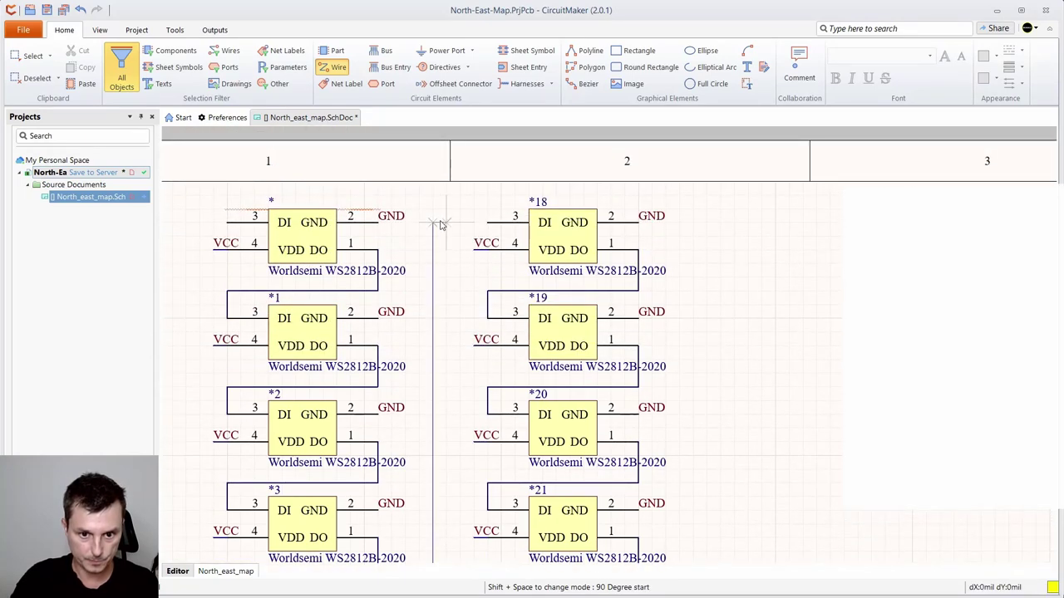
{"action": "left_click", "coordinate": [487, 223]}
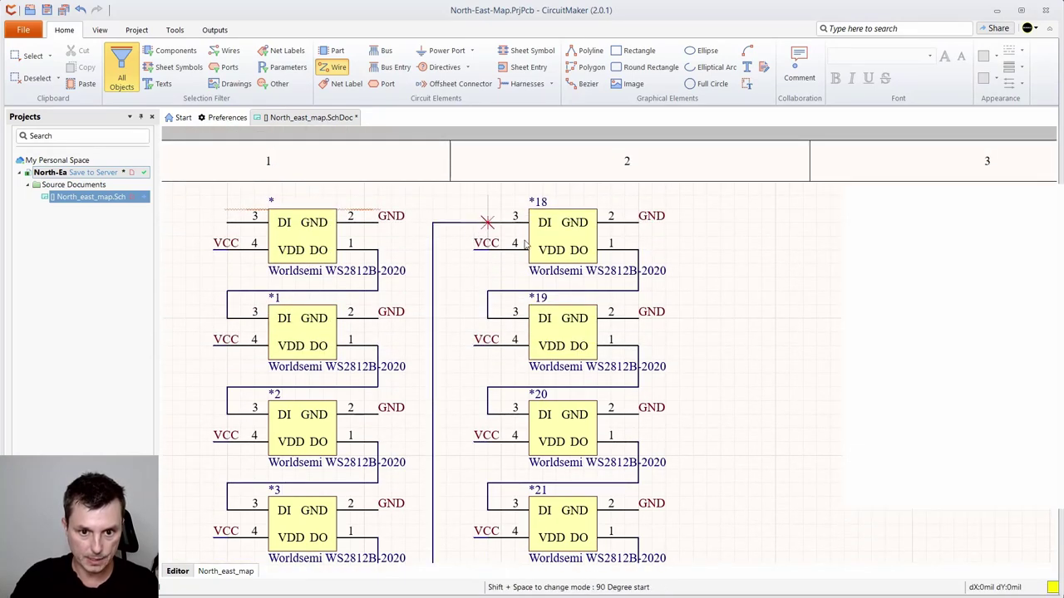
{"action": "right_click", "coordinate": [679, 267]}
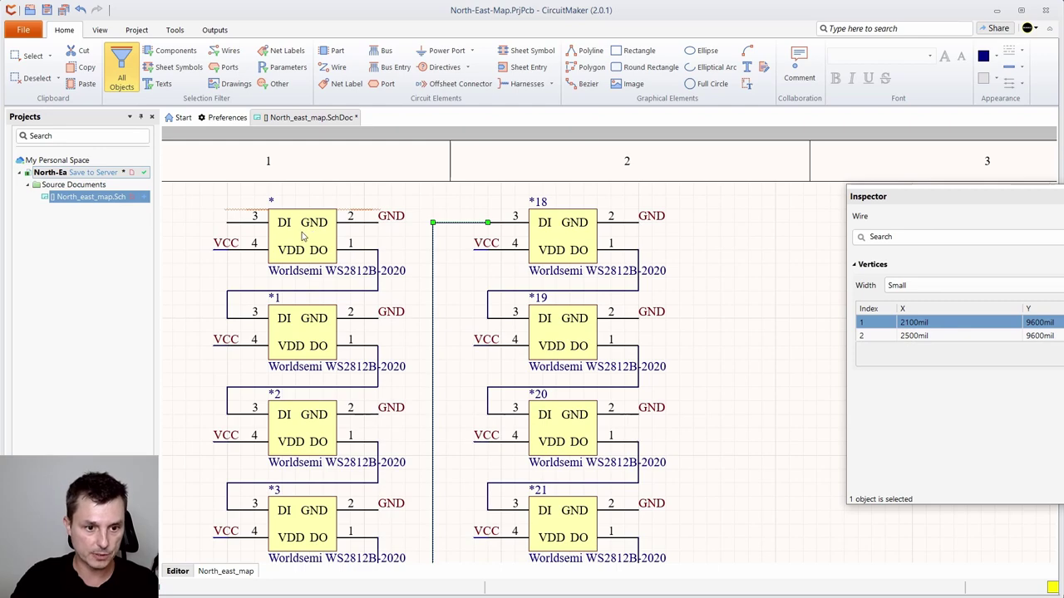
- Set the designator of the first LED in the first column to VFR
{"action": "left_click", "coordinate": [304, 236]}
{"action": "left_click", "coordinate": [959, 216]}
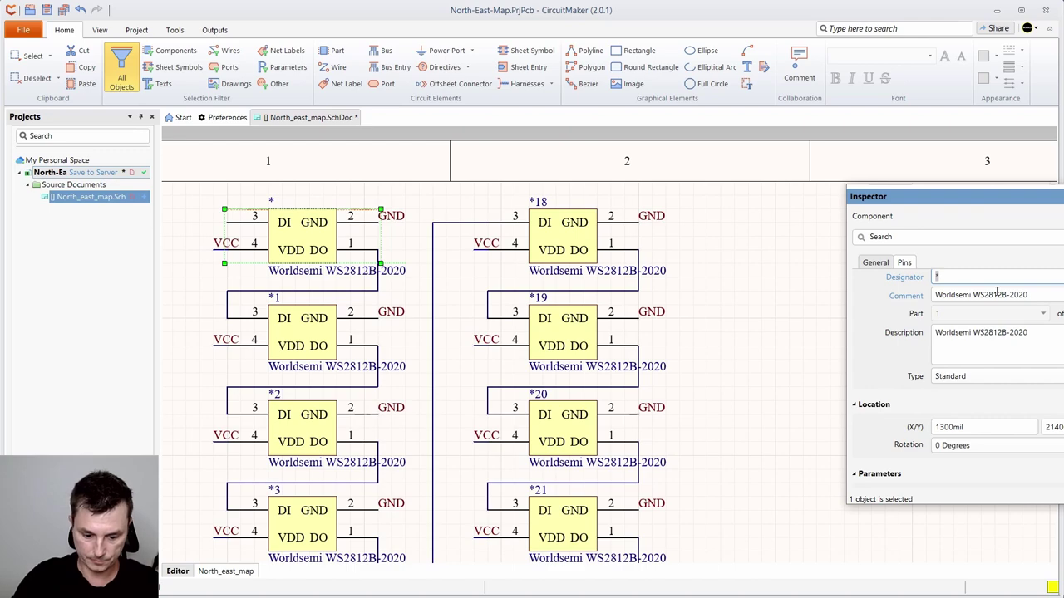
{"action": "key", "text": "BackSpace"}
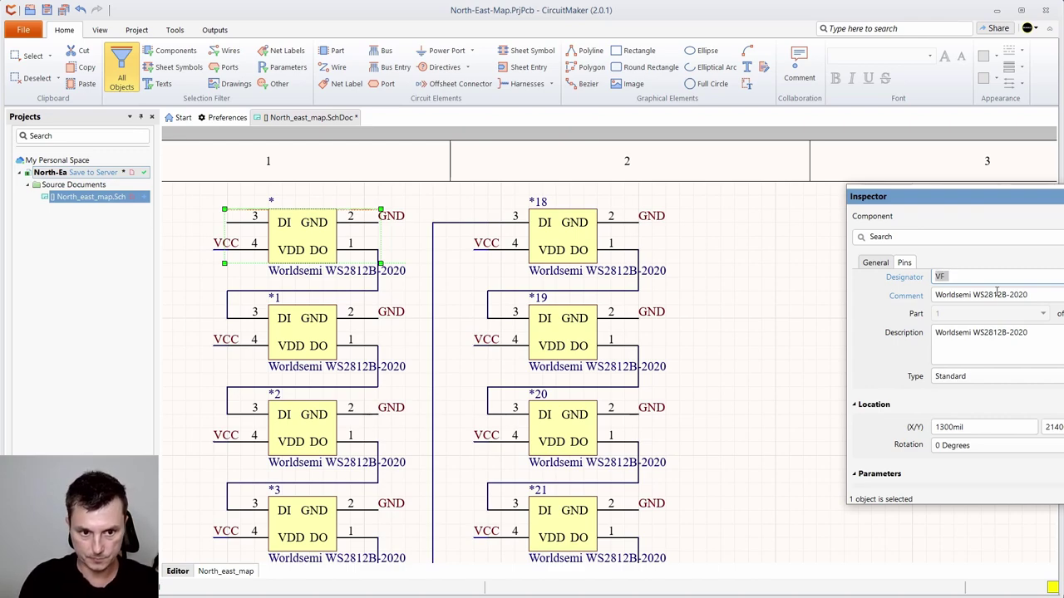
{"action": "type", "text": "R"}
{"action": "key", "text": "Return"}
- Set the designators of the second and third LEDs in the first column to MVFR and IFR
{"action": "left_click", "coordinate": [319, 327]}
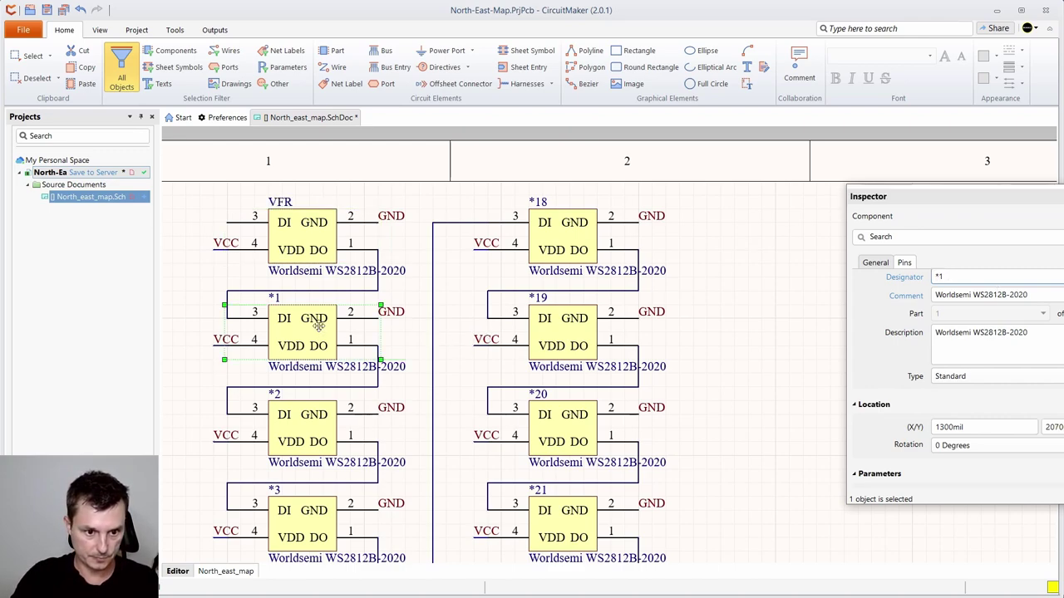
{"action": "double_click", "coordinate": [949, 279]}
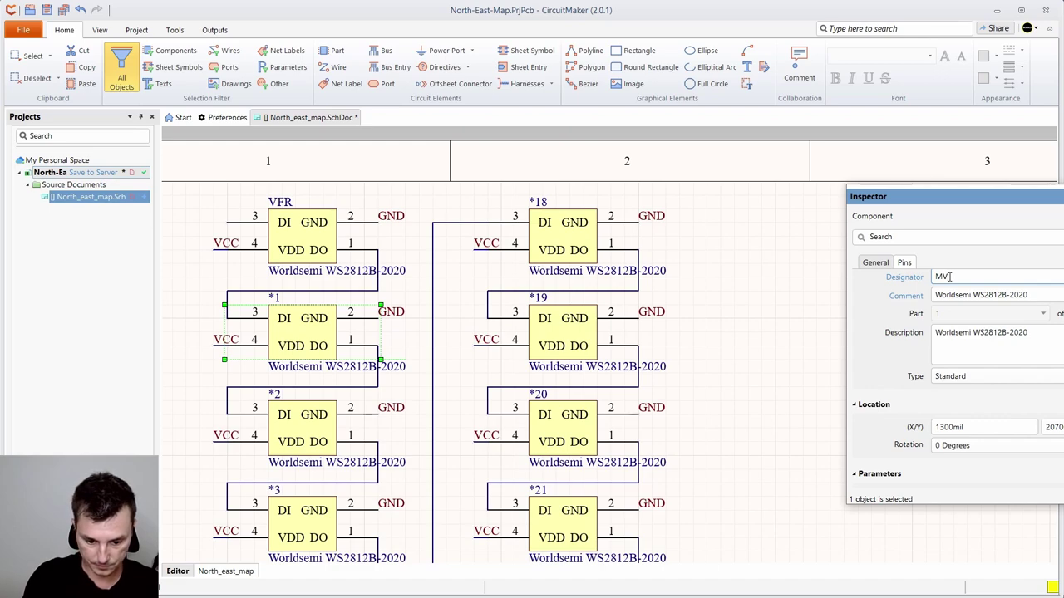
{"action": "key", "text": "Return"}
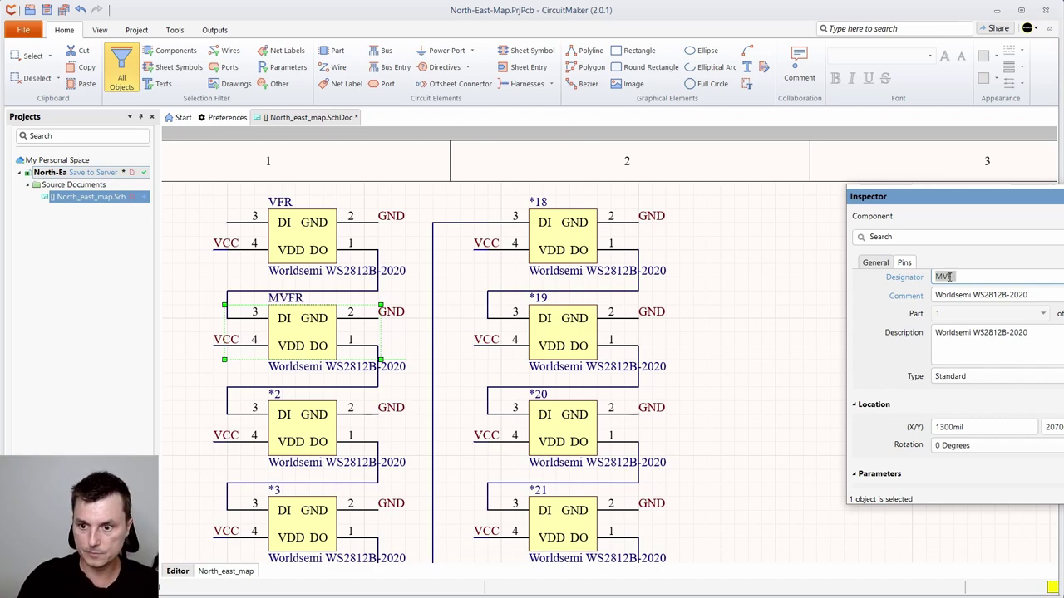
{"action": "left_click", "coordinate": [308, 429]}
{"action": "left_click", "coordinate": [942, 276]}
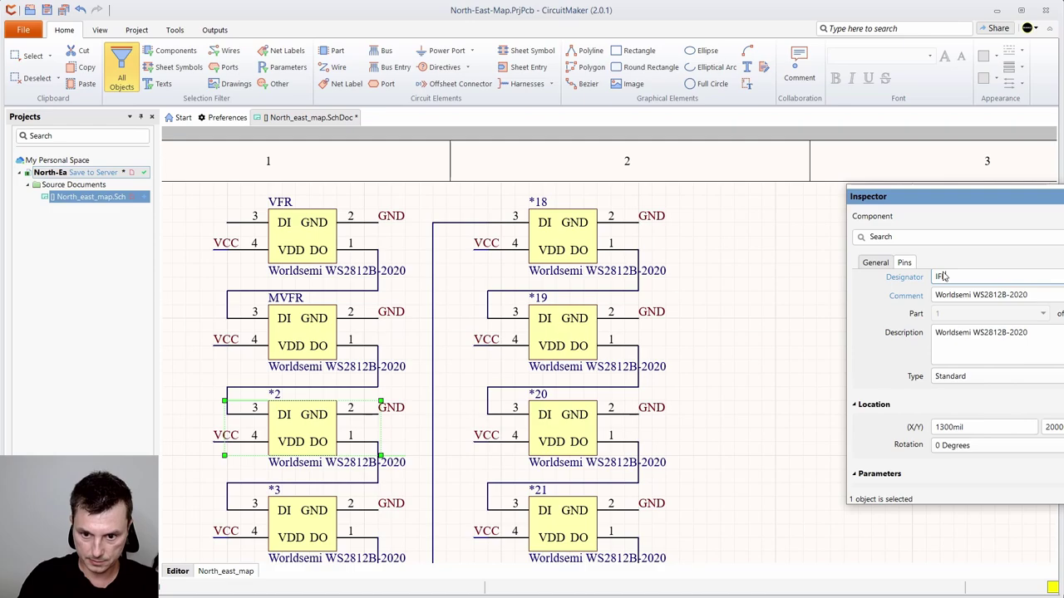
{"action": "type", "text": "IFR"}
{"action": "key", "text": "Return"}
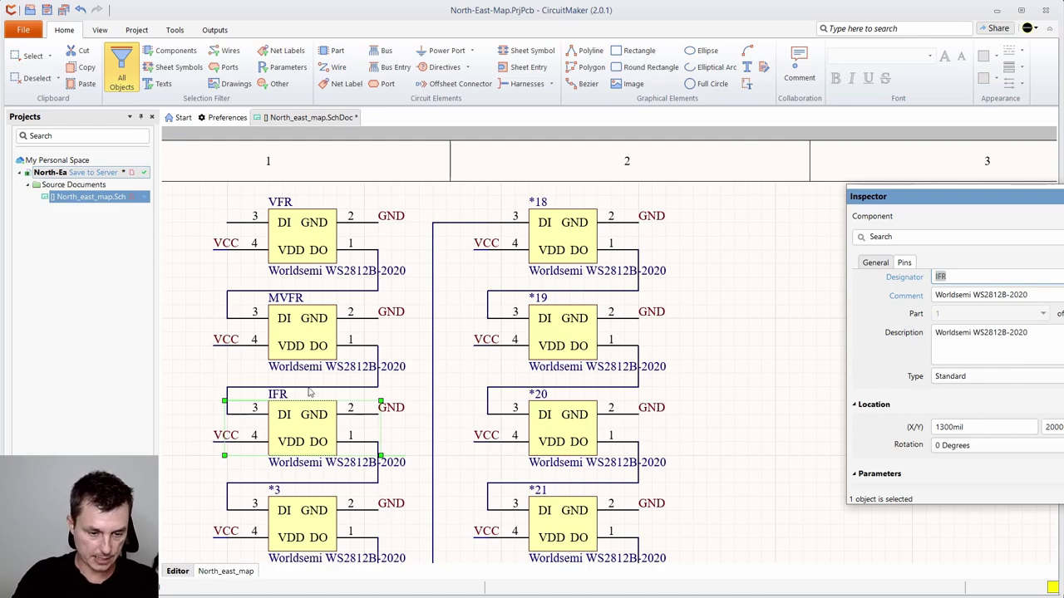
- Look over the remaining LEDs in the two columns and their designators
{"action": "scroll", "coordinate": [239, 472], "scroll_direction": "down", "scroll_amount": 5}
{"action": "scroll", "coordinate": [306, 383], "scroll_direction": "down", "scroll_amount": 12}
{"action": "scroll", "coordinate": [306, 382], "scroll_direction": "up", "scroll_amount": 8}
{"action": "scroll", "coordinate": [306, 383], "scroll_direction": "up", "scroll_amount": 9}
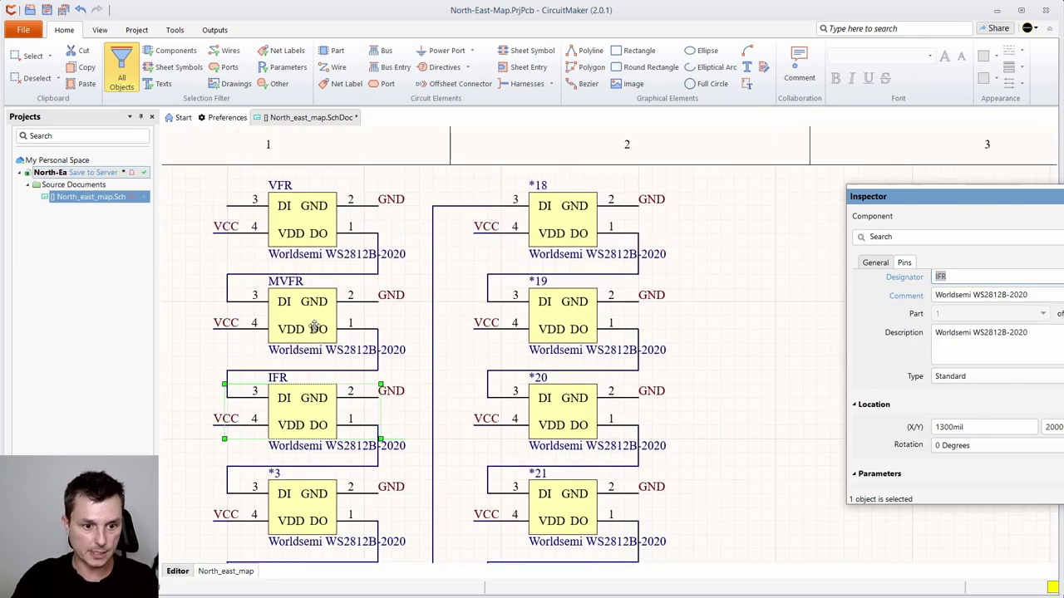
{"action": "scroll", "coordinate": [305, 316], "scroll_direction": "down", "scroll_amount": 3}
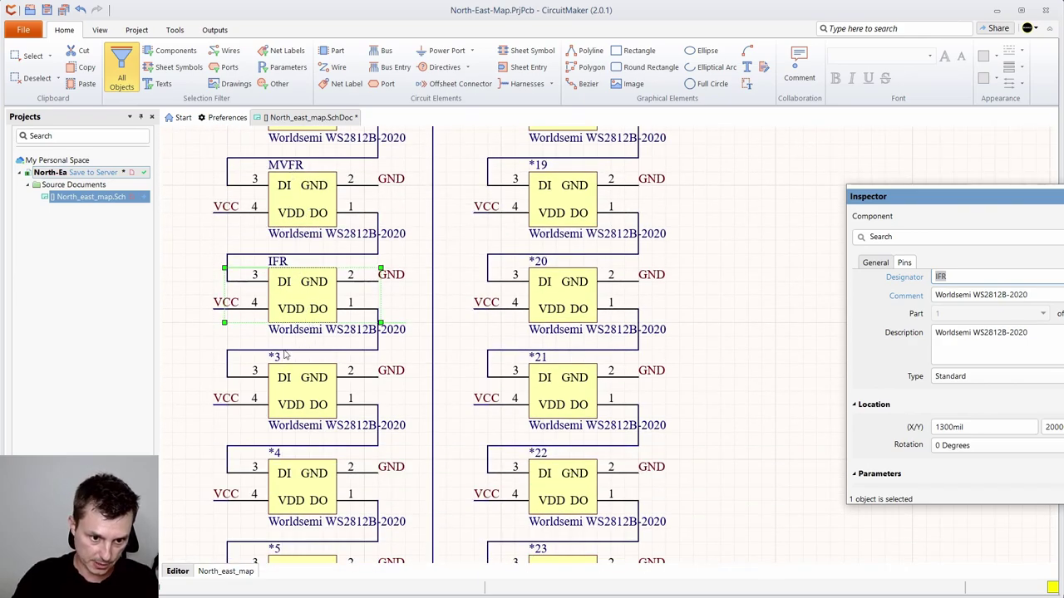
{"action": "scroll", "coordinate": [289, 332], "scroll_direction": "down", "scroll_amount": 6}
{"action": "scroll", "coordinate": [295, 311], "scroll_direction": "up", "scroll_amount": 3}
{"action": "scroll", "coordinate": [295, 297], "scroll_direction": "up", "scroll_amount": 1}
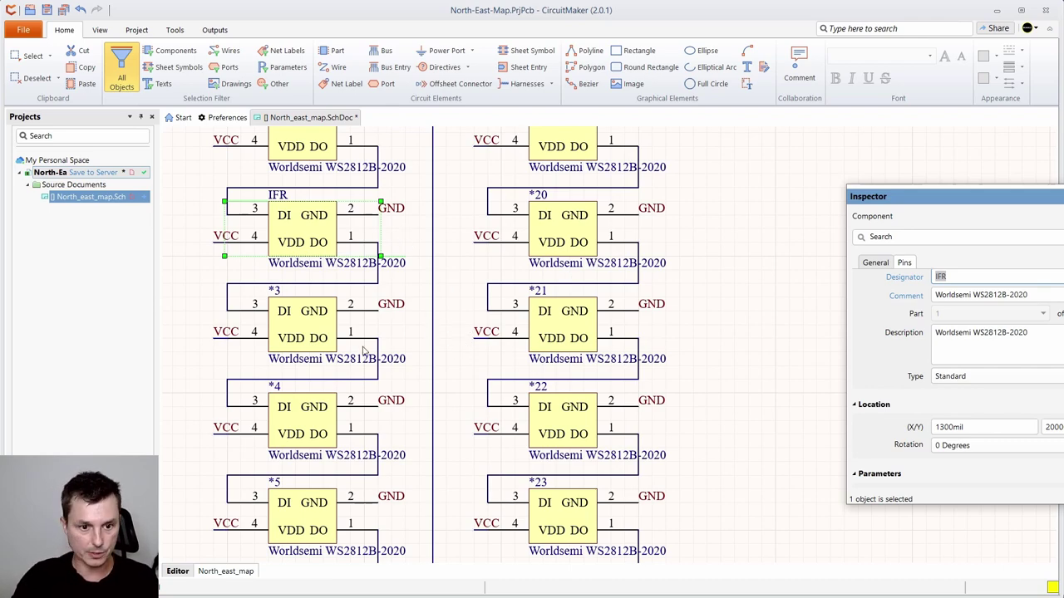
{"action": "scroll", "coordinate": [363, 351], "scroll_direction": "up", "scroll_amount": 3}
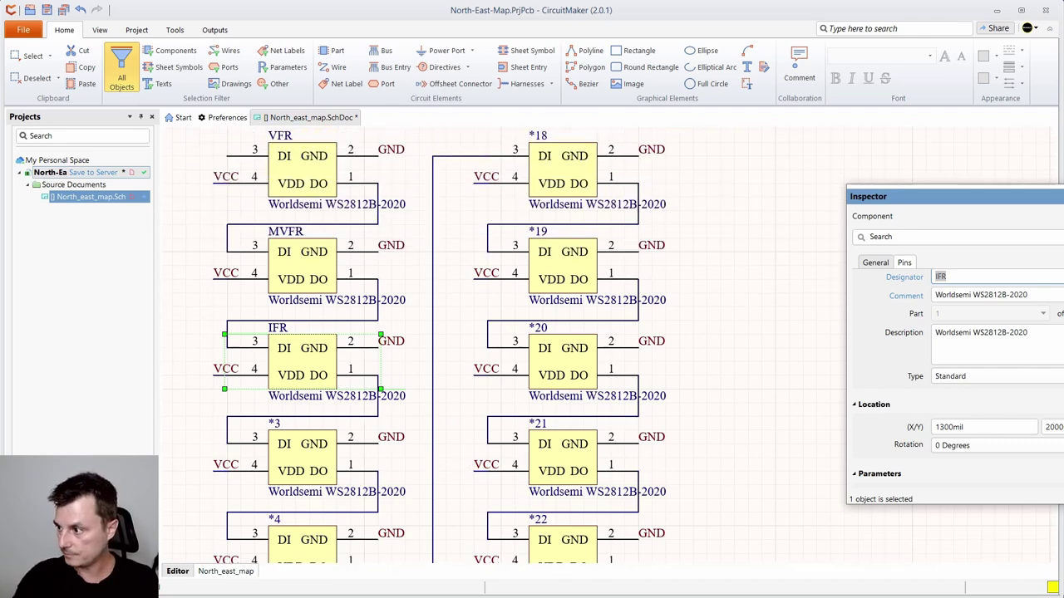
- Hide the Inspector and, on connector P1, wire pins 1 and 3 together with a short lead extending outward from pin 1
{"action": "key", "text": "F11"}
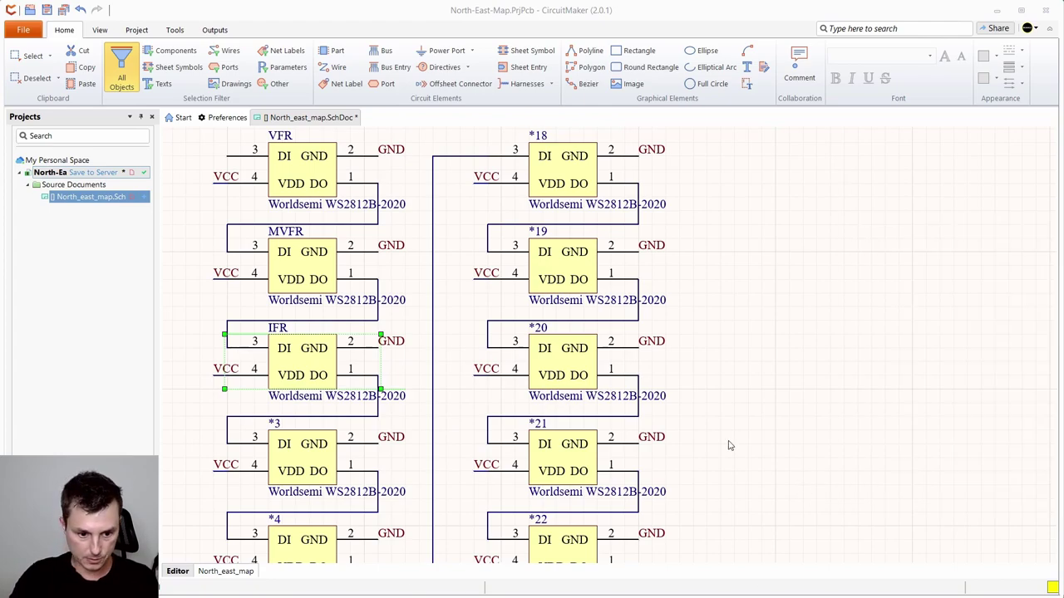
{"action": "scroll", "coordinate": [765, 369], "scroll_direction": "down", "scroll_amount": 4}
{"action": "left_click_drag", "start_coordinate": [834, 475], "coordinate": [200, 334]}
{"action": "left_click_drag", "start_coordinate": [863, 390], "coordinate": [429, 266]}
{"action": "scroll", "coordinate": [690, 384], "scroll_direction": "up", "scroll_amount": 2}
{"action": "scroll", "coordinate": [702, 341], "scroll_direction": "up", "scroll_amount": 2}
{"action": "left_click_drag", "start_coordinate": [731, 207], "coordinate": [646, 338]}
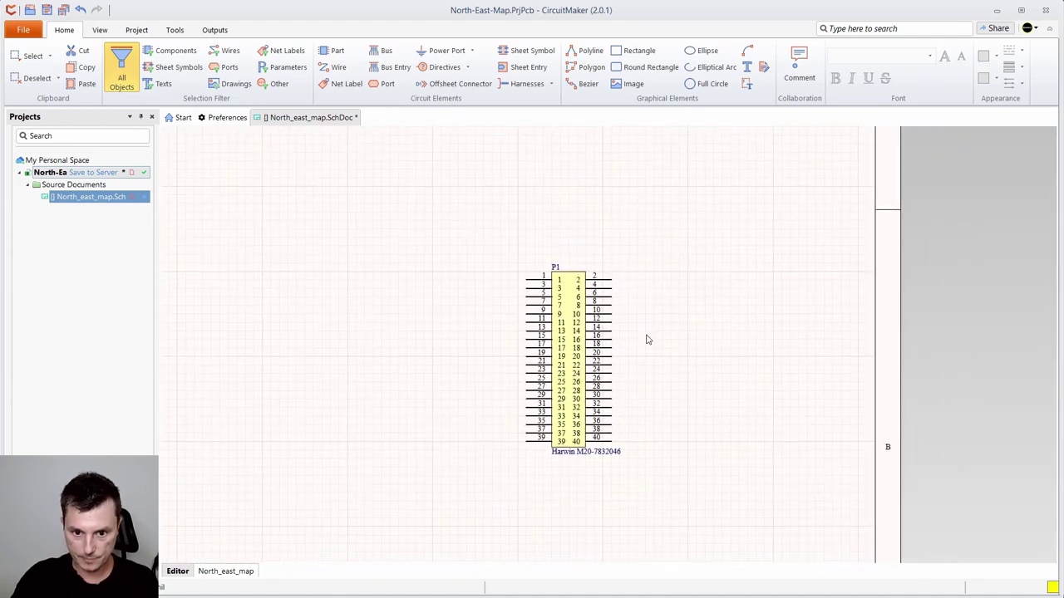
{"action": "scroll", "coordinate": [573, 331], "scroll_direction": "up", "scroll_amount": 2}
{"action": "scroll", "coordinate": [636, 341], "scroll_direction": "down", "scroll_amount": 1}
{"action": "left_click_drag", "start_coordinate": [762, 341], "coordinate": [724, 294]}
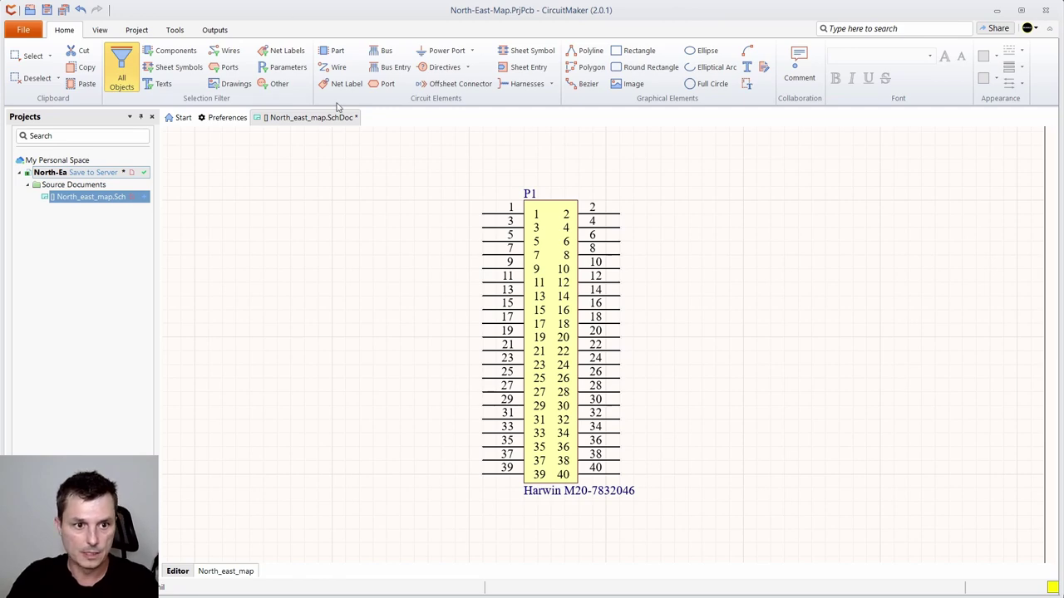
{"action": "left_click", "coordinate": [335, 66]}
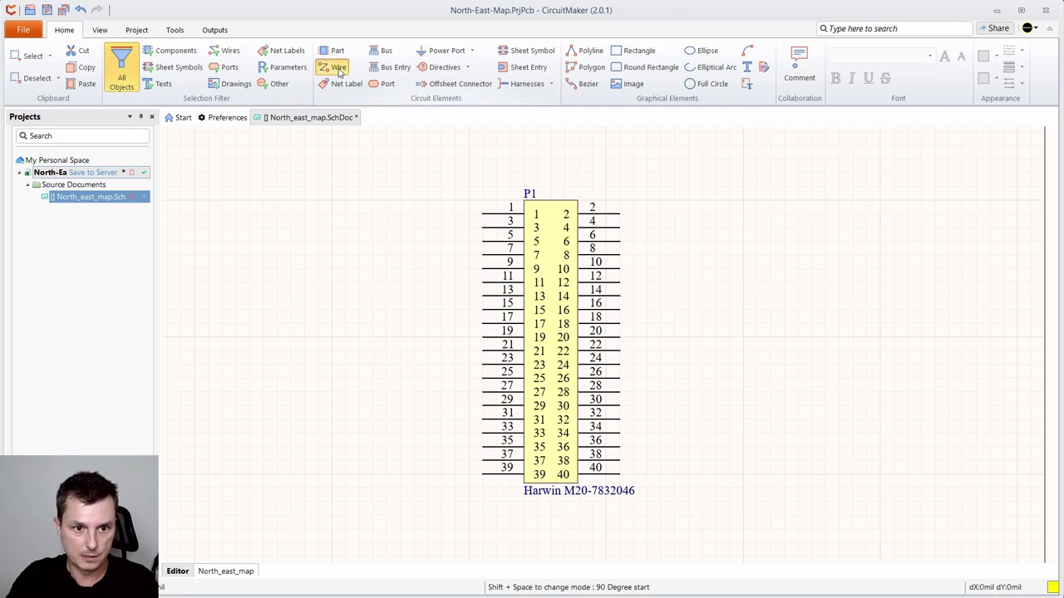
{"action": "left_click", "coordinate": [486, 215]}
{"action": "key", "text": "space"}
{"action": "left_click", "coordinate": [440, 214]}
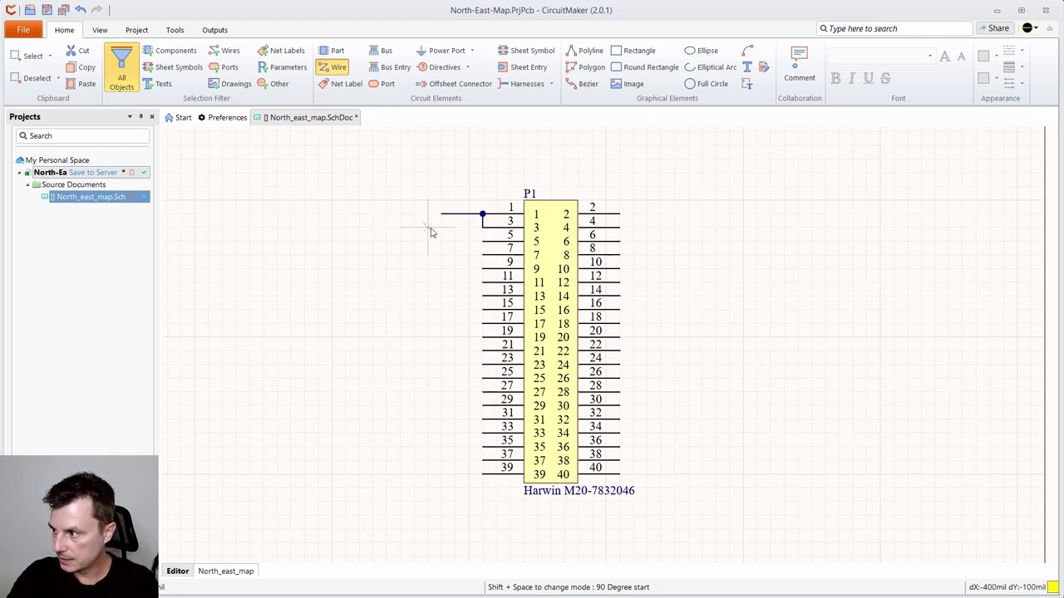
- Join pins 5, 13, 19, 29 and 33 of connector P1 with a common wire and draw a short lead from pin 11
{"action": "left_click", "coordinate": [482, 241]}
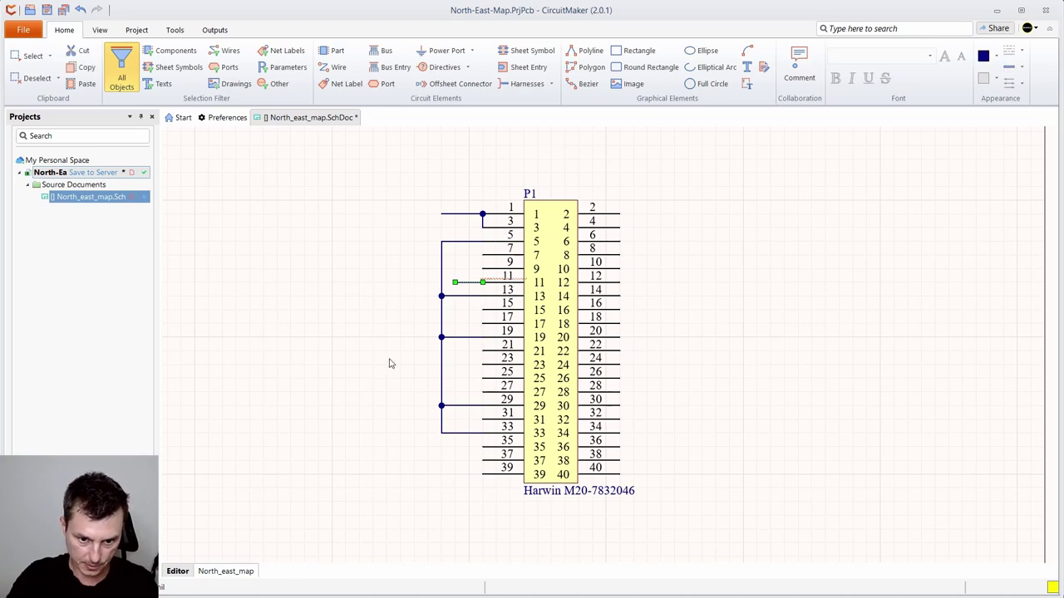
{"action": "scroll", "coordinate": [361, 399], "scroll_direction": "down", "scroll_amount": 3}
{"action": "scroll", "coordinate": [361, 399], "scroll_direction": "up", "scroll_amount": 3}
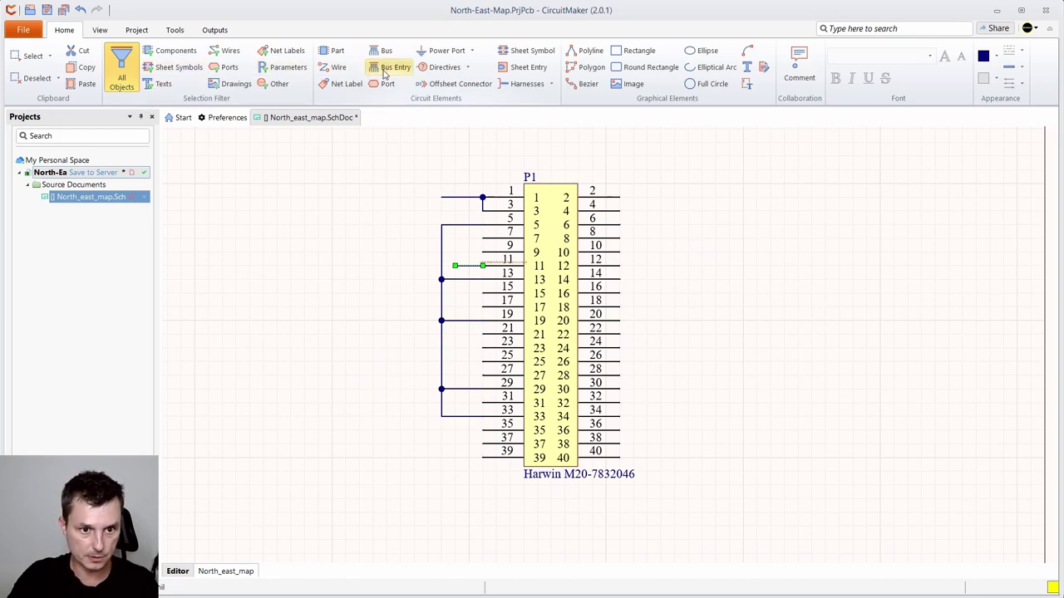
- Place net labels on the wires at P1 pins 1, 5 and 11, and directly on pins 10, 26 and 40
{"action": "left_click", "coordinate": [347, 84]}
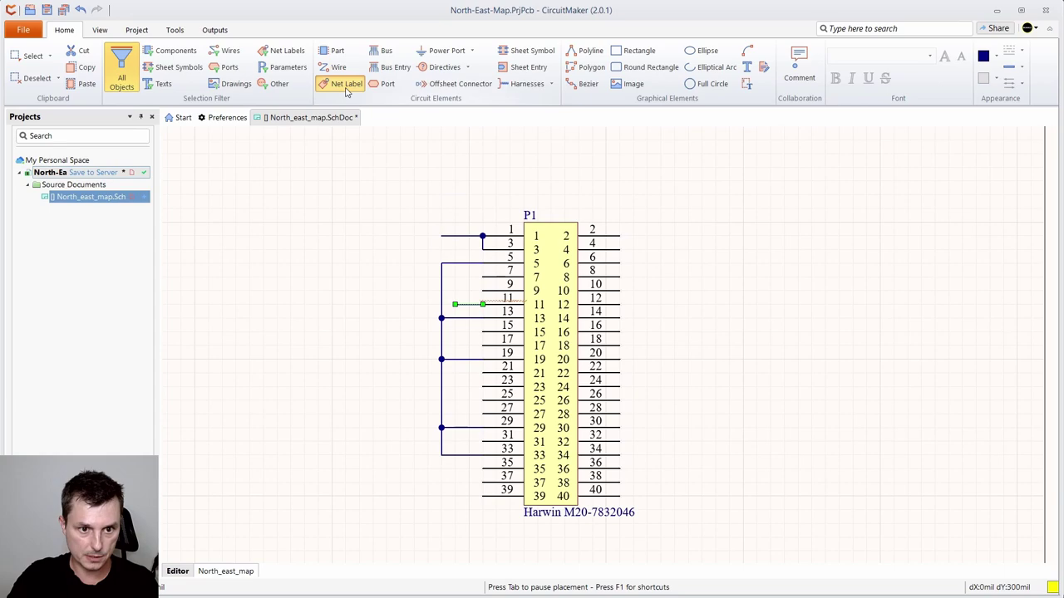
{"action": "left_click", "coordinate": [443, 236]}
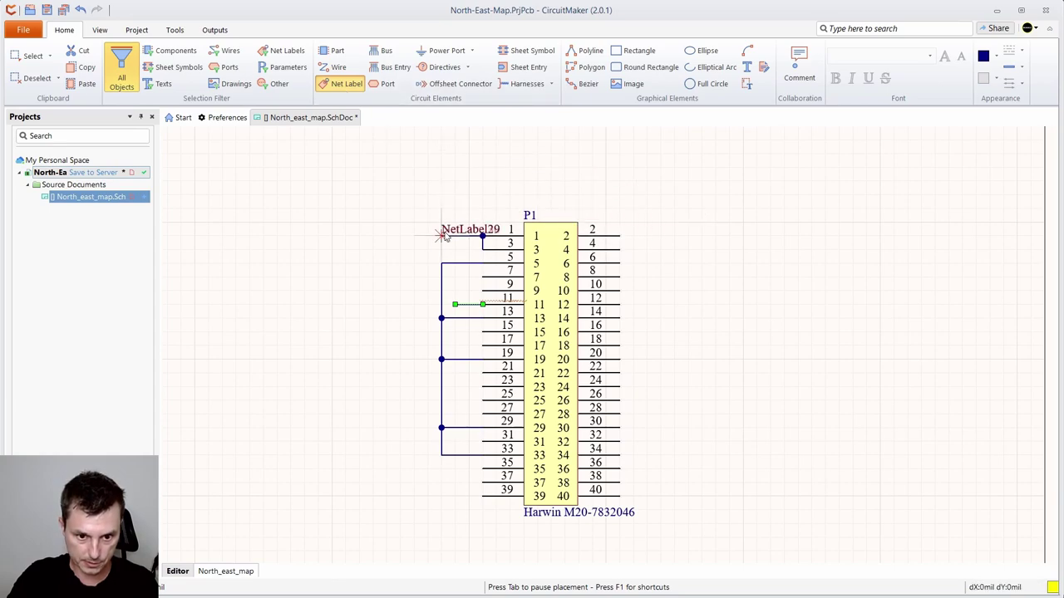
{"action": "left_click", "coordinate": [444, 264]}
{"action": "left_click", "coordinate": [455, 304]}
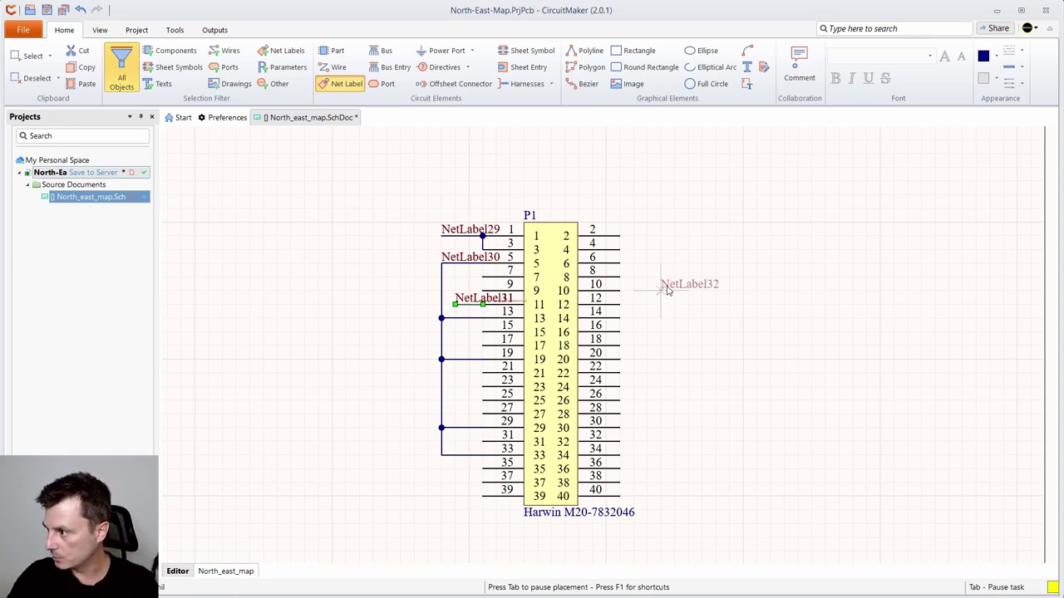
{"action": "left_click", "coordinate": [622, 293]}
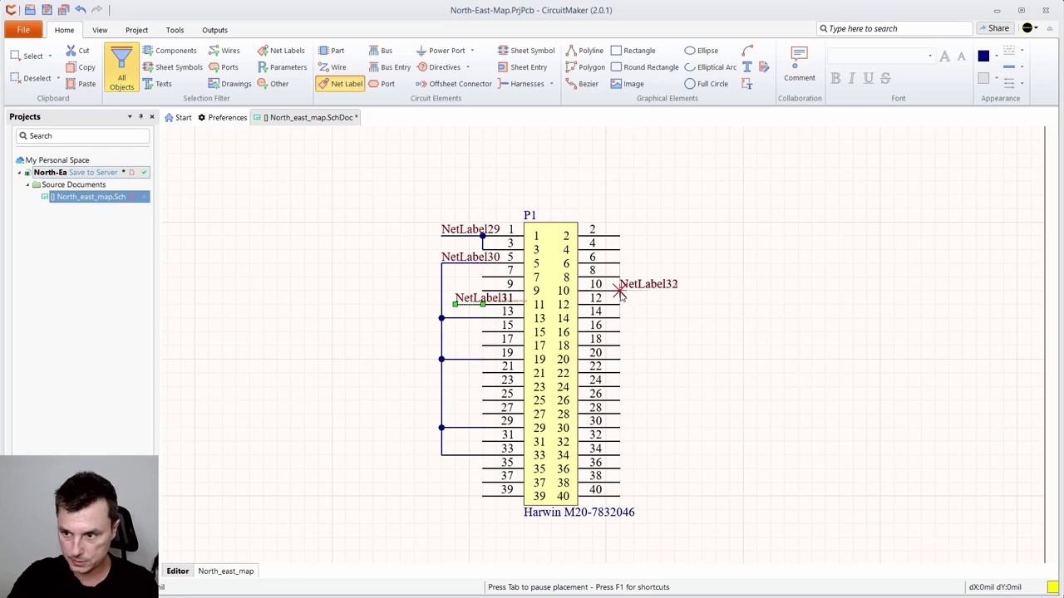
{"action": "left_click", "coordinate": [620, 400]}
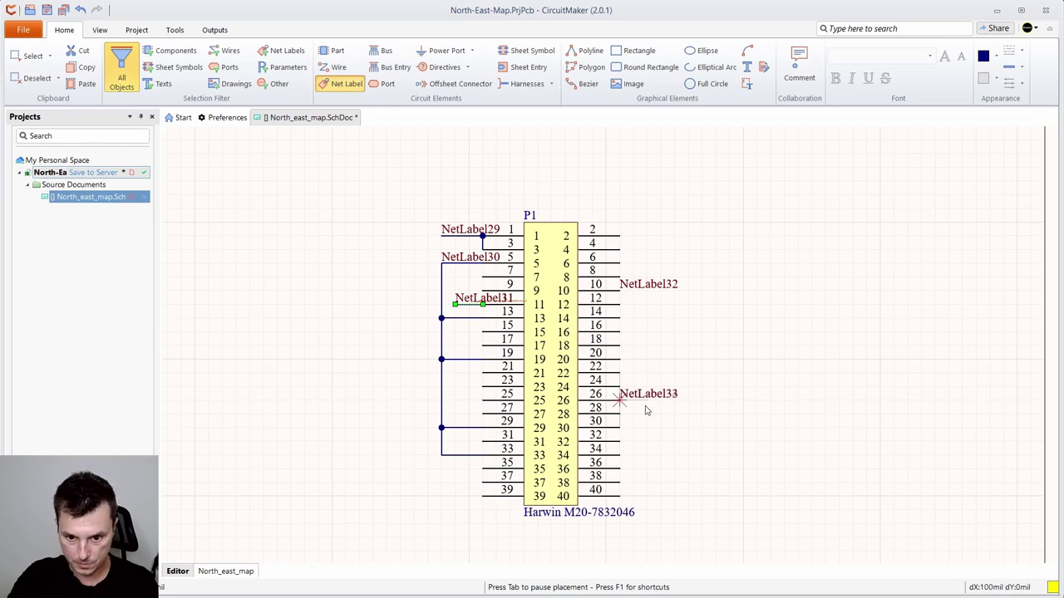
{"action": "left_click", "coordinate": [620, 497]}
{"action": "key", "text": "Escape"}
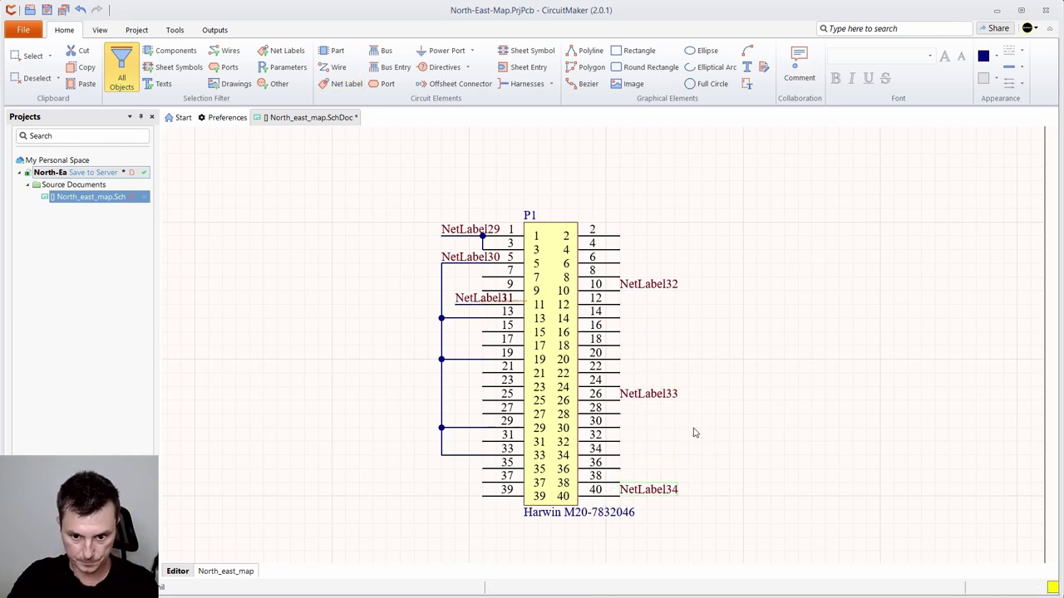
- Rename the net labels at pins 5, 10, 26 and 40 of connector P1 to GND
{"action": "left_click", "coordinate": [649, 284]}
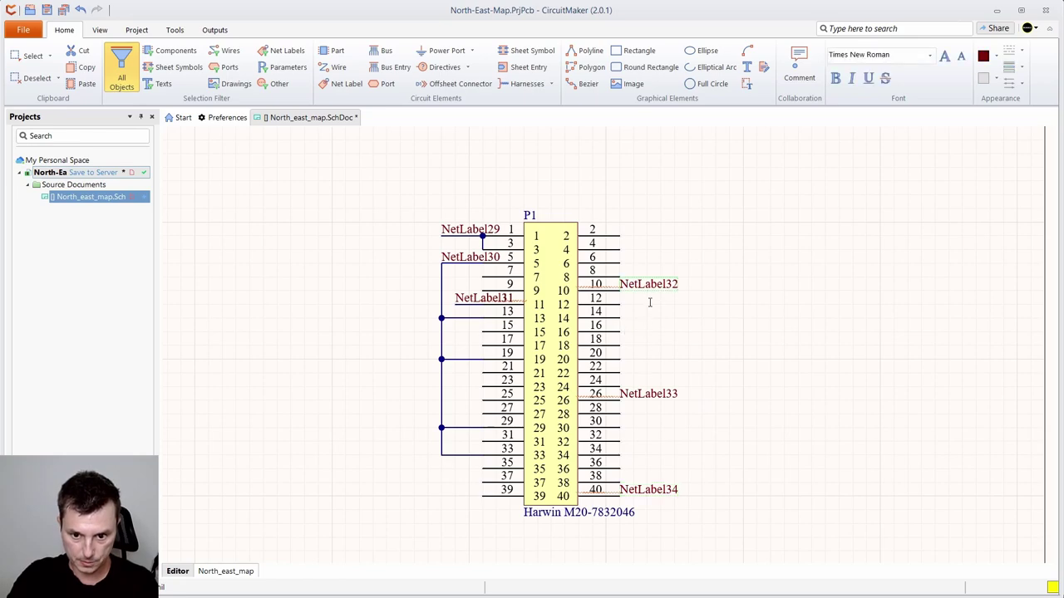
{"action": "left_click", "coordinate": [645, 399], "text": "shift"}
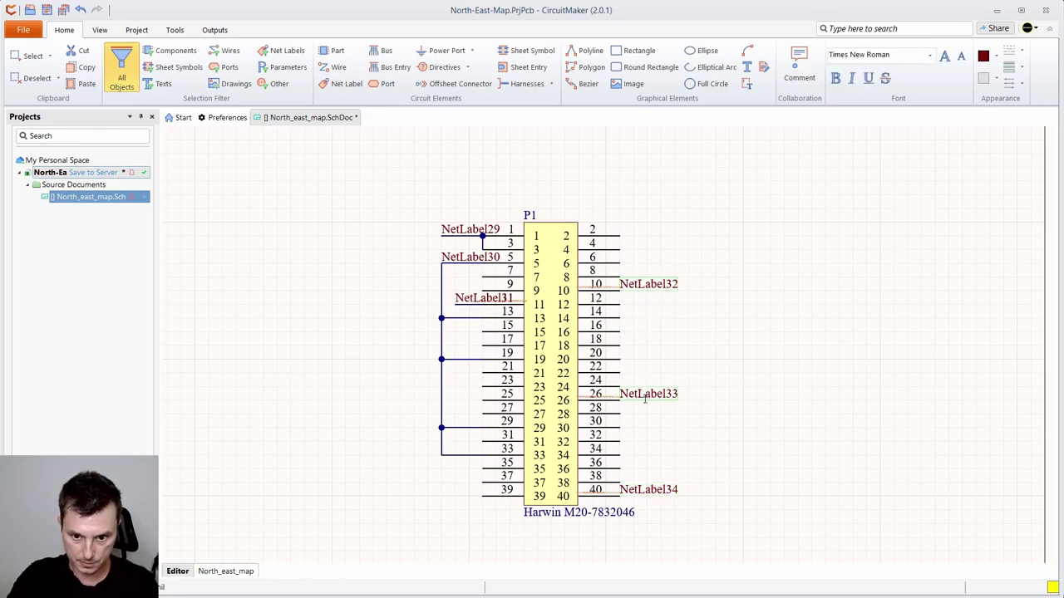
{"action": "left_click", "coordinate": [650, 492], "text": "shift"}
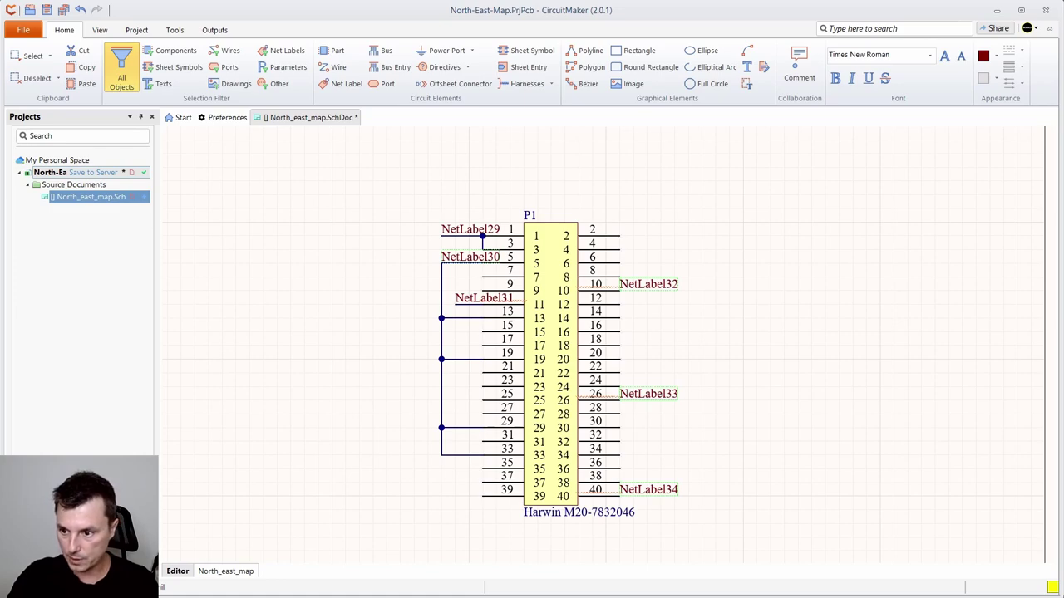
{"action": "key", "text": "Return"}
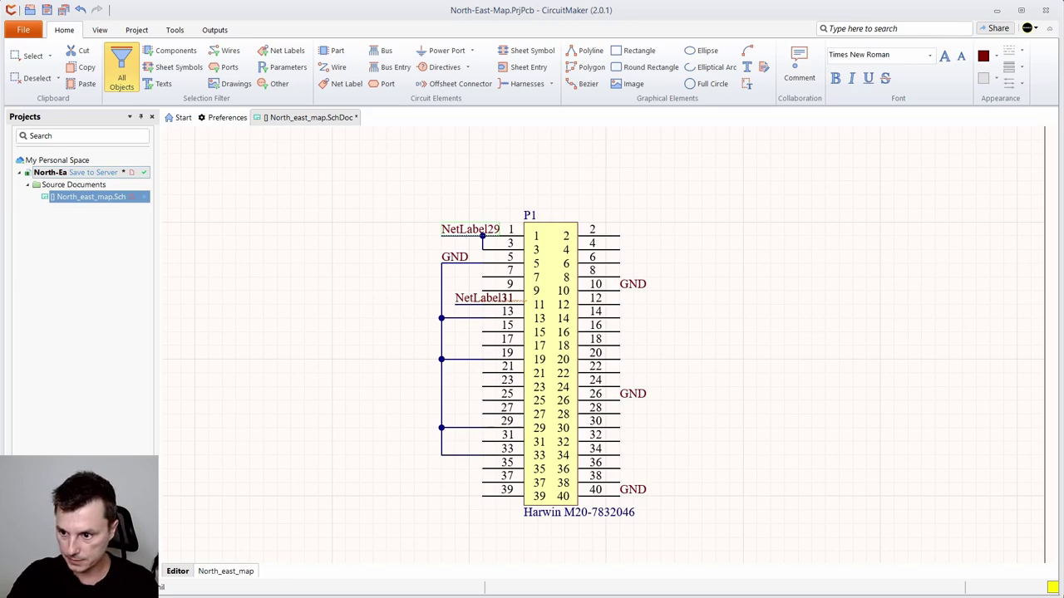
- Rename the net label at P1 pin 1 to VCC and the one at pin 11 to 1A
{"action": "key", "text": "Return"}
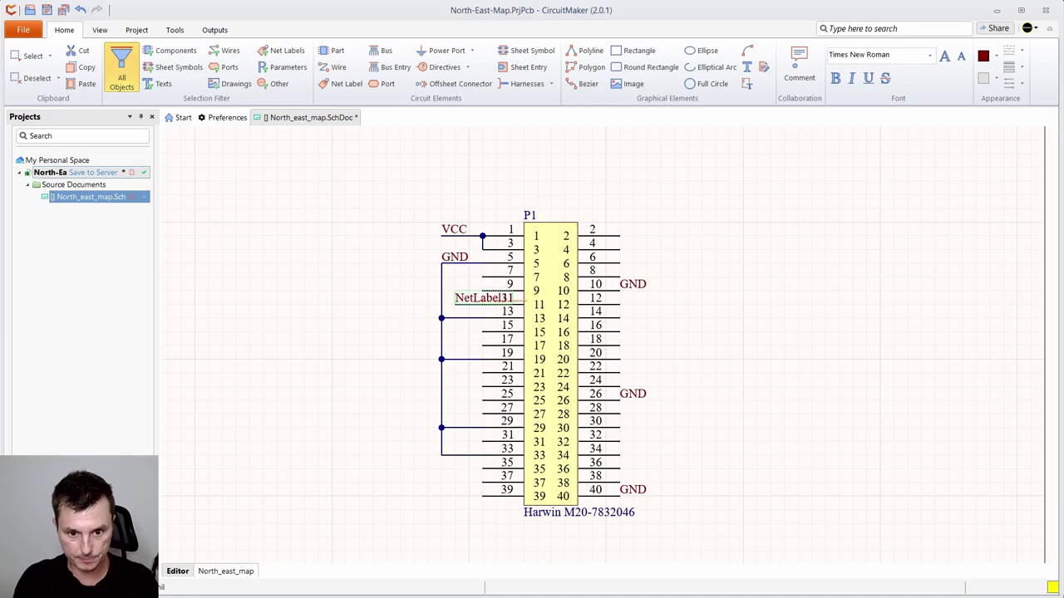
{"action": "type", "text": "1A"}
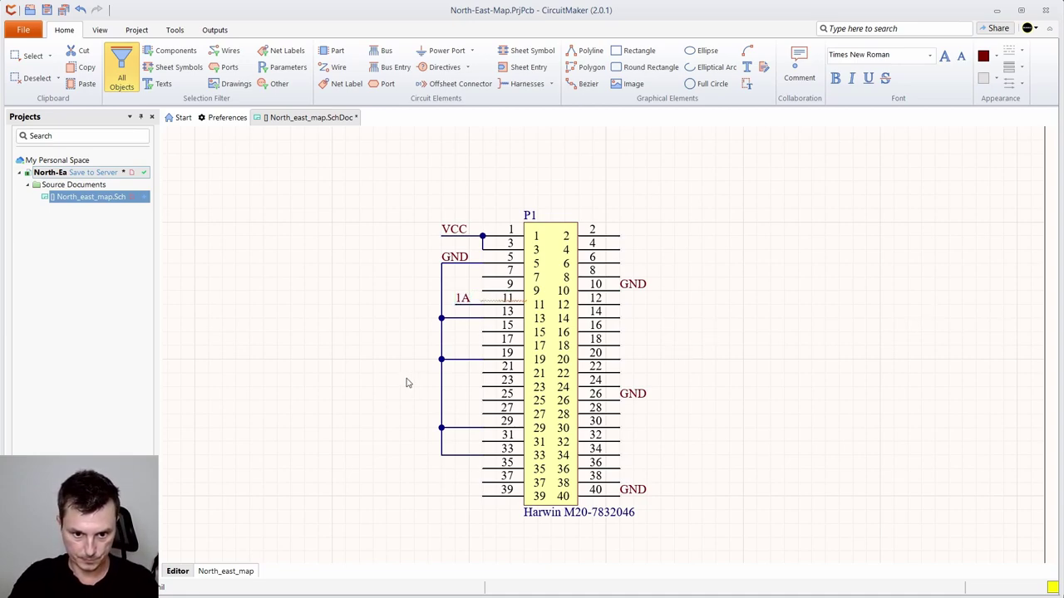
{"action": "left_click", "coordinate": [451, 377]}
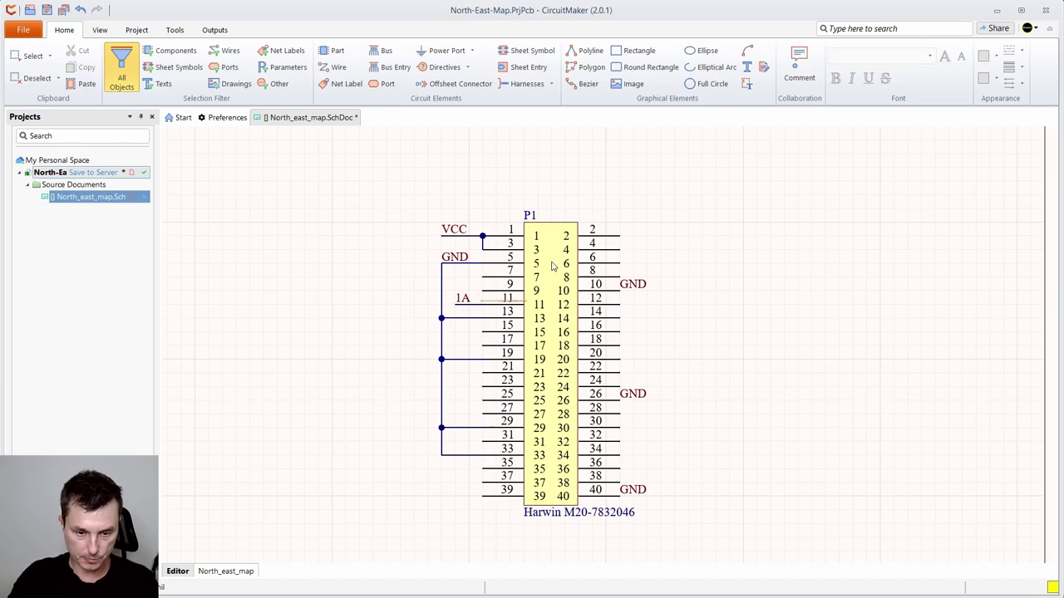
- Draw short wire leads extending outward from pins 1, 2, 3 and 7 of the SN74AHCT125DR buffer
{"action": "scroll", "coordinate": [539, 291], "scroll_direction": "down", "scroll_amount": 1}
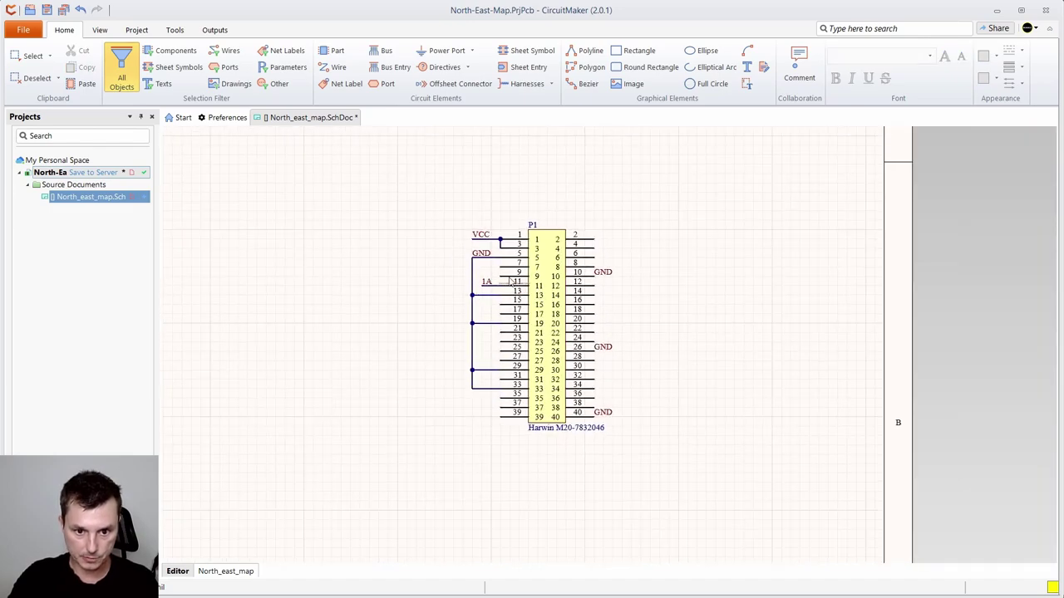
{"action": "scroll", "coordinate": [482, 234], "scroll_direction": "down", "scroll_amount": 1}
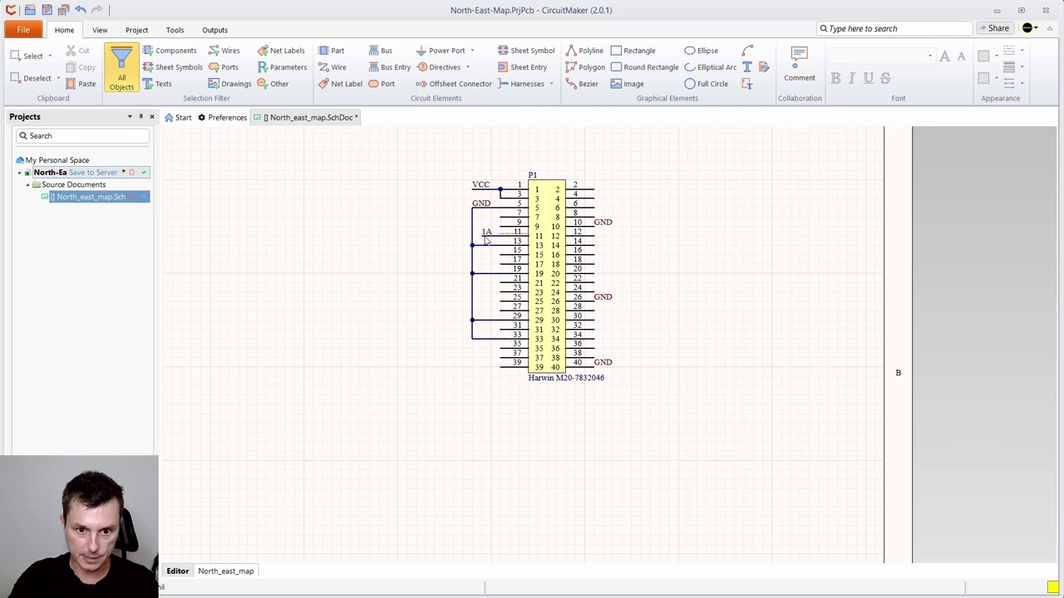
{"action": "scroll", "coordinate": [489, 237], "scroll_direction": "down", "scroll_amount": 7}
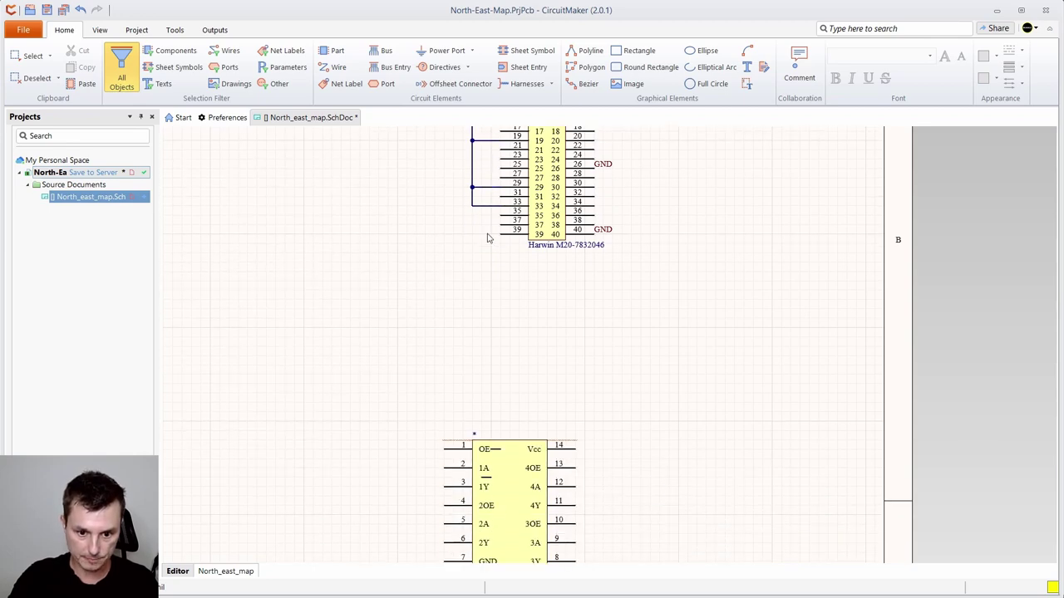
{"action": "scroll", "coordinate": [542, 322], "scroll_direction": "down", "scroll_amount": 2}
{"action": "scroll", "coordinate": [499, 316], "scroll_direction": "up", "scroll_amount": 2}
{"action": "scroll", "coordinate": [499, 316], "scroll_direction": "down", "scroll_amount": 1}
{"action": "mouse_move", "coordinate": [625, 270]}
{"action": "left_mouse_down"}
{"action": "mouse_move", "coordinate": [628, 289]}
{"action": "mouse_move", "coordinate": [671, 302]}
{"action": "mouse_move", "coordinate": [628, 271]}
{"action": "left_mouse_up"}
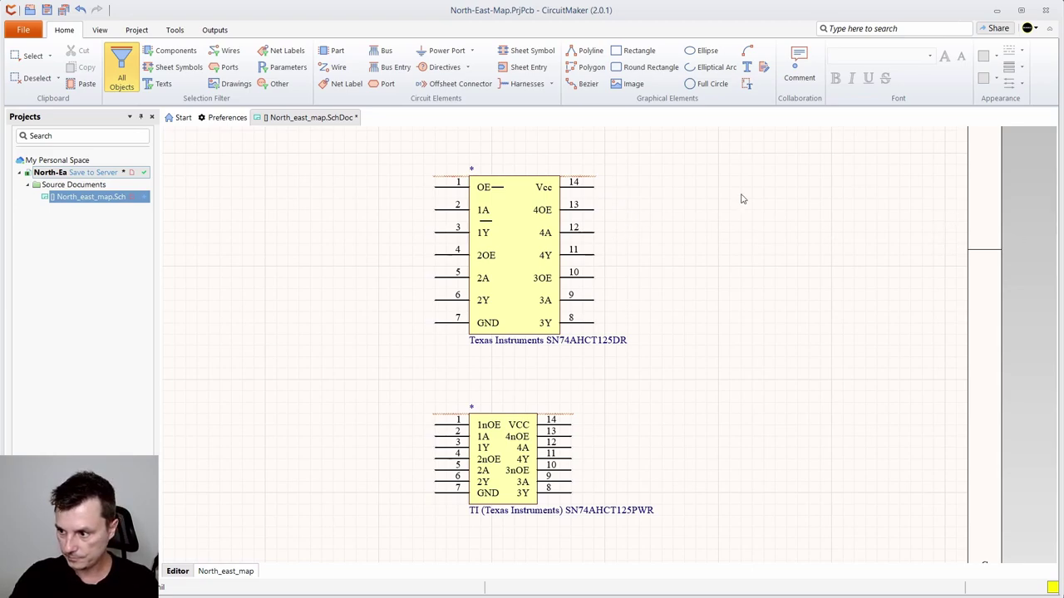
{"action": "left_click", "coordinate": [336, 69]}
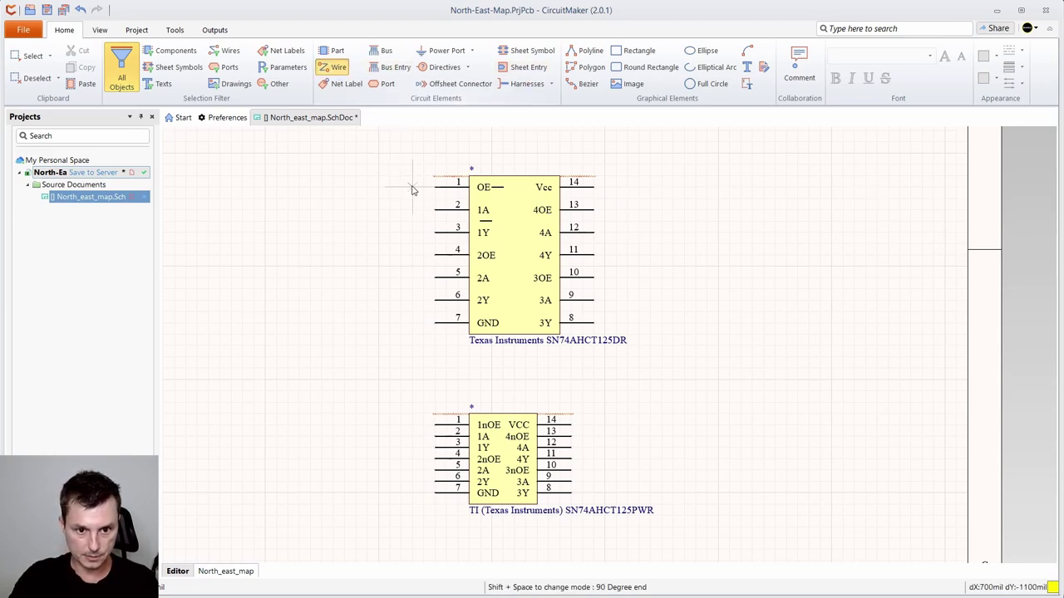
{"action": "left_click", "coordinate": [398, 192]}
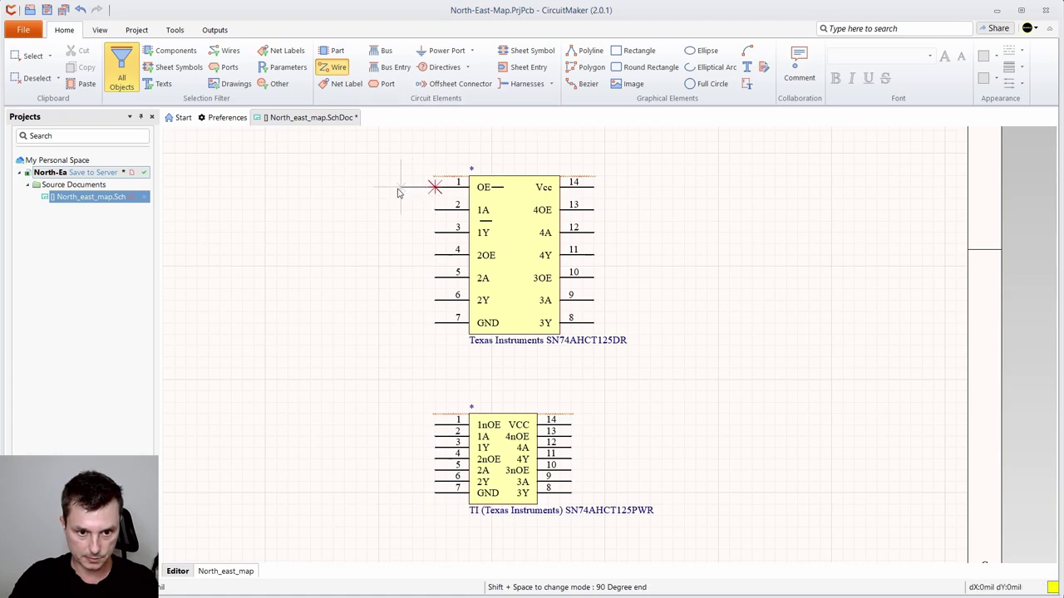
{"action": "left_click", "coordinate": [397, 191]}
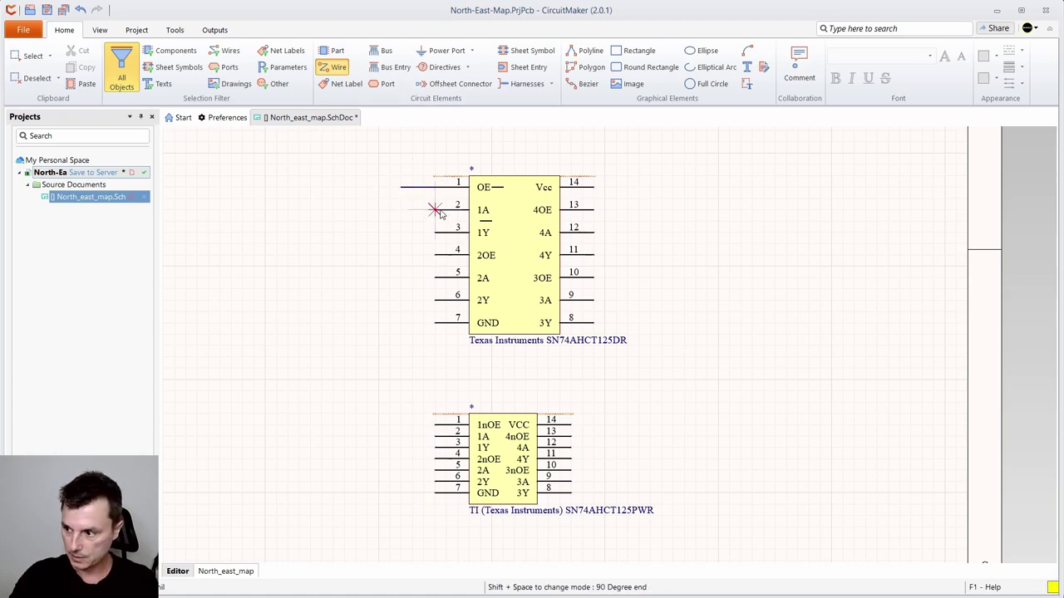
{"action": "left_click", "coordinate": [399, 209]}
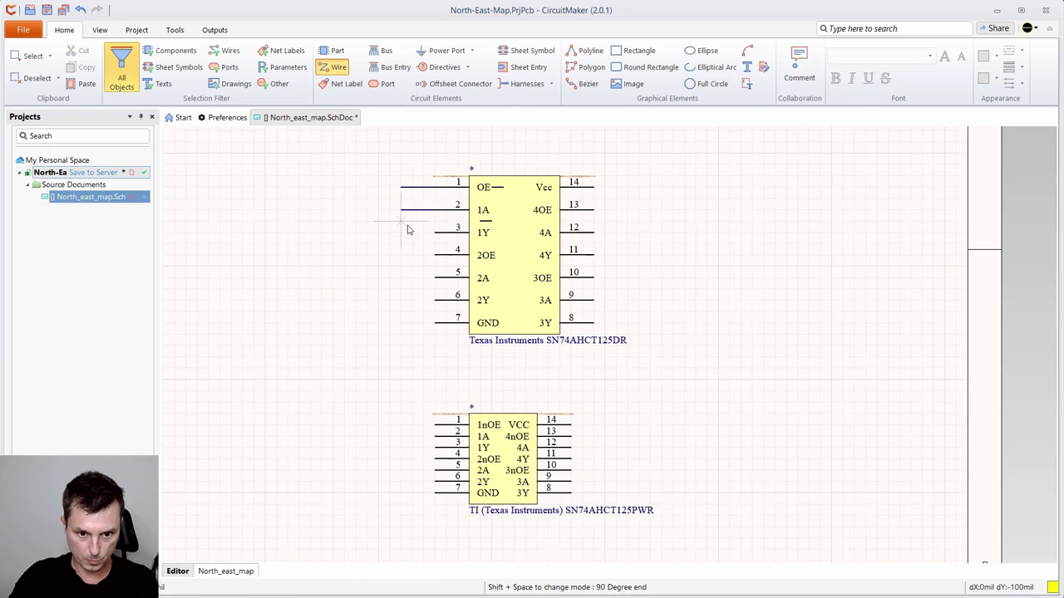
{"action": "left_click", "coordinate": [431, 237]}
{"action": "left_click", "coordinate": [404, 235]}
{"action": "right_click", "coordinate": [404, 235]}
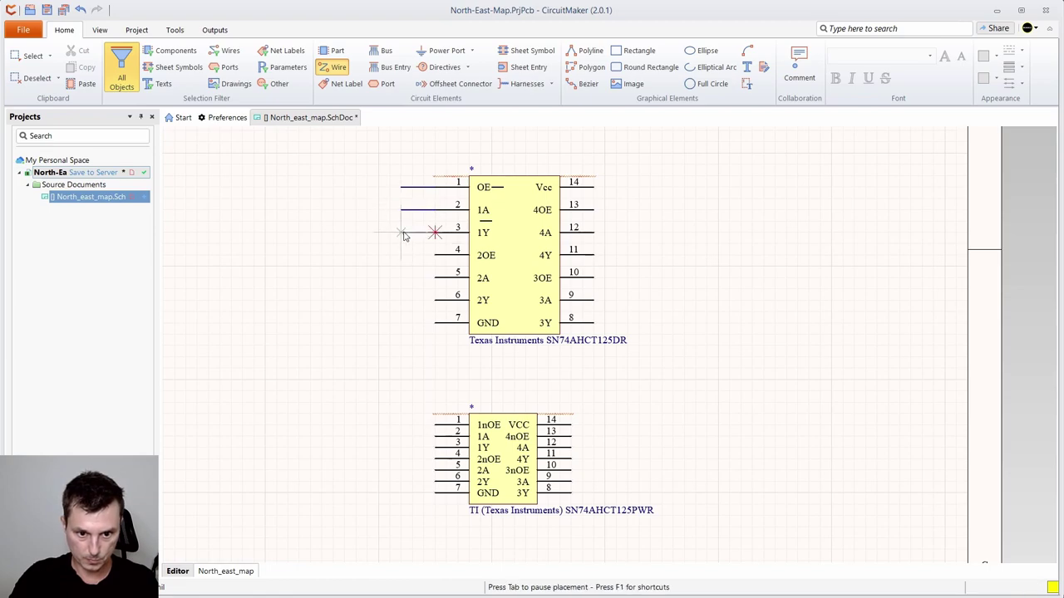
{"action": "left_click", "coordinate": [434, 323]}
{"action": "left_click", "coordinate": [401, 323]}
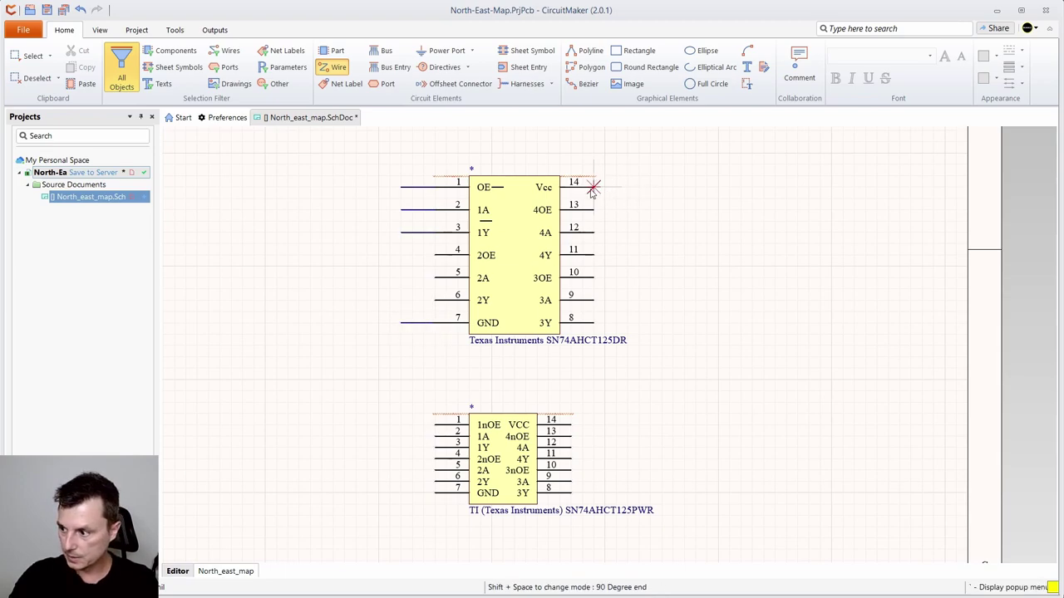
- Draw wire leads about 400 mil long extending outward from pins 1, 2, 3 and 7 of the SN74AHCT125PWR buffer
{"action": "left_click", "coordinate": [435, 426]}
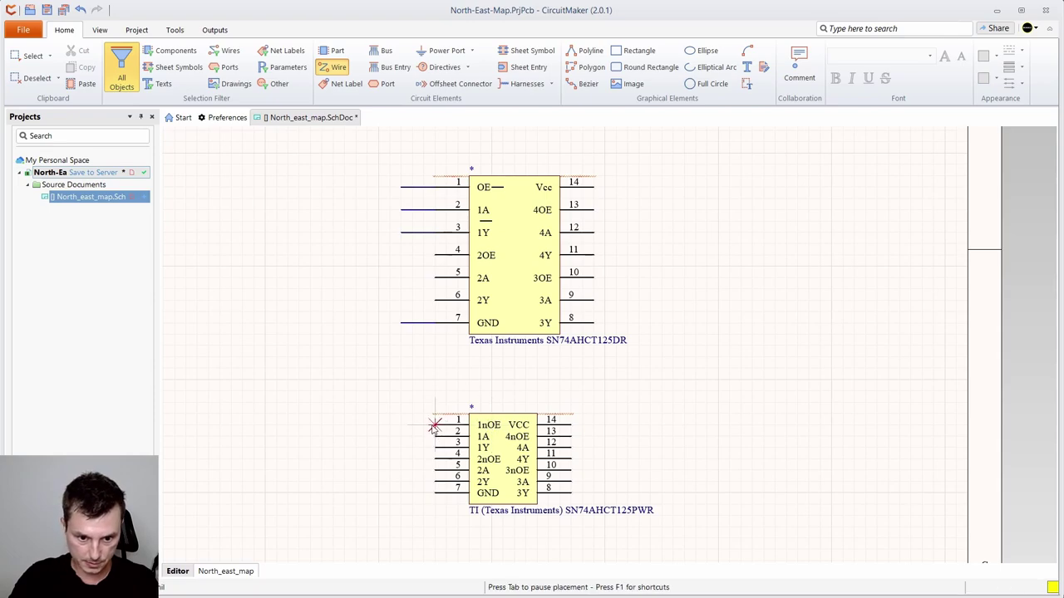
{"action": "left_click", "coordinate": [389, 426]}
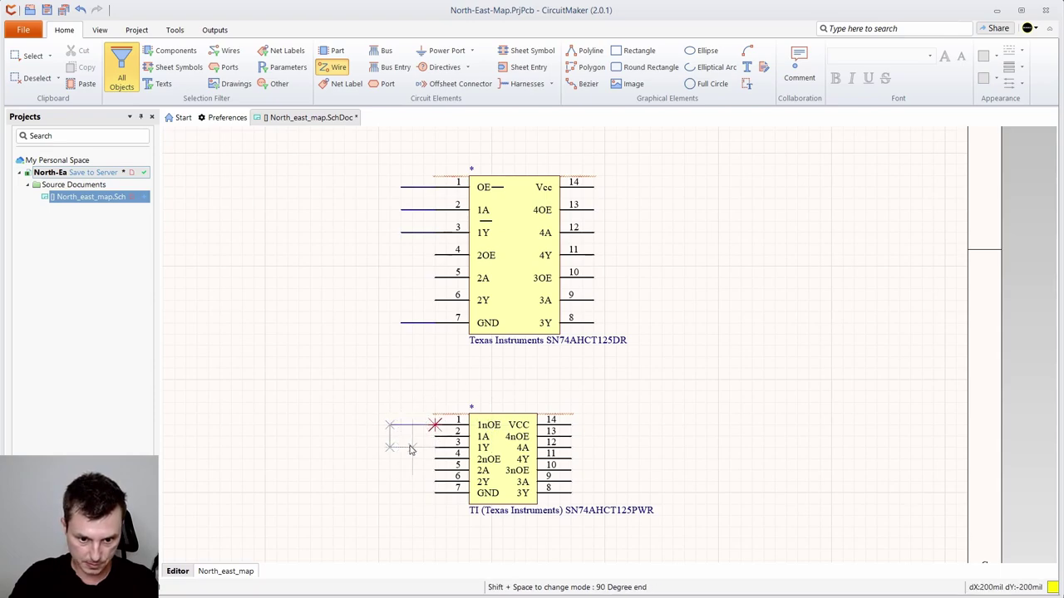
{"action": "right_click", "coordinate": [408, 436]}
{"action": "left_click", "coordinate": [434, 436]}
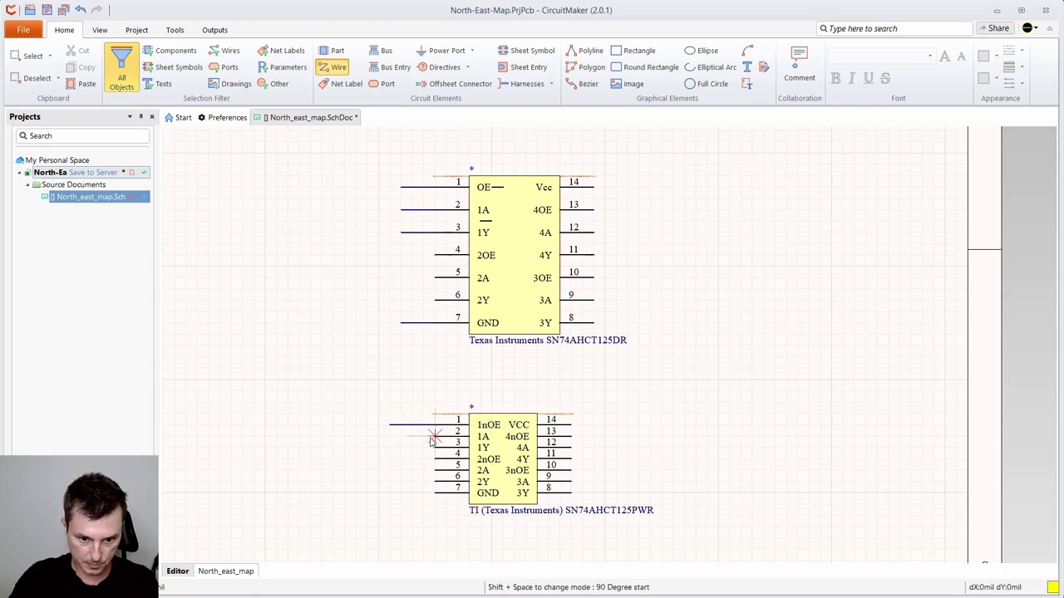
{"action": "left_click", "coordinate": [389, 436]}
{"action": "right_click", "coordinate": [390, 439]}
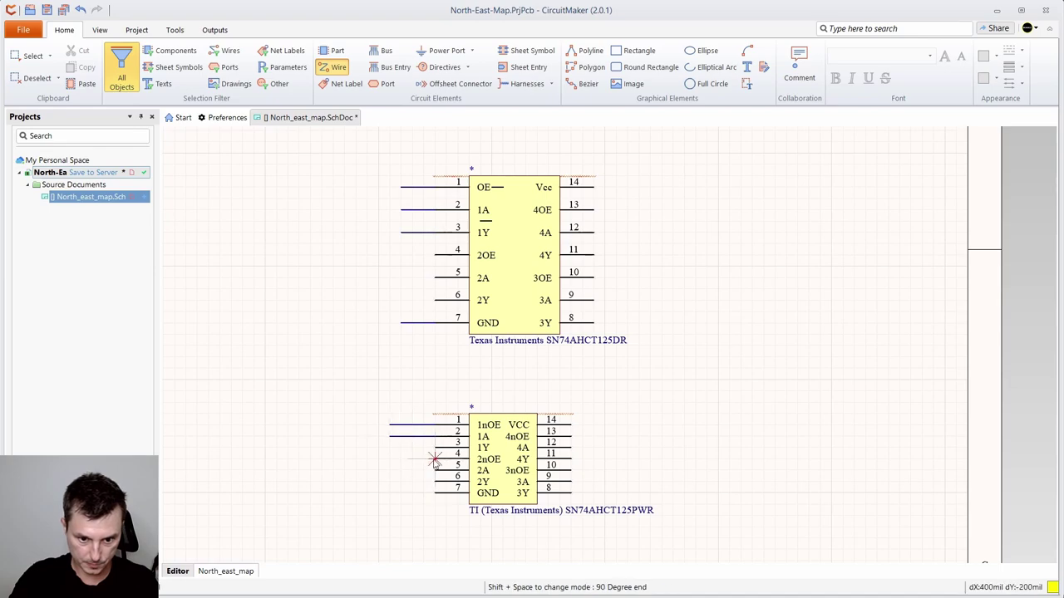
{"action": "left_click", "coordinate": [434, 447]}
{"action": "left_click", "coordinate": [389, 447]}
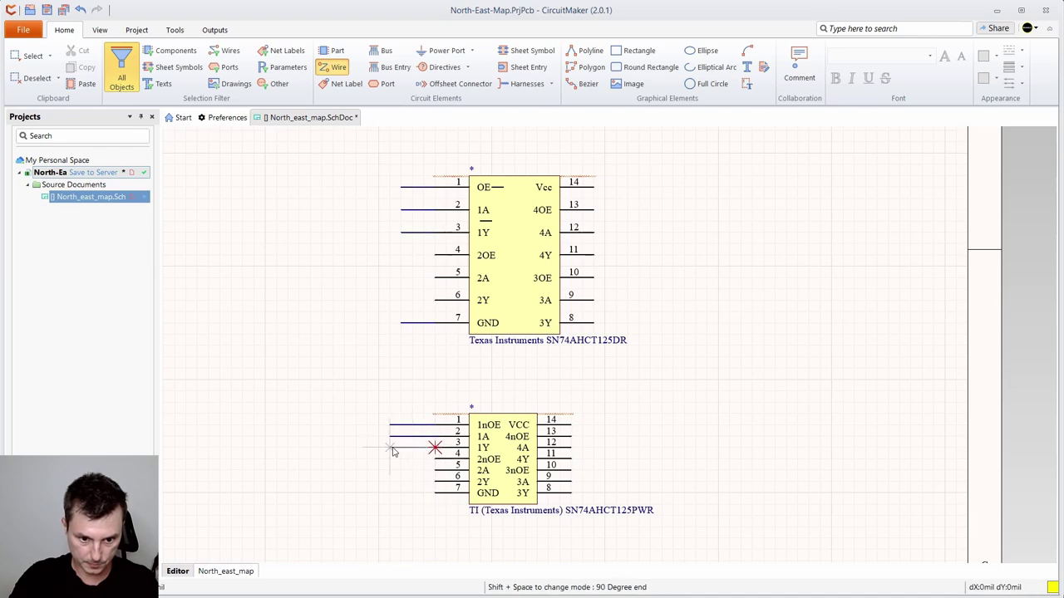
{"action": "left_click", "coordinate": [435, 493]}
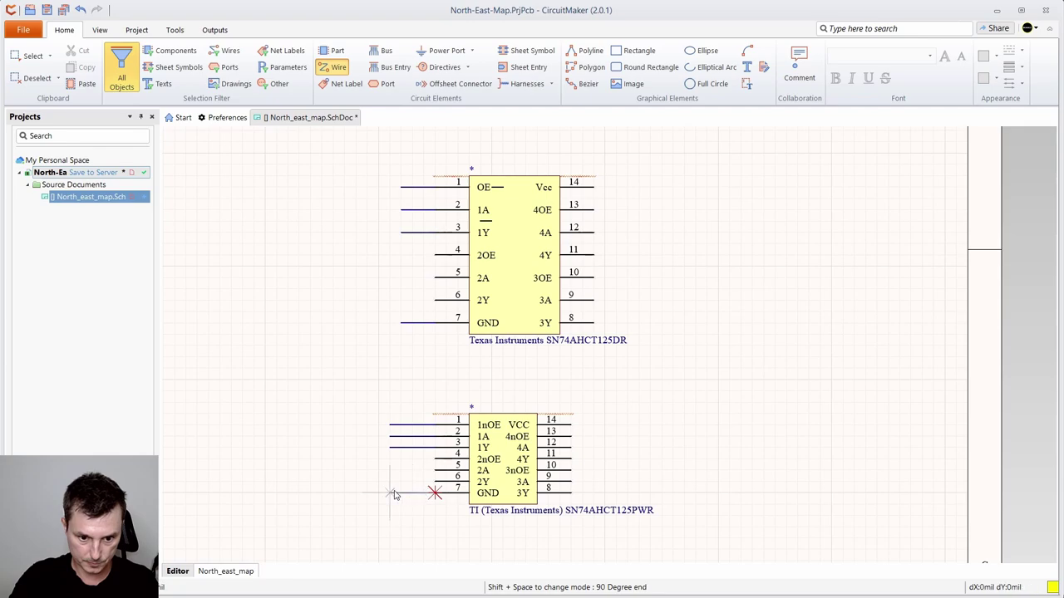
{"action": "left_click", "coordinate": [397, 478]}
{"action": "right_click", "coordinate": [397, 476]}
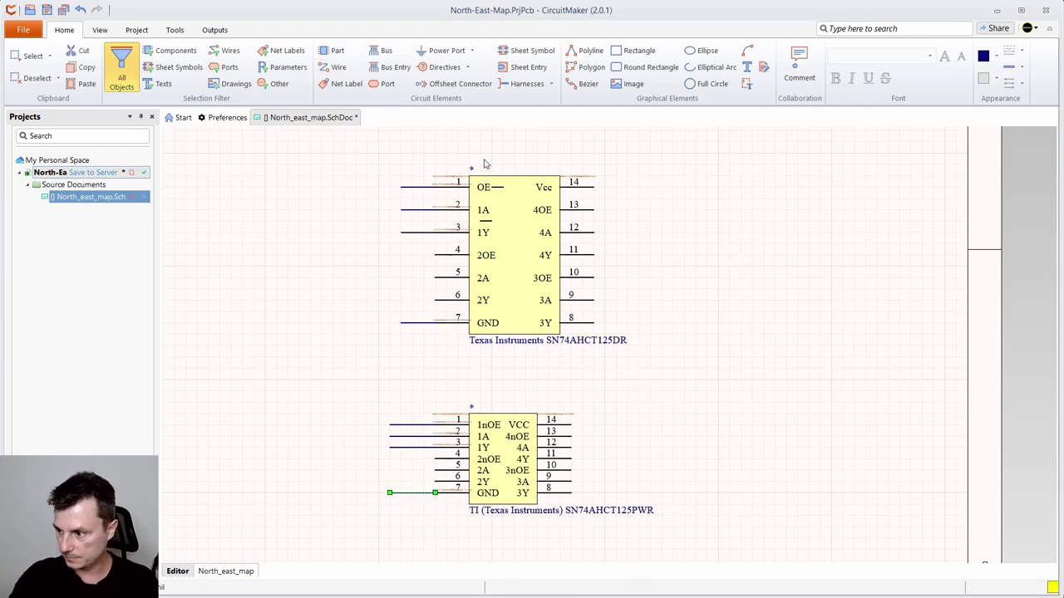
- Place net labels on the SN74AHCT125DR leads at pins 1, 2, 3 and 7, and directly on pin 14
{"action": "left_click", "coordinate": [361, 91]}
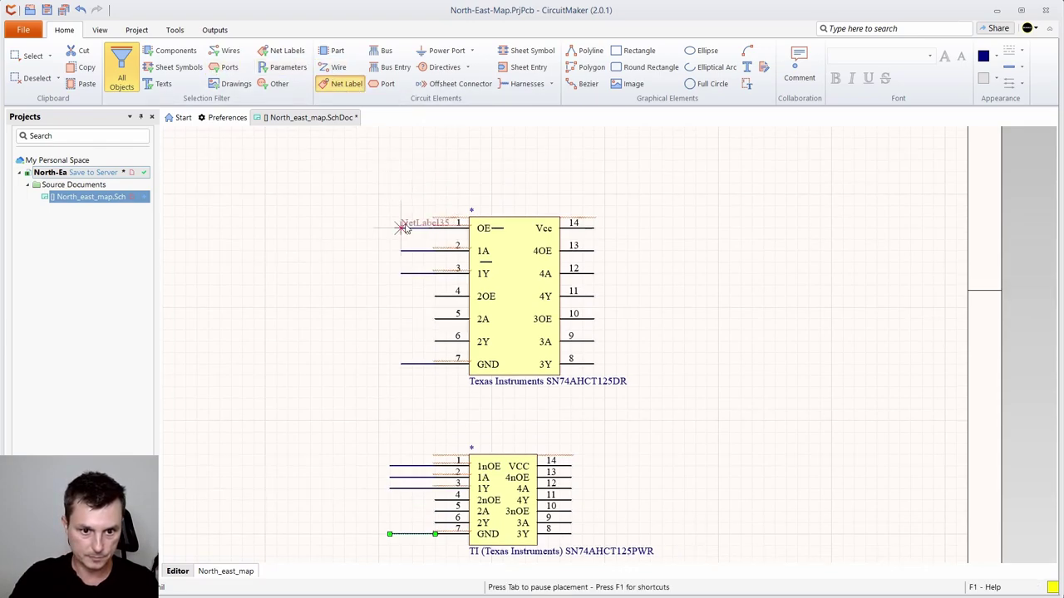
{"action": "left_click", "coordinate": [401, 223]}
{"action": "left_click", "coordinate": [401, 246]}
{"action": "left_click", "coordinate": [401, 268]}
{"action": "left_click", "coordinate": [401, 359]}
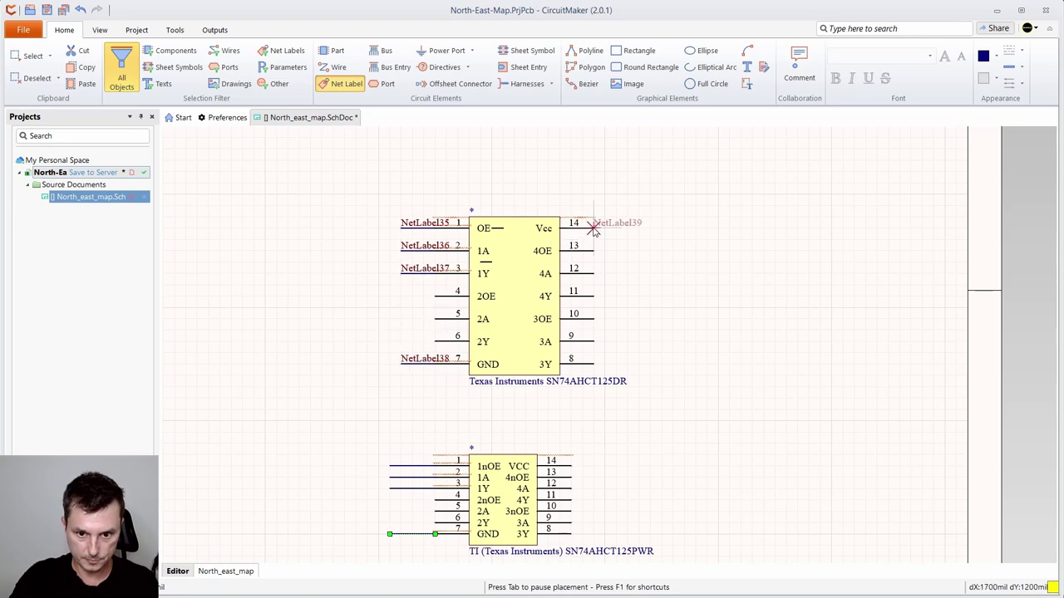
{"action": "left_click", "coordinate": [595, 225]}
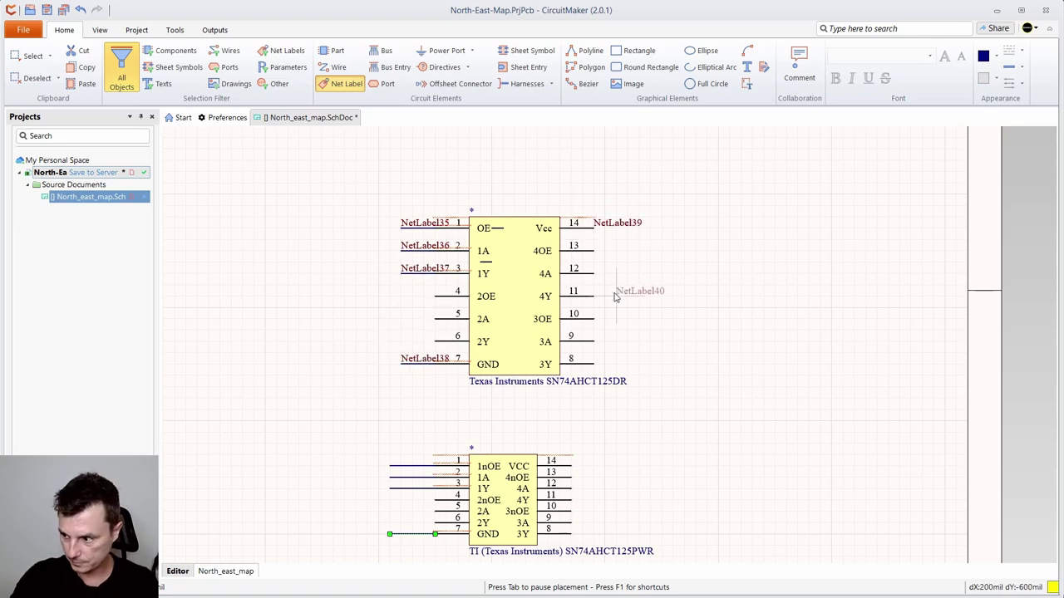
- Place net labels on the SN74AHCT125PWR leads at pins 1, 2, 3 and 7, and directly on pin 14
{"action": "left_click", "coordinate": [389, 461]}
{"action": "left_click", "coordinate": [389, 472]}
{"action": "left_click", "coordinate": [389, 483]}
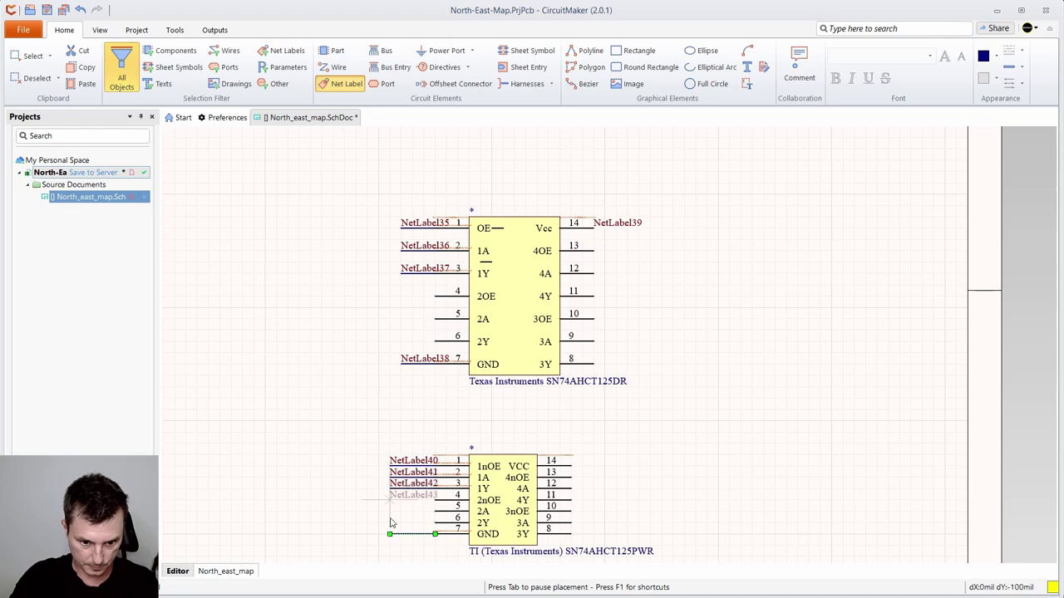
{"action": "left_click", "coordinate": [389, 532]}
{"action": "key", "text": "Escape"}
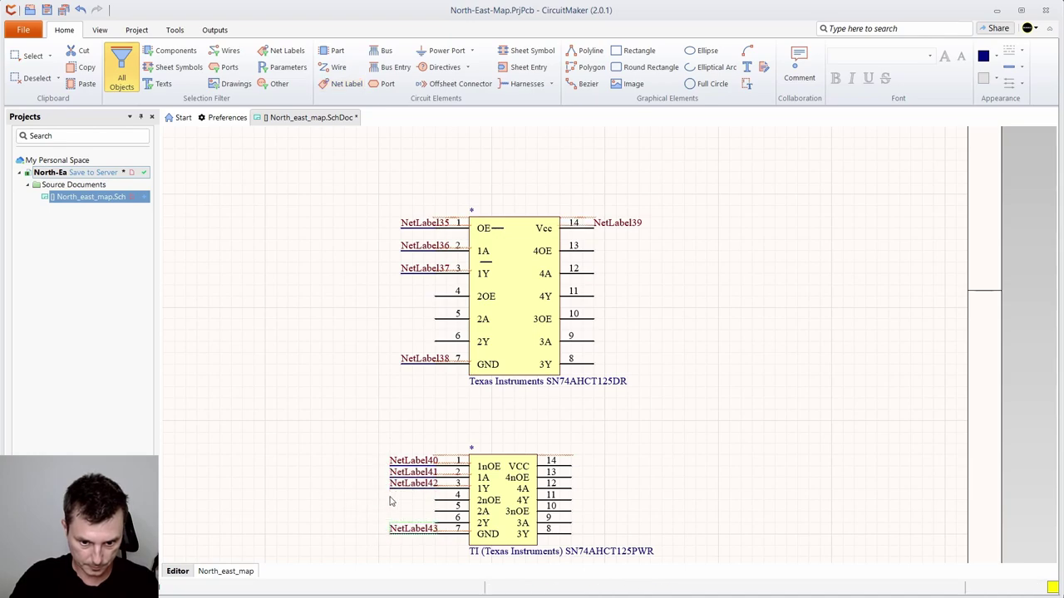
{"action": "left_click", "coordinate": [345, 84]}
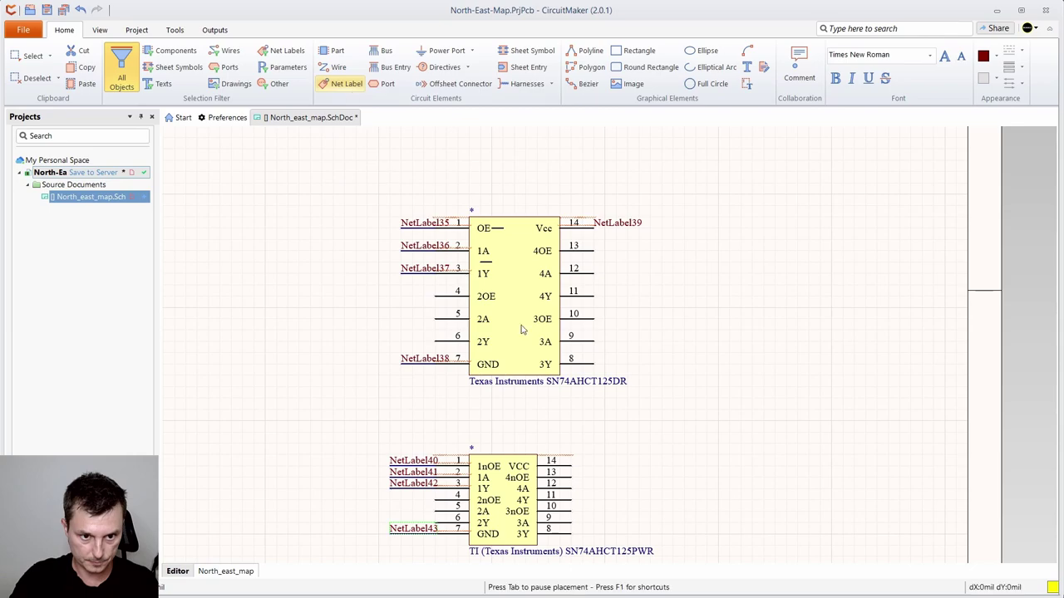
{"action": "left_click", "coordinate": [572, 463]}
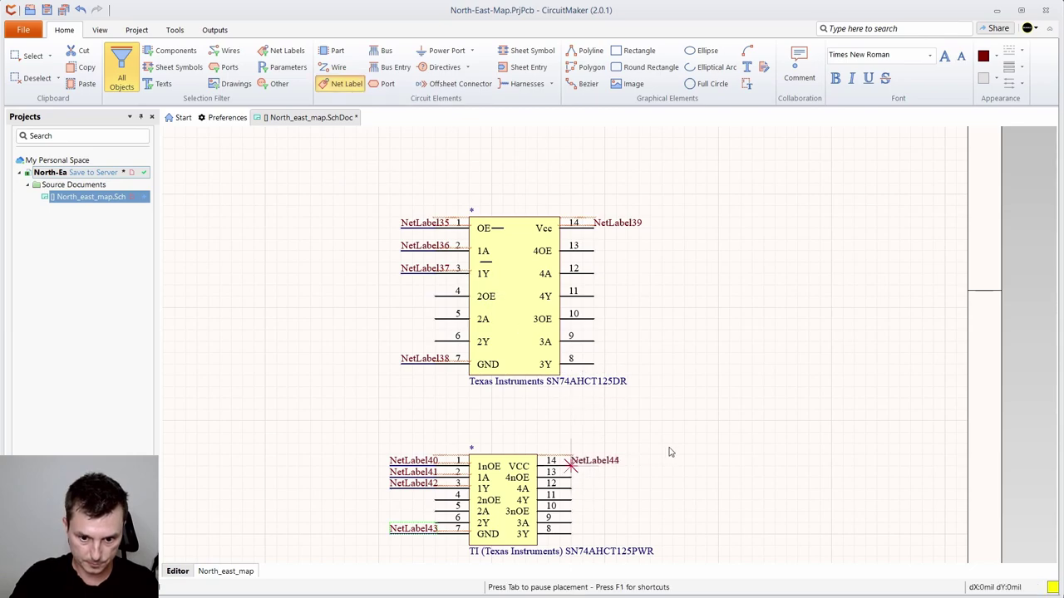
{"action": "key", "text": "Escape"}
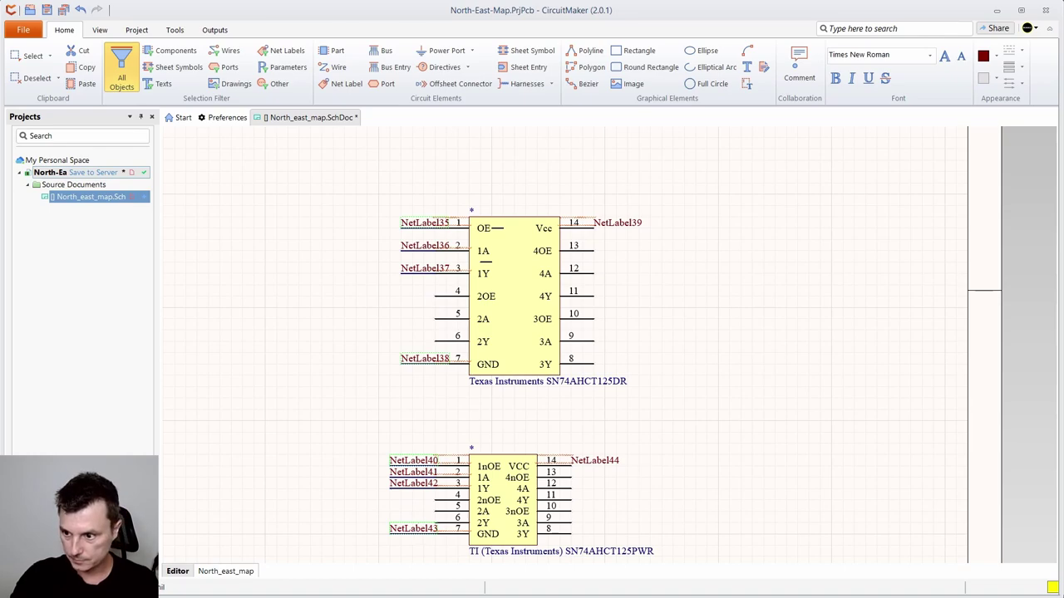
- Rename the net labels at pins 1 and 7 of both SN74AHCT125 buffers to GND
{"action": "key", "text": "F2"}
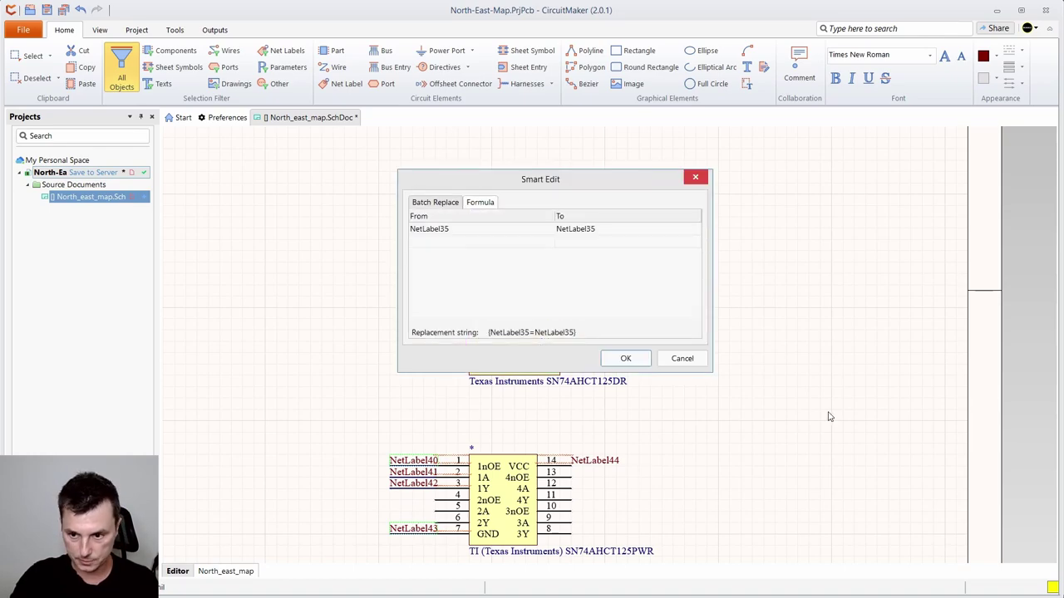
{"action": "left_click", "coordinate": [681, 358]}
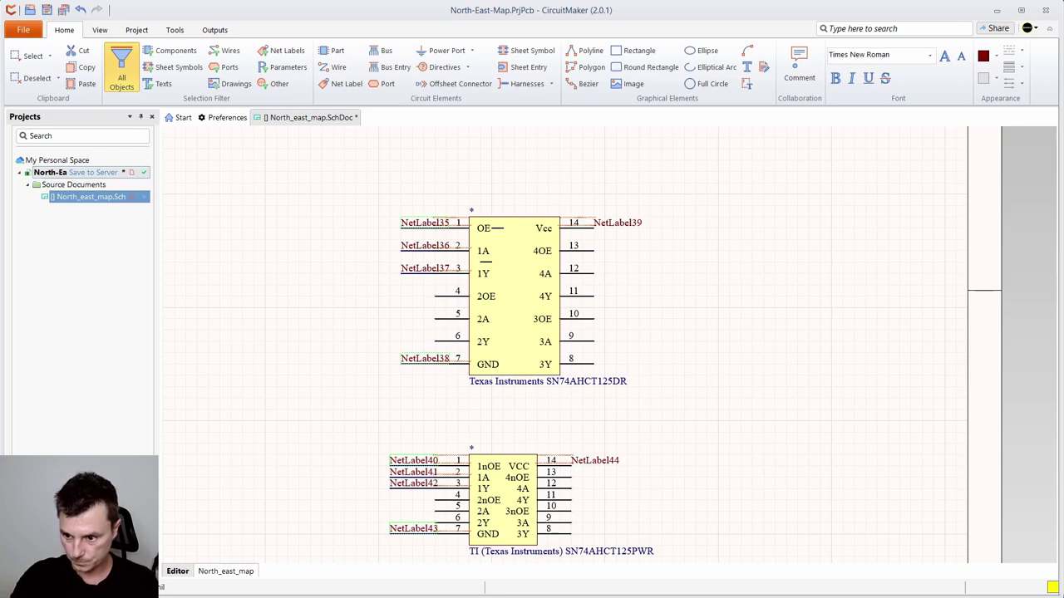
{"action": "key", "text": "Return"}
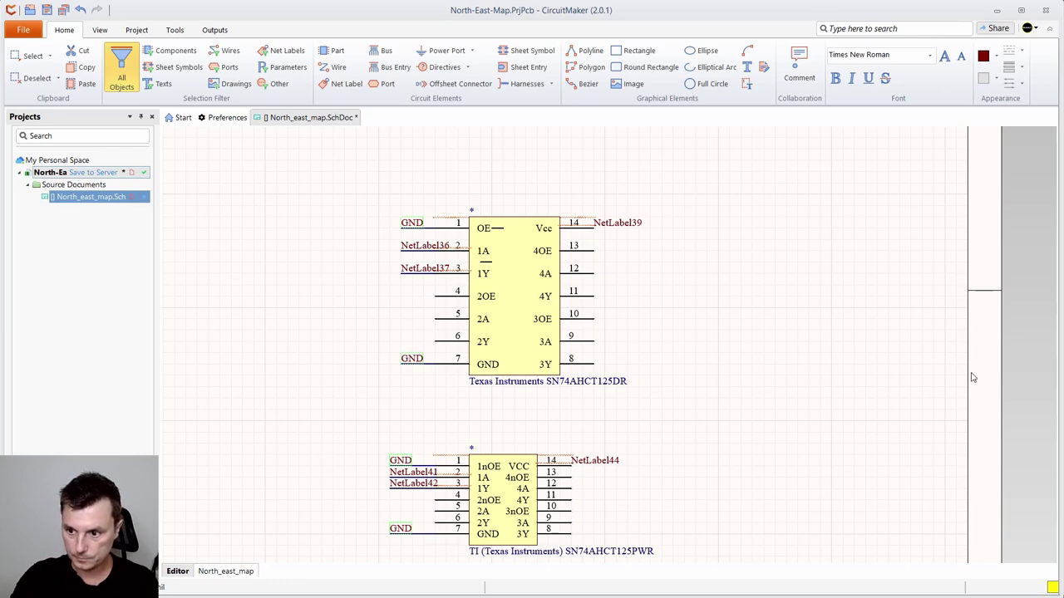
- Rename the pin 14 net labels of both SN74AHCT125 buffers to VCC and their pin 2 labels to 1A
{"action": "left_click", "coordinate": [607, 229]}
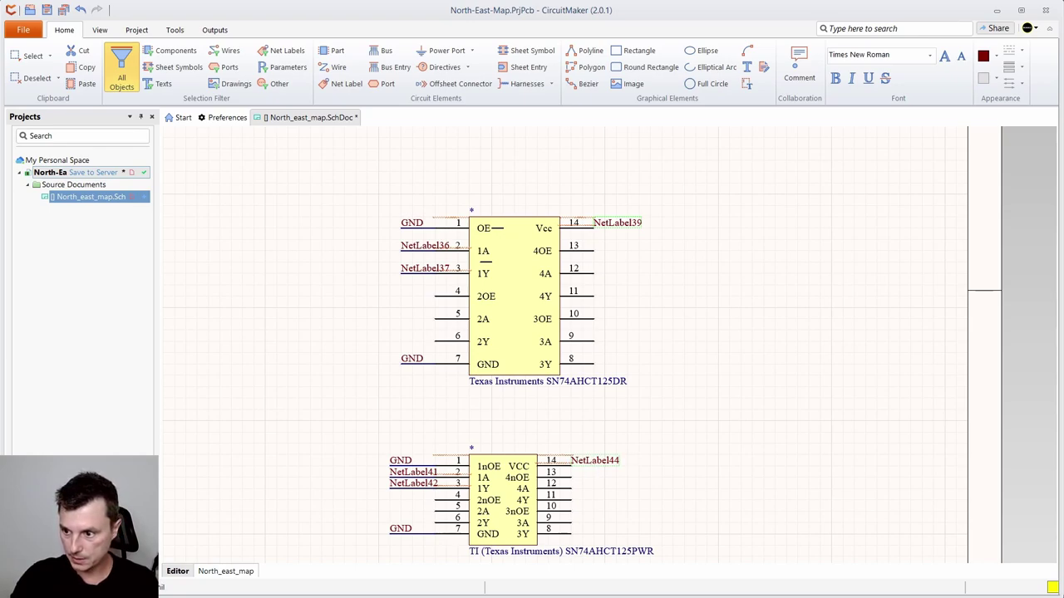
{"action": "key", "text": "Return"}
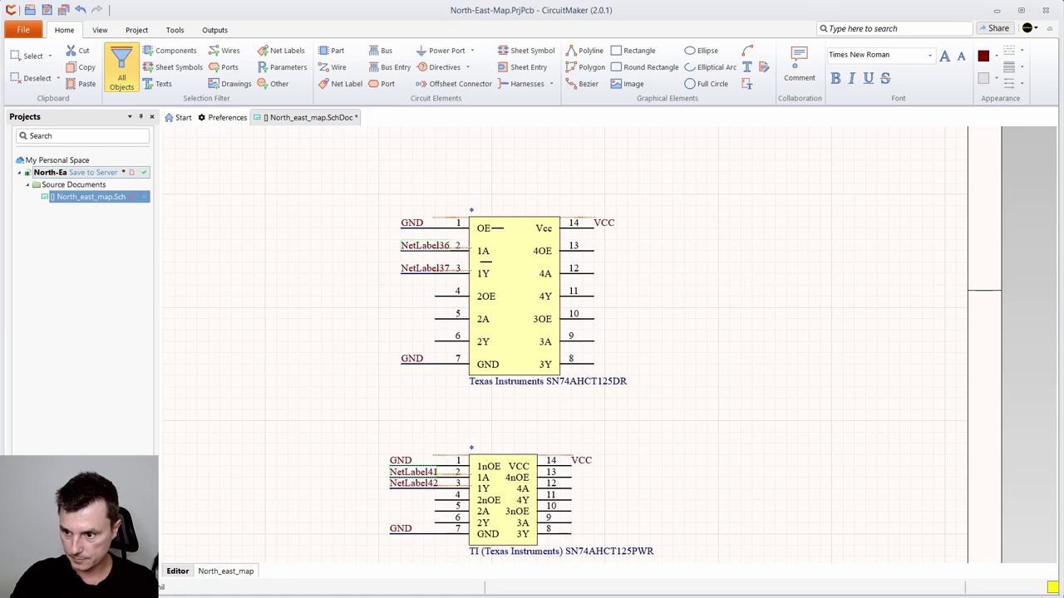
{"action": "key", "text": "Return"}
- Rename the pin 3 net labels of both SN74AHCT125 buffers to 1Y and save the schematic
{"action": "left_click", "coordinate": [424, 270]}
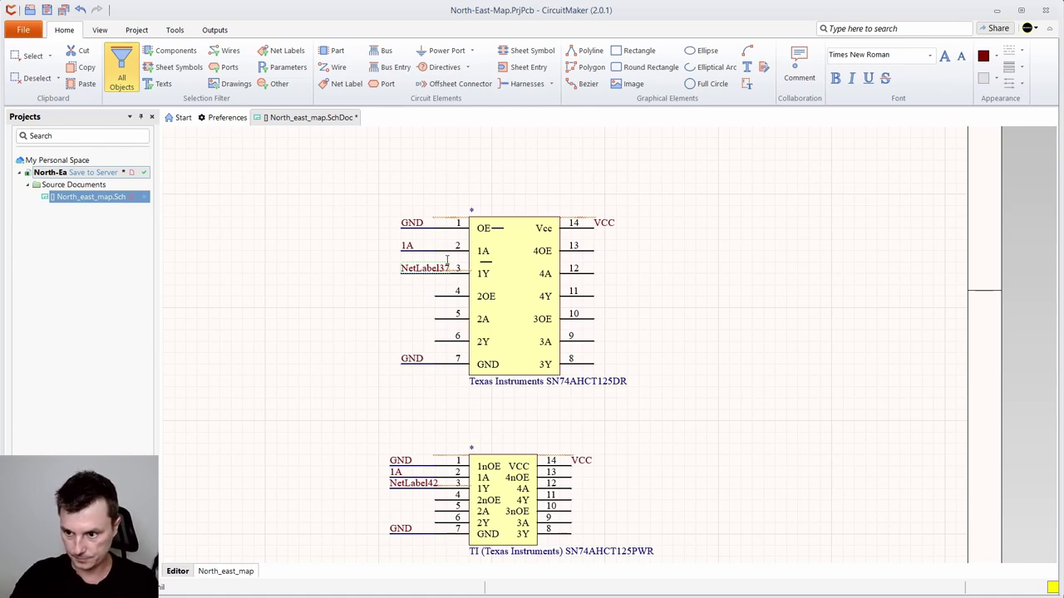
{"action": "type", "text": "1Y"}
{"action": "key", "text": "Return"}
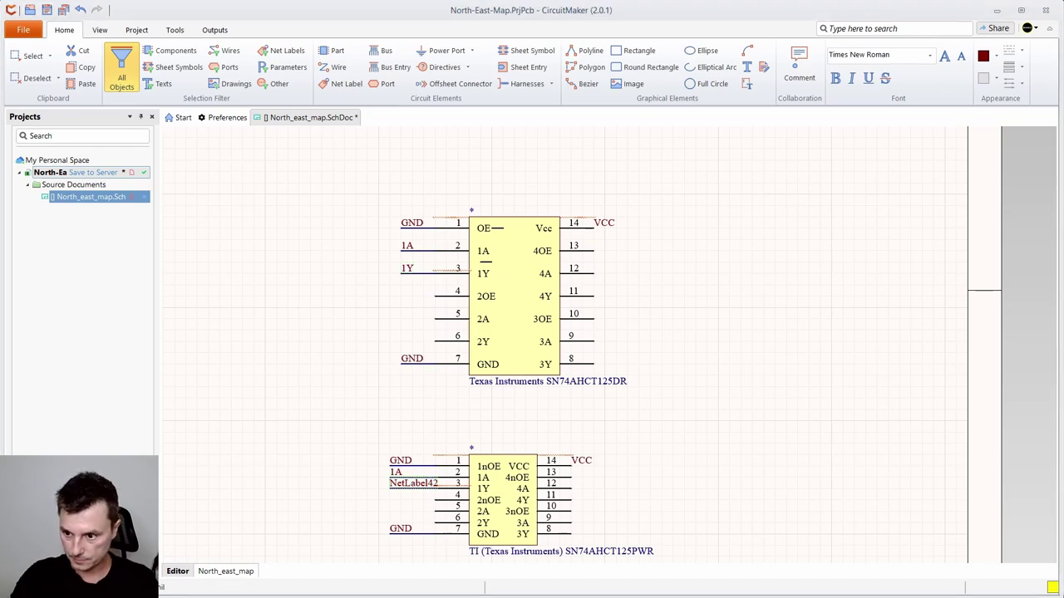
{"action": "type", "text": "1Y"}
{"action": "key", "text": "Return"}
{"action": "left_click", "coordinate": [678, 452]}
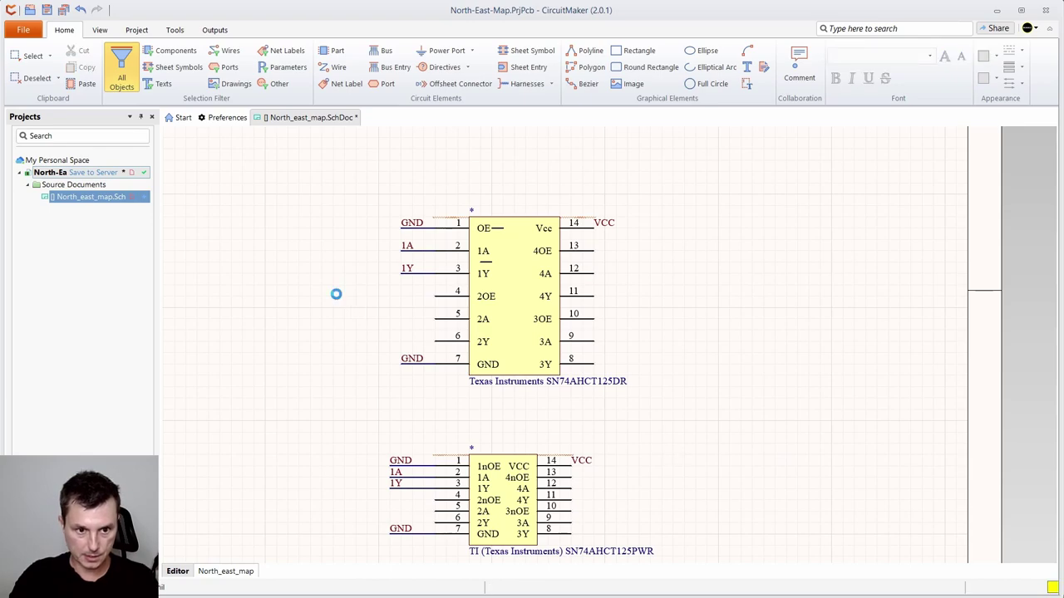
{"action": "key", "text": "ctrl+s"}
- Place the library part "Connector, Power Barrel 2.1mm x 5.5mm" beside the VCC side of the SN74AHCT125DR buffer
{"action": "scroll", "coordinate": [335, 294], "scroll_direction": "down", "scroll_amount": 1}
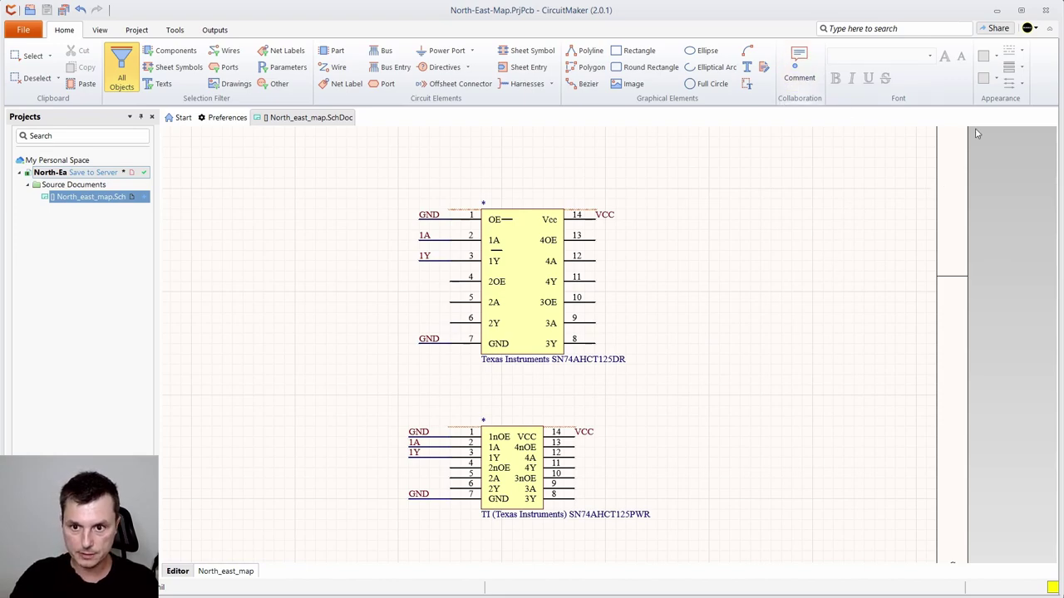
{"action": "left_click", "coordinate": [105, 31]}
{"action": "left_click", "coordinate": [91, 67]}
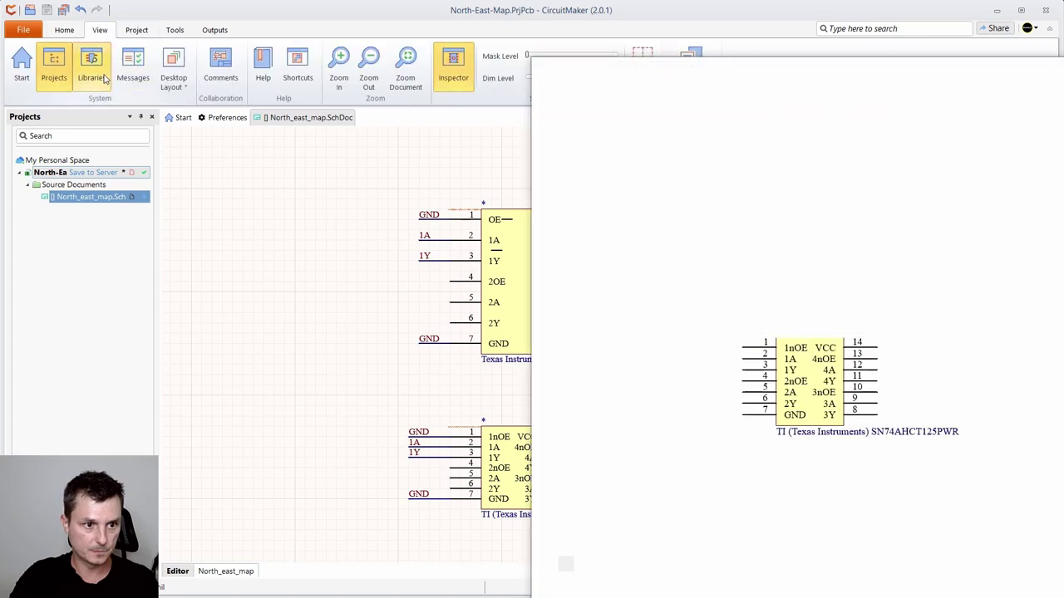
{"action": "scroll", "coordinate": [787, 269], "scroll_direction": "down", "scroll_amount": 5}
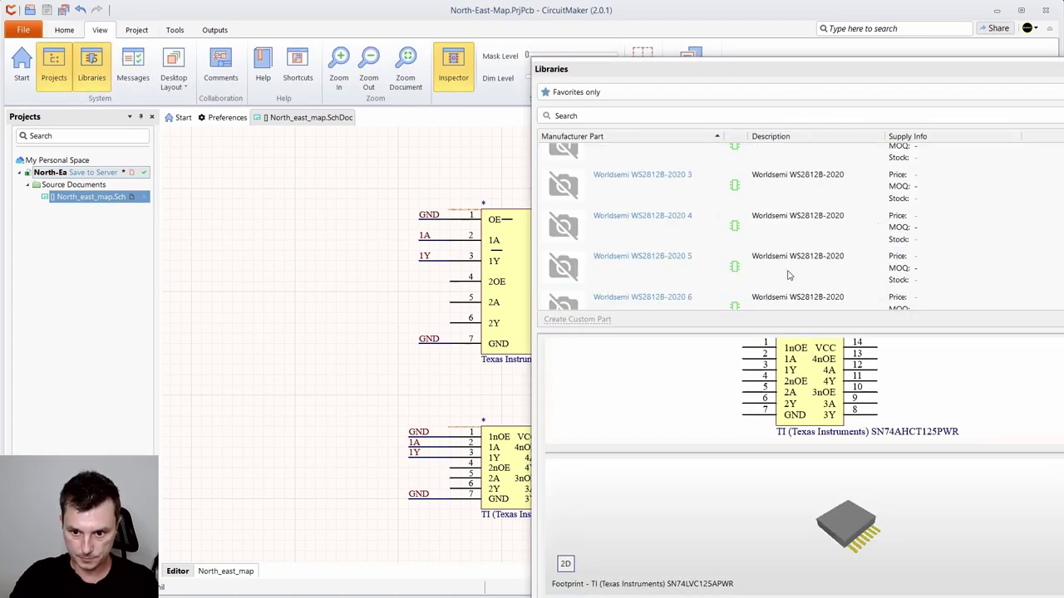
{"action": "scroll", "coordinate": [723, 262], "scroll_direction": "down", "scroll_amount": 10}
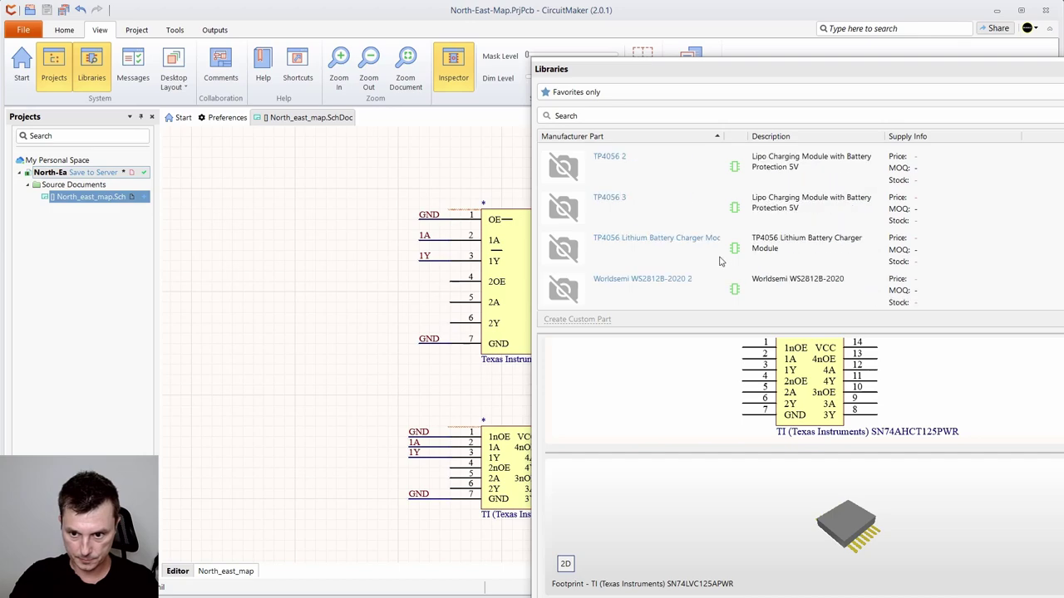
{"action": "scroll", "coordinate": [721, 262], "scroll_direction": "down", "scroll_amount": 8}
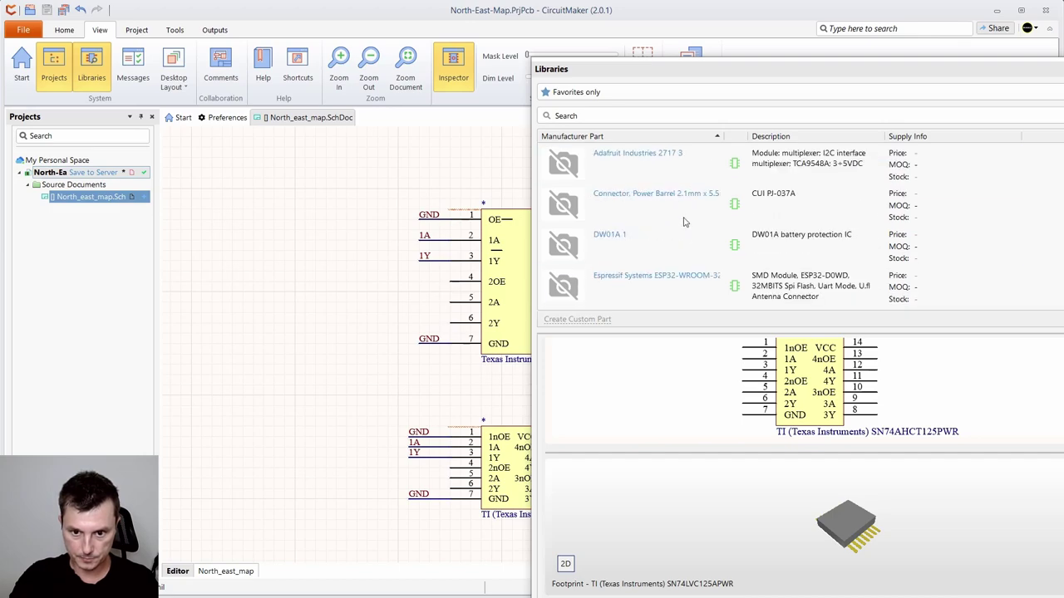
{"action": "left_click", "coordinate": [687, 196]}
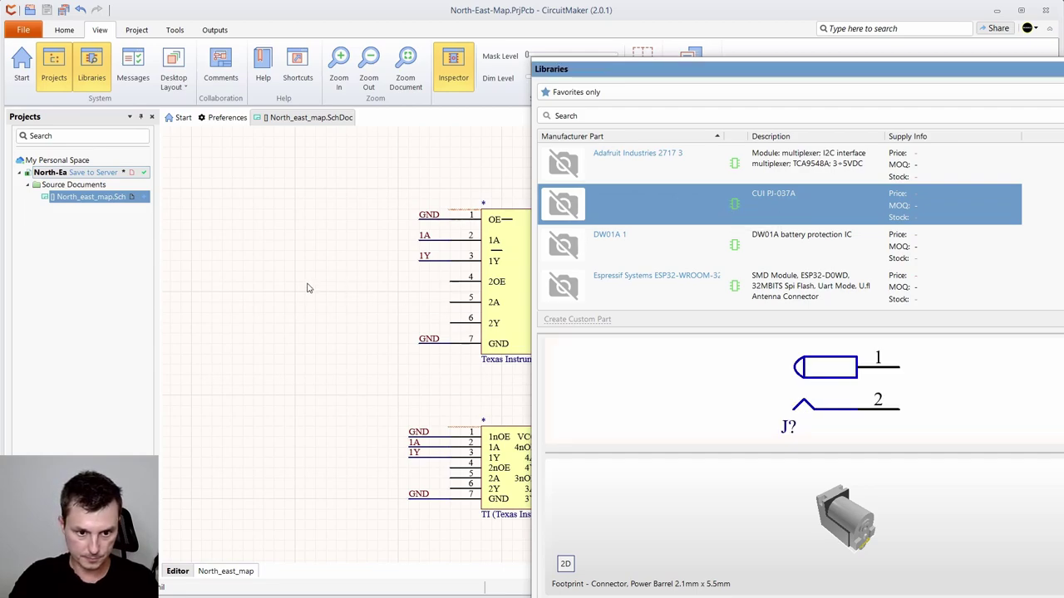
{"action": "left_click_drag", "start_coordinate": [635, 239], "coordinate": [240, 275]}
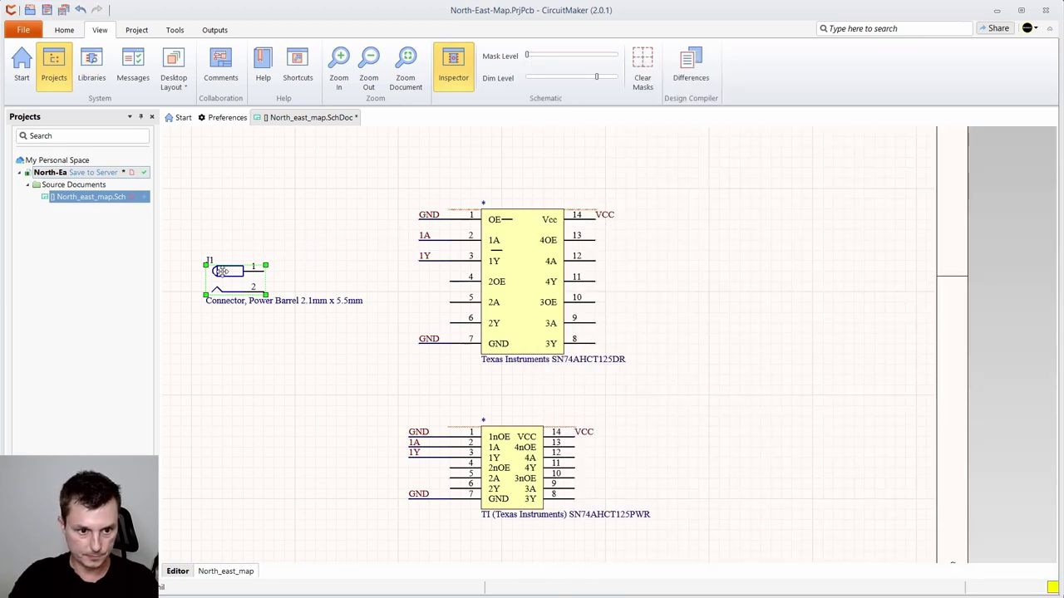
{"action": "left_click_drag", "start_coordinate": [220, 271], "coordinate": [697, 272]}
{"action": "left_click", "coordinate": [755, 201]}
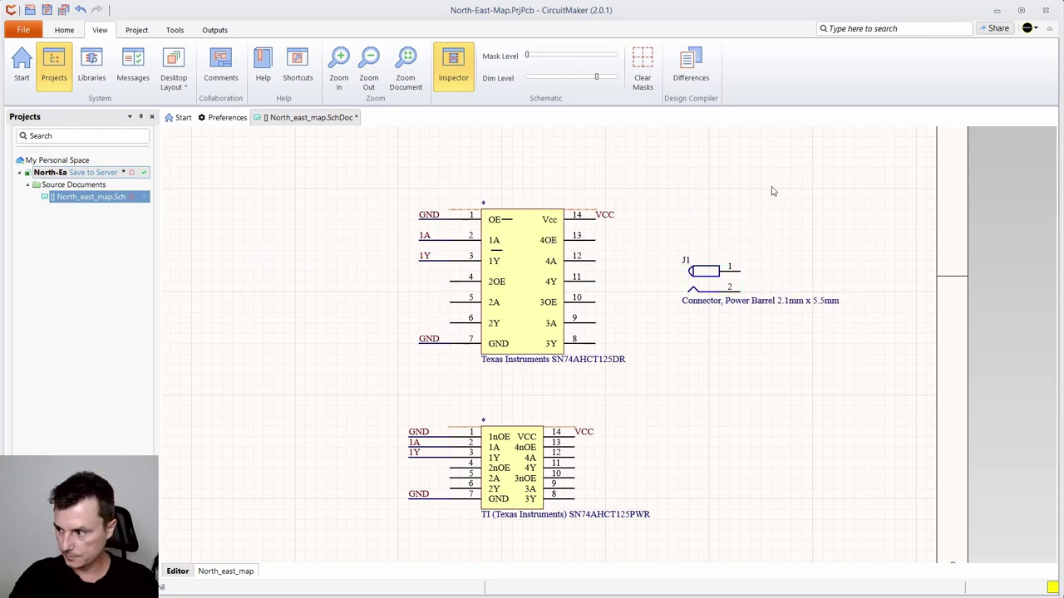
- Place net labels directly on pins 1 and 2 of the power barrel connector J1
{"action": "left_click", "coordinate": [65, 32]}
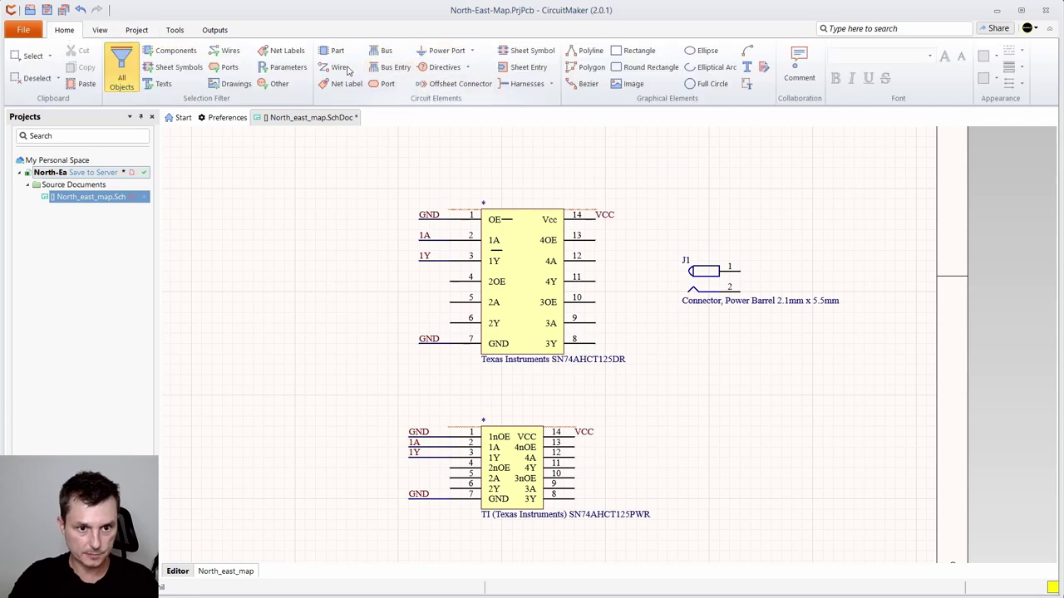
{"action": "left_click", "coordinate": [346, 70]}
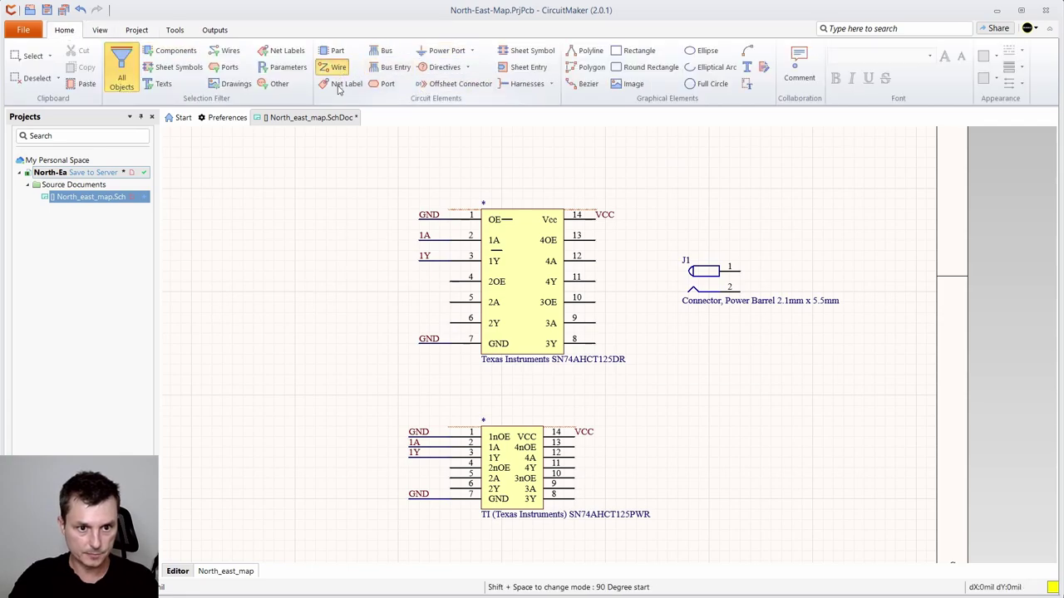
{"action": "left_click", "coordinate": [339, 86]}
{"action": "left_click", "coordinate": [338, 87]}
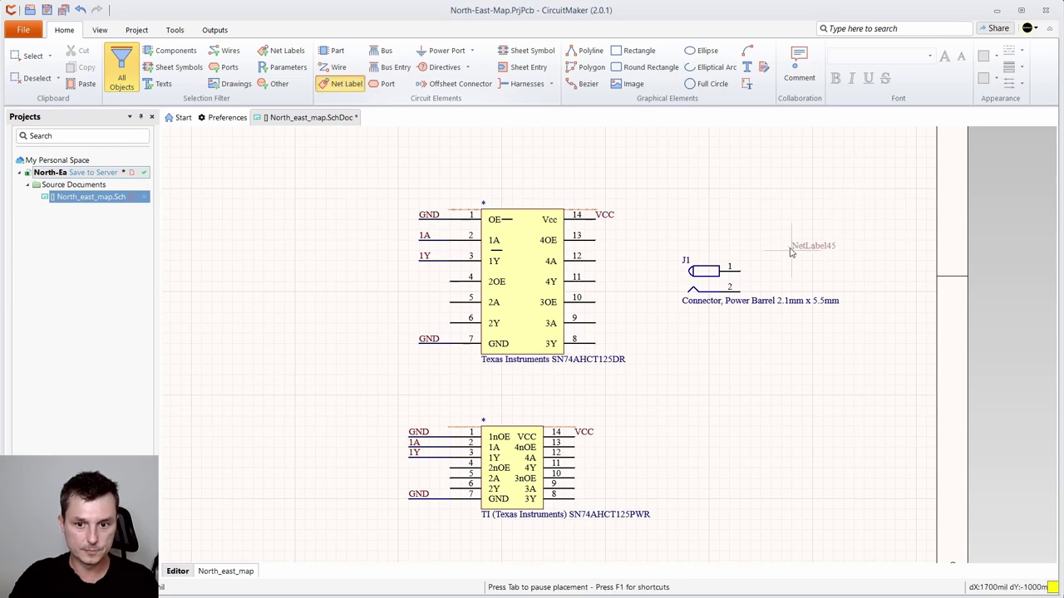
{"action": "left_click", "coordinate": [740, 271]}
{"action": "left_click", "coordinate": [739, 287]}
{"action": "key", "text": "Escape"}
- Rename the J1 net labels to VCC at pin 1 and GND at pin 2
{"action": "left_click", "coordinate": [773, 264]}
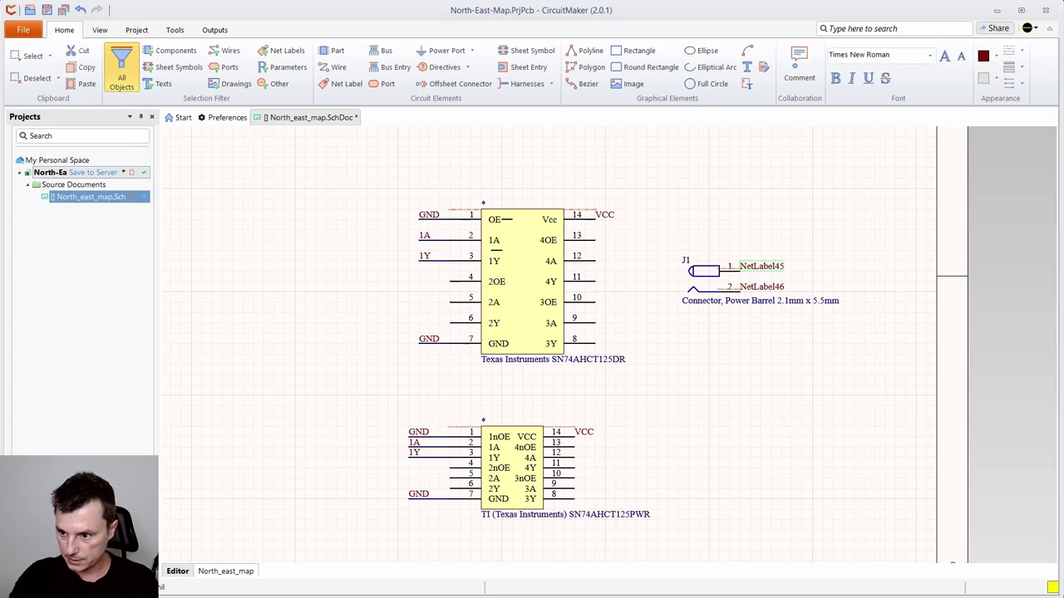
{"action": "type", "text": "VCC"}
{"action": "key", "text": "Return"}
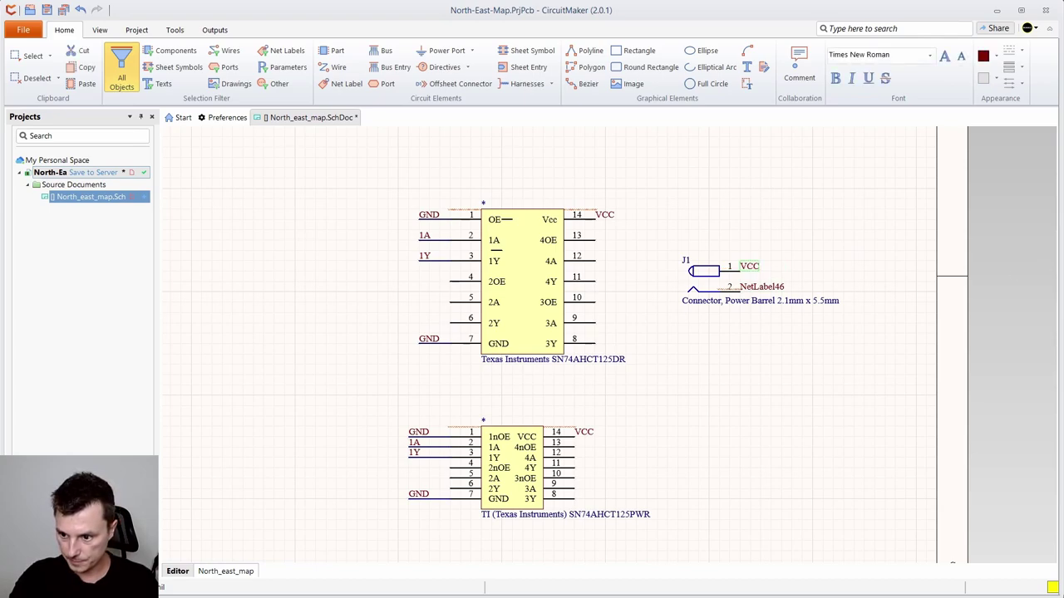
{"action": "left_click", "coordinate": [769, 286]}
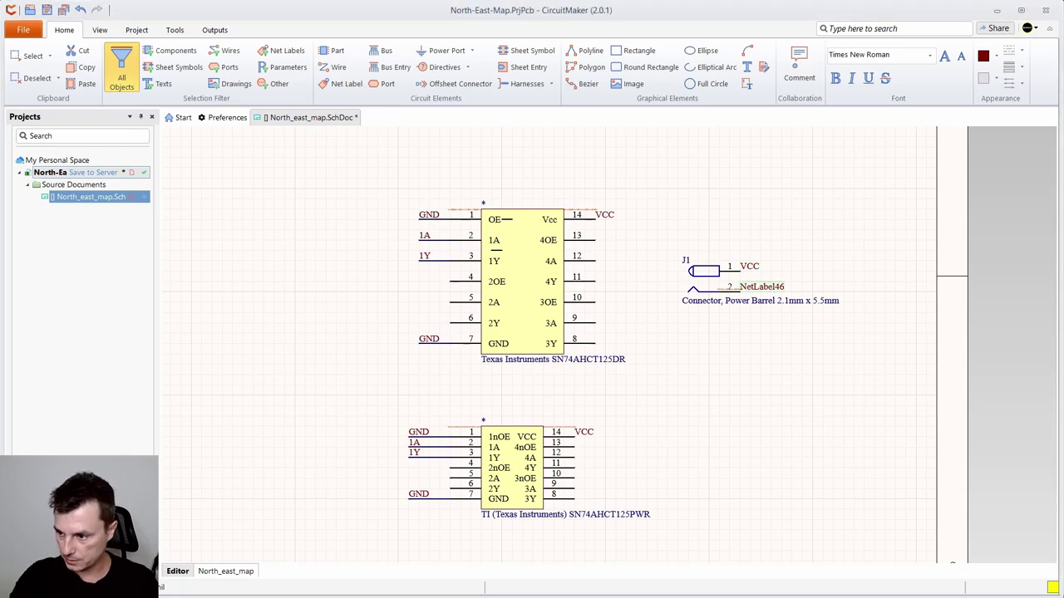
{"action": "type", "text": "GND"}
{"action": "key", "text": "Return"}
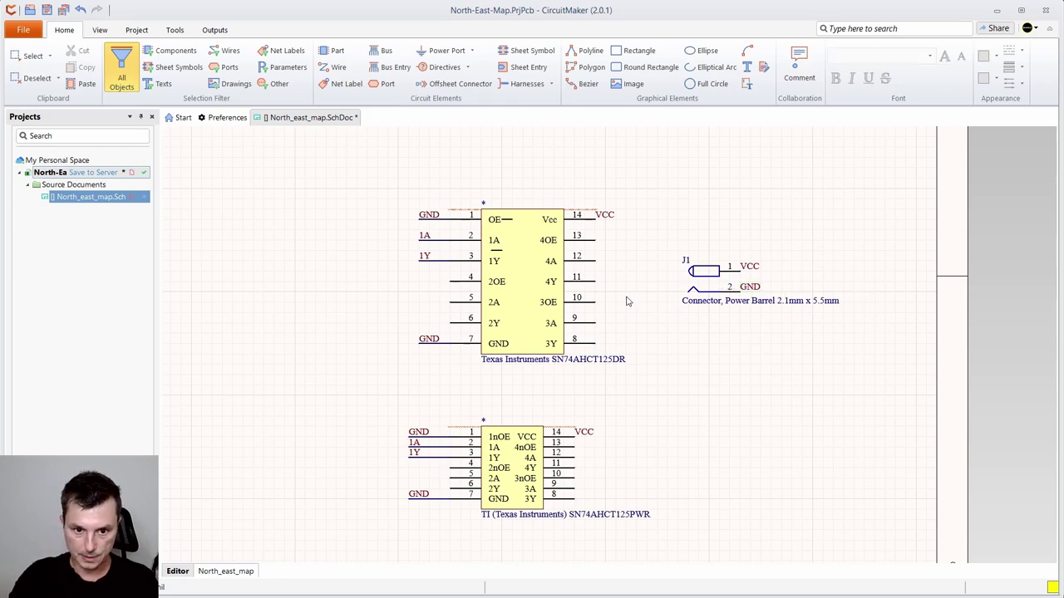
- Examine how the 1A net runs from pin 11 of connector P1 to the two SN74AHCT125 buffers
{"action": "scroll", "coordinate": [630, 291], "scroll_direction": "up", "scroll_amount": 4}
{"action": "scroll", "coordinate": [630, 291], "scroll_direction": "up", "scroll_amount": 4}
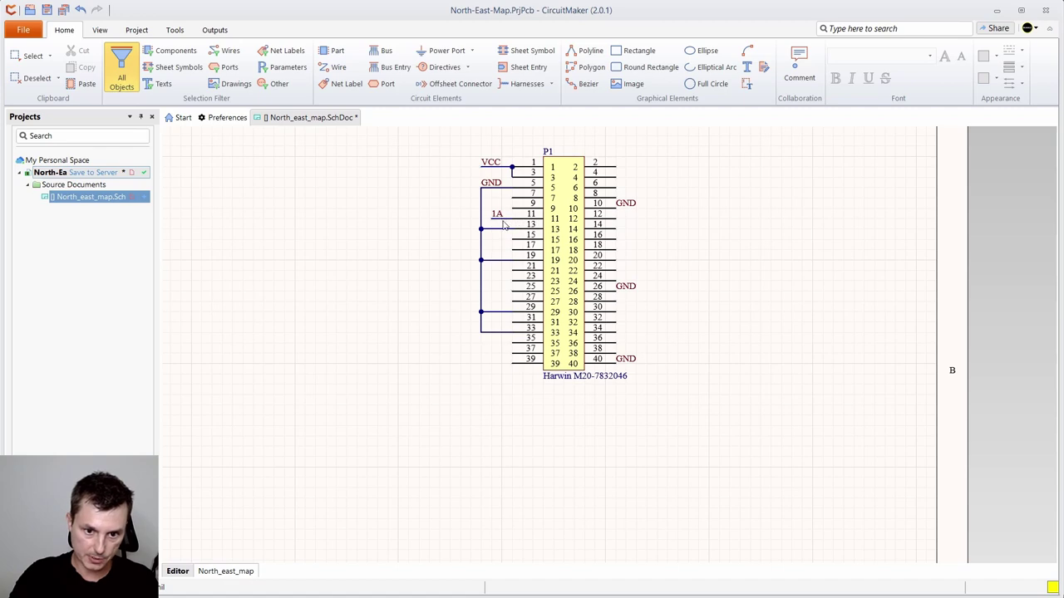
{"action": "scroll", "coordinate": [500, 223], "scroll_direction": "down", "scroll_amount": 5}
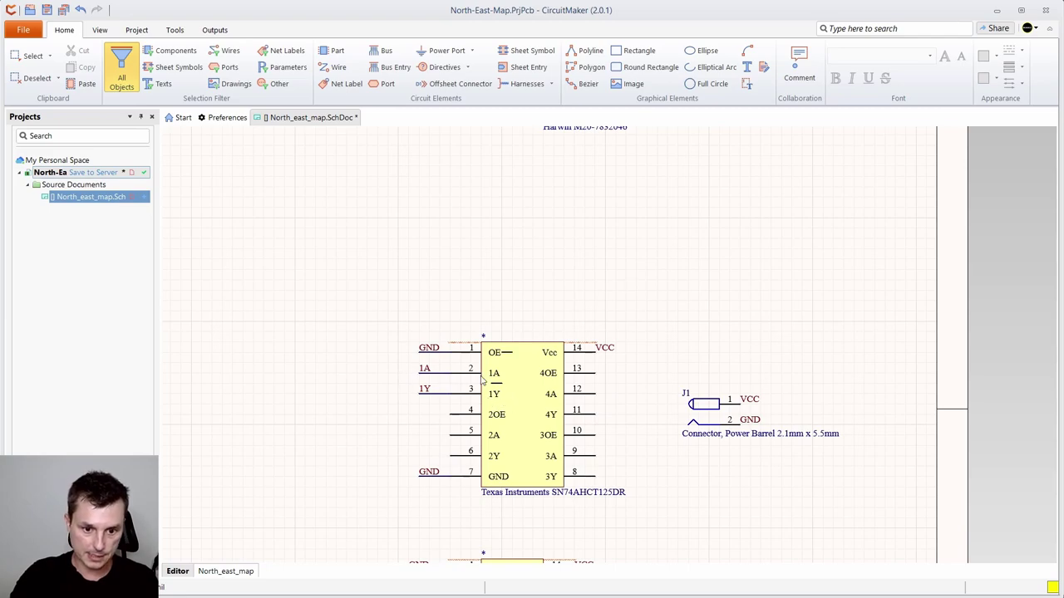
{"action": "scroll", "coordinate": [417, 397], "scroll_direction": "down", "scroll_amount": 3}
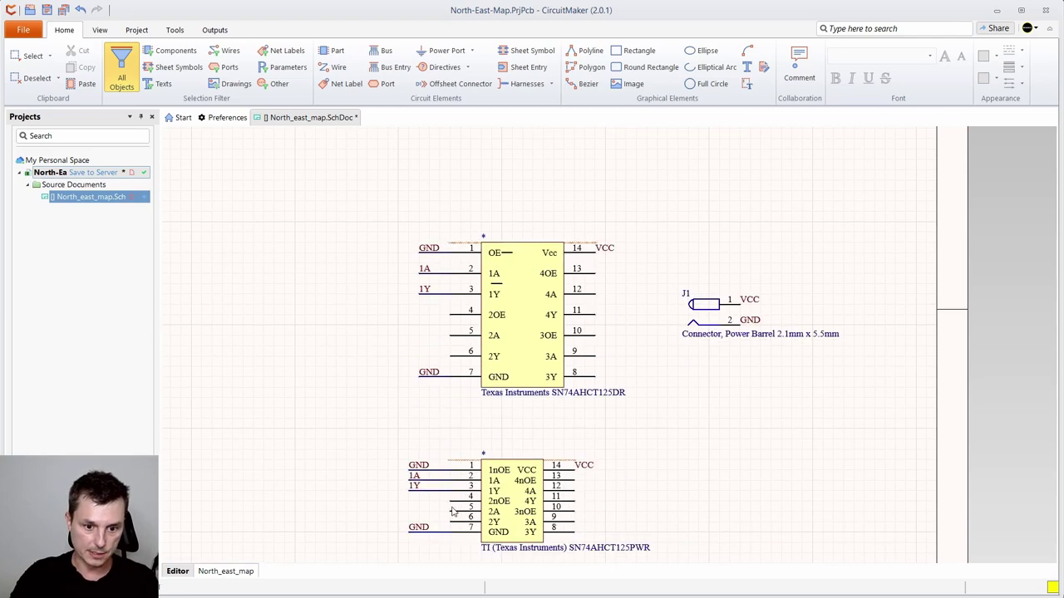
{"action": "scroll", "coordinate": [714, 366], "scroll_direction": "up", "scroll_amount": 15}
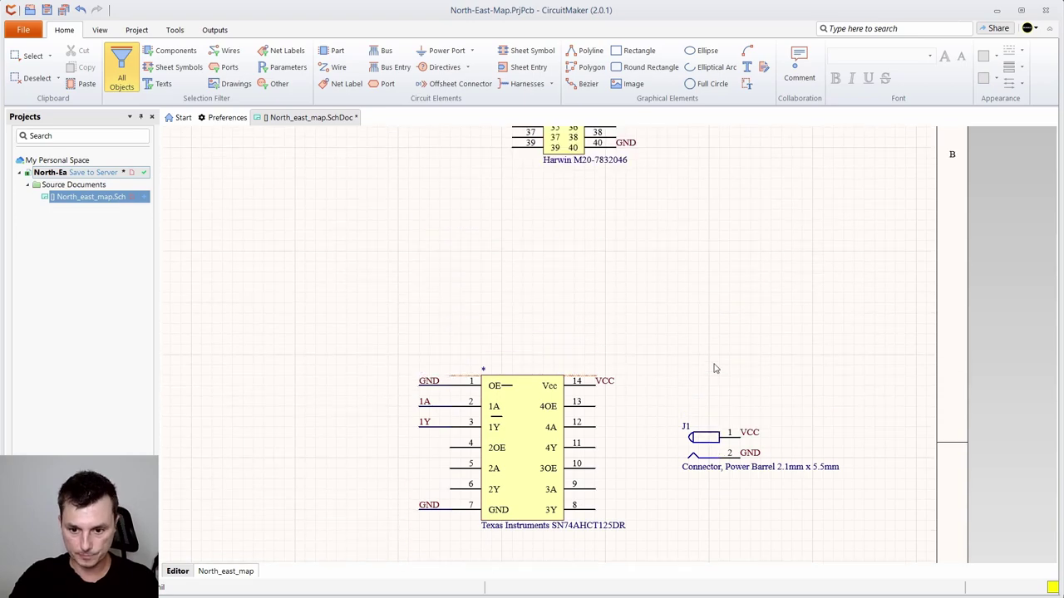
{"action": "scroll", "coordinate": [385, 316], "scroll_direction": "down", "scroll_amount": 4}
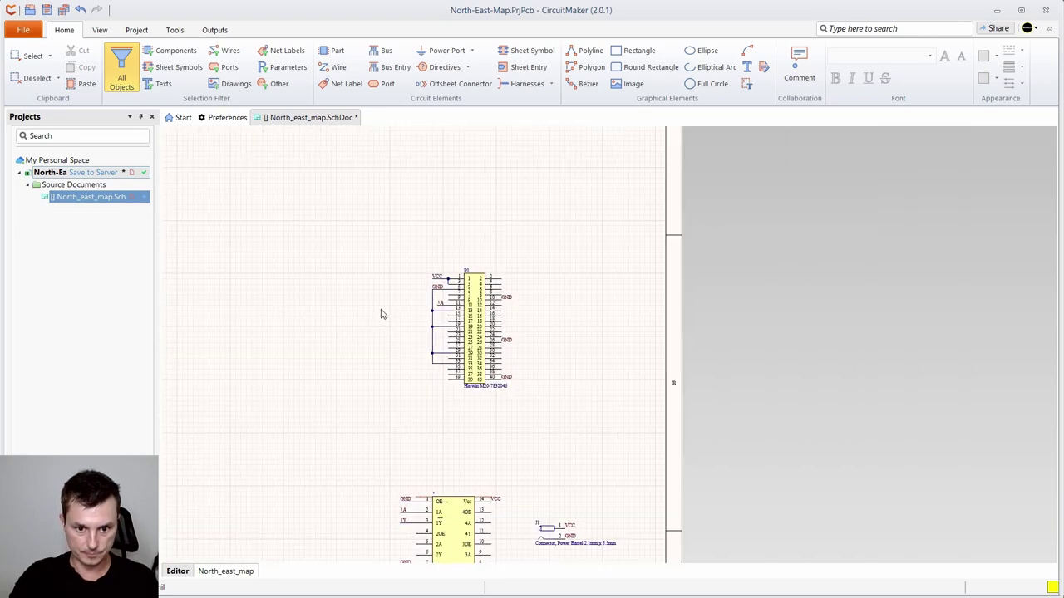
{"action": "left_click_drag", "start_coordinate": [307, 472], "coordinate": [449, 269]}
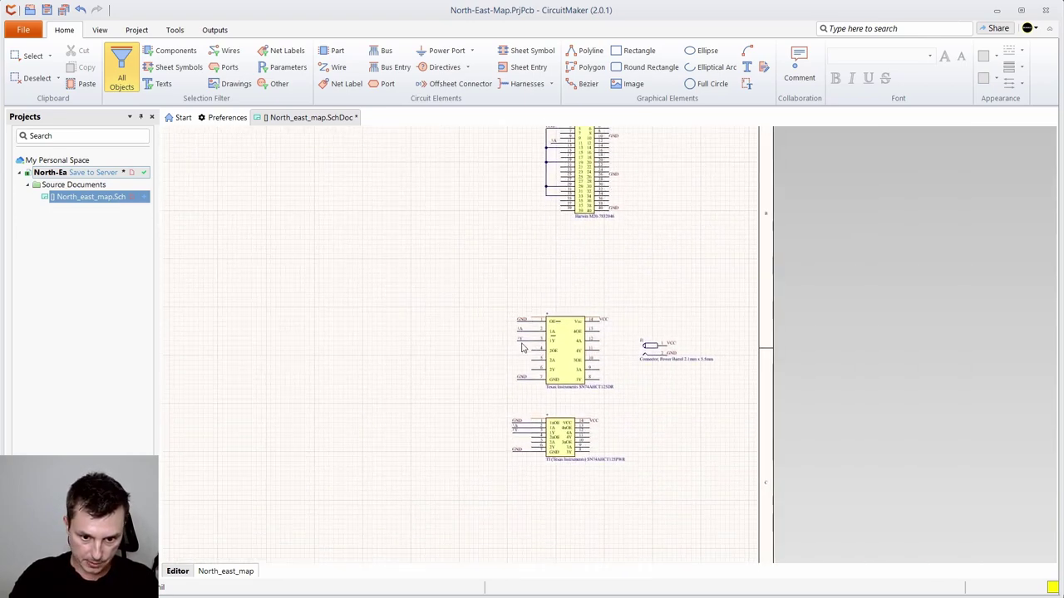
- Draw a wire lead about 100 mil long extending outward from the DI pin 3 of the VFR LED
{"action": "left_click_drag", "start_coordinate": [296, 273], "coordinate": [804, 444]}
{"action": "left_click_drag", "start_coordinate": [328, 242], "coordinate": [726, 438]}
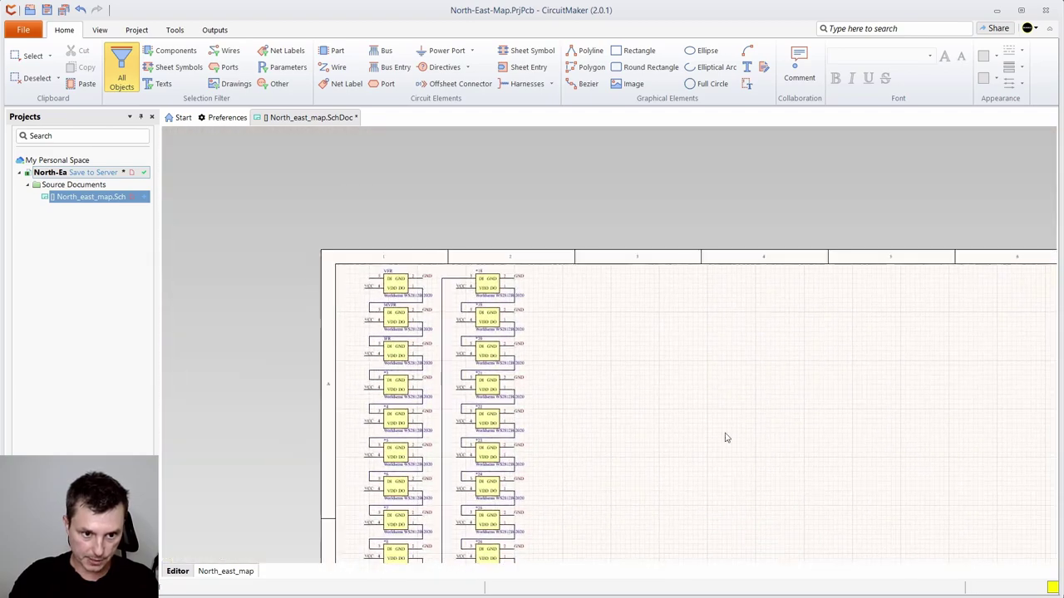
{"action": "left_click_drag", "start_coordinate": [362, 266], "coordinate": [473, 263]}
{"action": "scroll", "coordinate": [479, 273], "scroll_direction": "up", "scroll_amount": 4}
{"action": "scroll", "coordinate": [496, 298], "scroll_direction": "up", "scroll_amount": 2}
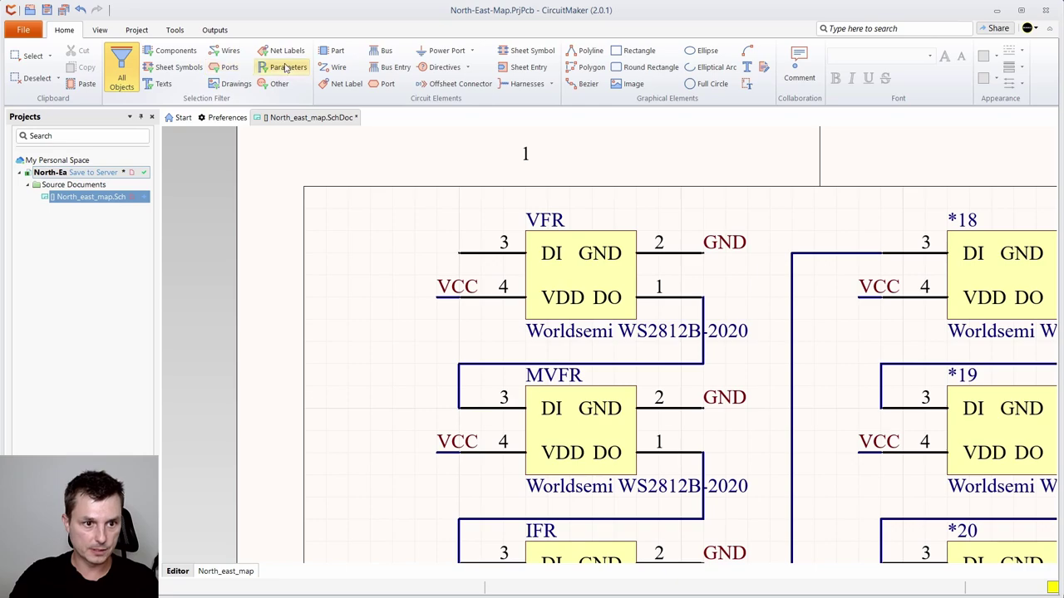
{"action": "left_click", "coordinate": [334, 66]}
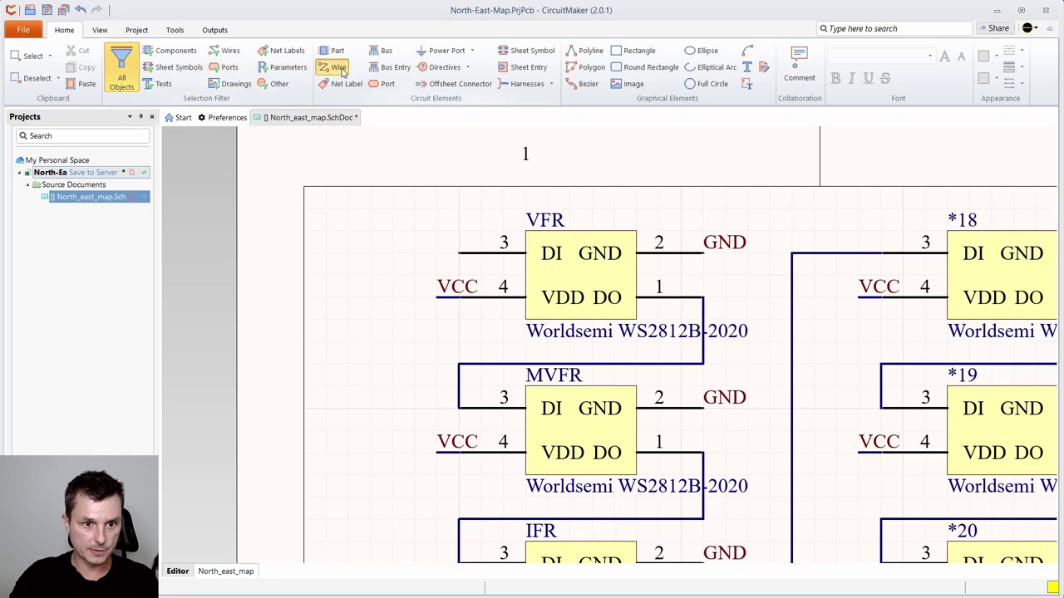
{"action": "left_click", "coordinate": [437, 255]}
{"action": "right_click", "coordinate": [436, 255]}
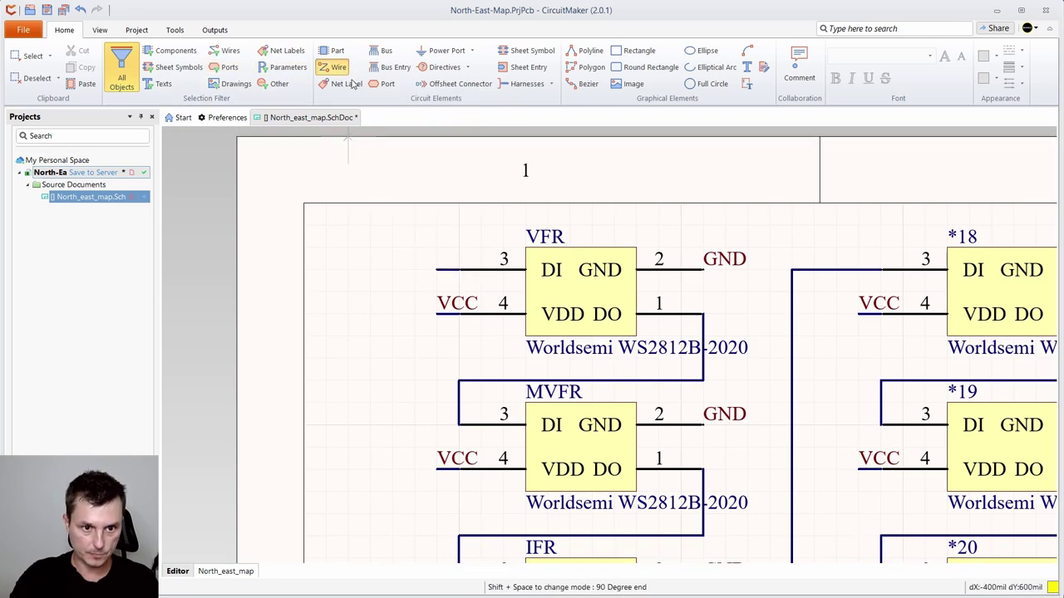
{"action": "right_click", "coordinate": [370, 207]}
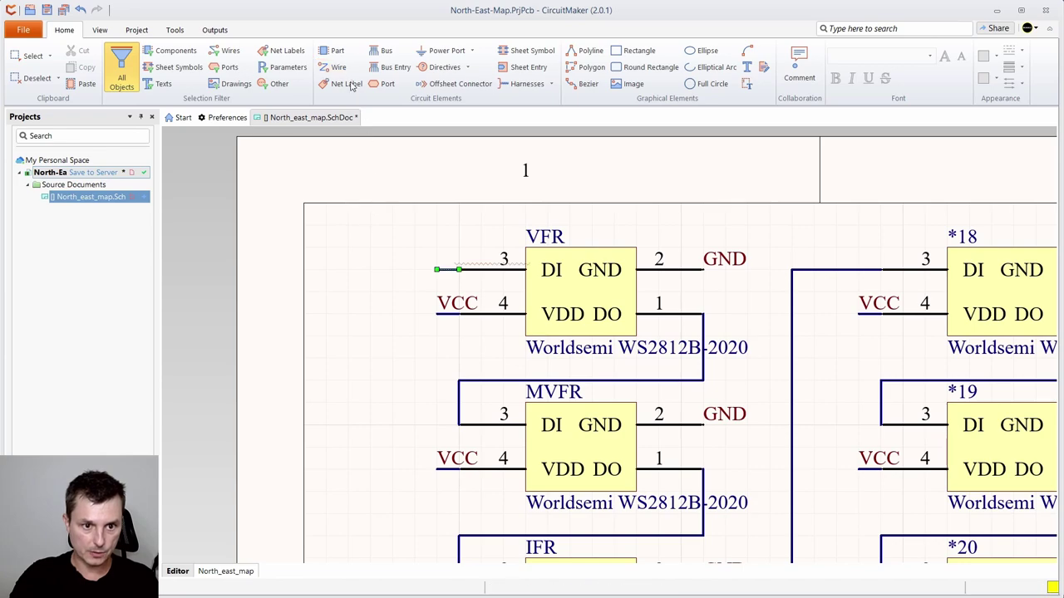
- Place a net label on the VFR LED's DI lead and name it 1Y
{"action": "left_click", "coordinate": [347, 84]}
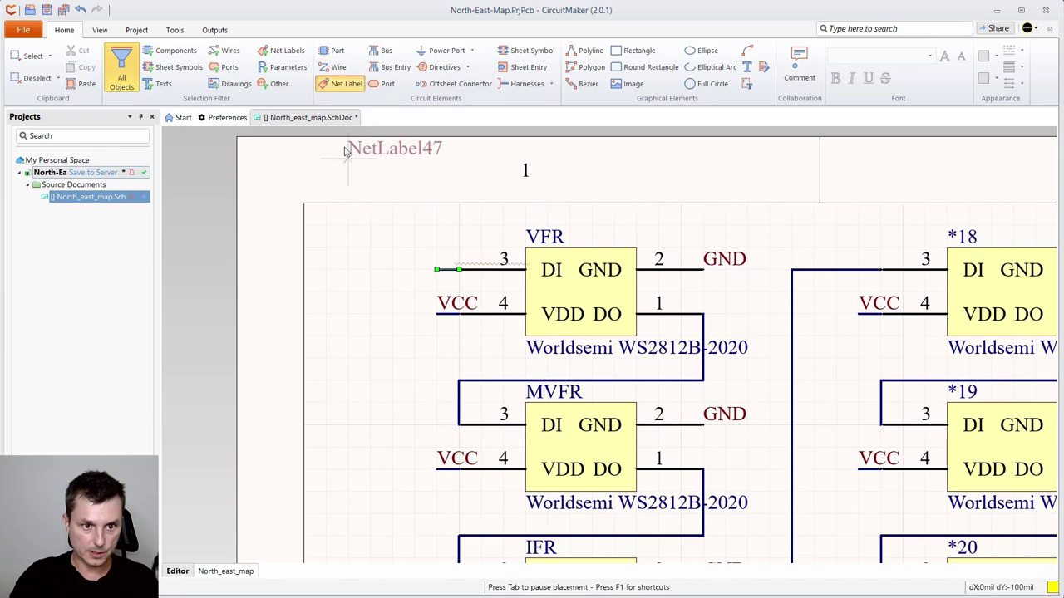
{"action": "left_click", "coordinate": [438, 269]}
{"action": "key", "text": "Escape"}
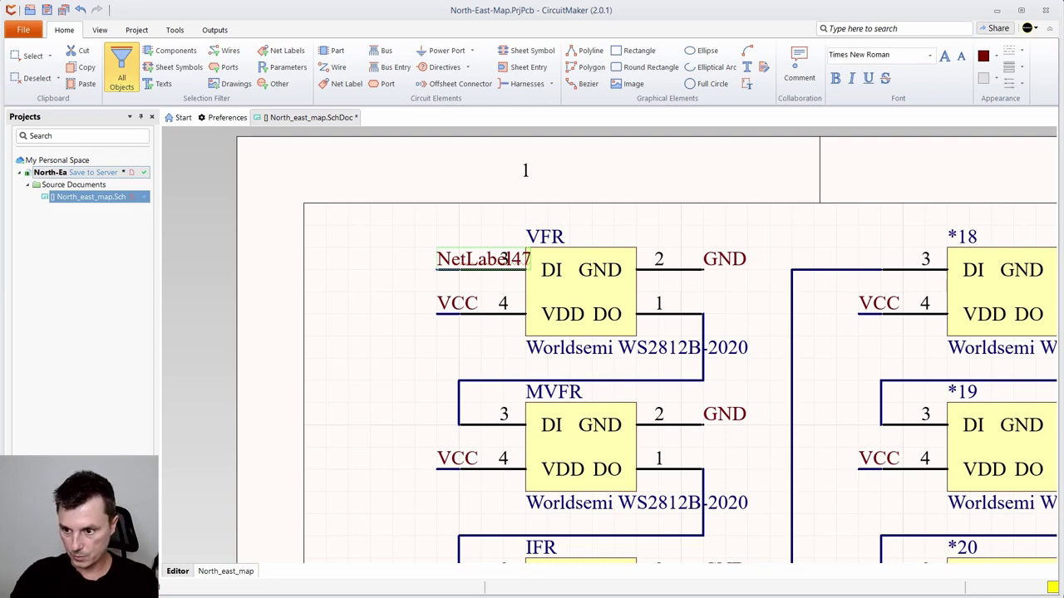
{"action": "type", "text": "1Y"}
{"action": "key", "text": "Return"}
- Check the sheet from the WS2812B LED chain across to connector P1, the buffers and the power connector
{"action": "scroll", "coordinate": [484, 252], "scroll_direction": "down", "scroll_amount": 5}
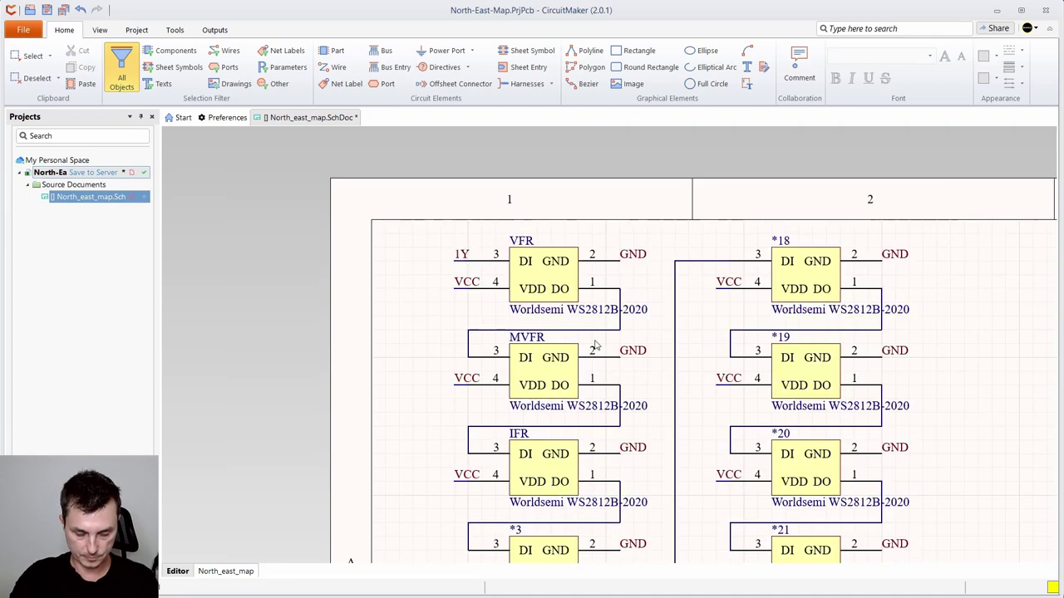
{"action": "scroll", "coordinate": [616, 339], "scroll_direction": "down", "scroll_amount": 2}
{"action": "left_click_drag", "start_coordinate": [776, 480], "coordinate": [597, 268]}
{"action": "scroll", "coordinate": [598, 334], "scroll_direction": "down", "scroll_amount": 3}
{"action": "left_click_drag", "start_coordinate": [730, 400], "coordinate": [483, 337]}
{"action": "scroll", "coordinate": [811, 374], "scroll_direction": "up", "scroll_amount": 3}
{"action": "scroll", "coordinate": [716, 350], "scroll_direction": "up", "scroll_amount": 2}
{"action": "left_click_drag", "start_coordinate": [782, 262], "coordinate": [743, 401]}
{"action": "scroll", "coordinate": [691, 380], "scroll_direction": "down", "scroll_amount": 3}
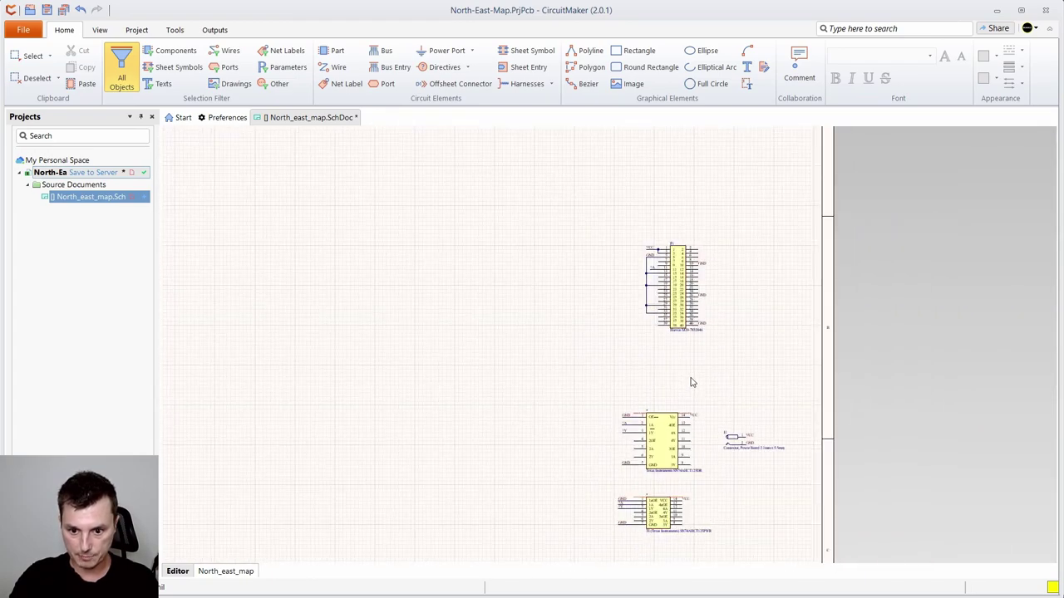
- Examine the WS2812B LED columns, including how the separate KLWB LED is wired between KBKW and KLYH1
{"action": "left_click_drag", "start_coordinate": [456, 394], "coordinate": [929, 383]}
{"action": "left_click_drag", "start_coordinate": [797, 319], "coordinate": [1056, 334]}
{"action": "left_click_drag", "start_coordinate": [723, 256], "coordinate": [665, 408]}
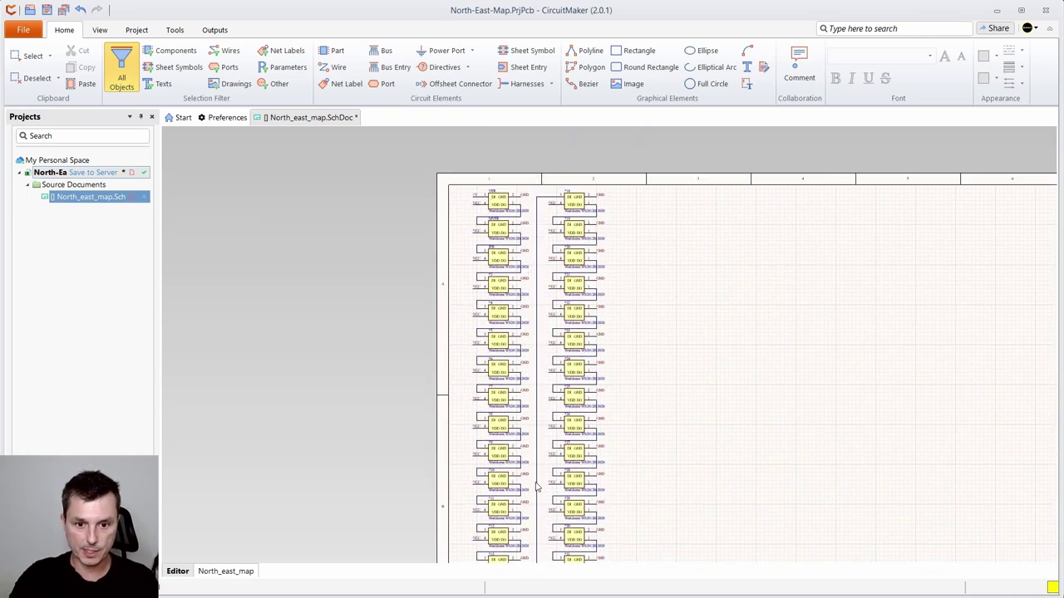
{"action": "left_click_drag", "start_coordinate": [652, 407], "coordinate": [658, 263]}
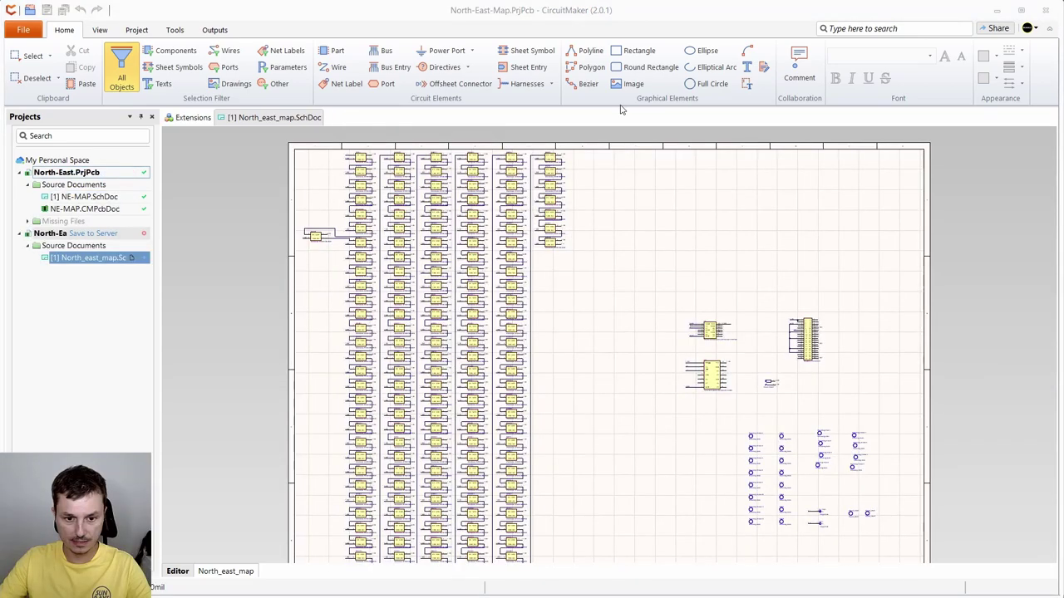
{"action": "scroll", "coordinate": [538, 342], "scroll_direction": "down", "scroll_amount": 3}
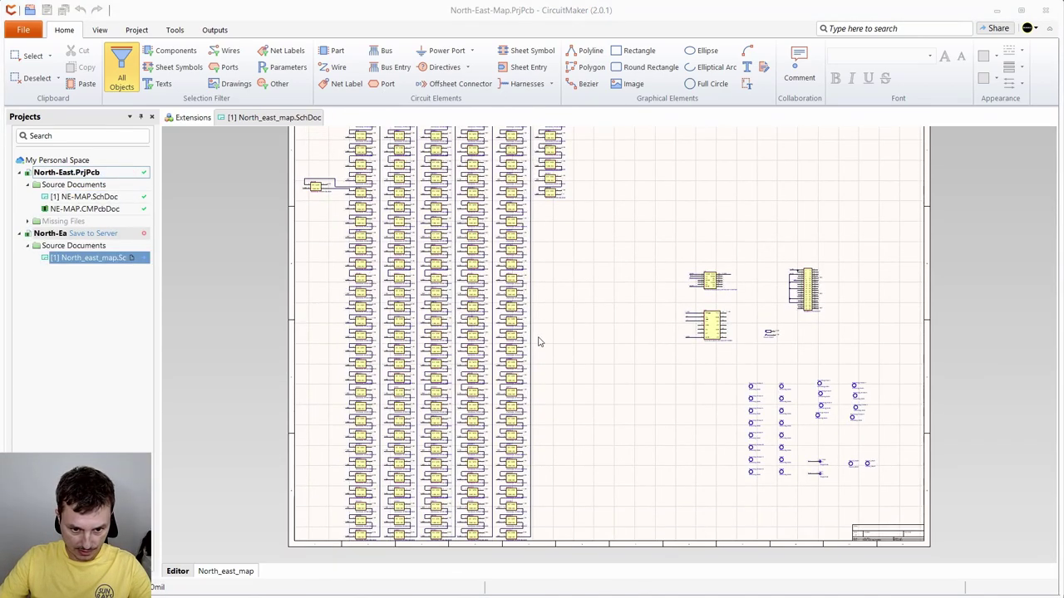
{"action": "scroll", "coordinate": [536, 342], "scroll_direction": "up", "scroll_amount": 3}
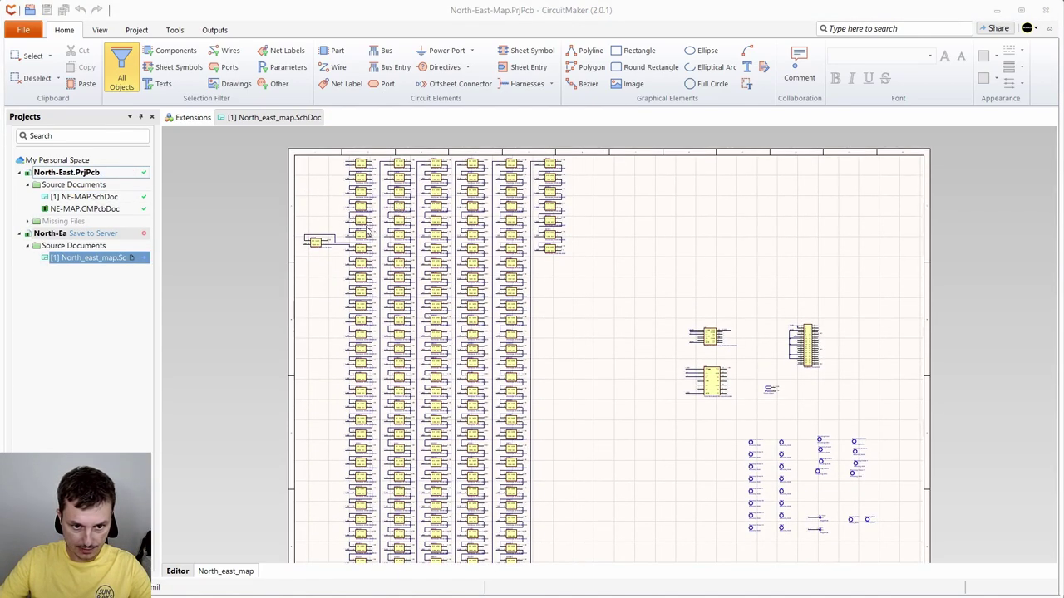
{"action": "scroll", "coordinate": [335, 251], "scroll_direction": "up", "scroll_amount": 5}
{"action": "scroll", "coordinate": [347, 247], "scroll_direction": "up", "scroll_amount": 1}
{"action": "scroll", "coordinate": [311, 278], "scroll_direction": "up", "scroll_amount": 12}
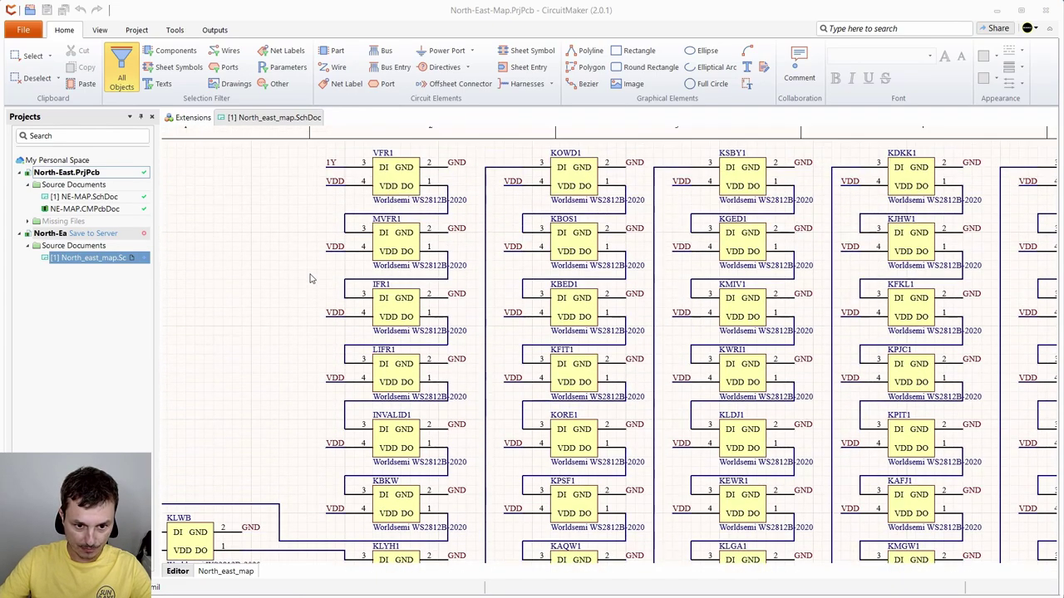
{"action": "scroll", "coordinate": [311, 278], "scroll_direction": "down", "scroll_amount": 8}
{"action": "left_click_drag", "start_coordinate": [284, 263], "coordinate": [441, 264]}
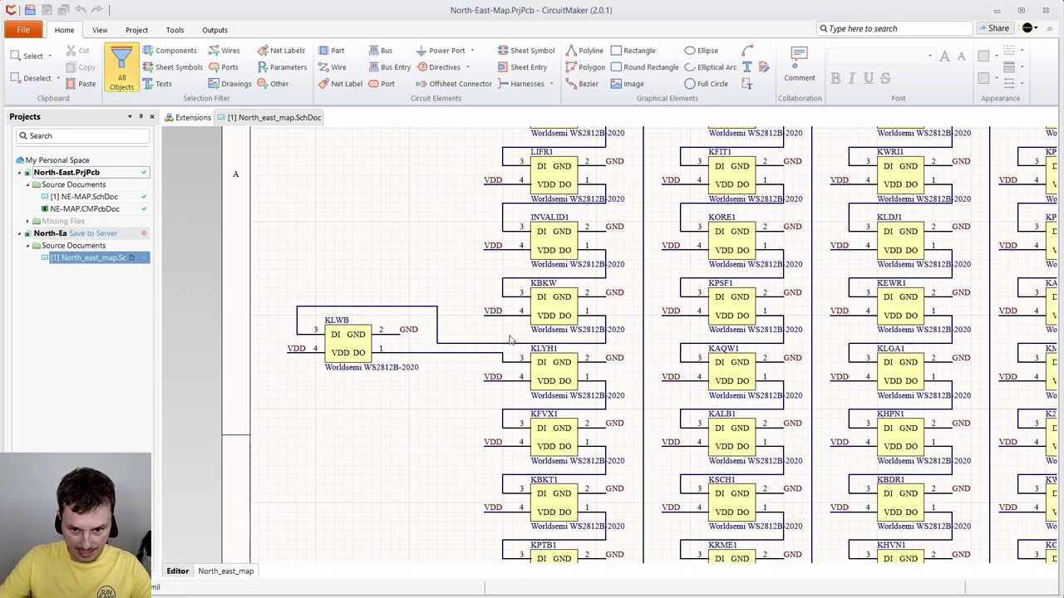
{"action": "scroll", "coordinate": [402, 380], "scroll_direction": "down", "scroll_amount": 1}
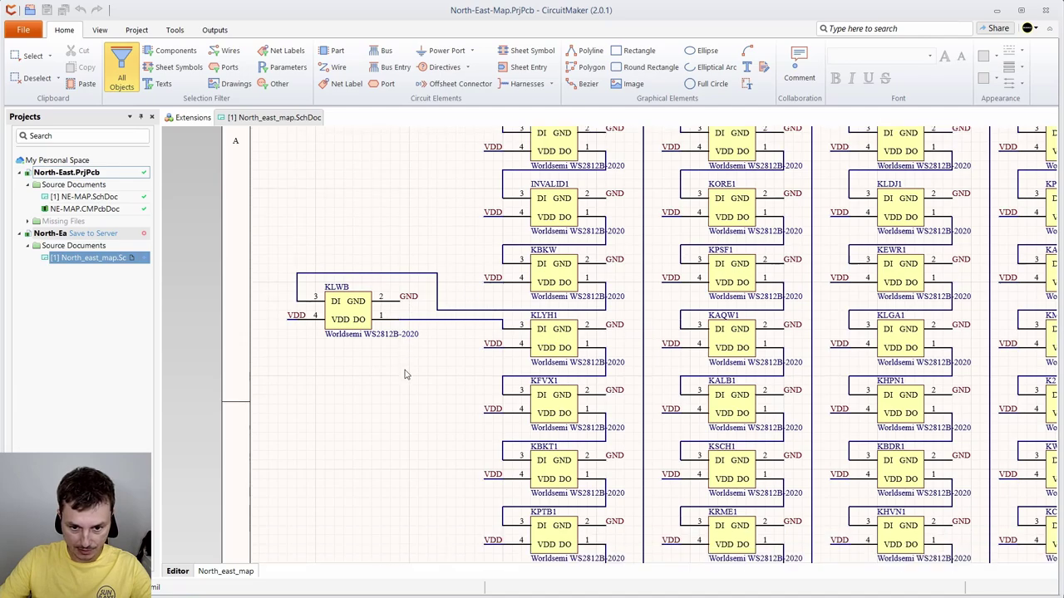
{"action": "scroll", "coordinate": [404, 376], "scroll_direction": "down", "scroll_amount": 8}
{"action": "scroll", "coordinate": [404, 374], "scroll_direction": "down", "scroll_amount": 1}
- Review the mounting holes and the In / Test1 and Out1 single pads, plus the overall layout of the schematic sheet
{"action": "left_click_drag", "start_coordinate": [716, 428], "coordinate": [644, 246]}
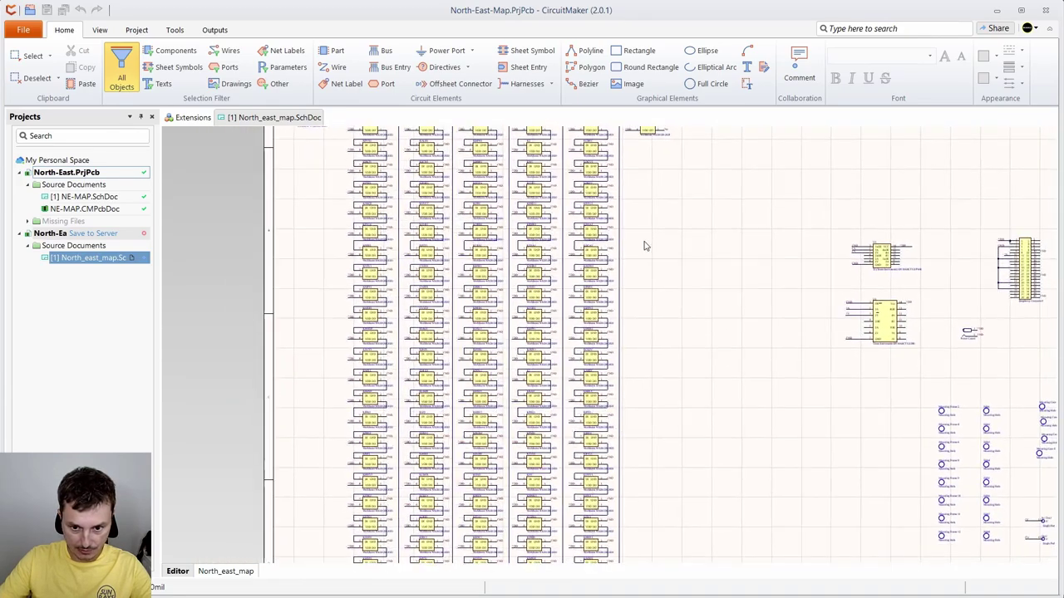
{"action": "left_click_drag", "start_coordinate": [703, 331], "coordinate": [376, 246]}
{"action": "scroll", "coordinate": [649, 341], "scroll_direction": "up", "scroll_amount": 3}
{"action": "left_click_drag", "start_coordinate": [595, 380], "coordinate": [507, 312]}
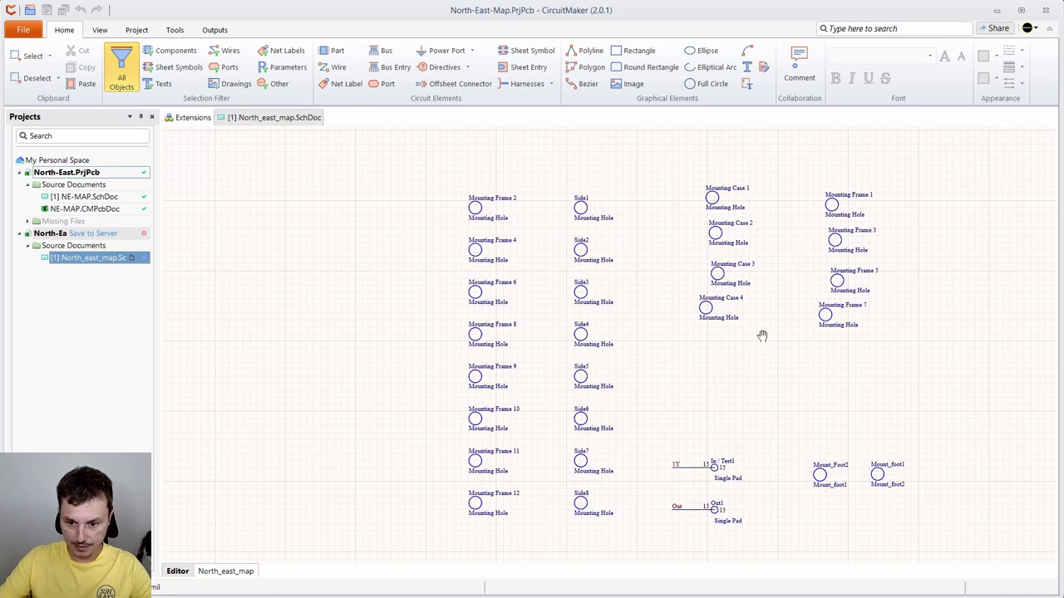
{"action": "scroll", "coordinate": [758, 258], "scroll_direction": "down", "scroll_amount": 3}
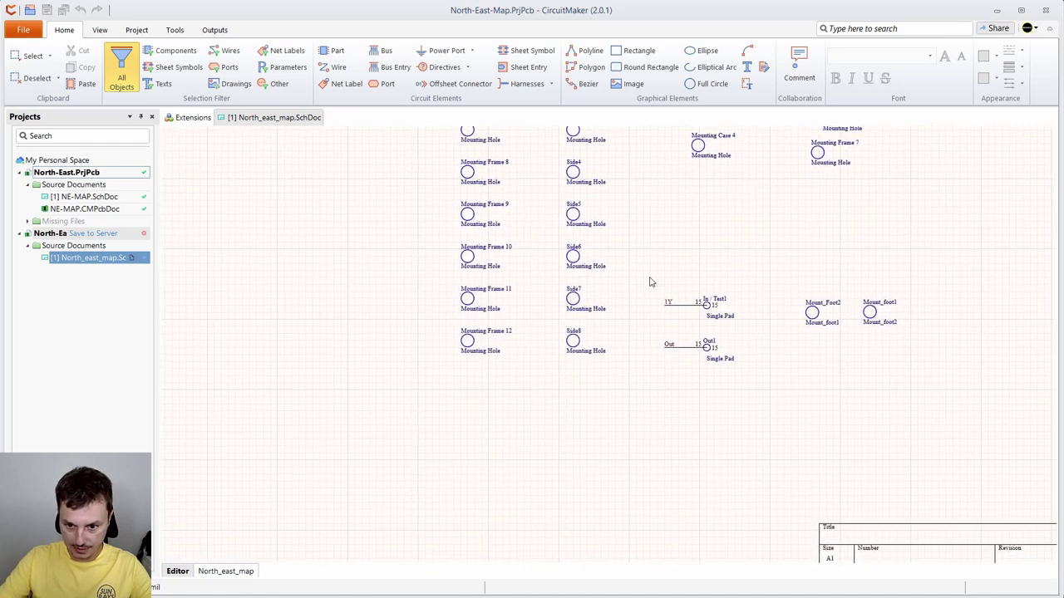
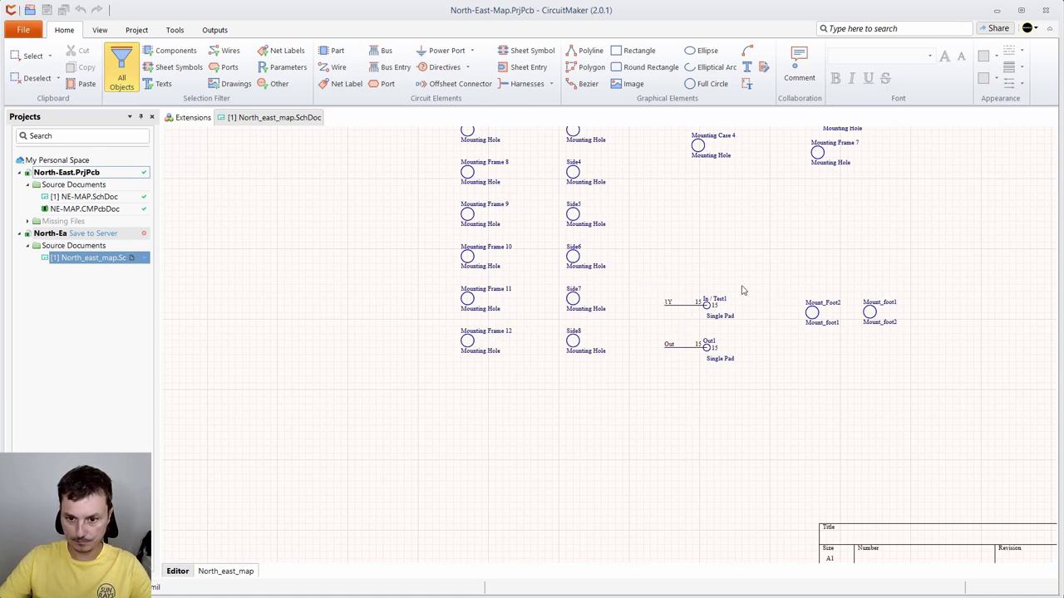
{"action": "scroll", "coordinate": [739, 275], "scroll_direction": "down", "scroll_amount": 2}
{"action": "scroll", "coordinate": [556, 316], "scroll_direction": "down", "scroll_amount": 2}
{"action": "scroll", "coordinate": [557, 317], "scroll_direction": "down", "scroll_amount": 2}
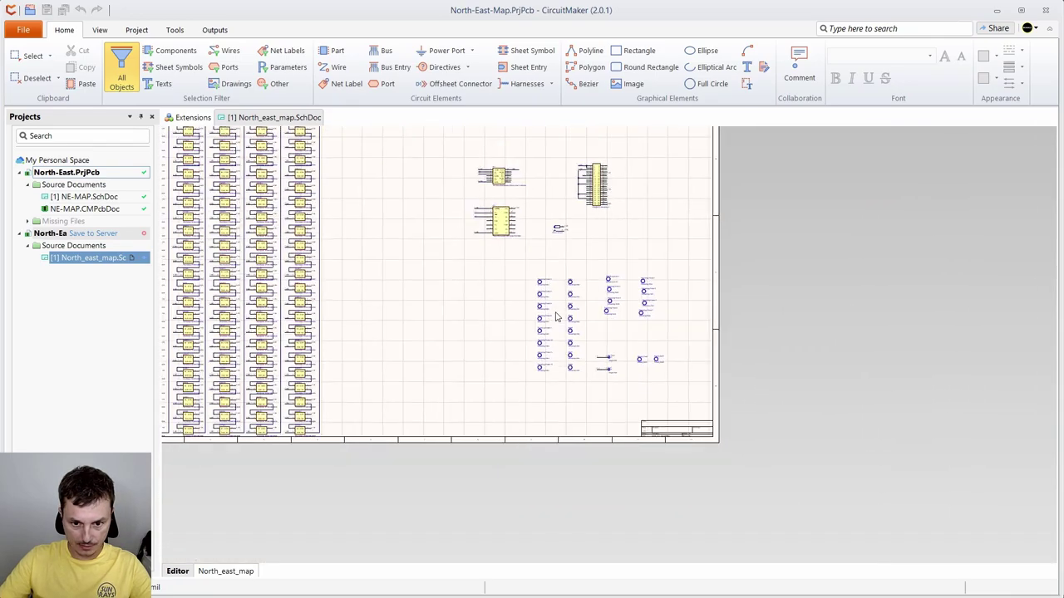
{"action": "scroll", "coordinate": [396, 225], "scroll_direction": "up", "scroll_amount": 1}
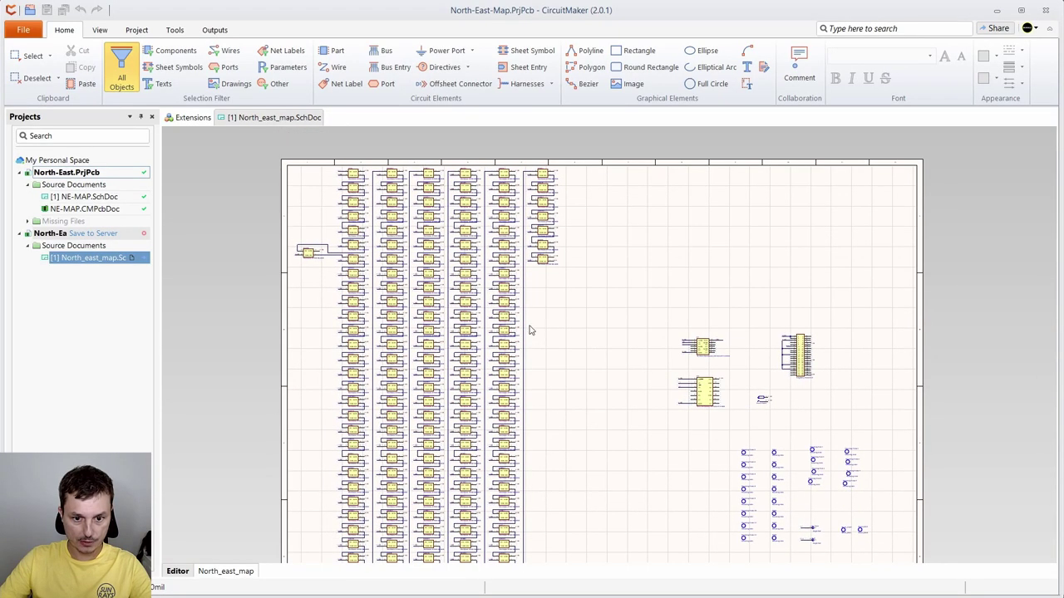
{"action": "left_click_drag", "start_coordinate": [529, 330], "coordinate": [544, 246]}
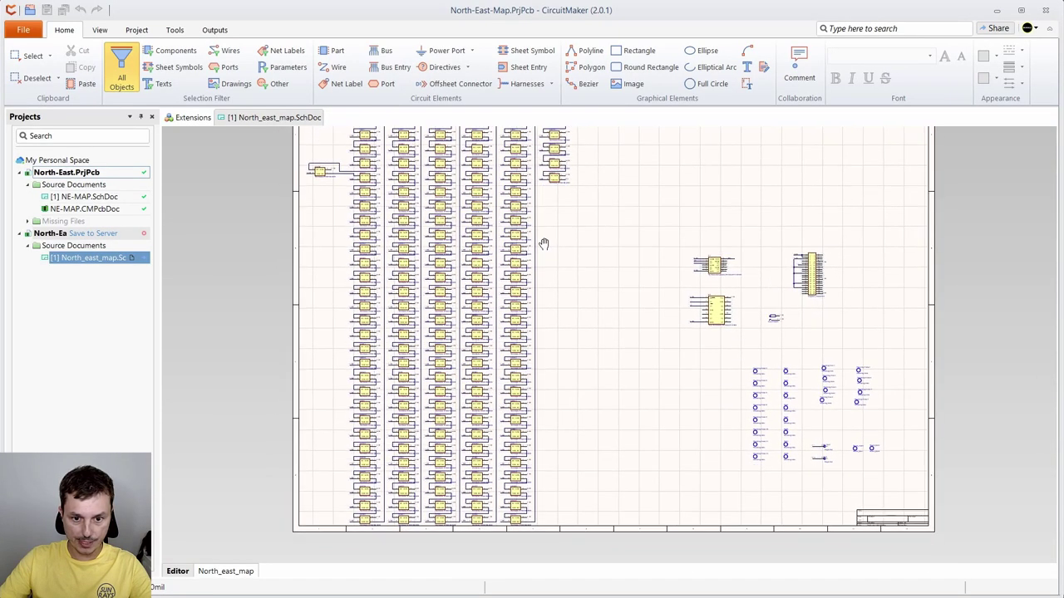
{"action": "left_click_drag", "start_coordinate": [584, 207], "coordinate": [566, 294]}
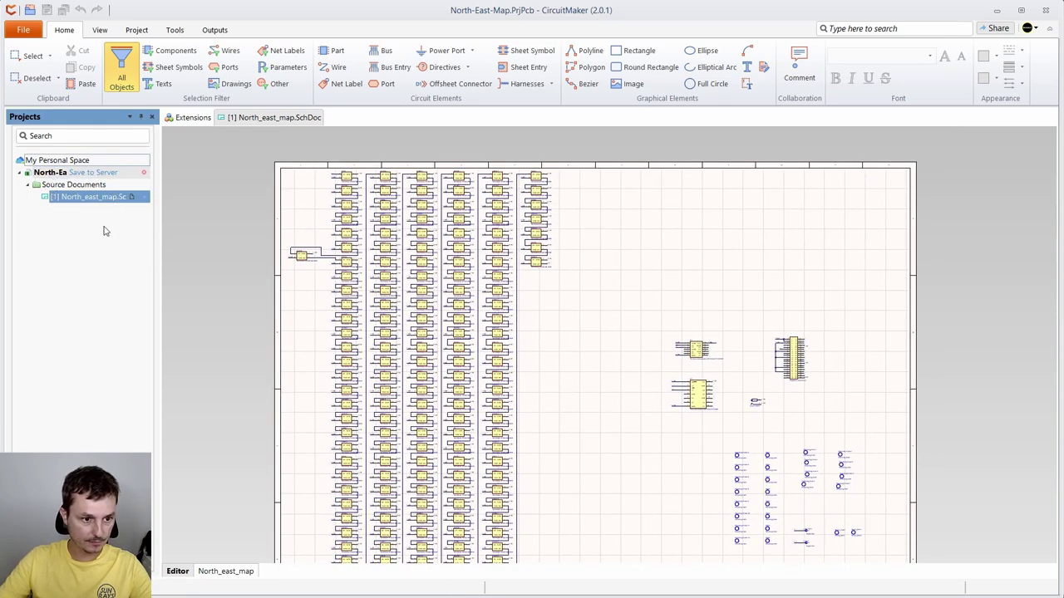
- Add a new PCB document named North_East_map to the North-East-Map project
{"action": "right_click", "coordinate": [48, 174]}
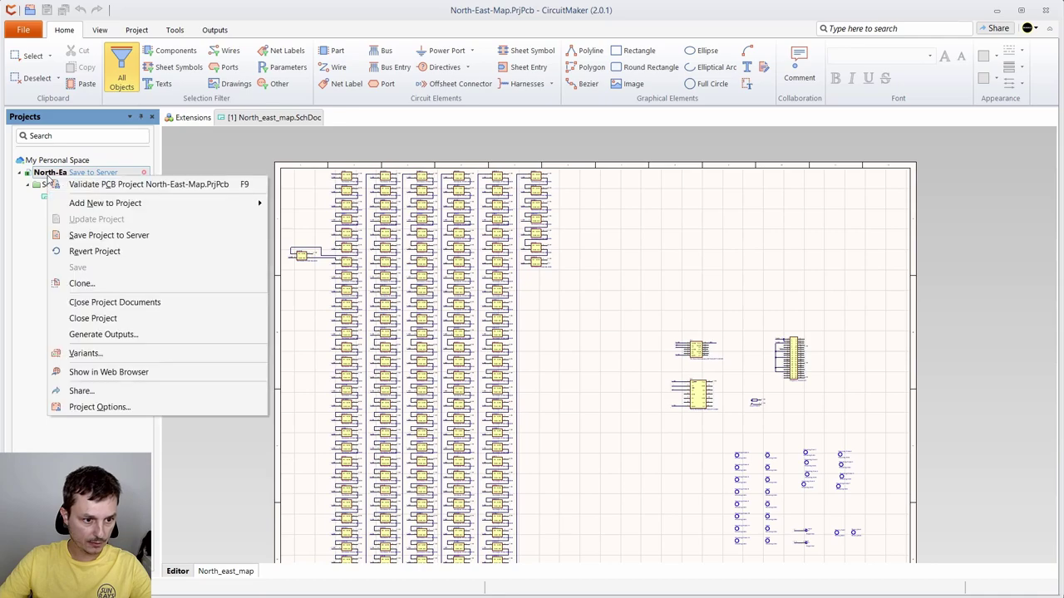
{"action": "mouse_move", "coordinate": [122, 212]}
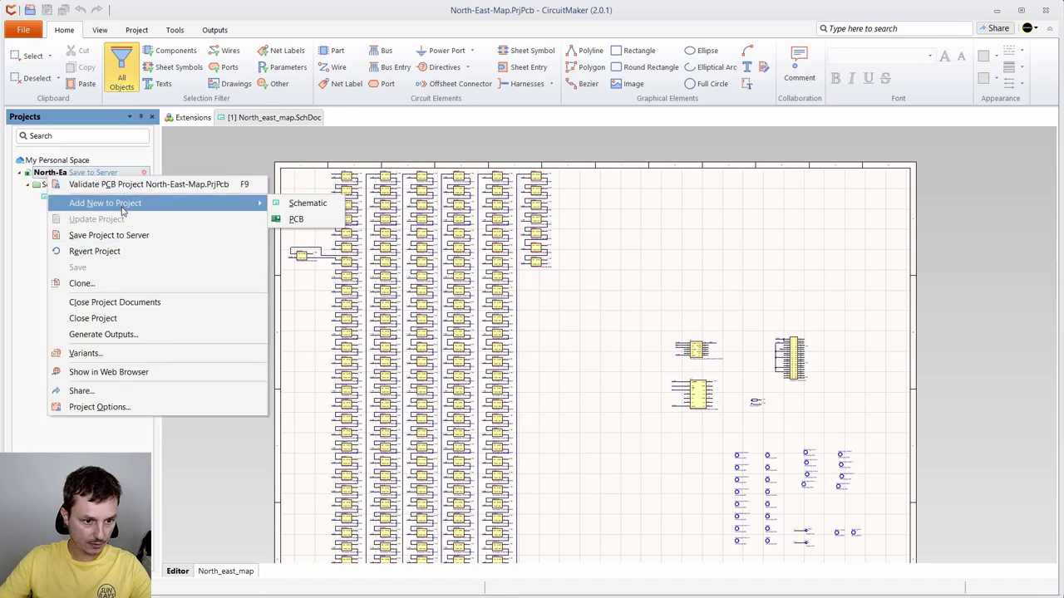
{"action": "left_click", "coordinate": [293, 221]}
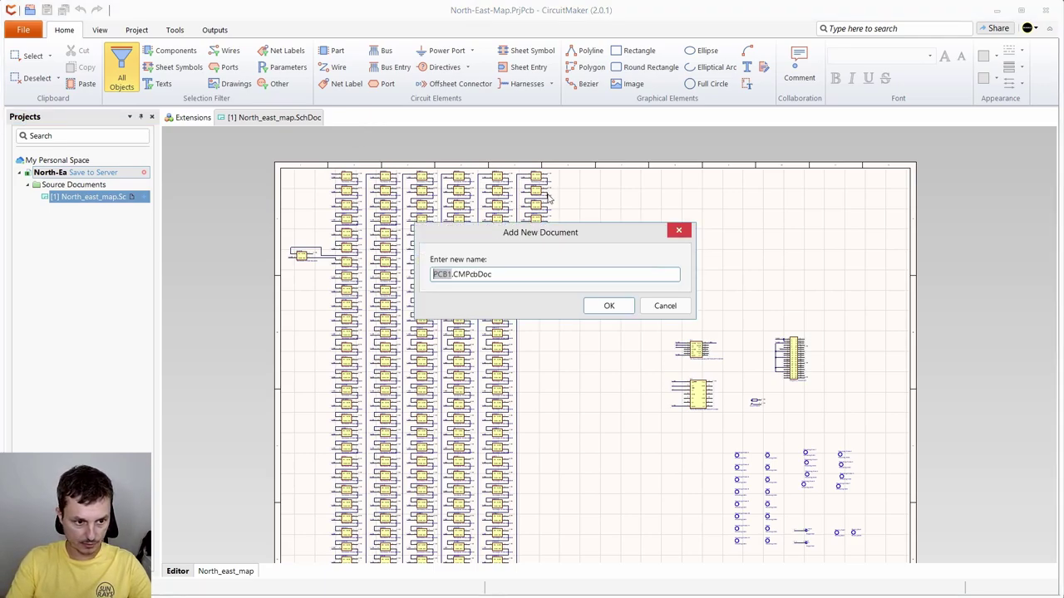
{"action": "type", "text": "North"}
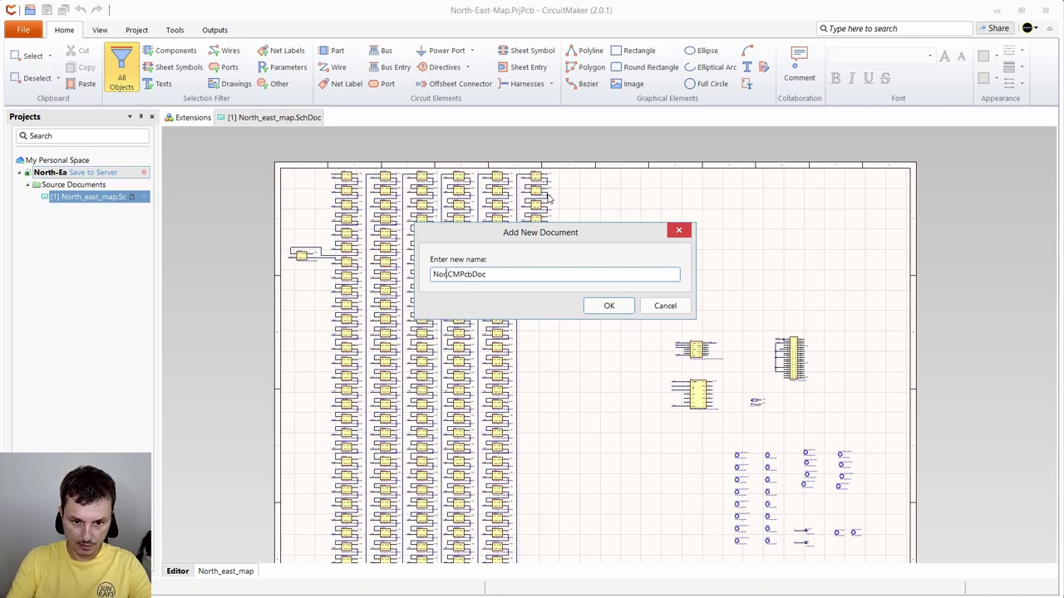
{"action": "type", "text": "_East"}
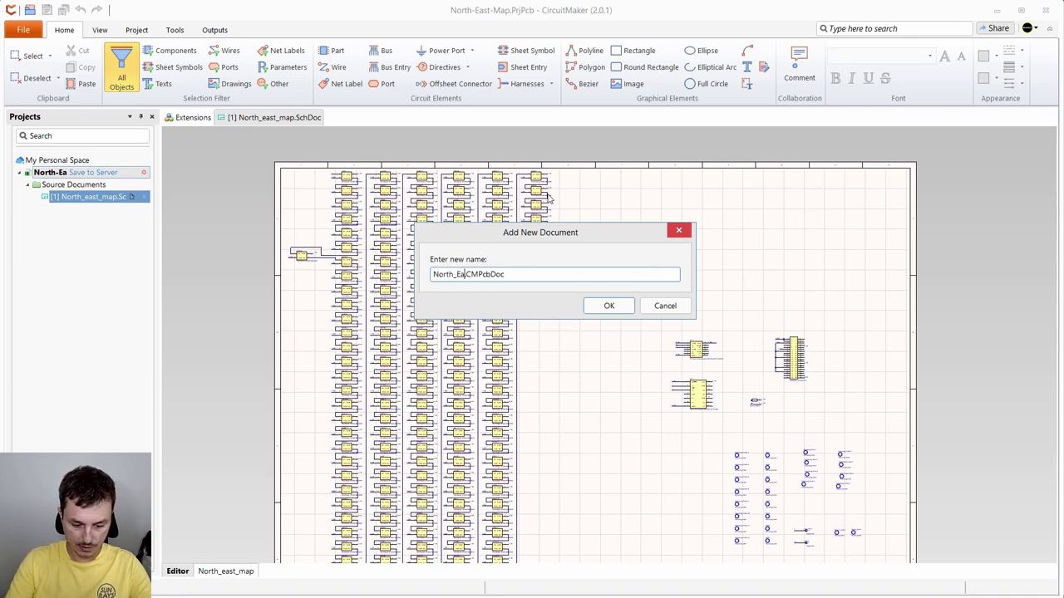
{"action": "type", "text": "_map"}
{"action": "key", "text": "Return"}
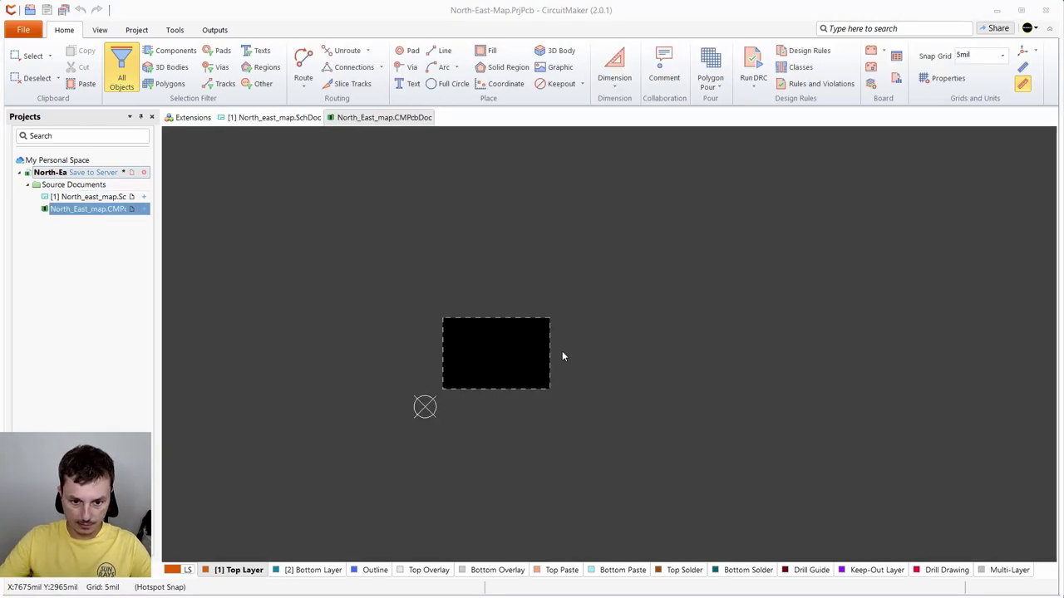
- Move the board shape up and to the right of the origin, with its upper-right corner at about X 27700 mil, Y 22950 mil
{"action": "scroll", "coordinate": [515, 354], "scroll_direction": "up", "scroll_amount": 4}
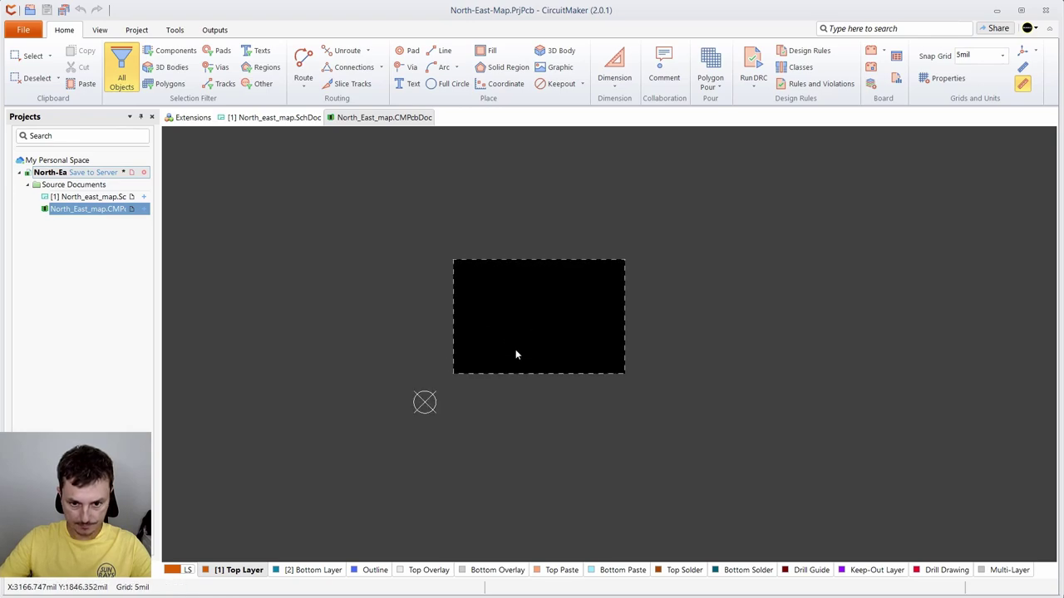
{"action": "scroll", "coordinate": [516, 355], "scroll_direction": "down", "scroll_amount": 4}
{"action": "left_click_drag", "start_coordinate": [586, 240], "coordinate": [490, 292]}
{"action": "scroll", "coordinate": [542, 246], "scroll_direction": "down", "scroll_amount": 3}
{"action": "left_click_drag", "start_coordinate": [551, 237], "coordinate": [540, 269]}
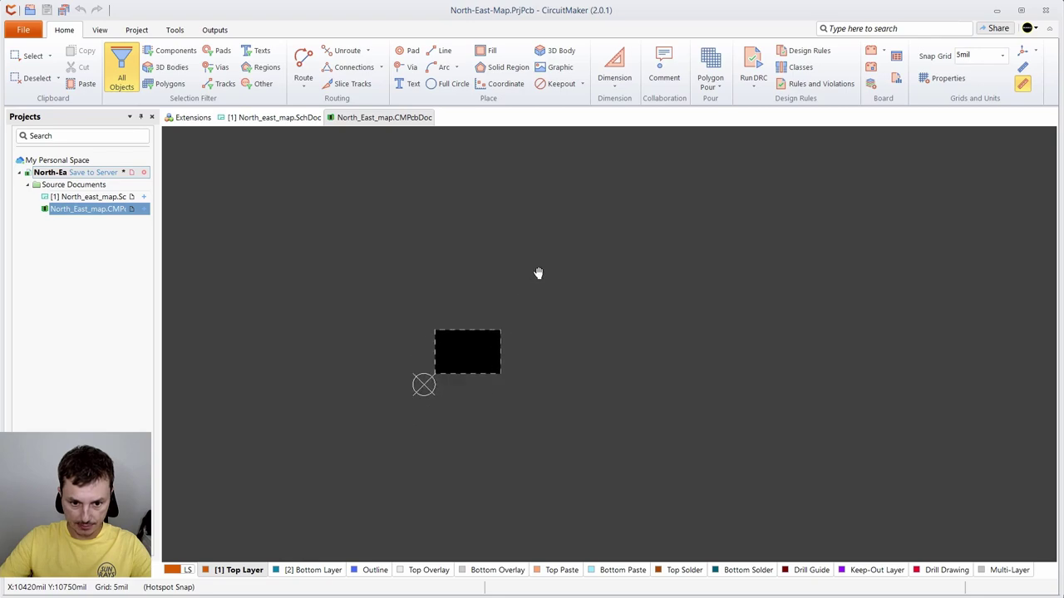
{"action": "left_click_drag", "start_coordinate": [623, 245], "coordinate": [518, 363]}
{"action": "left_click_drag", "start_coordinate": [598, 318], "coordinate": [636, 264]}
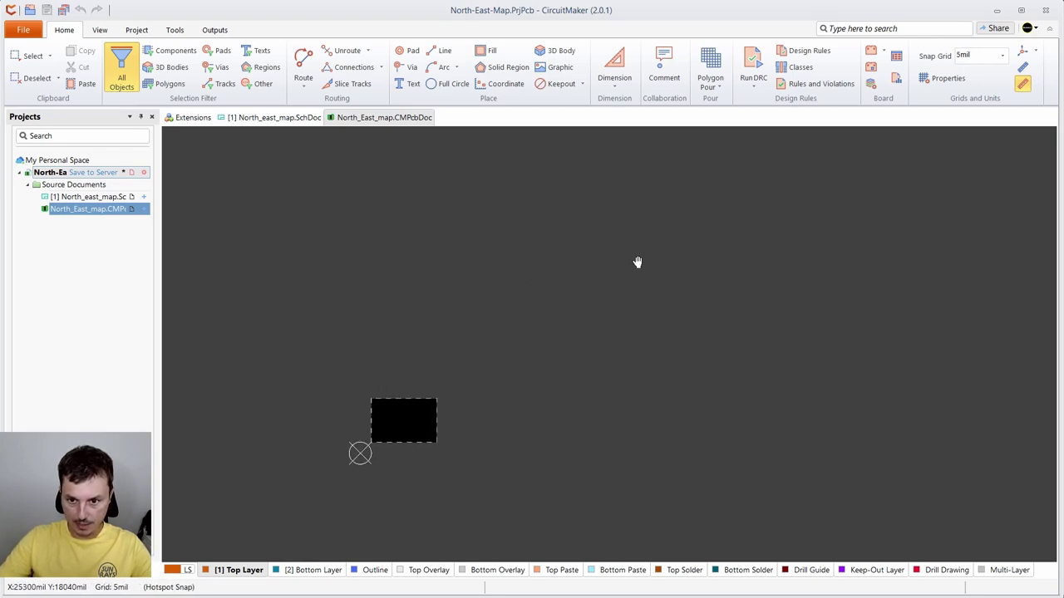
{"action": "left_click", "coordinate": [870, 53]}
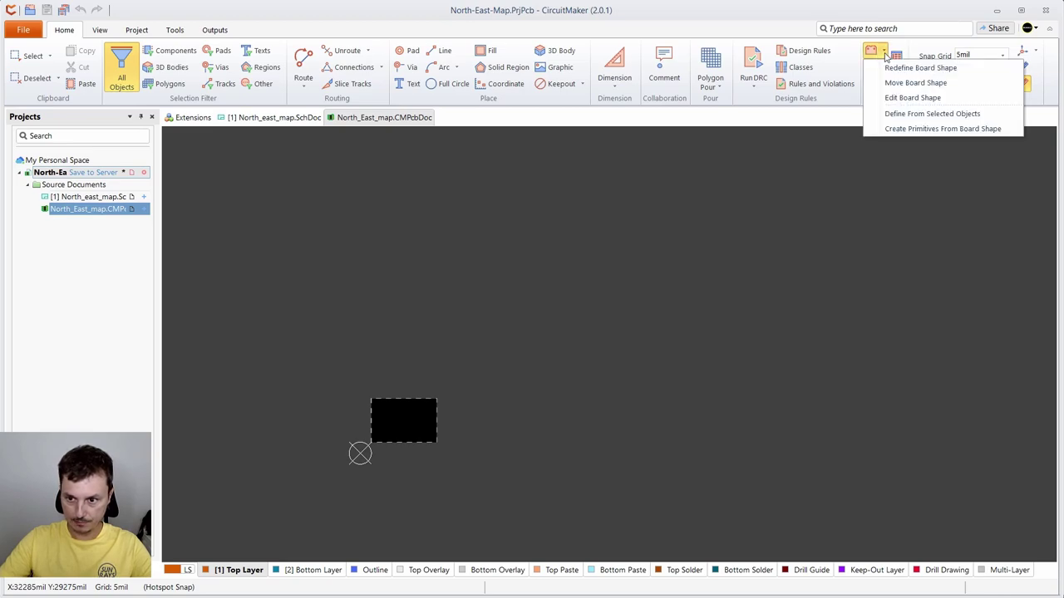
{"action": "left_click", "coordinate": [915, 83]}
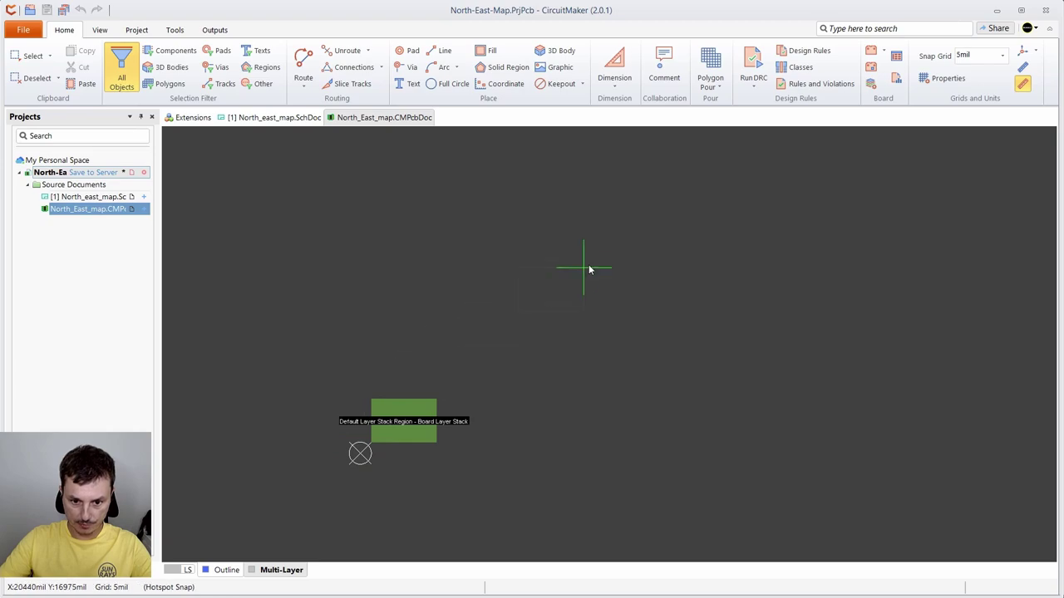
{"action": "left_click", "coordinate": [664, 201]}
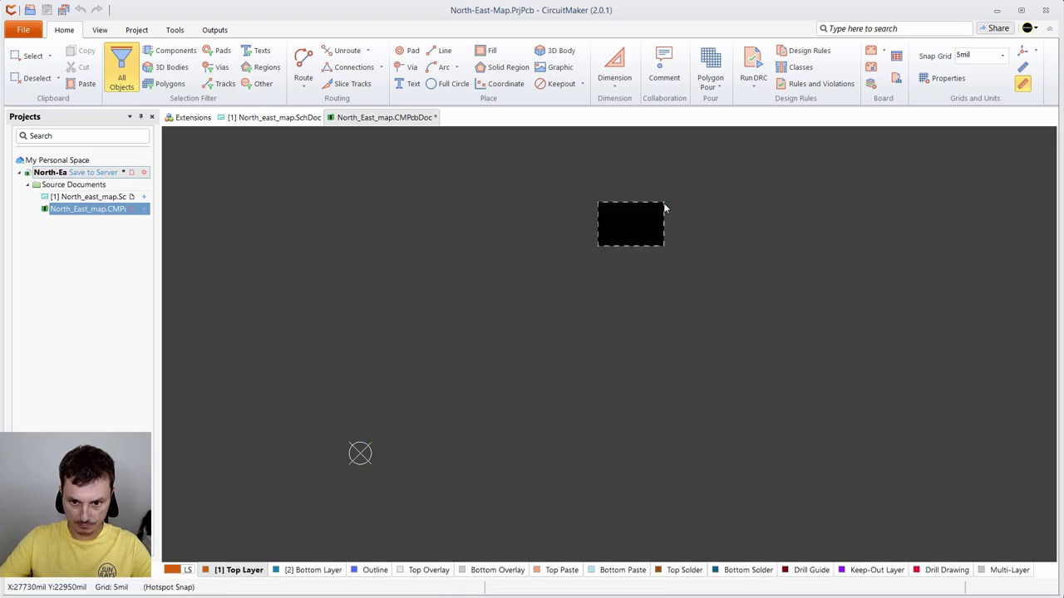
- Set the relative origin at the upper-left corner of the board shape
{"action": "left_click_drag", "start_coordinate": [725, 202], "coordinate": [672, 290]}
{"action": "scroll", "coordinate": [570, 306], "scroll_direction": "up", "scroll_amount": 5}
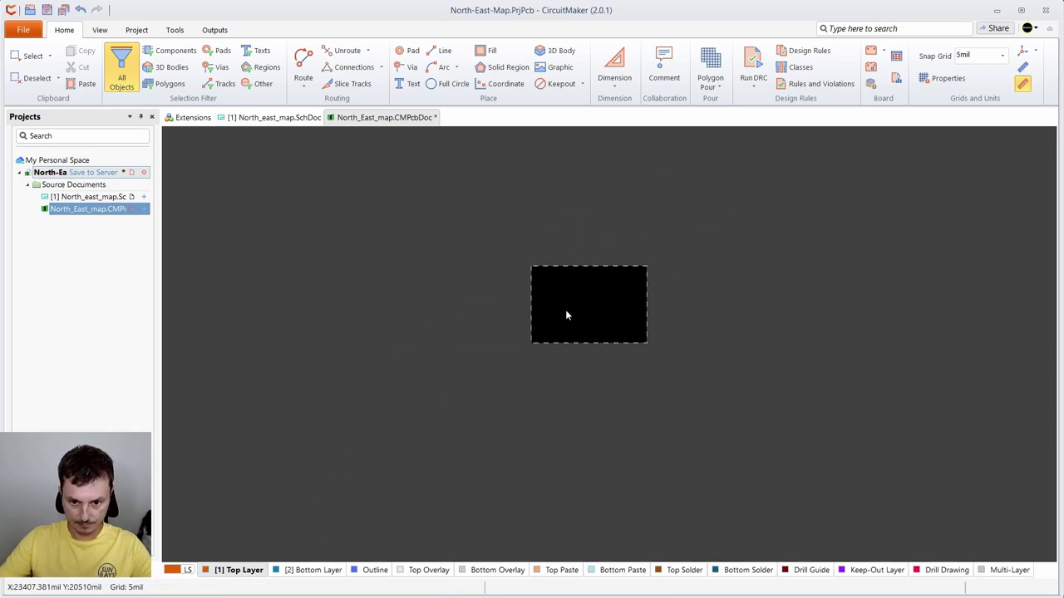
{"action": "scroll", "coordinate": [577, 293], "scroll_direction": "up", "scroll_amount": 1}
{"action": "left_click_drag", "start_coordinate": [785, 214], "coordinate": [752, 251]}
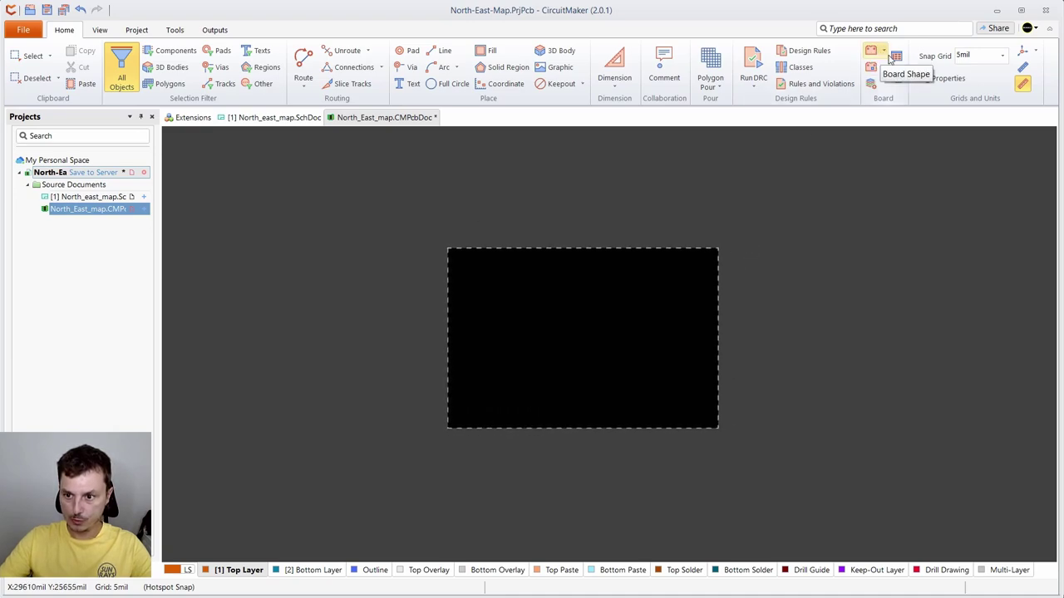
{"action": "left_click", "coordinate": [1024, 53]}
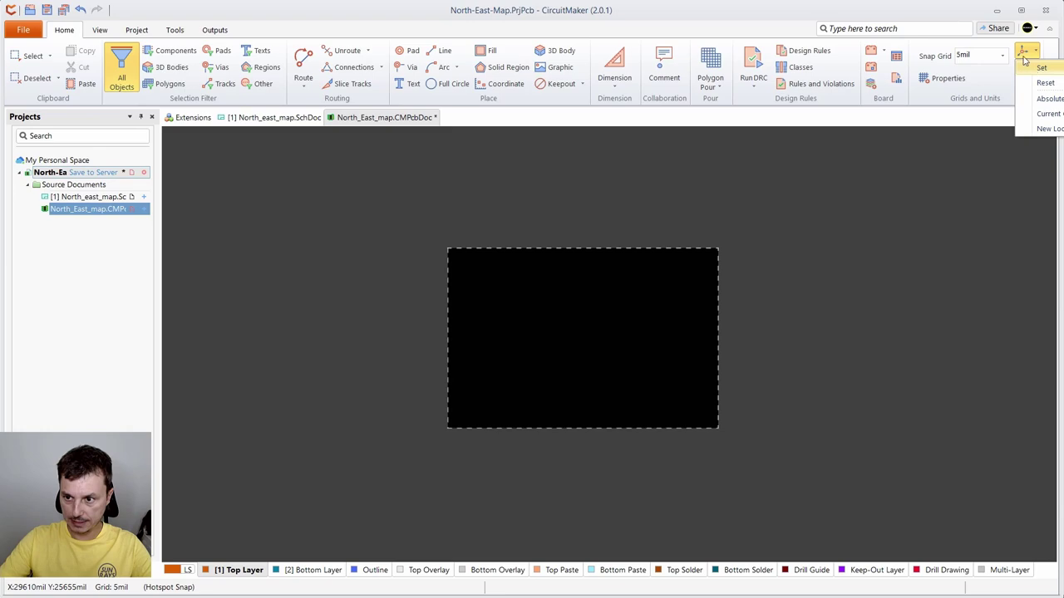
{"action": "left_click", "coordinate": [1042, 70]}
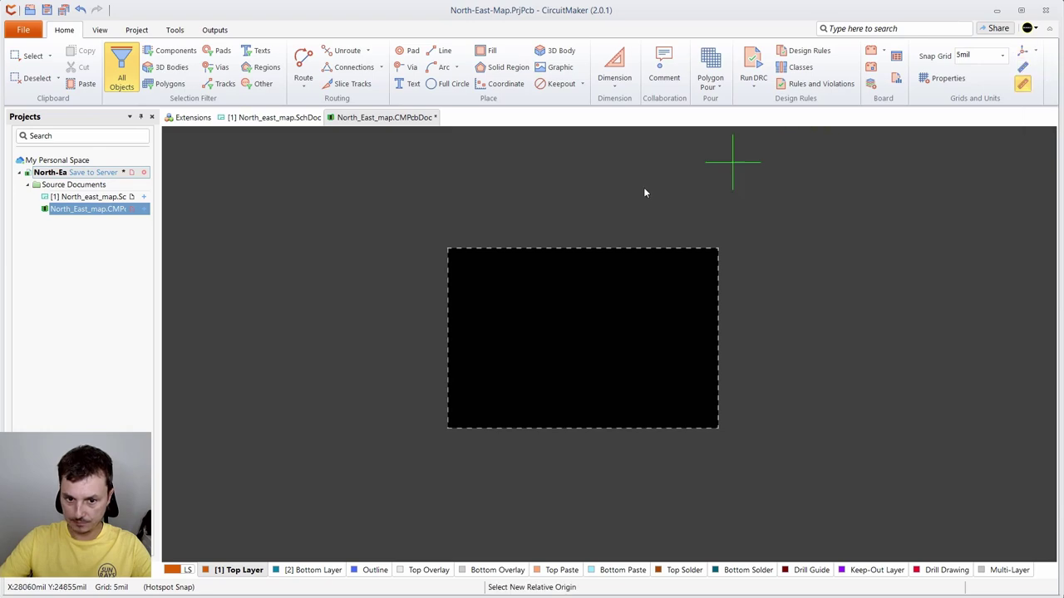
{"action": "scroll", "coordinate": [440, 257], "scroll_direction": "up", "scroll_amount": 4}
{"action": "scroll", "coordinate": [441, 258], "scroll_direction": "up", "scroll_amount": 3}
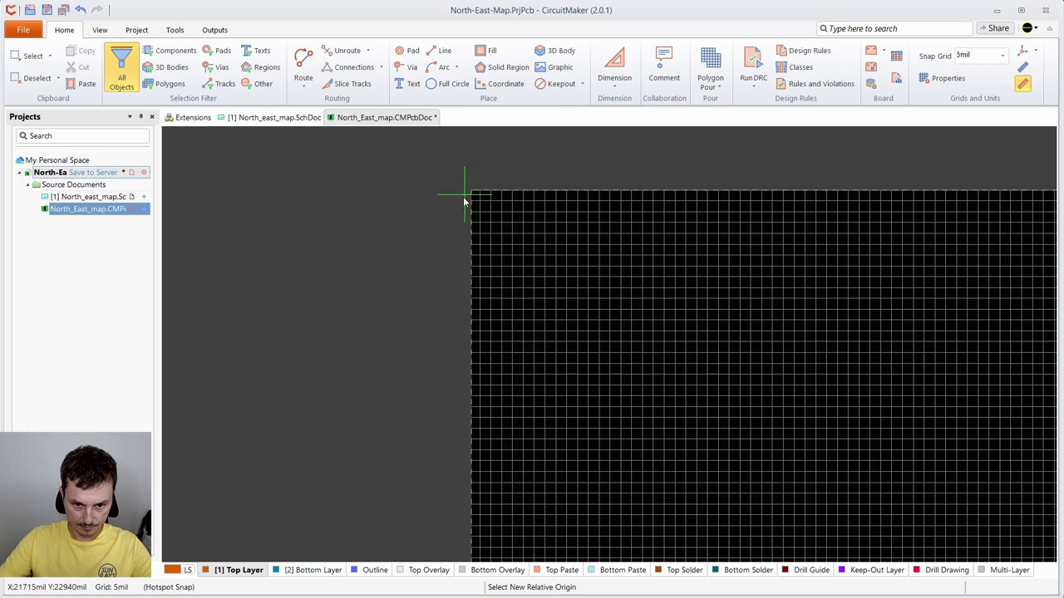
{"action": "scroll", "coordinate": [469, 197], "scroll_direction": "up", "scroll_amount": 3}
{"action": "left_click", "coordinate": [488, 179]}
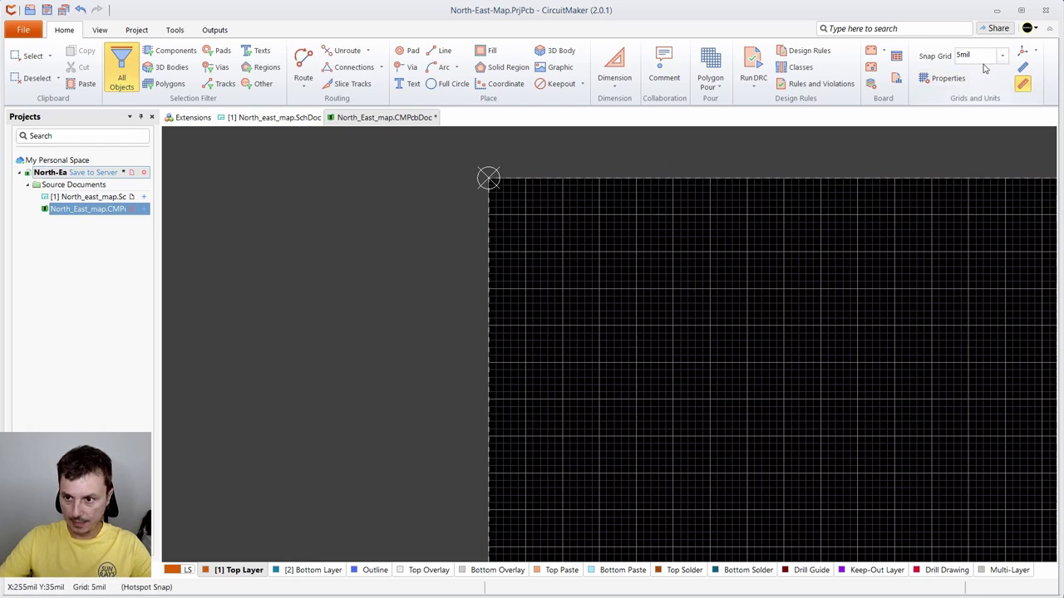
- Switch the PCB units to metric and set the snap grid to 1.000 mm
{"action": "left_click", "coordinate": [1023, 71]}
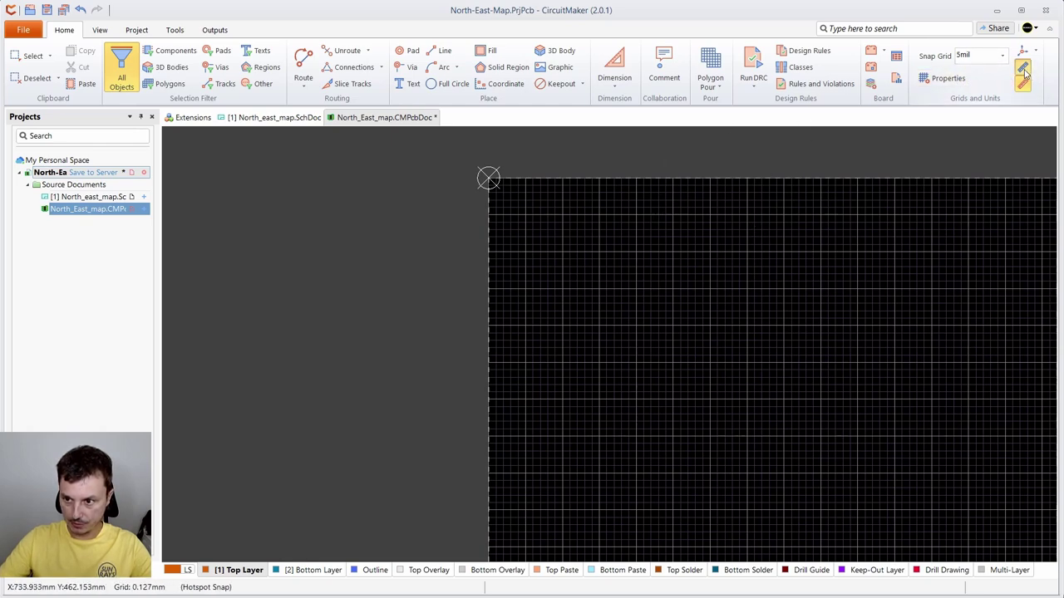
{"action": "left_click", "coordinate": [1003, 57]}
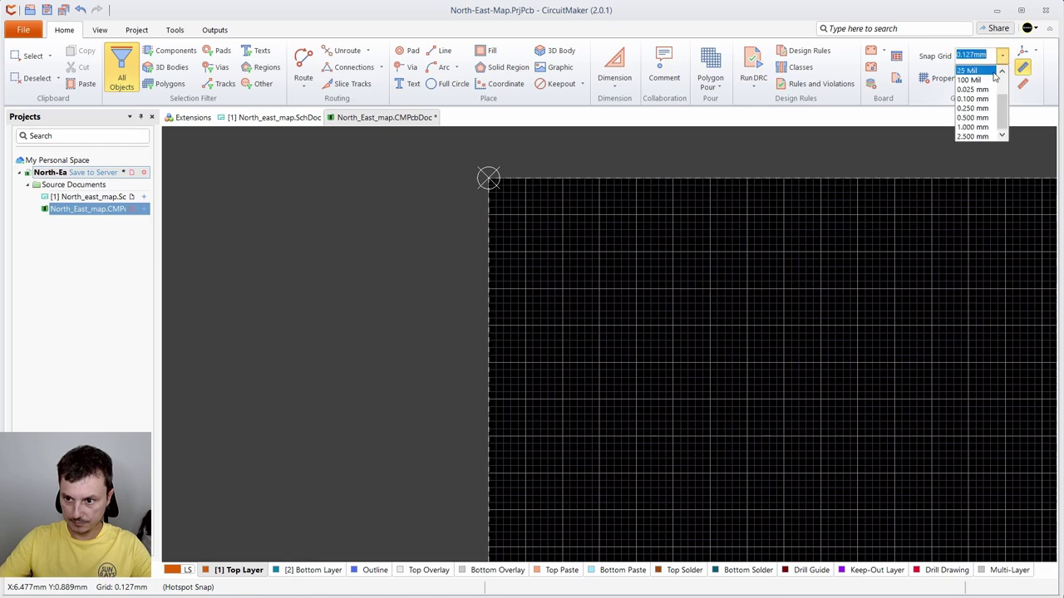
{"action": "left_click", "coordinate": [970, 127]}
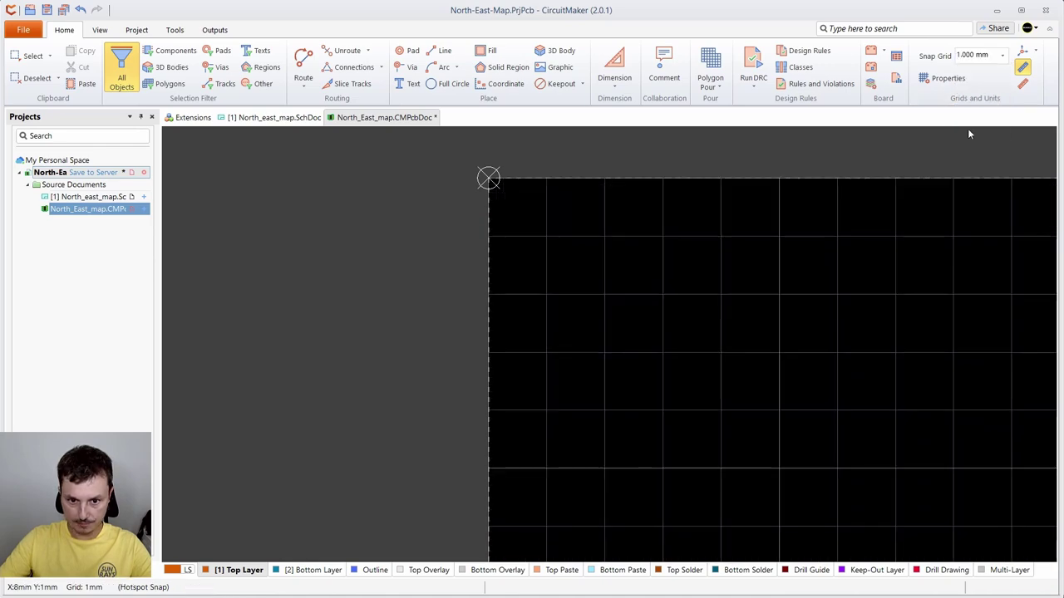
- Edit the board shape, widening it to about 167 mm at its right edge, and leave board shape editing
{"action": "scroll", "coordinate": [692, 270], "scroll_direction": "up", "scroll_amount": 5}
{"action": "scroll", "coordinate": [693, 270], "scroll_direction": "down", "scroll_amount": 3}
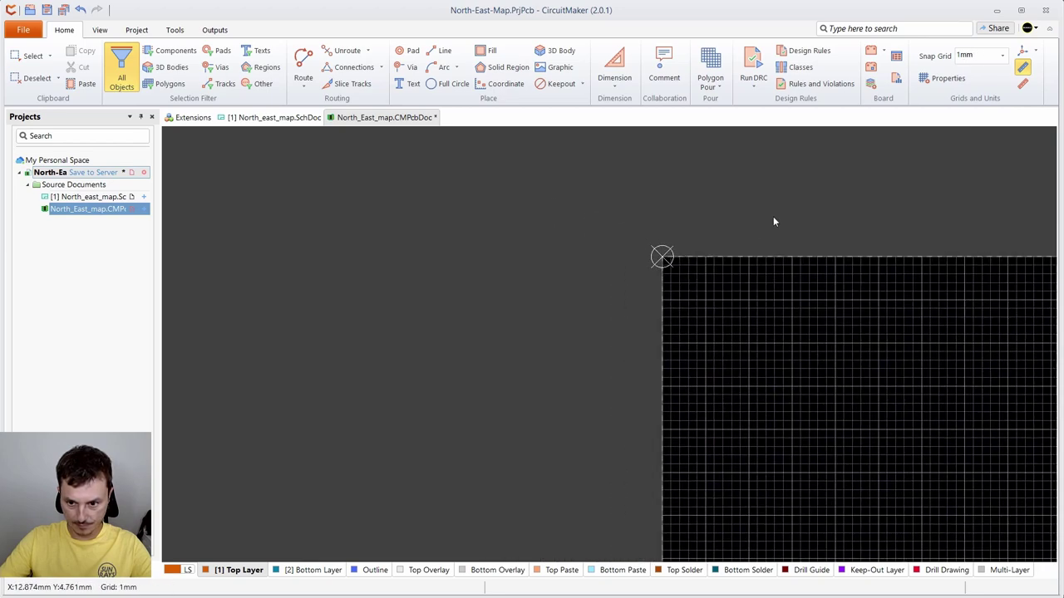
{"action": "scroll", "coordinate": [767, 226], "scroll_direction": "down", "scroll_amount": 3}
{"action": "left_click_drag", "start_coordinate": [846, 204], "coordinate": [476, 148]}
{"action": "scroll", "coordinate": [489, 227], "scroll_direction": "down", "scroll_amount": 2}
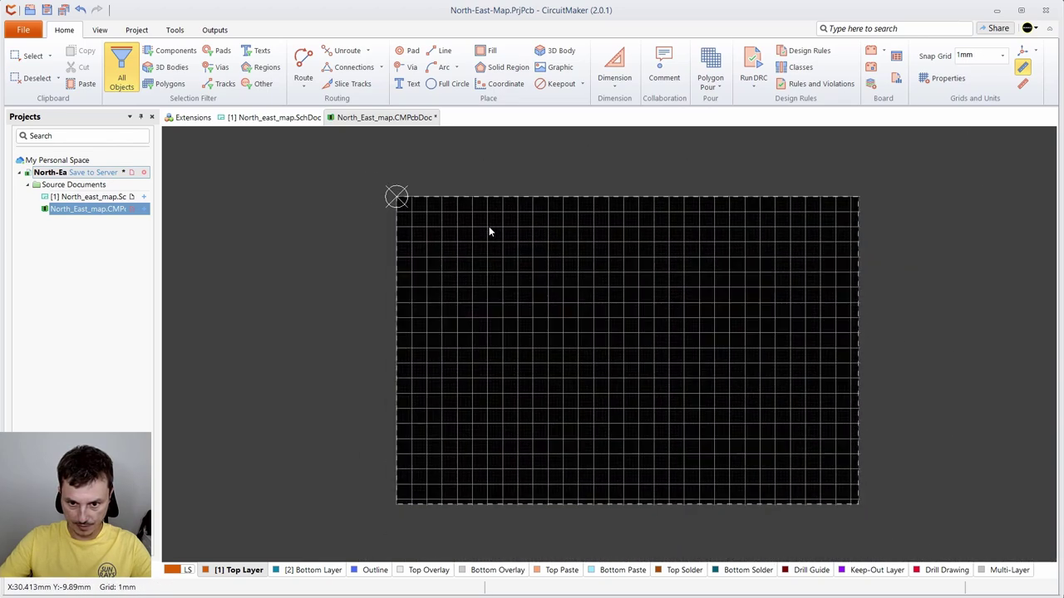
{"action": "scroll", "coordinate": [628, 233], "scroll_direction": "down", "scroll_amount": 1}
{"action": "left_click_drag", "start_coordinate": [608, 191], "coordinate": [519, 186]}
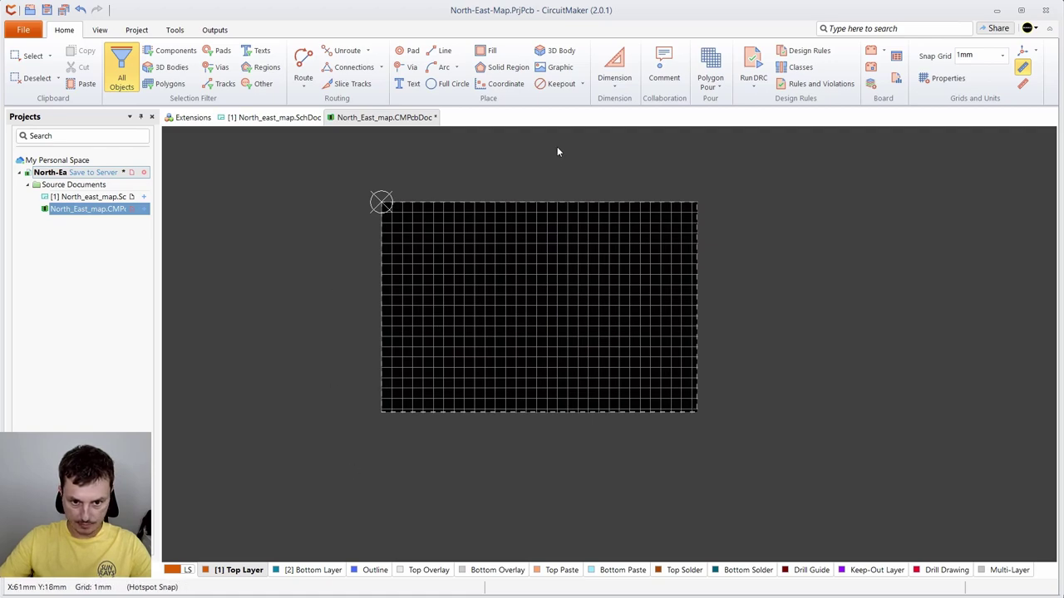
{"action": "left_click", "coordinate": [875, 56]}
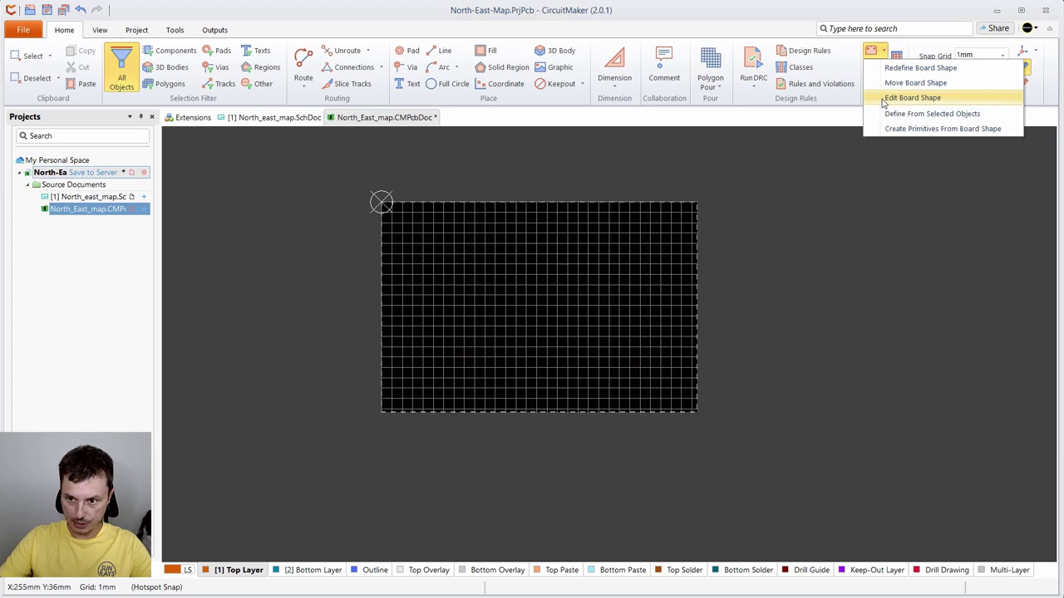
{"action": "left_click", "coordinate": [911, 98]}
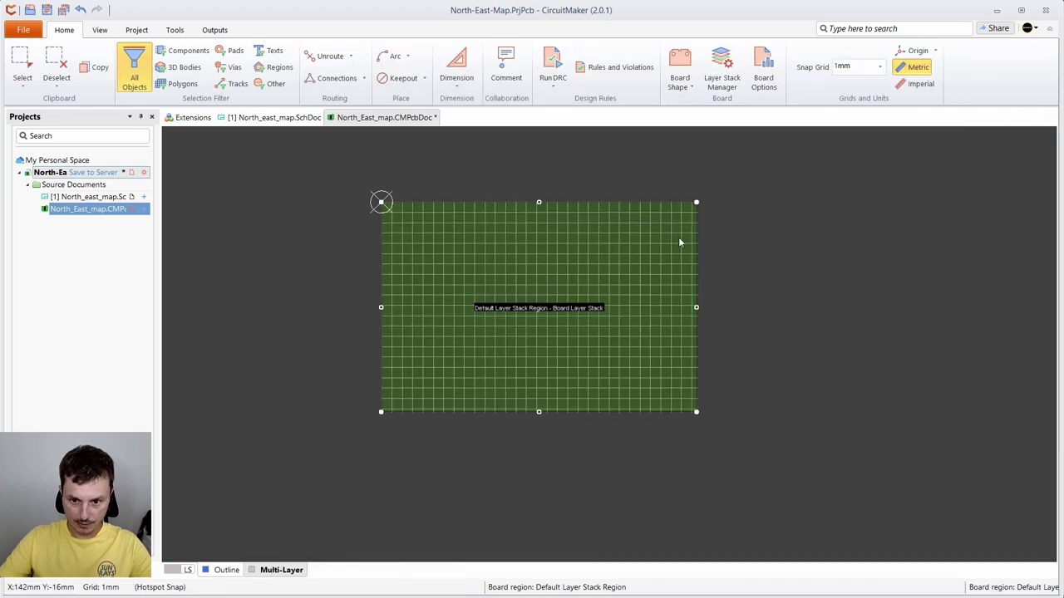
{"action": "left_click_drag", "start_coordinate": [699, 248], "coordinate": [728, 263]}
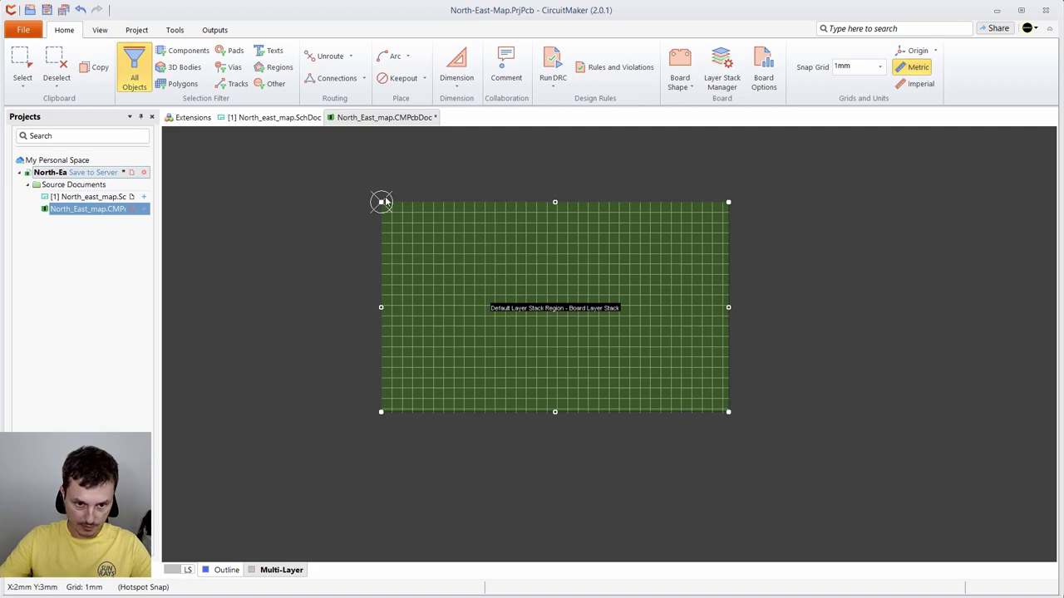
{"action": "left_click", "coordinate": [382, 202]}
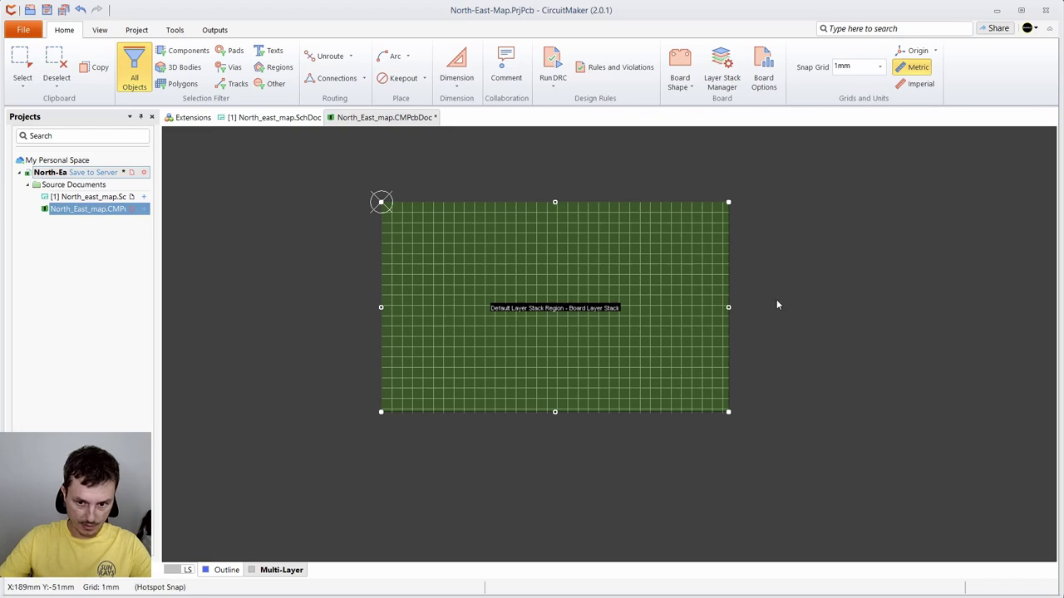
{"action": "left_click_drag", "start_coordinate": [740, 243], "coordinate": [745, 247]}
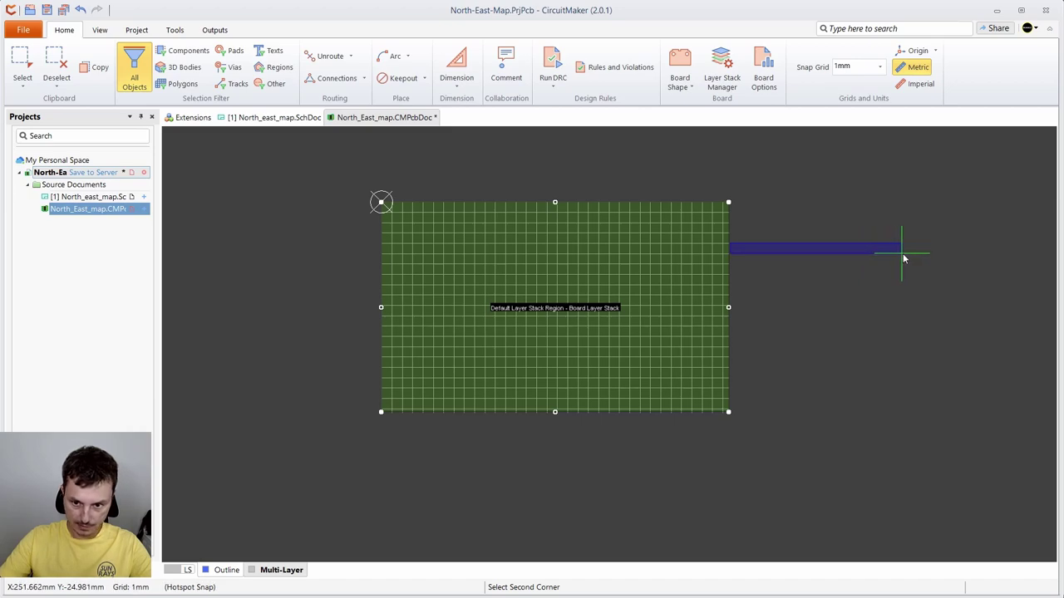
{"action": "key", "text": "Escape"}
{"action": "key", "text": "2"}
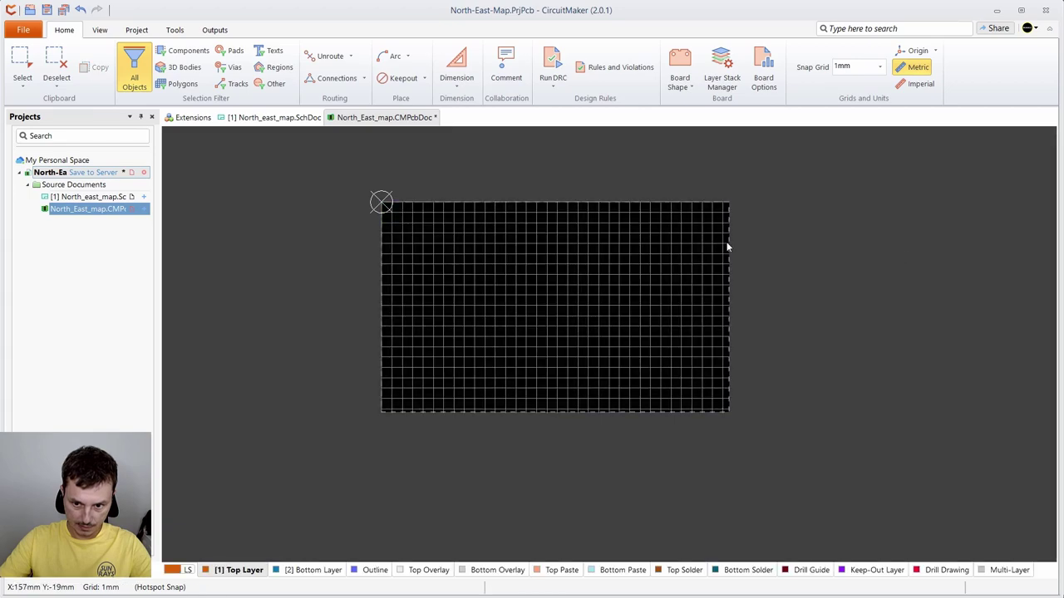
- Enlarge the board shape to a square of about 250 × 250 mm by extending its right and lower edges
{"action": "left_click", "coordinate": [873, 51]}
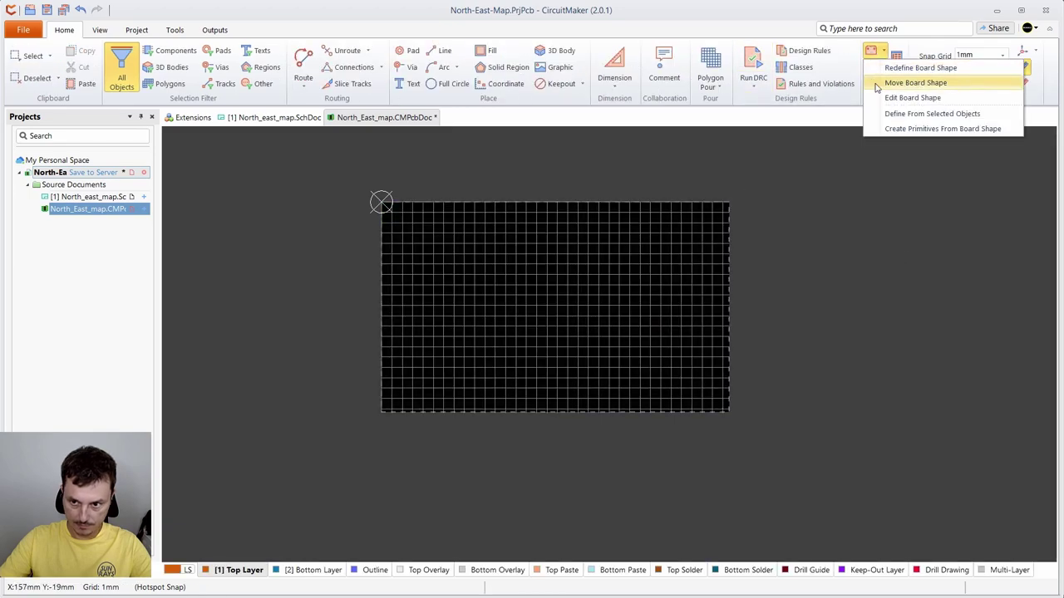
{"action": "left_click", "coordinate": [886, 99]}
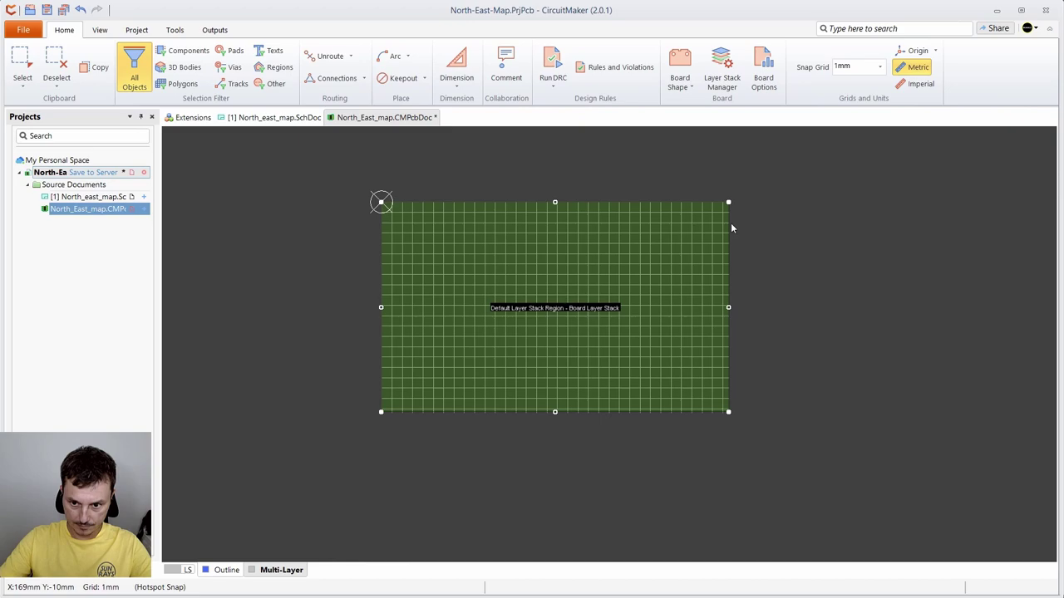
{"action": "left_click_drag", "start_coordinate": [728, 226], "coordinate": [899, 242]}
{"action": "scroll", "coordinate": [835, 364], "scroll_direction": "down", "scroll_amount": 3}
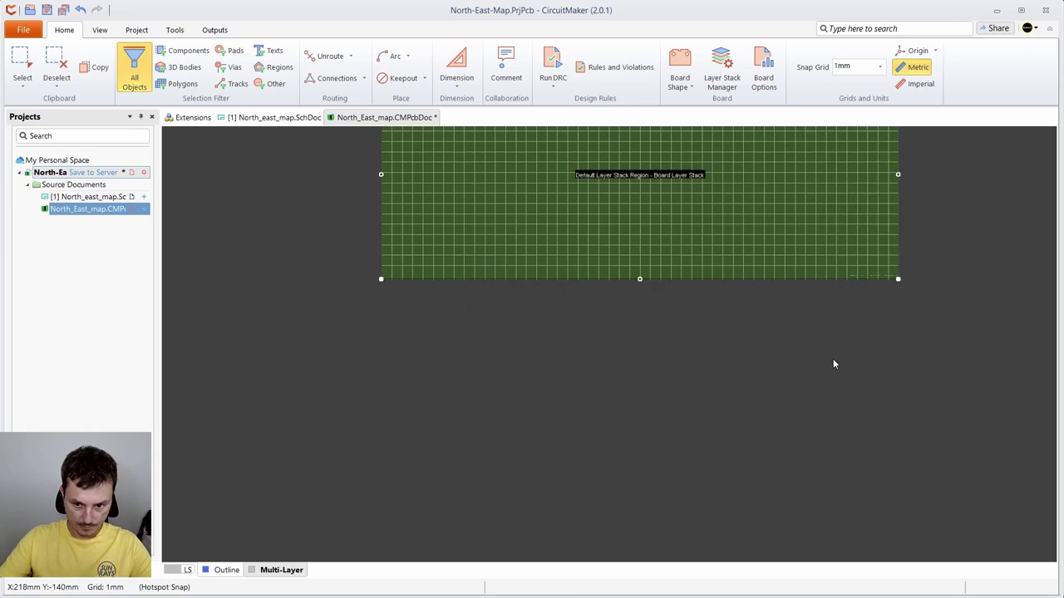
{"action": "left_click_drag", "start_coordinate": [691, 281], "coordinate": [711, 243]}
{"action": "scroll", "coordinate": [708, 301], "scroll_direction": "up", "scroll_amount": 10}
{"action": "scroll", "coordinate": [708, 300], "scroll_direction": "down", "scroll_amount": 3}
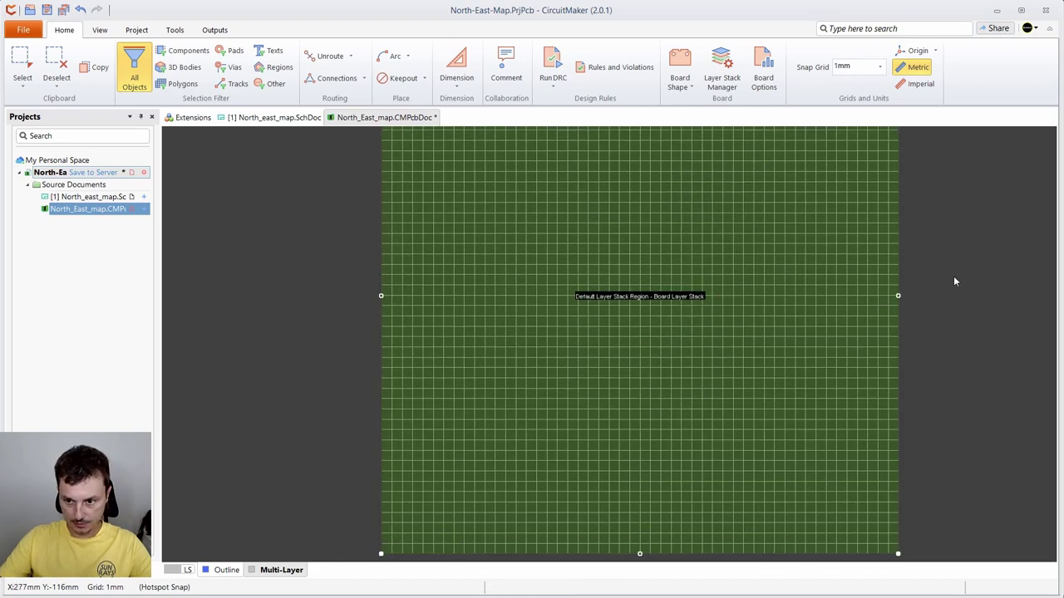
{"action": "key", "text": "2"}
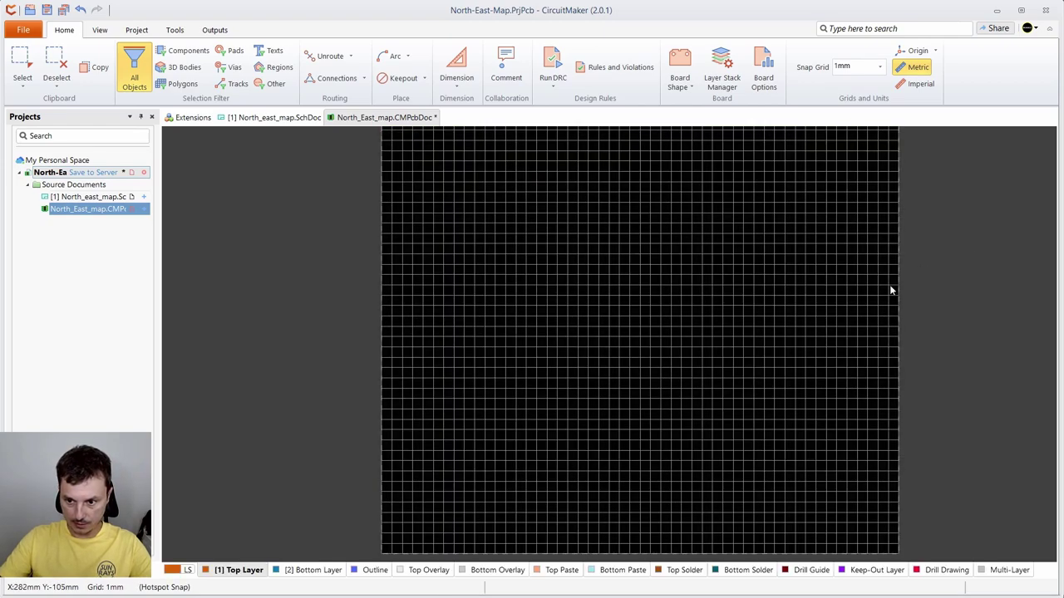
- Examine the complete resized board outline and the component arrangement on the North_east_map schematic sheet
{"action": "scroll", "coordinate": [890, 285], "scroll_direction": "down", "scroll_amount": 5}
{"action": "left_click_drag", "start_coordinate": [944, 261], "coordinate": [805, 303]}
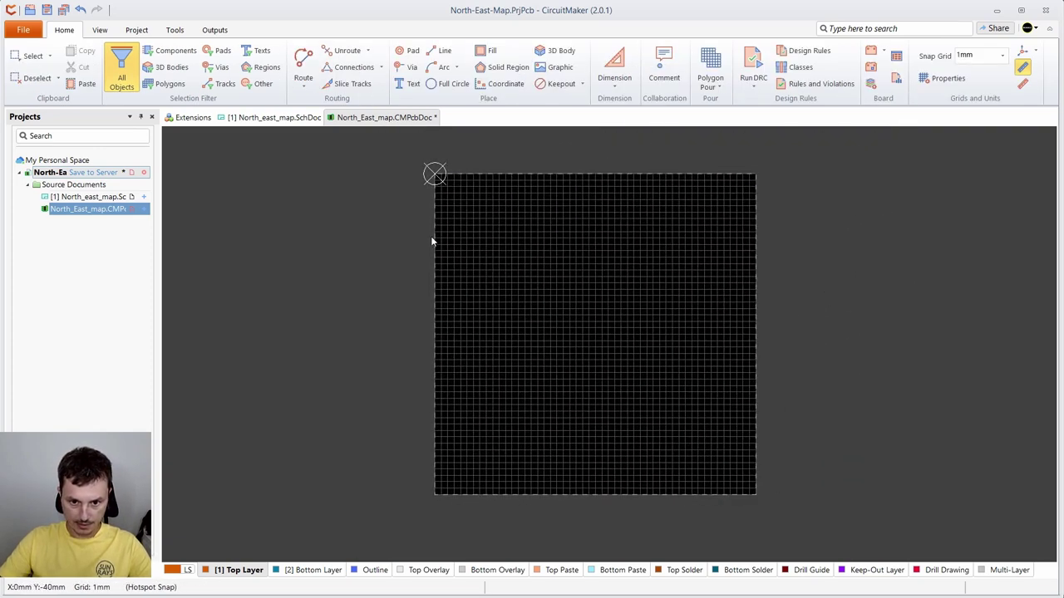
{"action": "scroll", "coordinate": [716, 257], "scroll_direction": "down", "scroll_amount": 1}
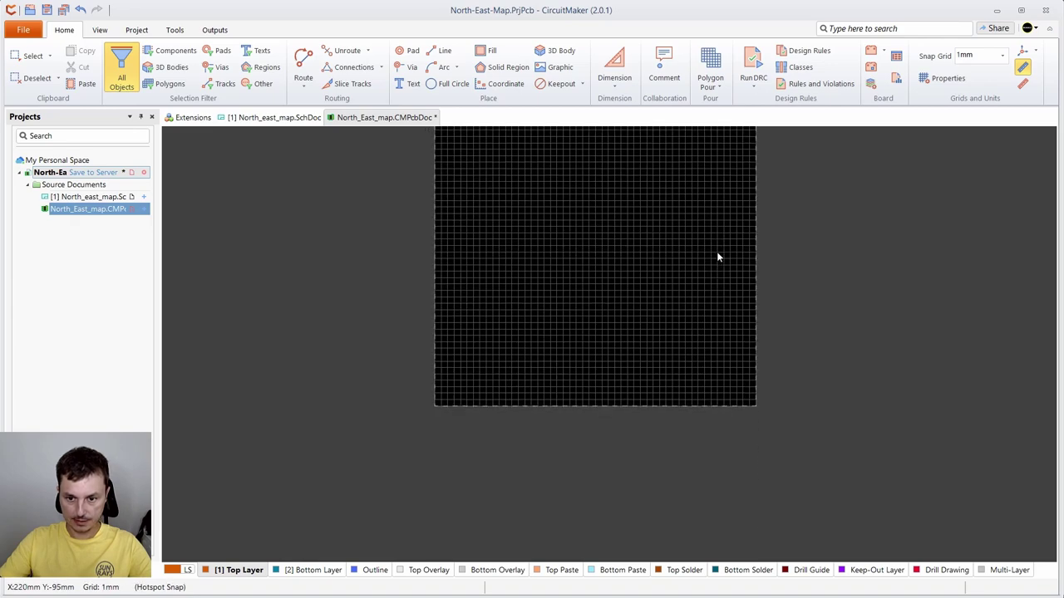
{"action": "scroll", "coordinate": [717, 256], "scroll_direction": "up", "scroll_amount": 3}
{"action": "scroll", "coordinate": [717, 257], "scroll_direction": "down", "scroll_amount": 1}
{"action": "scroll", "coordinate": [717, 257], "scroll_direction": "up", "scroll_amount": 1}
{"action": "scroll", "coordinate": [709, 283], "scroll_direction": "down", "scroll_amount": 3}
{"action": "scroll", "coordinate": [701, 292], "scroll_direction": "up", "scroll_amount": 1}
{"action": "scroll", "coordinate": [700, 286], "scroll_direction": "down", "scroll_amount": 2}
{"action": "scroll", "coordinate": [699, 287], "scroll_direction": "up", "scroll_amount": 1}
{"action": "left_click_drag", "start_coordinate": [778, 261], "coordinate": [756, 267]}
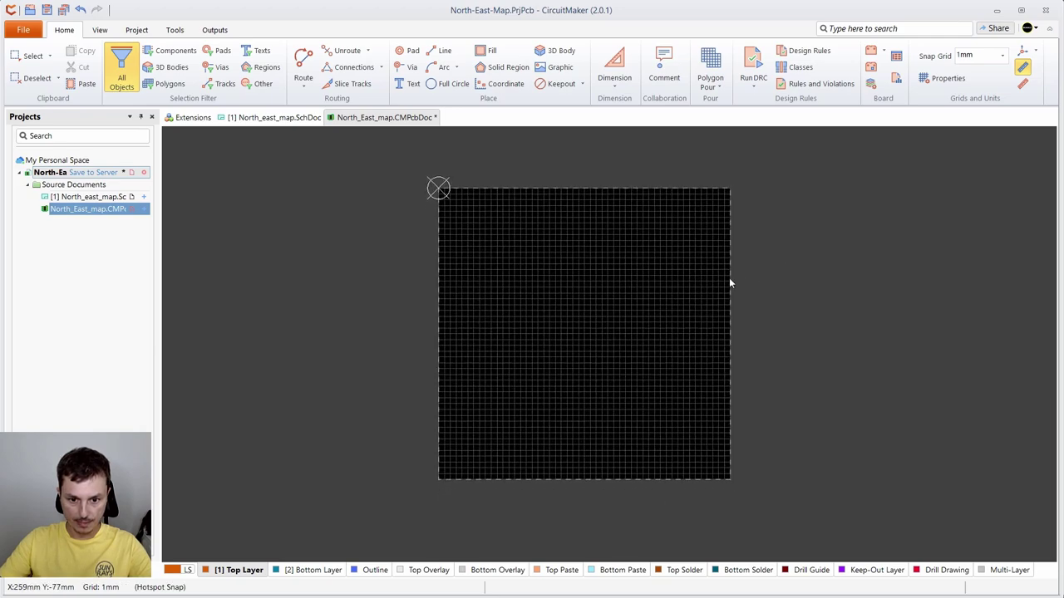
{"action": "left_click", "coordinate": [290, 119]}
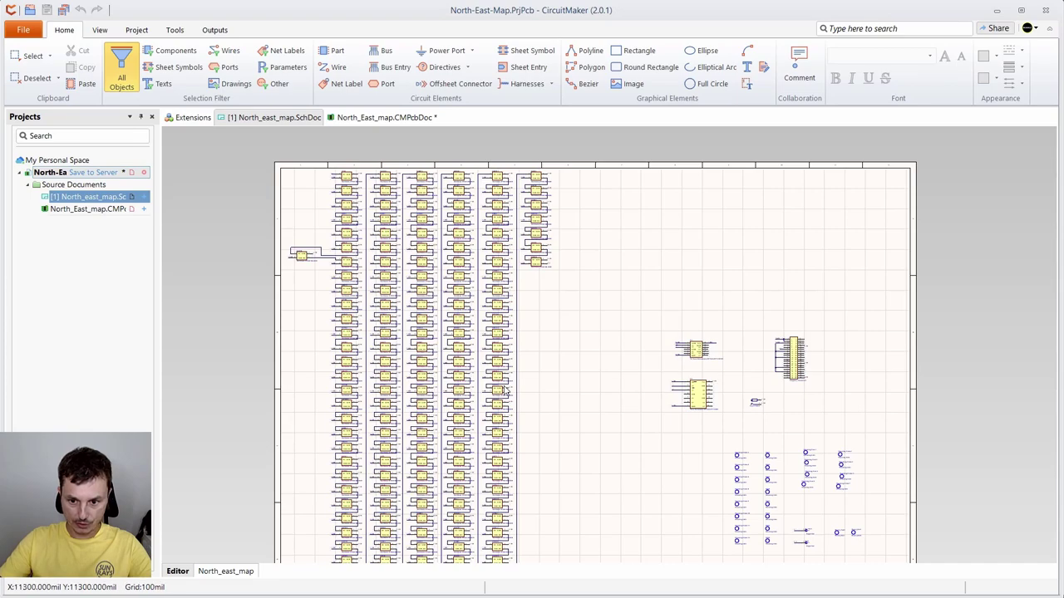
{"action": "scroll", "coordinate": [898, 487], "scroll_direction": "down", "scroll_amount": 3}
{"action": "scroll", "coordinate": [897, 488], "scroll_direction": "up", "scroll_amount": 3}
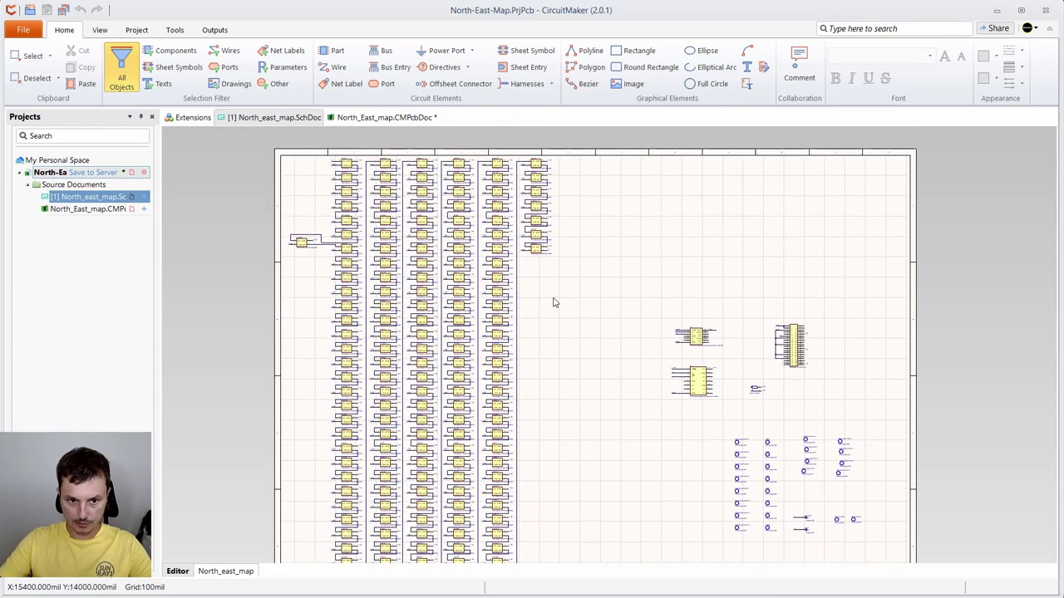
{"action": "left_click", "coordinate": [378, 119]}
{"action": "left_click", "coordinate": [378, 119]}
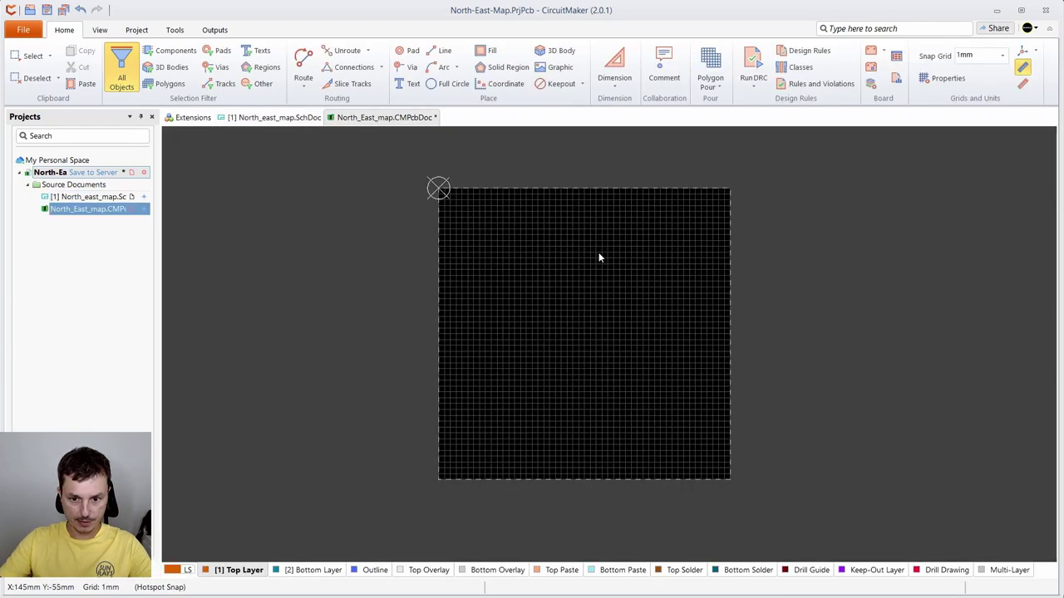
- Save the North_East_map.CMPcbDoc document
{"action": "right_click", "coordinate": [374, 117]}
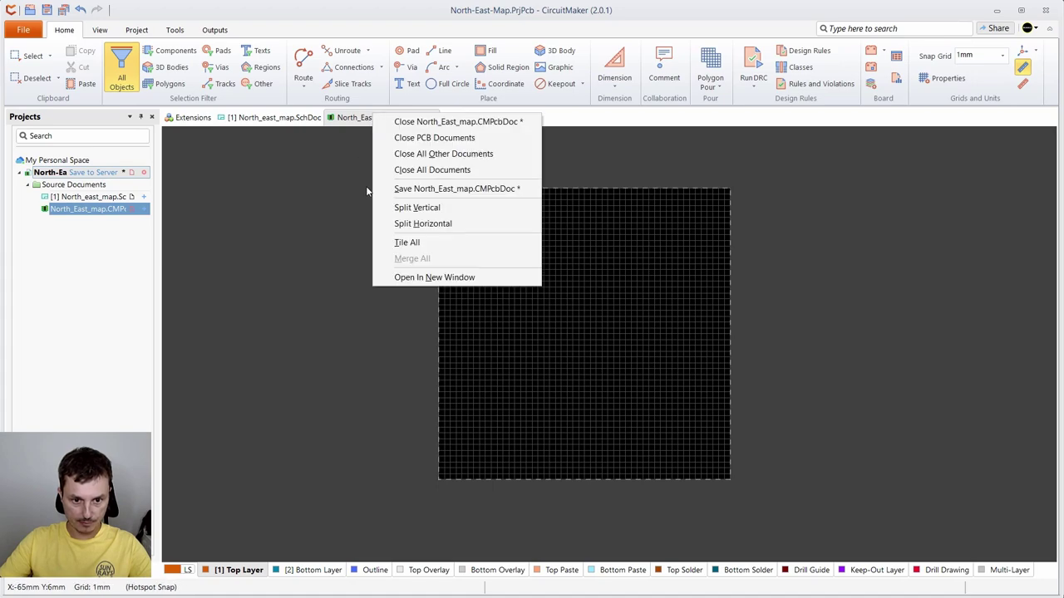
{"action": "left_click", "coordinate": [339, 179]}
{"action": "key", "text": "ctrl+s"}
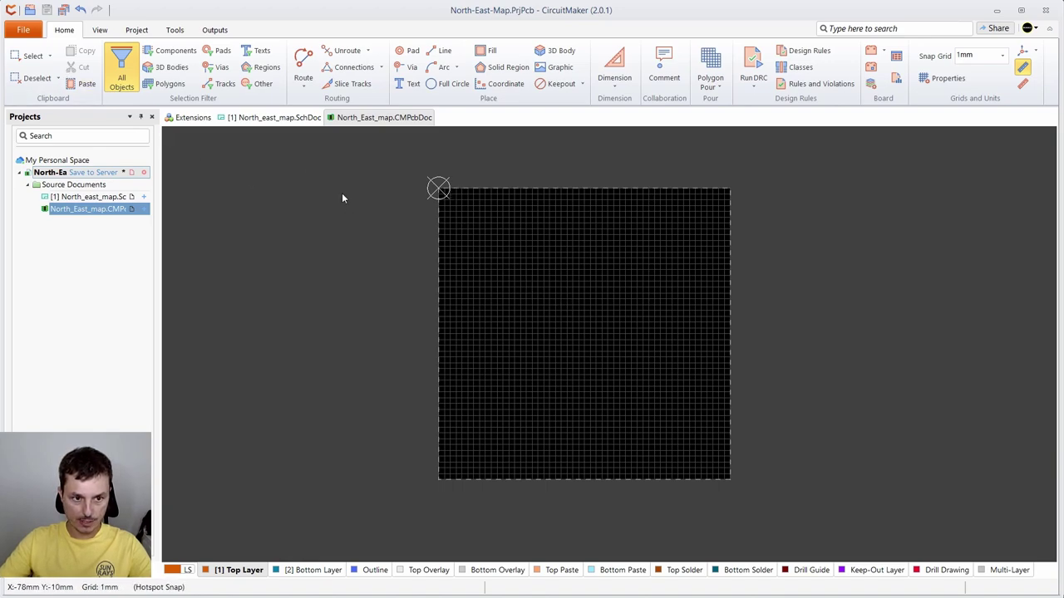
- Import the schematic changes into North_East_map.CMPcbDoc, validating and executing all changes in the Engineering Change Order
{"action": "left_click", "coordinate": [133, 31]}
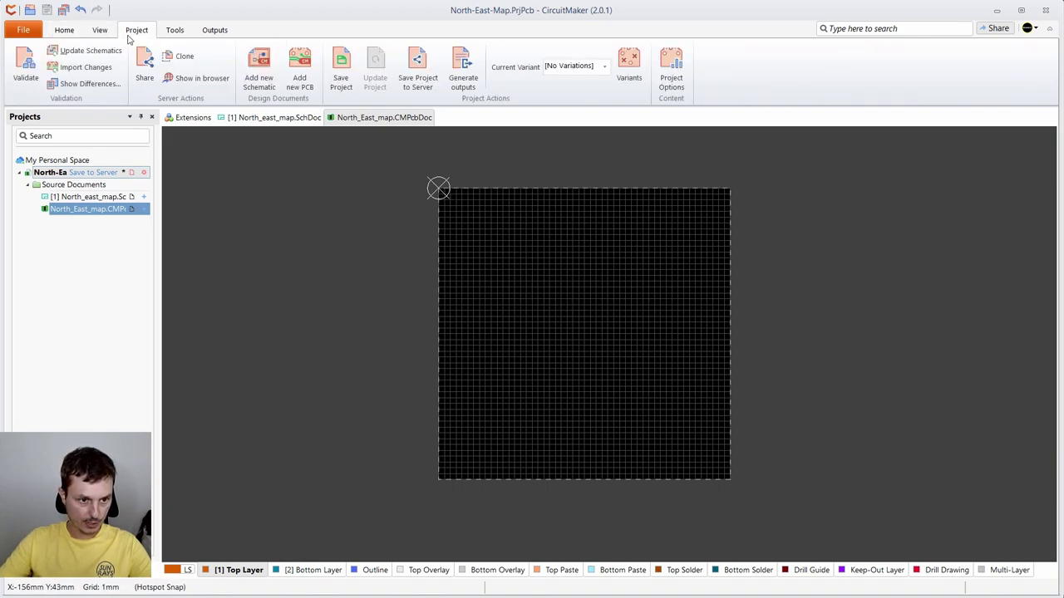
{"action": "left_click", "coordinate": [80, 74]}
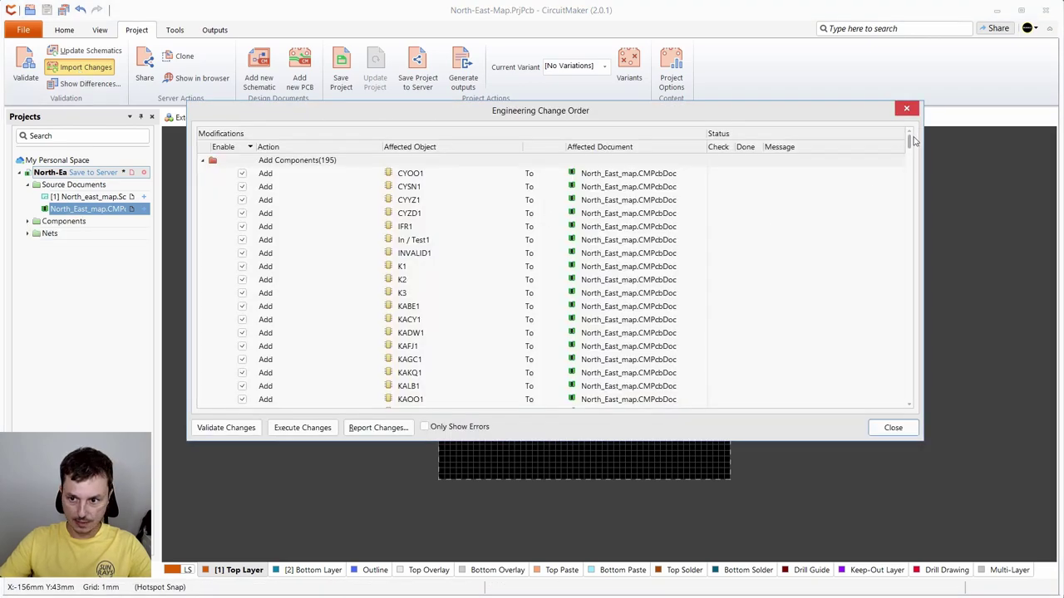
{"action": "left_click_drag", "start_coordinate": [907, 141], "coordinate": [928, 124]}
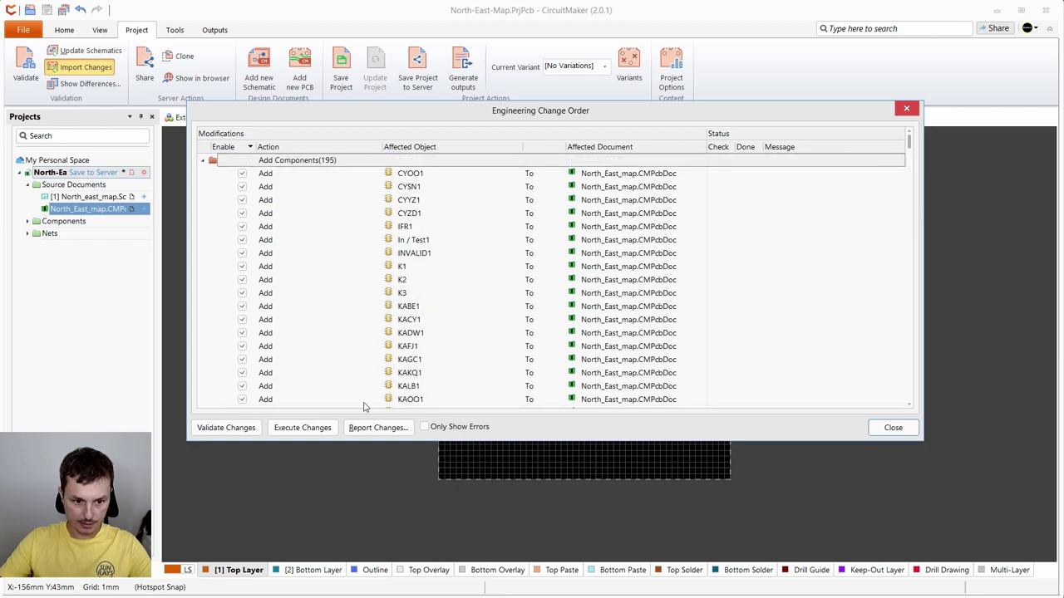
{"action": "left_click", "coordinate": [230, 433]}
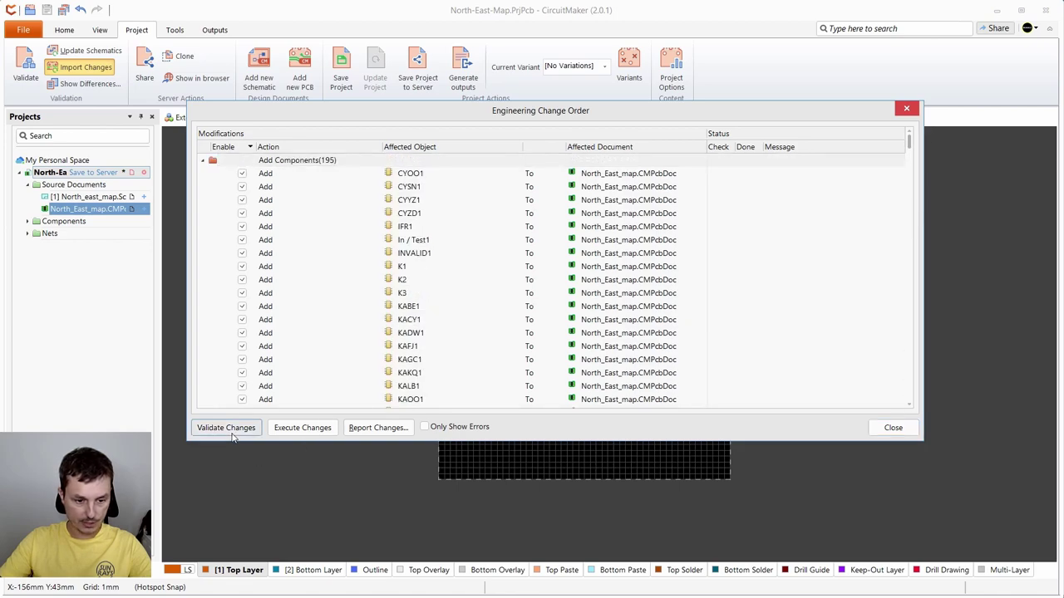
{"action": "left_click_drag", "start_coordinate": [910, 142], "coordinate": [928, 126]}
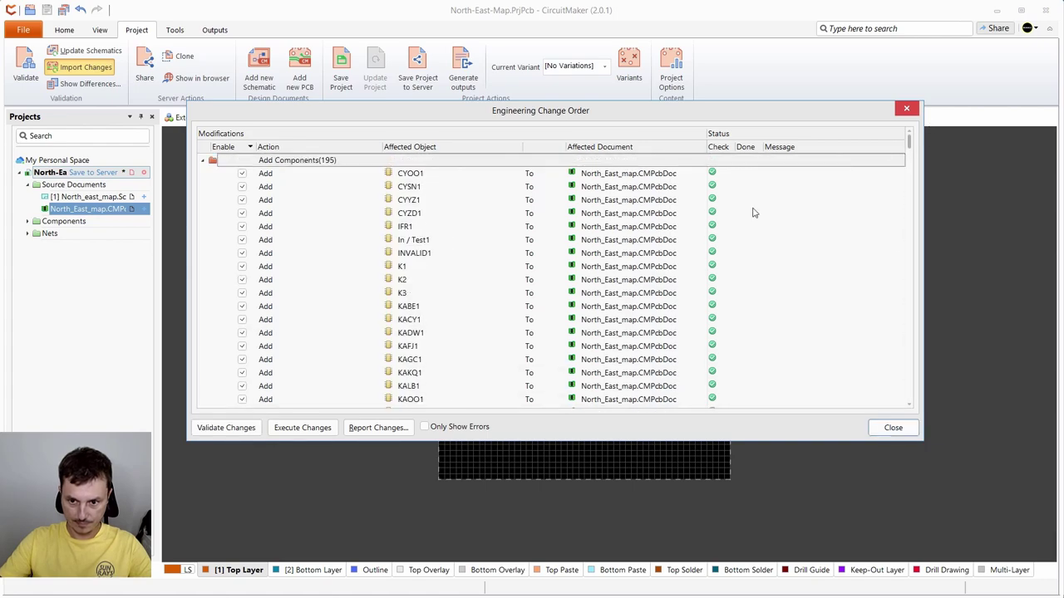
{"action": "left_click", "coordinate": [308, 433]}
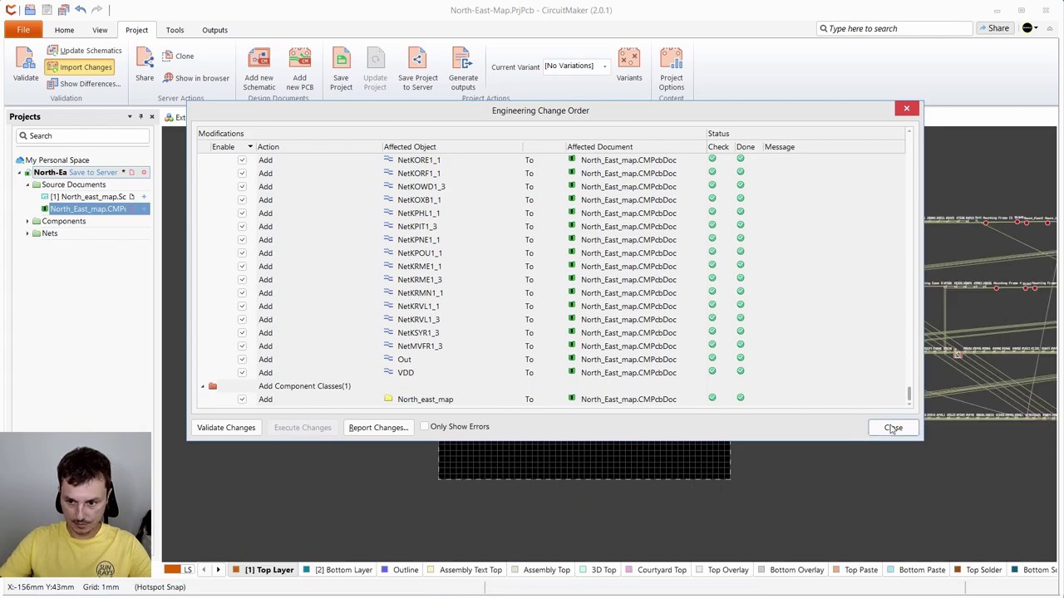
{"action": "left_click", "coordinate": [892, 429]}
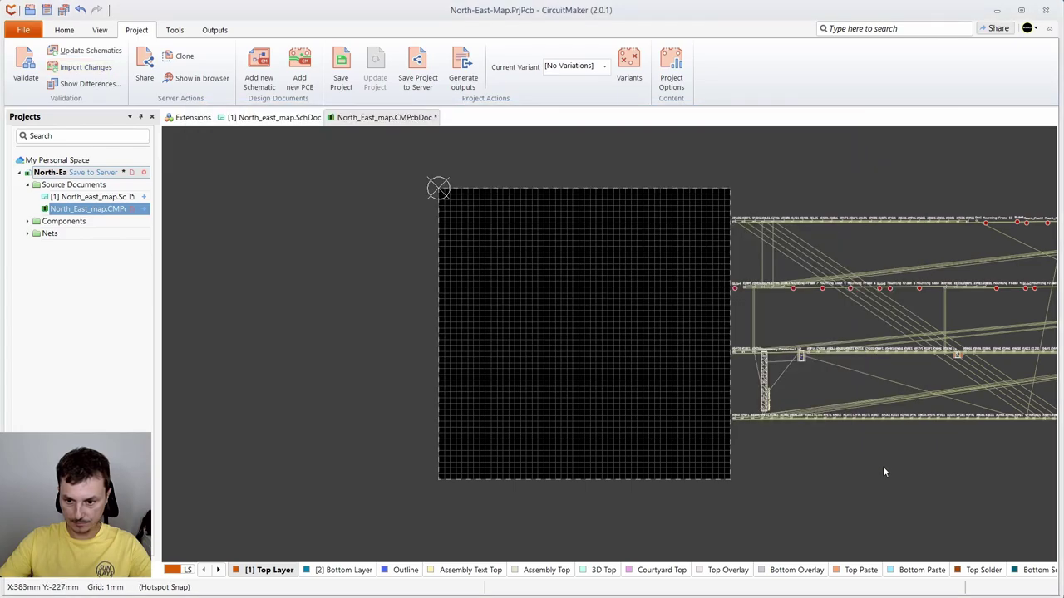
- Examine the imported component footprints beside the board, starting with the upper row near its right edge
{"action": "left_click_drag", "start_coordinate": [883, 466], "coordinate": [591, 494]}
{"action": "scroll", "coordinate": [582, 283], "scroll_direction": "up", "scroll_amount": 4}
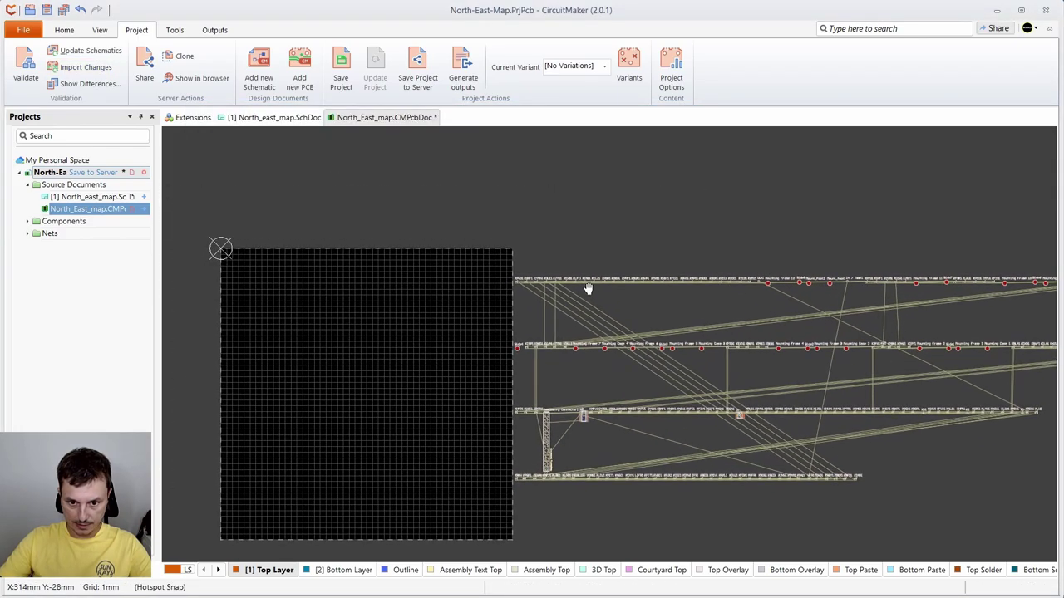
{"action": "scroll", "coordinate": [555, 279], "scroll_direction": "up", "scroll_amount": 3}
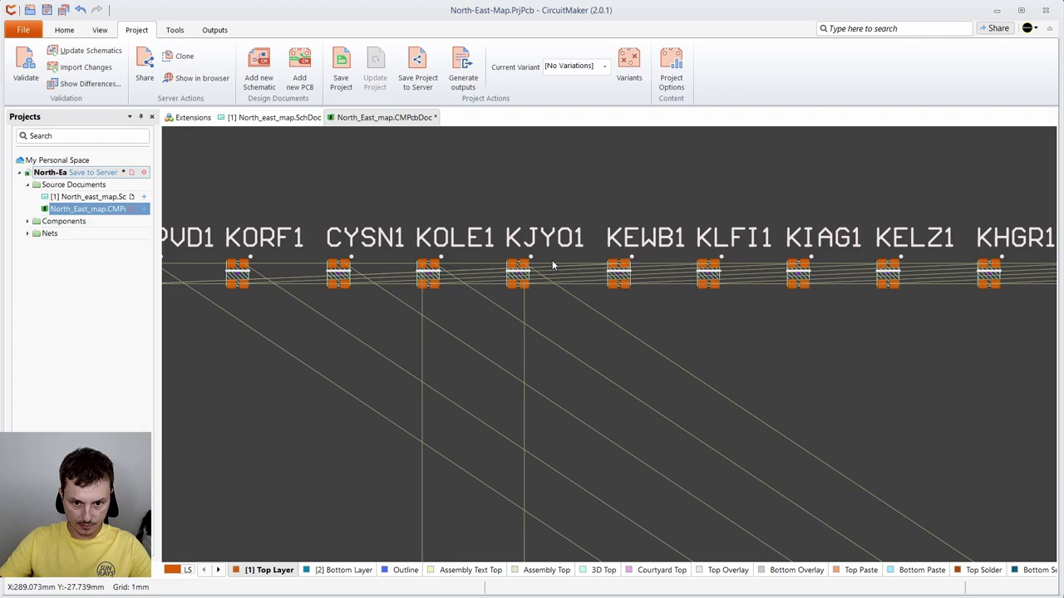
{"action": "left_click_drag", "start_coordinate": [374, 281], "coordinate": [787, 281]}
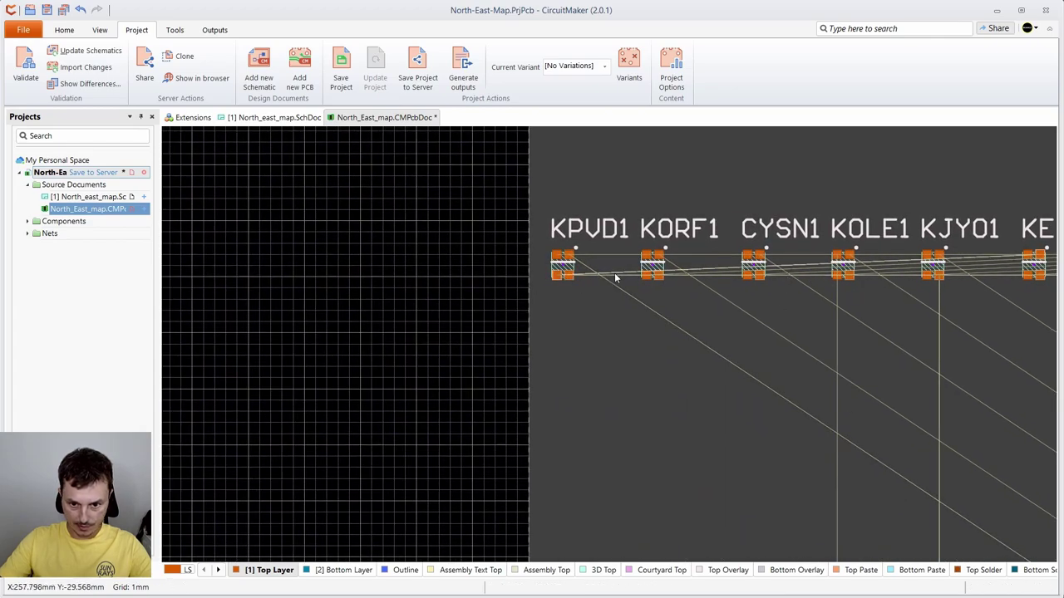
- Examine the mounting frame pads in the second row and the Raspberry Connector1 and U2 footprints in the row beneath them
{"action": "scroll", "coordinate": [713, 403], "scroll_direction": "down", "scroll_amount": 2}
{"action": "scroll", "coordinate": [714, 408], "scroll_direction": "down", "scroll_amount": 1}
{"action": "left_click_drag", "start_coordinate": [719, 438], "coordinate": [504, 205]}
{"action": "scroll", "coordinate": [617, 246], "scroll_direction": "up", "scroll_amount": 2}
{"action": "scroll", "coordinate": [627, 258], "scroll_direction": "down", "scroll_amount": 2}
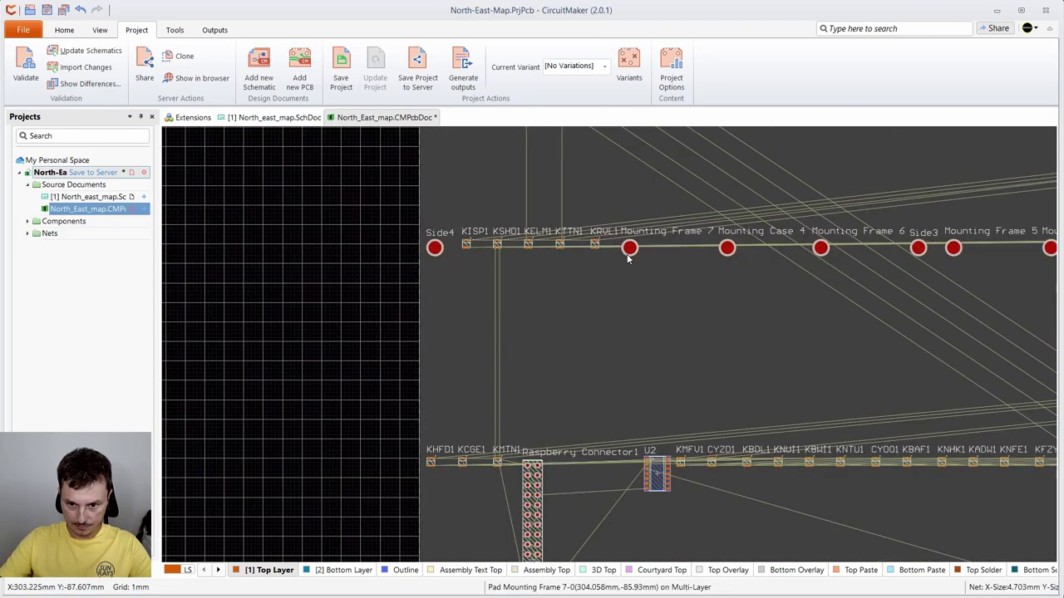
{"action": "left_click_drag", "start_coordinate": [641, 401], "coordinate": [640, 341]}
{"action": "scroll", "coordinate": [641, 316], "scroll_direction": "up", "scroll_amount": 2}
{"action": "scroll", "coordinate": [641, 320], "scroll_direction": "up", "scroll_amount": 3}
{"action": "scroll", "coordinate": [637, 316], "scroll_direction": "up", "scroll_amount": 2}
{"action": "scroll", "coordinate": [587, 349], "scroll_direction": "down", "scroll_amount": 2}
{"action": "scroll", "coordinate": [587, 349], "scroll_direction": "down", "scroll_amount": 1}
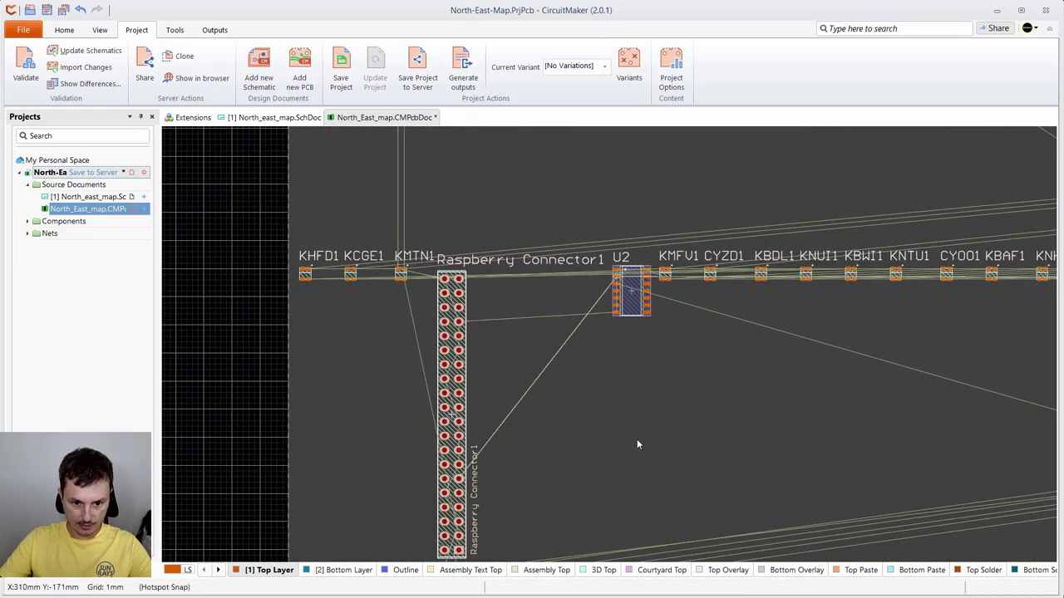
- Examine the remaining component rows to their far end, including the power connector footprint
{"action": "left_click_drag", "start_coordinate": [636, 440], "coordinate": [294, 190]}
{"action": "scroll", "coordinate": [509, 342], "scroll_direction": "down", "scroll_amount": 3}
{"action": "left_click_drag", "start_coordinate": [867, 300], "coordinate": [538, 401]}
{"action": "scroll", "coordinate": [722, 309], "scroll_direction": "up", "scroll_amount": 4}
{"action": "scroll", "coordinate": [722, 306], "scroll_direction": "down", "scroll_amount": 6}
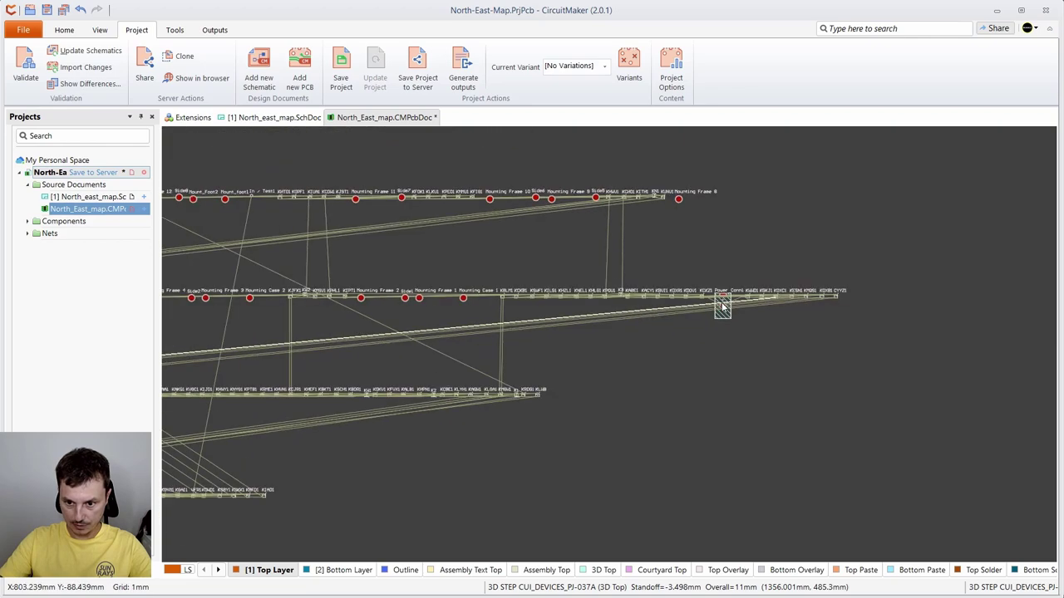
{"action": "left_click_drag", "start_coordinate": [600, 349], "coordinate": [1050, 346]}
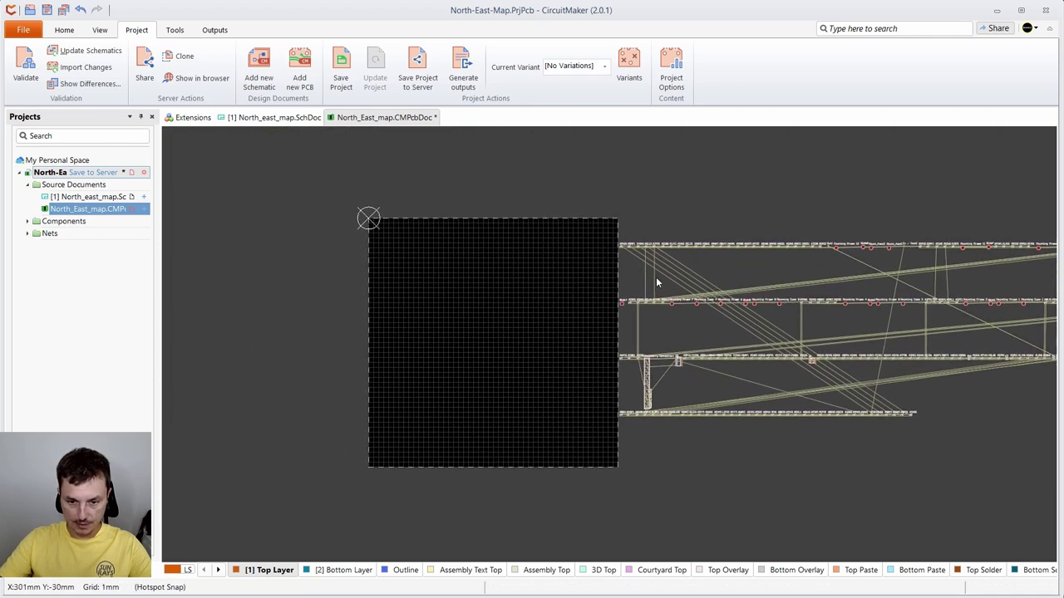
- Save the North_East_map.CMPcbDoc document with the imported components
{"action": "left_click_drag", "start_coordinate": [459, 181], "coordinate": [389, 156]}
{"action": "key", "text": "ctrl+s"}
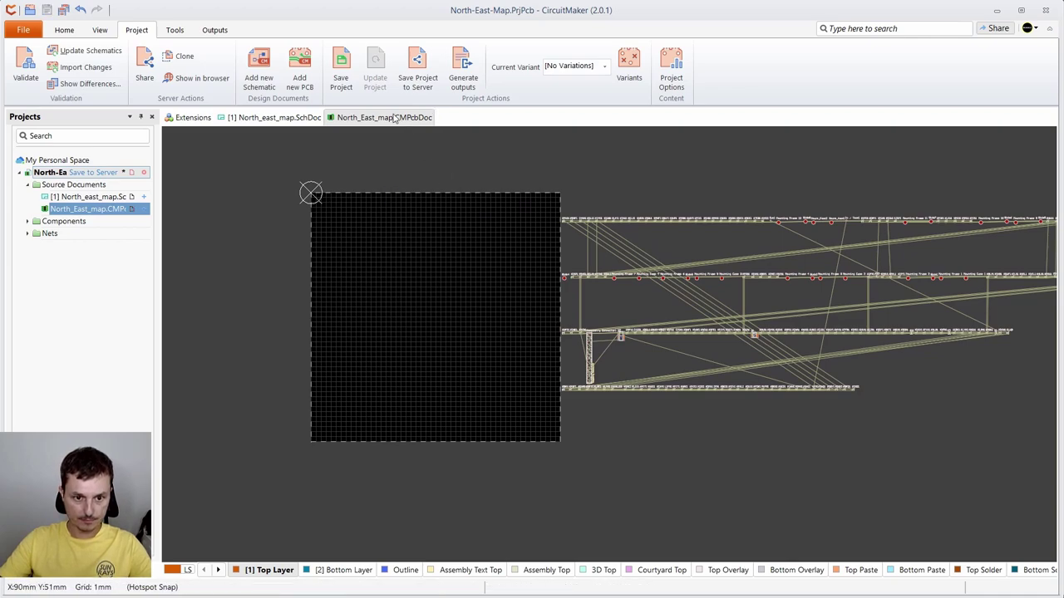
- Define a graphic placement area on the Top Layer from the board origin to the opposite corner at X 250 mm, Y -250 mm
{"action": "left_click", "coordinate": [64, 30]}
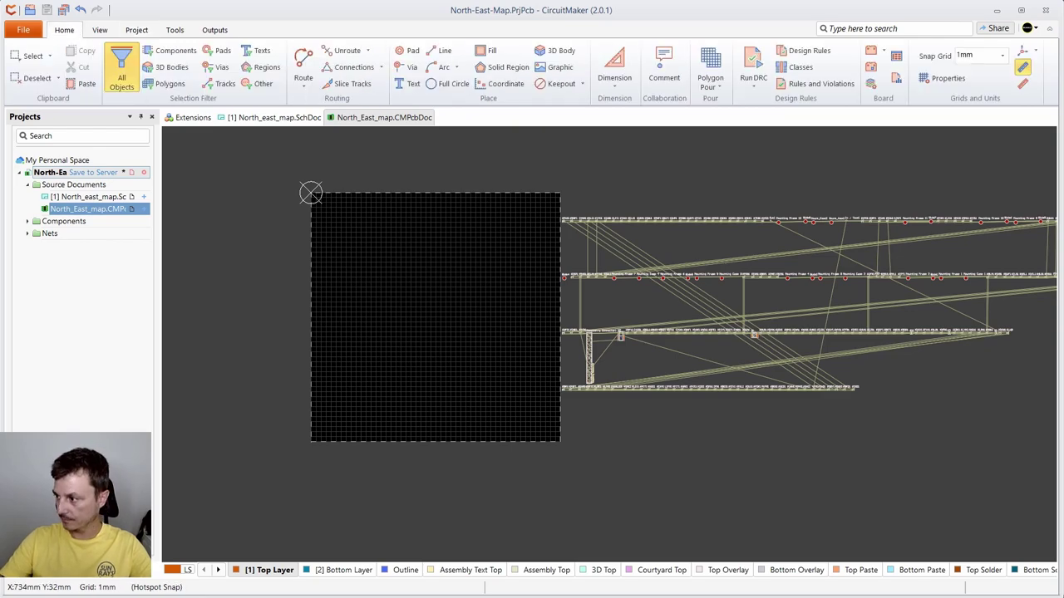
{"action": "left_click_drag", "start_coordinate": [854, 133], "coordinate": [899, 138]}
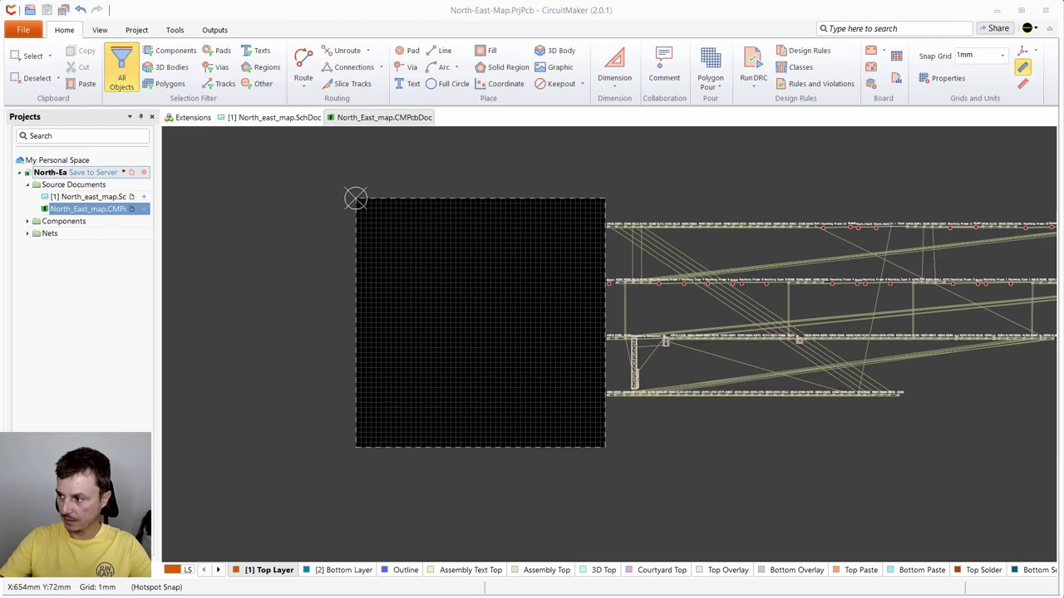
{"action": "left_click", "coordinate": [558, 70]}
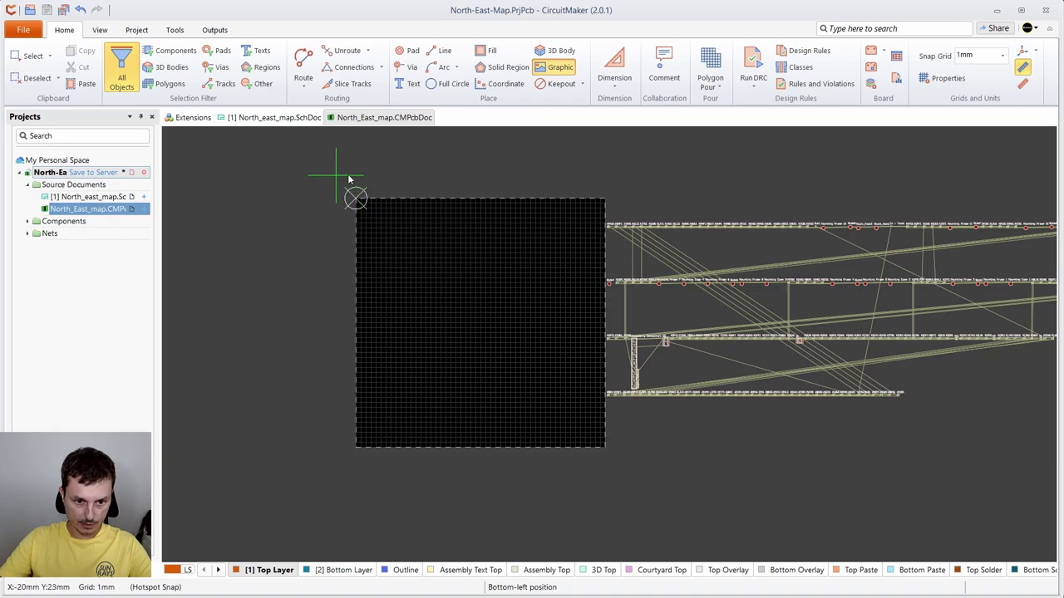
{"action": "scroll", "coordinate": [353, 201], "scroll_direction": "up", "scroll_amount": 3}
{"action": "scroll", "coordinate": [355, 203], "scroll_direction": "up", "scroll_amount": 4}
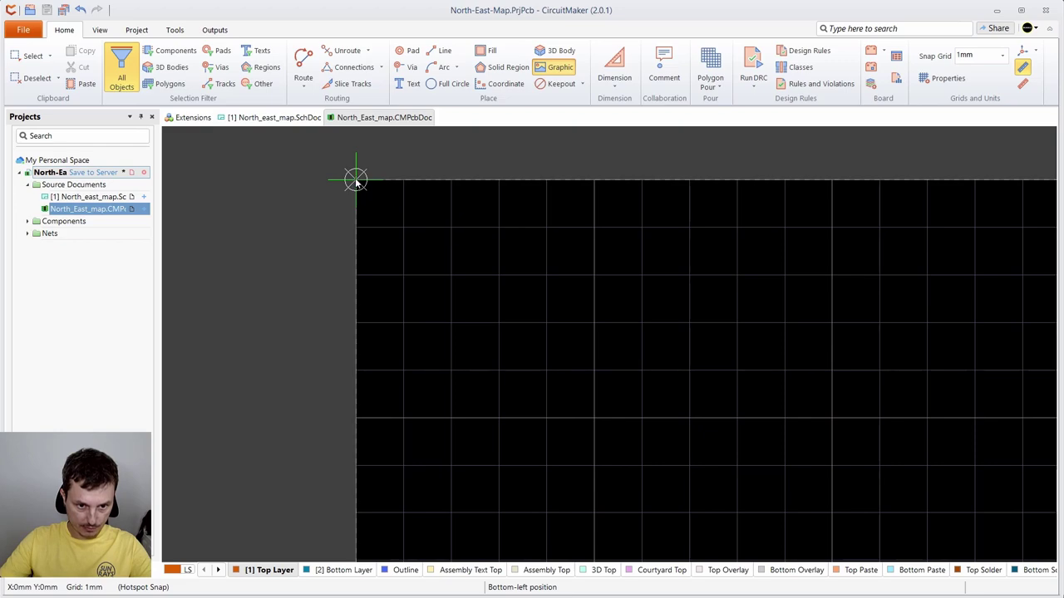
{"action": "scroll", "coordinate": [598, 387], "scroll_direction": "down", "scroll_amount": 4}
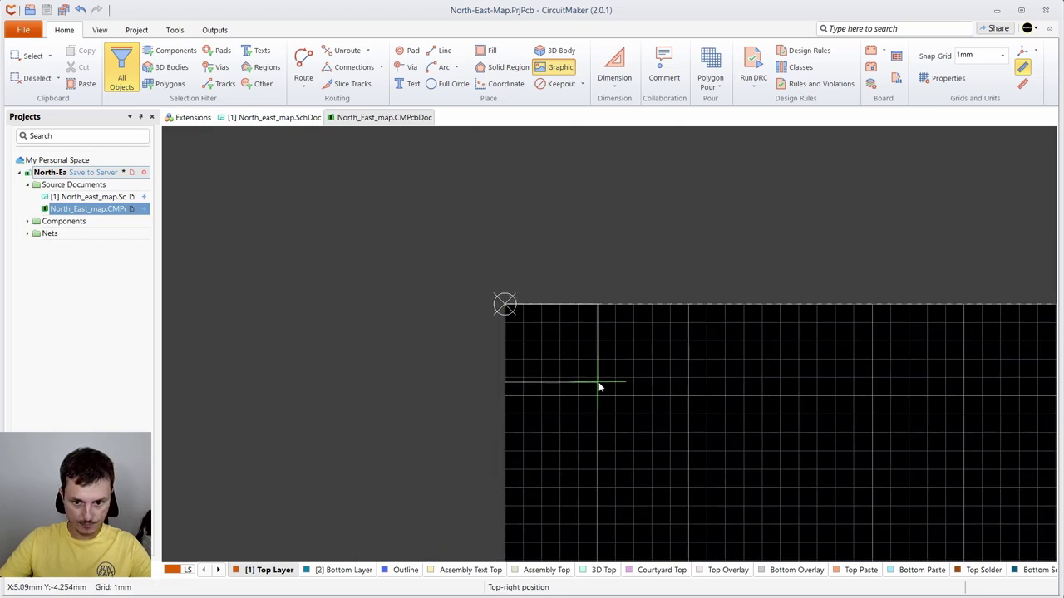
{"action": "scroll", "coordinate": [599, 387], "scroll_direction": "down", "scroll_amount": 4}
{"action": "left_click_drag", "start_coordinate": [557, 318], "coordinate": [320, 150]}
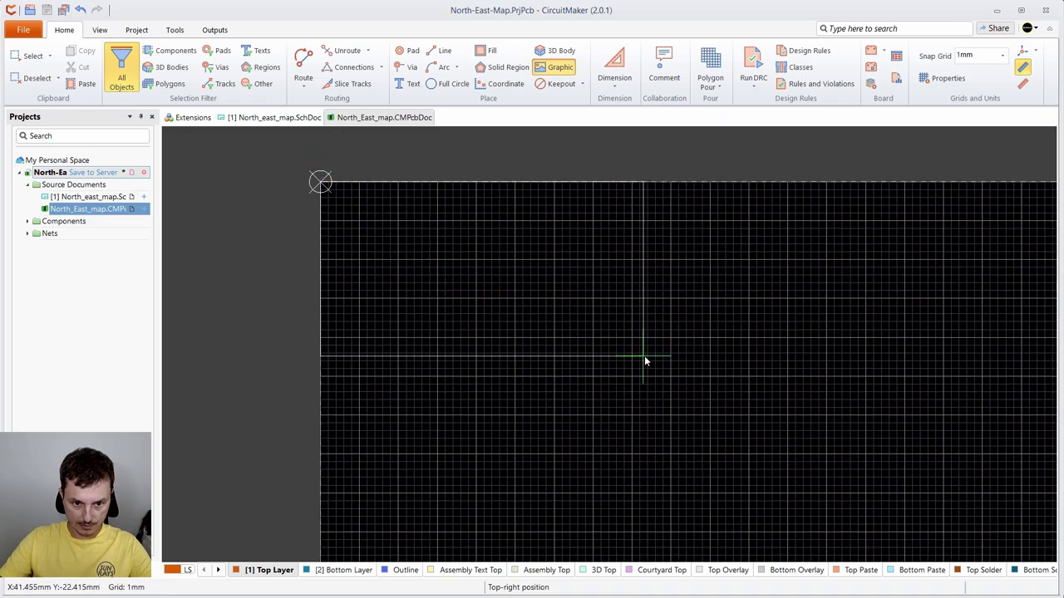
{"action": "scroll", "coordinate": [644, 356], "scroll_direction": "down", "scroll_amount": 4}
{"action": "left_click_drag", "start_coordinate": [618, 346], "coordinate": [392, 188]}
{"action": "scroll", "coordinate": [490, 246], "scroll_direction": "down", "scroll_amount": 2}
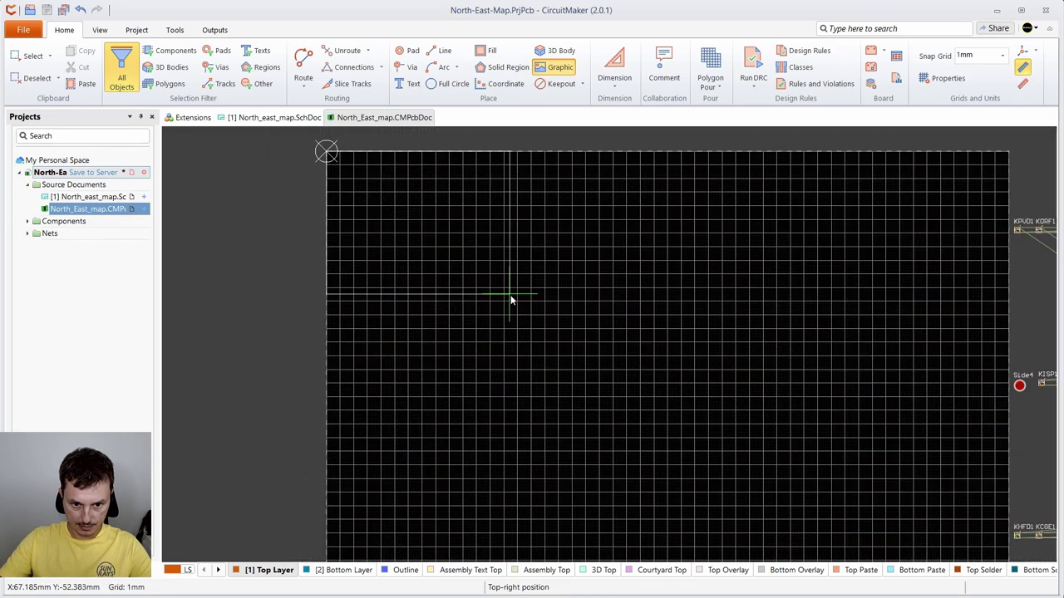
{"action": "scroll", "coordinate": [510, 295], "scroll_direction": "down", "scroll_amount": 4}
{"action": "left_click_drag", "start_coordinate": [601, 344], "coordinate": [494, 187]}
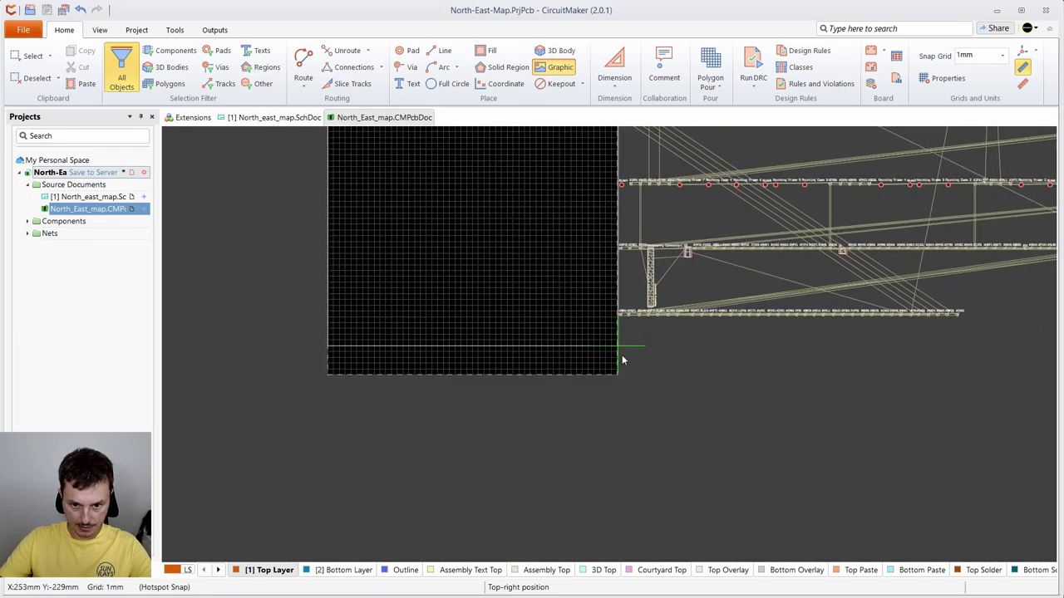
{"action": "scroll", "coordinate": [624, 382], "scroll_direction": "up", "scroll_amount": 3}
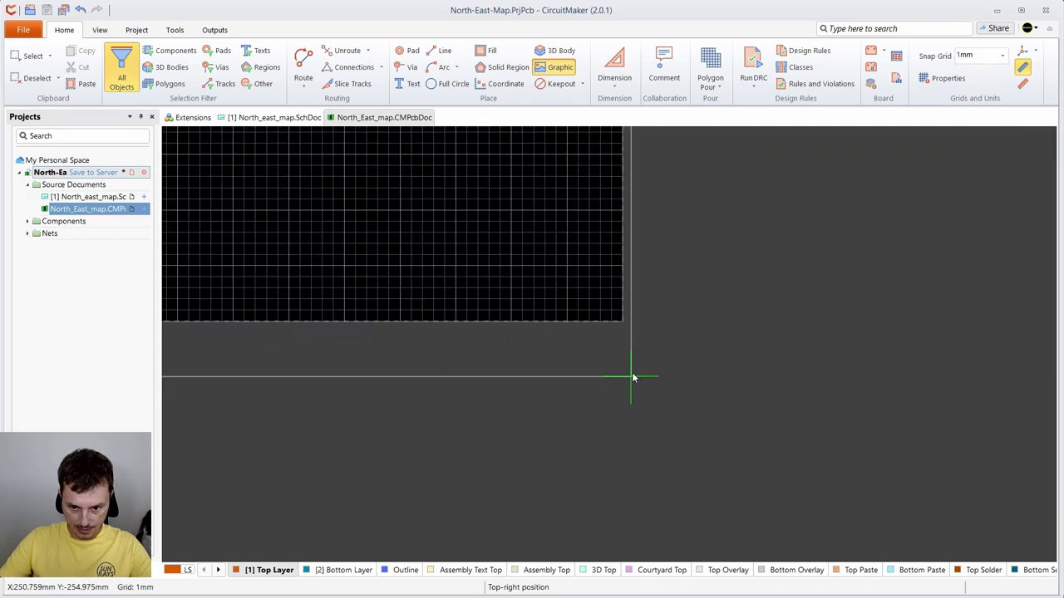
{"action": "scroll", "coordinate": [631, 377], "scroll_direction": "up", "scroll_amount": 3}
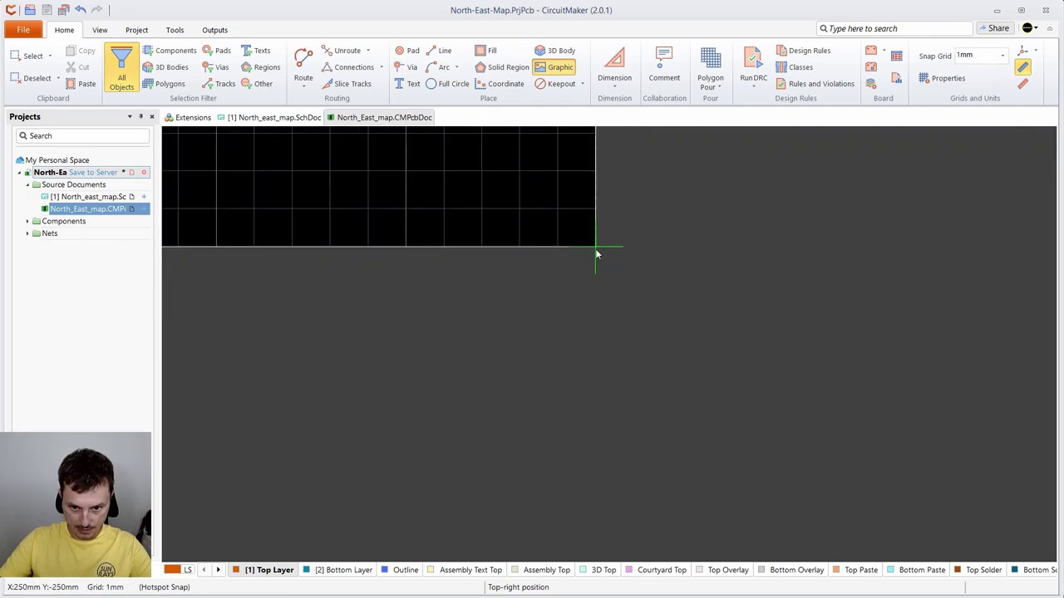
{"action": "left_click", "coordinate": [594, 246]}
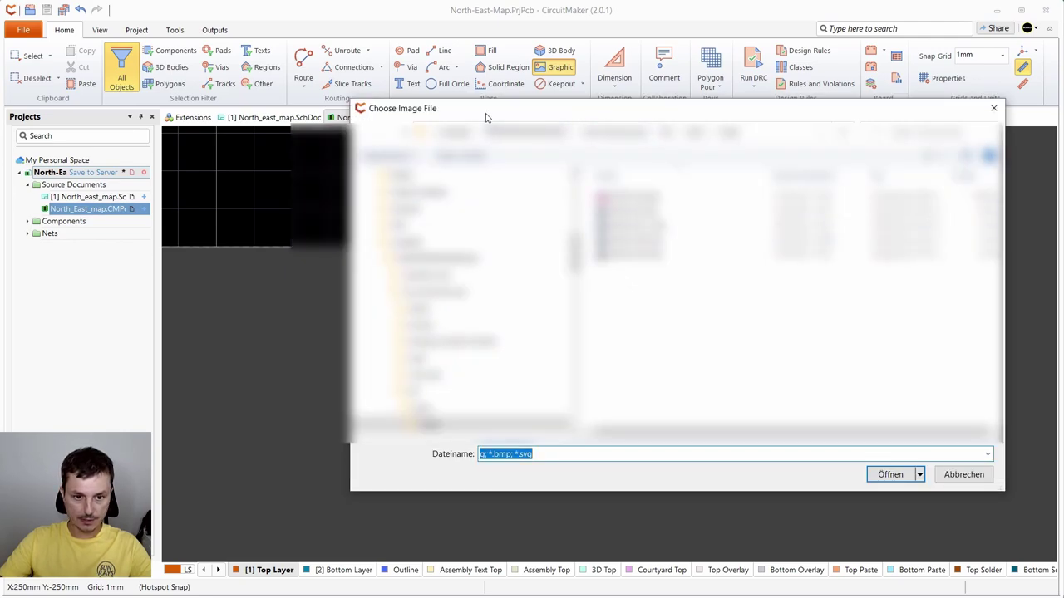
- Import 25x25_ne.png into the graphic area with Inverted Levels on, Union composing and Default (125 DPI) quality
{"action": "left_click_drag", "start_coordinate": [486, 117], "coordinate": [429, 129]}
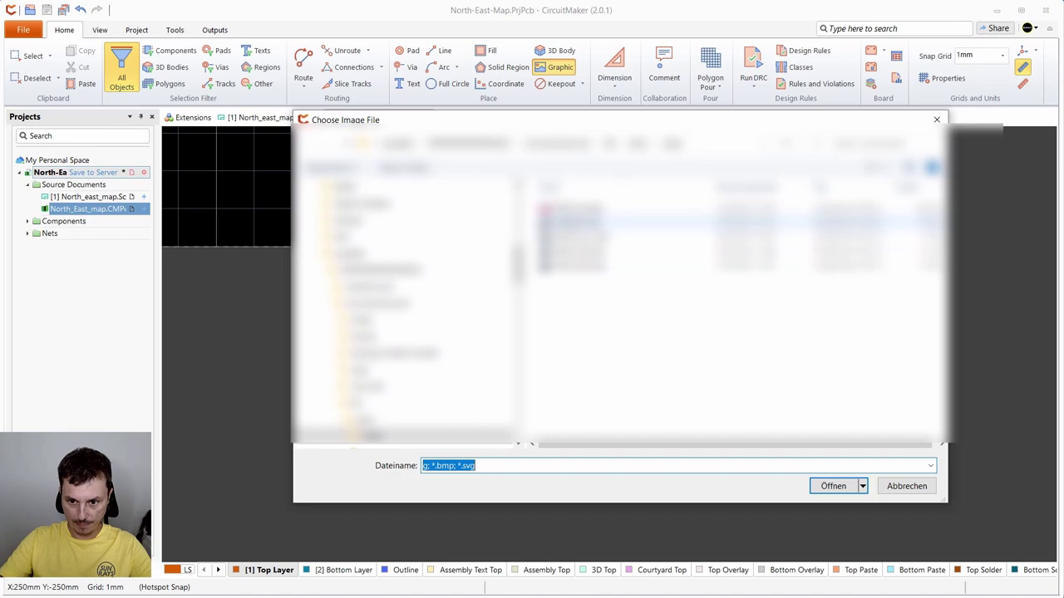
{"action": "left_click", "coordinate": [573, 208]}
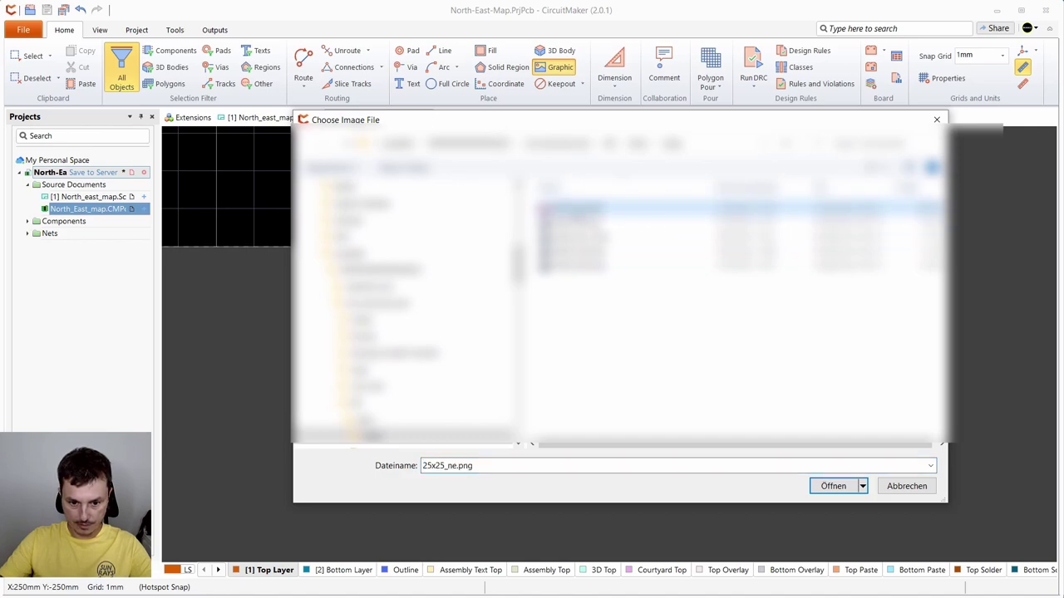
{"action": "left_click", "coordinate": [832, 490]}
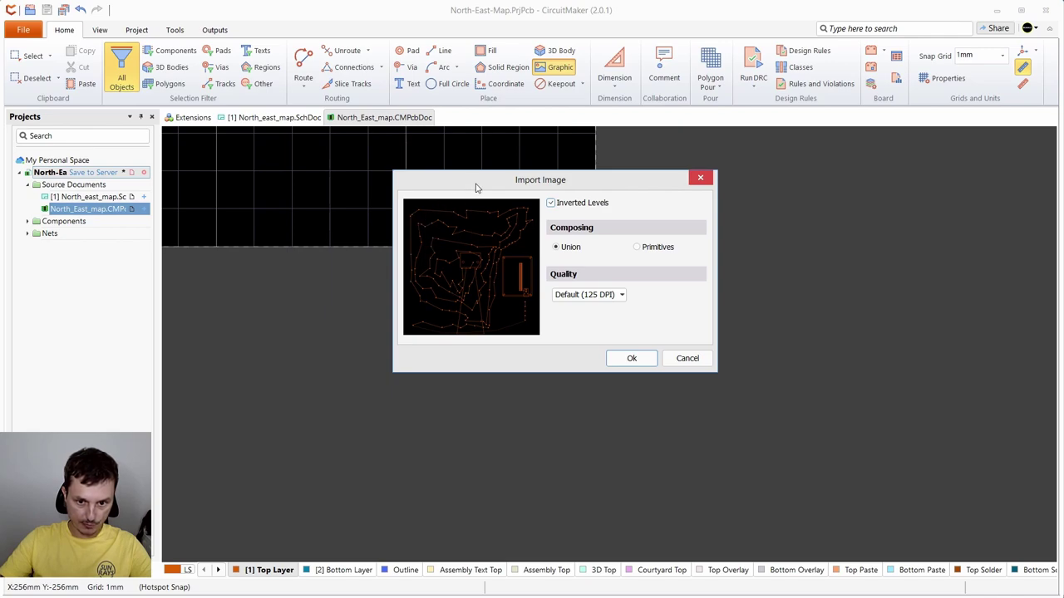
{"action": "left_click_drag", "start_coordinate": [476, 188], "coordinate": [475, 191]}
{"action": "left_click", "coordinate": [570, 207]}
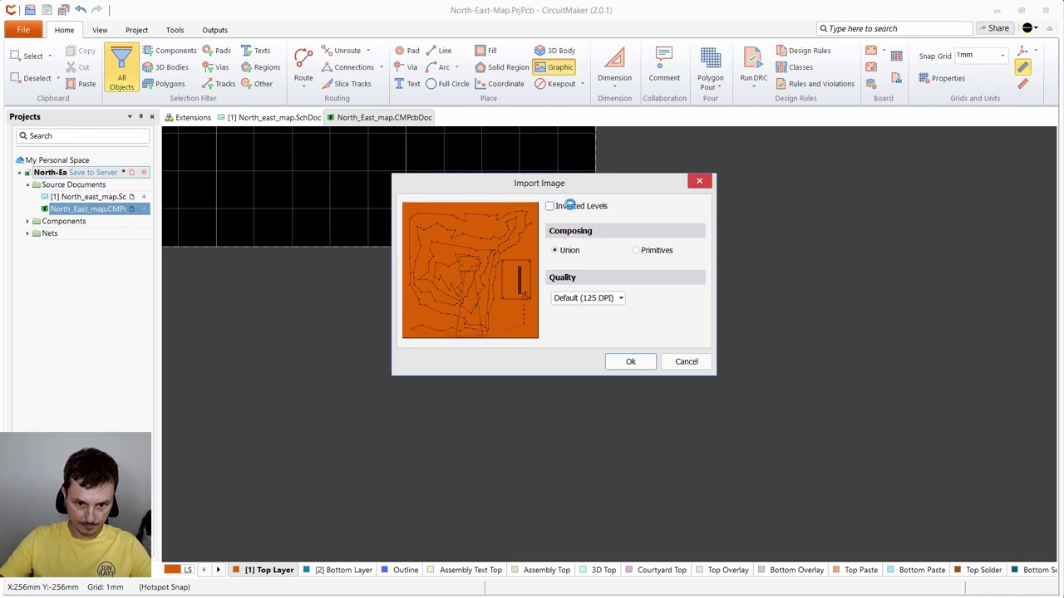
{"action": "left_click", "coordinate": [571, 208]}
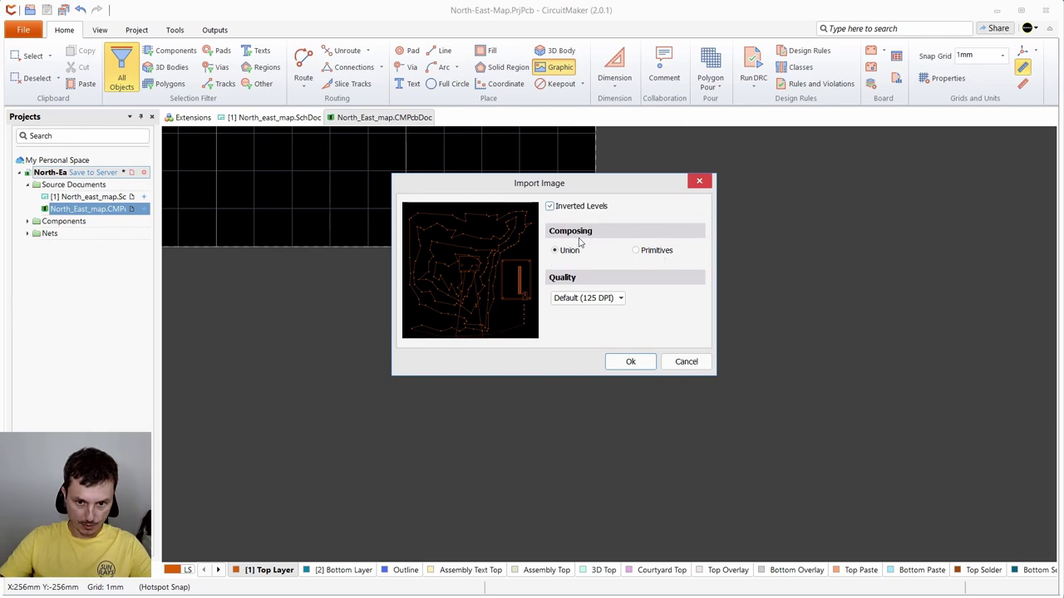
{"action": "left_click", "coordinate": [630, 363]}
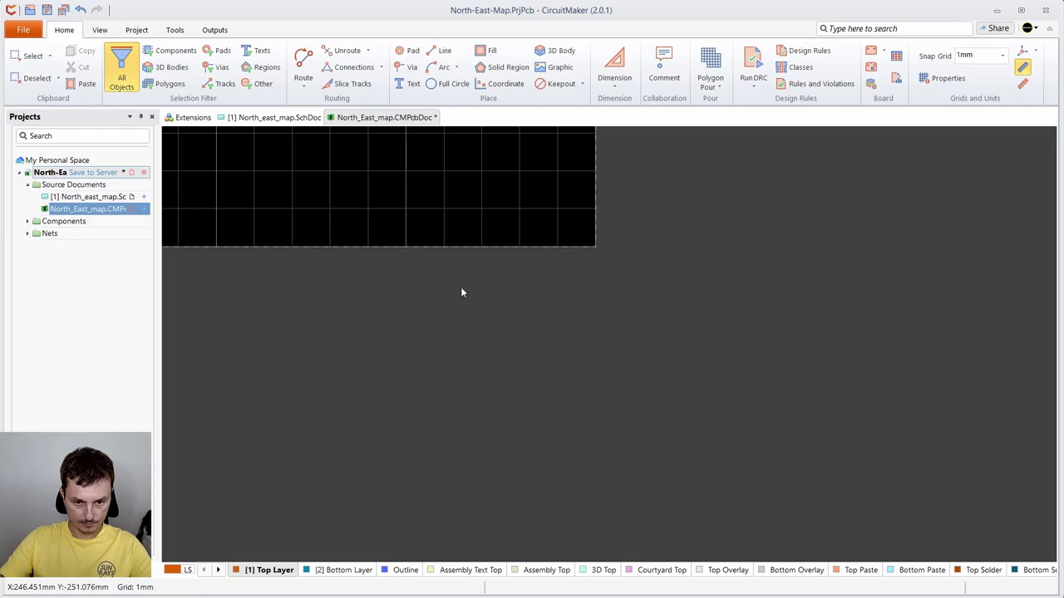
- Examine how the imported map image fits within the board outline and compare it with the component rows
{"action": "scroll", "coordinate": [460, 287], "scroll_direction": "down", "scroll_amount": 3}
{"action": "scroll", "coordinate": [461, 296], "scroll_direction": "down", "scroll_amount": 2}
{"action": "left_click_drag", "start_coordinate": [487, 259], "coordinate": [712, 394]}
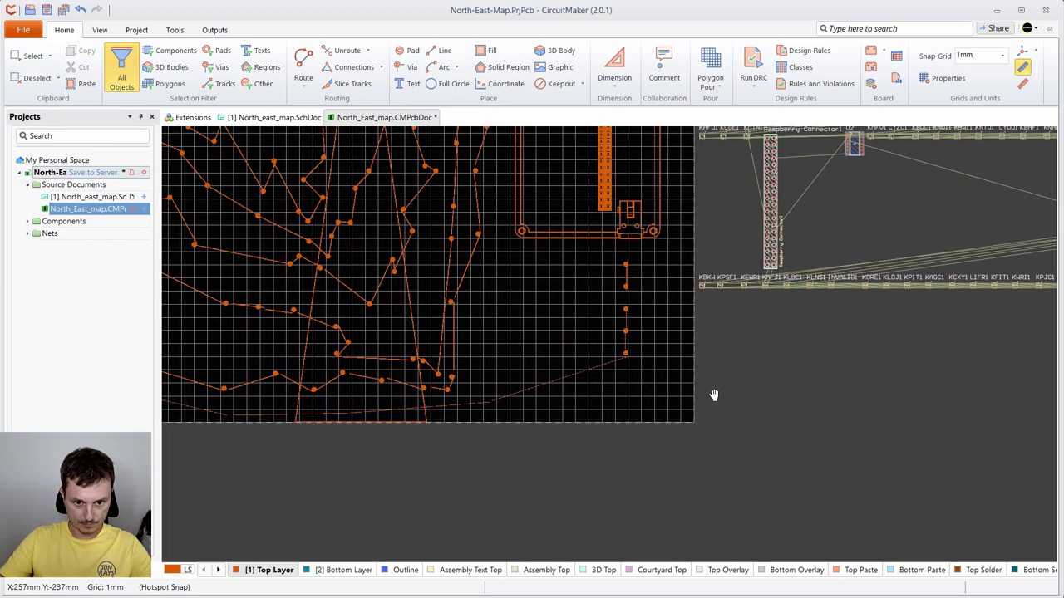
{"action": "scroll", "coordinate": [548, 375], "scroll_direction": "down", "scroll_amount": 4}
{"action": "scroll", "coordinate": [548, 377], "scroll_direction": "up", "scroll_amount": 2}
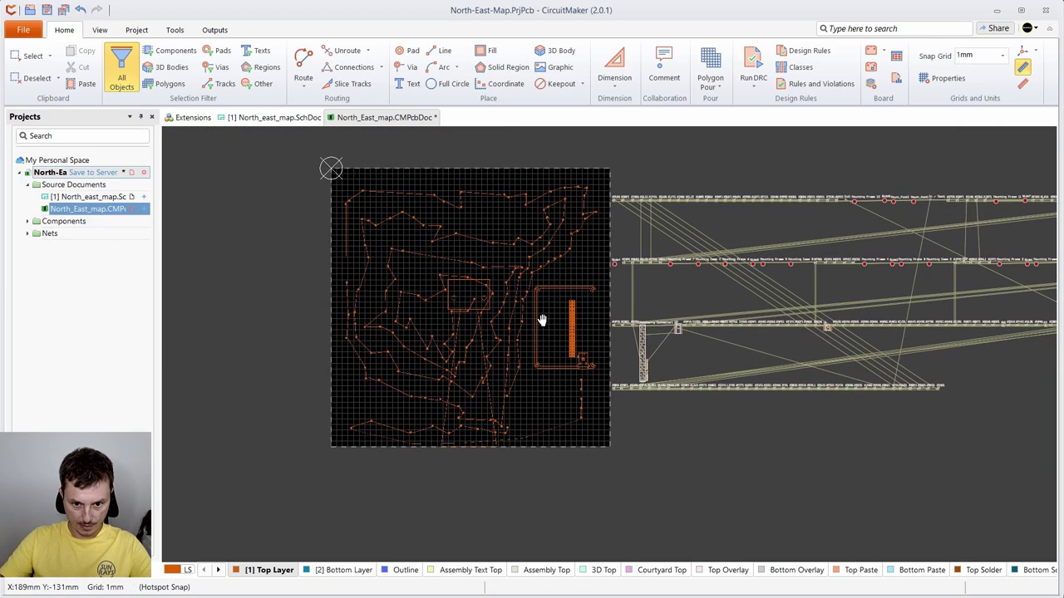
{"action": "scroll", "coordinate": [522, 316], "scroll_direction": "up", "scroll_amount": 3}
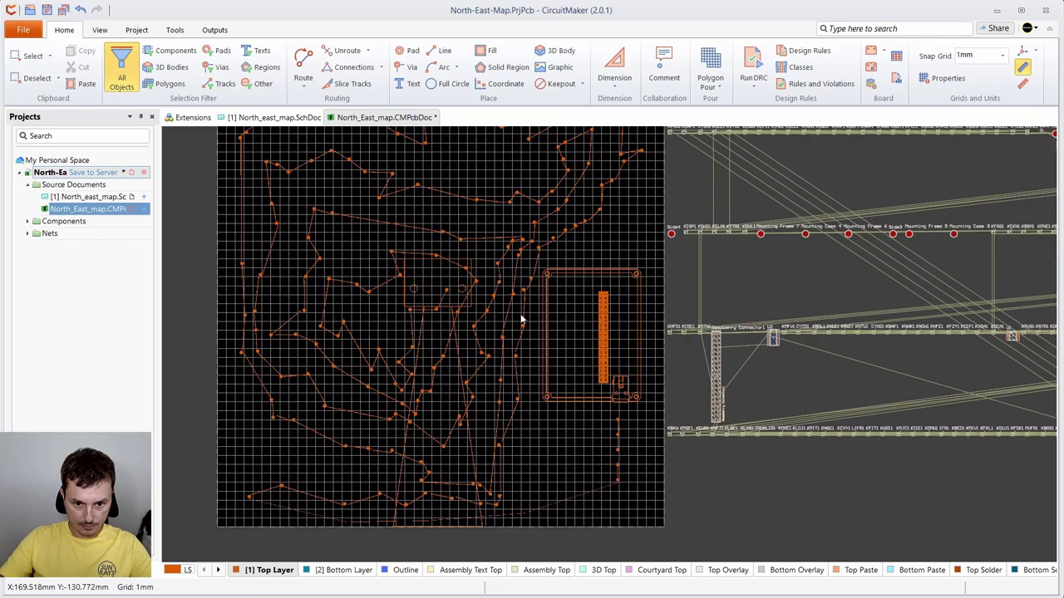
{"action": "scroll", "coordinate": [522, 318], "scroll_direction": "down", "scroll_amount": 2}
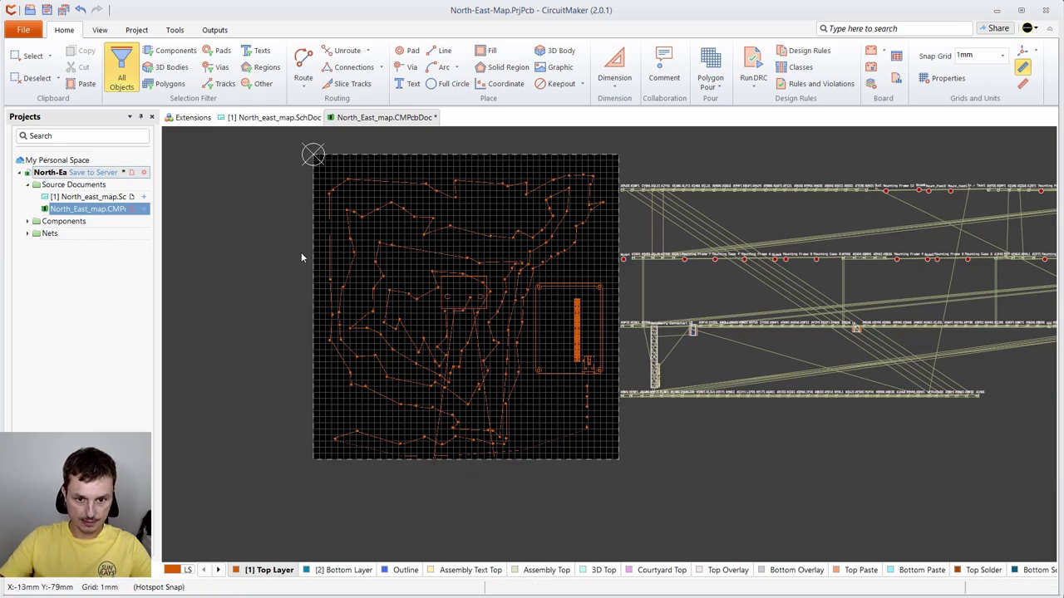
- Select the whole map image on the board and delete it from the Top Layer
{"action": "left_click", "coordinate": [272, 136]}
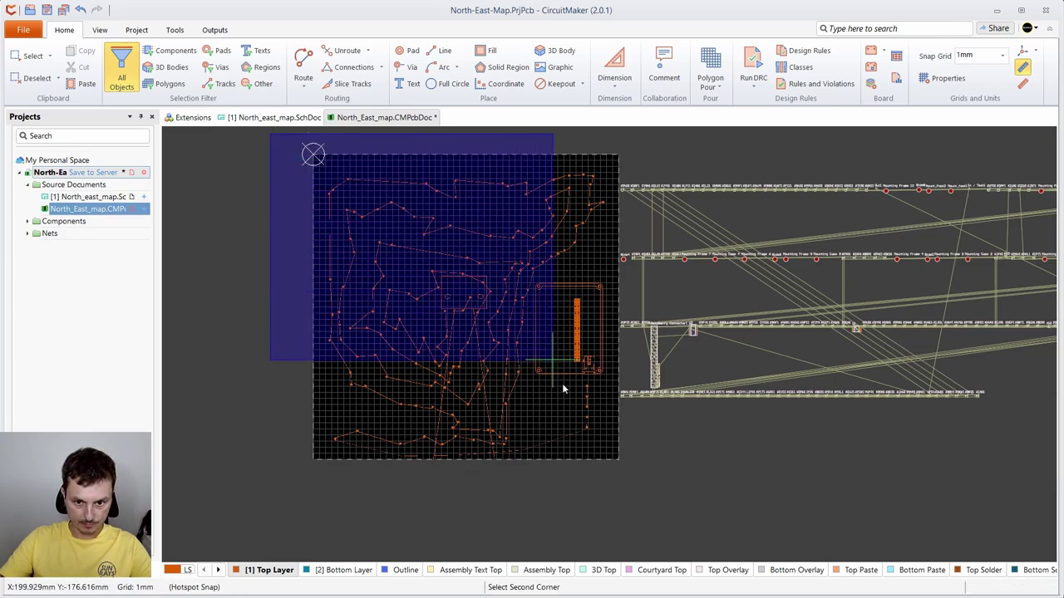
{"action": "left_click", "coordinate": [614, 481]}
{"action": "key", "text": "Delete"}
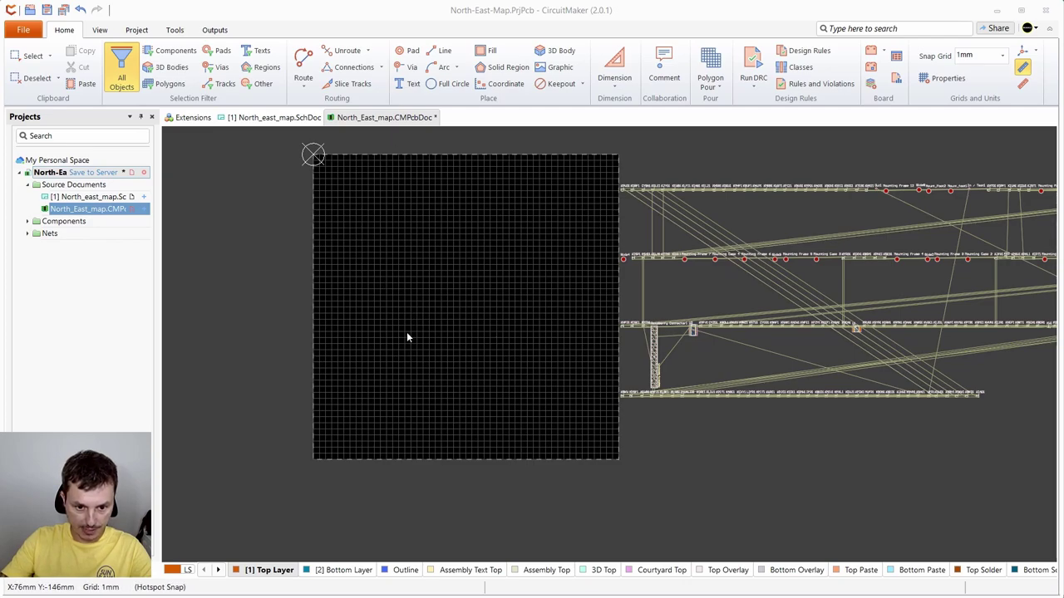
- Open the mechanical layers settings of the board in the View Configuration and place them beside the board origin
{"action": "scroll", "coordinate": [645, 487], "scroll_direction": "down", "scroll_amount": 4}
{"action": "scroll", "coordinate": [645, 487], "scroll_direction": "up", "scroll_amount": 7}
{"action": "scroll", "coordinate": [645, 487], "scroll_direction": "down", "scroll_amount": 3}
{"action": "scroll", "coordinate": [645, 487], "scroll_direction": "up", "scroll_amount": 1}
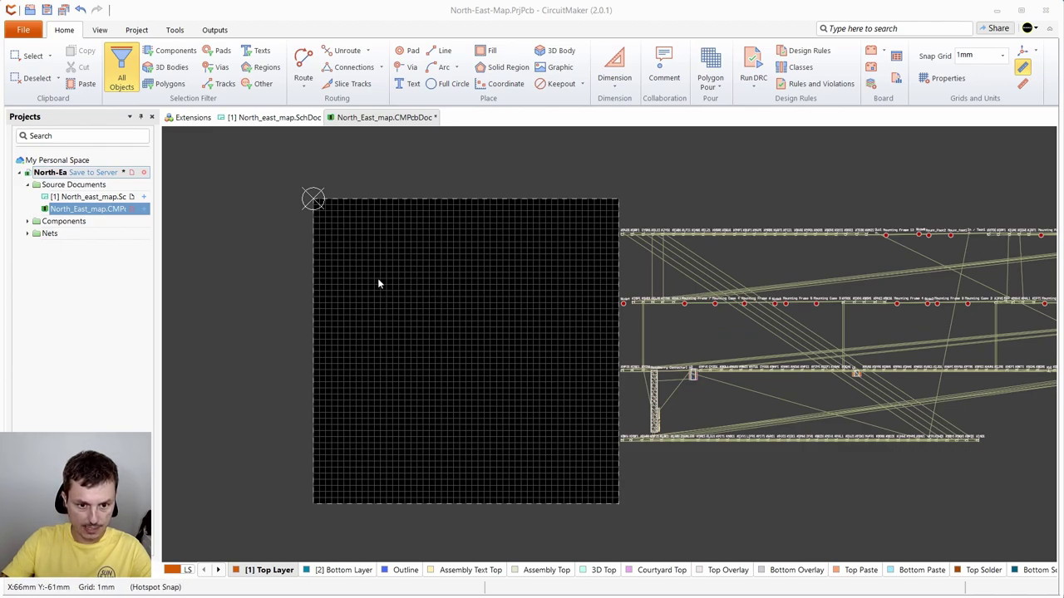
{"action": "right_click", "coordinate": [398, 283]}
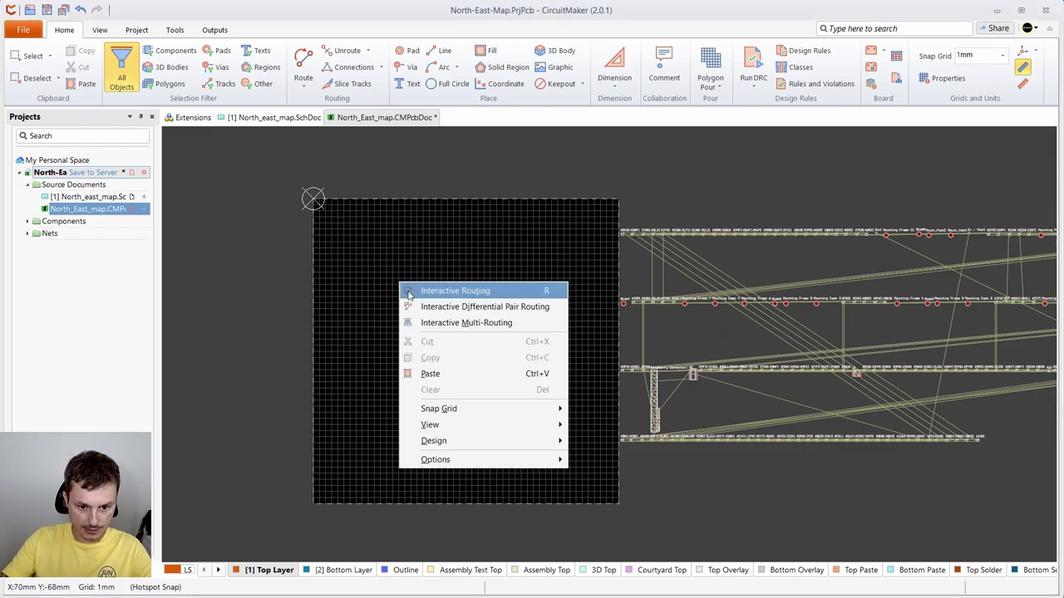
{"action": "mouse_move", "coordinate": [483, 460]}
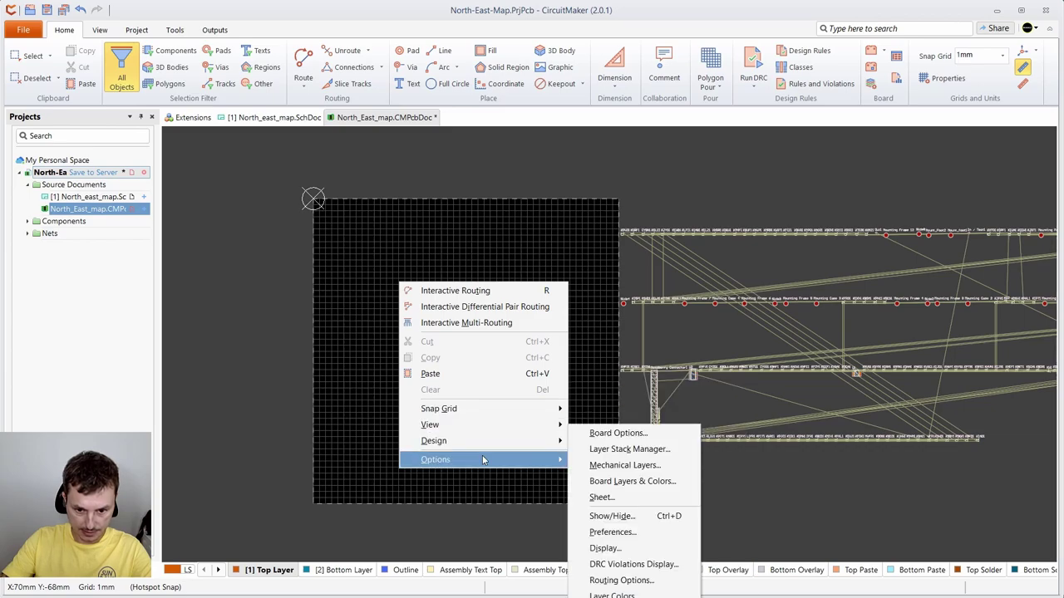
{"action": "left_click", "coordinate": [626, 467]}
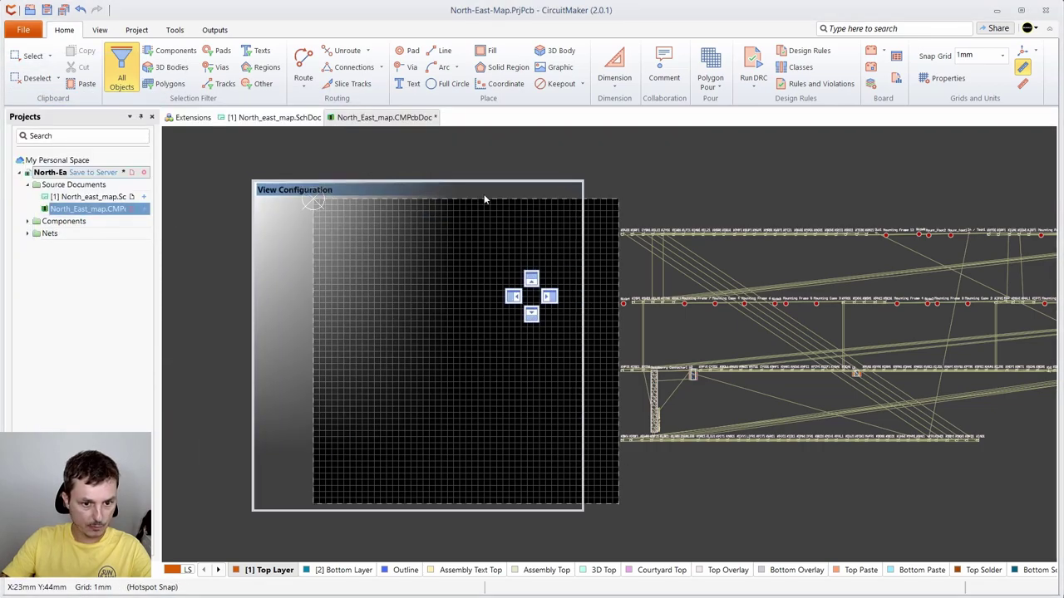
{"action": "left_click_drag", "start_coordinate": [499, 185], "coordinate": [555, 200]}
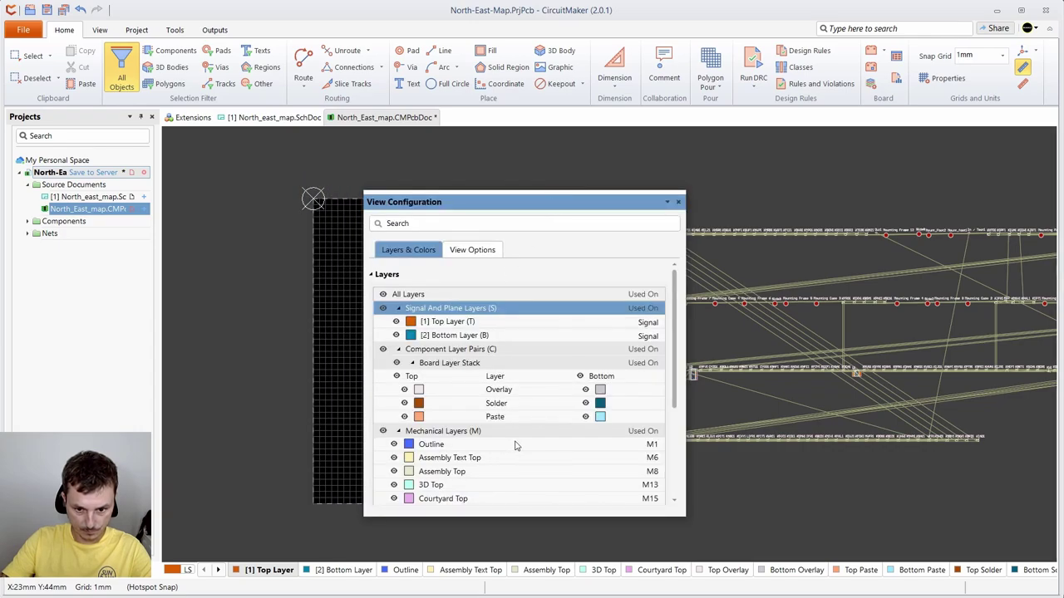
- Add a new mechanical layer to the board's Mechanical Layers group
{"action": "scroll", "coordinate": [515, 447], "scroll_direction": "down", "scroll_amount": 3}
{"action": "right_click", "coordinate": [457, 333]}
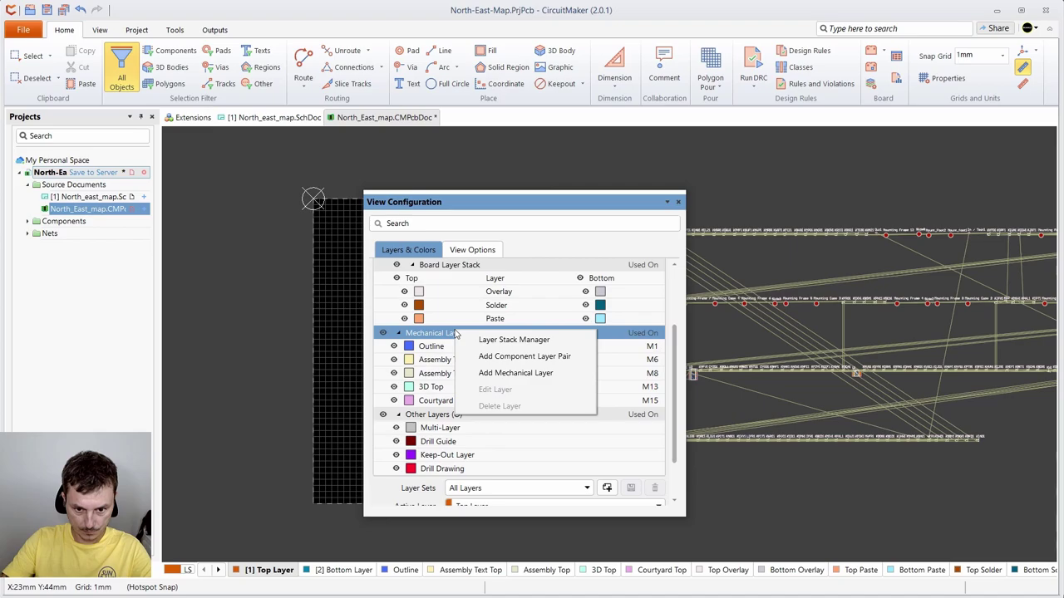
{"action": "right_click", "coordinate": [405, 333]}
{"action": "right_click", "coordinate": [404, 332]}
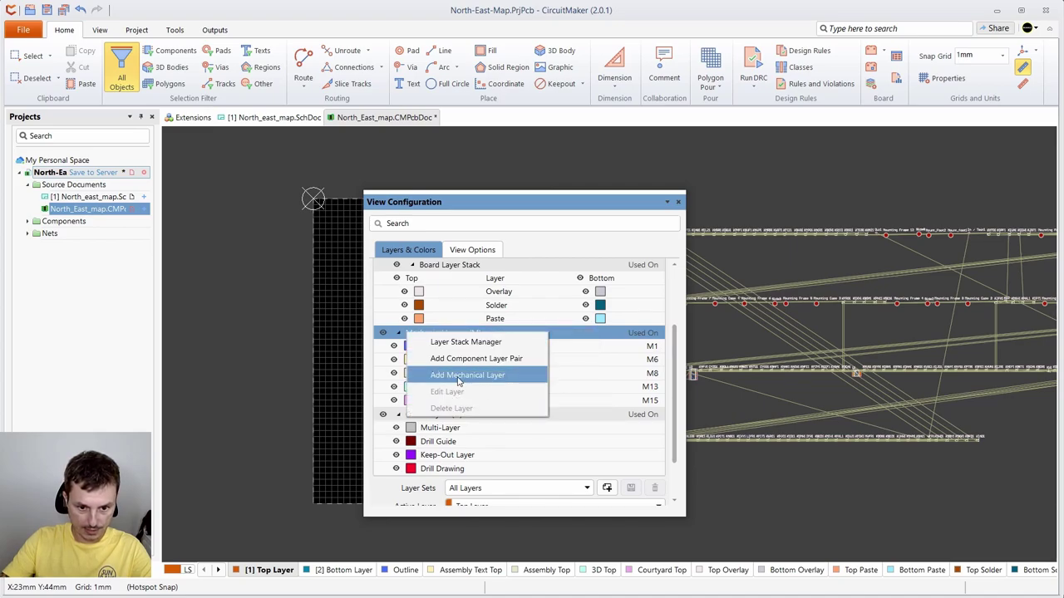
{"action": "left_click", "coordinate": [458, 376]}
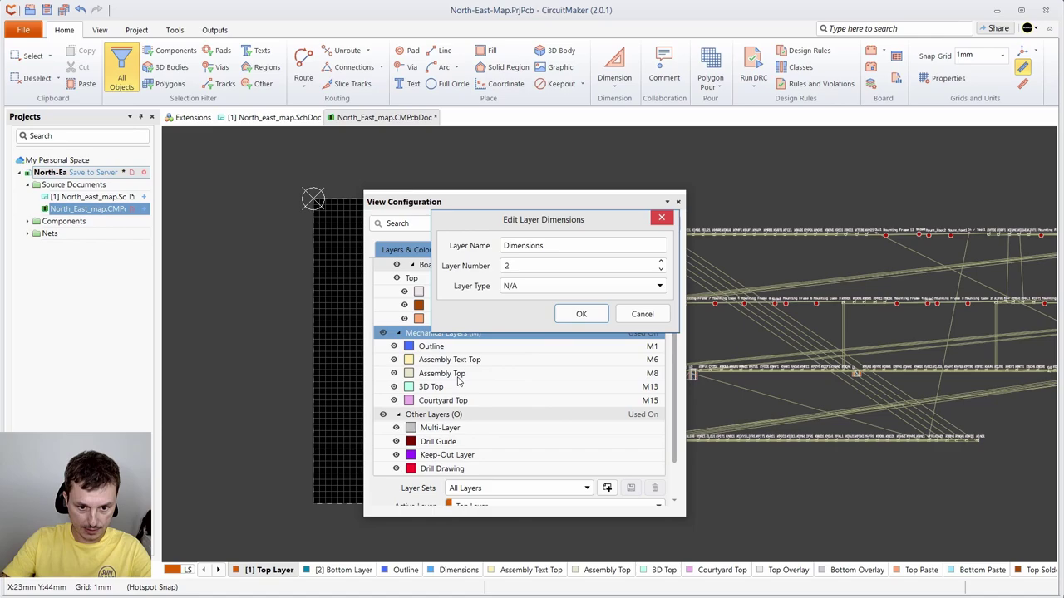
- Name the new mechanical layer Helper, keep layer number 2 and type N/A, and close the View Configuration
{"action": "left_click", "coordinate": [524, 247]}
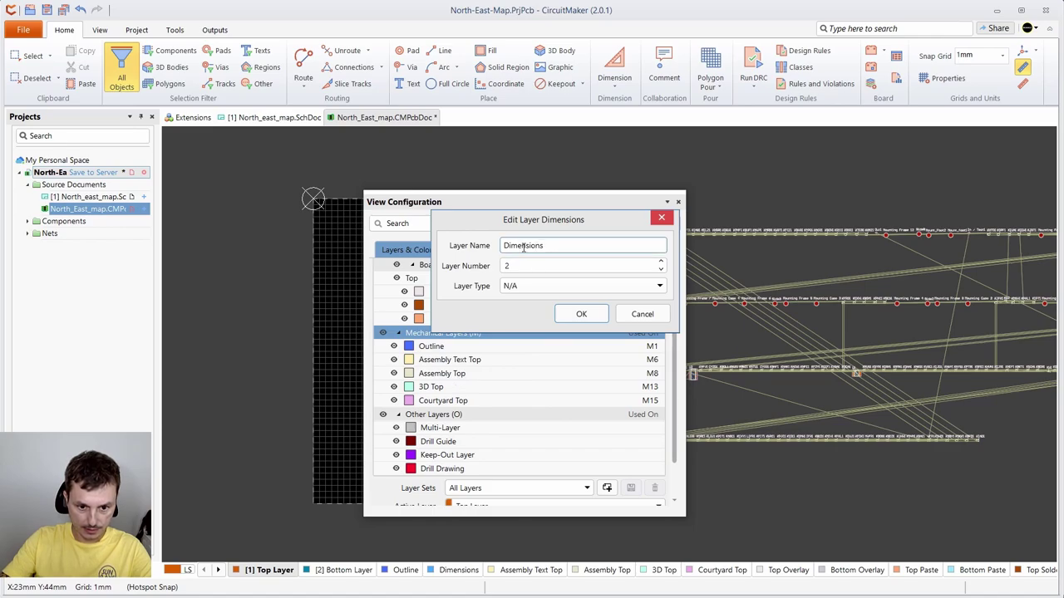
{"action": "double_click", "coordinate": [524, 247]}
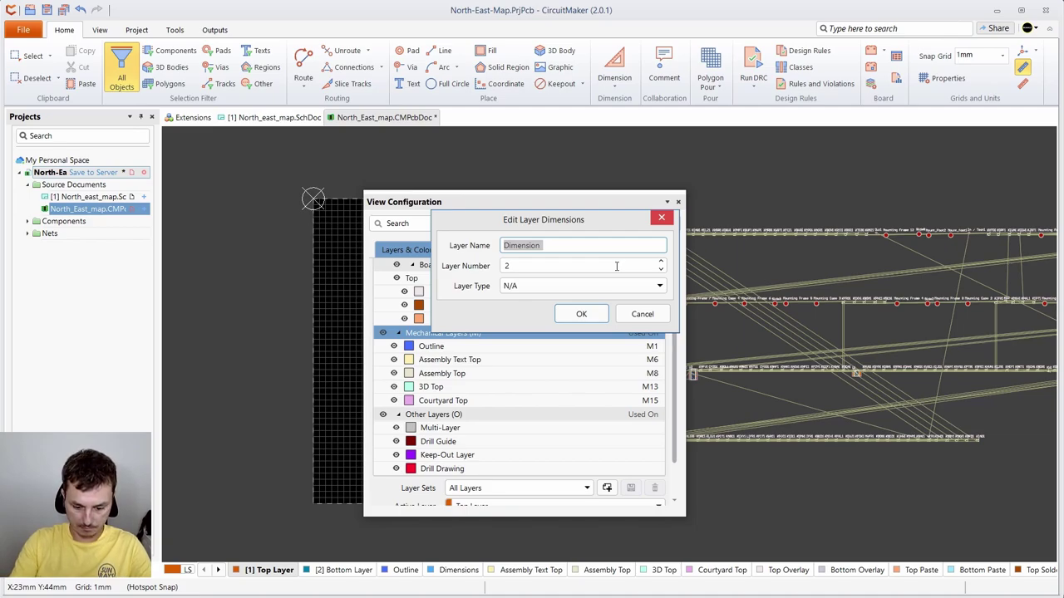
{"action": "type", "text": "Helper"}
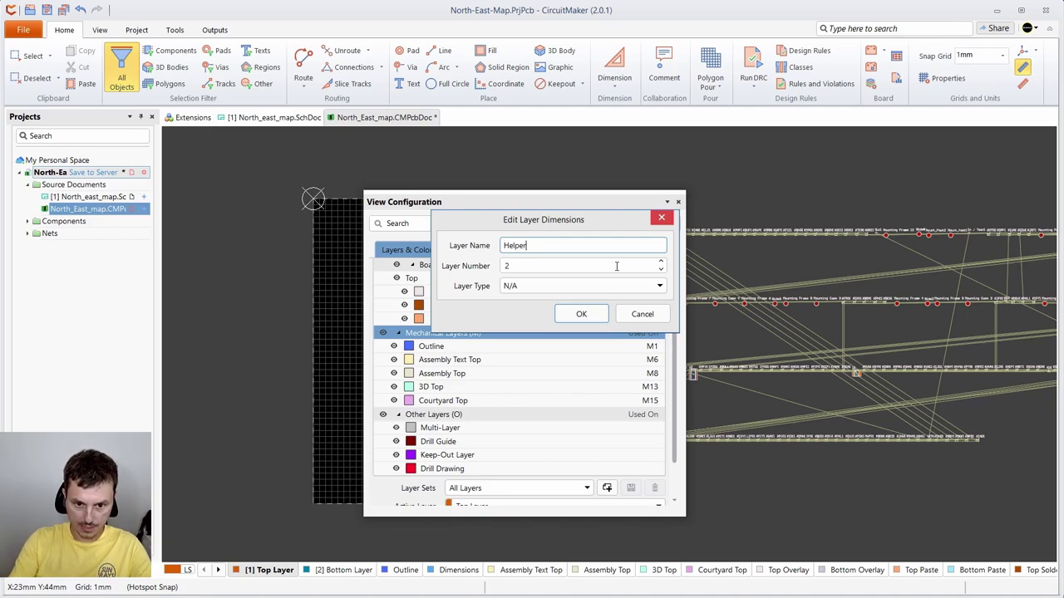
{"action": "left_click", "coordinate": [578, 285]}
{"action": "left_click", "coordinate": [576, 291]}
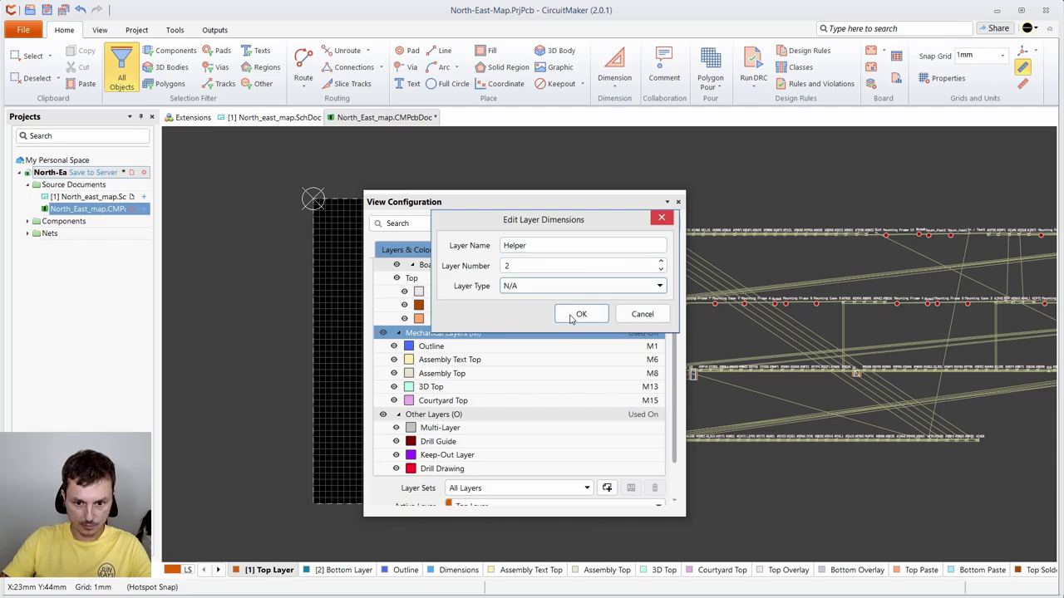
{"action": "left_click", "coordinate": [579, 315]}
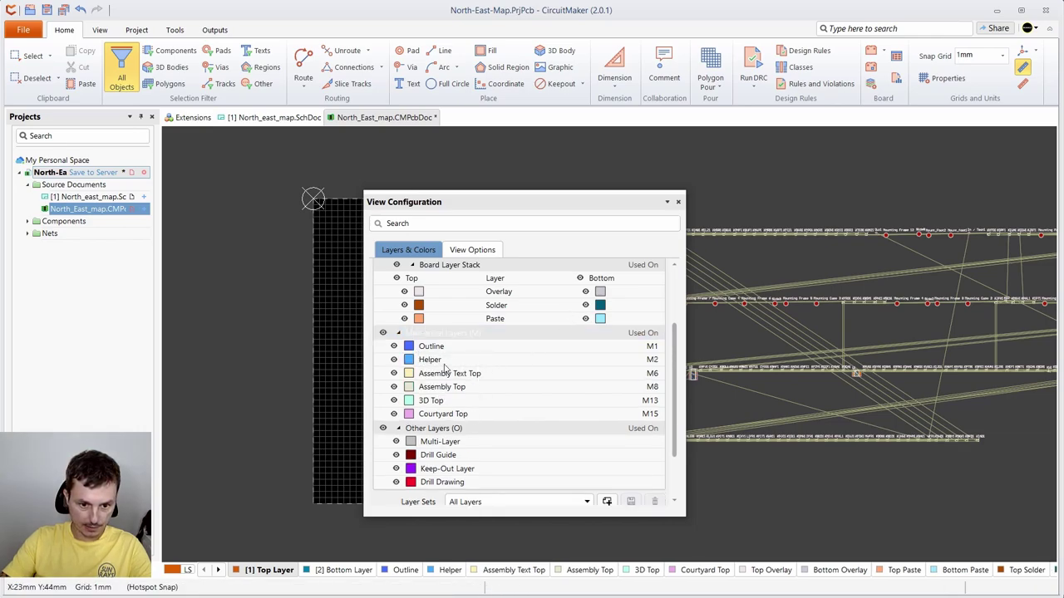
{"action": "left_click", "coordinate": [679, 203]}
{"action": "left_click", "coordinate": [679, 206]}
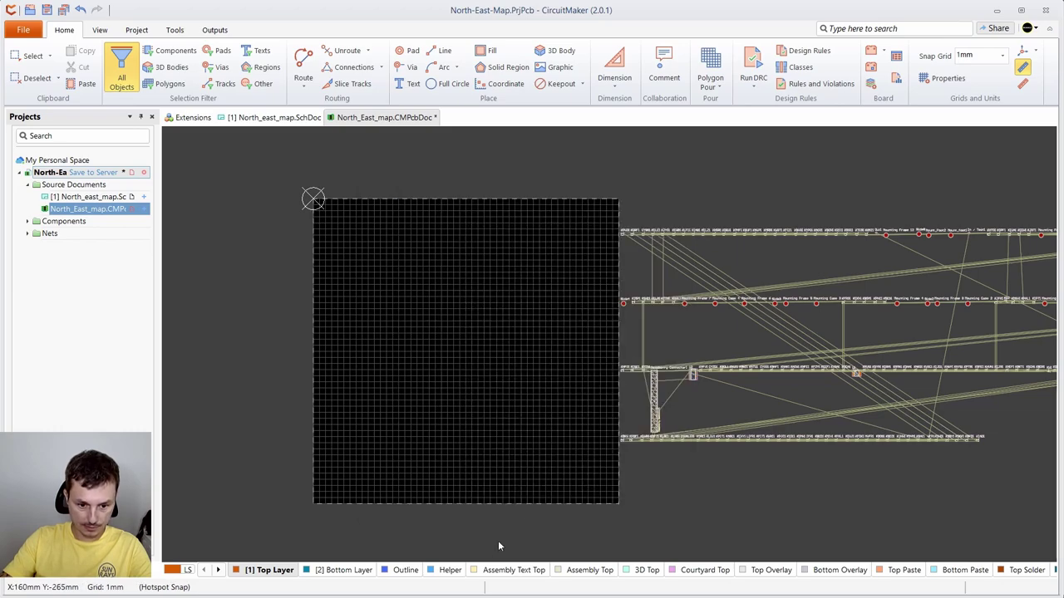
- Make Helper the active layer and leave its name as it is
{"action": "left_click", "coordinate": [438, 573]}
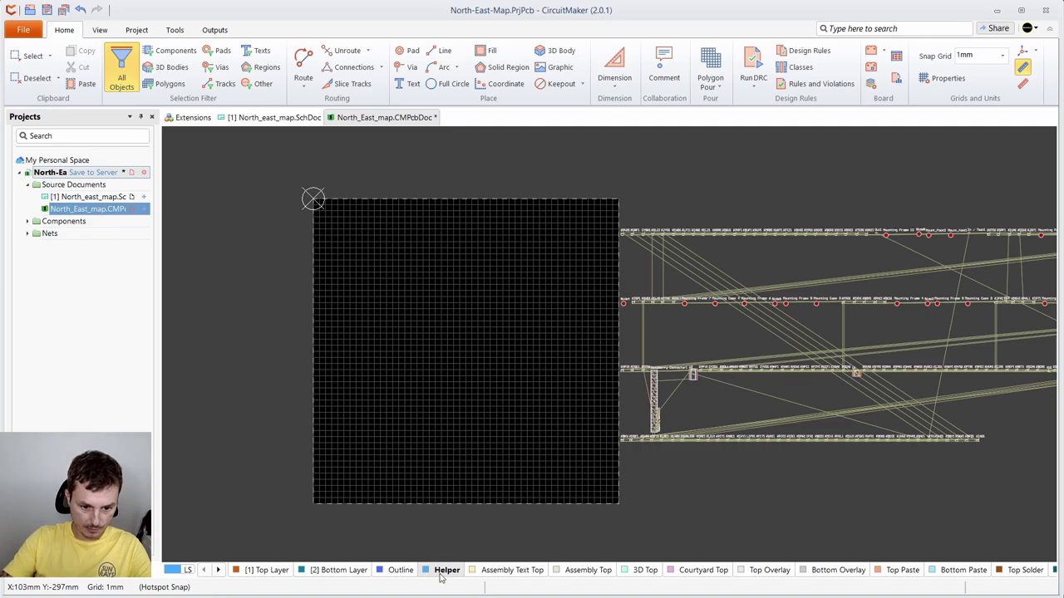
{"action": "double_click", "coordinate": [440, 572]}
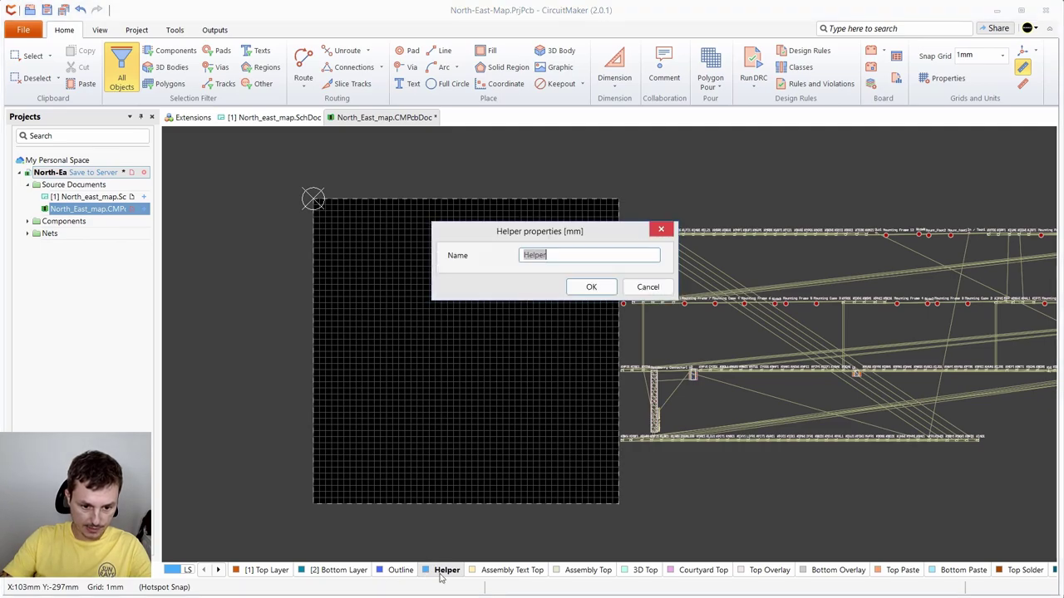
{"action": "left_click", "coordinate": [647, 287]}
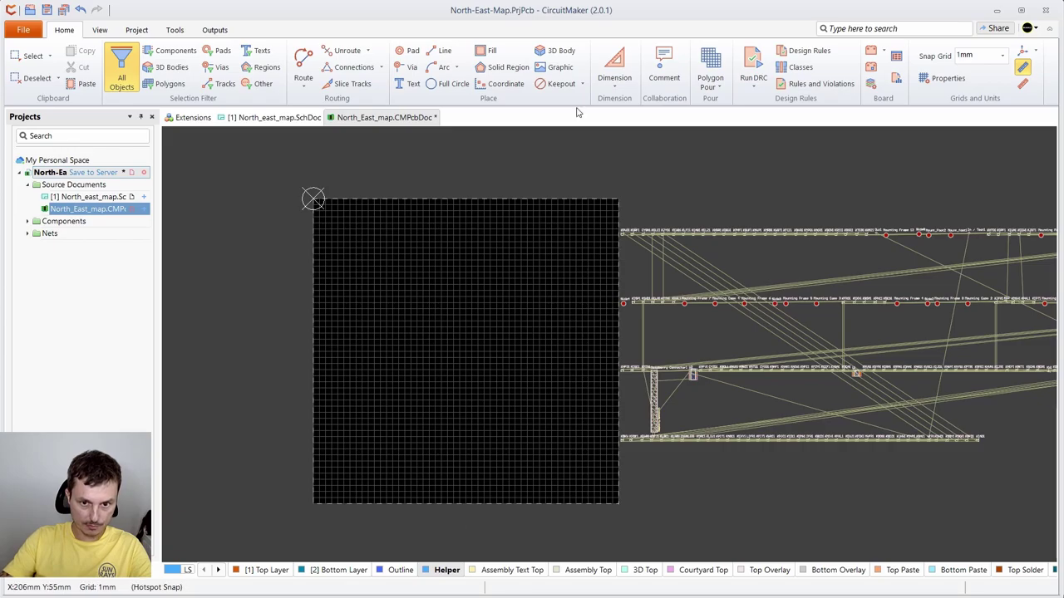
- Place a graphic area on the Helper layer from the board origin to the opposite board corner at X 250 mm, Y -250 mm
{"action": "left_click", "coordinate": [549, 73]}
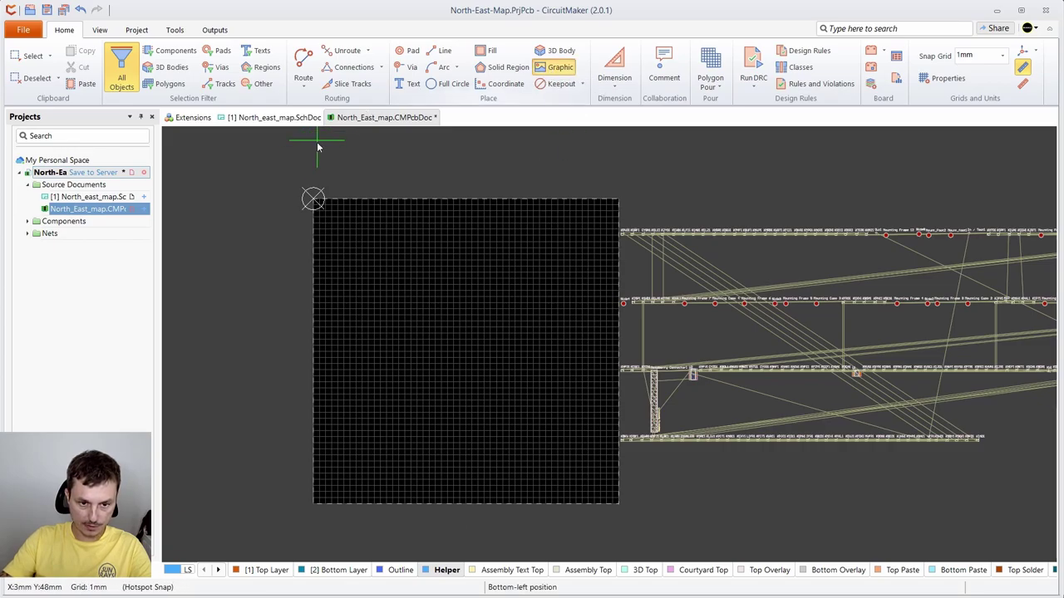
{"action": "scroll", "coordinate": [312, 201], "scroll_direction": "up", "scroll_amount": 2}
{"action": "scroll", "coordinate": [314, 203], "scroll_direction": "up", "scroll_amount": 2}
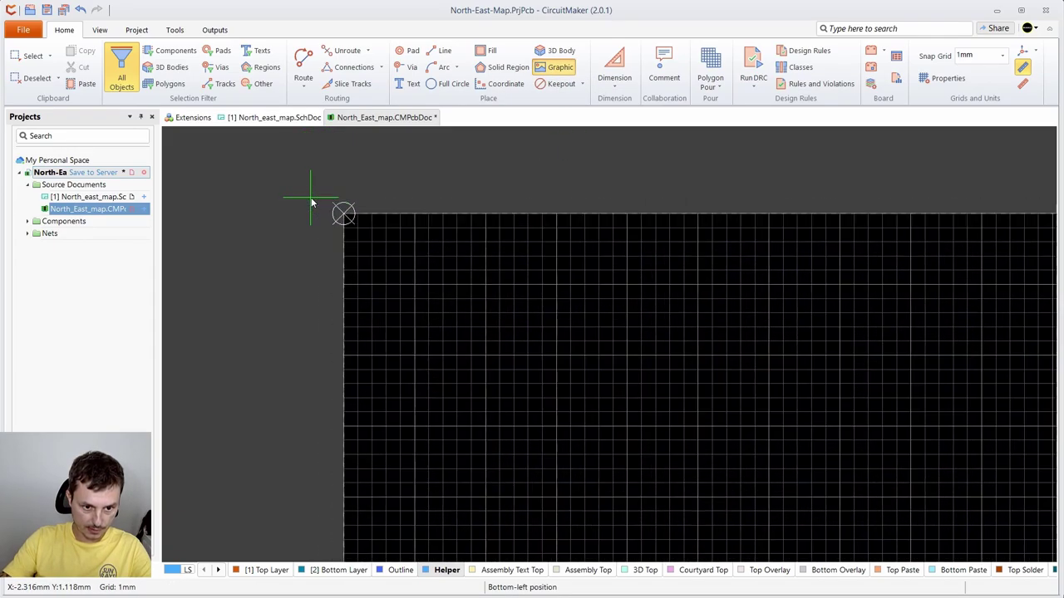
{"action": "left_click", "coordinate": [347, 216]}
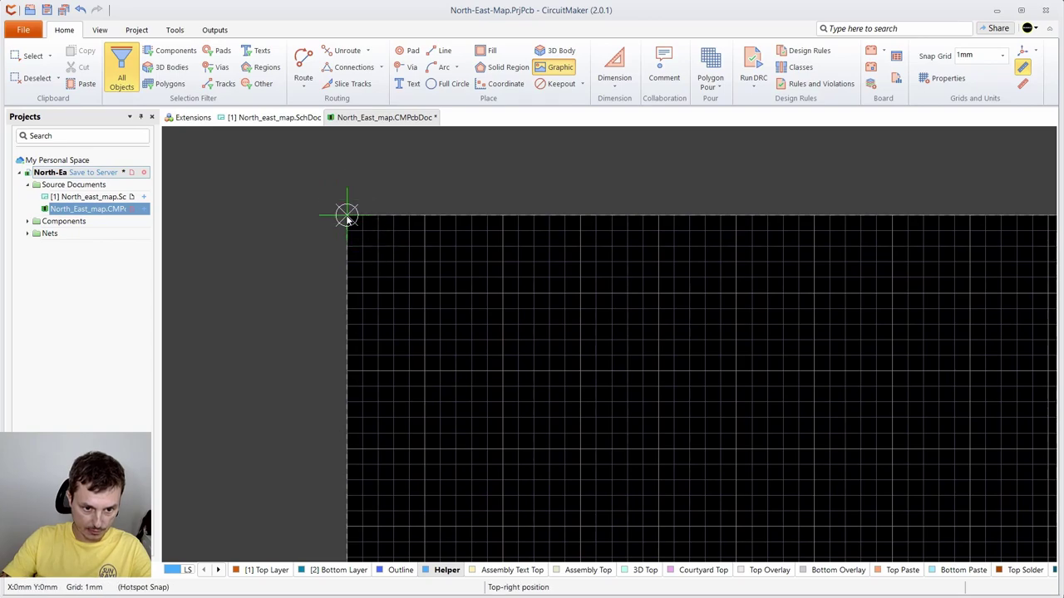
{"action": "scroll", "coordinate": [649, 352], "scroll_direction": "down", "scroll_amount": 1}
{"action": "left_click_drag", "start_coordinate": [605, 291], "coordinate": [299, 238]}
{"action": "scroll", "coordinate": [628, 339], "scroll_direction": "down", "scroll_amount": 4}
{"action": "scroll", "coordinate": [993, 531], "scroll_direction": "down", "scroll_amount": 3}
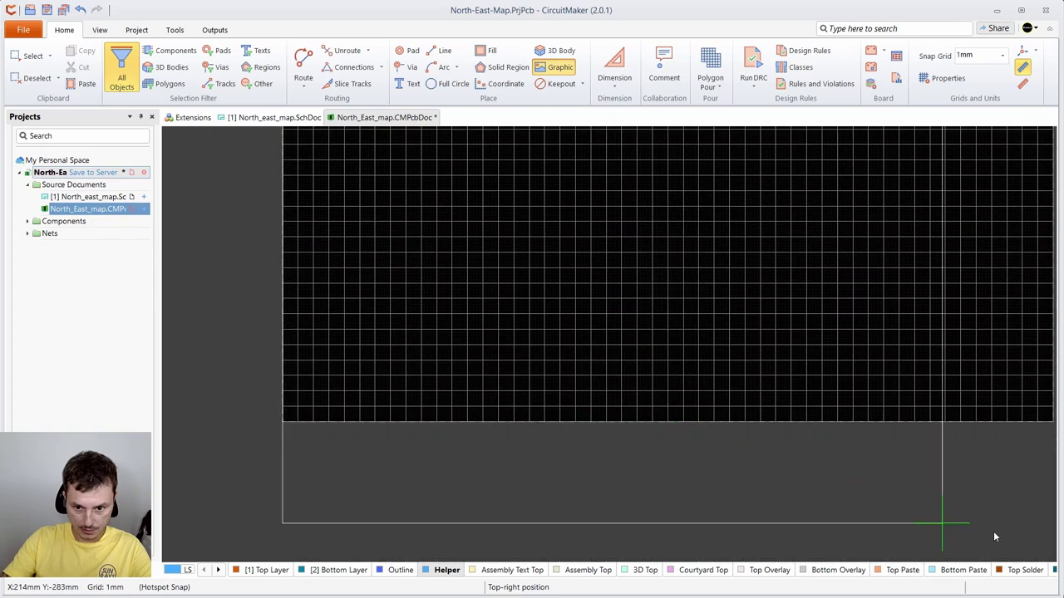
{"action": "scroll", "coordinate": [931, 411], "scroll_direction": "right", "scroll_amount": 5}
{"action": "scroll", "coordinate": [757, 431], "scroll_direction": "up", "scroll_amount": 2}
{"action": "scroll", "coordinate": [715, 424], "scroll_direction": "up", "scroll_amount": 3}
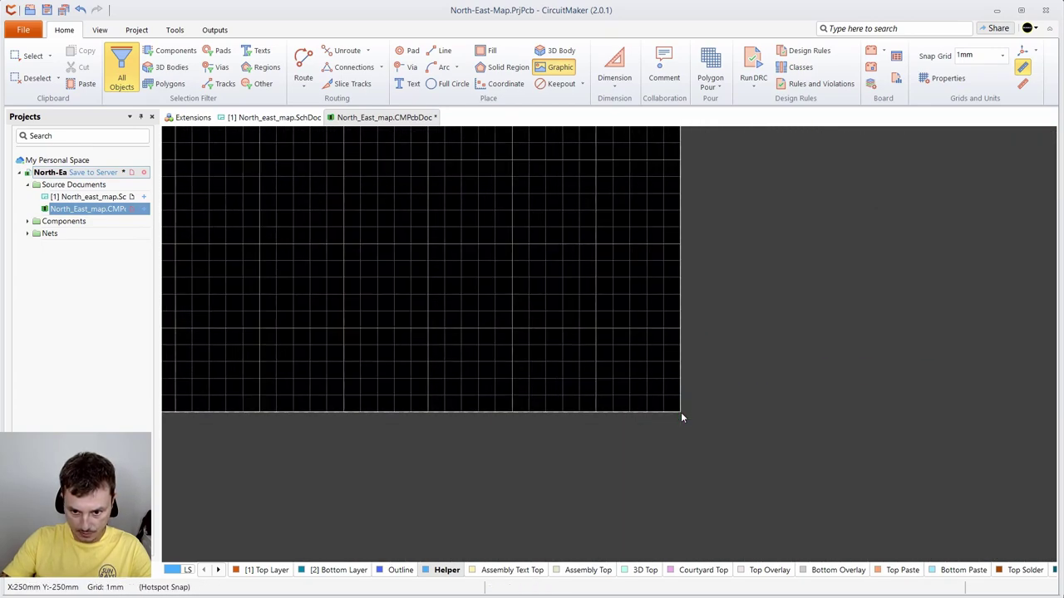
{"action": "left_click", "coordinate": [681, 412]}
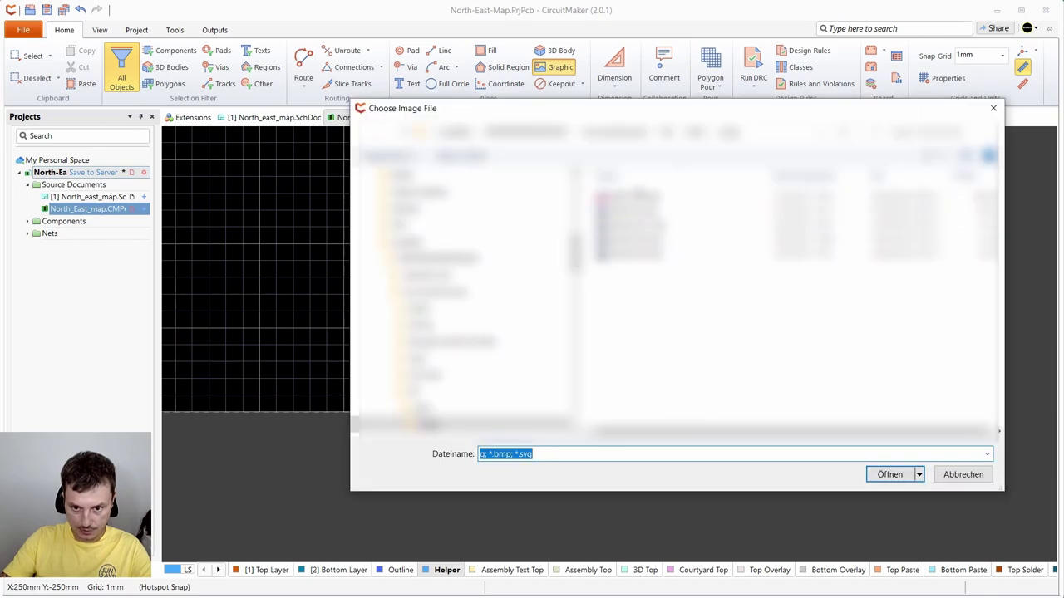
- Import the map image into the area with Inverted Levels on, Union composing and Default (125 DPI) quality
{"action": "double_click", "coordinate": [631, 196]}
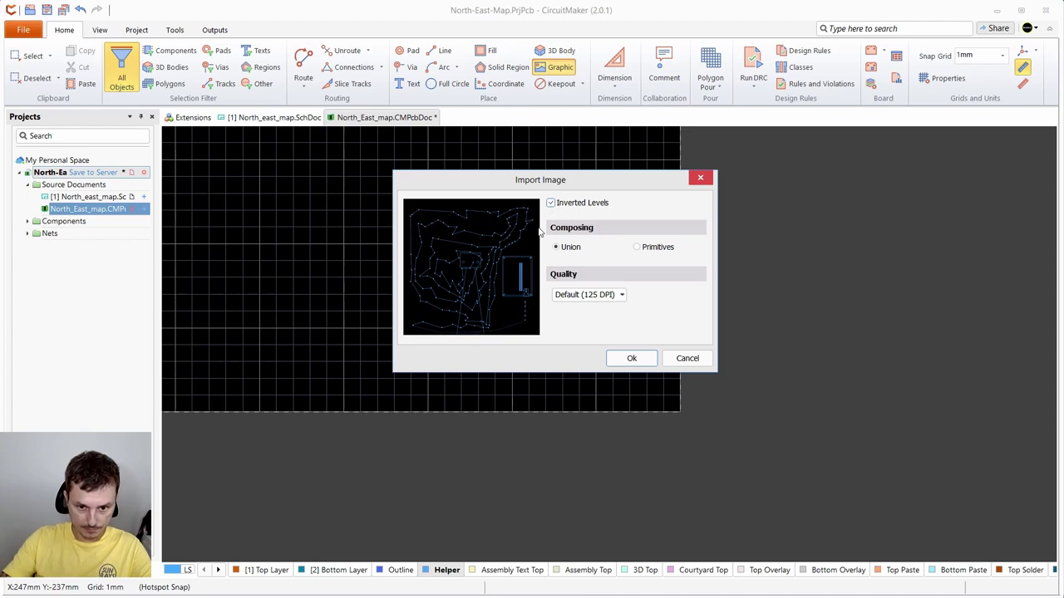
{"action": "left_click", "coordinate": [630, 359]}
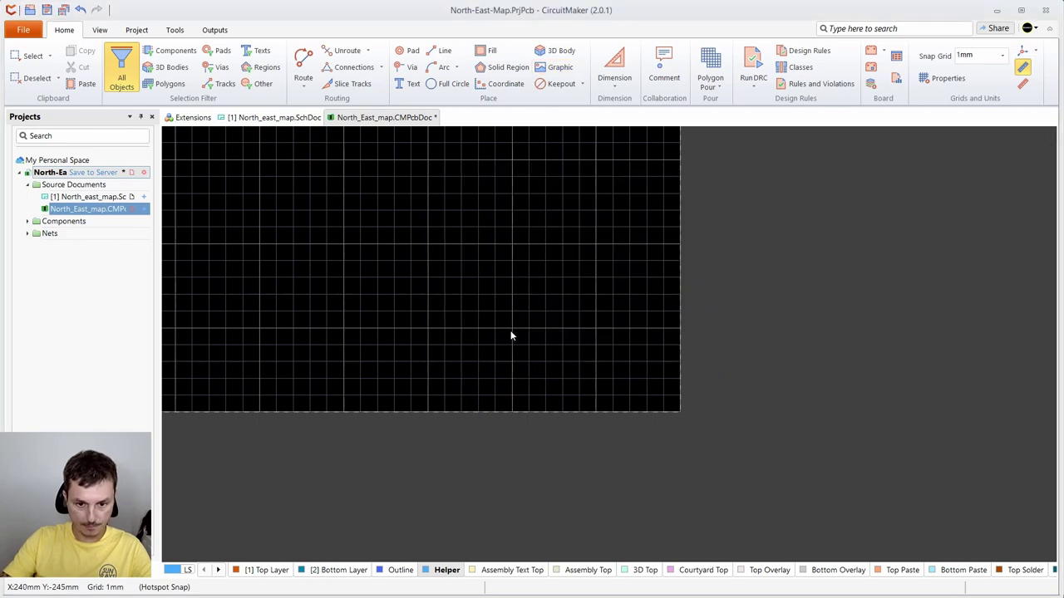
{"action": "scroll", "coordinate": [445, 297], "scroll_direction": "down", "scroll_amount": 5}
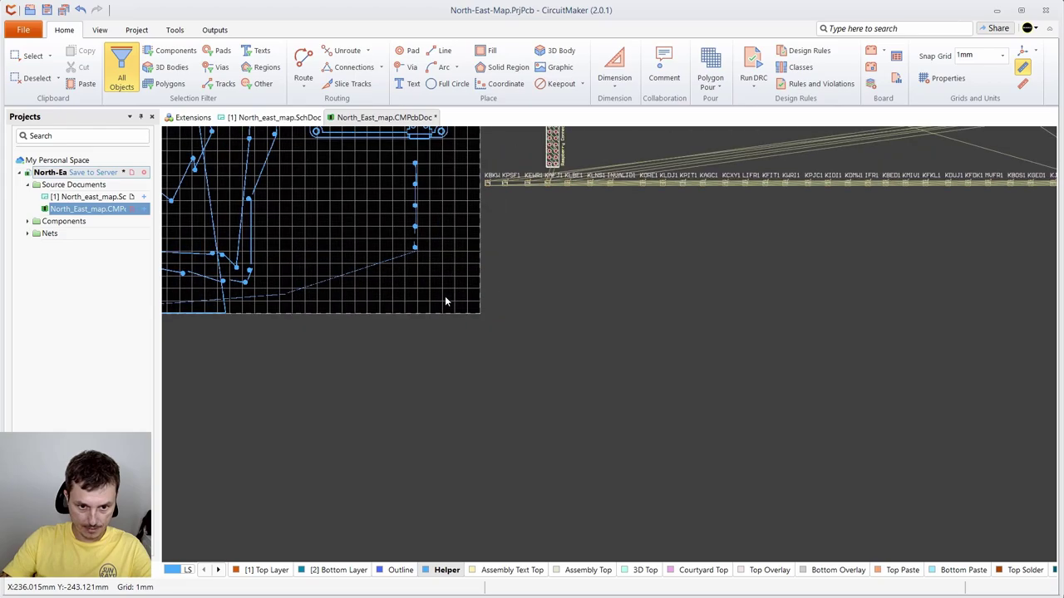
- Examine the imported map on the Helper layer, including the Raspberry outline, its pin header and the column of five dots below it
{"action": "scroll", "coordinate": [591, 408], "scroll_direction": "up", "scroll_amount": 6}
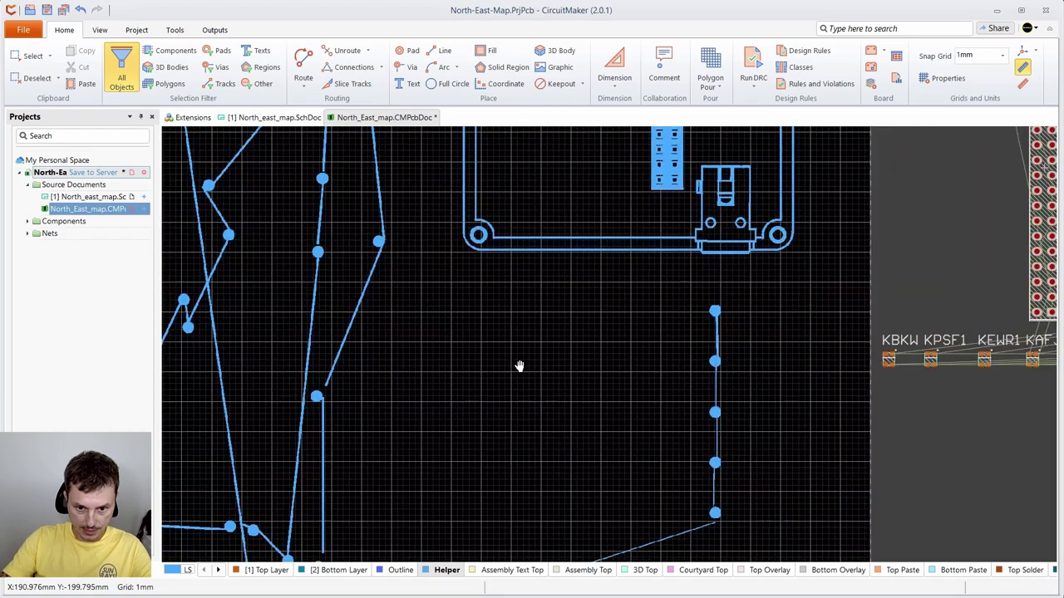
{"action": "left_click_drag", "start_coordinate": [519, 366], "coordinate": [734, 146]}
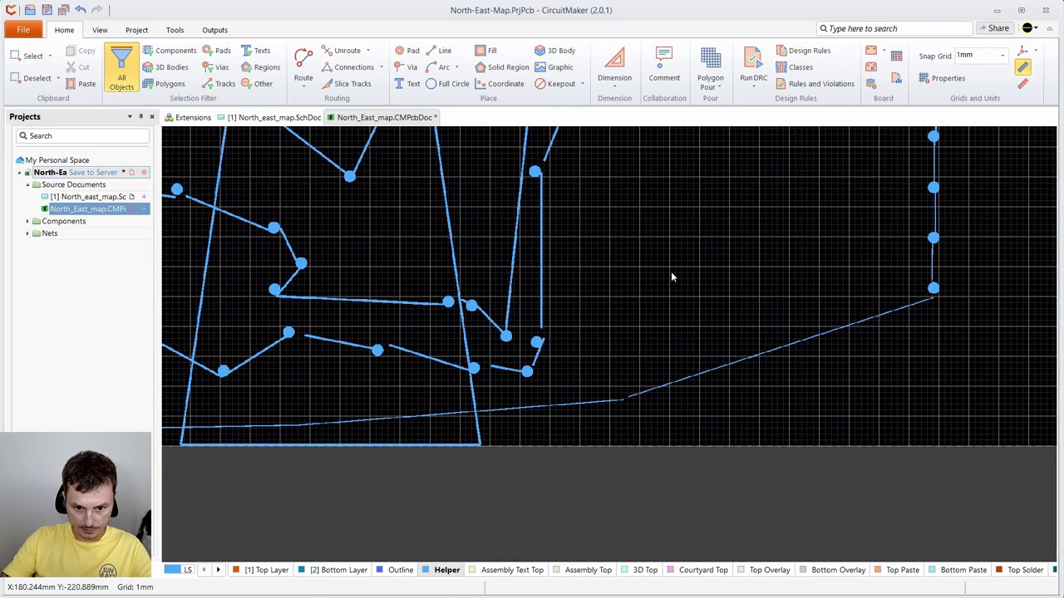
{"action": "scroll", "coordinate": [672, 274], "scroll_direction": "down", "scroll_amount": 2}
{"action": "scroll", "coordinate": [671, 277], "scroll_direction": "up", "scroll_amount": 4}
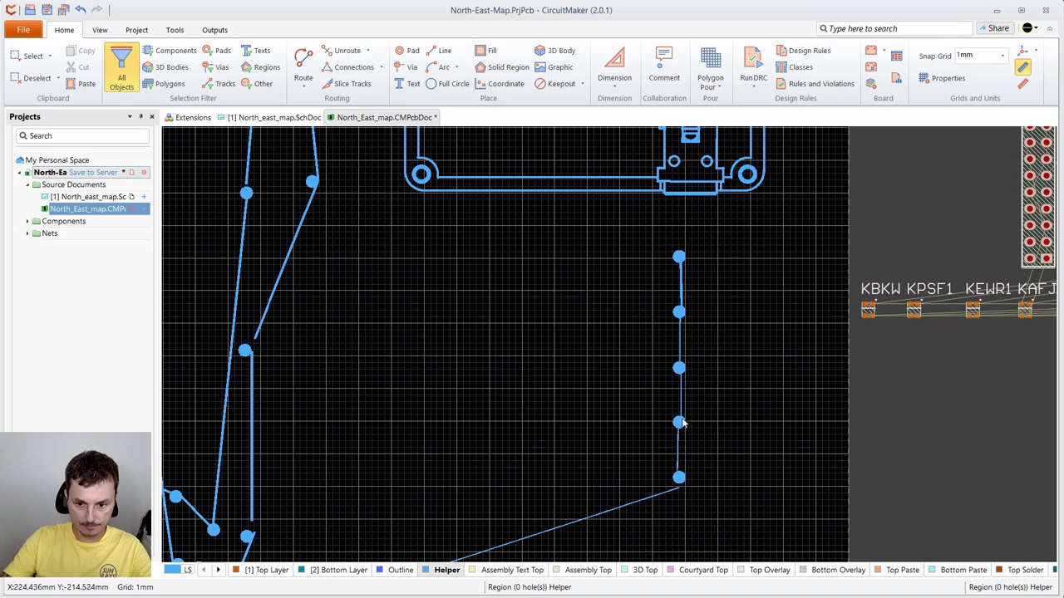
{"action": "scroll", "coordinate": [509, 415], "scroll_direction": "down", "scroll_amount": 2}
{"action": "left_click_drag", "start_coordinate": [414, 458], "coordinate": [761, 539]}
{"action": "left_click_drag", "start_coordinate": [782, 241], "coordinate": [648, 452]}
{"action": "left_click_drag", "start_coordinate": [720, 424], "coordinate": [640, 221]}
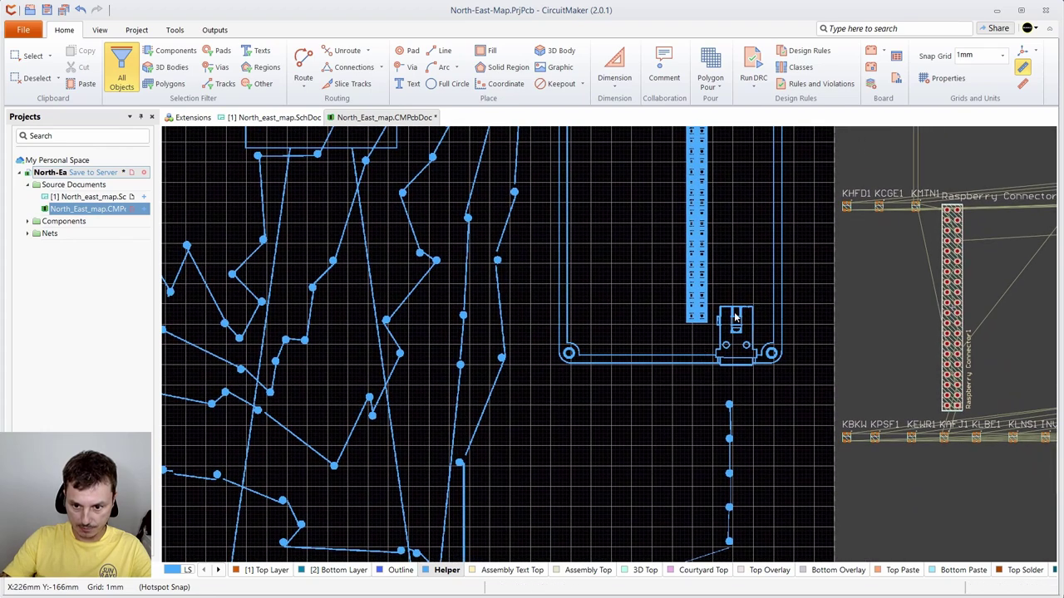
{"action": "left_click_drag", "start_coordinate": [753, 228], "coordinate": [734, 340]}
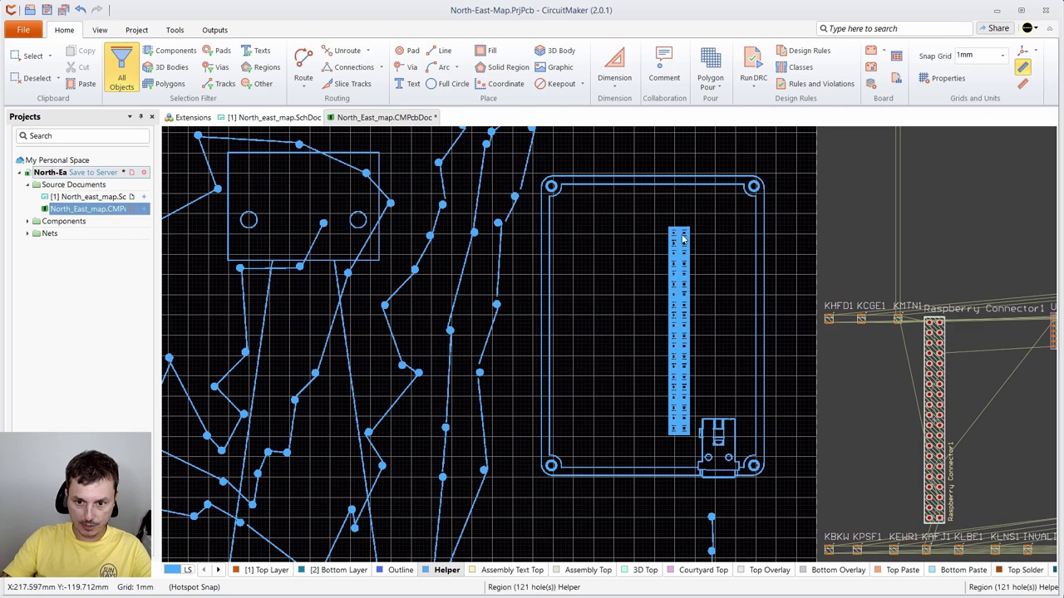
{"action": "scroll", "coordinate": [699, 323], "scroll_direction": "down", "scroll_amount": 3}
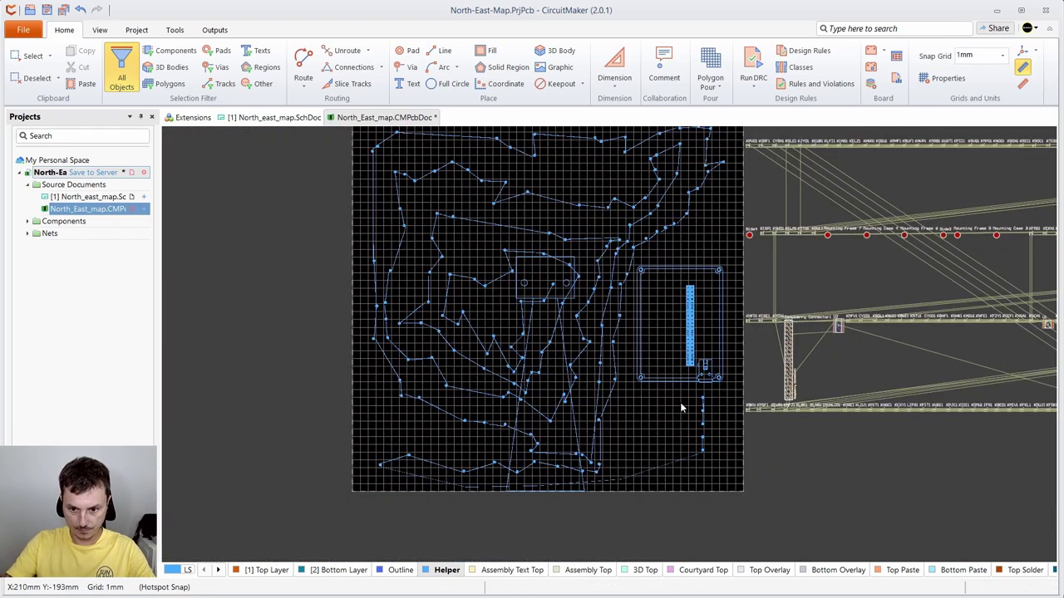
{"action": "scroll", "coordinate": [681, 406], "scroll_direction": "up", "scroll_amount": 3}
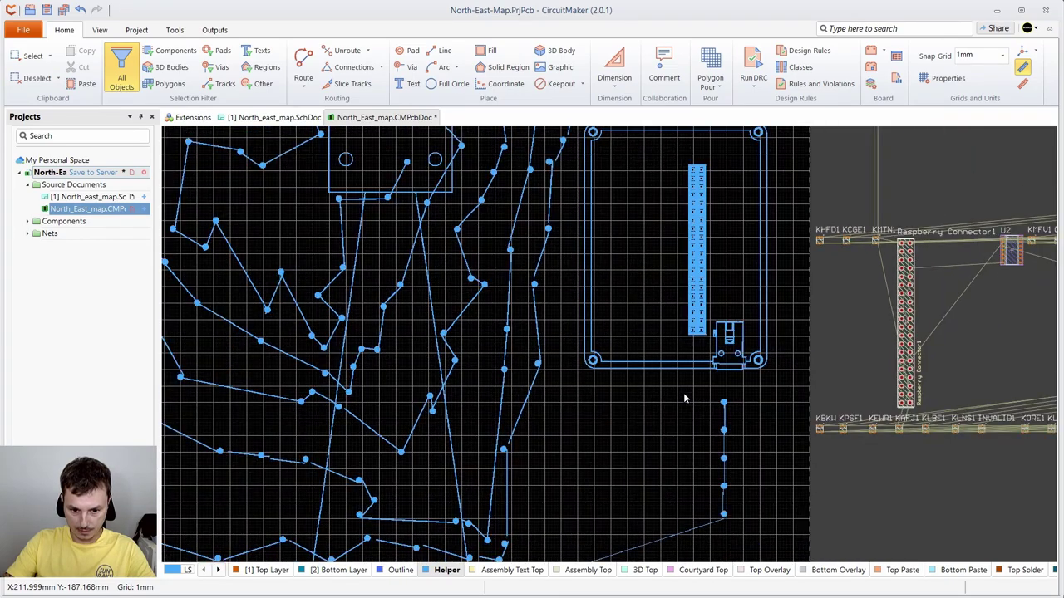
{"action": "scroll", "coordinate": [684, 399], "scroll_direction": "down", "scroll_amount": 2}
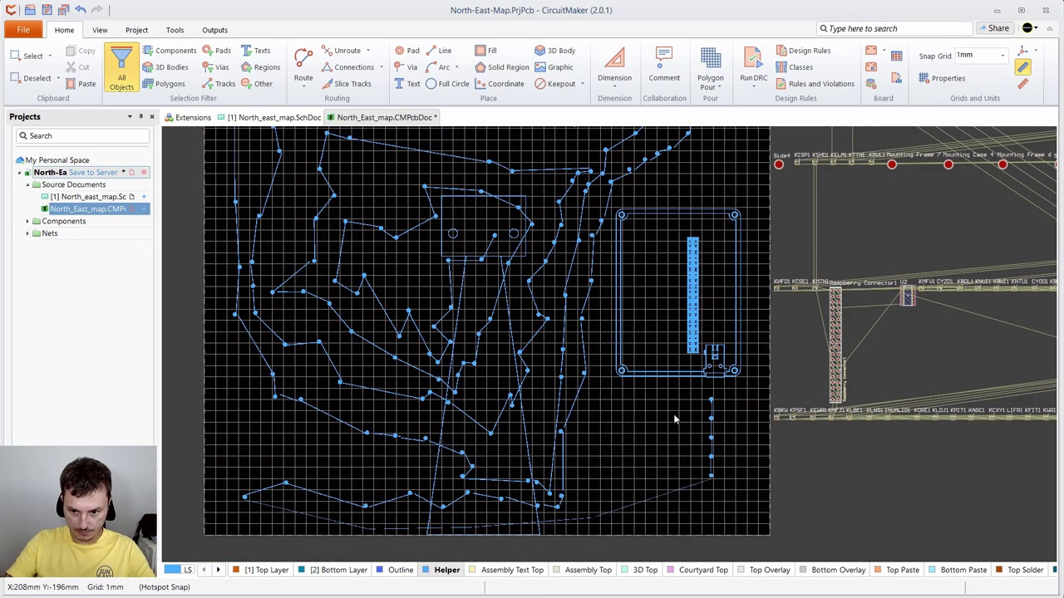
{"action": "left_click_drag", "start_coordinate": [748, 457], "coordinate": [642, 366]}
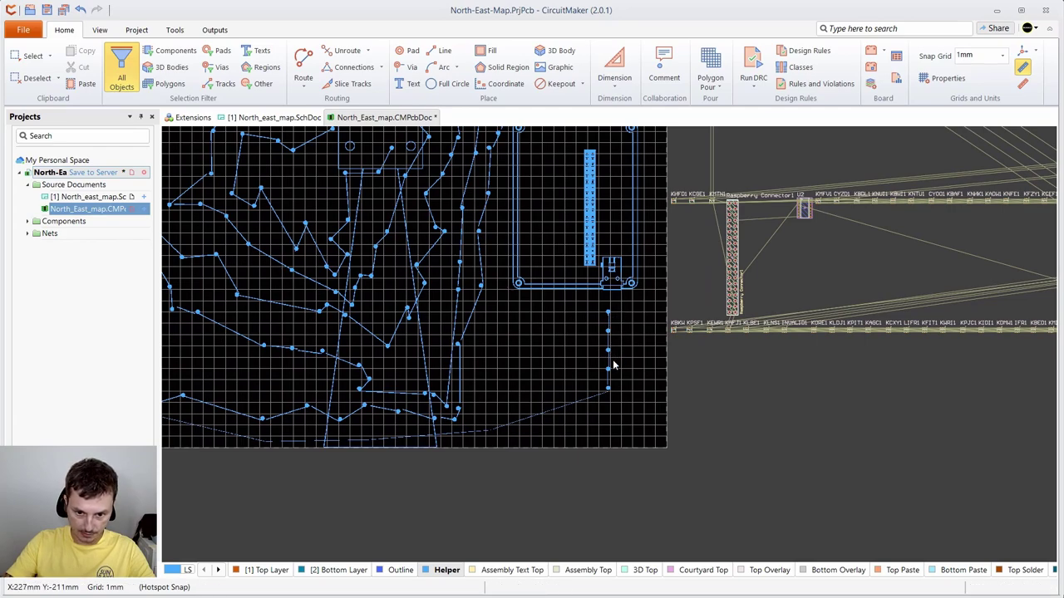
{"action": "scroll", "coordinate": [605, 370], "scroll_direction": "up", "scroll_amount": 1}
{"action": "scroll", "coordinate": [606, 371], "scroll_direction": "up", "scroll_amount": 1}
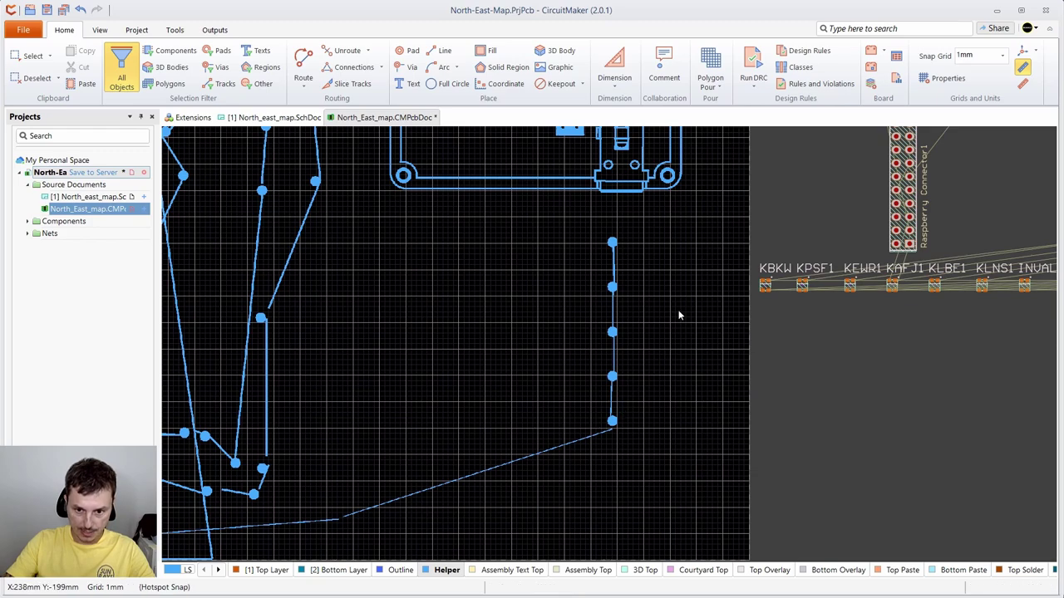
{"action": "left_click_drag", "start_coordinate": [678, 315], "coordinate": [664, 351]}
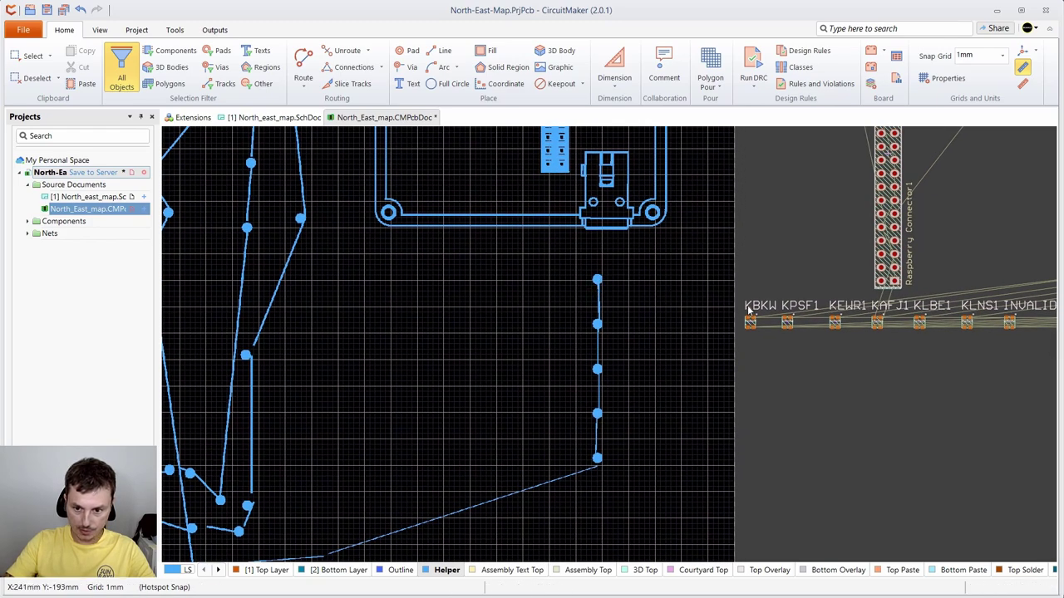
- Search the design for VFR and locate the VFR1 component on the PCB
{"action": "scroll", "coordinate": [648, 295], "scroll_direction": "down", "scroll_amount": 3}
{"action": "left_click_drag", "start_coordinate": [745, 270], "coordinate": [662, 472]}
{"action": "scroll", "coordinate": [668, 347], "scroll_direction": "down", "scroll_amount": 2}
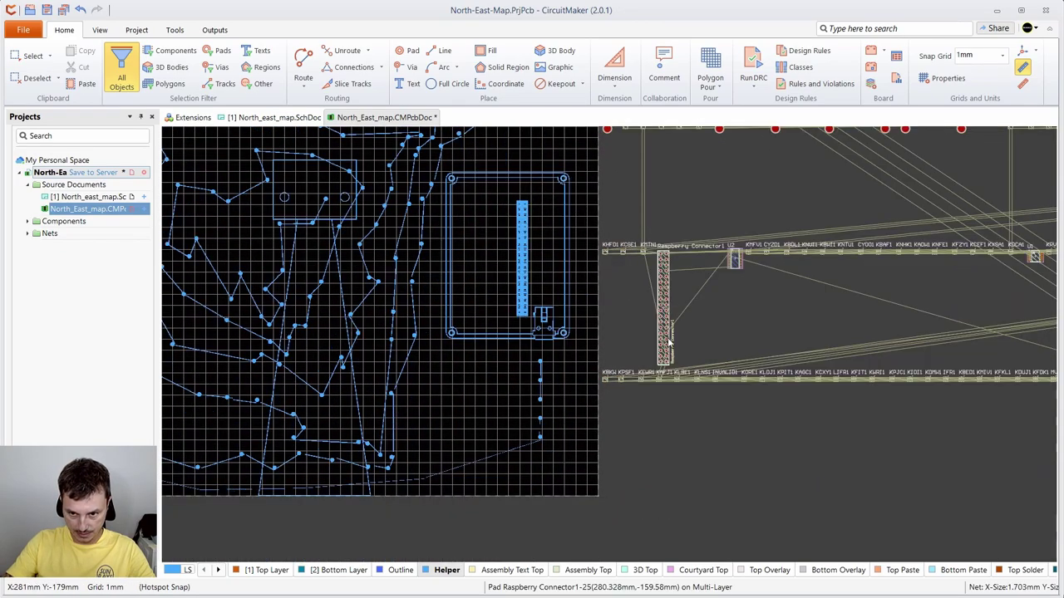
{"action": "scroll", "coordinate": [680, 303], "scroll_direction": "up", "scroll_amount": 1}
{"action": "left_click_drag", "start_coordinate": [665, 249], "coordinate": [393, 439]}
{"action": "left_click_drag", "start_coordinate": [705, 300], "coordinate": [855, 297]}
{"action": "left_click", "coordinate": [853, 28]}
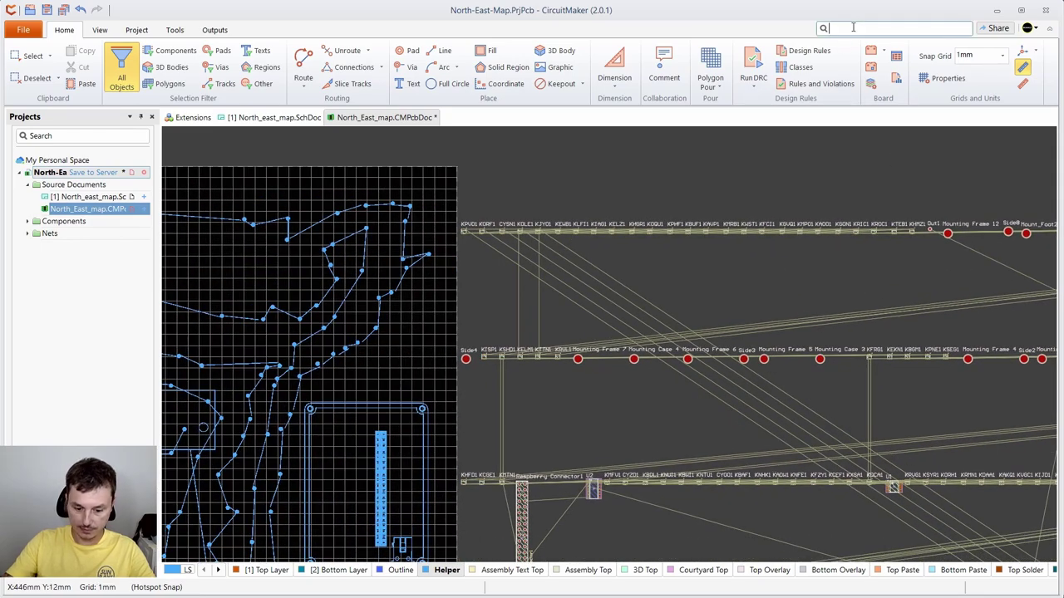
{"action": "type", "text": "VFR"}
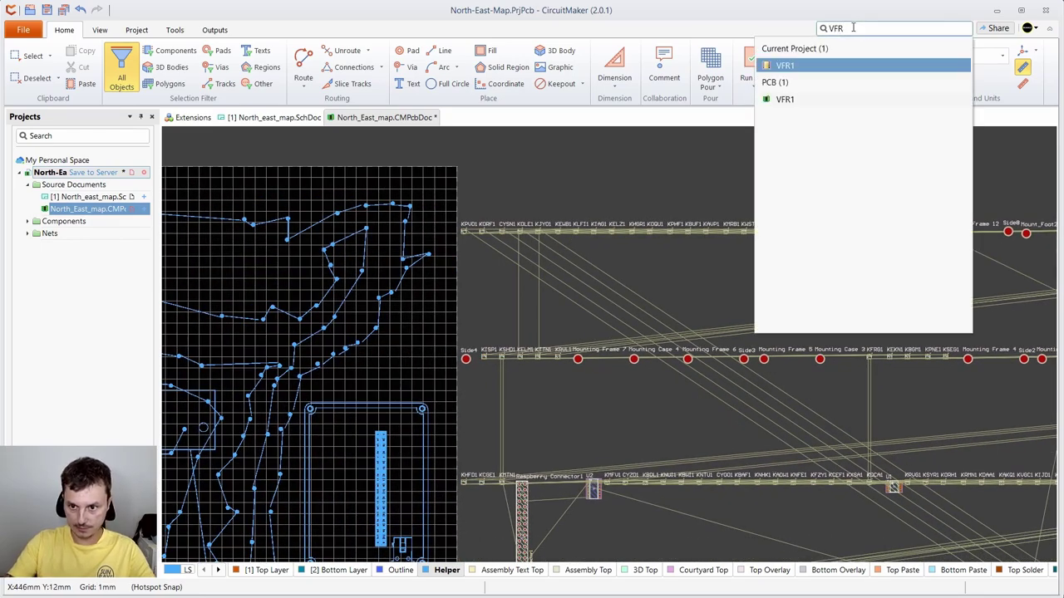
{"action": "left_click", "coordinate": [786, 100]}
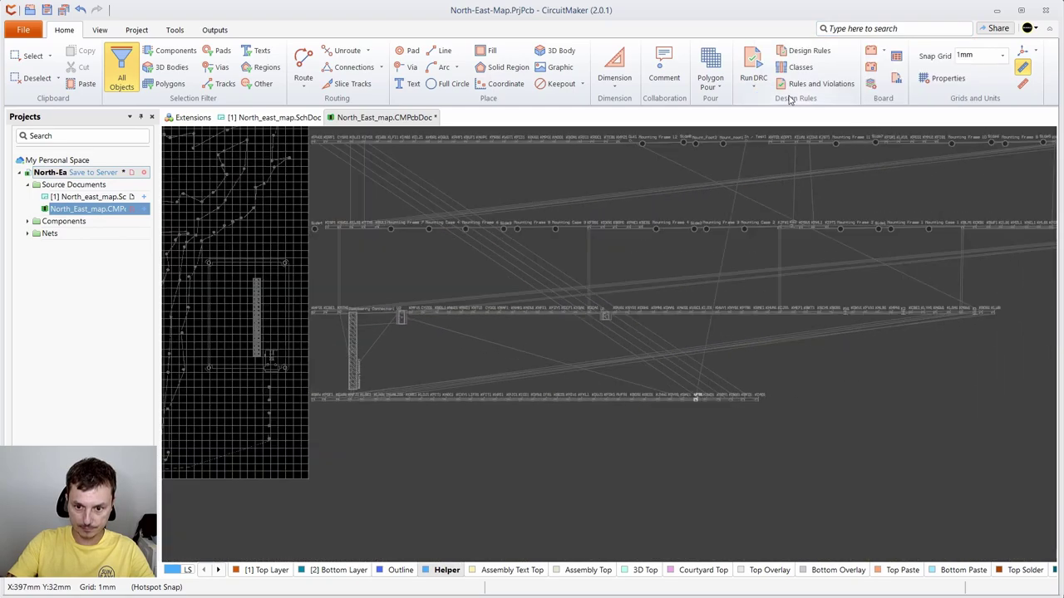
- Move VFR1 out of its component row to beside the top dot of the five-dot column on the map, and clear the highlight filter
{"action": "scroll", "coordinate": [615, 324], "scroll_direction": "down", "scroll_amount": 8}
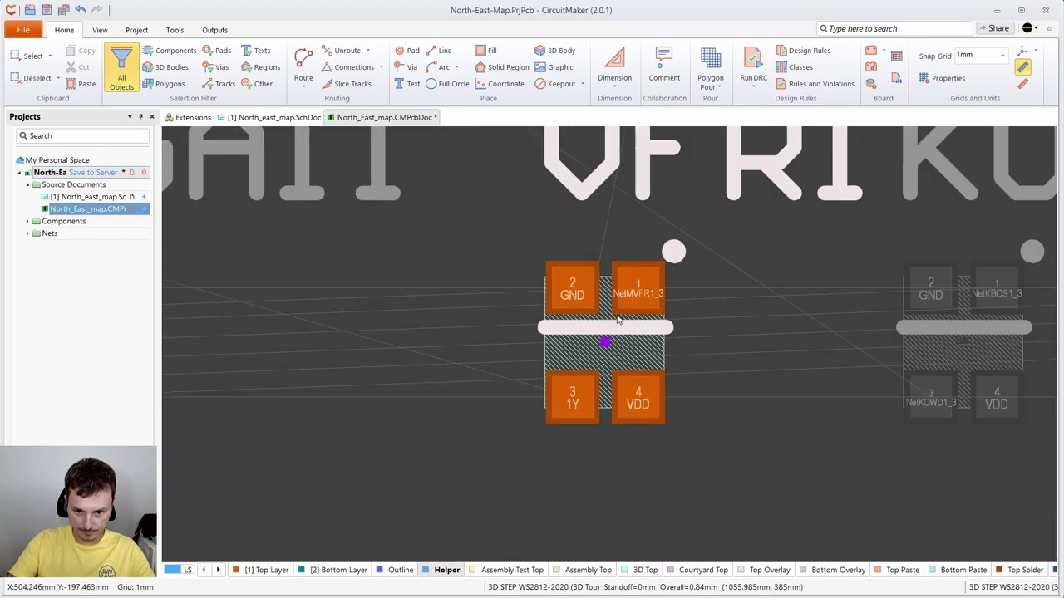
{"action": "left_click_drag", "start_coordinate": [619, 318], "coordinate": [545, 219]}
{"action": "scroll", "coordinate": [546, 221], "scroll_direction": "down", "scroll_amount": 8}
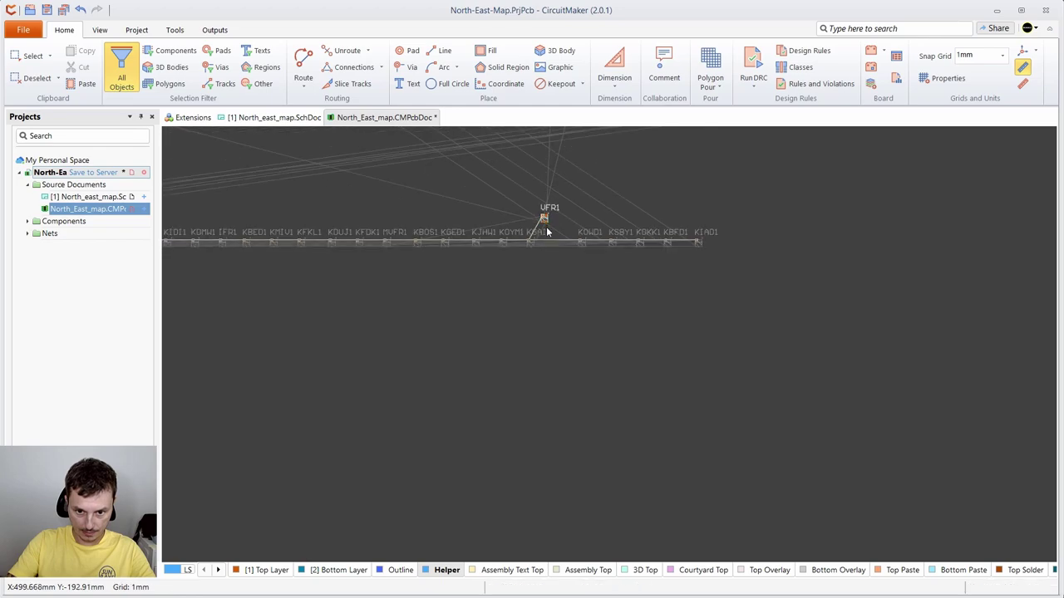
{"action": "left_click_drag", "start_coordinate": [542, 324], "coordinate": [715, 462]}
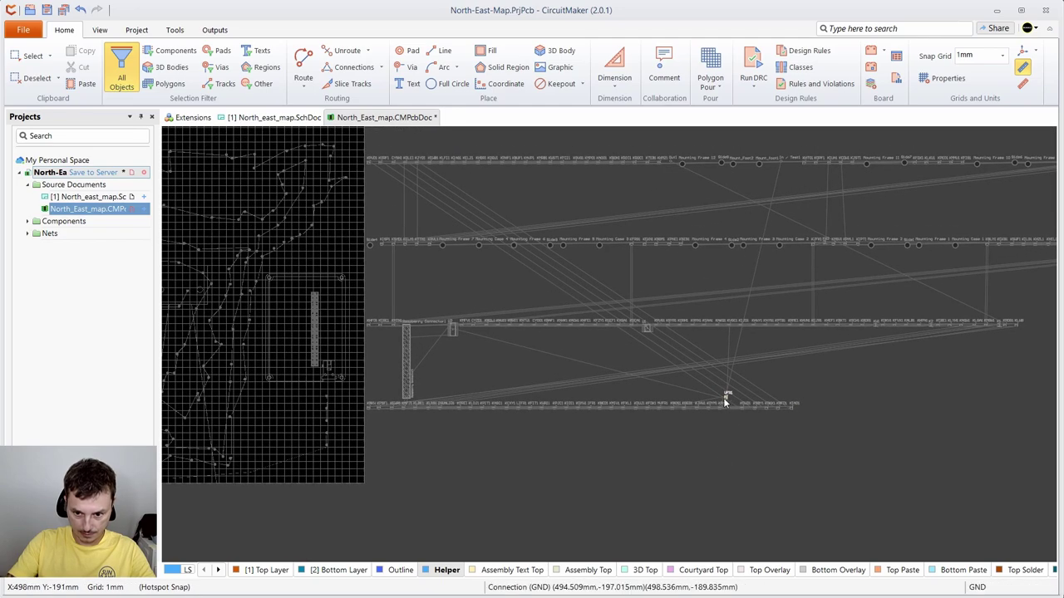
{"action": "left_click_drag", "start_coordinate": [725, 397], "coordinate": [341, 366]}
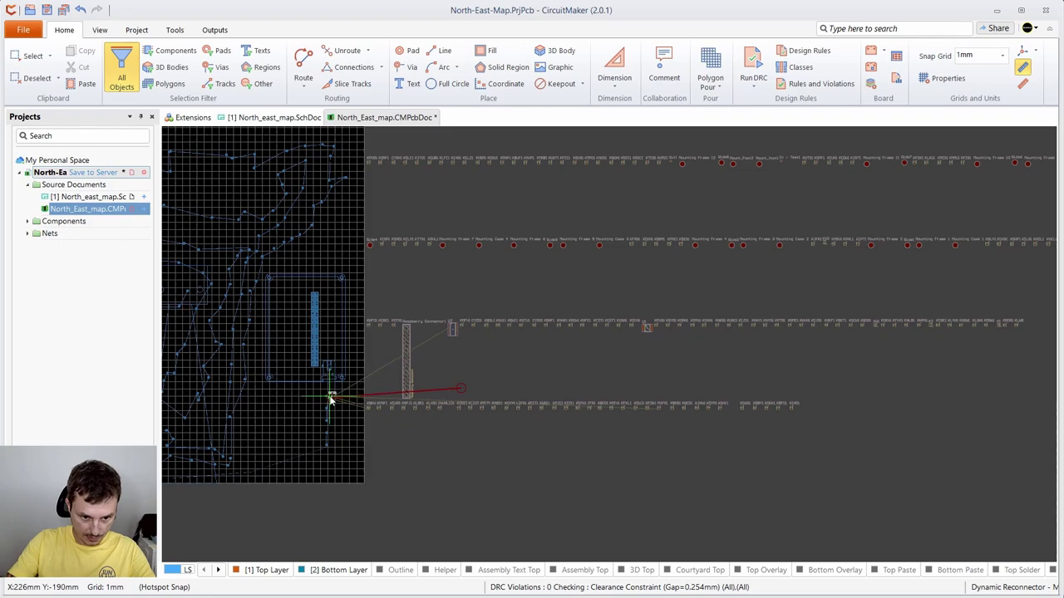
{"action": "left_click_drag", "start_coordinate": [333, 401], "coordinate": [333, 399]}
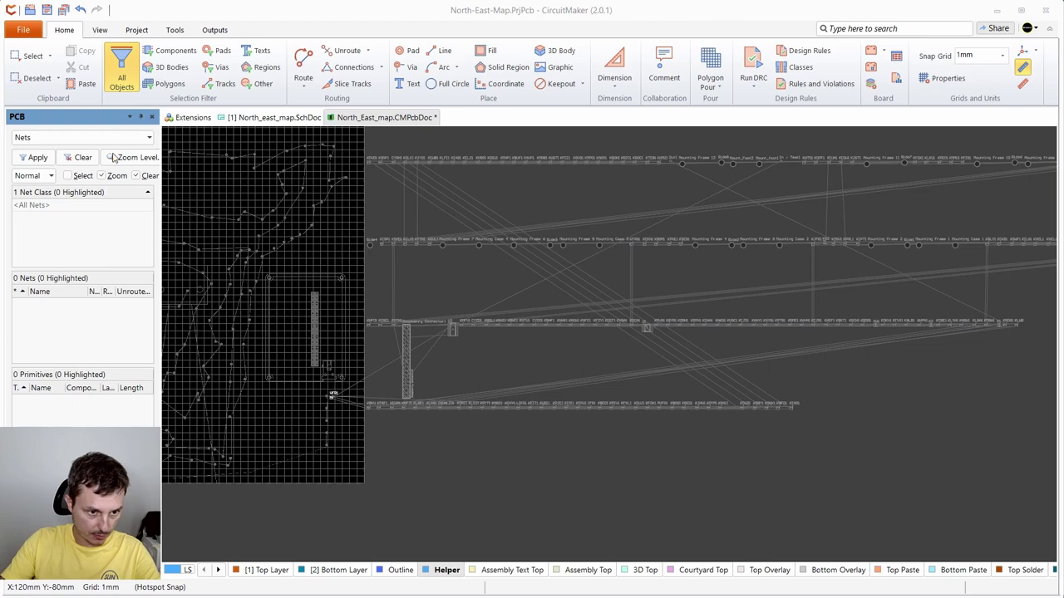
{"action": "left_click", "coordinate": [80, 160]}
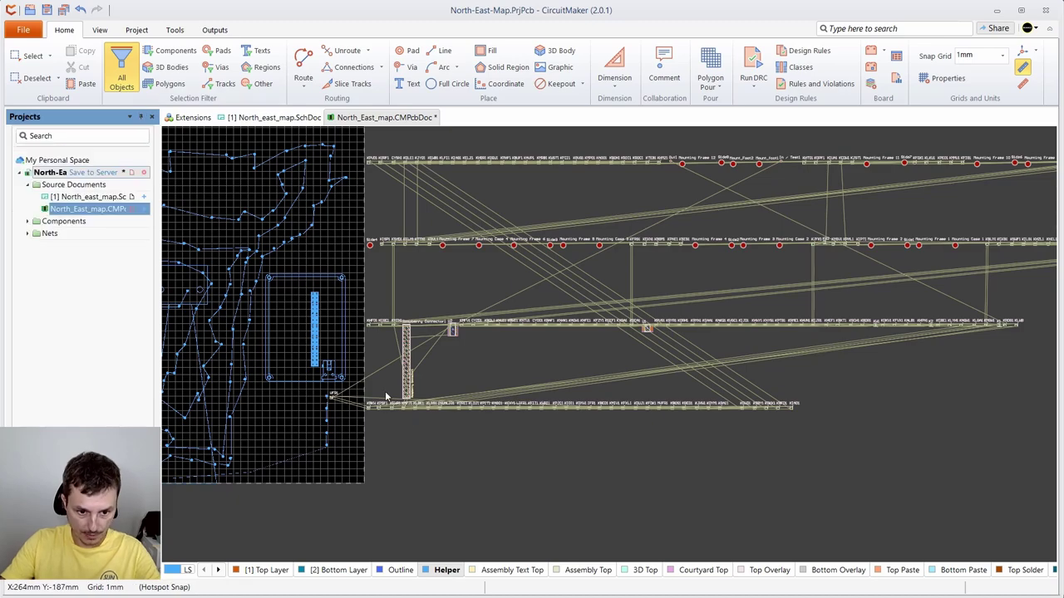
{"action": "scroll", "coordinate": [336, 405], "scroll_direction": "up", "scroll_amount": 4}
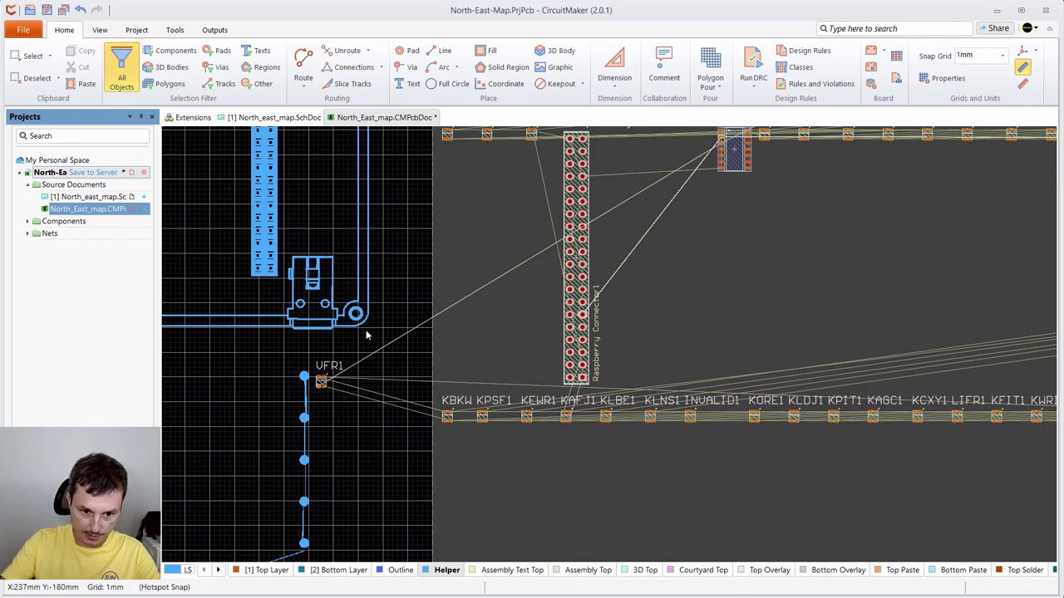
{"action": "mouse_move", "coordinate": [321, 382]}
{"action": "left_mouse_down"}
{"action": "mouse_move", "coordinate": [357, 343]}
{"action": "mouse_move", "coordinate": [319, 395]}
{"action": "mouse_move", "coordinate": [332, 381]}
{"action": "left_mouse_up"}
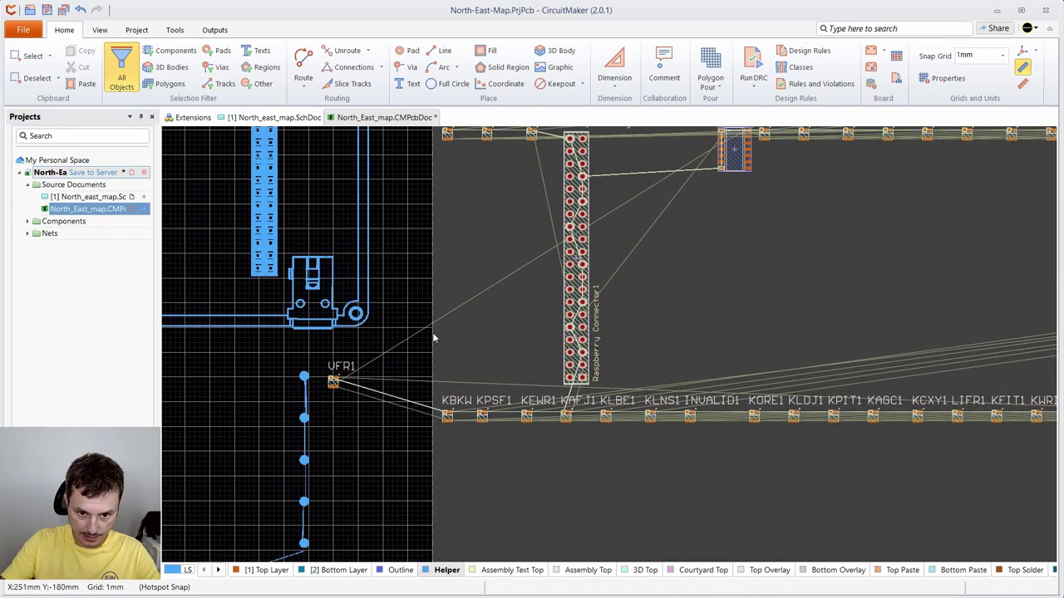
- Move In / Test1 out of the top component row into the free space above Raspberry Connector1 and U2
{"action": "scroll", "coordinate": [721, 238], "scroll_direction": "down", "scroll_amount": 4}
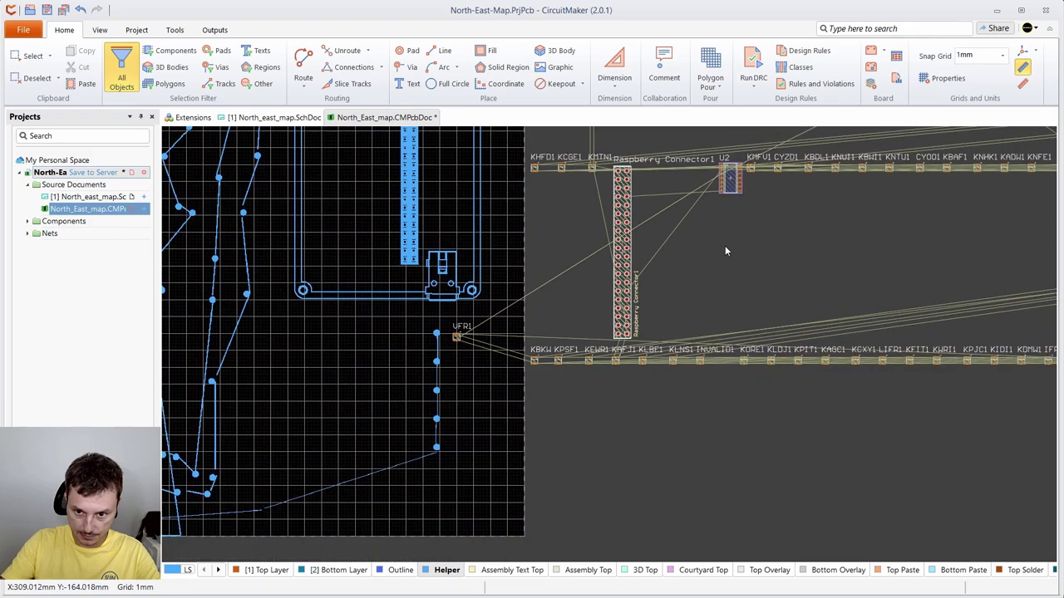
{"action": "left_click_drag", "start_coordinate": [825, 283], "coordinate": [504, 541]}
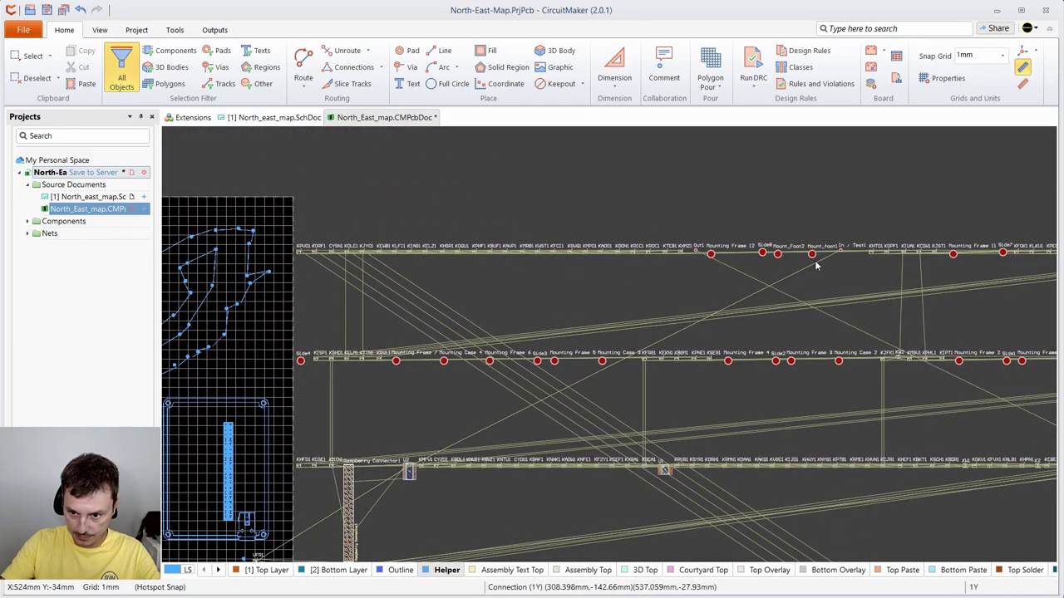
{"action": "left_click_drag", "start_coordinate": [842, 255], "coordinate": [509, 309]}
{"action": "left_click_drag", "start_coordinate": [365, 420], "coordinate": [365, 417]}
{"action": "left_click_drag", "start_coordinate": [419, 499], "coordinate": [560, 305]}
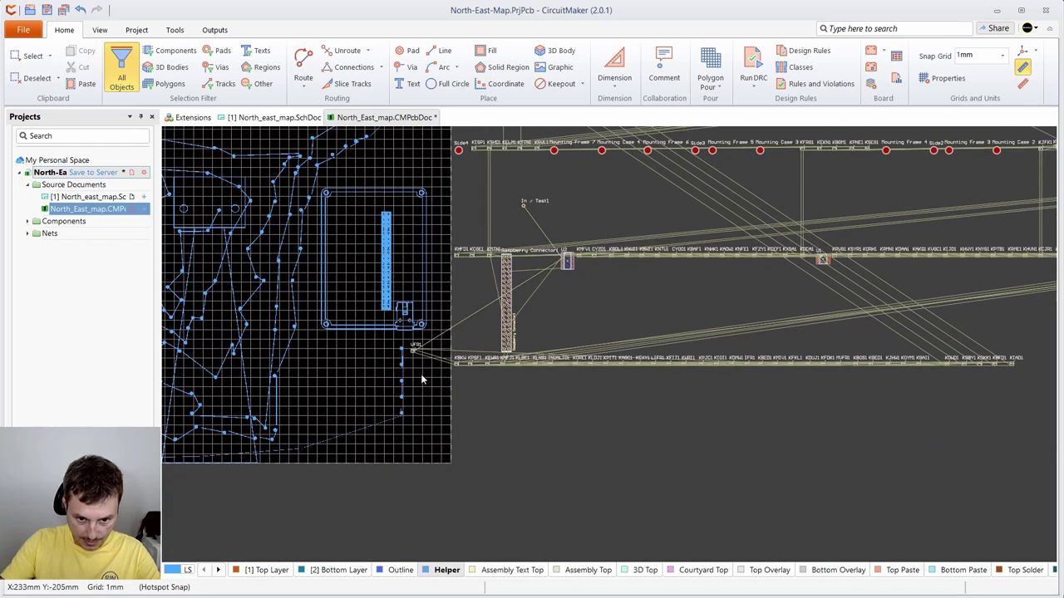
- Place MVFR1, IFR1, LIFR1 and INVALID1, in that order, beside the second to fifth dots of the column below VFR1
{"action": "scroll", "coordinate": [437, 363], "scroll_direction": "up", "scroll_amount": 2}
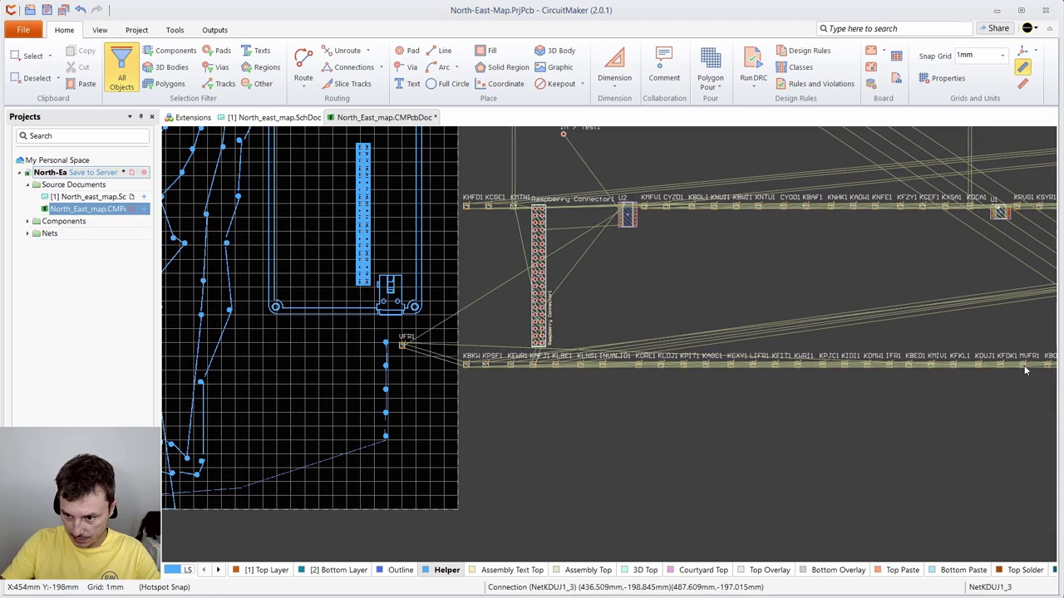
{"action": "left_click_drag", "start_coordinate": [1025, 368], "coordinate": [851, 458]}
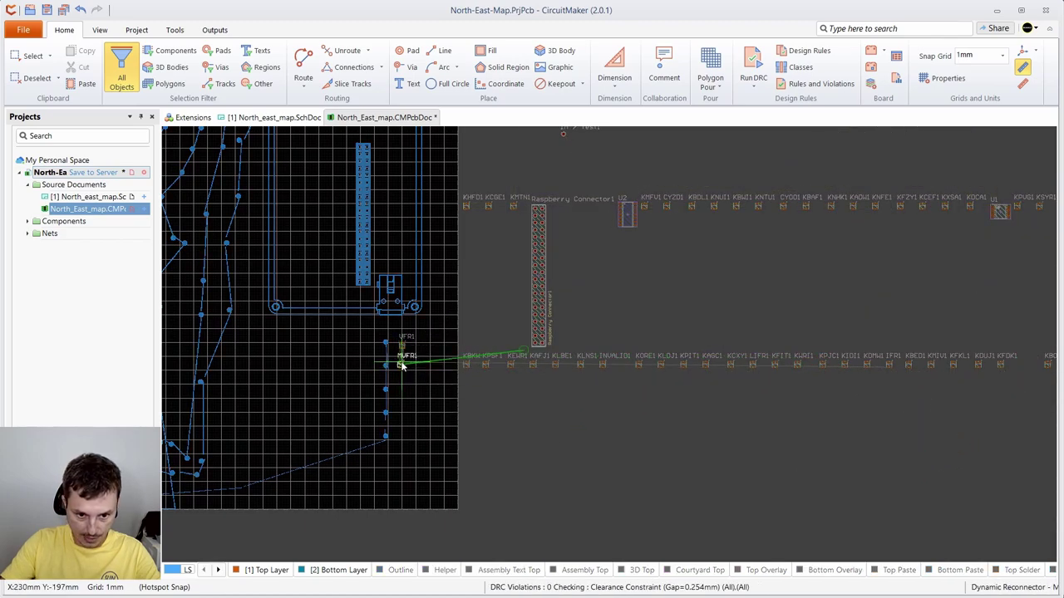
{"action": "left_click_drag", "start_coordinate": [410, 424], "coordinate": [518, 414]}
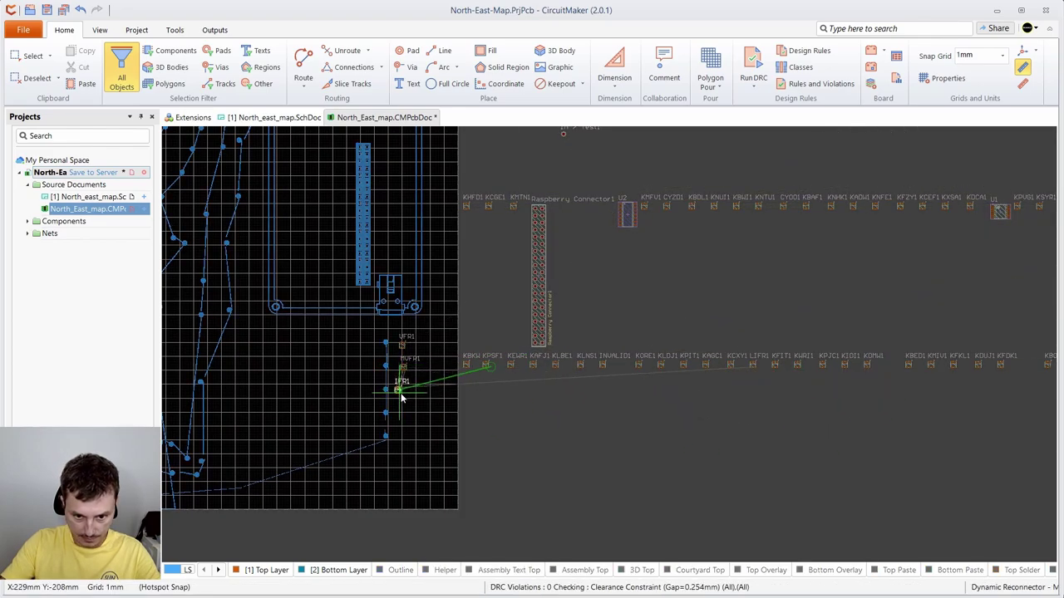
{"action": "left_click_drag", "start_coordinate": [405, 399], "coordinate": [406, 398]}
{"action": "left_click_drag", "start_coordinate": [755, 368], "coordinate": [636, 450]}
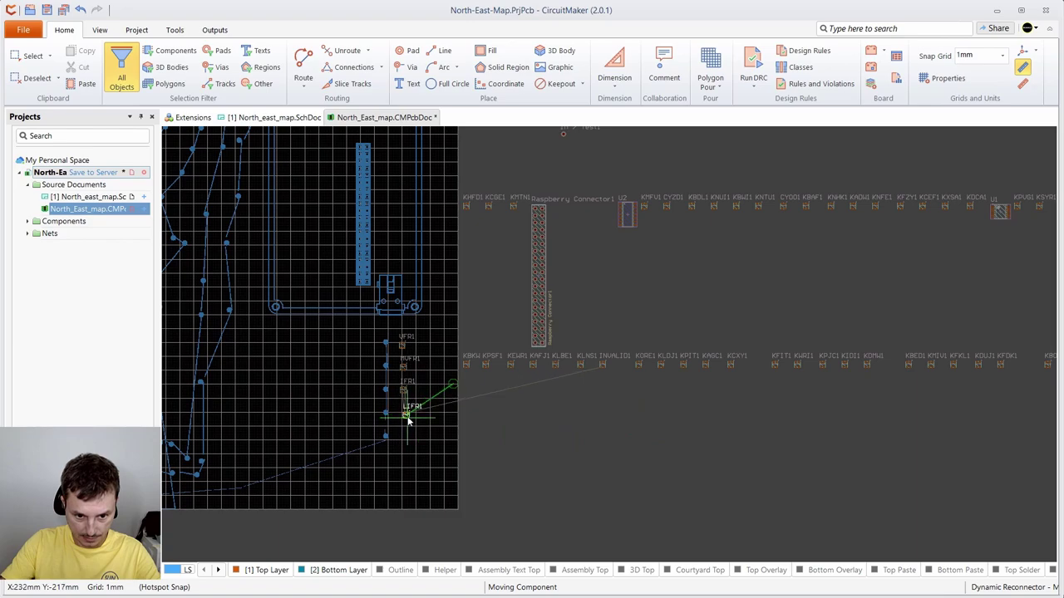
{"action": "left_click_drag", "start_coordinate": [401, 422], "coordinate": [402, 421]}
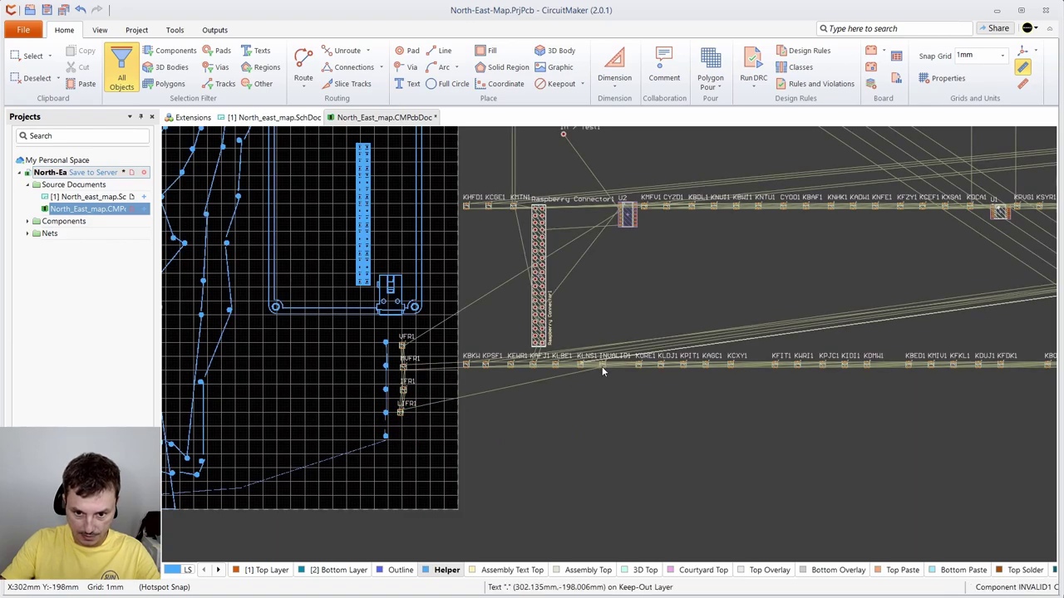
{"action": "left_click_drag", "start_coordinate": [602, 366], "coordinate": [405, 450]}
{"action": "left_click", "coordinate": [400, 442]}
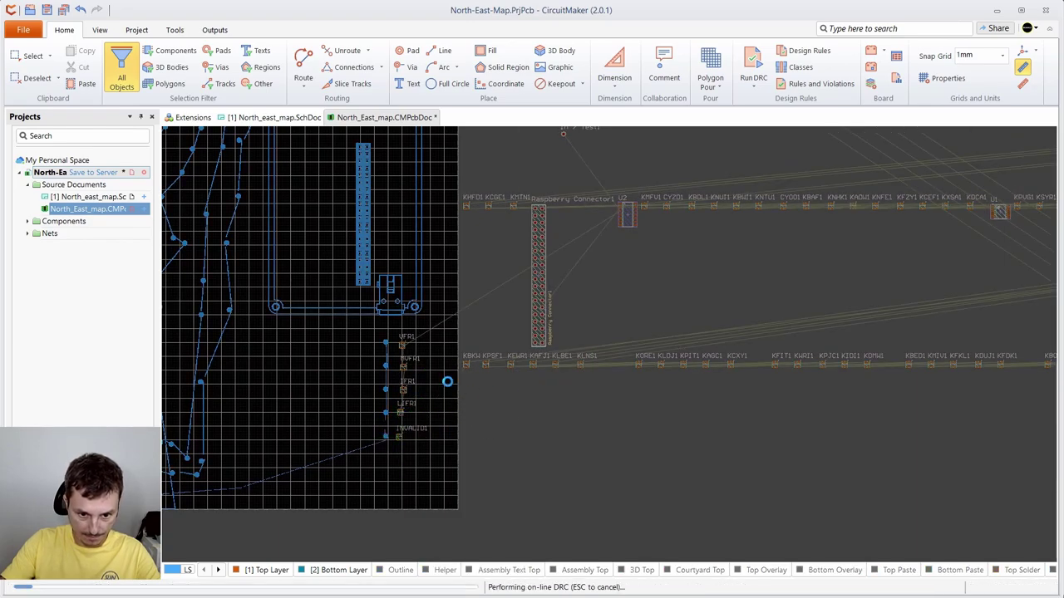
- Place KBKW at the map's lower-left dot and bring KLWB from the end of its component row onto the map near it
{"action": "left_click_drag", "start_coordinate": [468, 372], "coordinate": [423, 466]}
{"action": "left_click", "coordinate": [418, 471]}
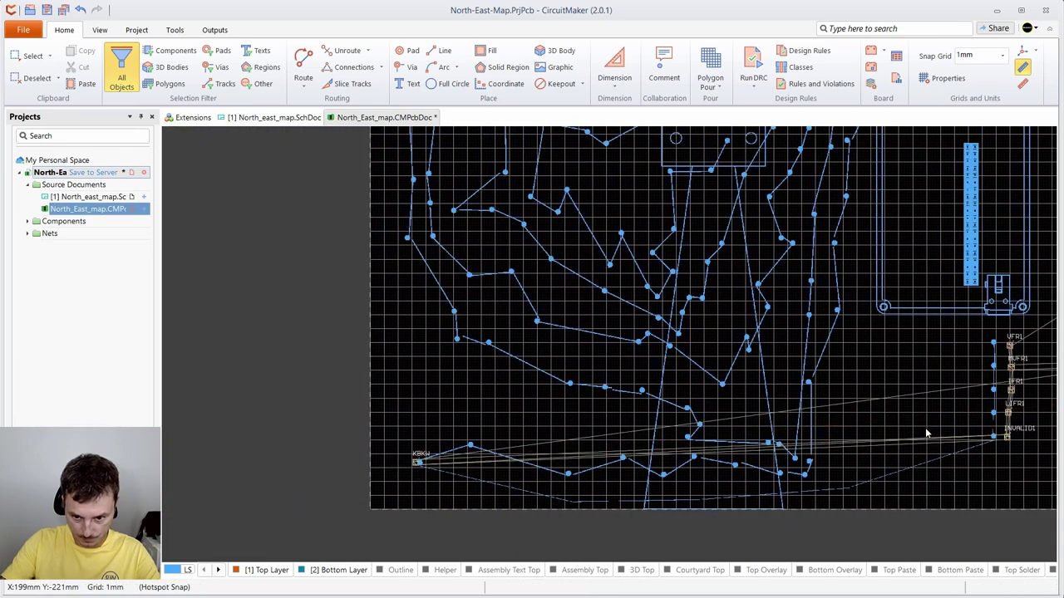
{"action": "scroll", "coordinate": [499, 472], "scroll_direction": "right", "scroll_amount": 5}
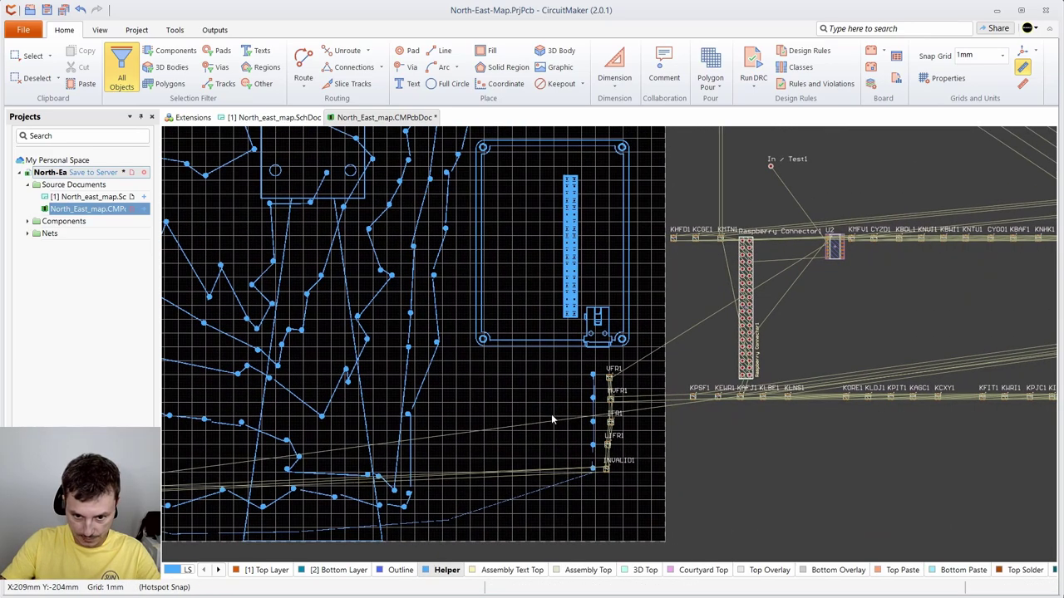
{"action": "left_click_drag", "start_coordinate": [863, 459], "coordinate": [468, 484]}
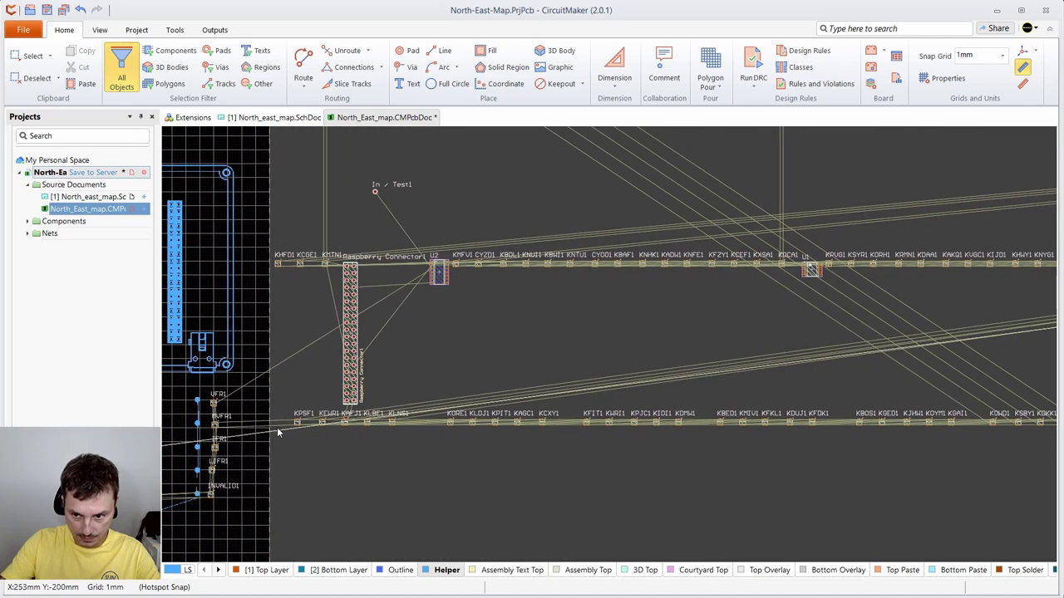
{"action": "left_click_drag", "start_coordinate": [543, 463], "coordinate": [88, 502]}
{"action": "left_click_drag", "start_coordinate": [483, 444], "coordinate": [349, 462]}
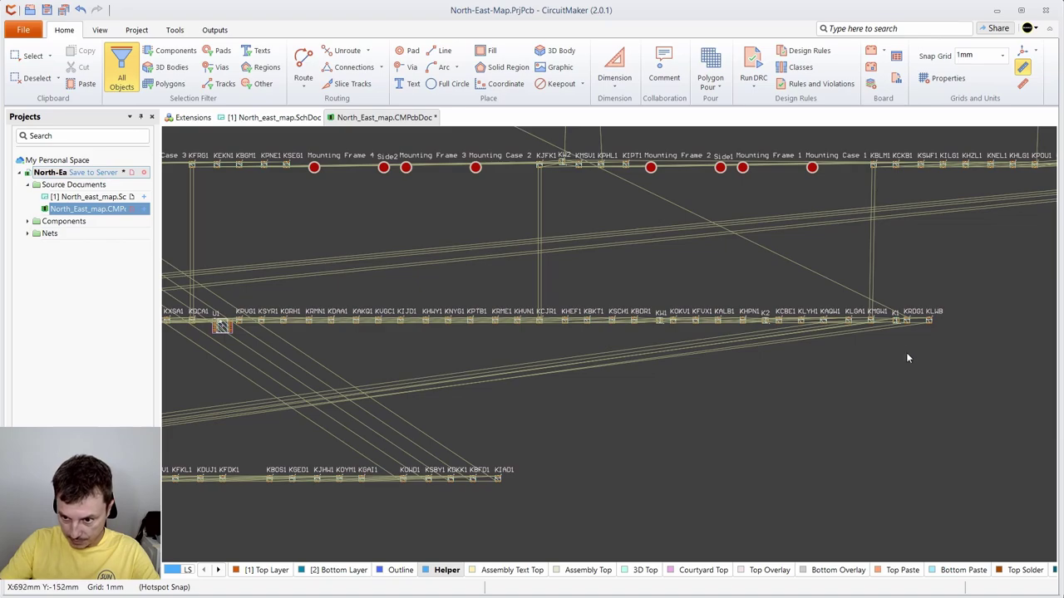
{"action": "left_click_drag", "start_coordinate": [930, 323], "coordinate": [427, 341]}
{"action": "left_click_drag", "start_coordinate": [607, 366], "coordinate": [214, 368]}
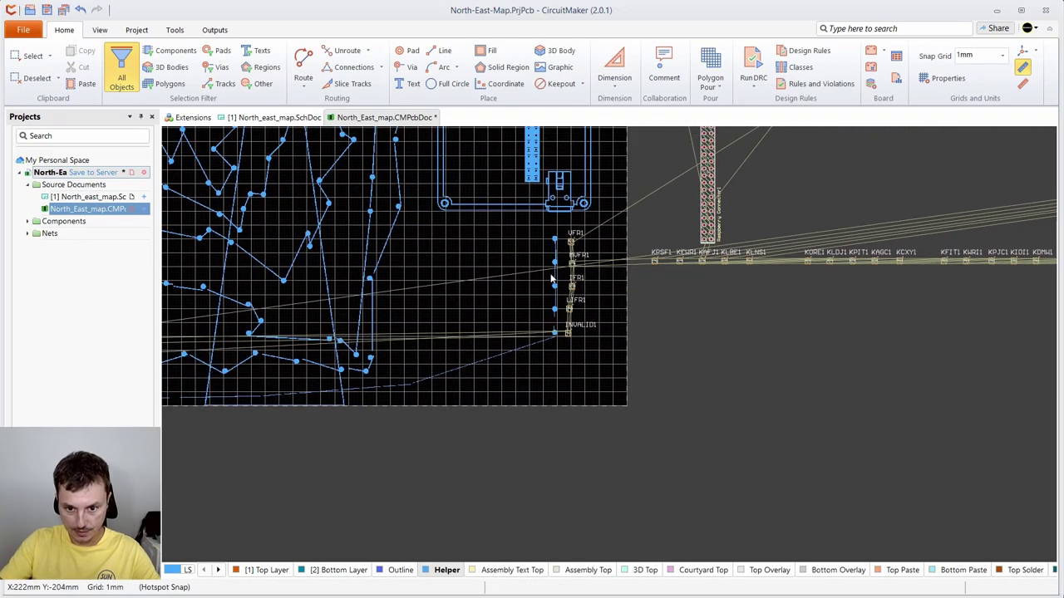
- Move VFR1 onto the top dot of the five-dot column
{"action": "scroll", "coordinate": [574, 259], "scroll_direction": "up", "scroll_amount": 6}
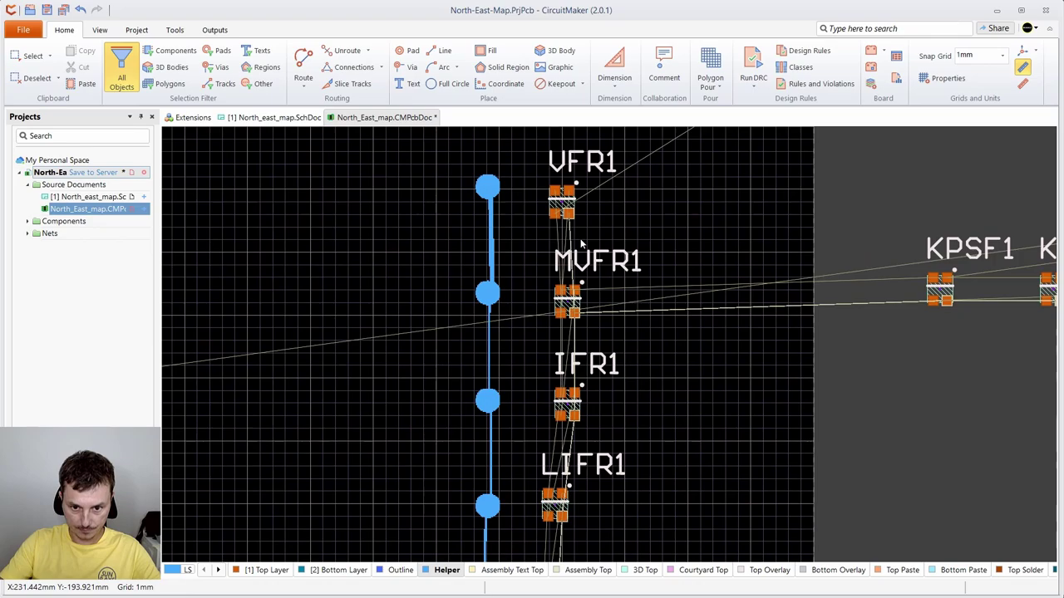
{"action": "scroll", "coordinate": [659, 306], "scroll_direction": "up", "scroll_amount": 5}
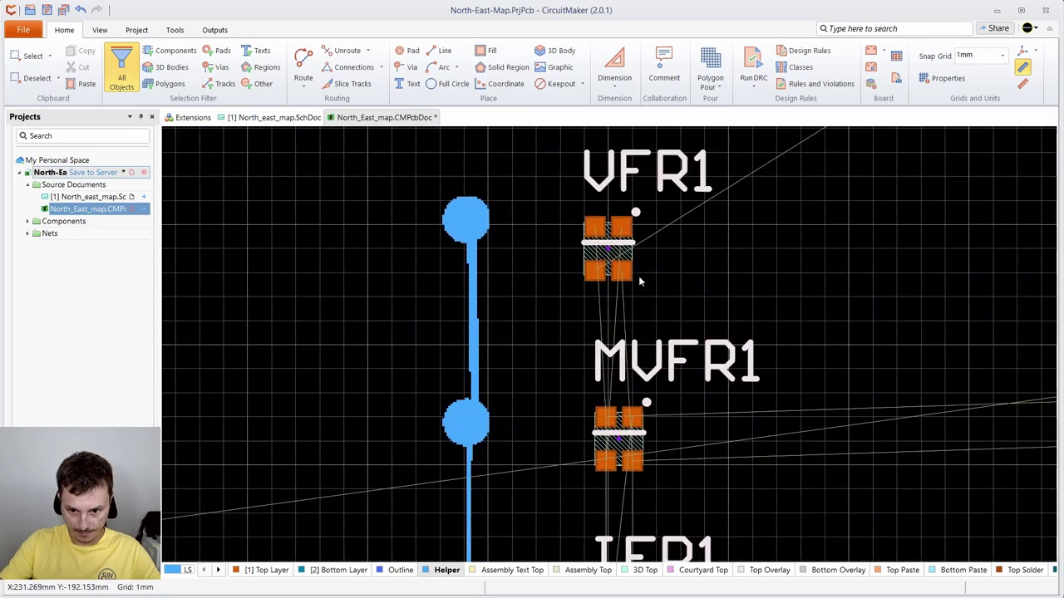
{"action": "scroll", "coordinate": [728, 286], "scroll_direction": "up", "scroll_amount": 3}
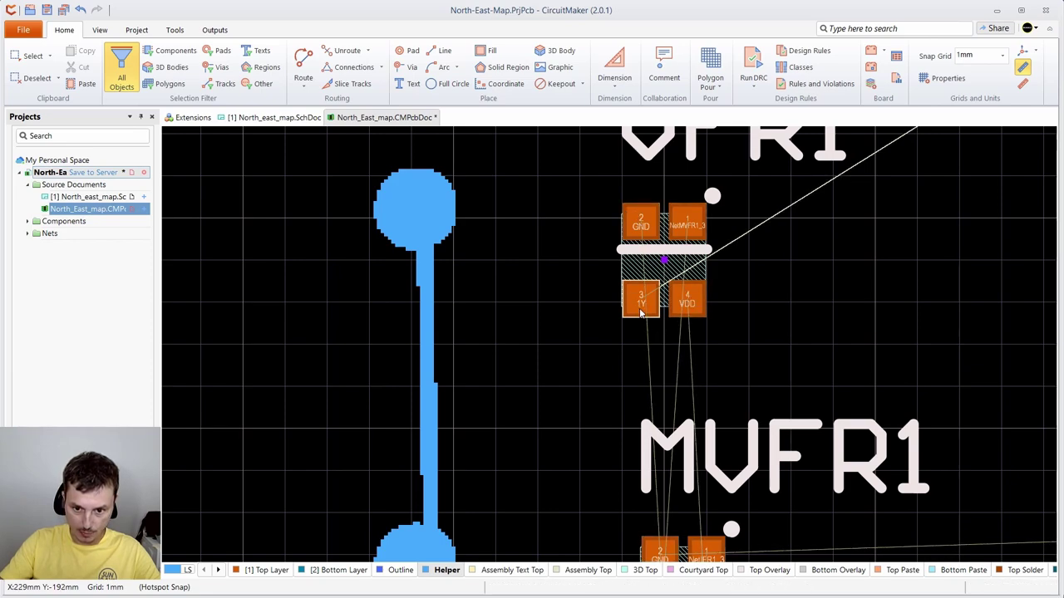
{"action": "mouse_move", "coordinate": [642, 265]}
{"action": "left_mouse_down"}
{"action": "mouse_move", "coordinate": [477, 227]}
{"action": "mouse_move", "coordinate": [476, 272]}
{"action": "left_mouse_up"}
{"action": "scroll", "coordinate": [515, 283], "scroll_direction": "down", "scroll_amount": 1}
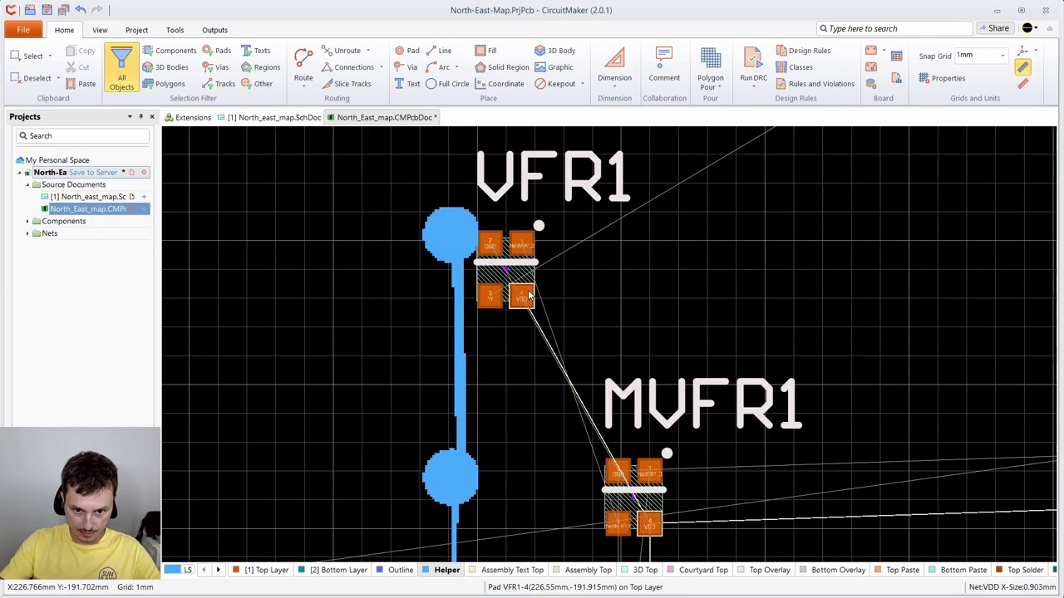
{"action": "left_click_drag", "start_coordinate": [610, 281], "coordinate": [739, 362]}
{"action": "mouse_move", "coordinate": [645, 362]}
{"action": "left_mouse_down"}
{"action": "mouse_move", "coordinate": [576, 295]}
{"action": "mouse_move", "coordinate": [604, 314]}
{"action": "mouse_move", "coordinate": [579, 314]}
{"action": "left_mouse_up"}
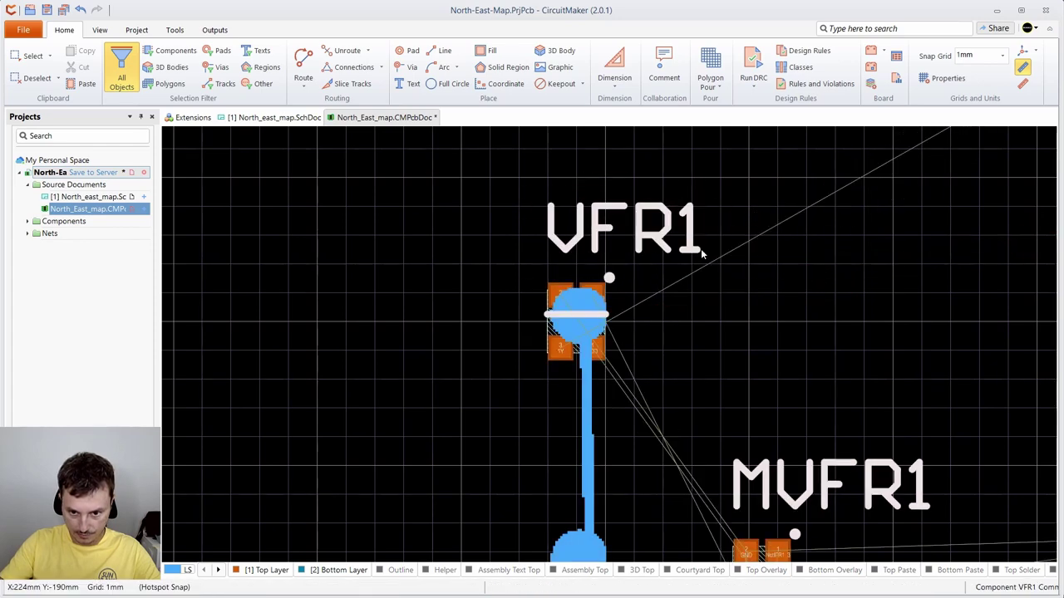
- Set the snap grid to 0.100 mm
{"action": "left_click", "coordinate": [1002, 57]}
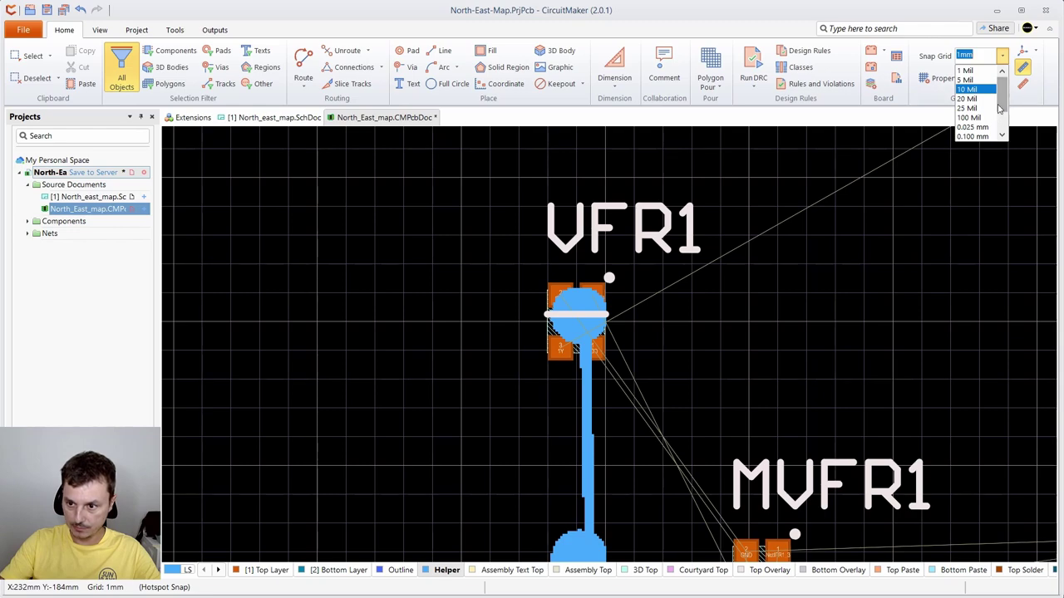
{"action": "left_click_drag", "start_coordinate": [1001, 111], "coordinate": [1003, 117]}
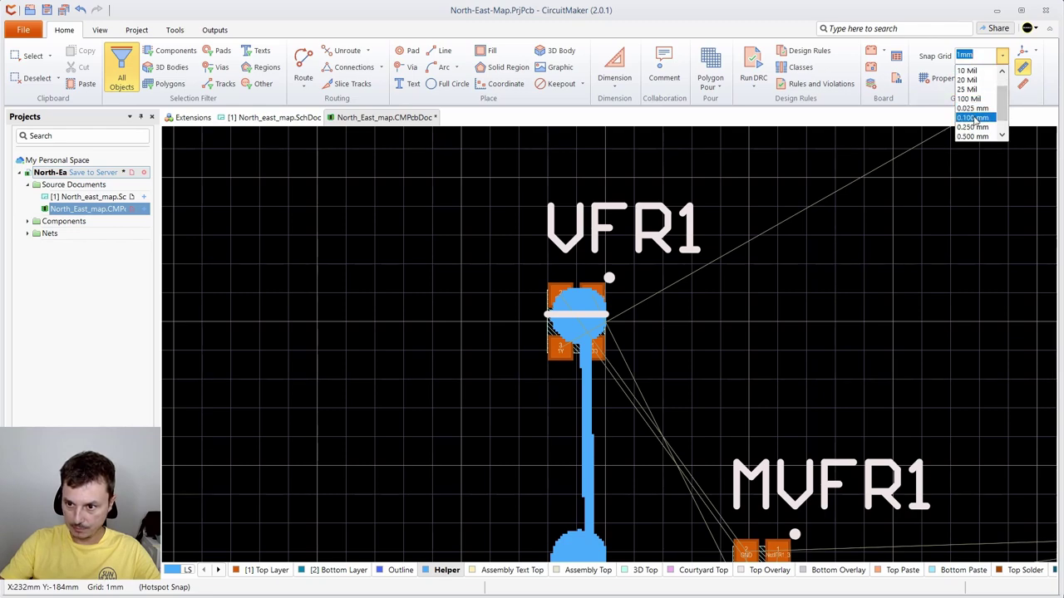
{"action": "left_click", "coordinate": [970, 118]}
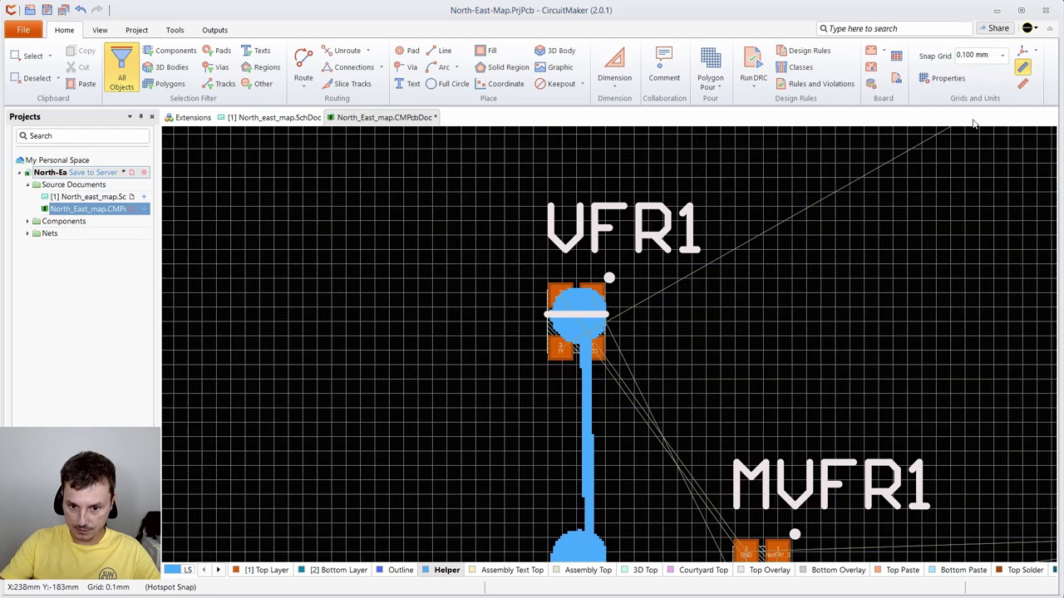
- Move VFR1 off the top dot of the five-dot column and rotate it so pins 1 and 2 face the dot
{"action": "left_click_drag", "start_coordinate": [573, 328], "coordinate": [651, 329]}
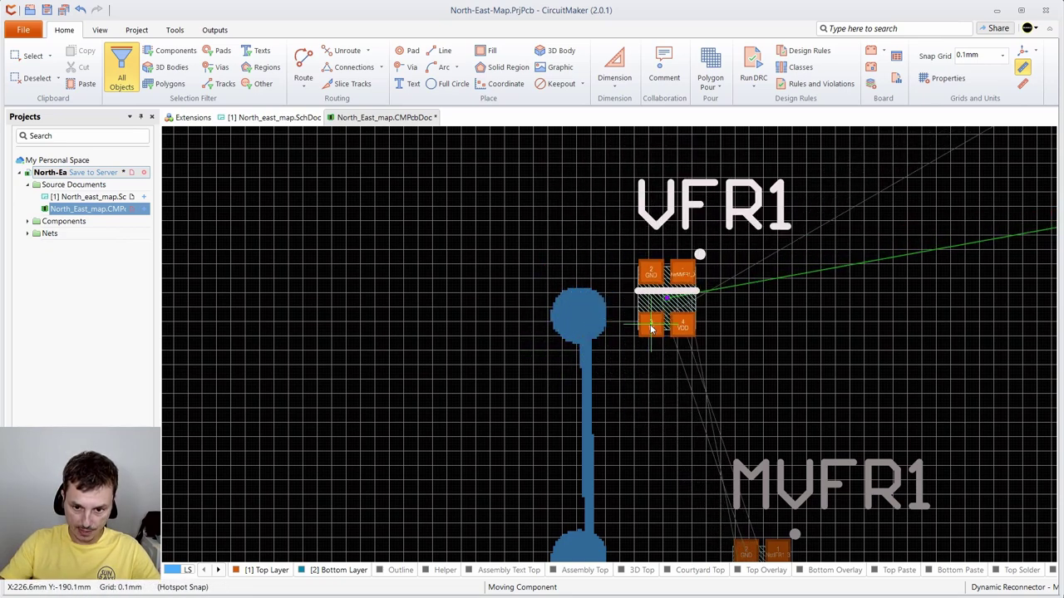
{"action": "key", "text": "space"}
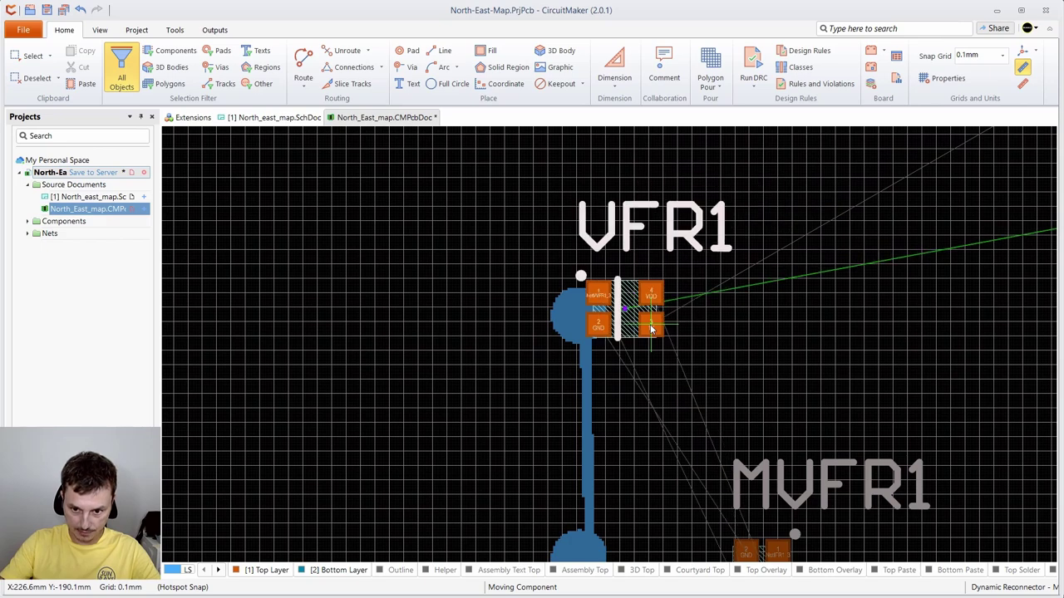
{"action": "left_click_drag", "start_coordinate": [651, 329], "coordinate": [697, 305]}
{"action": "key", "text": "space"}
{"action": "key", "text": "space"}
{"action": "key", "text": "space"}
{"action": "key", "text": "space"}
{"action": "key", "text": "space"}
{"action": "key", "text": "space"}
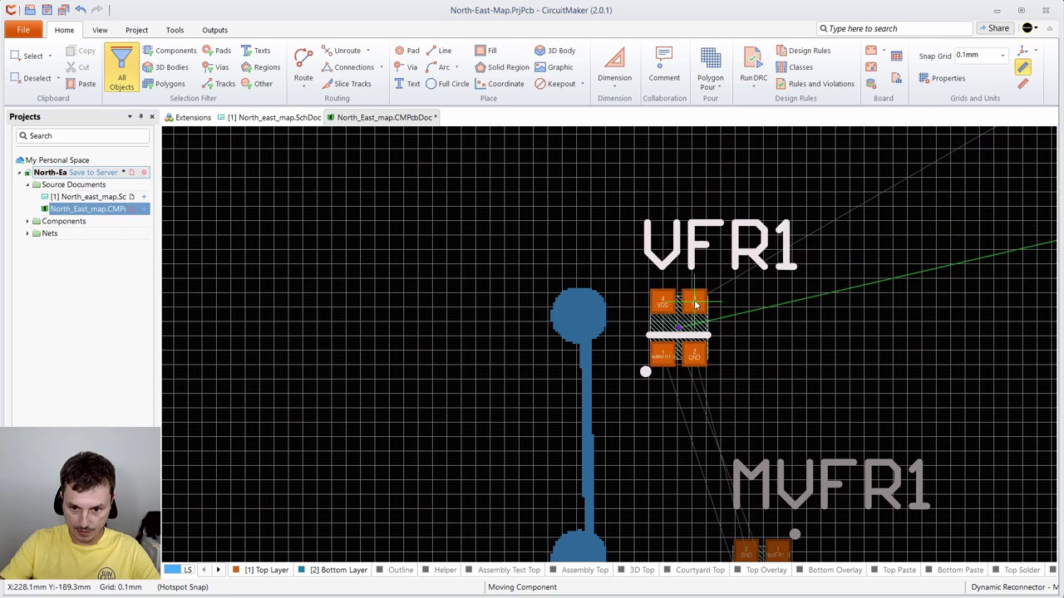
{"action": "key", "text": "space"}
{"action": "key", "text": "space"}
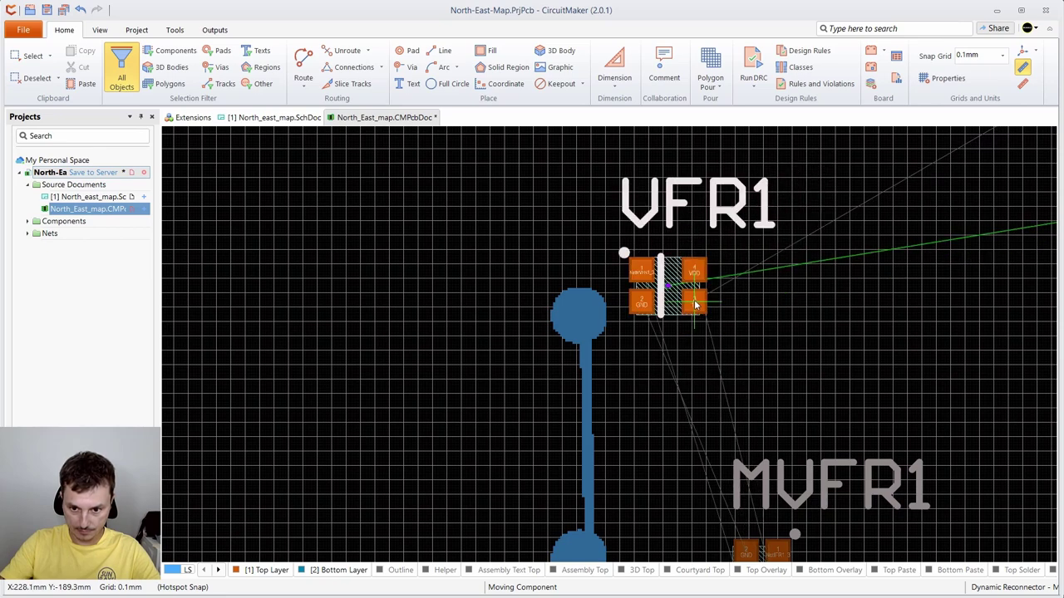
{"action": "left_click_drag", "start_coordinate": [696, 305], "coordinate": [662, 310]}
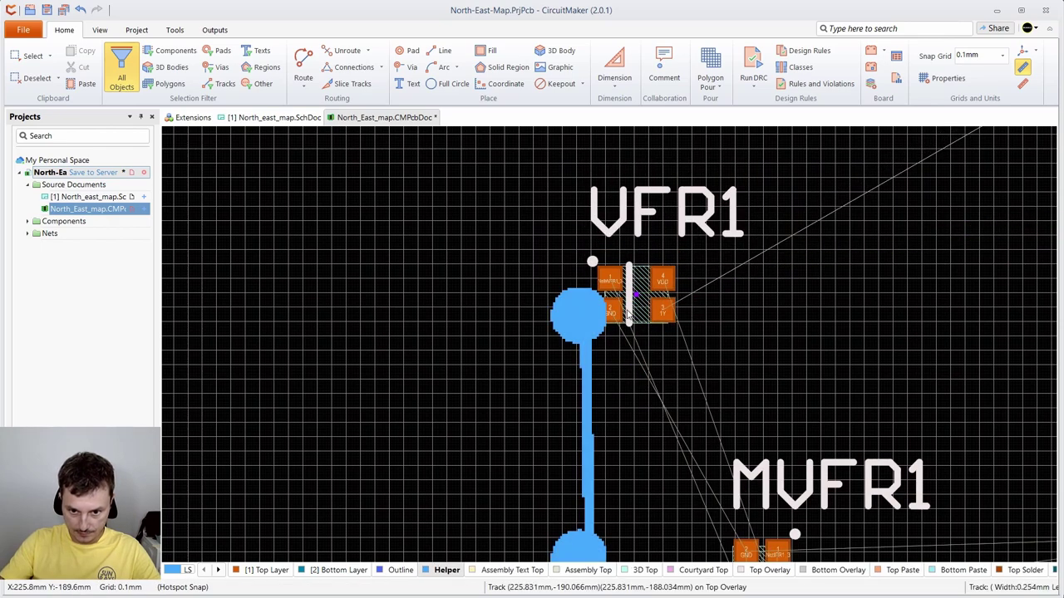
- Bring MVFR1 up beside the line joining the first two dots, just below VFR1
{"action": "scroll", "coordinate": [643, 384], "scroll_direction": "up", "scroll_amount": 2}
{"action": "scroll", "coordinate": [650, 390], "scroll_direction": "down", "scroll_amount": 3}
{"action": "left_click_drag", "start_coordinate": [730, 546], "coordinate": [658, 435]}
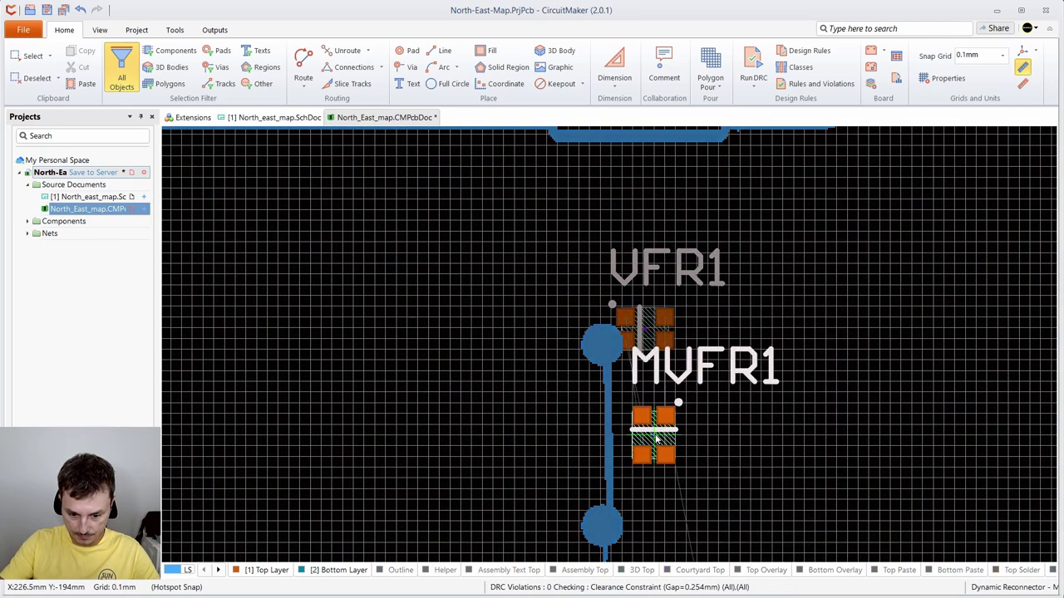
{"action": "scroll", "coordinate": [659, 429], "scroll_direction": "up", "scroll_amount": 3}
{"action": "scroll", "coordinate": [657, 427], "scroll_direction": "down", "scroll_amount": 3}
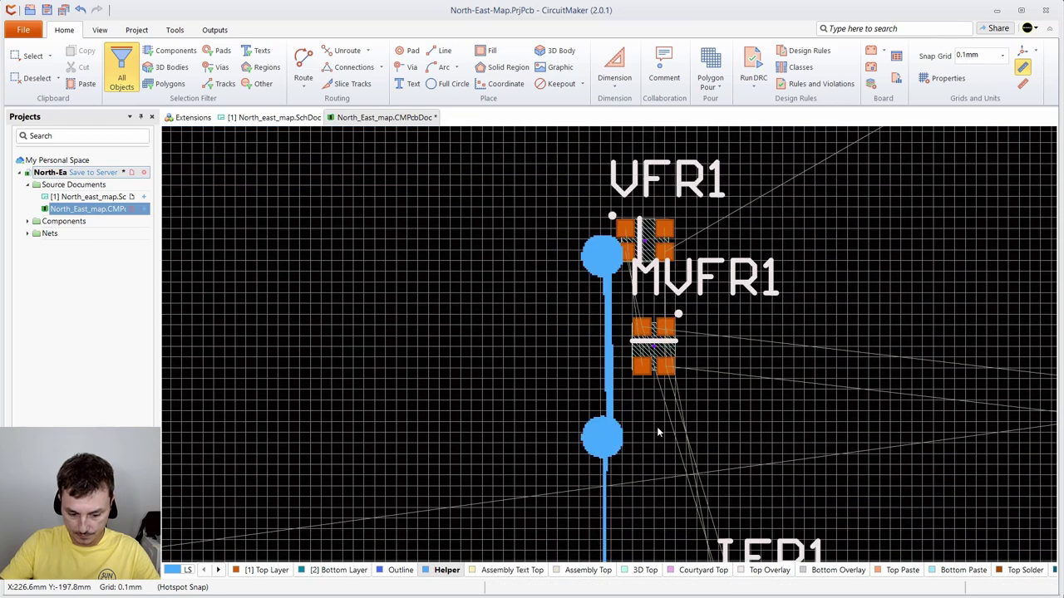
{"action": "scroll", "coordinate": [643, 376], "scroll_direction": "up", "scroll_amount": 3}
{"action": "scroll", "coordinate": [650, 359], "scroll_direction": "up", "scroll_amount": 1}
{"action": "left_click_drag", "start_coordinate": [755, 284], "coordinate": [835, 464]}
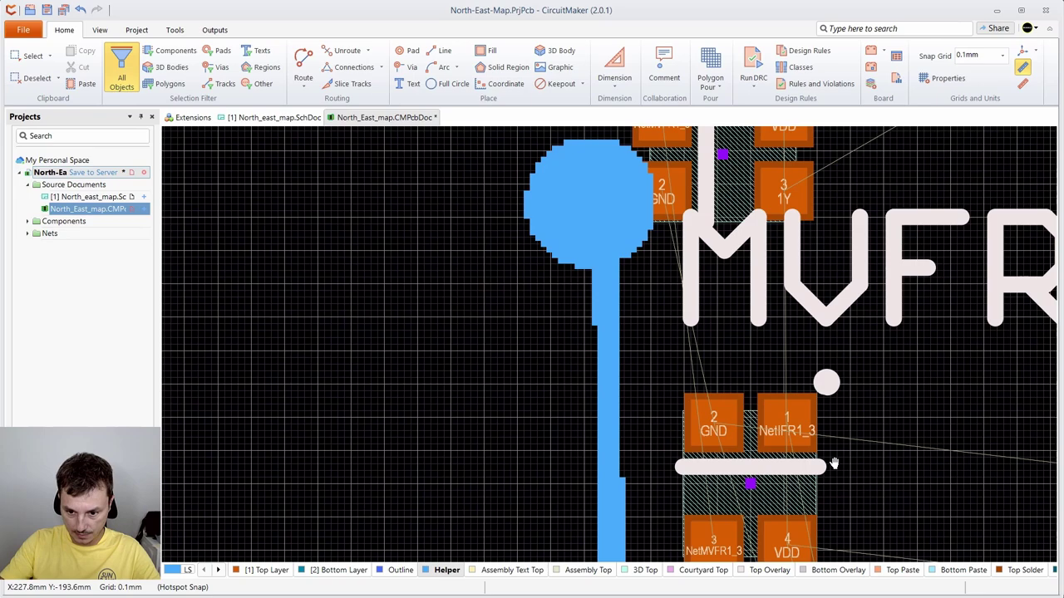
{"action": "scroll", "coordinate": [835, 463], "scroll_direction": "down", "scroll_amount": 2}
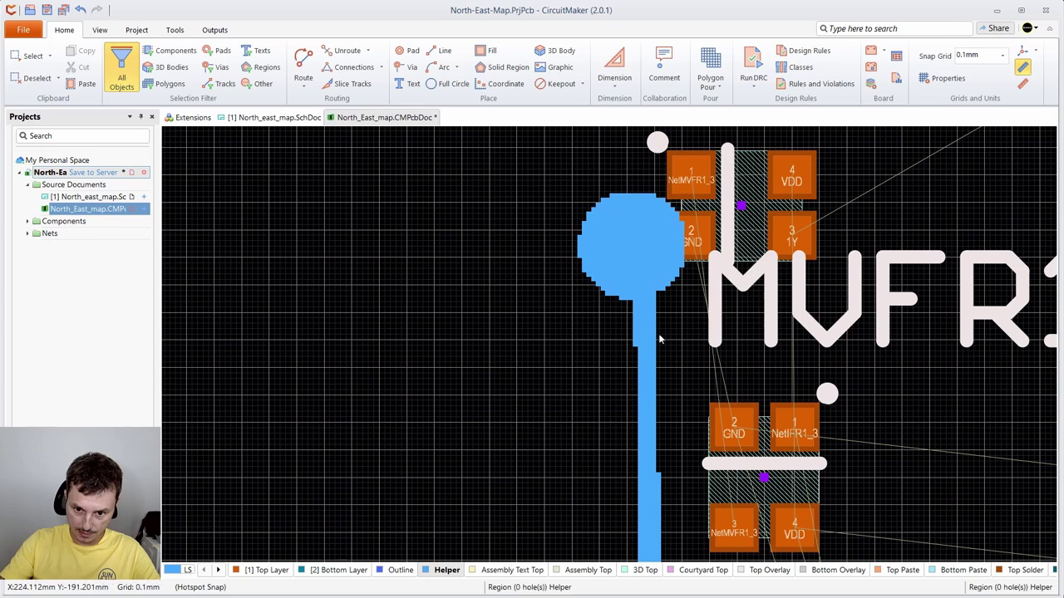
- Rotate VFR1 by 180 degrees and place it on the top dot of the five-dot column
{"action": "mouse_move", "coordinate": [735, 212]}
{"action": "left_mouse_down"}
{"action": "mouse_move", "coordinate": [646, 220]}
{"action": "mouse_move", "coordinate": [650, 235]}
{"action": "mouse_move", "coordinate": [628, 241]}
{"action": "mouse_move", "coordinate": [630, 253]}
{"action": "mouse_move", "coordinate": [640, 245]}
{"action": "left_mouse_up"}
{"action": "key", "text": "space"}
{"action": "key", "text": "space"}
{"action": "left_click_drag", "start_coordinate": [634, 246], "coordinate": [633, 248]}
- Rotate MVFR1 to the same orientation as VFR1 and place it on the second dot of the column
{"action": "left_click_drag", "start_coordinate": [872, 437], "coordinate": [817, 339]}
{"action": "left_click_drag", "start_coordinate": [720, 376], "coordinate": [745, 373]}
{"action": "key", "text": "space"}
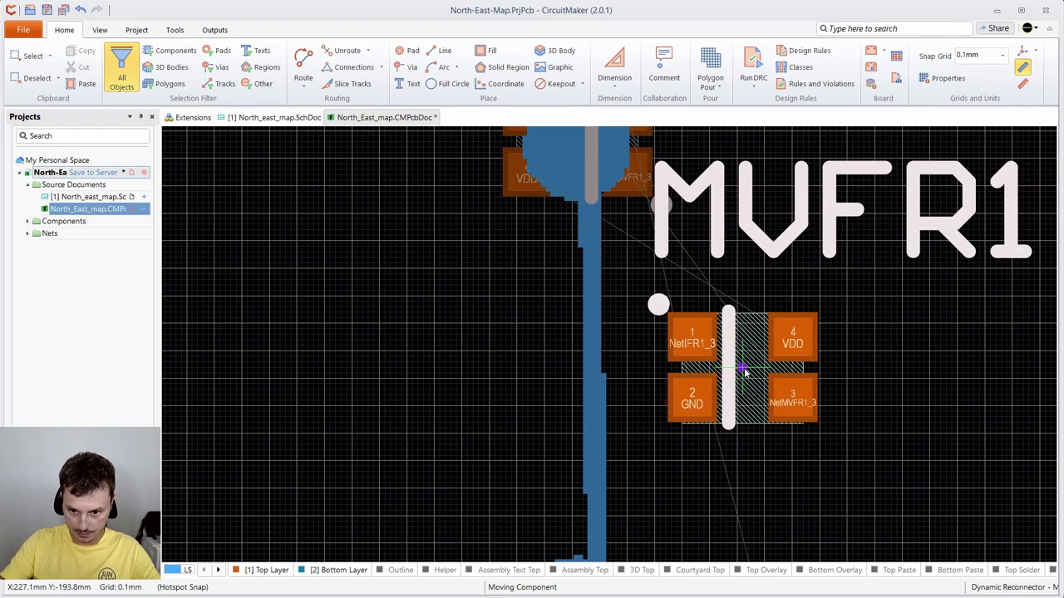
{"action": "key", "text": "space"}
{"action": "key", "text": "space"}
{"action": "left_click_drag", "start_coordinate": [727, 396], "coordinate": [585, 428]}
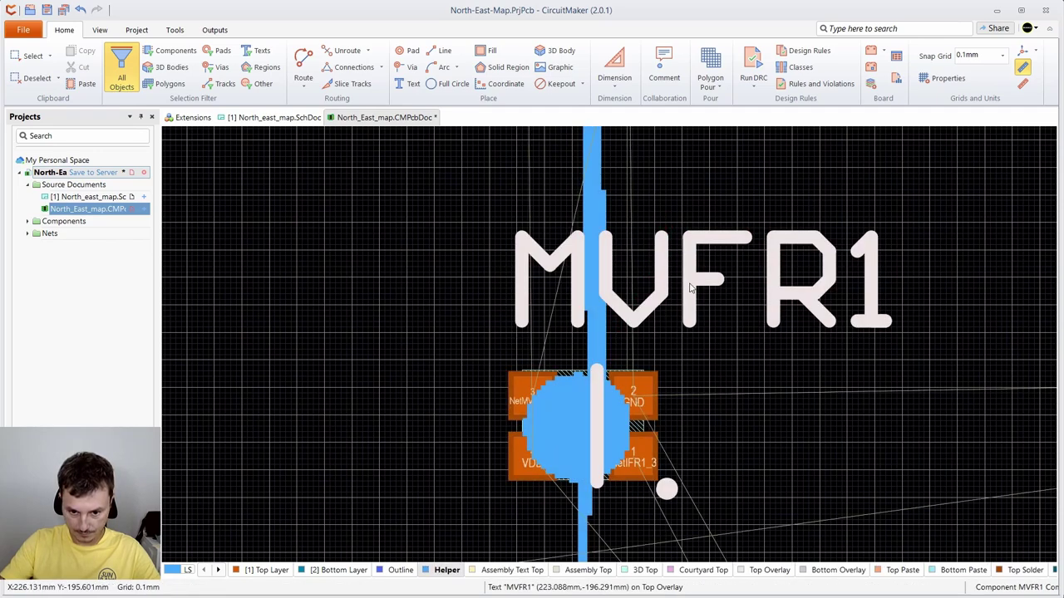
- Make the Top Layer active and fine-tune VFR1's position so it is centred on the top dot
{"action": "scroll", "coordinate": [690, 284], "scroll_direction": "down", "scroll_amount": 3}
{"action": "left_click_drag", "start_coordinate": [706, 234], "coordinate": [682, 328]}
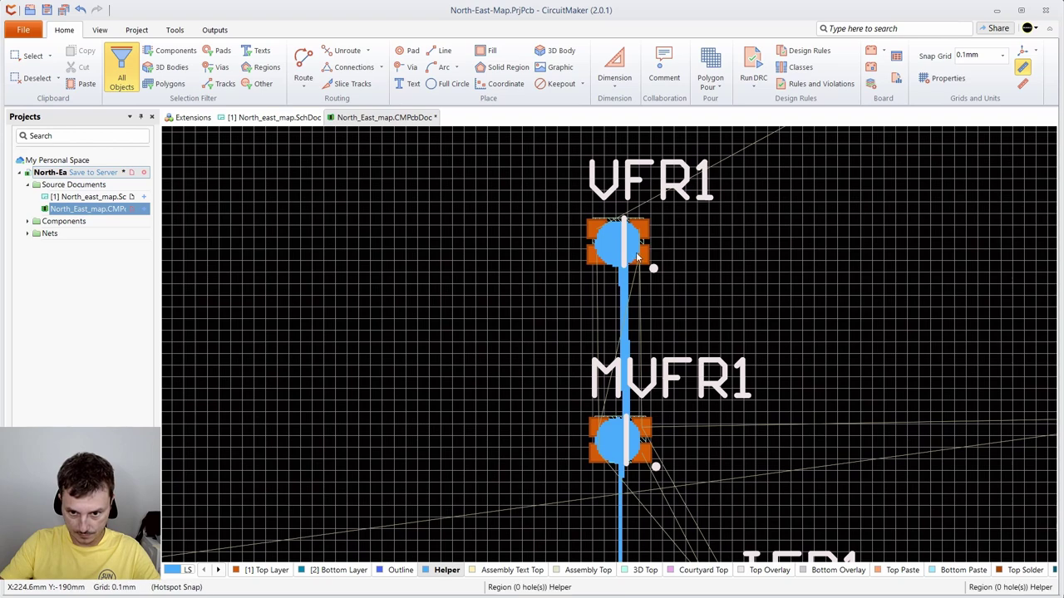
{"action": "left_click_drag", "start_coordinate": [648, 264], "coordinate": [642, 258]}
{"action": "scroll", "coordinate": [632, 253], "scroll_direction": "up", "scroll_amount": 3}
{"action": "scroll", "coordinate": [626, 250], "scroll_direction": "down", "scroll_amount": 1}
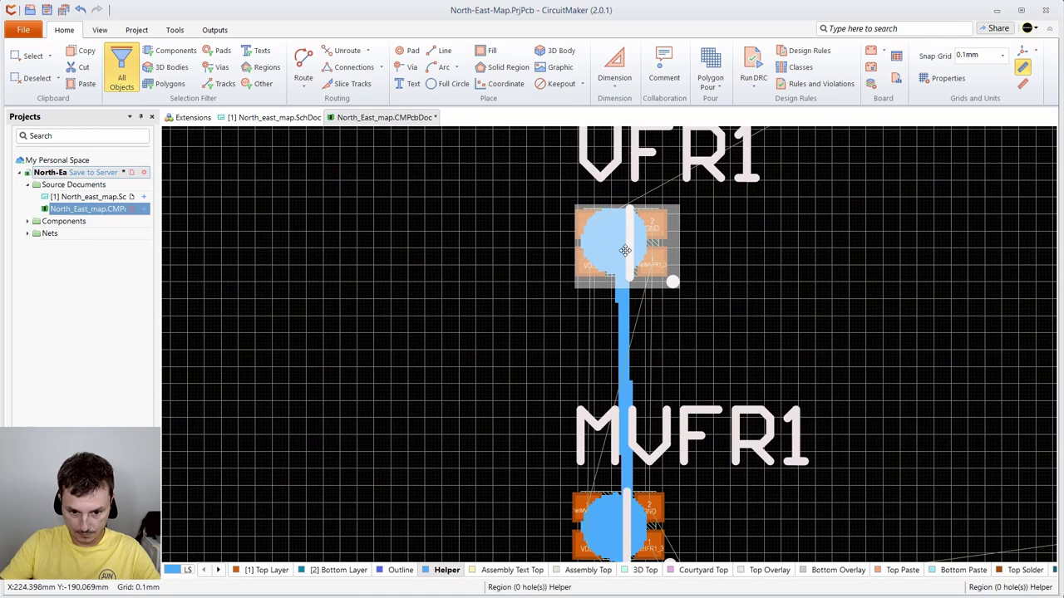
{"action": "left_click", "coordinate": [264, 570]}
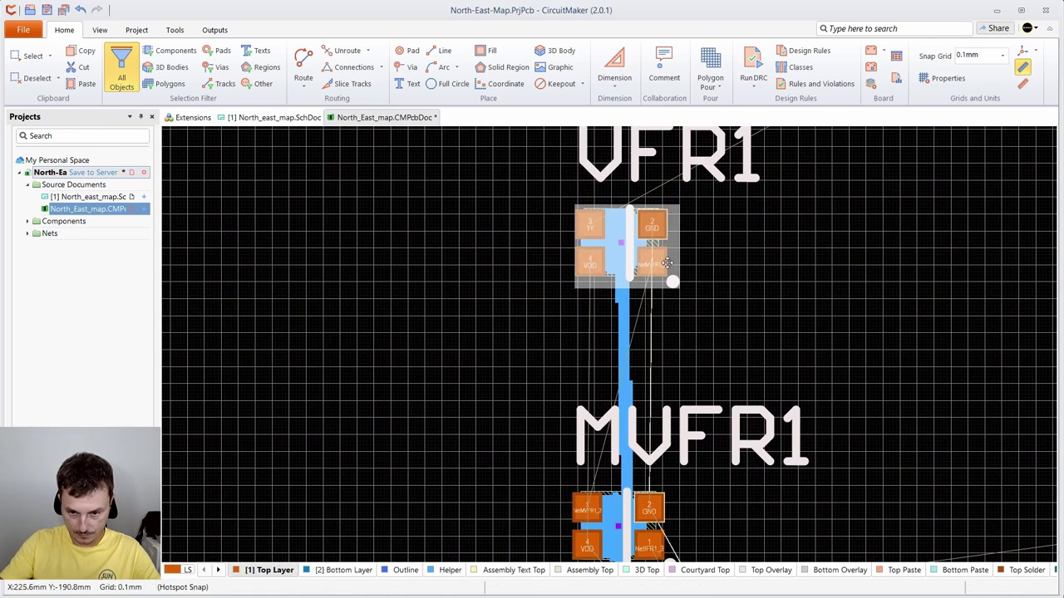
{"action": "left_click_drag", "start_coordinate": [621, 241], "coordinate": [616, 242]}
{"action": "scroll", "coordinate": [657, 266], "scroll_direction": "up", "scroll_amount": 3}
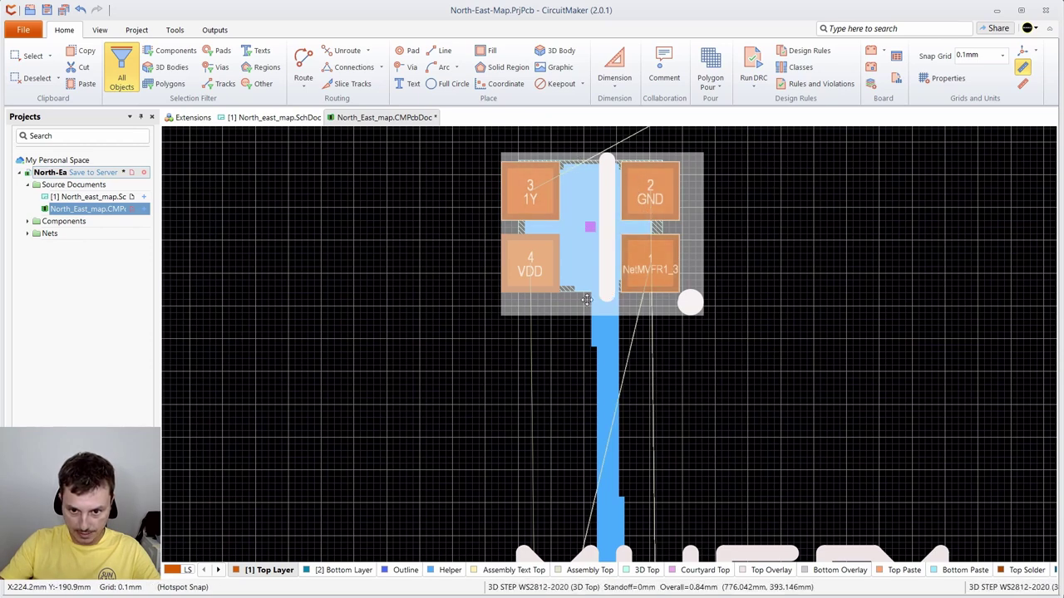
{"action": "left_click_drag", "start_coordinate": [586, 220], "coordinate": [589, 228]}
- Pick the component MVFR1 rather than the Helper region and centre it on the second dot
{"action": "scroll", "coordinate": [676, 237], "scroll_direction": "down", "scroll_amount": 5}
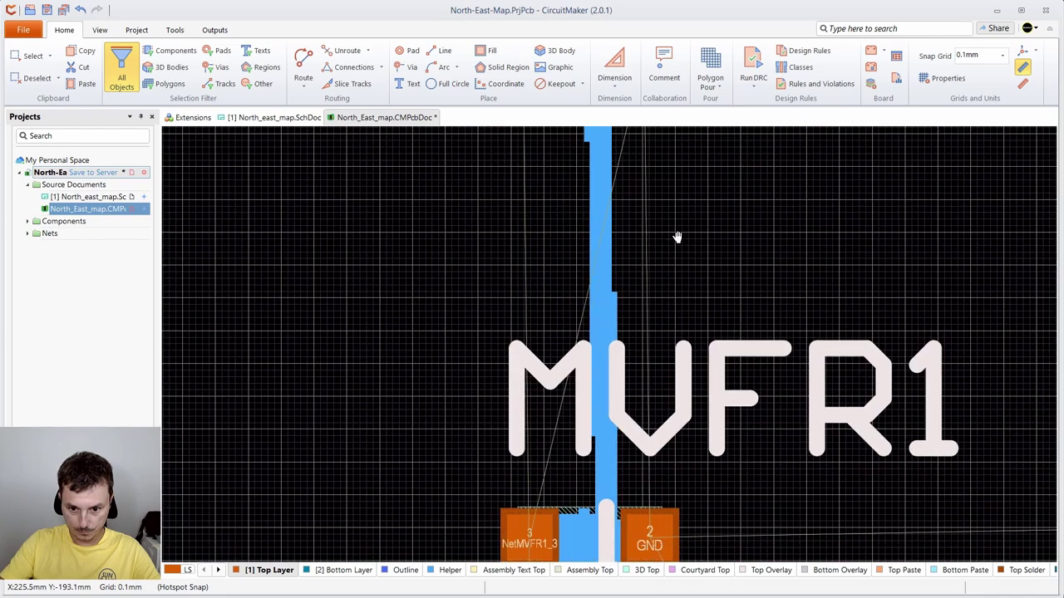
{"action": "scroll", "coordinate": [675, 223], "scroll_direction": "down", "scroll_amount": 4}
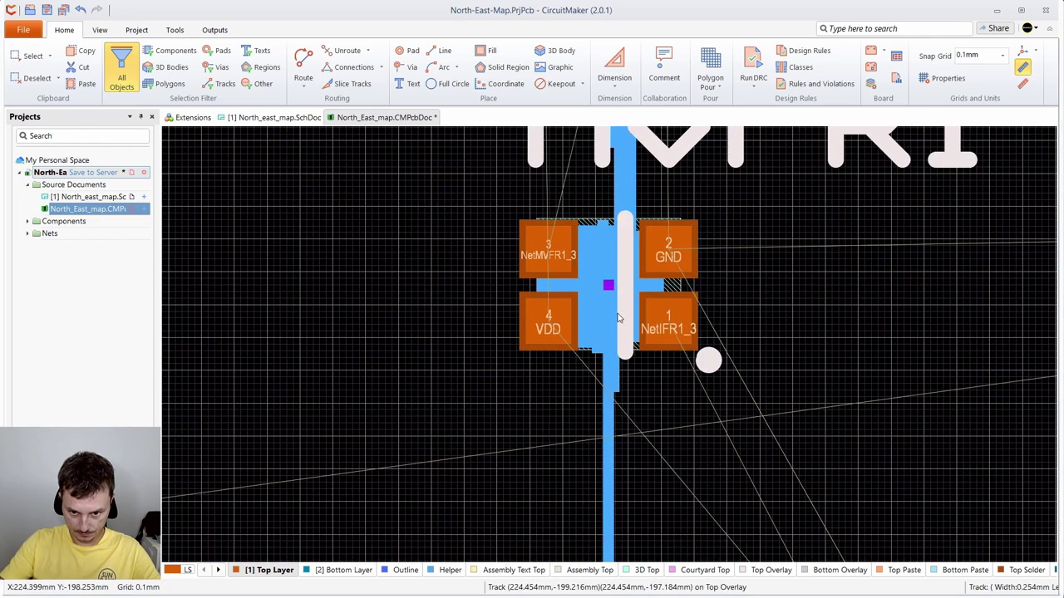
{"action": "left_click", "coordinate": [613, 308]}
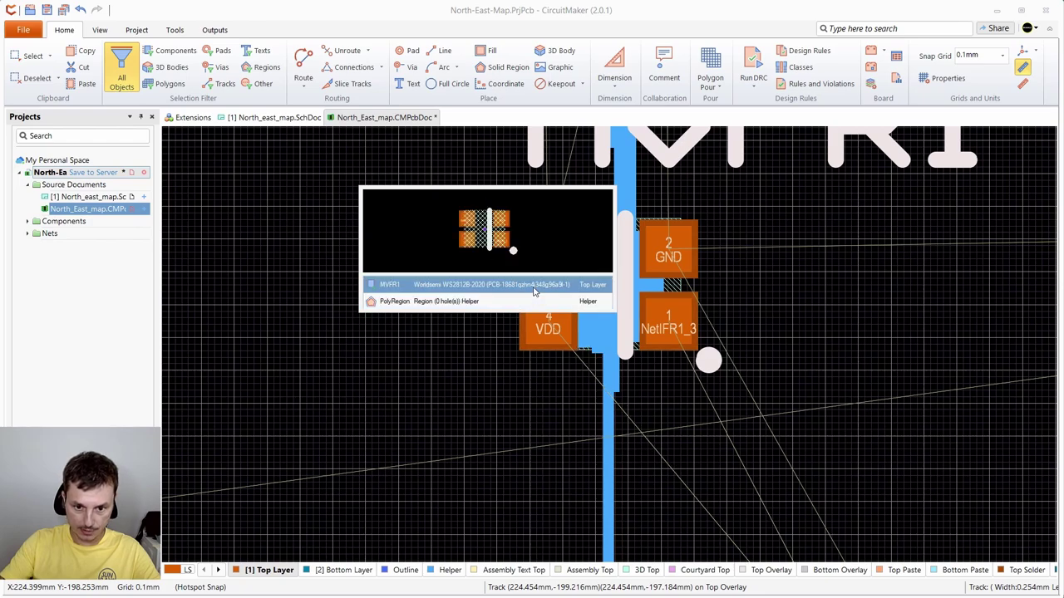
{"action": "left_click", "coordinate": [443, 287]}
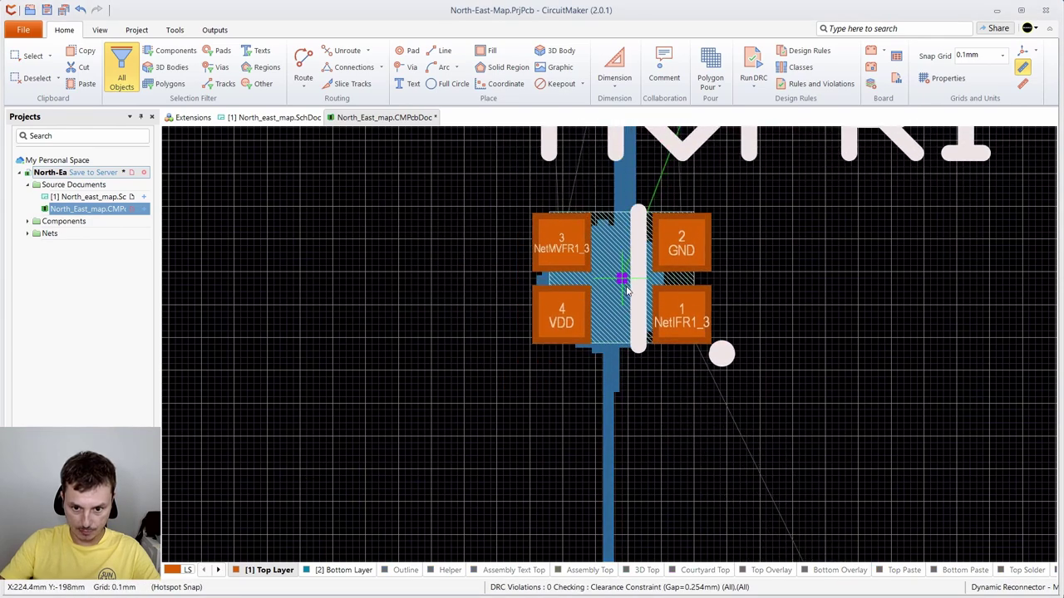
{"action": "left_click", "coordinate": [603, 292]}
- Rotate IFR1 to the same orientation as MVFR1 and place it on the third dot of the column
{"action": "scroll", "coordinate": [735, 396], "scroll_direction": "down", "scroll_amount": 15}
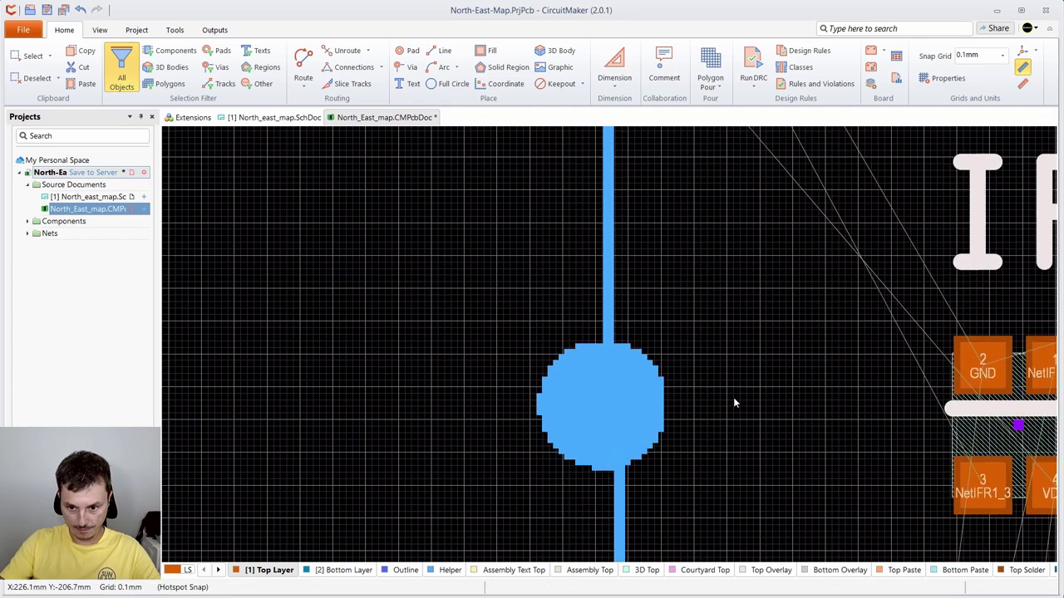
{"action": "scroll", "coordinate": [840, 329], "scroll_direction": "up", "scroll_amount": 4}
{"action": "left_click_drag", "start_coordinate": [994, 371], "coordinate": [603, 363]}
{"action": "key", "text": "space"}
{"action": "key", "text": "space"}
{"action": "key", "text": "space"}
- Place LIFR1 on the fourth dot in the same orientation as IFR1 and fine-tune it to the dot's centre
{"action": "scroll", "coordinate": [610, 364], "scroll_direction": "down", "scroll_amount": 5}
{"action": "left_click_drag", "start_coordinate": [715, 467], "coordinate": [739, 262]}
{"action": "left_click_drag", "start_coordinate": [725, 353], "coordinate": [614, 361]}
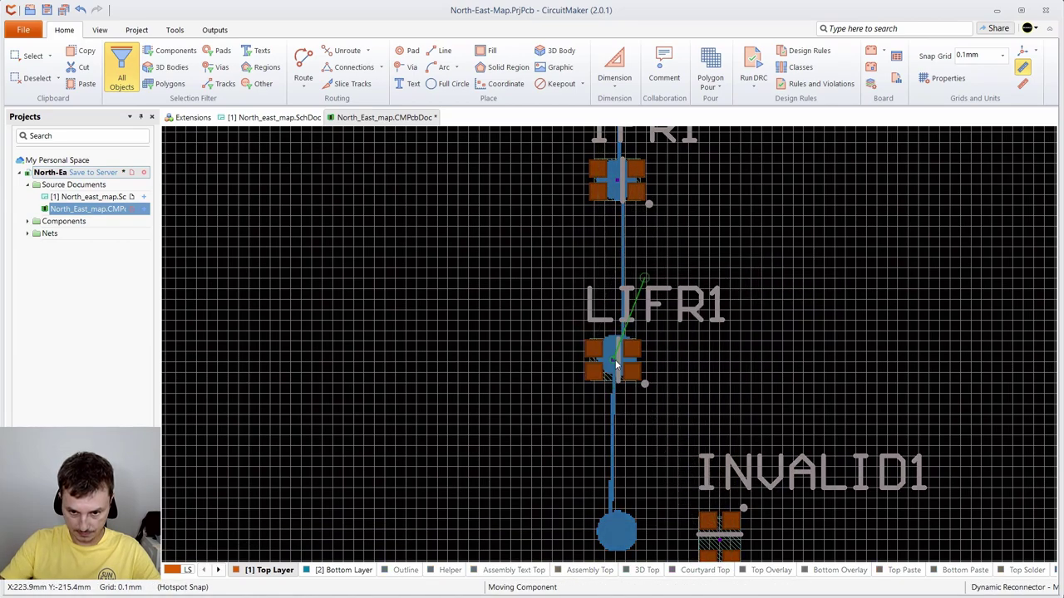
{"action": "scroll", "coordinate": [612, 355], "scroll_direction": "up", "scroll_amount": 4}
{"action": "left_click", "coordinate": [609, 349]}
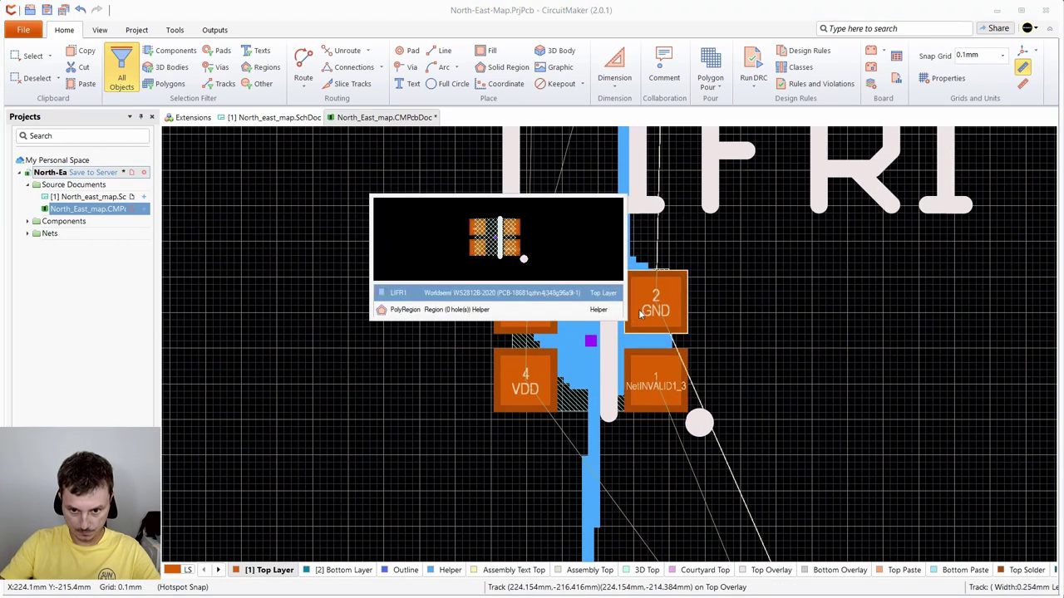
{"action": "left_click", "coordinate": [563, 298]}
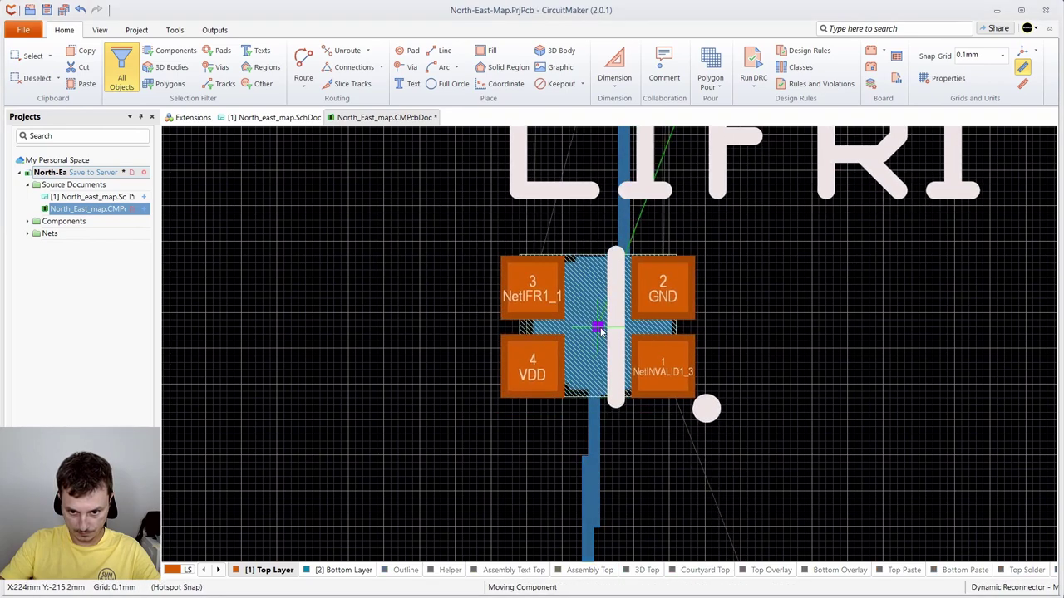
{"action": "left_click", "coordinate": [601, 329]}
- Place INVALID1 on the fifth dot in the same orientation as LIFR1 and fine-tune it to the dot's centre
{"action": "scroll", "coordinate": [776, 429], "scroll_direction": "down", "scroll_amount": 3}
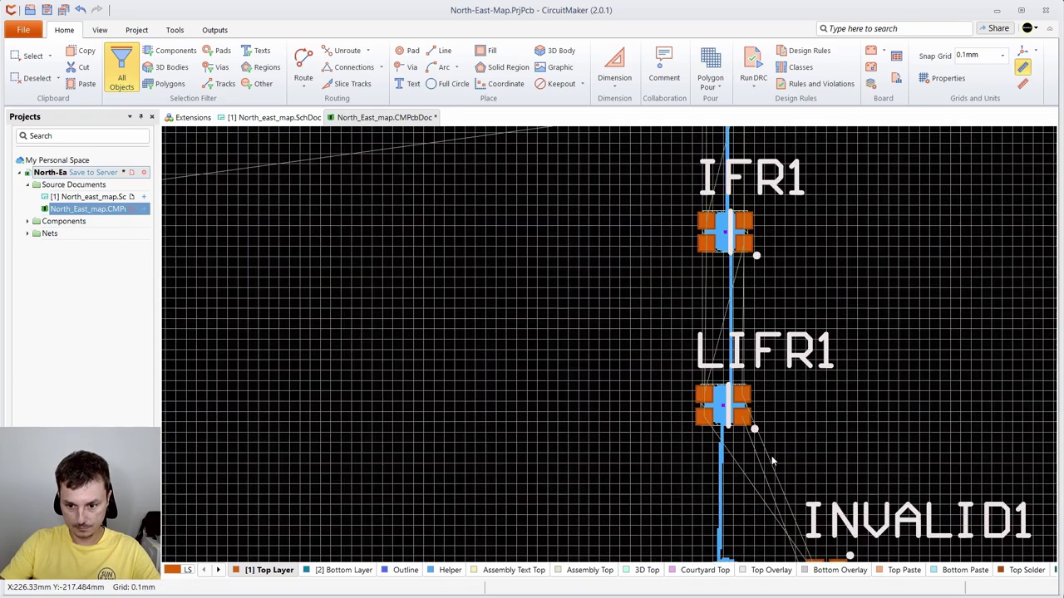
{"action": "left_click_drag", "start_coordinate": [781, 489], "coordinate": [733, 301]}
{"action": "left_click_drag", "start_coordinate": [777, 406], "coordinate": [673, 391]}
{"action": "scroll", "coordinate": [673, 391], "scroll_direction": "up", "scroll_amount": 4}
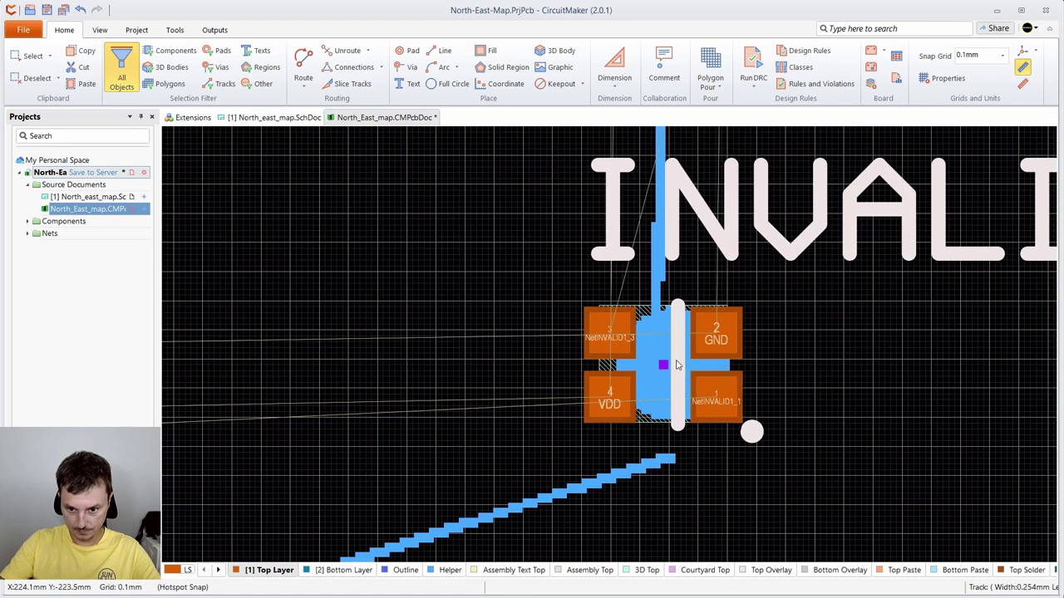
{"action": "left_click", "coordinate": [690, 378]}
{"action": "left_click", "coordinate": [665, 341]}
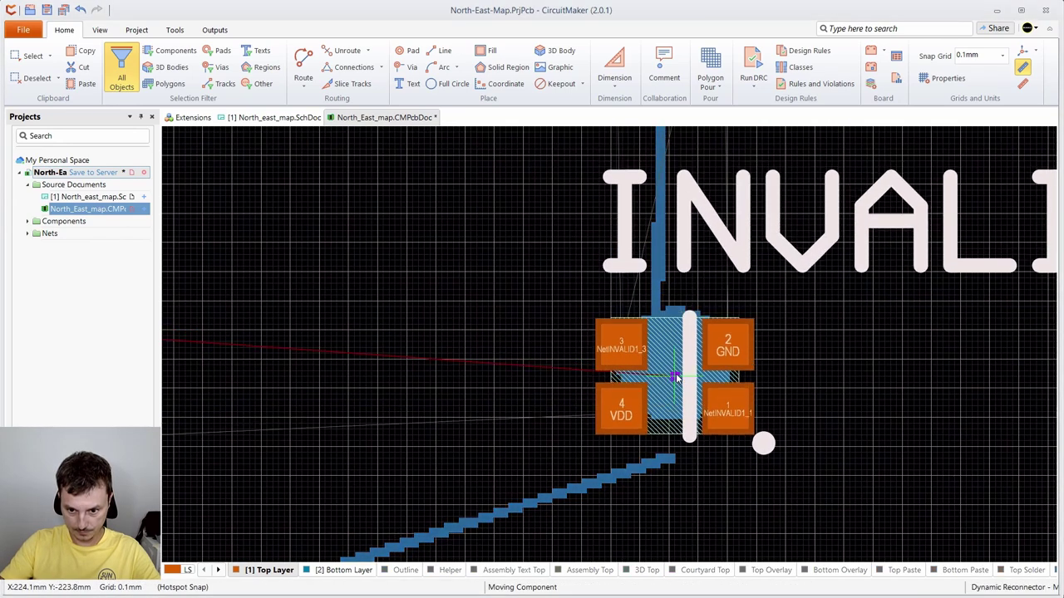
{"action": "left_click", "coordinate": [675, 368]}
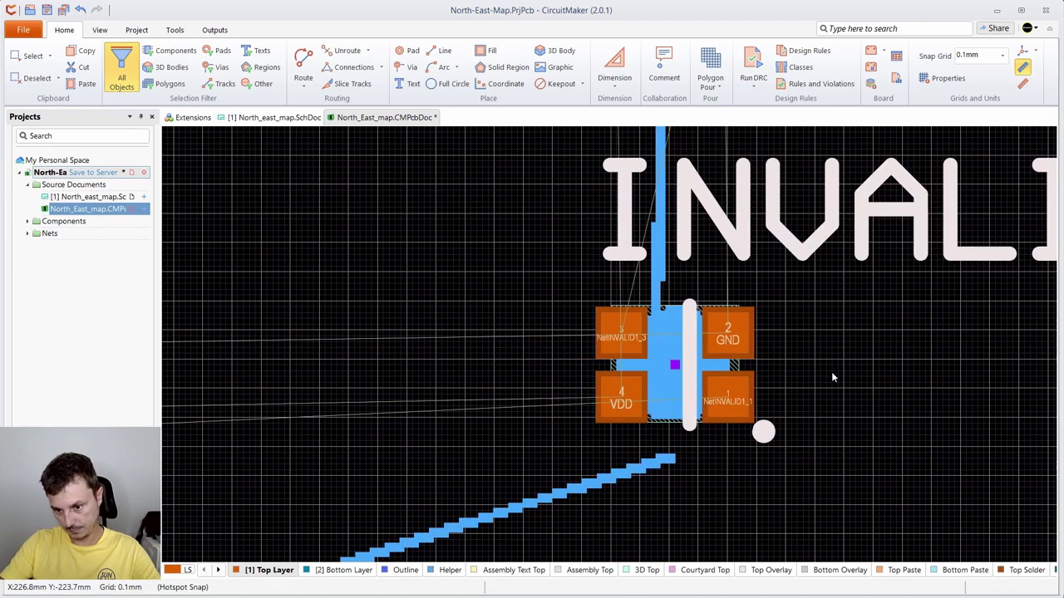
- Examine the finished five-component column, the surrounding map dots and the Raspberry Pi outline on the Helper layer
{"action": "scroll", "coordinate": [829, 387], "scroll_direction": "down", "scroll_amount": 3}
{"action": "scroll", "coordinate": [829, 388], "scroll_direction": "down", "scroll_amount": 4}
{"action": "left_click_drag", "start_coordinate": [879, 282], "coordinate": [748, 451]}
{"action": "scroll", "coordinate": [696, 281], "scroll_direction": "down", "scroll_amount": 2}
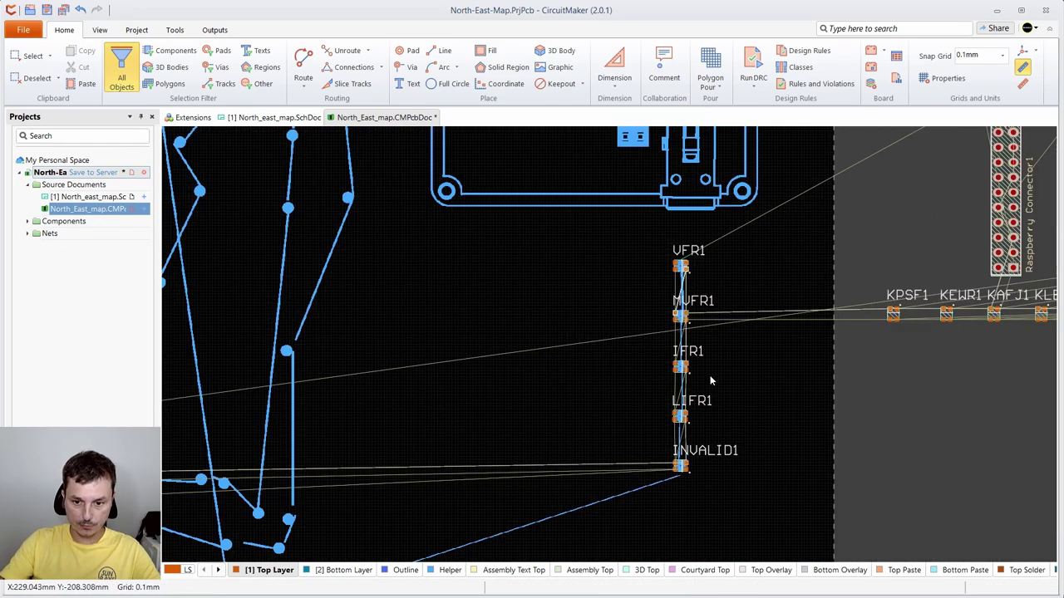
{"action": "scroll", "coordinate": [710, 375], "scroll_direction": "down", "scroll_amount": 2}
{"action": "scroll", "coordinate": [512, 300], "scroll_direction": "down", "scroll_amount": 1}
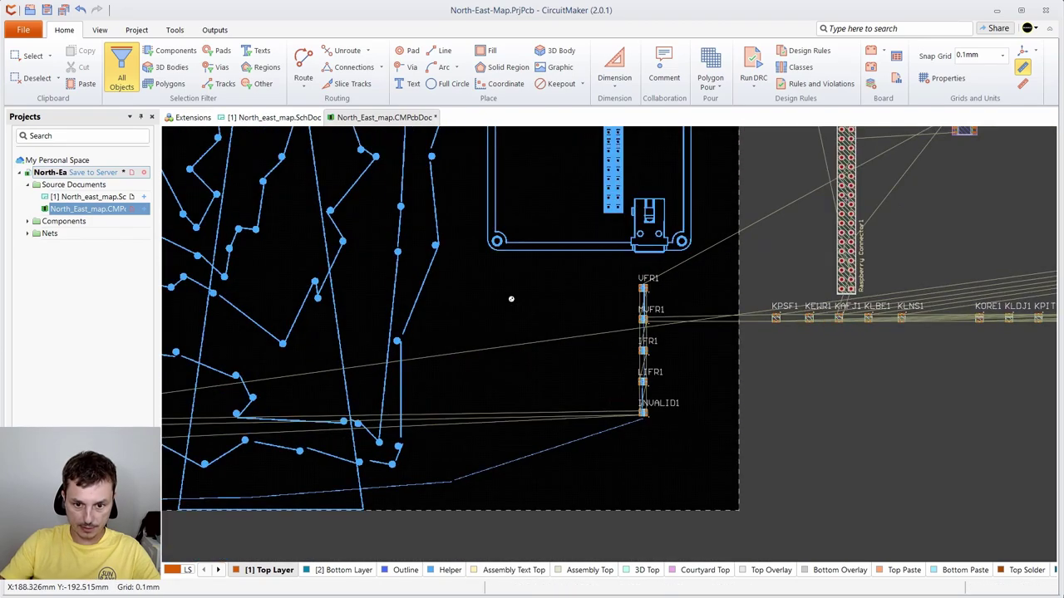
{"action": "left_click_drag", "start_coordinate": [545, 313], "coordinate": [893, 209]}
{"action": "mouse_move", "coordinate": [459, 296]}
{"action": "left_mouse_down"}
{"action": "mouse_move", "coordinate": [625, 317]}
{"action": "mouse_move", "coordinate": [632, 358]}
{"action": "mouse_move", "coordinate": [296, 399]}
{"action": "left_mouse_up"}
{"action": "mouse_move", "coordinate": [627, 337]}
{"action": "left_mouse_down"}
{"action": "mouse_move", "coordinate": [617, 368]}
{"action": "mouse_move", "coordinate": [398, 364]}
{"action": "left_mouse_up"}
{"action": "mouse_move", "coordinate": [535, 311]}
{"action": "left_mouse_down"}
{"action": "mouse_move", "coordinate": [465, 413]}
{"action": "mouse_move", "coordinate": [455, 400]}
{"action": "left_mouse_up"}
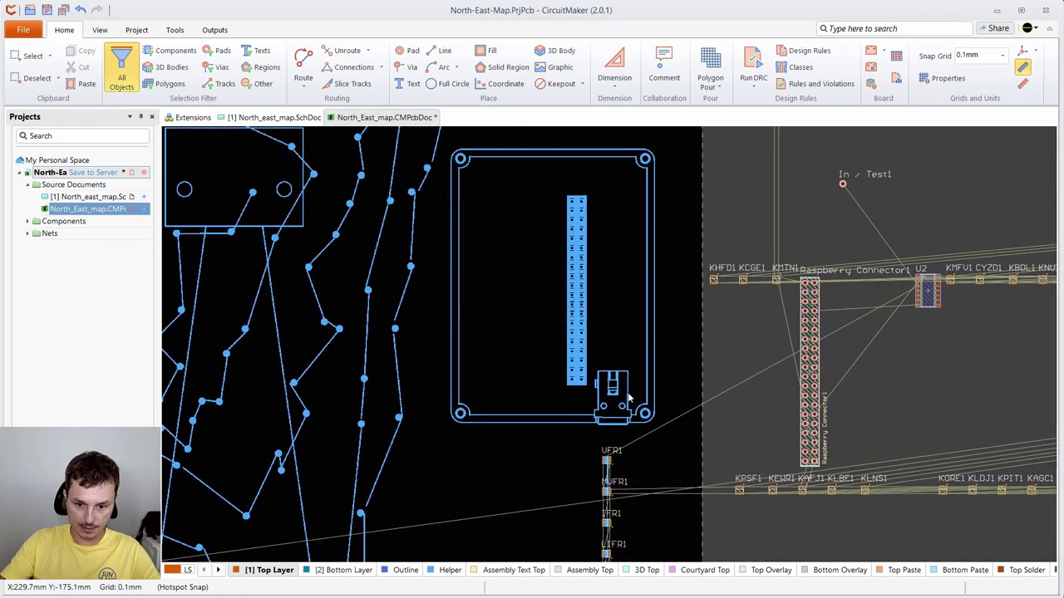
{"action": "left_click_drag", "start_coordinate": [436, 266], "coordinate": [630, 401]}
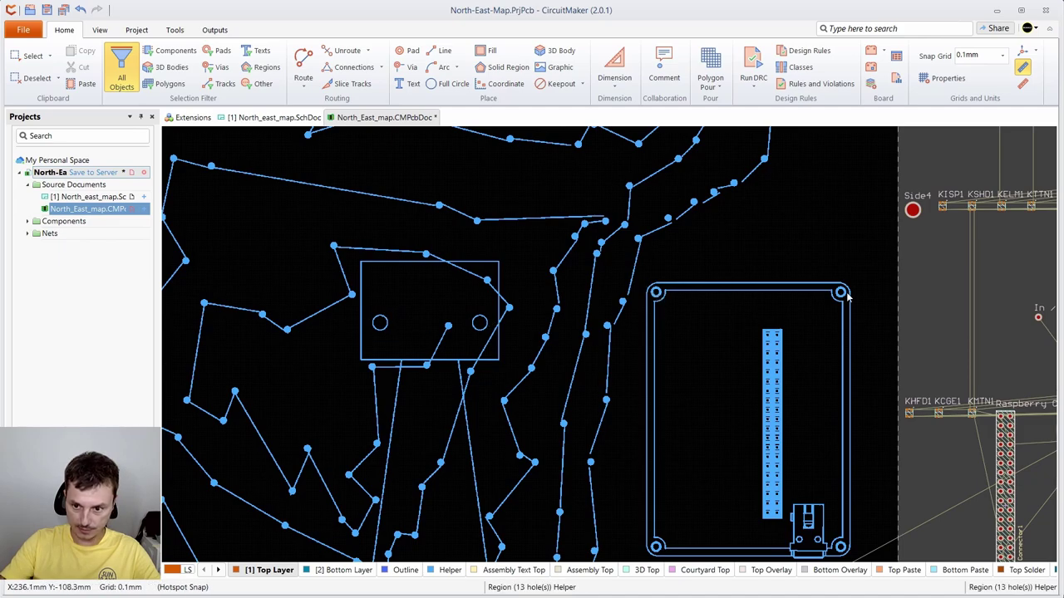
{"action": "left_click_drag", "start_coordinate": [678, 474], "coordinate": [697, 255]}
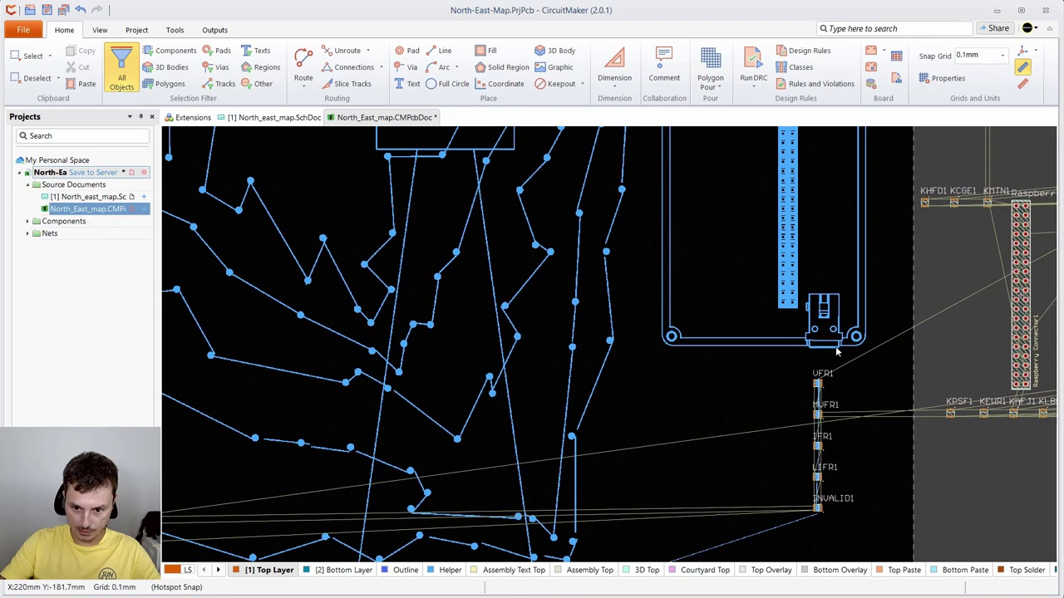
- Switch to the North-East project's NE-MAP board and examine its overall component placement against the map outline
{"action": "left_click_drag", "start_coordinate": [729, 289], "coordinate": [798, 333]}
{"action": "scroll", "coordinate": [739, 353], "scroll_direction": "down", "scroll_amount": 4}
{"action": "left_click_drag", "start_coordinate": [736, 307], "coordinate": [636, 384]}
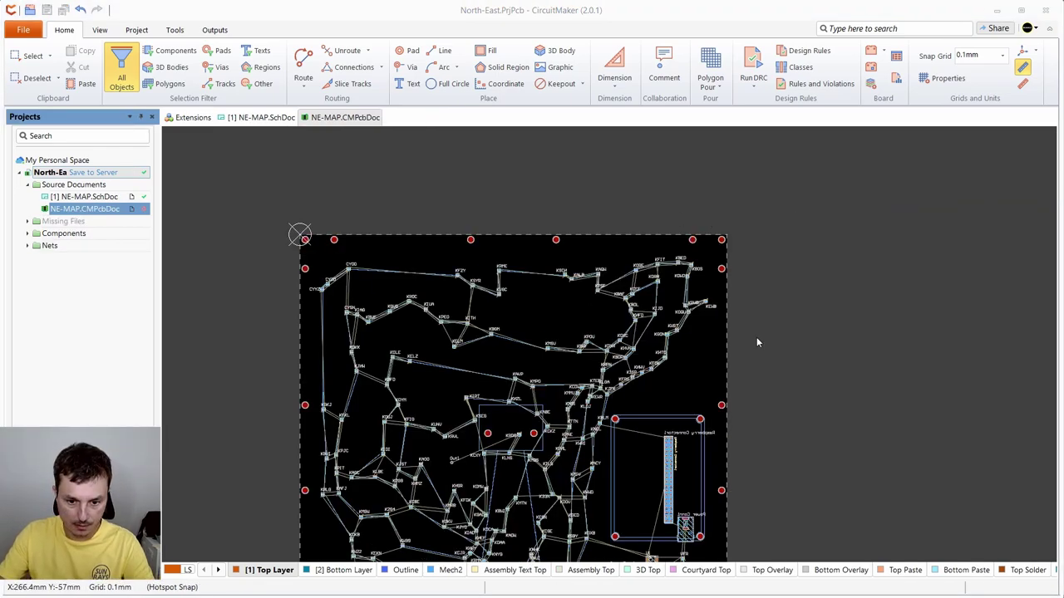
{"action": "scroll", "coordinate": [758, 343], "scroll_direction": "down", "scroll_amount": 2}
{"action": "left_click_drag", "start_coordinate": [762, 330], "coordinate": [827, 328]}
{"action": "scroll", "coordinate": [613, 275], "scroll_direction": "up", "scroll_amount": 1}
{"action": "scroll", "coordinate": [595, 316], "scroll_direction": "down", "scroll_amount": 2}
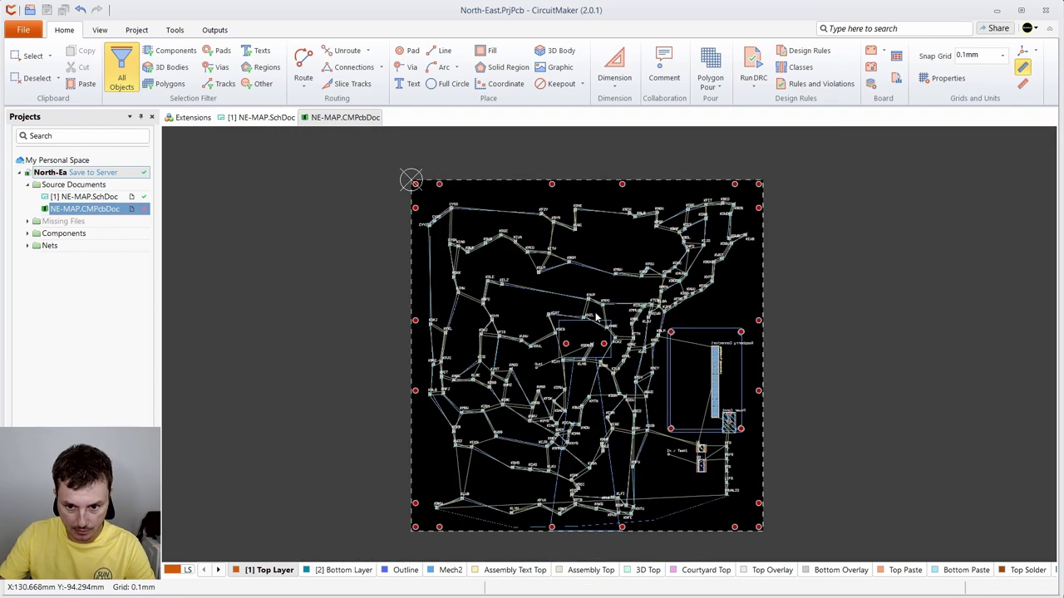
{"action": "left_click_drag", "start_coordinate": [504, 332], "coordinate": [453, 317]}
{"action": "scroll", "coordinate": [491, 359], "scroll_direction": "up", "scroll_amount": 1}
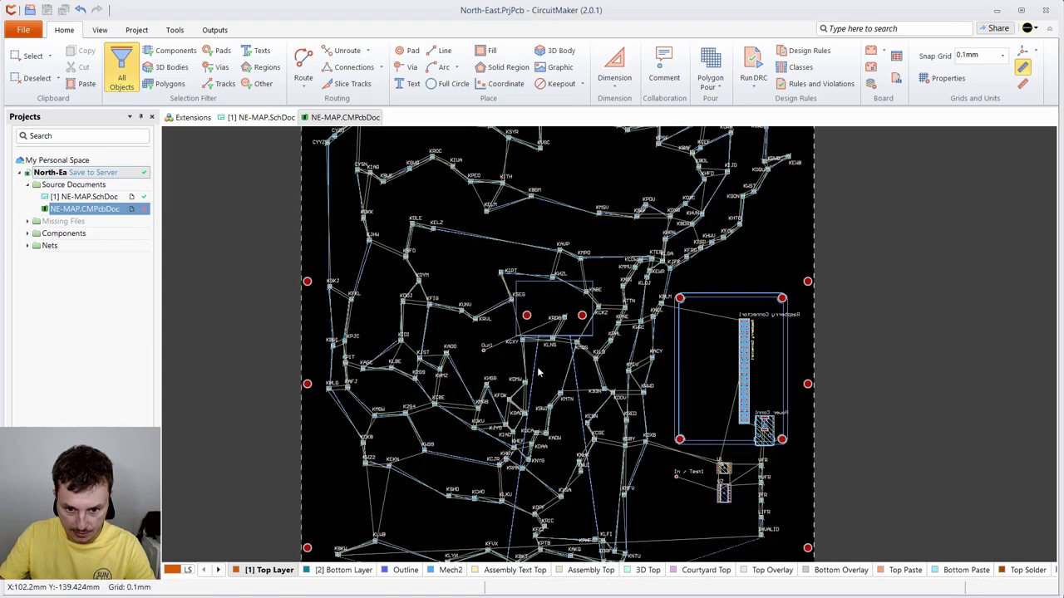
- Examine U1, U2, the VFR-to-INVALID column, the map components and the mounting pad at the board's origin corner
{"action": "scroll", "coordinate": [587, 373], "scroll_direction": "up", "scroll_amount": 1}
{"action": "left_click_drag", "start_coordinate": [641, 332], "coordinate": [600, 198]}
{"action": "scroll", "coordinate": [800, 377], "scroll_direction": "up", "scroll_amount": 4}
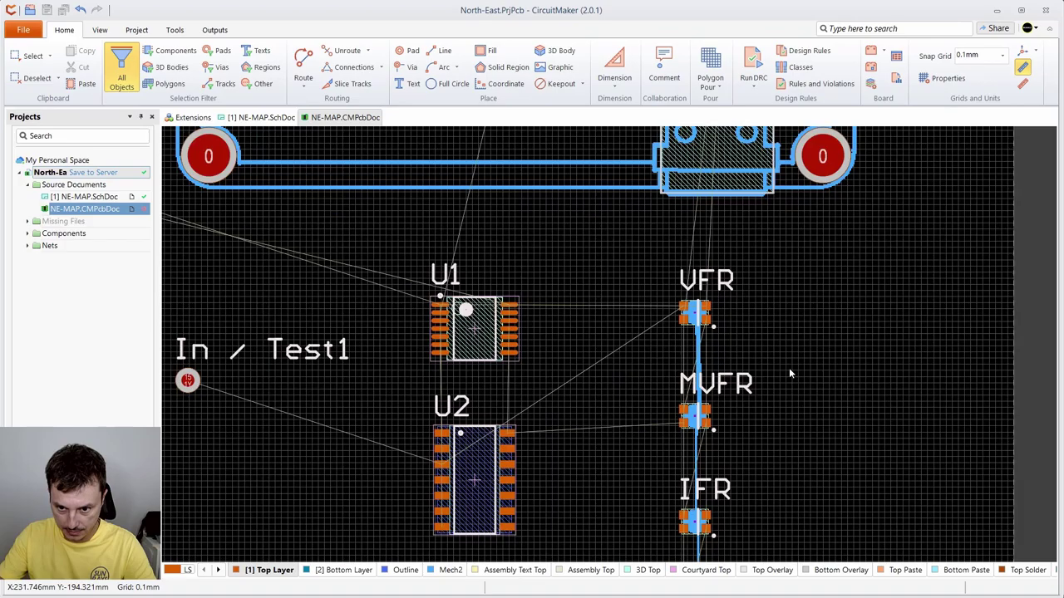
{"action": "left_click_drag", "start_coordinate": [784, 366], "coordinate": [901, 565]}
{"action": "left_click_drag", "start_coordinate": [470, 388], "coordinate": [529, 443]}
{"action": "scroll", "coordinate": [541, 416], "scroll_direction": "down", "scroll_amount": 4}
{"action": "left_click_drag", "start_coordinate": [542, 405], "coordinate": [762, 230]}
{"action": "left_click_drag", "start_coordinate": [270, 335], "coordinate": [414, 454]}
{"action": "left_click_drag", "start_coordinate": [505, 273], "coordinate": [441, 462]}
{"action": "left_click_drag", "start_coordinate": [545, 368], "coordinate": [358, 395]}
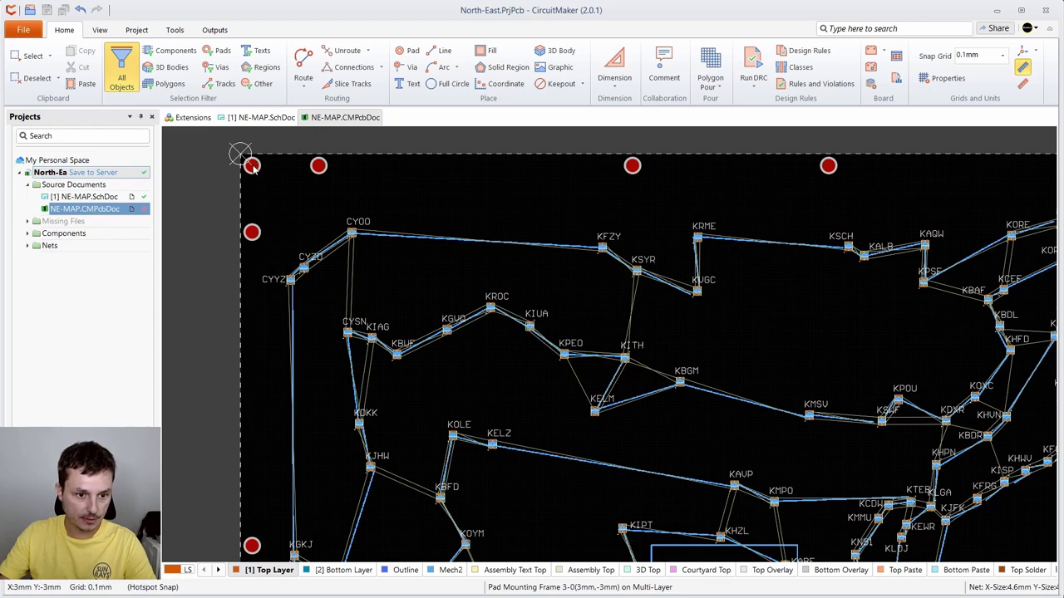
{"action": "left_click", "coordinate": [253, 166]}
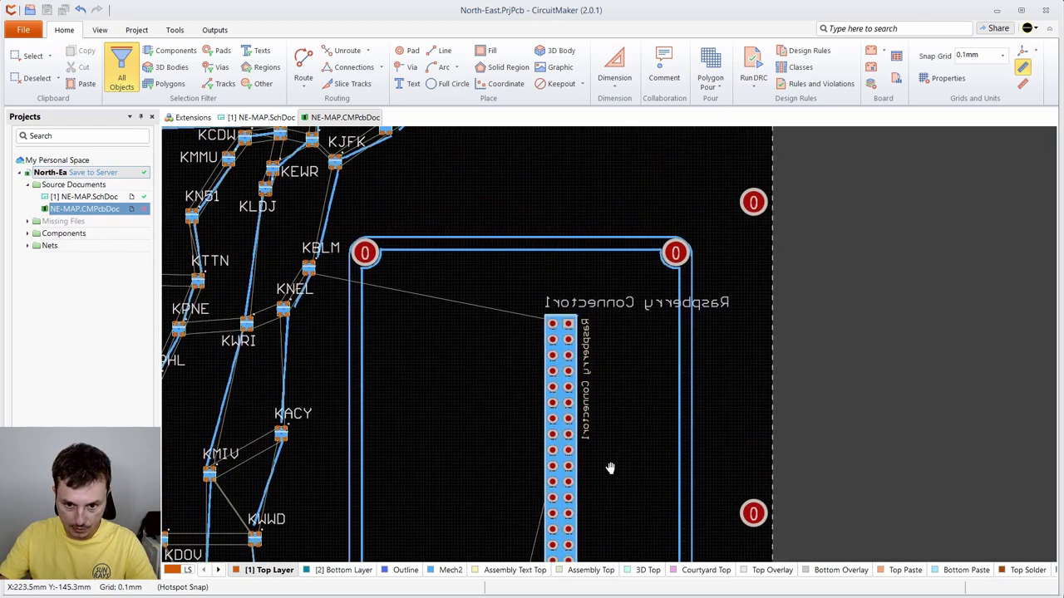
- Bring the Inspector beside the board and select Raspberry Connector1 to view its location, rotation and layer
{"action": "scroll", "coordinate": [602, 316], "scroll_direction": "down", "scroll_amount": 2}
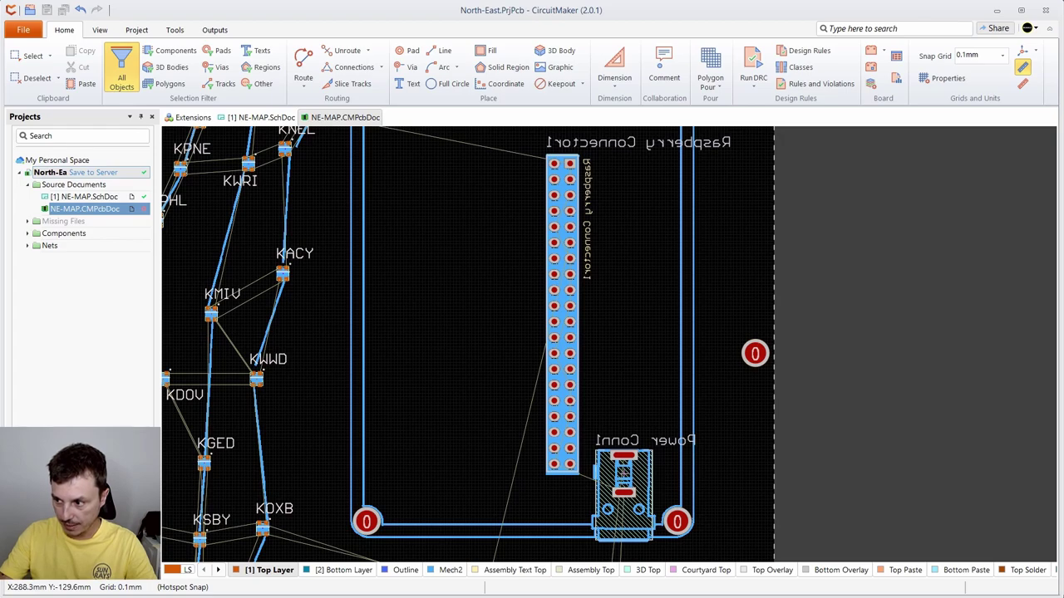
{"action": "left_click_drag", "start_coordinate": [1060, 233], "coordinate": [831, 193]}
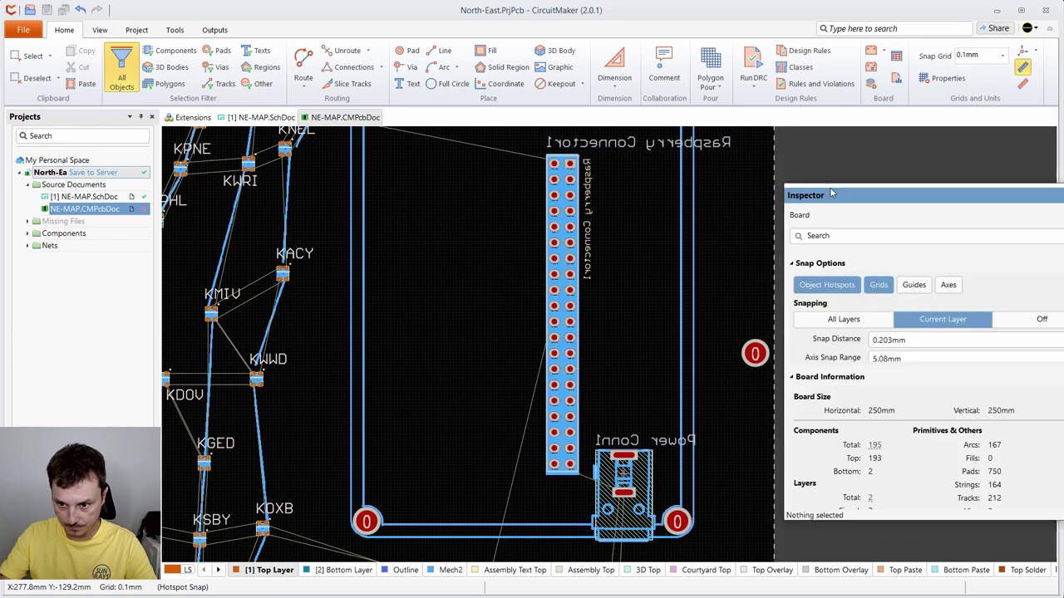
{"action": "left_click", "coordinate": [553, 171]}
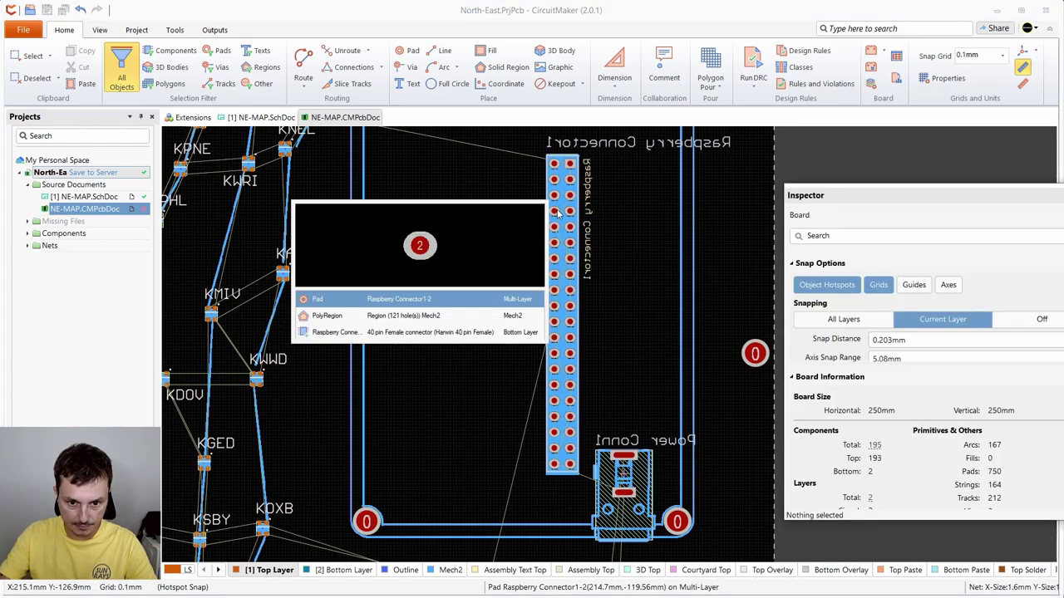
{"action": "left_click", "coordinate": [346, 333]}
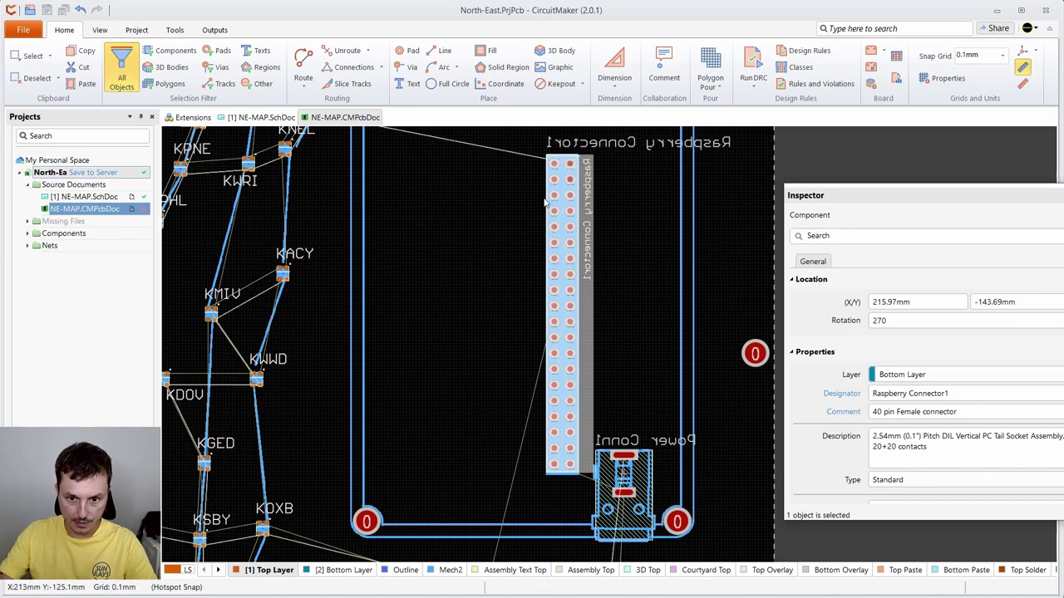
- Examine Raspberry Connector1's pin numbering and net assignments from pins 1 and 2 down to pins 39 and 40
{"action": "scroll", "coordinate": [587, 176], "scroll_direction": "up", "scroll_amount": 4}
{"action": "scroll", "coordinate": [572, 240], "scroll_direction": "up", "scroll_amount": 2}
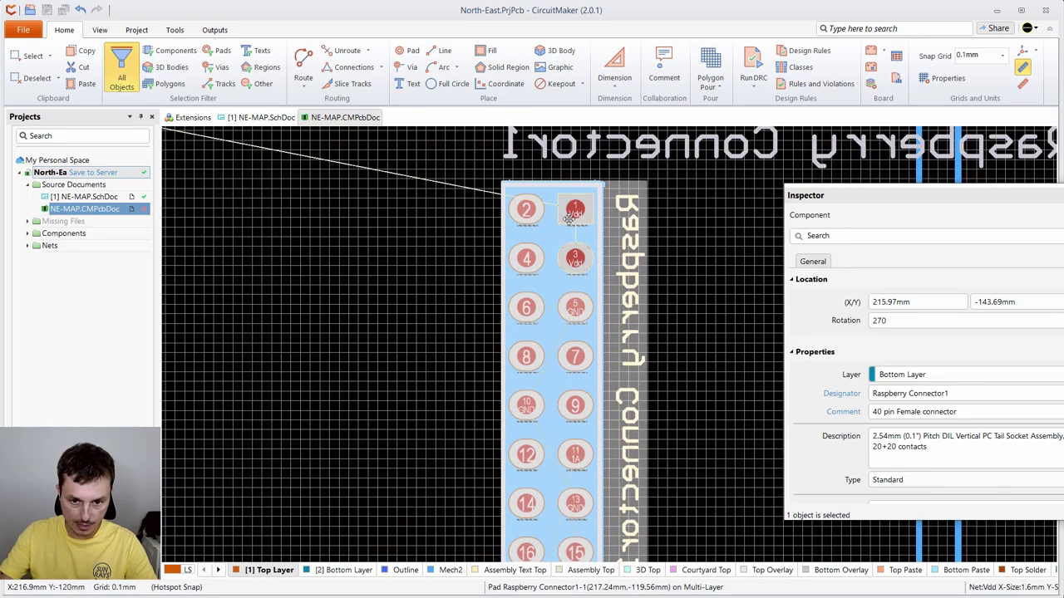
{"action": "scroll", "coordinate": [567, 218], "scroll_direction": "down", "scroll_amount": 6}
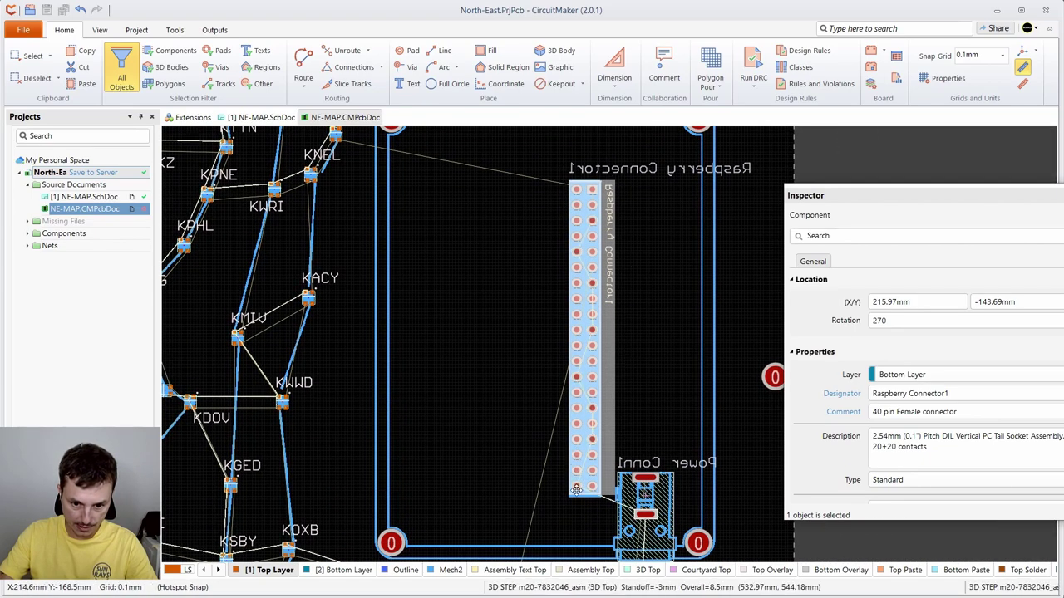
{"action": "scroll", "coordinate": [625, 215], "scroll_direction": "up", "scroll_amount": 4}
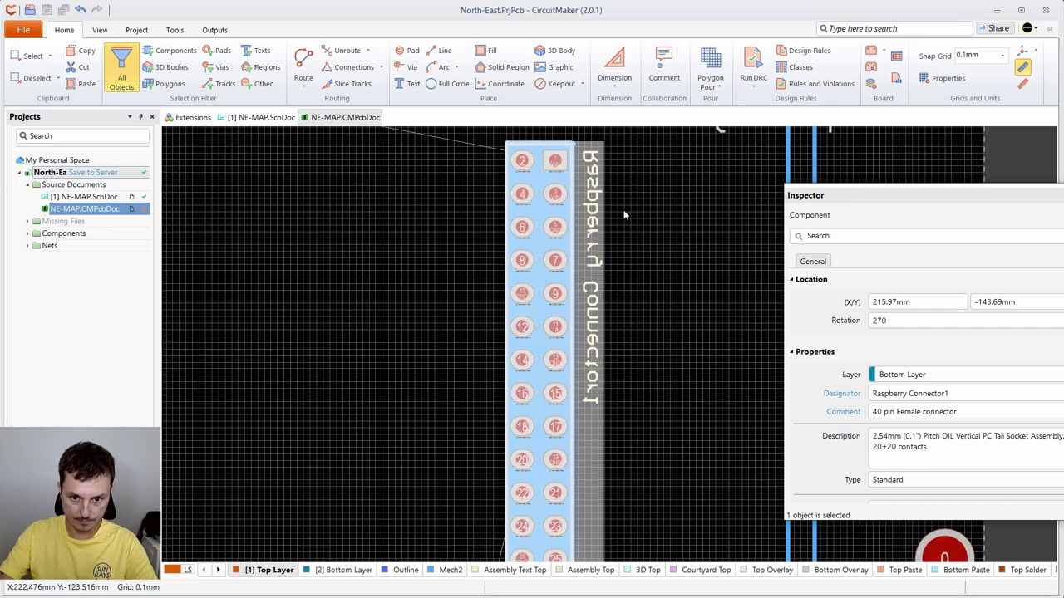
{"action": "scroll", "coordinate": [582, 262], "scroll_direction": "up", "scroll_amount": 2}
{"action": "scroll", "coordinate": [570, 231], "scroll_direction": "down", "scroll_amount": 3}
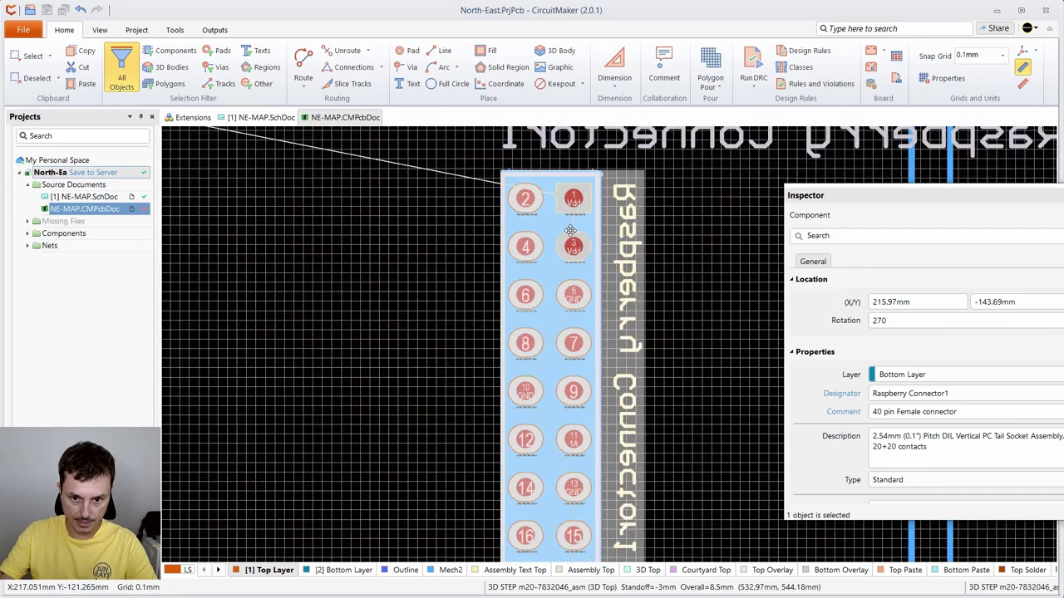
{"action": "scroll", "coordinate": [570, 231], "scroll_direction": "down", "scroll_amount": 2}
{"action": "left_click_drag", "start_coordinate": [642, 400], "coordinate": [589, 160]}
{"action": "scroll", "coordinate": [609, 366], "scroll_direction": "up", "scroll_amount": 4}
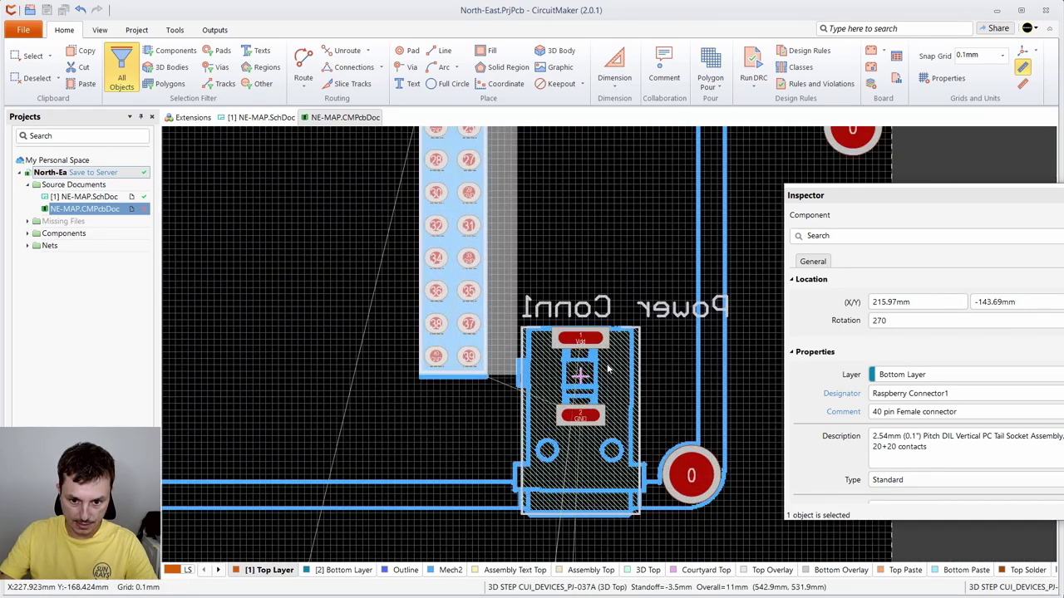
- Select Power Conn1 and examine its properties, its two pads and its fit on the connector outline
{"action": "left_click_drag", "start_coordinate": [614, 421], "coordinate": [596, 304]}
{"action": "left_click", "coordinate": [596, 296]}
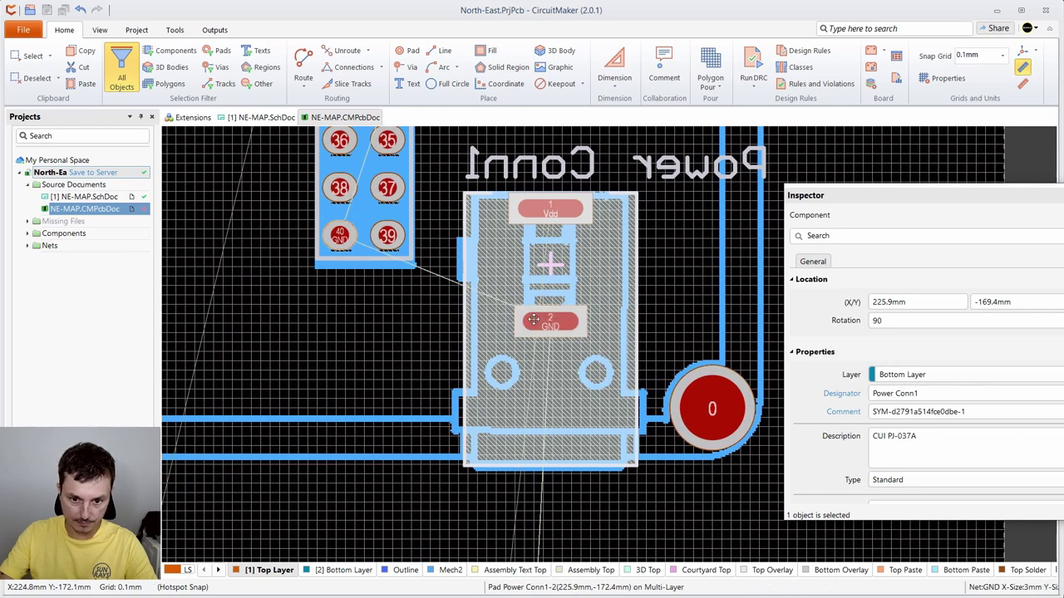
{"action": "scroll", "coordinate": [451, 293], "scroll_direction": "down", "scroll_amount": 2}
{"action": "scroll", "coordinate": [451, 292], "scroll_direction": "down", "scroll_amount": 2}
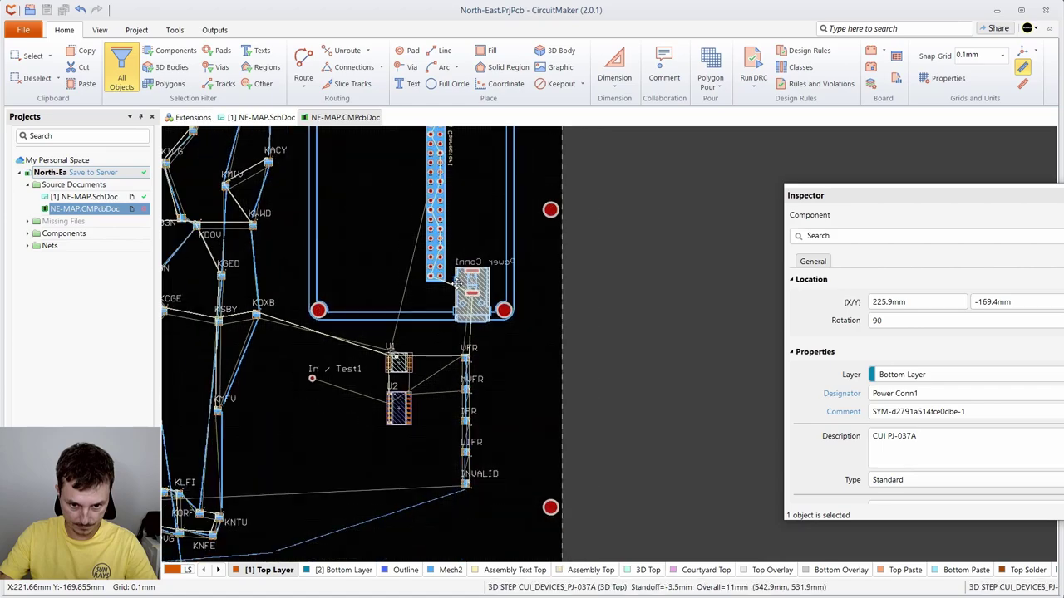
- Examine the board's overall layout and the component chain around KTTN, KEWR and KJFK
{"action": "scroll", "coordinate": [514, 328], "scroll_direction": "down", "scroll_amount": 4}
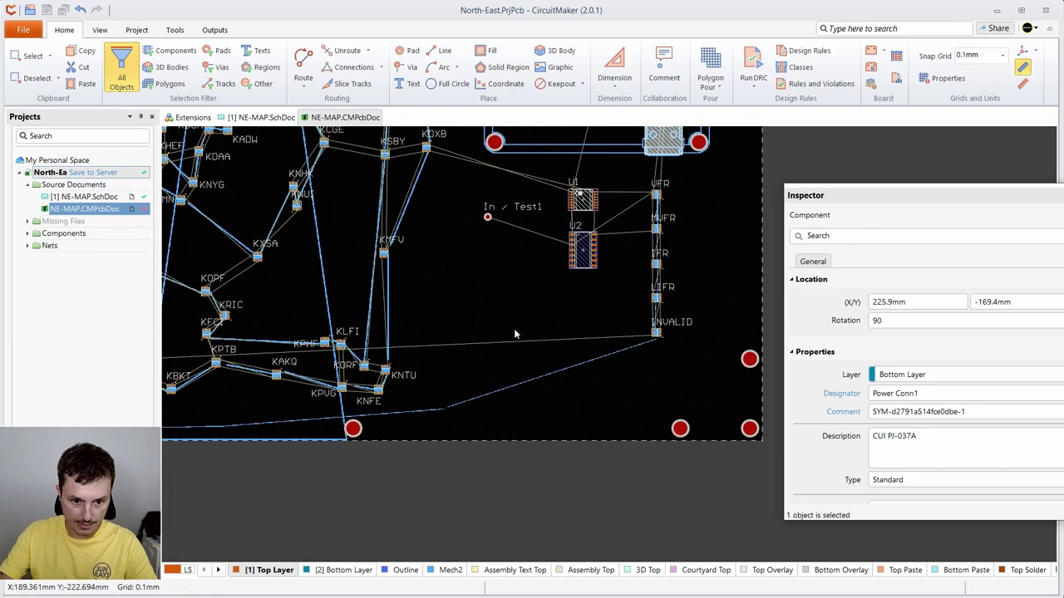
{"action": "left_click_drag", "start_coordinate": [429, 270], "coordinate": [491, 405]}
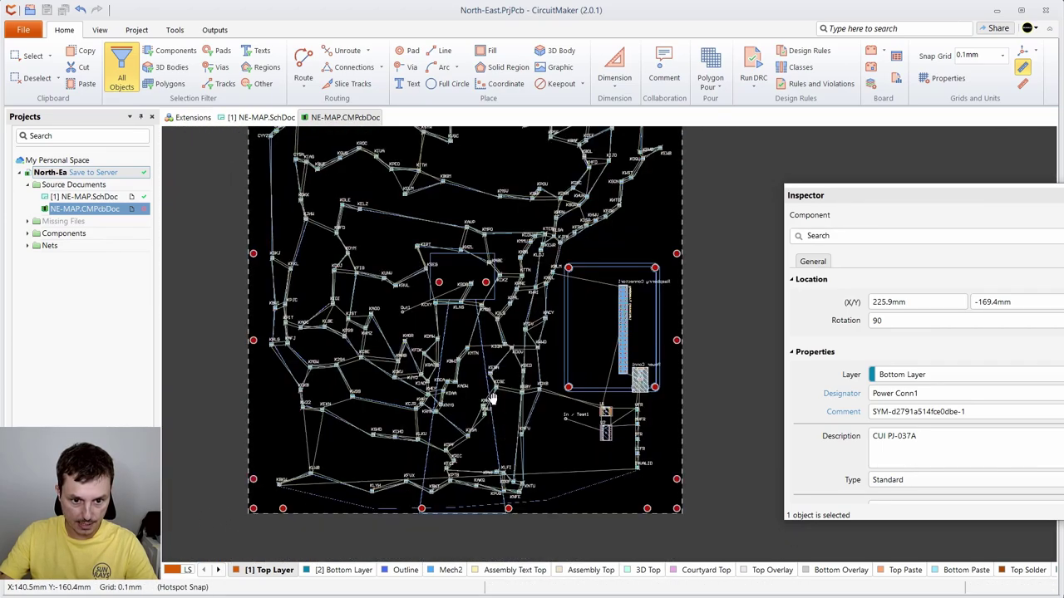
{"action": "scroll", "coordinate": [599, 454], "scroll_direction": "up", "scroll_amount": 2}
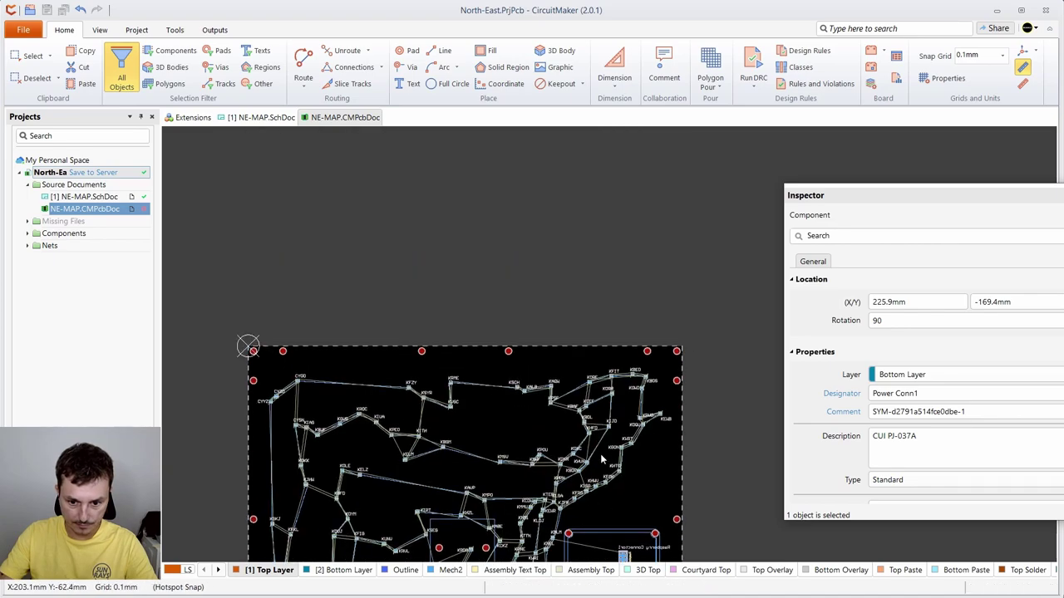
{"action": "scroll", "coordinate": [528, 367], "scroll_direction": "up", "scroll_amount": 4}
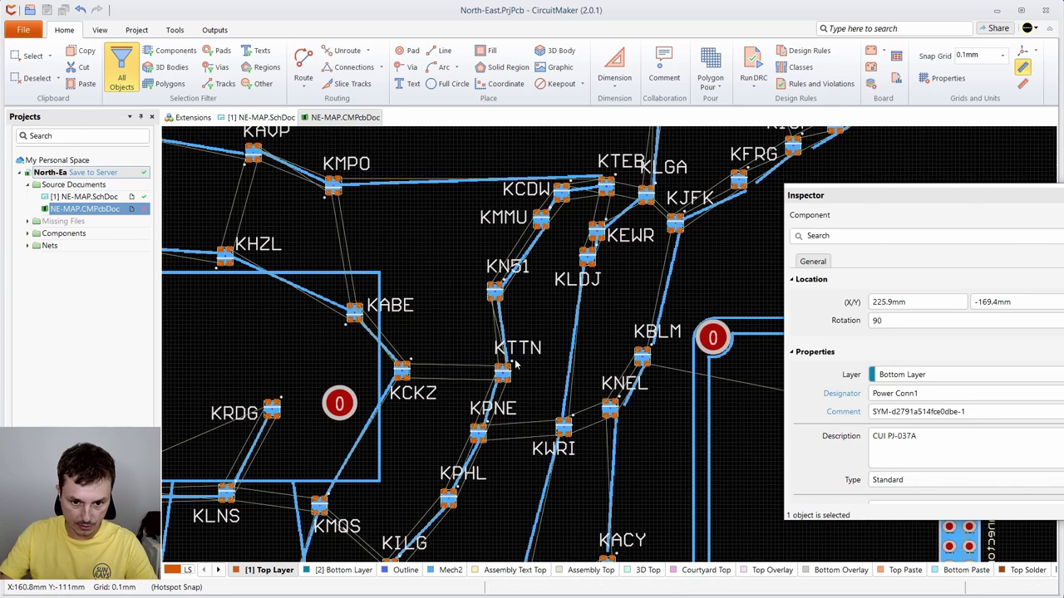
{"action": "left_click_drag", "start_coordinate": [517, 371], "coordinate": [294, 113]}
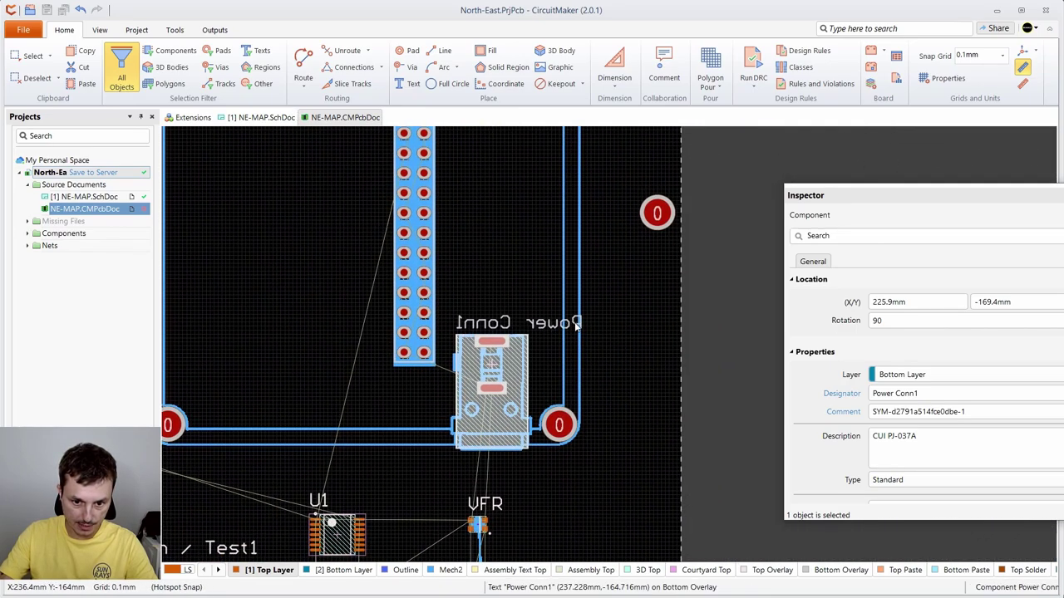
- Fit the whole board in view and examine the connections along its lower edge between KBKW and INVALID
{"action": "key", "text": "ctrl+Page_Down"}
{"action": "left_click_drag", "start_coordinate": [617, 327], "coordinate": [604, 273]}
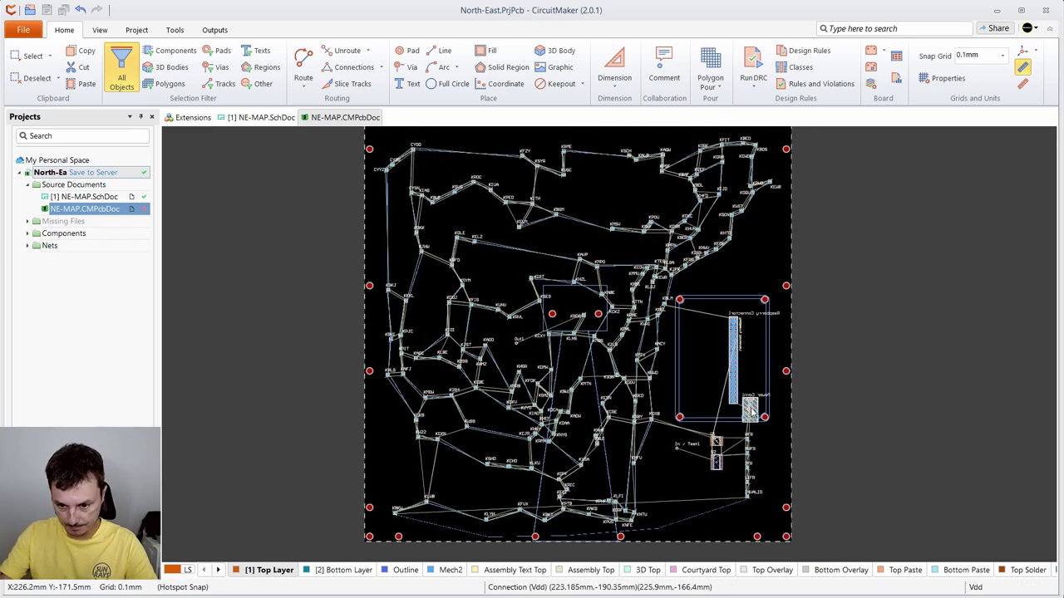
{"action": "scroll", "coordinate": [514, 332], "scroll_direction": "down", "scroll_amount": 2}
{"action": "scroll", "coordinate": [515, 345], "scroll_direction": "up", "scroll_amount": 3}
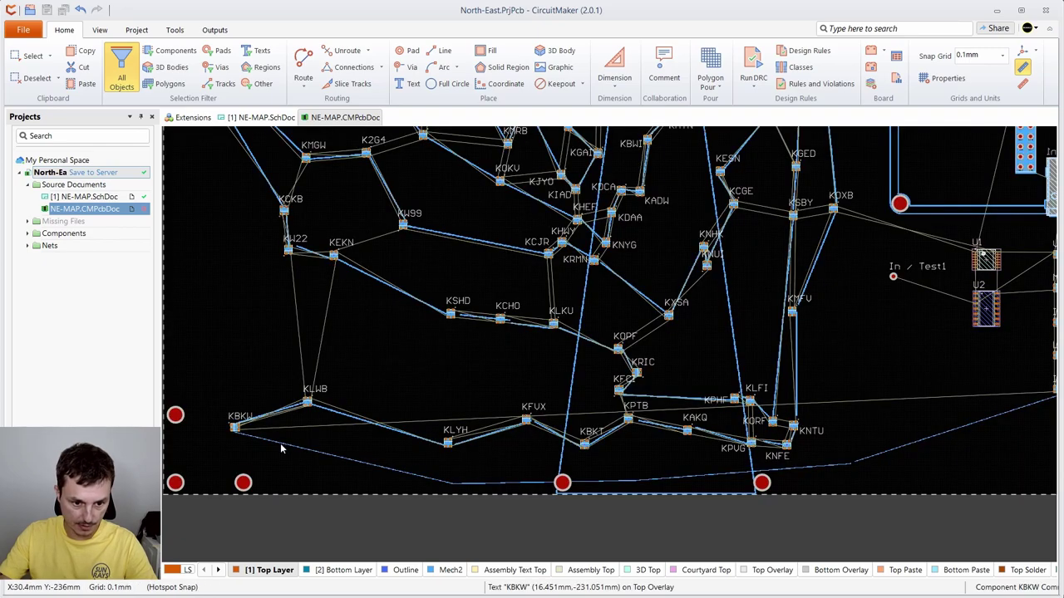
{"action": "left_click_drag", "start_coordinate": [514, 288], "coordinate": [616, 325]}
{"action": "scroll", "coordinate": [581, 386], "scroll_direction": "right", "scroll_amount": 7}
{"action": "scroll", "coordinate": [666, 377], "scroll_direction": "down", "scroll_amount": 1}
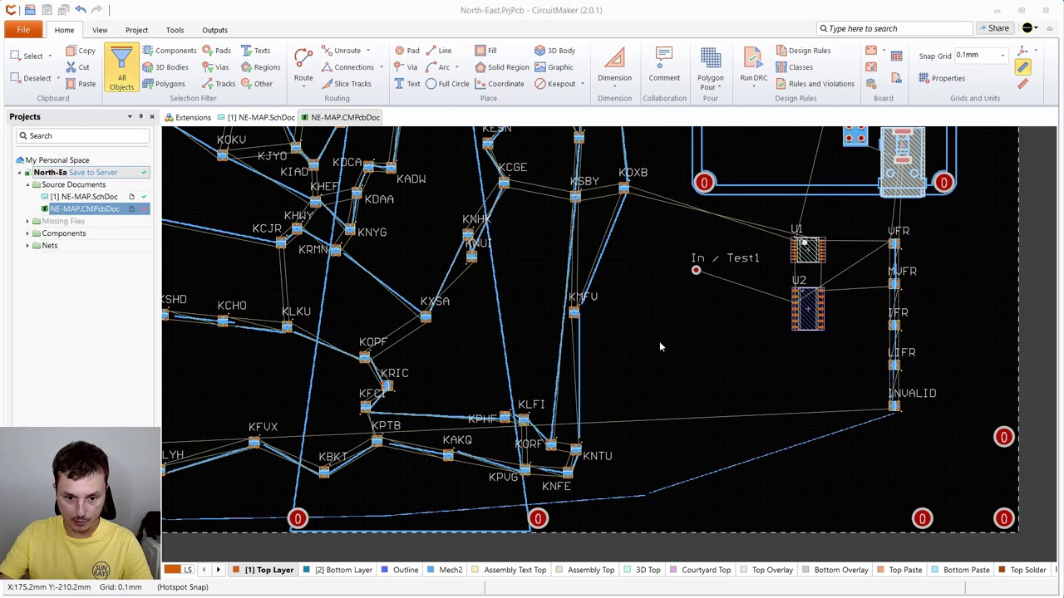
- Examine the pad numbers and nets of VFR and MVFR and the unrouted connections between them
{"action": "scroll", "coordinate": [892, 245], "scroll_direction": "up", "scroll_amount": 10}
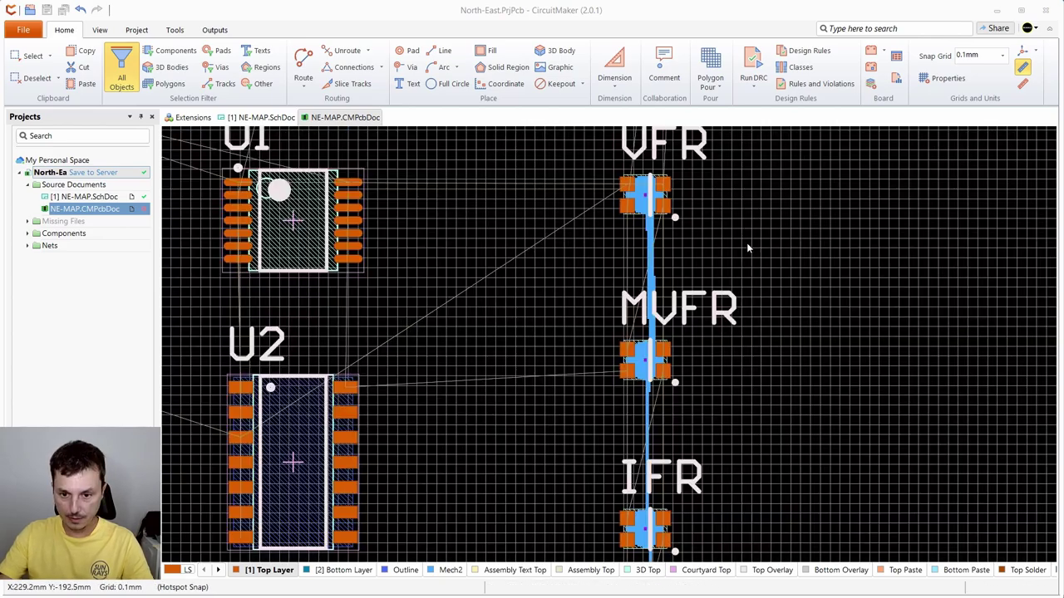
{"action": "scroll", "coordinate": [627, 275], "scroll_direction": "up", "scroll_amount": 1}
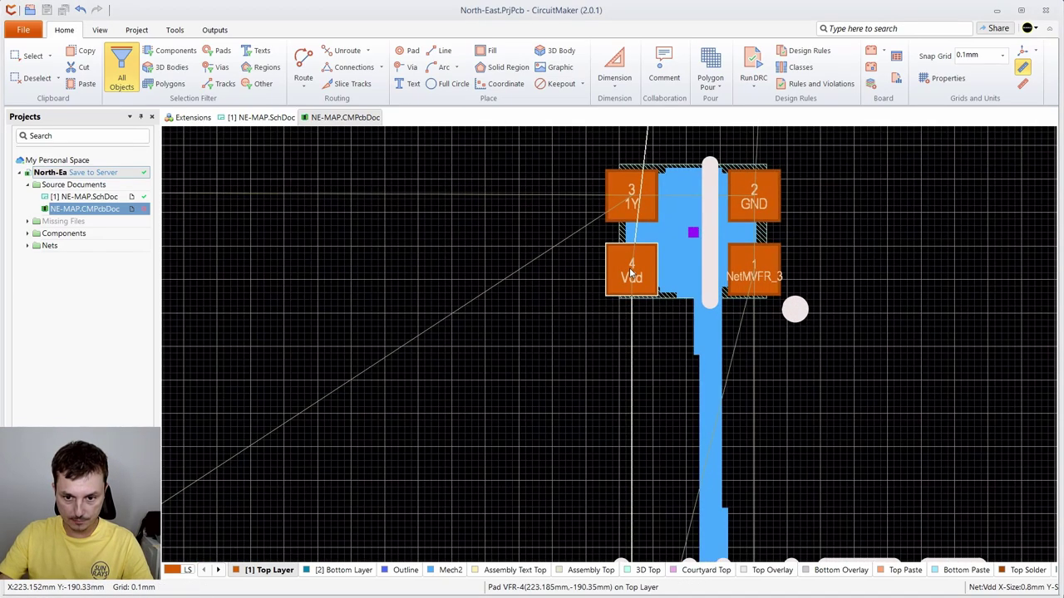
{"action": "scroll", "coordinate": [760, 278], "scroll_direction": "down", "scroll_amount": 4}
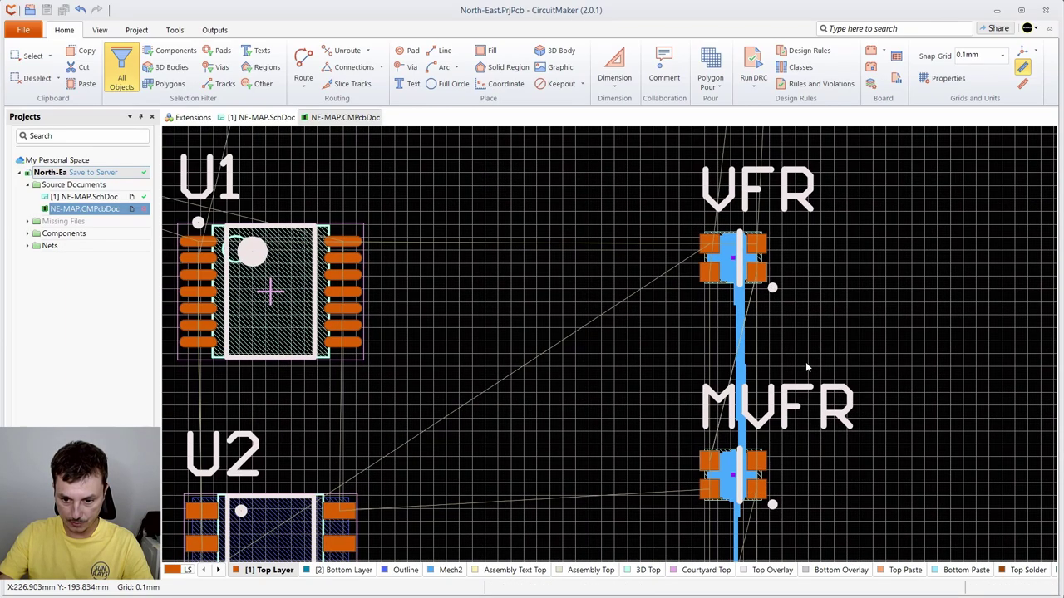
{"action": "scroll", "coordinate": [806, 361], "scroll_direction": "up", "scroll_amount": 2}
{"action": "scroll", "coordinate": [682, 328], "scroll_direction": "up", "scroll_amount": 1}
{"action": "scroll", "coordinate": [658, 312], "scroll_direction": "up", "scroll_amount": 3}
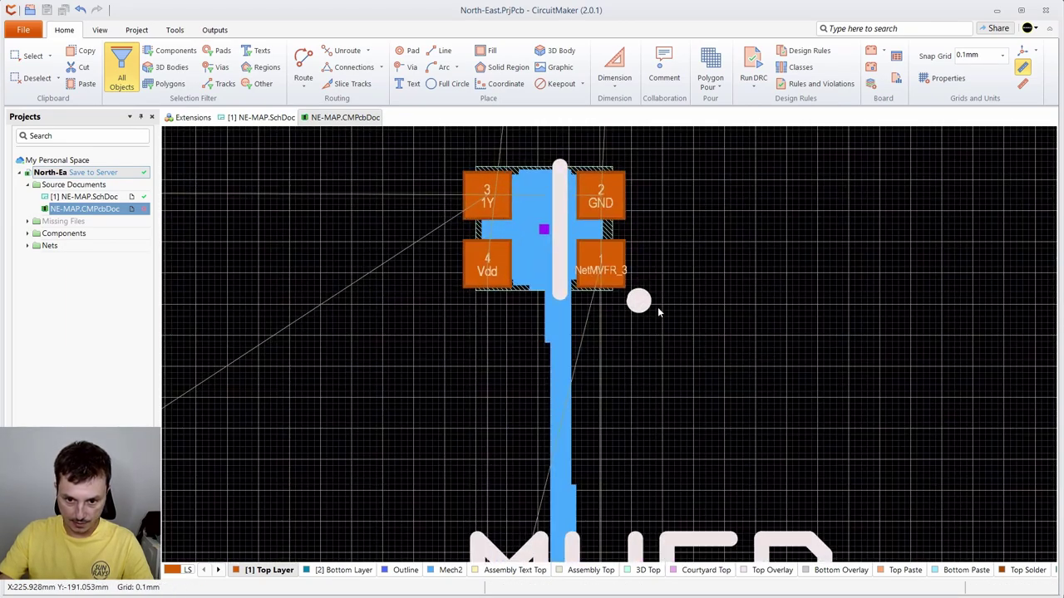
{"action": "scroll", "coordinate": [658, 312], "scroll_direction": "down", "scroll_amount": 3}
{"action": "scroll", "coordinate": [675, 381], "scroll_direction": "down", "scroll_amount": 2}
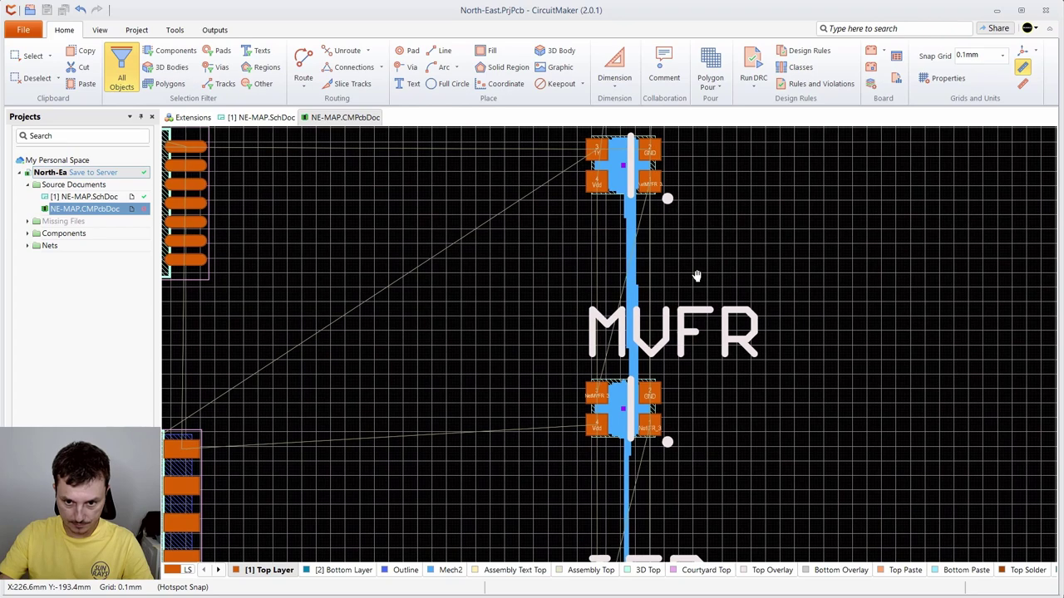
- Route a Top Layer track for net NetMVFR_3 from VFR's pad 1 diagonally across to MVFR's pad 3
{"action": "scroll", "coordinate": [683, 274], "scroll_direction": "up", "scroll_amount": 2}
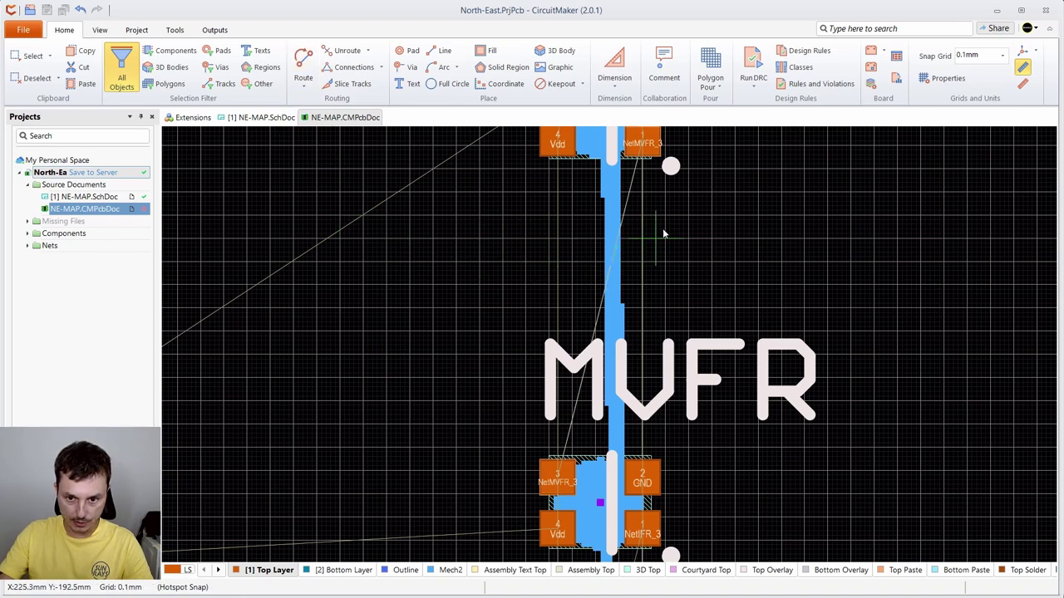
{"action": "scroll", "coordinate": [680, 237], "scroll_direction": "up", "scroll_amount": 2}
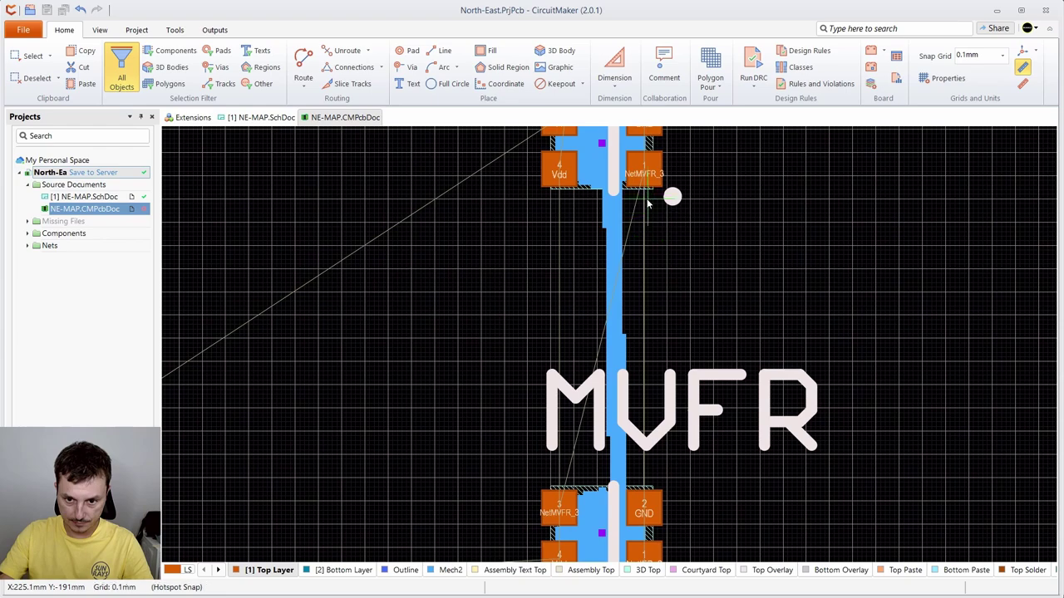
{"action": "left_click", "coordinate": [643, 183]}
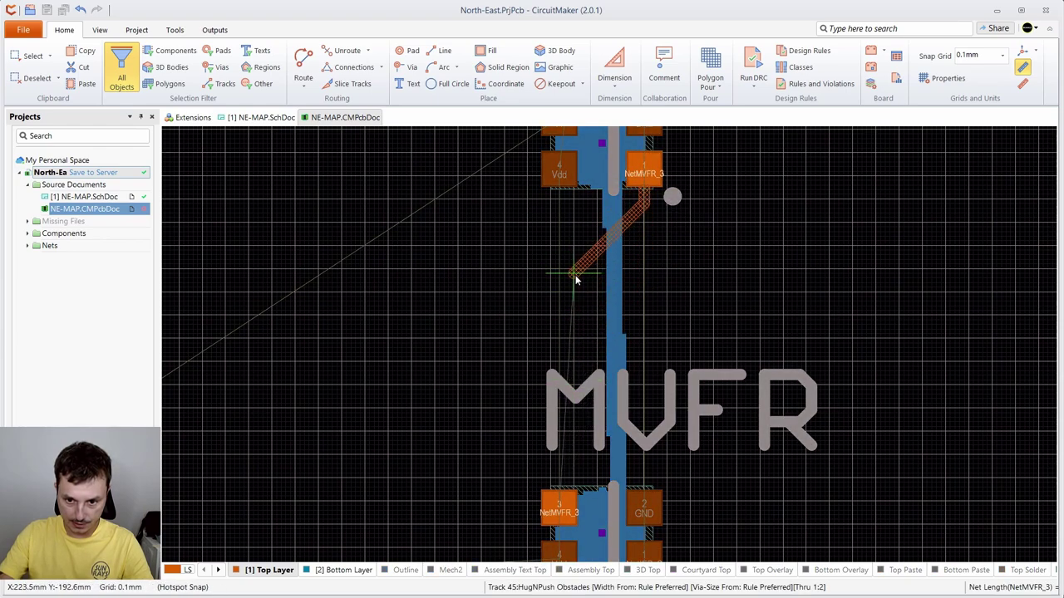
{"action": "left_click", "coordinate": [579, 355]}
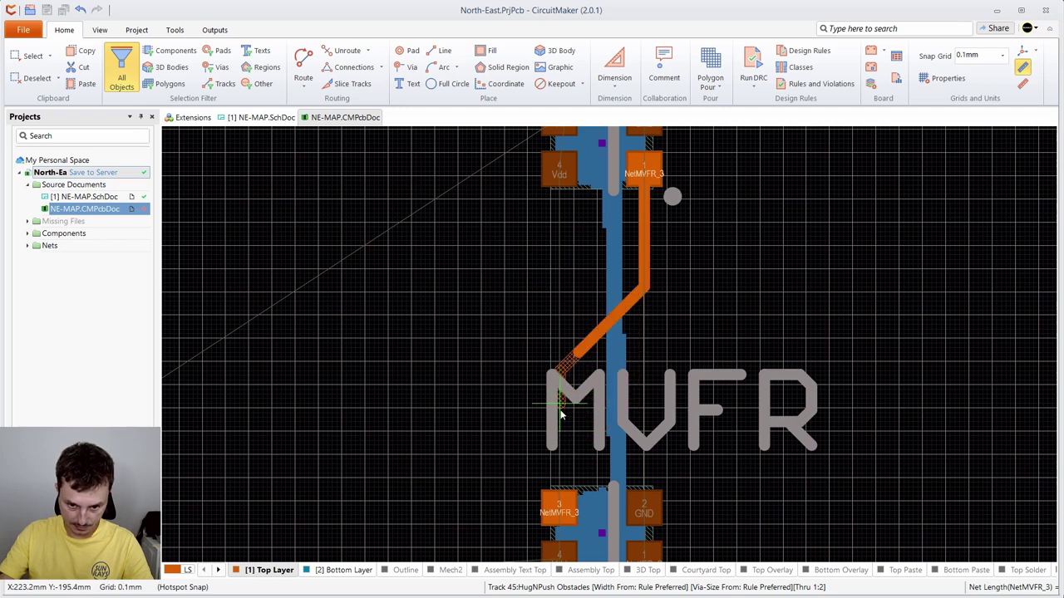
{"action": "left_click", "coordinate": [559, 509]}
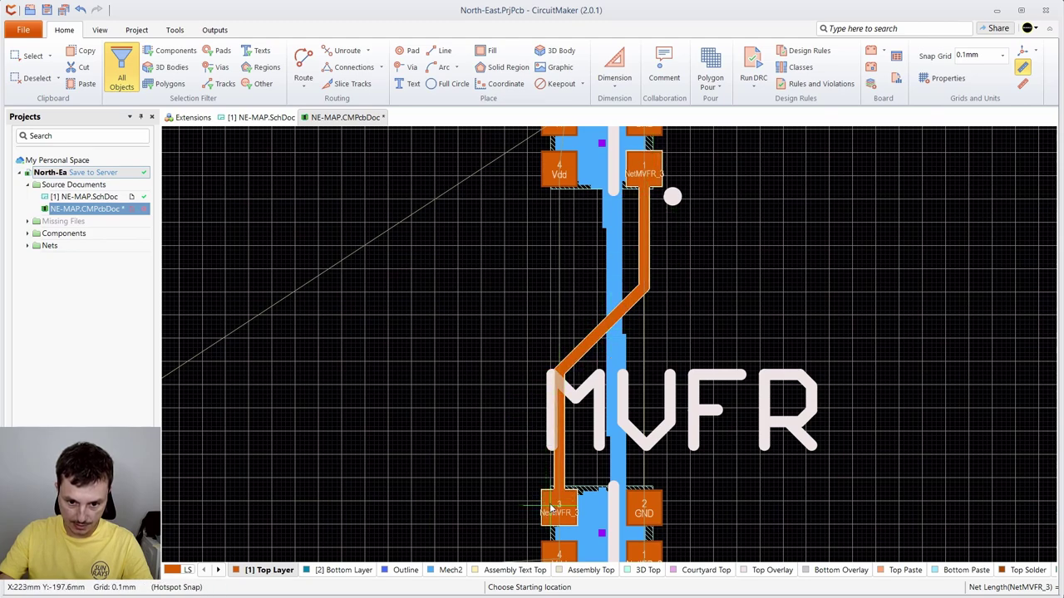
- Route a Top Layer track for net NetIFR_3 from MVFR's pad 1 down to IFR's pad 3
{"action": "scroll", "coordinate": [660, 482], "scroll_direction": "down", "scroll_amount": 4}
{"action": "scroll", "coordinate": [663, 478], "scroll_direction": "down", "scroll_amount": 2}
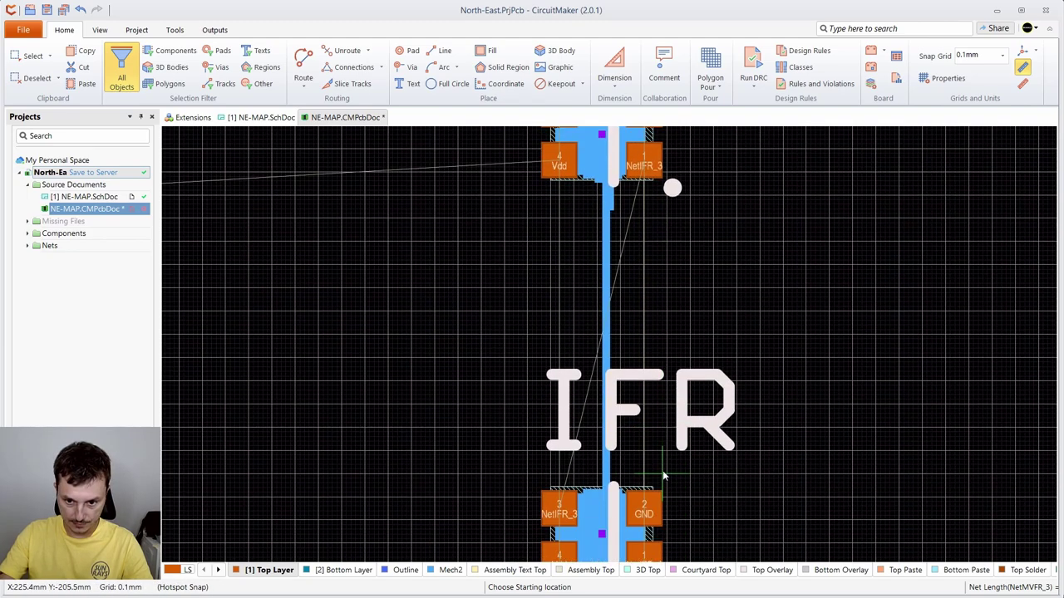
{"action": "scroll", "coordinate": [629, 430], "scroll_direction": "up", "scroll_amount": 1}
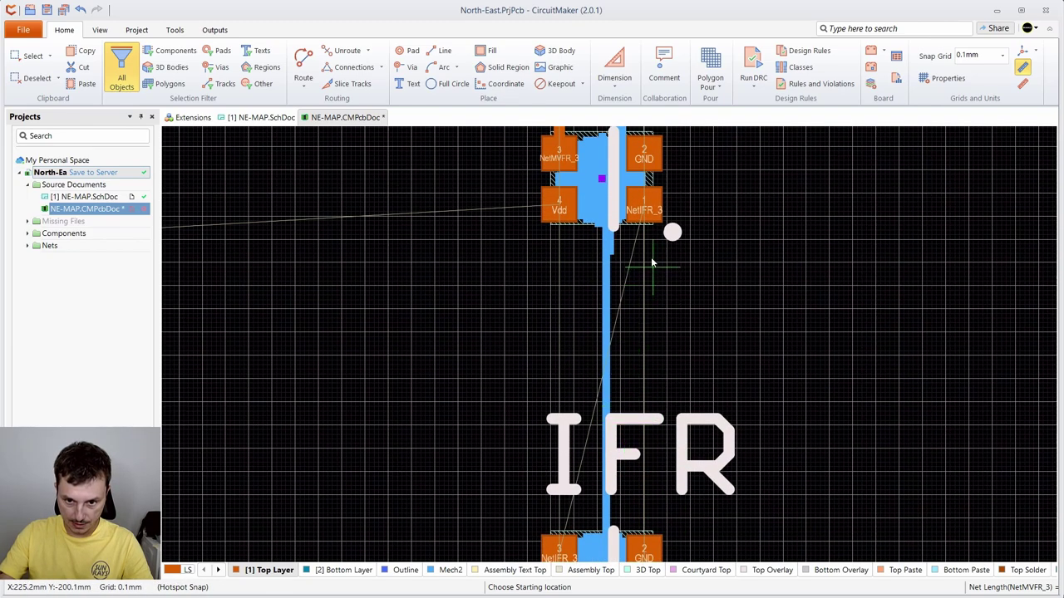
{"action": "left_click", "coordinate": [647, 211]}
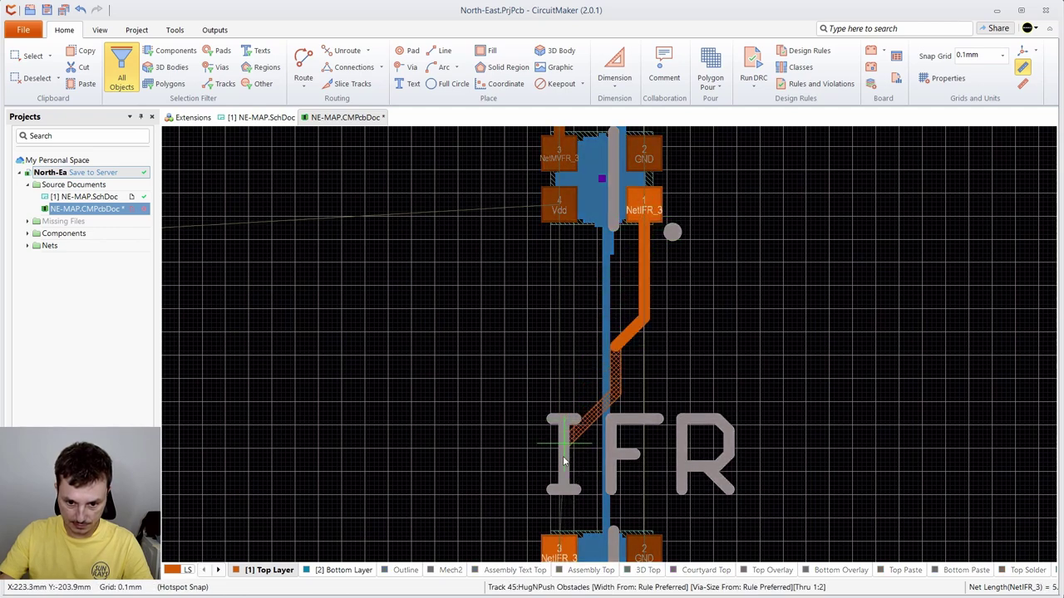
{"action": "left_click", "coordinate": [559, 547]}
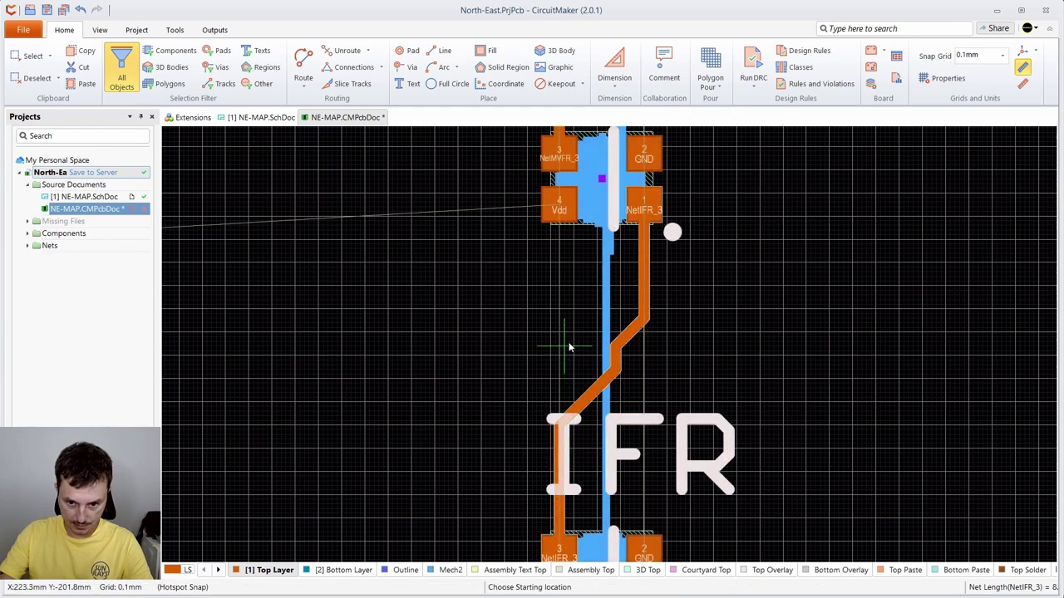
- Route a Top Layer track for net NetIFR_1 from IFR's pad 1 down to LIFR's pad 3
{"action": "scroll", "coordinate": [615, 407], "scroll_direction": "down", "scroll_amount": 8}
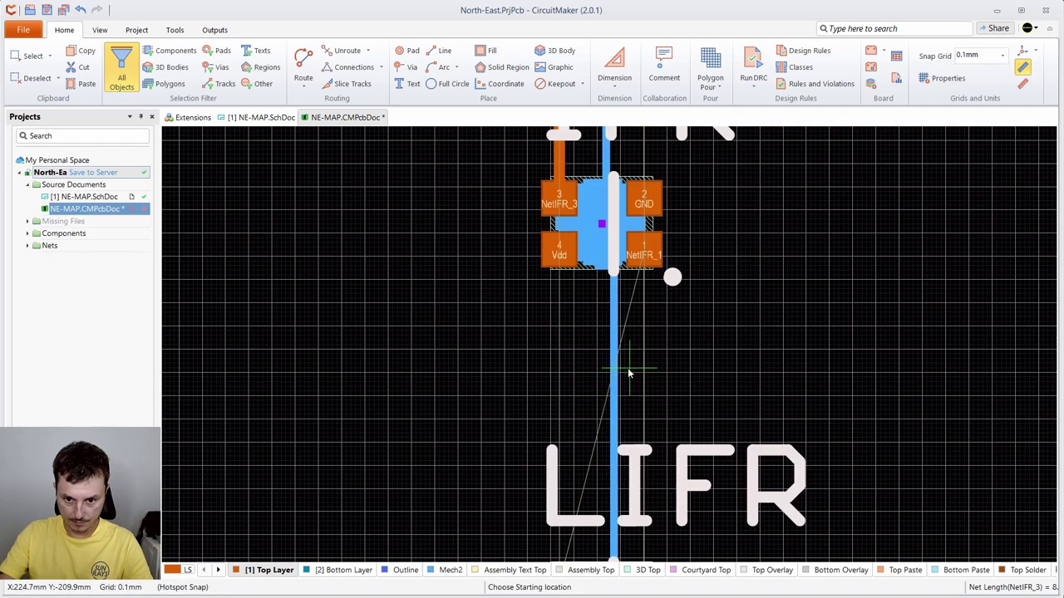
{"action": "scroll", "coordinate": [652, 213], "scroll_direction": "down", "scroll_amount": 3}
{"action": "scroll", "coordinate": [652, 213], "scroll_direction": "up", "scroll_amount": 2}
{"action": "left_click", "coordinate": [647, 209]}
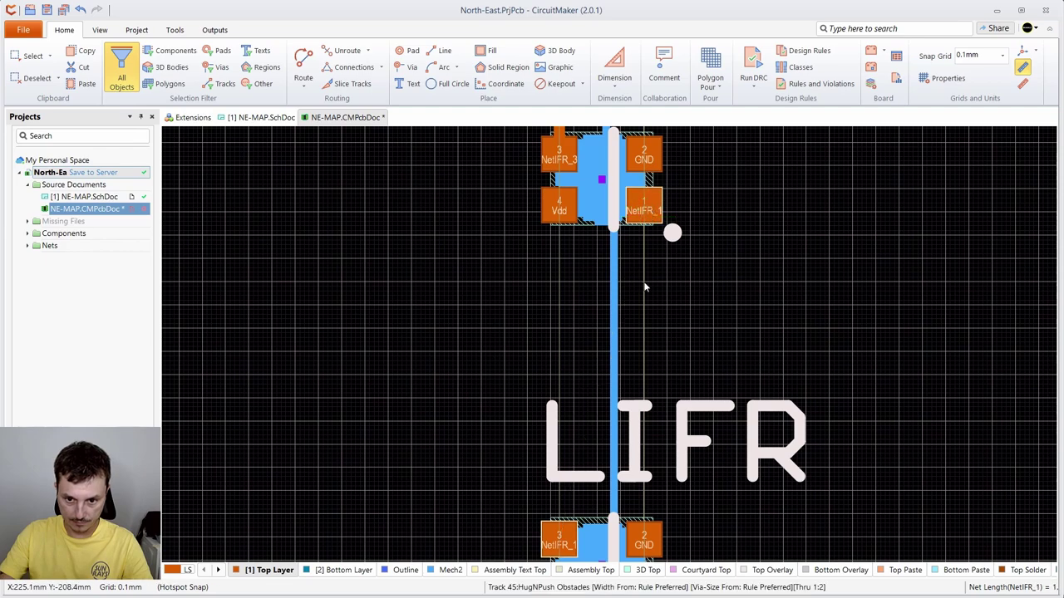
{"action": "left_click", "coordinate": [561, 541]}
- Route a Top Layer track for net NetINVALID_3 from LIFR's pad 1 diagonally across to INVALID's pad 3
{"action": "scroll", "coordinate": [644, 470], "scroll_direction": "down", "scroll_amount": 9}
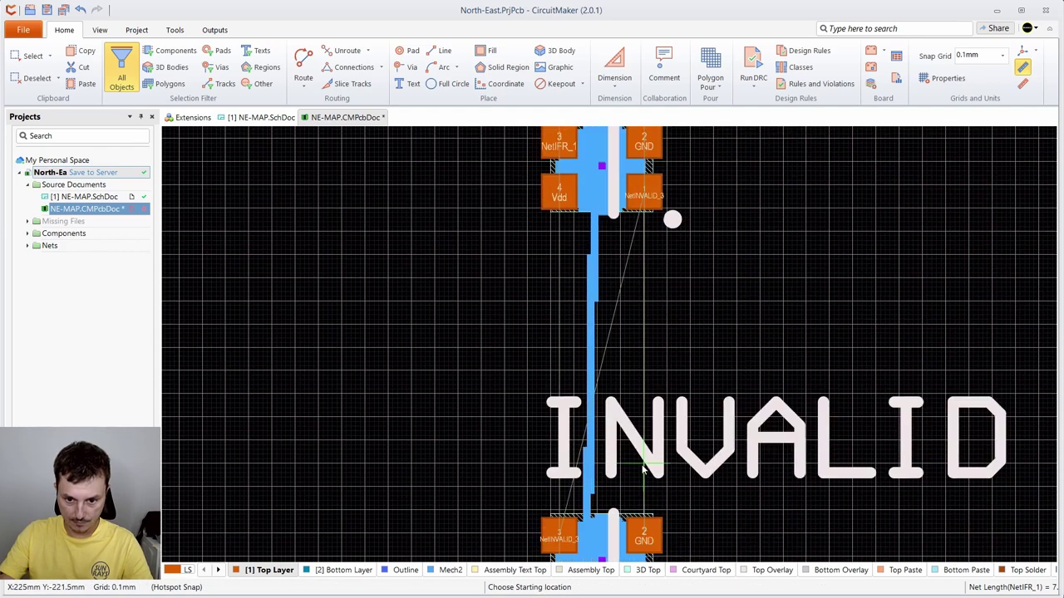
{"action": "left_click", "coordinate": [646, 198]}
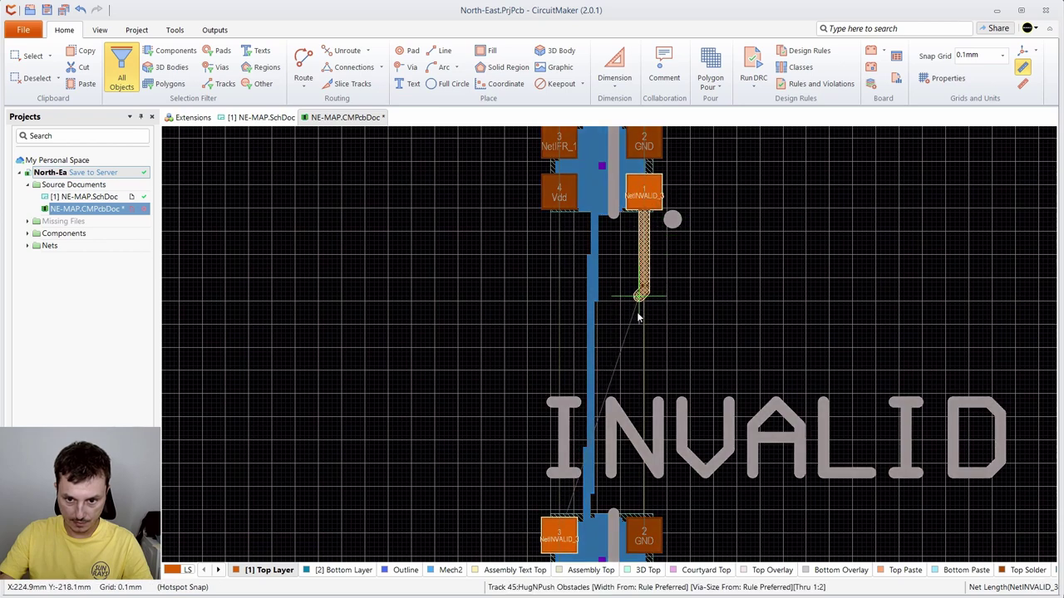
{"action": "left_click", "coordinate": [595, 342]}
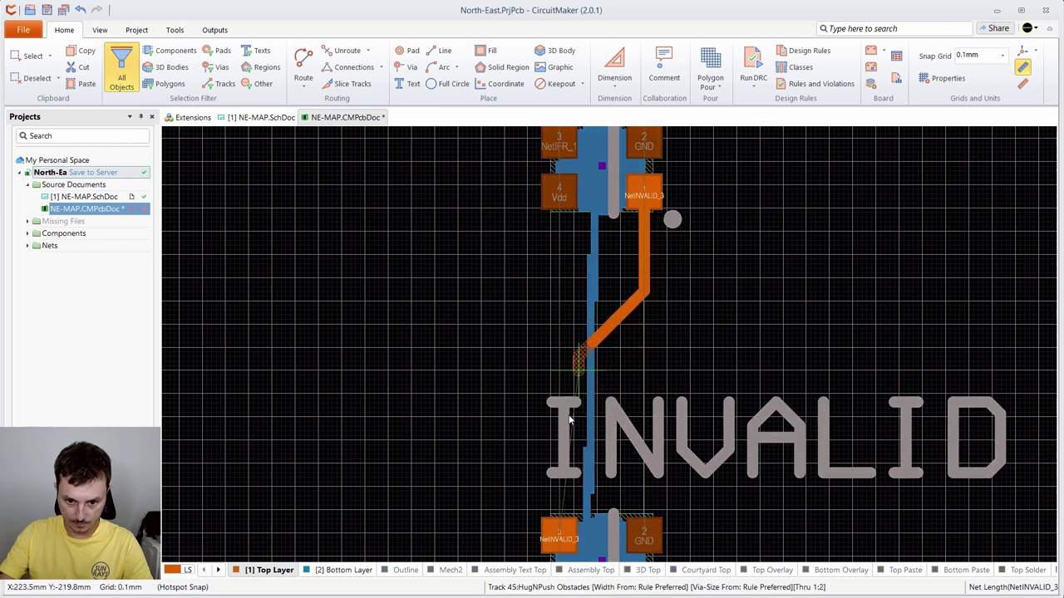
{"action": "left_click", "coordinate": [561, 542]}
- Route net NetINVALID_1 on the Top Layer from INVALID's pad 1 along the board's lower edge to KBKW's pad 3
{"action": "scroll", "coordinate": [636, 374], "scroll_direction": "down", "scroll_amount": 9}
{"action": "scroll", "coordinate": [636, 341], "scroll_direction": "up", "scroll_amount": 3}
{"action": "scroll", "coordinate": [629, 366], "scroll_direction": "down", "scroll_amount": 3}
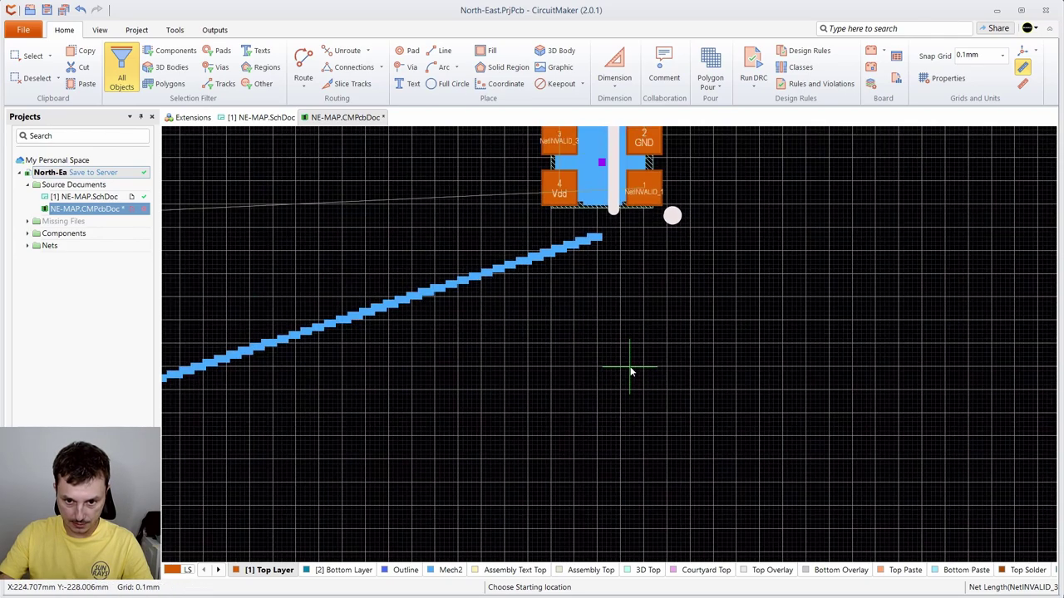
{"action": "scroll", "coordinate": [630, 372], "scroll_direction": "down", "scroll_amount": 4}
{"action": "scroll", "coordinate": [628, 343], "scroll_direction": "down", "scroll_amount": 2}
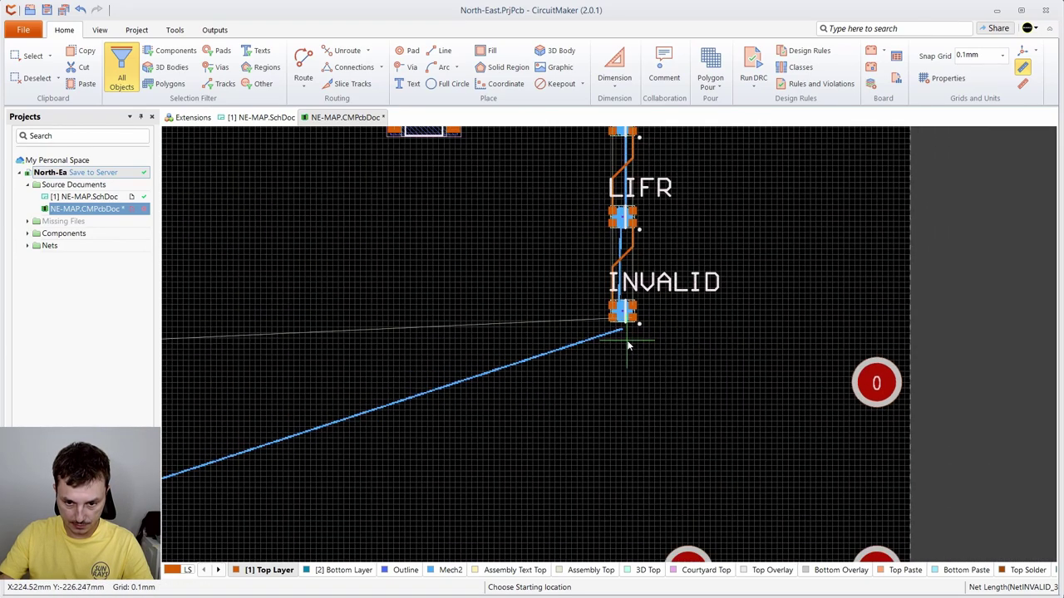
{"action": "scroll", "coordinate": [629, 332], "scroll_direction": "up", "scroll_amount": 4}
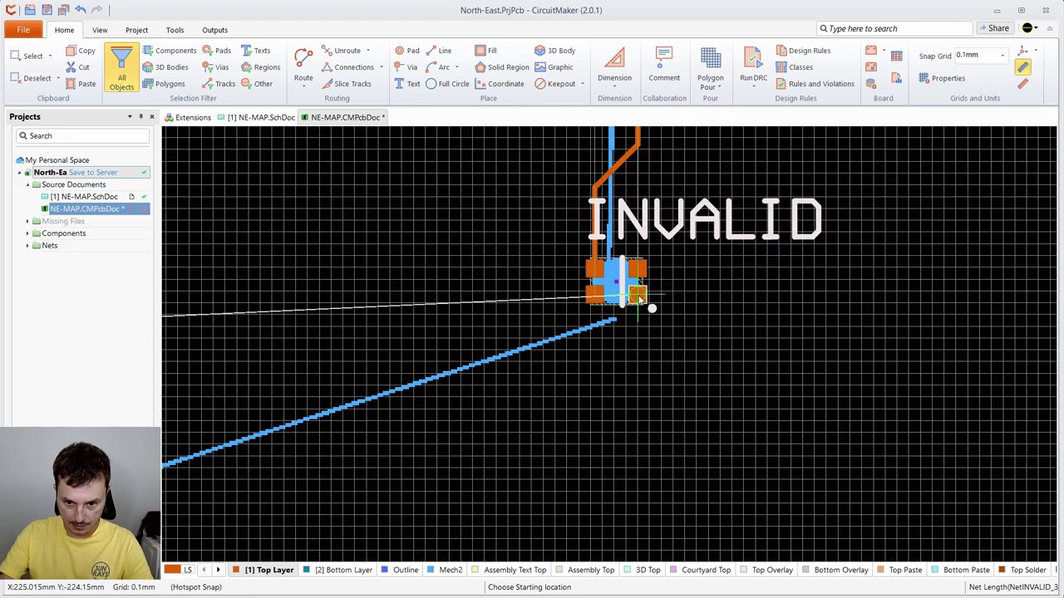
{"action": "left_click", "coordinate": [633, 302]}
{"action": "scroll", "coordinate": [570, 399], "scroll_direction": "down", "scroll_amount": 2}
{"action": "scroll", "coordinate": [570, 403], "scroll_direction": "down", "scroll_amount": 2}
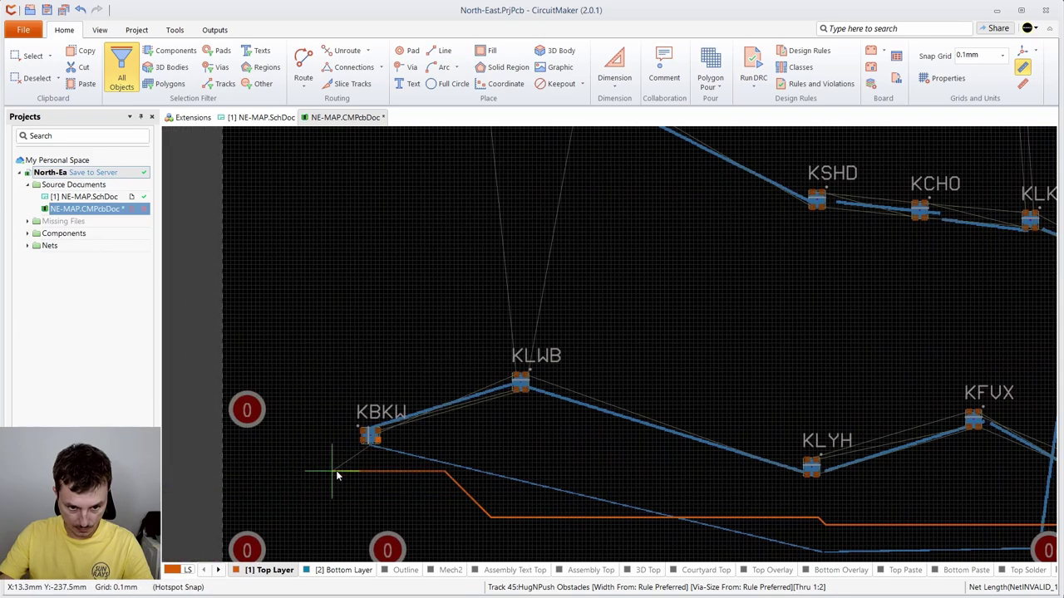
{"action": "scroll", "coordinate": [374, 473], "scroll_direction": "up", "scroll_amount": 5}
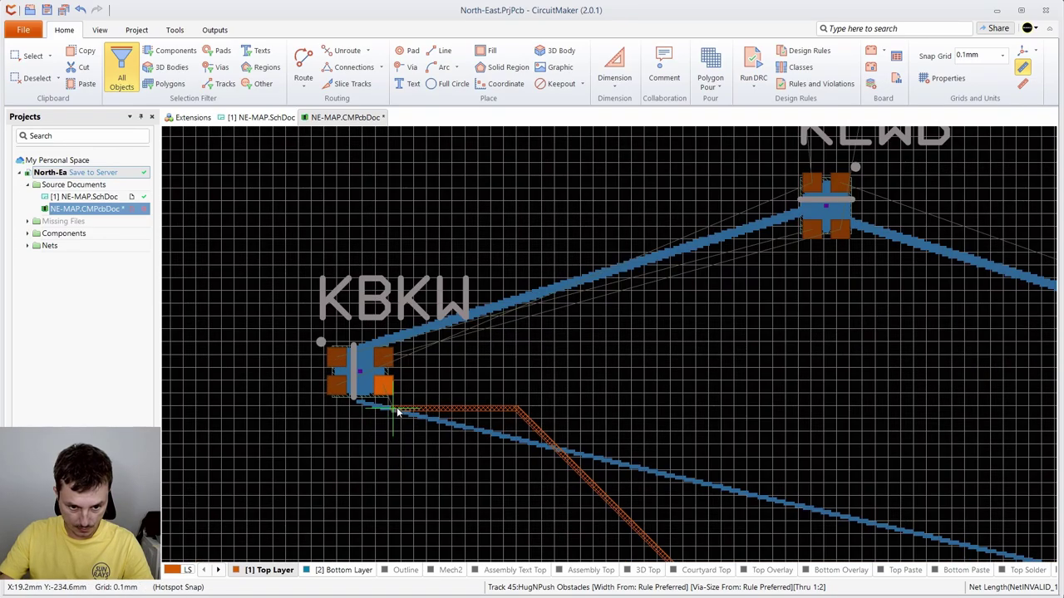
{"action": "left_click", "coordinate": [383, 387]}
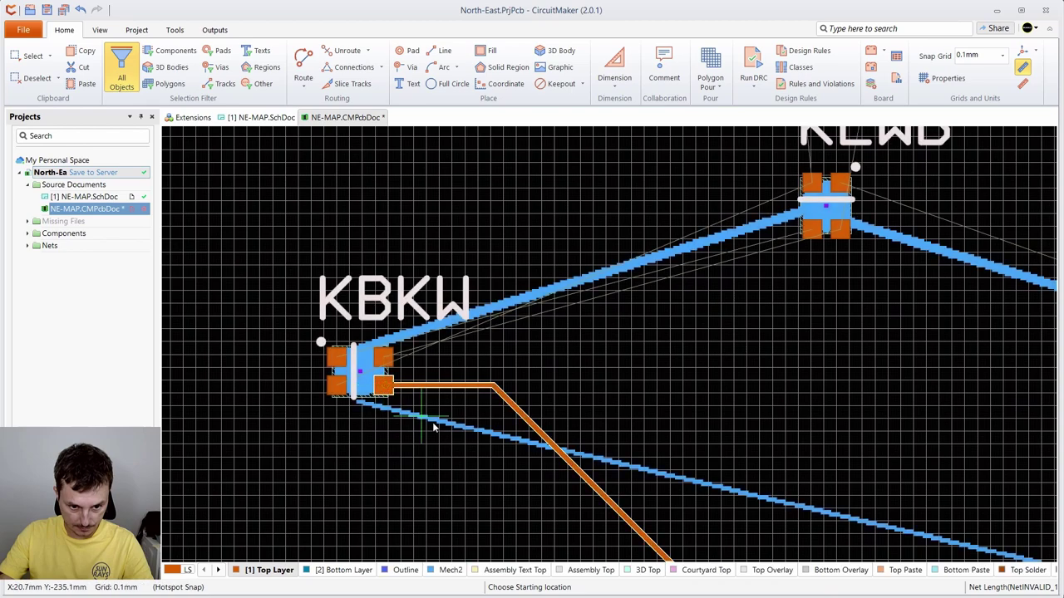
- Route a Top Layer track for net NetKBKW_1 from KBKW's pad 1 up and across to KLWB's pad 3
{"action": "scroll", "coordinate": [387, 366], "scroll_direction": "up", "scroll_amount": 3}
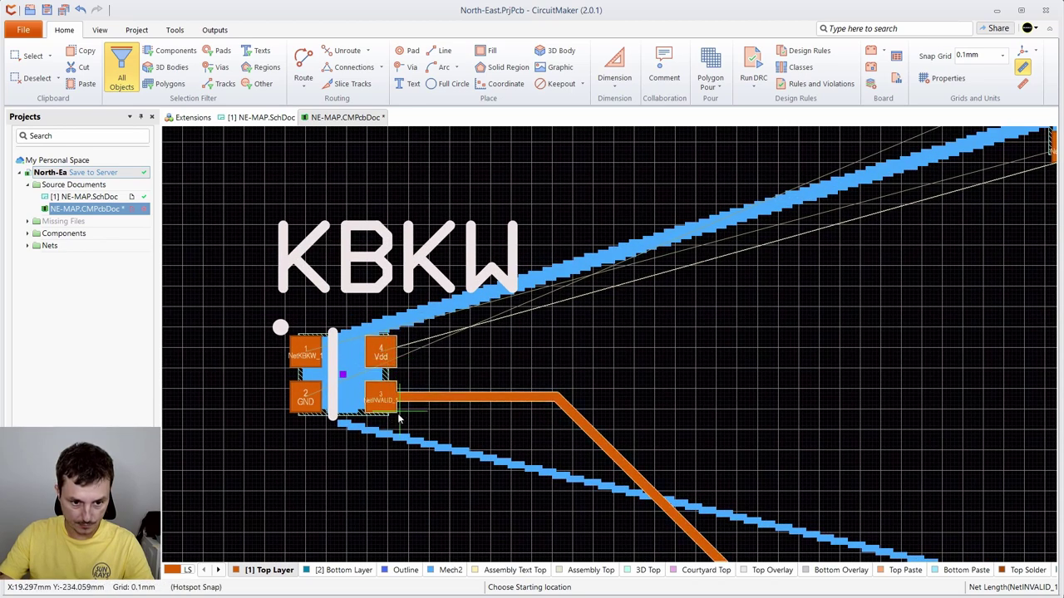
{"action": "scroll", "coordinate": [353, 422], "scroll_direction": "down", "scroll_amount": 2}
{"action": "scroll", "coordinate": [342, 384], "scroll_direction": "up", "scroll_amount": 3}
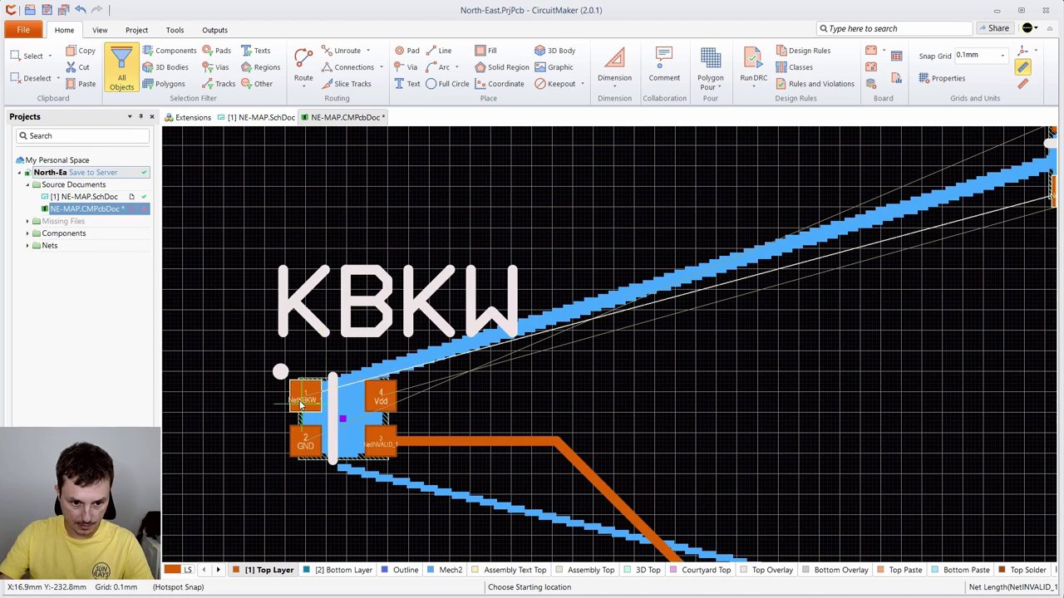
{"action": "left_click", "coordinate": [304, 401]}
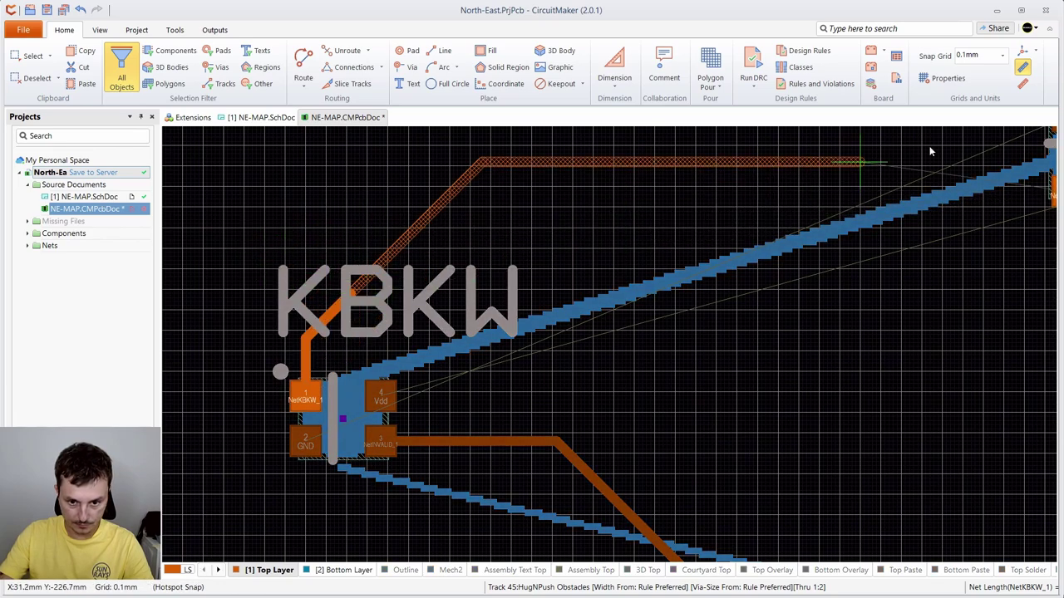
{"action": "left_click", "coordinate": [947, 309]}
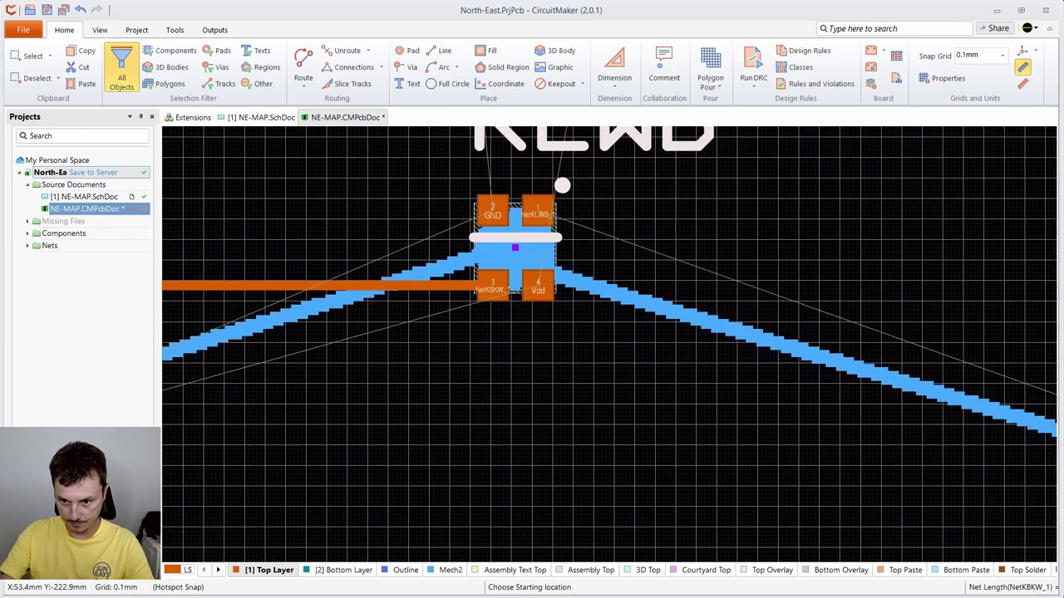
- Route a Top Layer track for net NetKLWB_1 from KLWB's pad 1 down to KLYH's pad 3
{"action": "scroll", "coordinate": [708, 330], "scroll_direction": "down", "scroll_amount": 4}
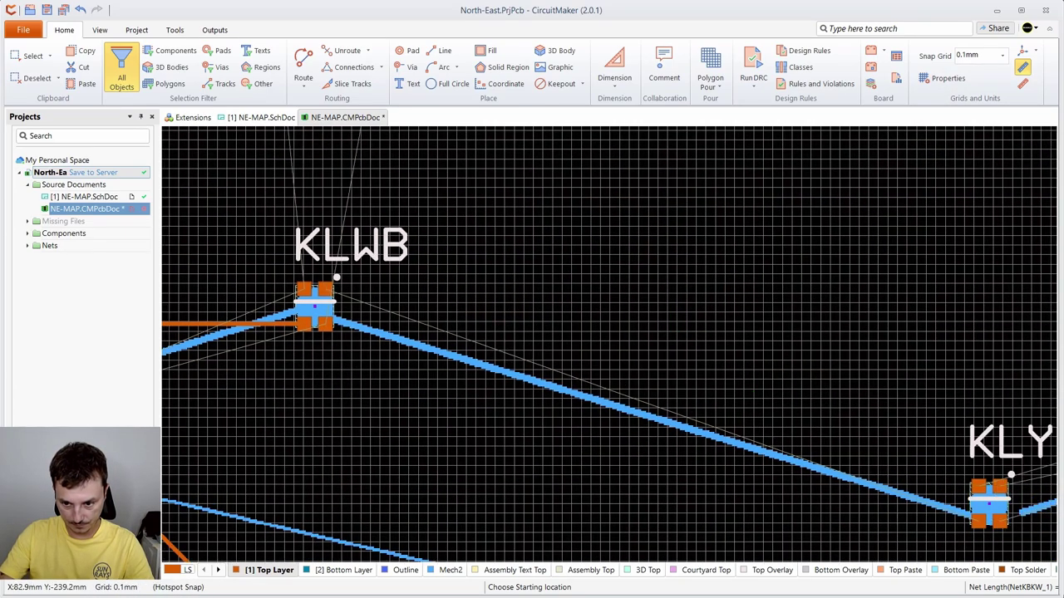
{"action": "scroll", "coordinate": [424, 389], "scroll_direction": "left", "scroll_amount": 5}
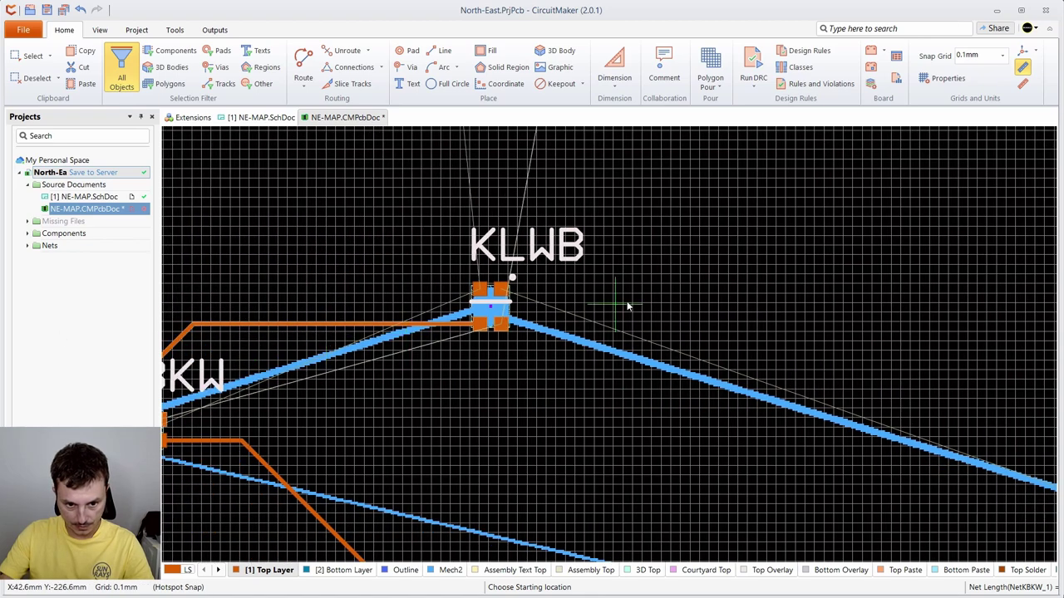
{"action": "left_click", "coordinate": [501, 292]}
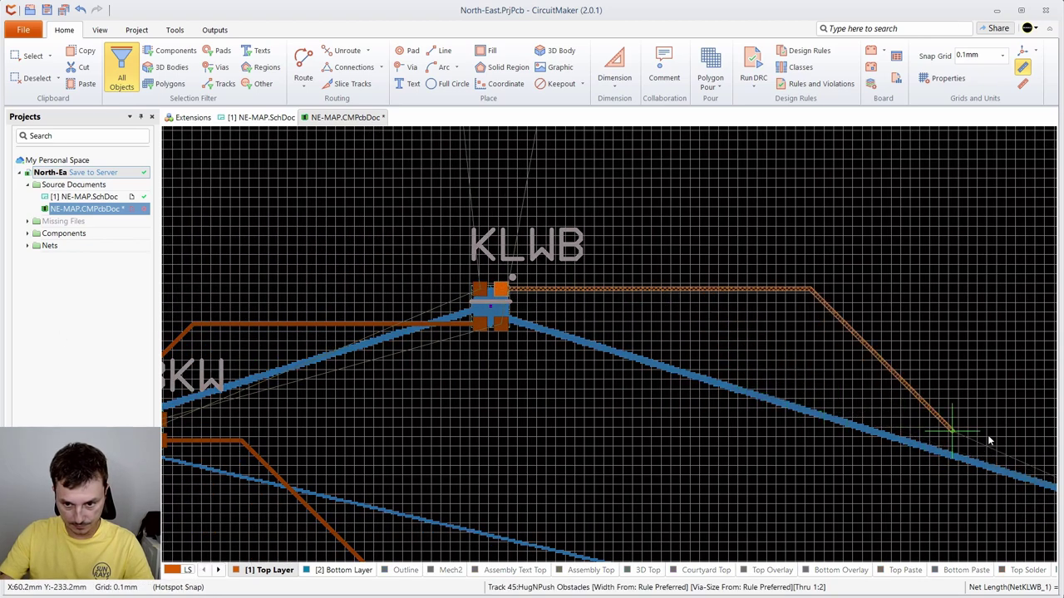
{"action": "scroll", "coordinate": [985, 438], "scroll_direction": "right", "scroll_amount": 3}
{"action": "left_click", "coordinate": [871, 517]}
{"action": "left_click", "coordinate": [935, 522]}
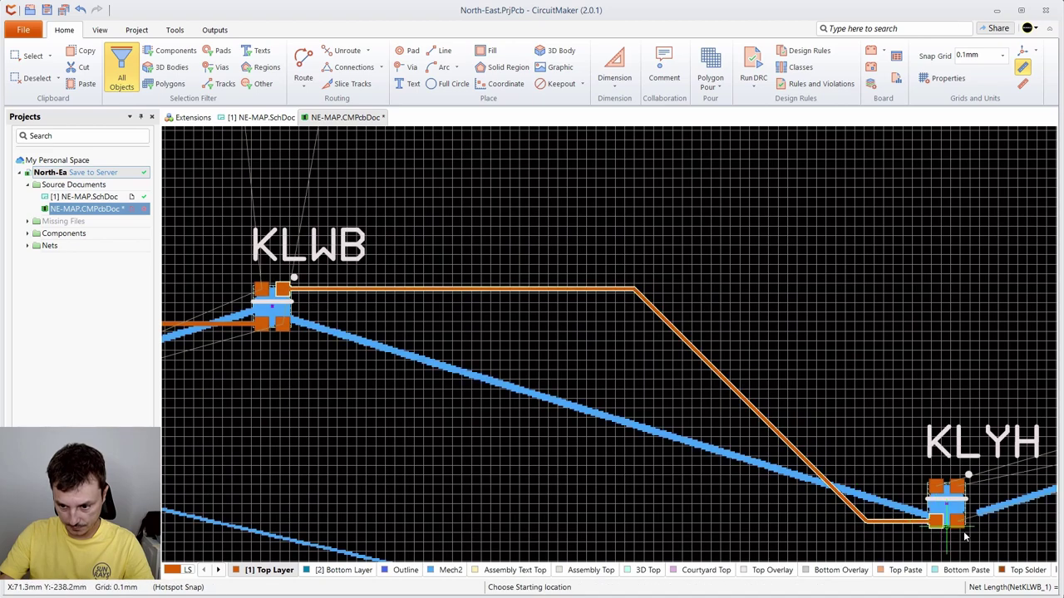
- Route a Top Layer track for net NetKFVX_3 from KLYH's pad 1 across to KFVX's pad 3
{"action": "scroll", "coordinate": [915, 524], "scroll_direction": "right", "scroll_amount": 2}
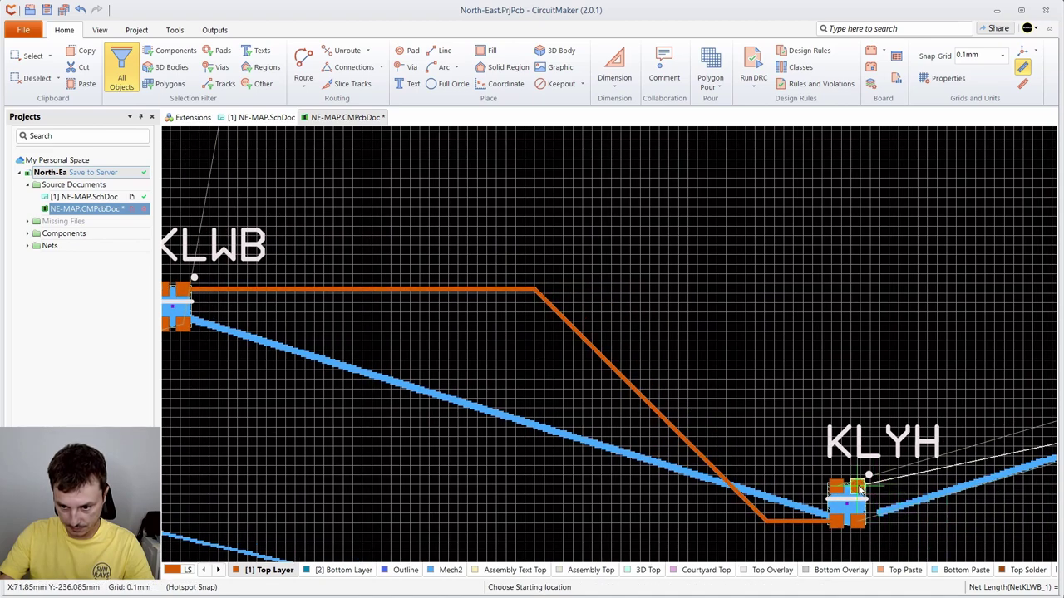
{"action": "left_click", "coordinate": [860, 490]}
{"action": "scroll", "coordinate": [921, 443], "scroll_direction": "right", "scroll_amount": 3}
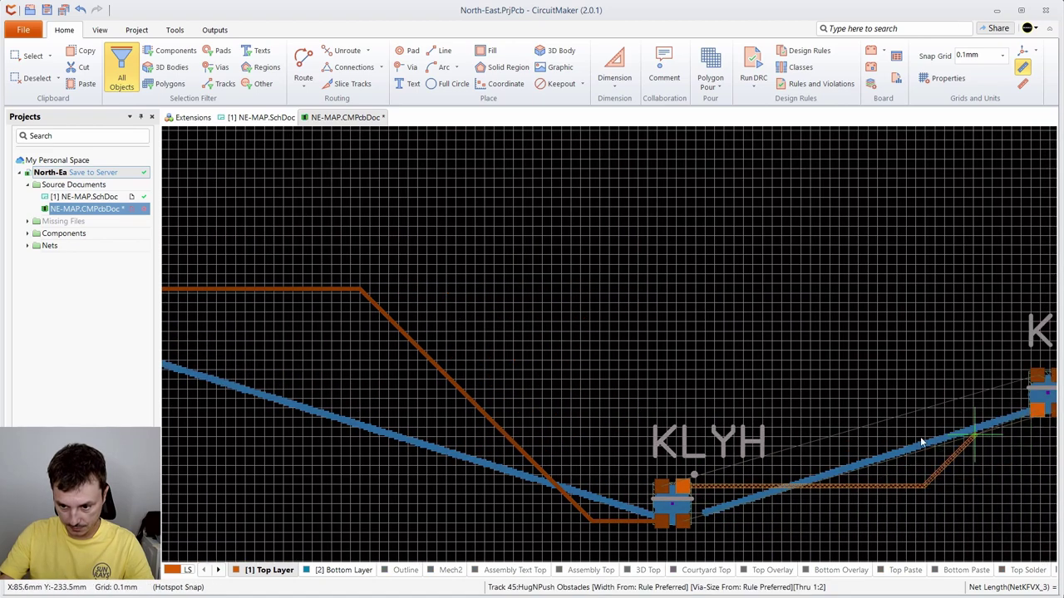
{"action": "left_click", "coordinate": [1037, 411]}
{"action": "left_click_drag", "start_coordinate": [1037, 410], "coordinate": [896, 408]}
- Examine the unrouted connections across the whole map, from its upper edge down to the component chain along the lower edge
{"action": "scroll", "coordinate": [892, 385], "scroll_direction": "down", "scroll_amount": 3}
{"action": "scroll", "coordinate": [892, 387], "scroll_direction": "down", "scroll_amount": 3}
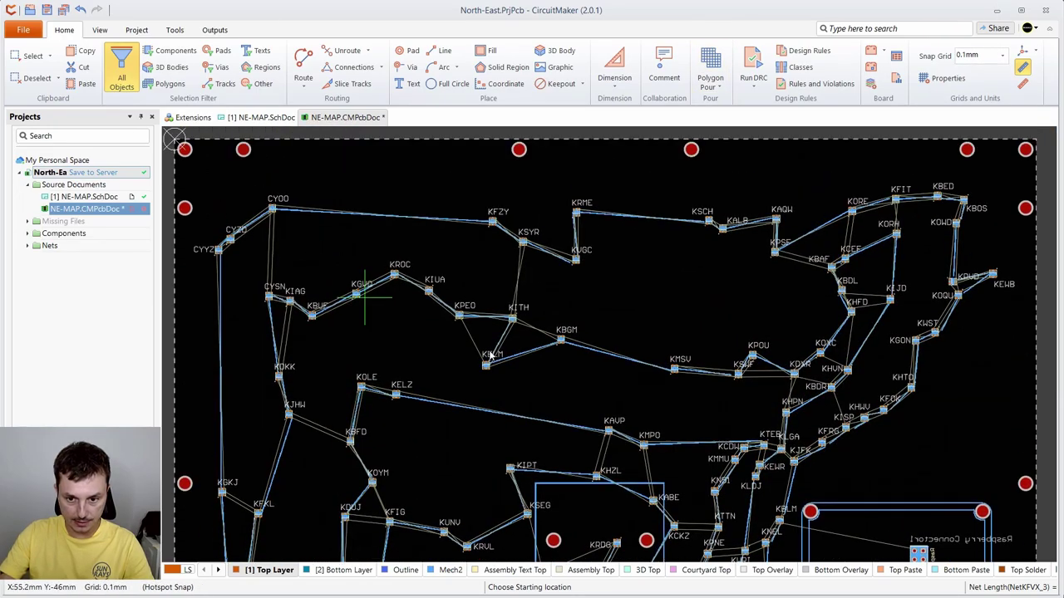
{"action": "scroll", "coordinate": [254, 546], "scroll_direction": "up", "scroll_amount": 4}
{"action": "scroll", "coordinate": [254, 546], "scroll_direction": "down", "scroll_amount": 4}
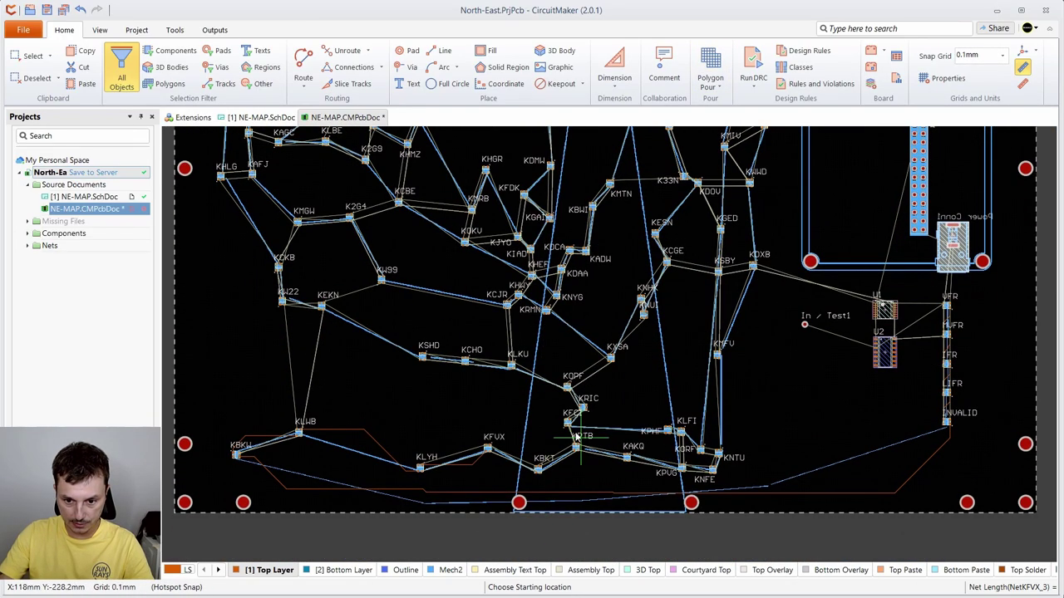
{"action": "scroll", "coordinate": [522, 520], "scroll_direction": "up", "scroll_amount": 4}
{"action": "scroll", "coordinate": [499, 462], "scroll_direction": "up", "scroll_amount": 2}
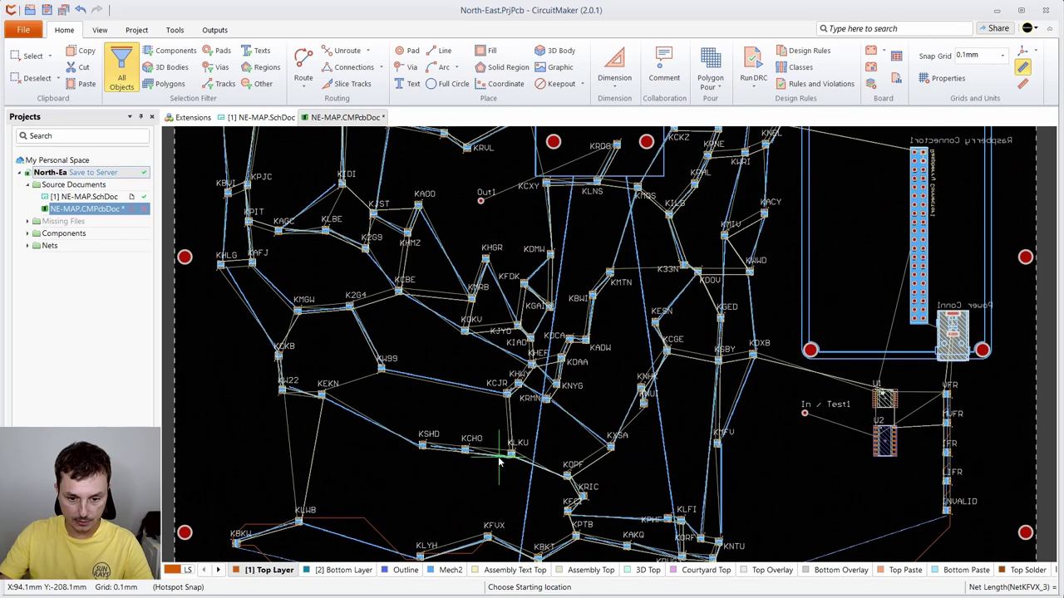
{"action": "scroll", "coordinate": [499, 458], "scroll_direction": "down", "scroll_amount": 5}
{"action": "scroll", "coordinate": [478, 287], "scroll_direction": "up", "scroll_amount": 2}
- Examine the routed tracks from VFR down to INVALID and the remaining connections around U1, U2 and the power connector
{"action": "scroll", "coordinate": [494, 352], "scroll_direction": "up", "scroll_amount": 5}
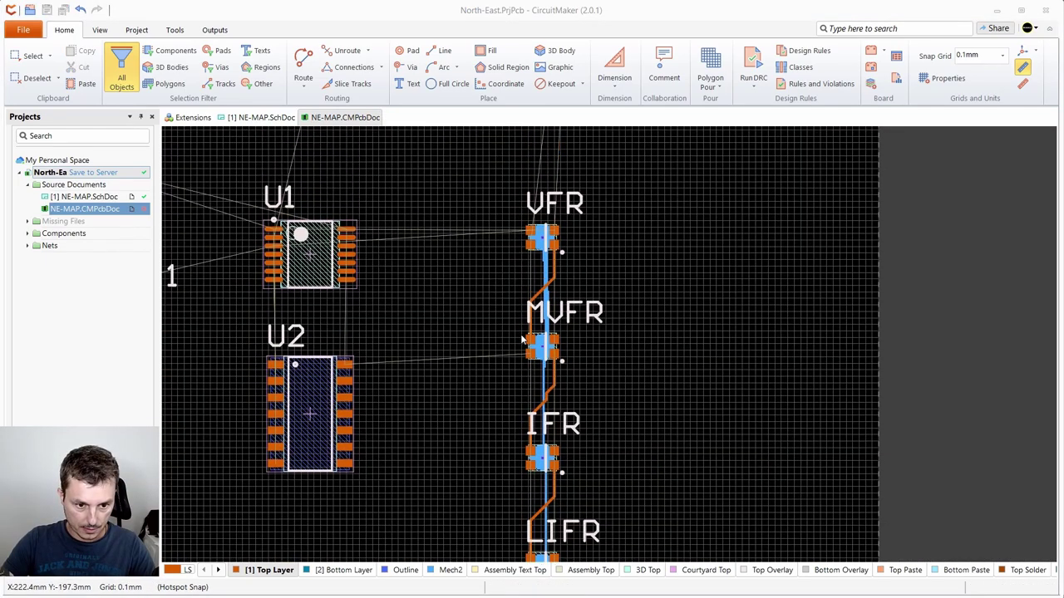
{"action": "scroll", "coordinate": [526, 316], "scroll_direction": "down", "scroll_amount": 3}
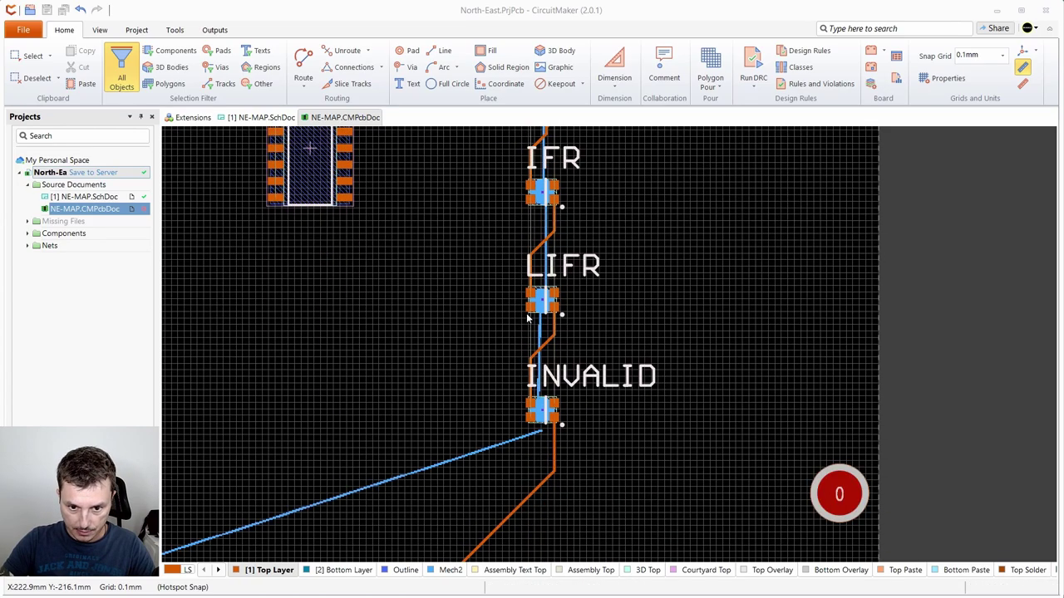
{"action": "scroll", "coordinate": [527, 316], "scroll_direction": "up", "scroll_amount": 5}
{"action": "scroll", "coordinate": [431, 324], "scroll_direction": "down", "scroll_amount": 10}
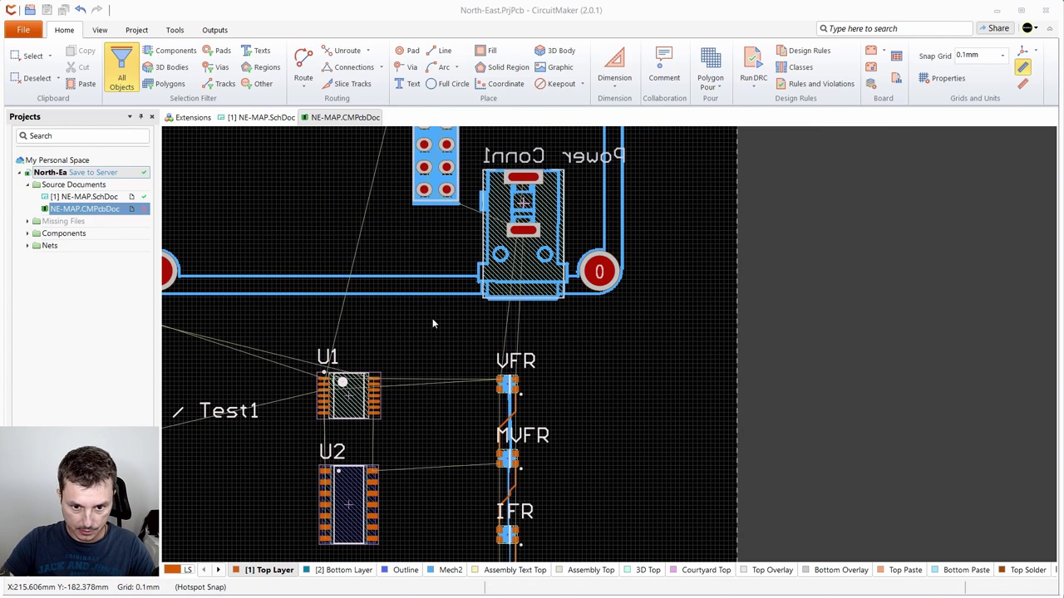
{"action": "scroll", "coordinate": [415, 281], "scroll_direction": "down", "scroll_amount": 2}
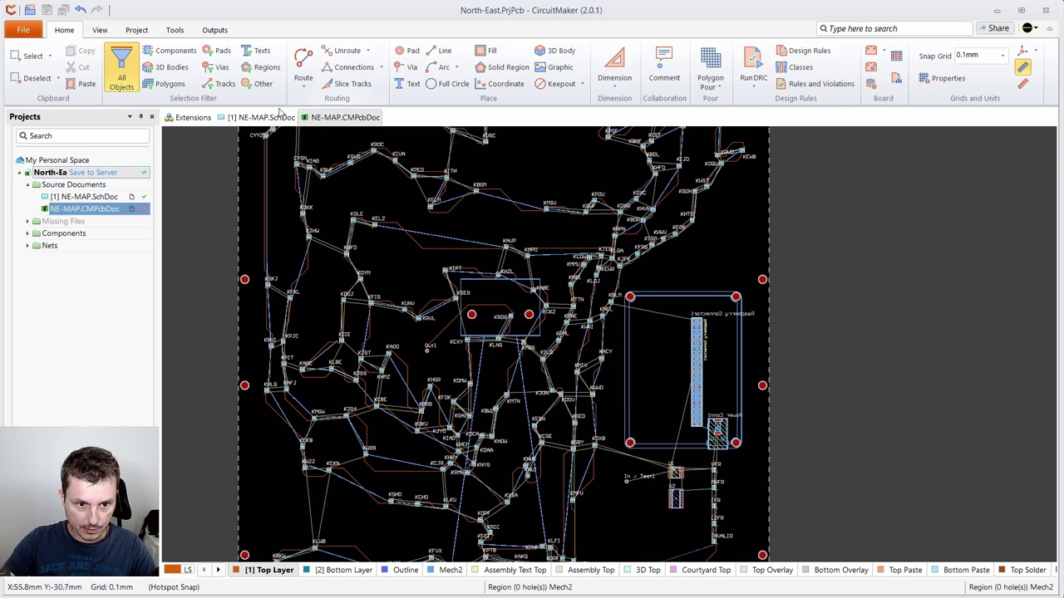
- Show the board in single layer mode with the Top Layer active and bring its lower edge into view
{"action": "left_click", "coordinate": [100, 31]}
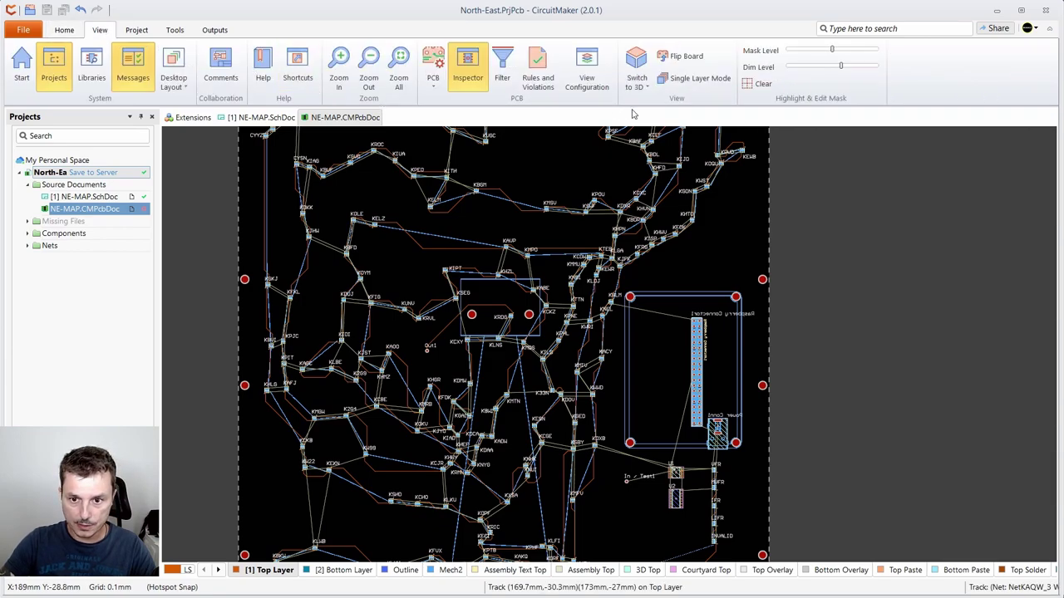
{"action": "left_click", "coordinate": [700, 83]}
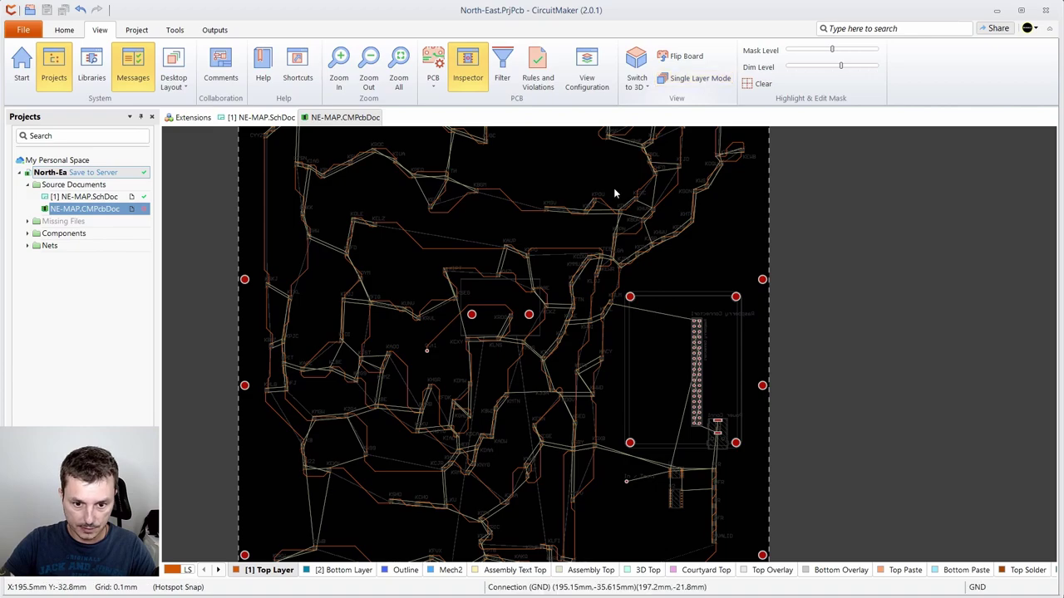
{"action": "scroll", "coordinate": [486, 419], "scroll_direction": "down", "scroll_amount": 4}
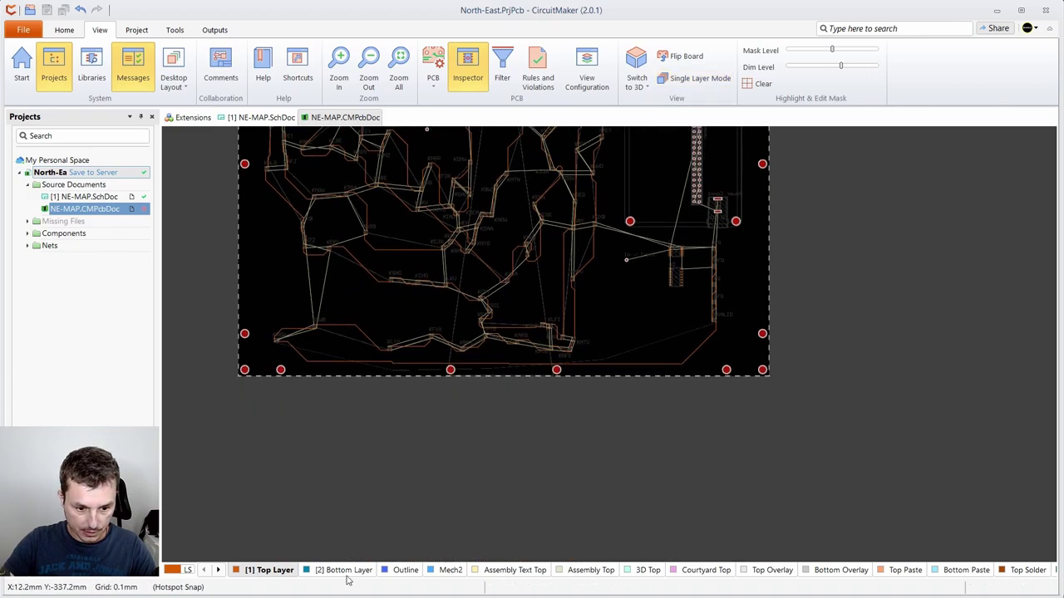
- Examine the Bottom Layer, Outline and Mech2 layers in turn, surveying the map from its lower edge to its upper edge on Mech2
{"action": "left_click", "coordinate": [336, 571]}
{"action": "left_click", "coordinate": [399, 572]}
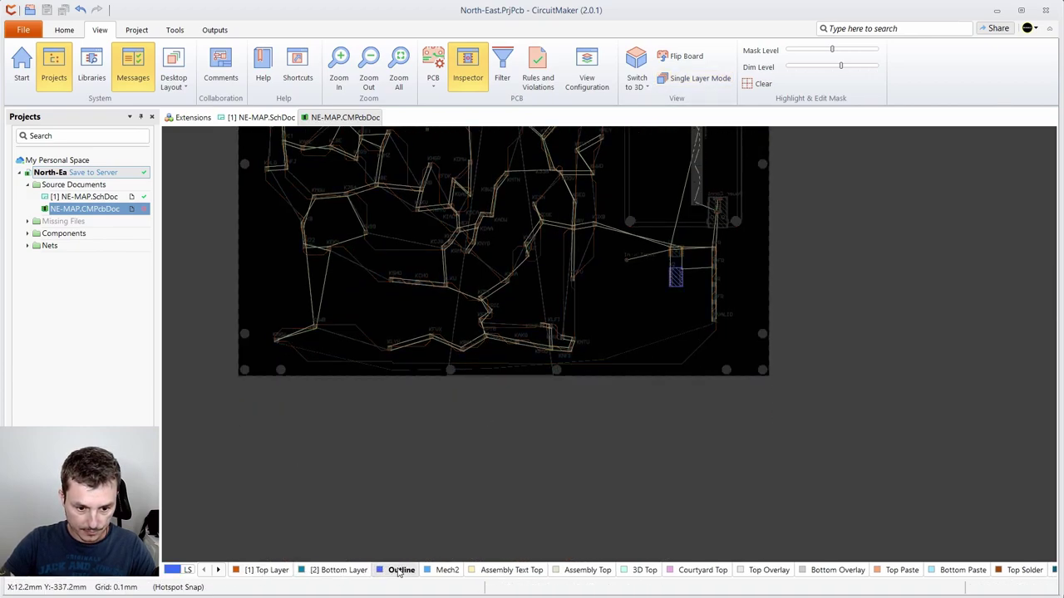
{"action": "left_click", "coordinate": [449, 571]}
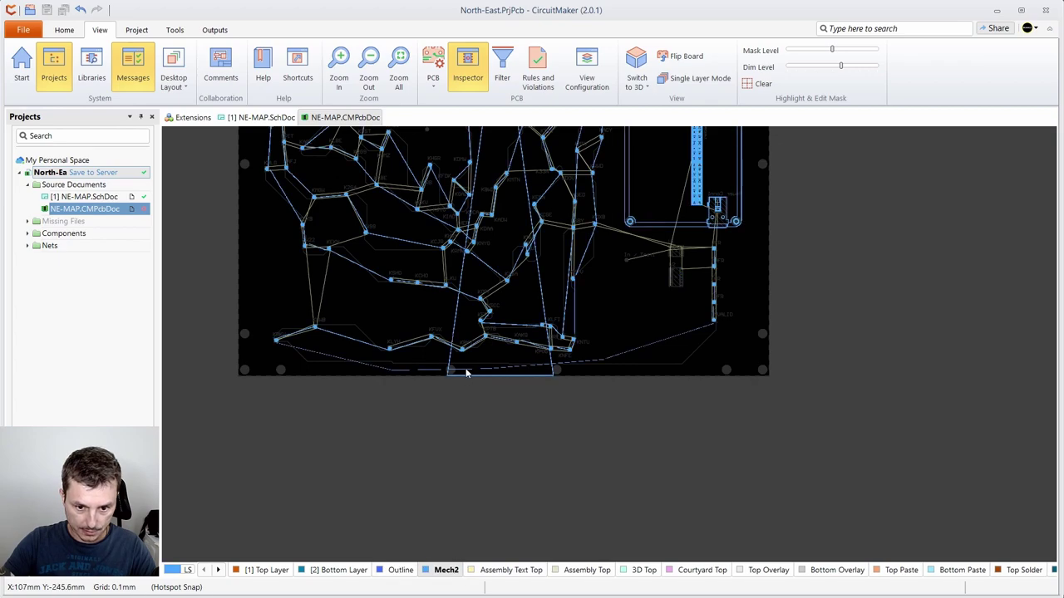
{"action": "scroll", "coordinate": [465, 372], "scroll_direction": "up", "scroll_amount": 2}
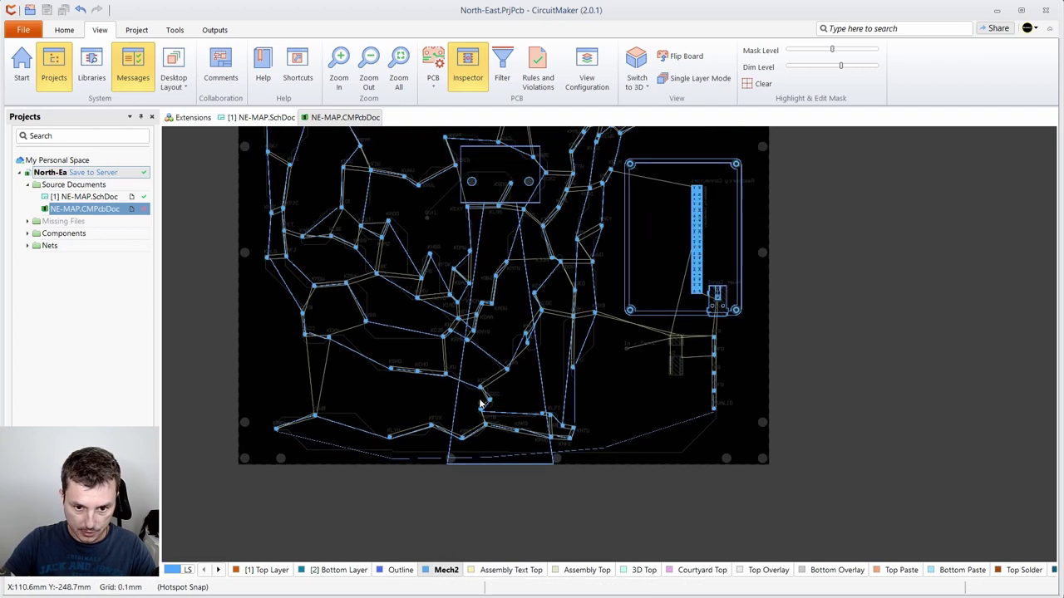
{"action": "scroll", "coordinate": [479, 380], "scroll_direction": "up", "scroll_amount": 4}
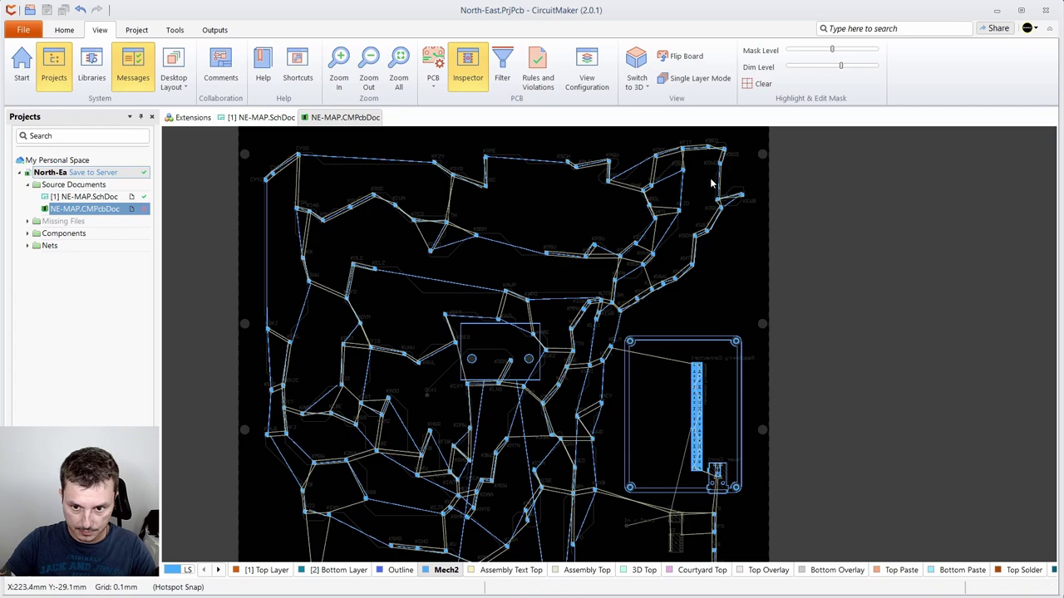
{"action": "scroll", "coordinate": [581, 306], "scroll_direction": "down", "scroll_amount": 3}
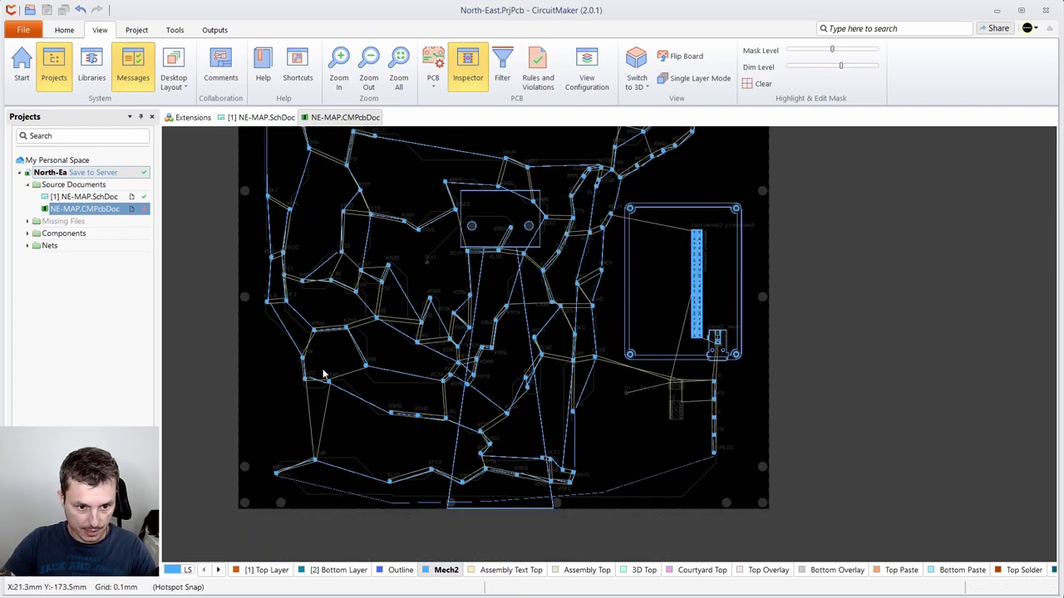
- Return to the Top Layer and straighten the kink in the NetIFR_3 track above IFR's pad 3 into one continuous diagonal
{"action": "left_click", "coordinate": [267, 570]}
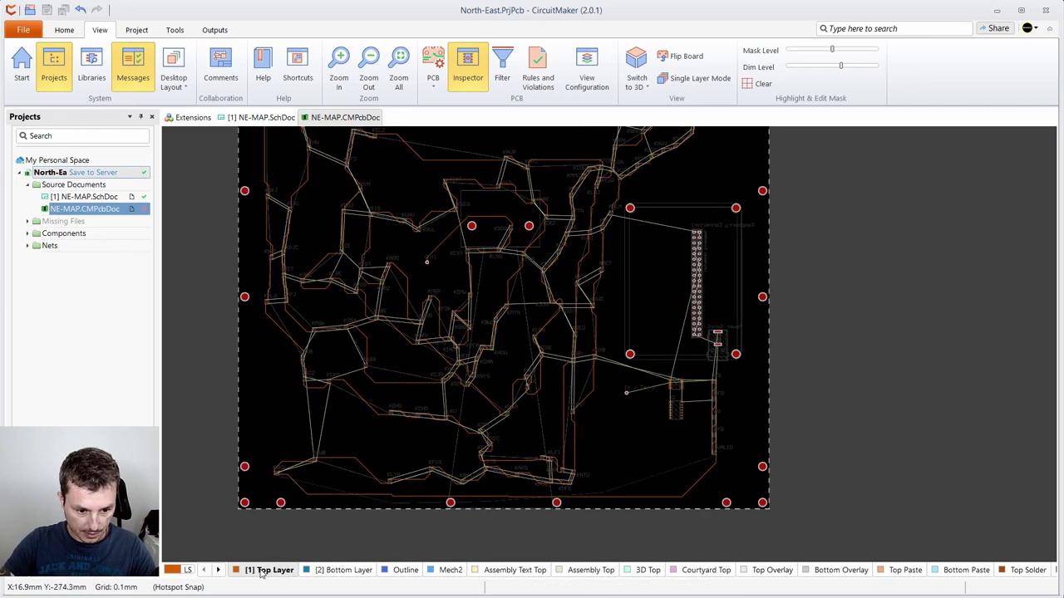
{"action": "scroll", "coordinate": [688, 426], "scroll_direction": "up", "scroll_amount": 8}
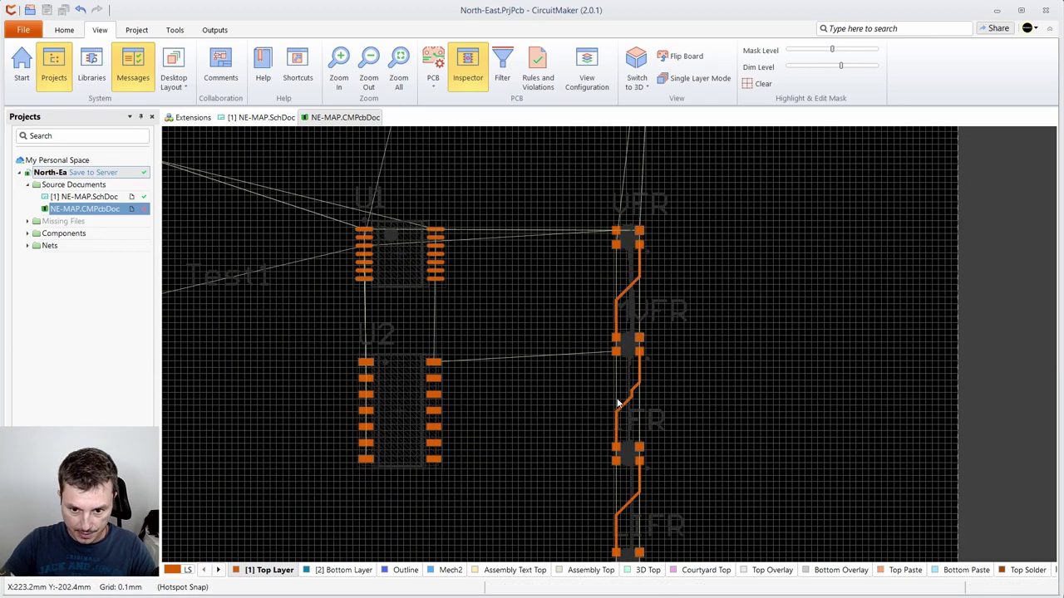
{"action": "scroll", "coordinate": [632, 446], "scroll_direction": "down", "scroll_amount": 5}
{"action": "scroll", "coordinate": [632, 446], "scroll_direction": "up", "scroll_amount": 3}
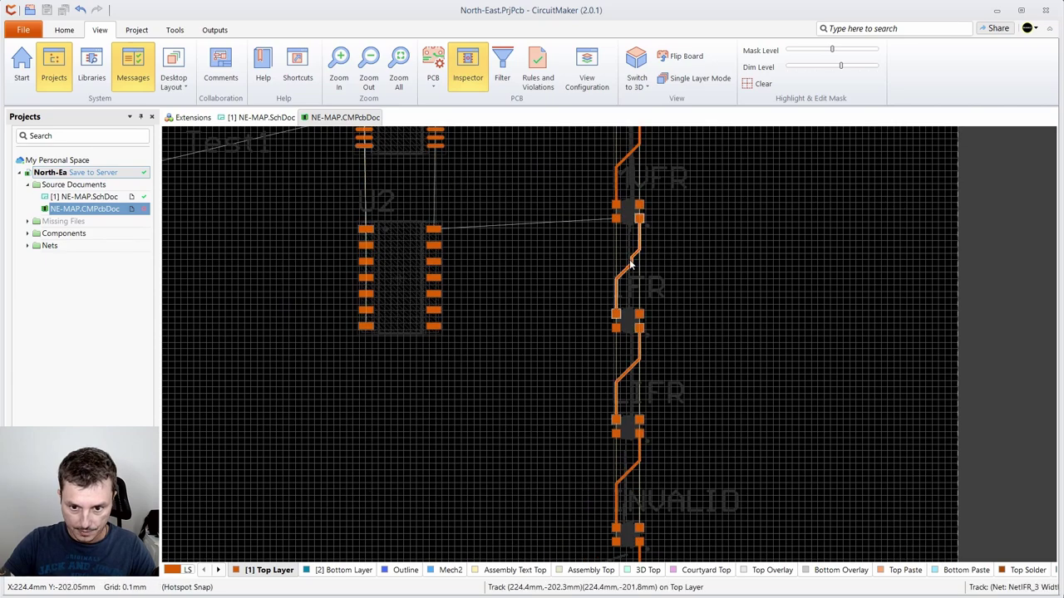
{"action": "scroll", "coordinate": [626, 287], "scroll_direction": "up", "scroll_amount": 4}
{"action": "scroll", "coordinate": [626, 286], "scroll_direction": "down", "scroll_amount": 8}
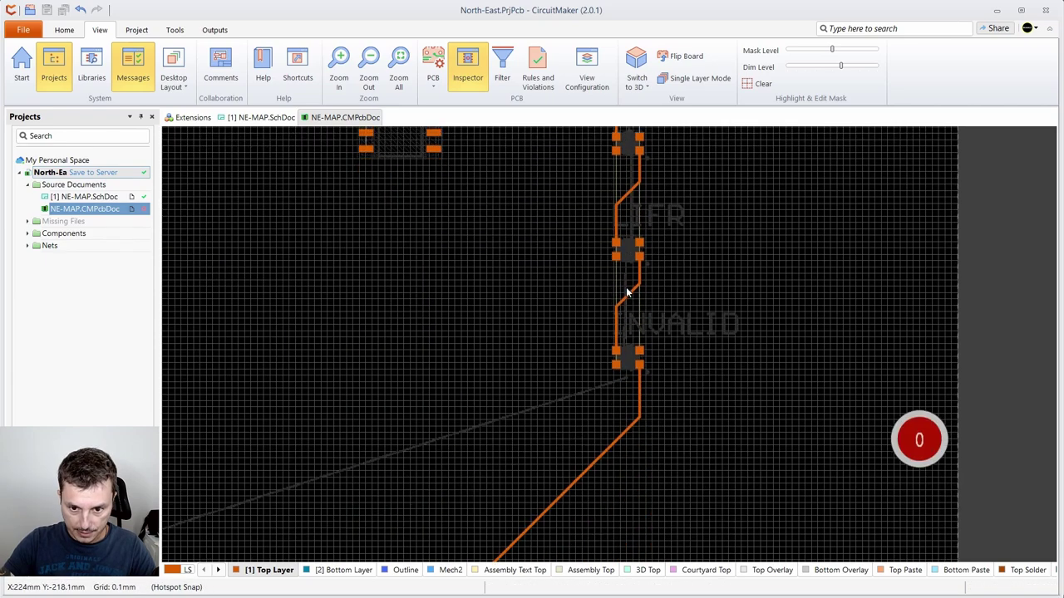
{"action": "scroll", "coordinate": [626, 287], "scroll_direction": "up", "scroll_amount": 5}
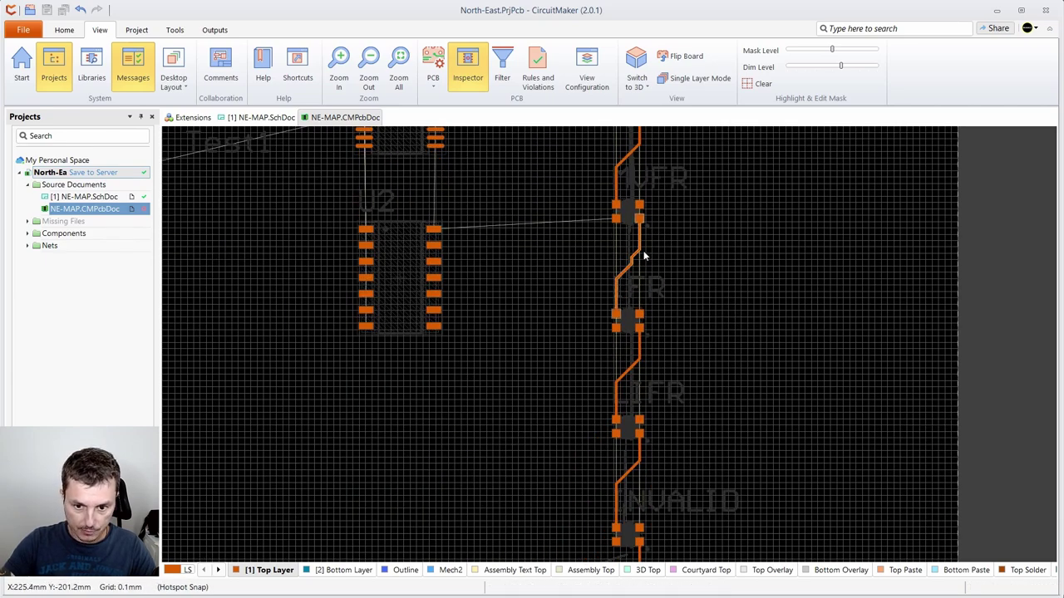
{"action": "left_click", "coordinate": [615, 283]}
{"action": "scroll", "coordinate": [632, 279], "scroll_direction": "up", "scroll_amount": 4}
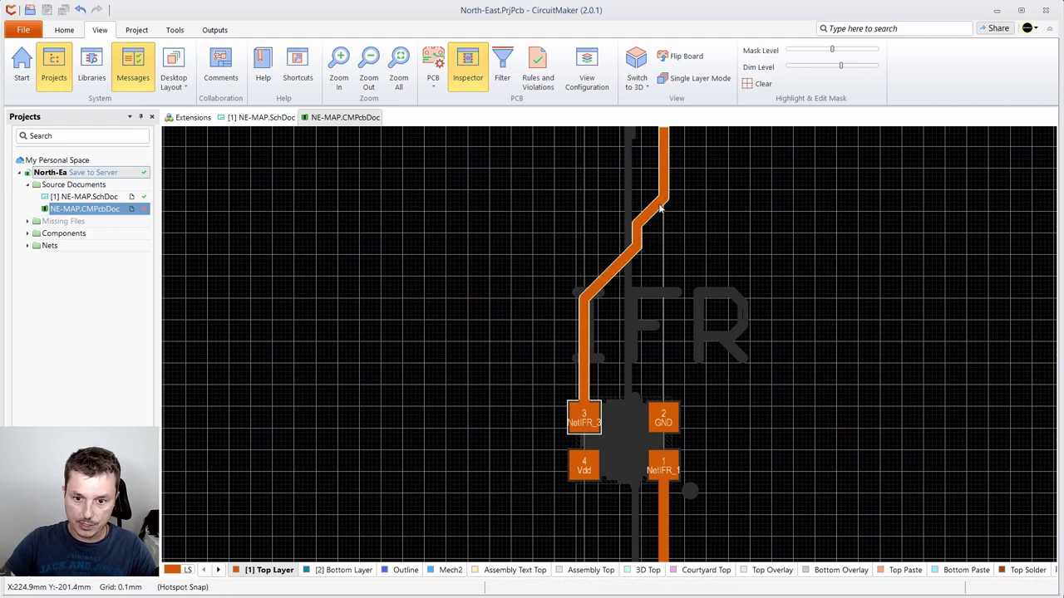
{"action": "left_click_drag", "start_coordinate": [617, 271], "coordinate": [610, 265]}
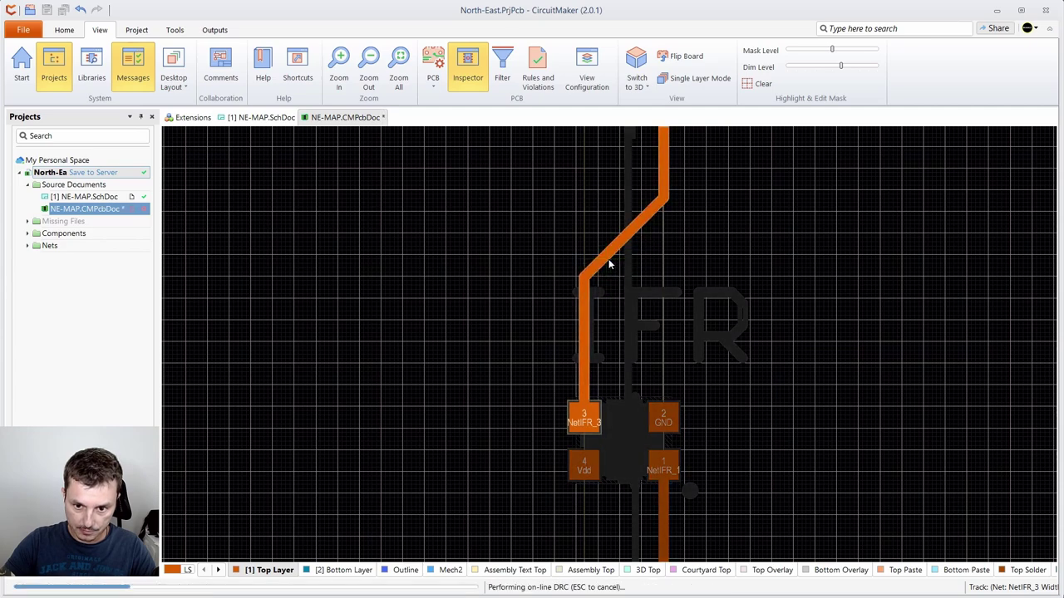
- Inspect the Top Layer tracks from INVALID across to the long track along the board's lower edge below KPVG and KFVX
{"action": "scroll", "coordinate": [609, 264], "scroll_direction": "up", "scroll_amount": 6}
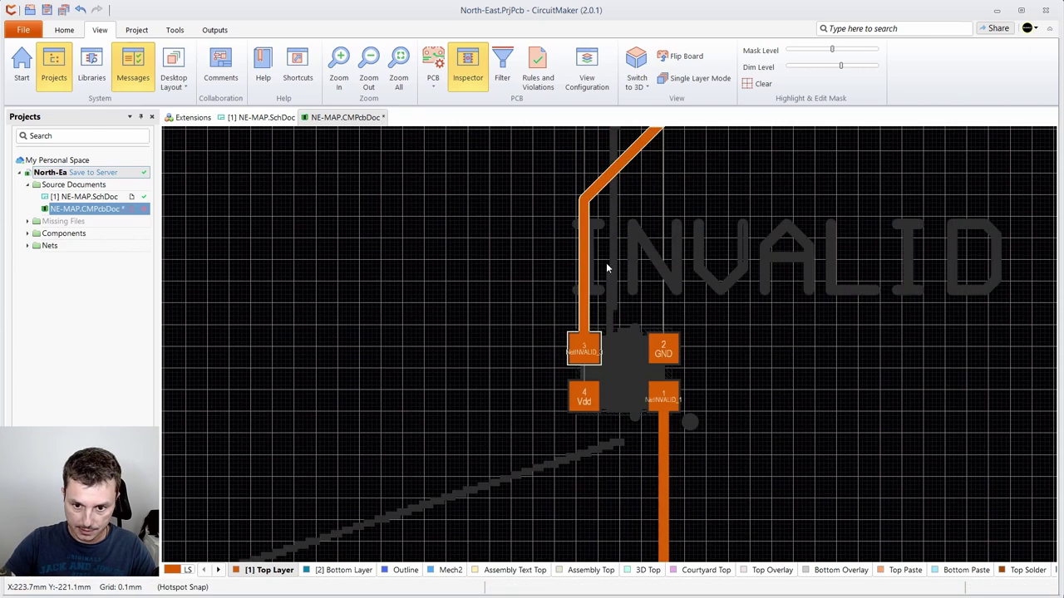
{"action": "scroll", "coordinate": [470, 331], "scroll_direction": "down", "scroll_amount": 4}
{"action": "left_click_drag", "start_coordinate": [319, 368], "coordinate": [1021, 353]}
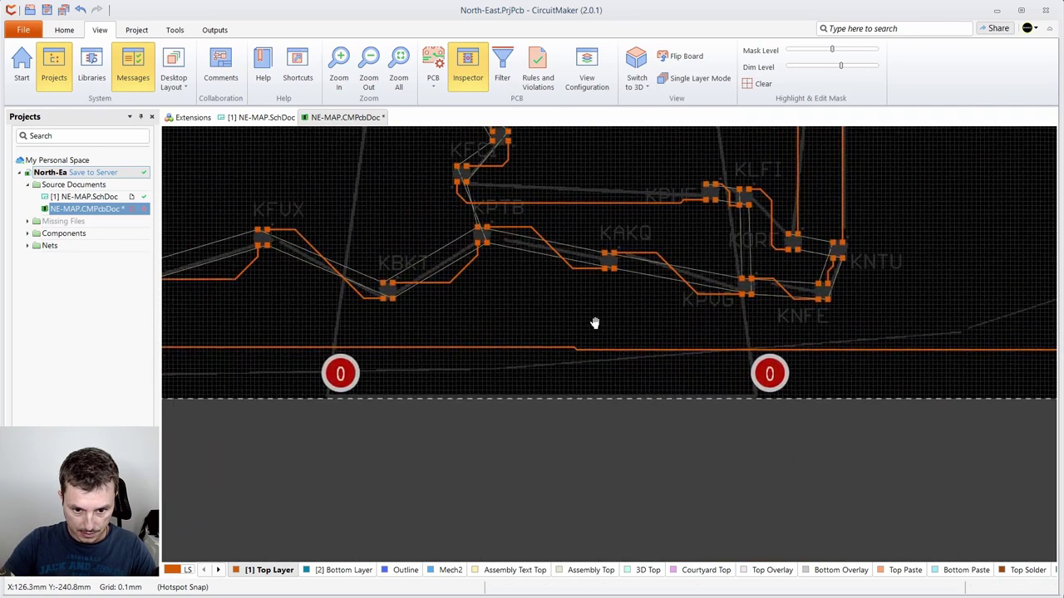